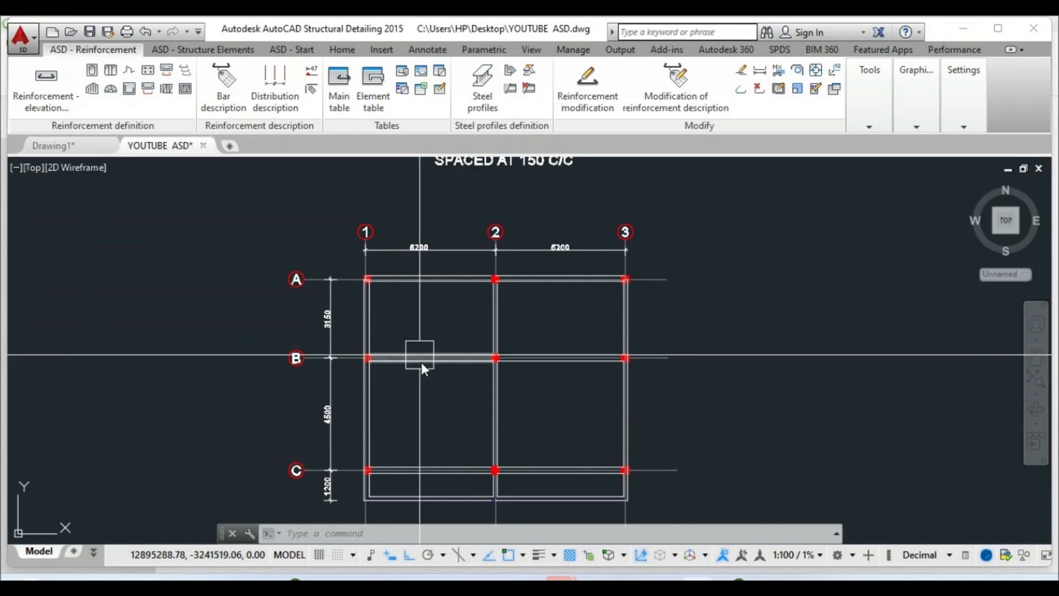
Start a new elevation bar with H12 diameter, 25 mm cover and B500A steel, defined point by point
scroll(418, 353, down, 2)
scroll(469, 220, up, 4)
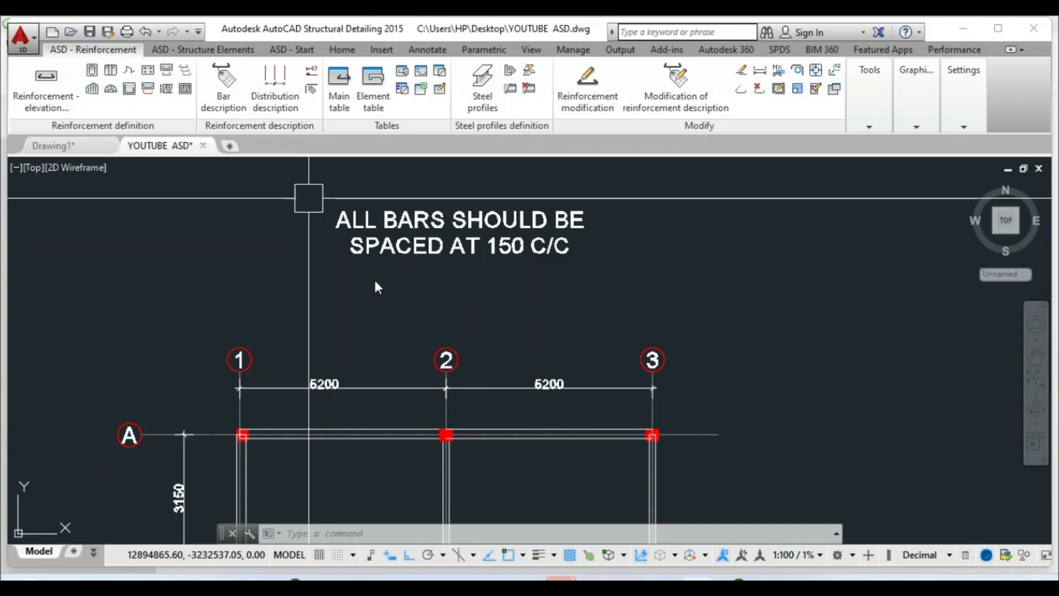
scroll(480, 302, down, 2)
scroll(421, 215, down, 2)
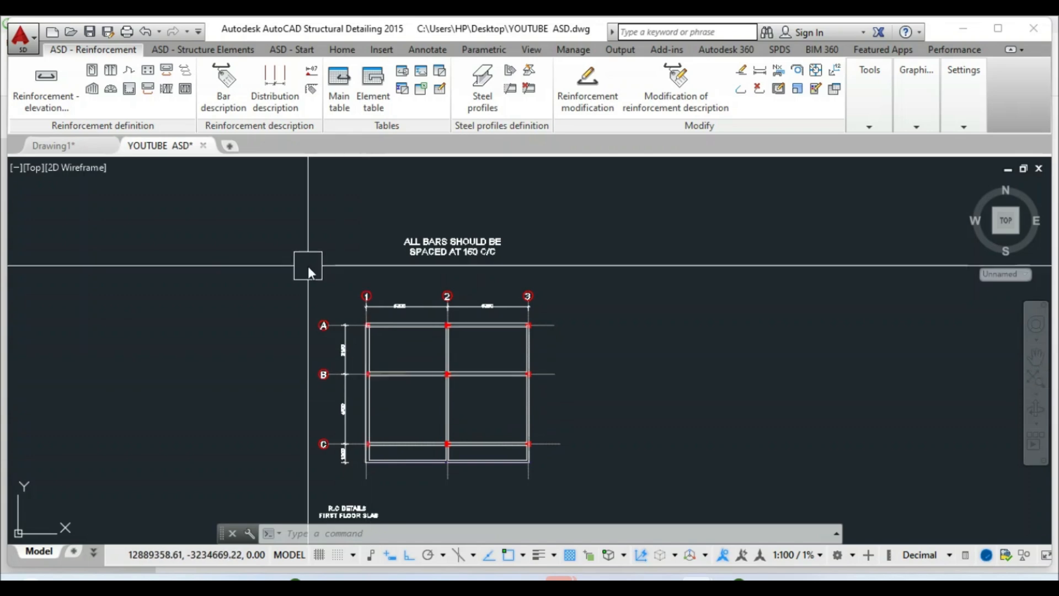
click(43, 88)
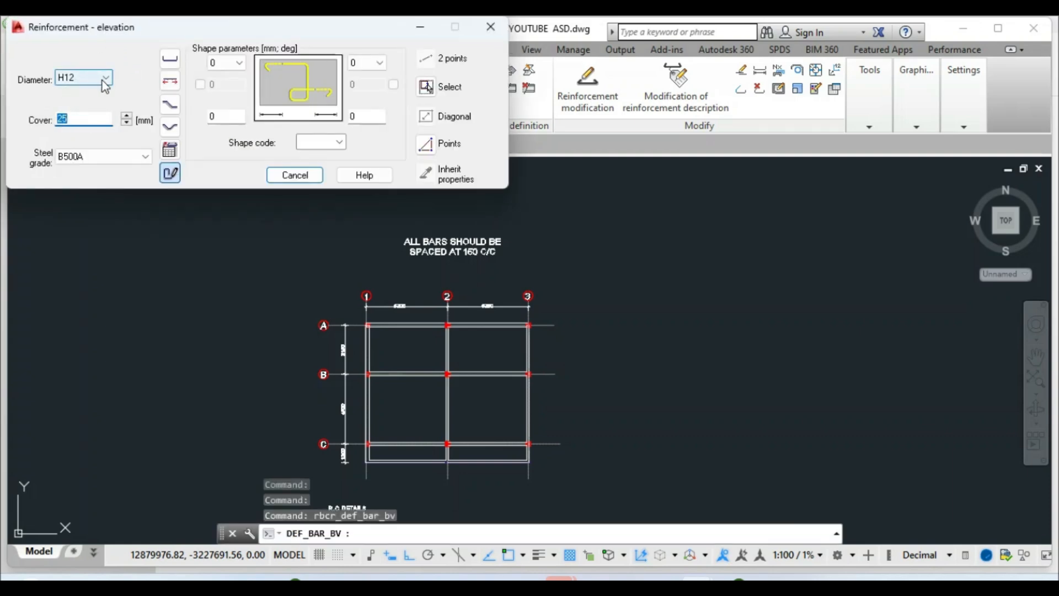
click(101, 82)
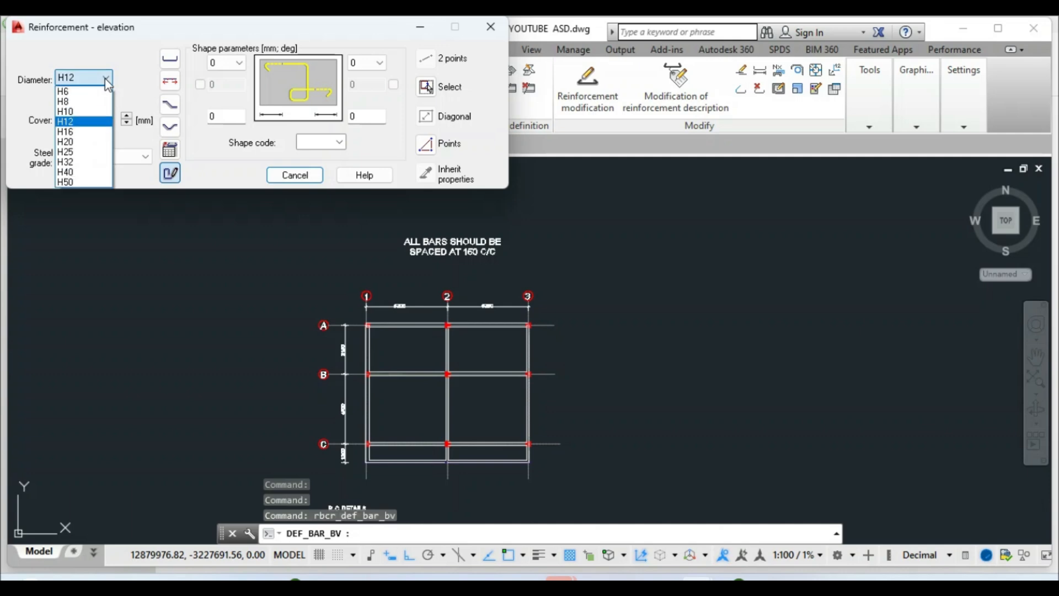
click(72, 123)
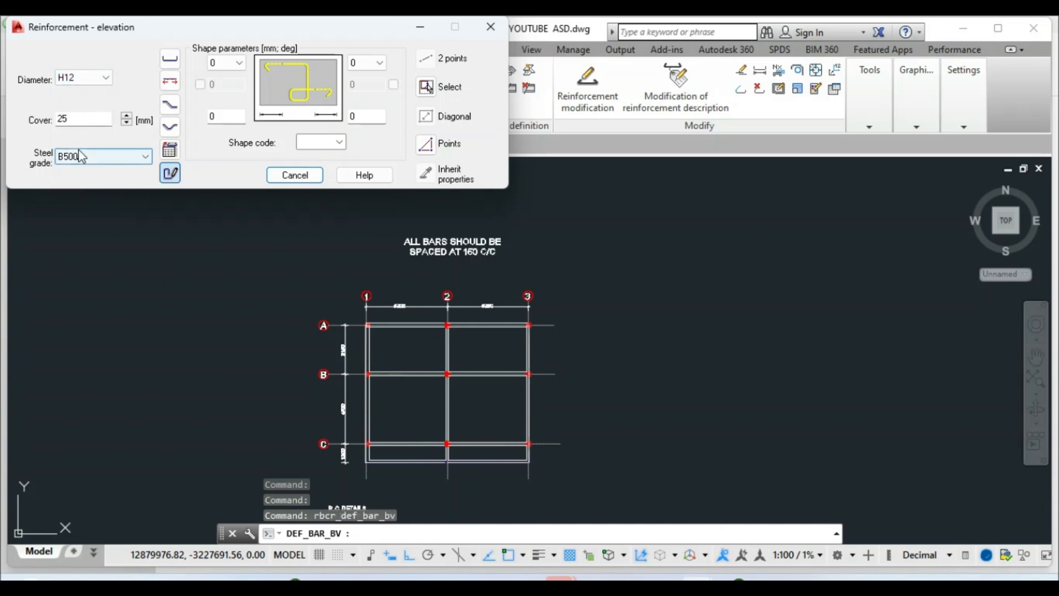
click(78, 123)
drag(79, 122, 48, 125)
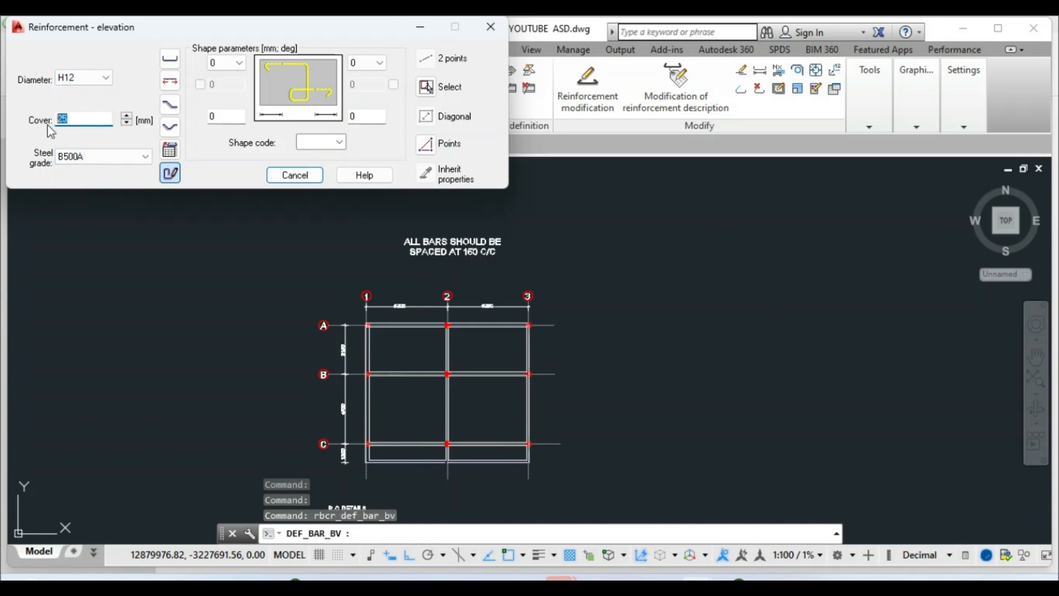
click(80, 122)
click(447, 144)
Begin picking the H12 bar's points on the slab plan around the grid
scroll(395, 359, up, 2)
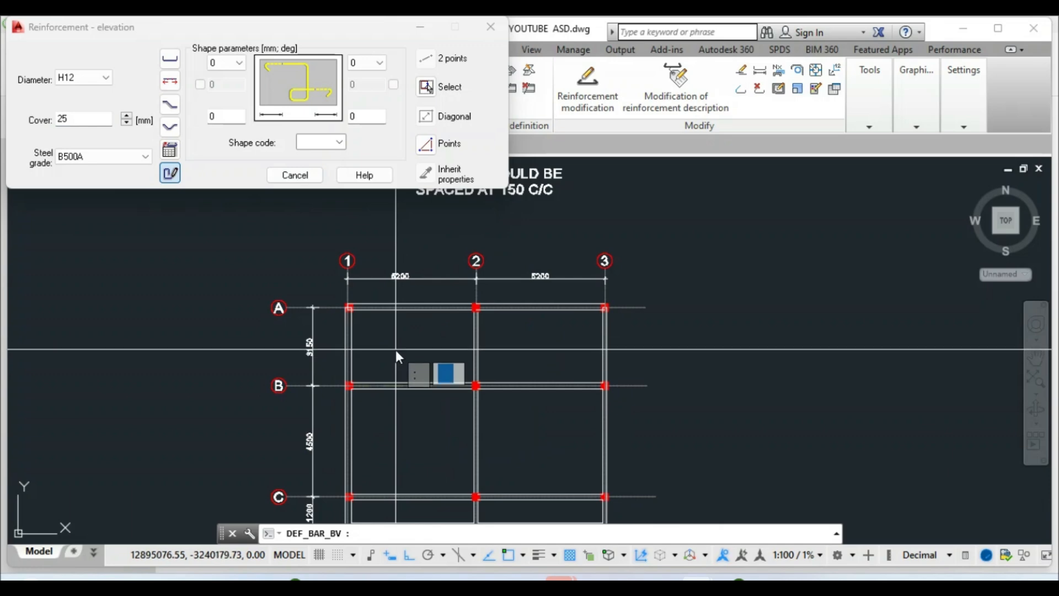
scroll(391, 294, down, 2)
scroll(393, 302, up, 2)
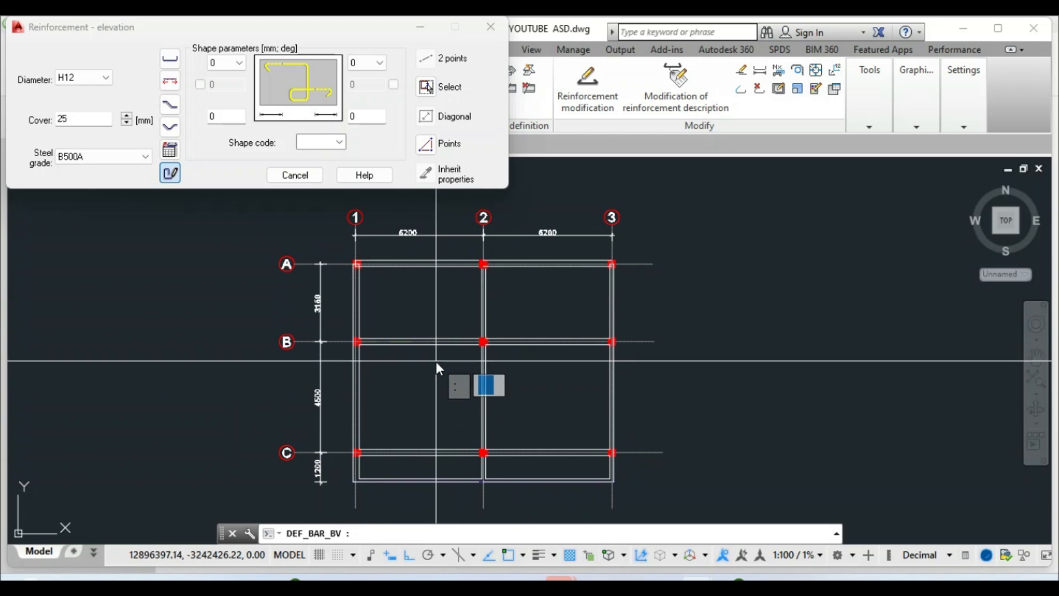
click(427, 147)
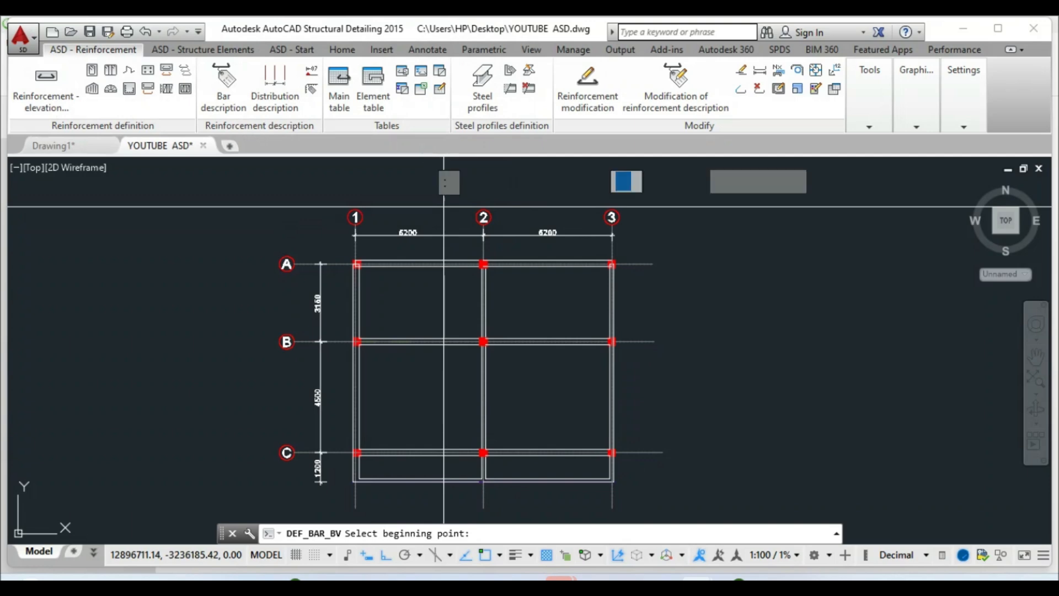
Draw the bar from beam B's midpoint up to beam A, flipped to the other side
scroll(426, 372, up, 4)
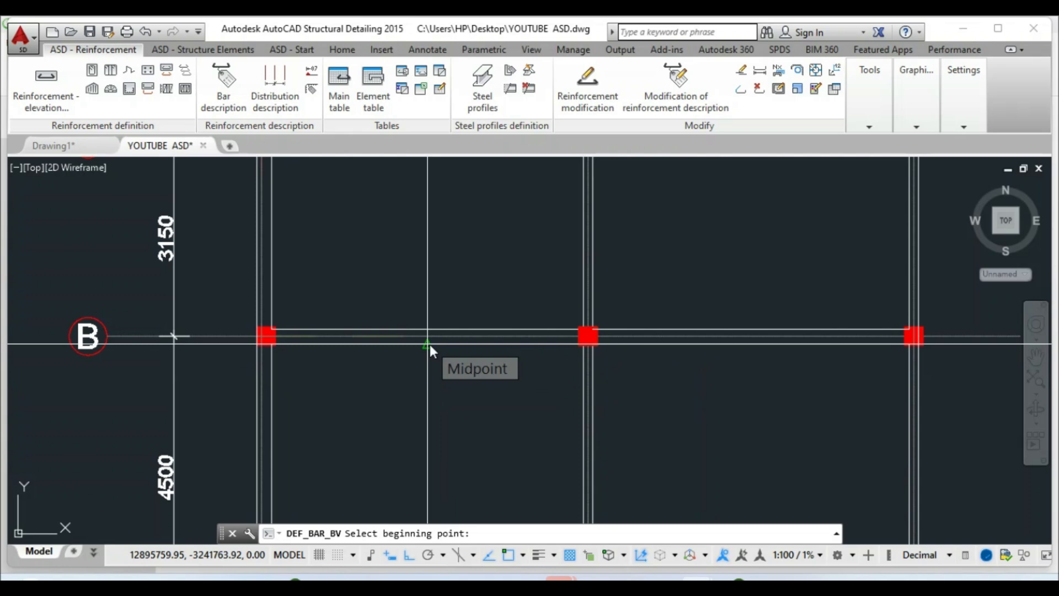
click(429, 344)
scroll(422, 353, down, 4)
scroll(432, 304, up, 6)
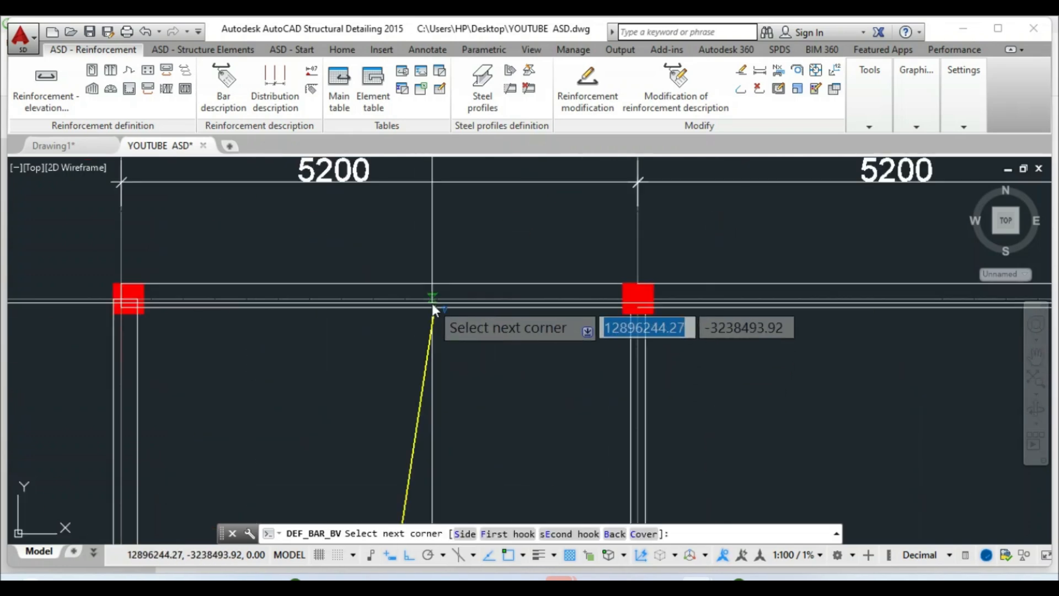
scroll(381, 302, up, 5)
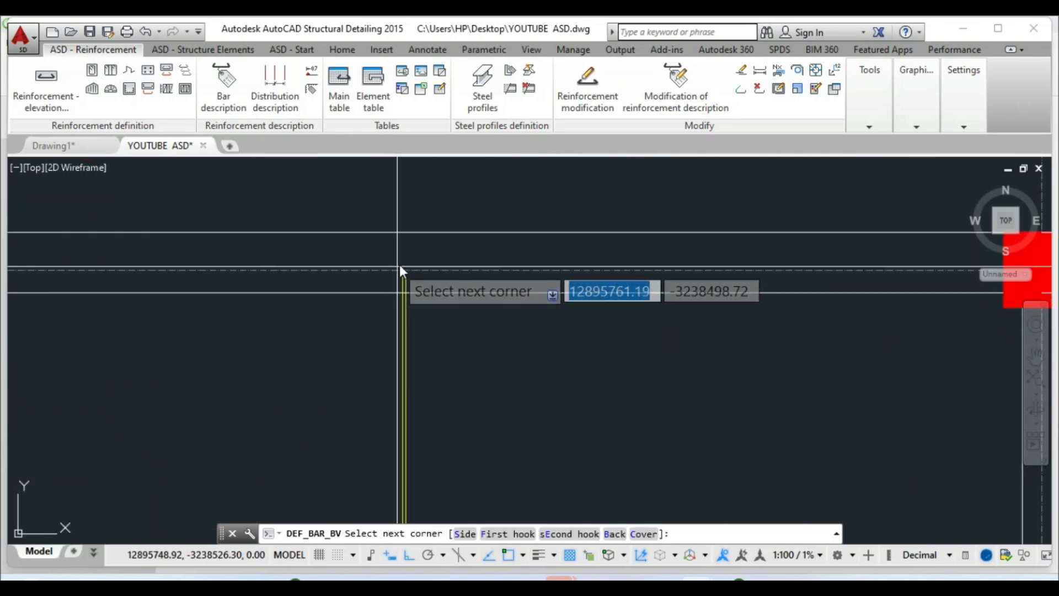
click(397, 234)
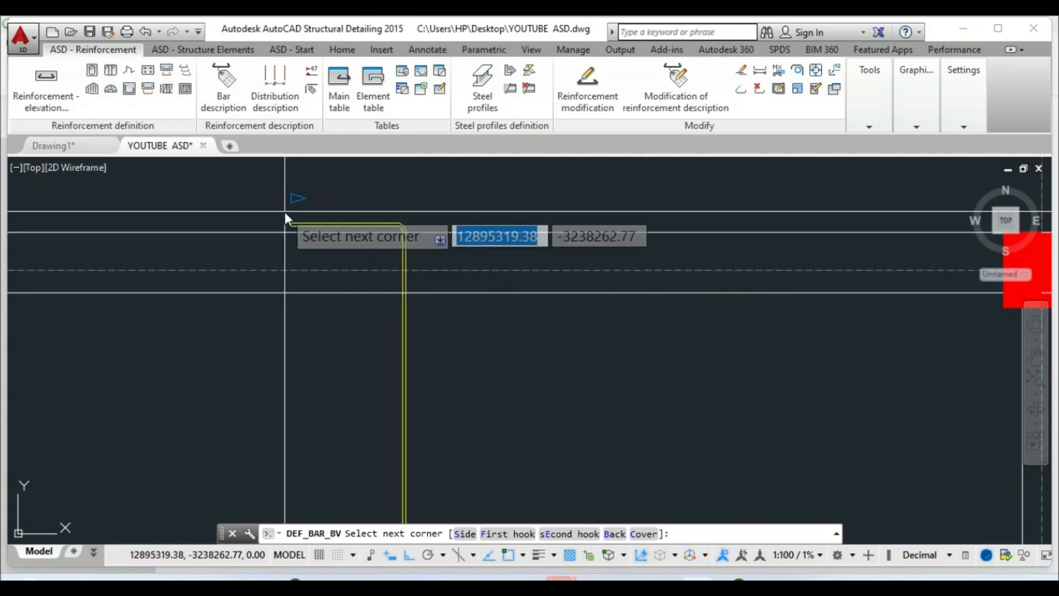
click(464, 535)
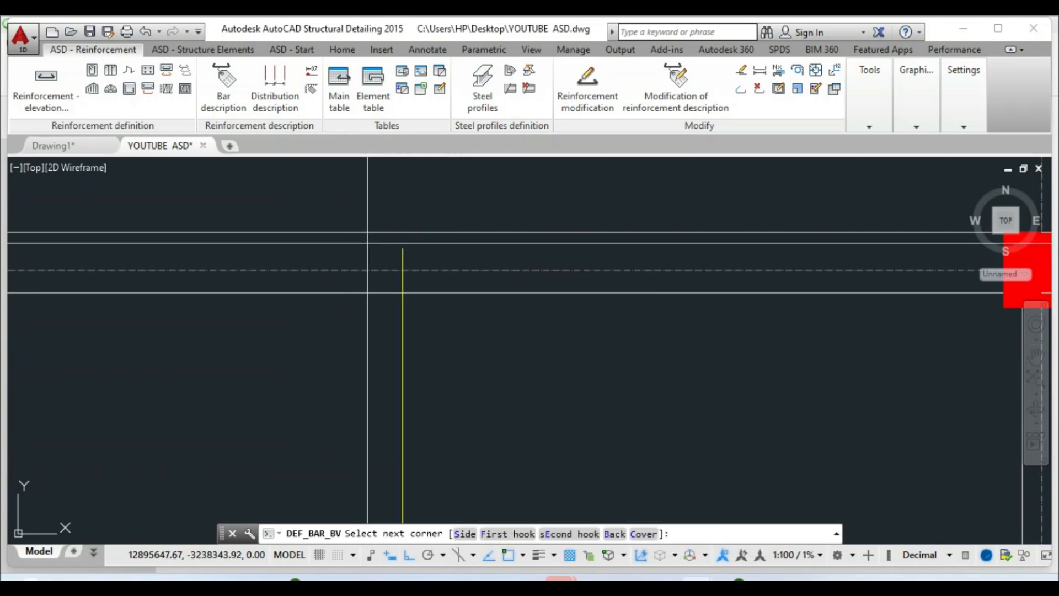
click(352, 229)
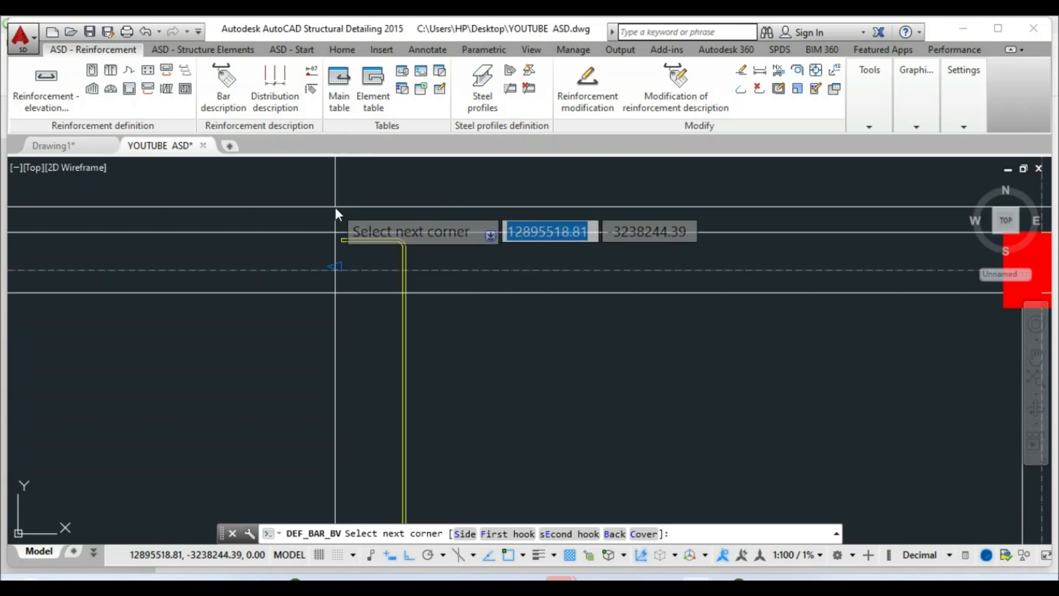
Give the bar a 100 mm hook at the top, finish it and accept its description
text(100)
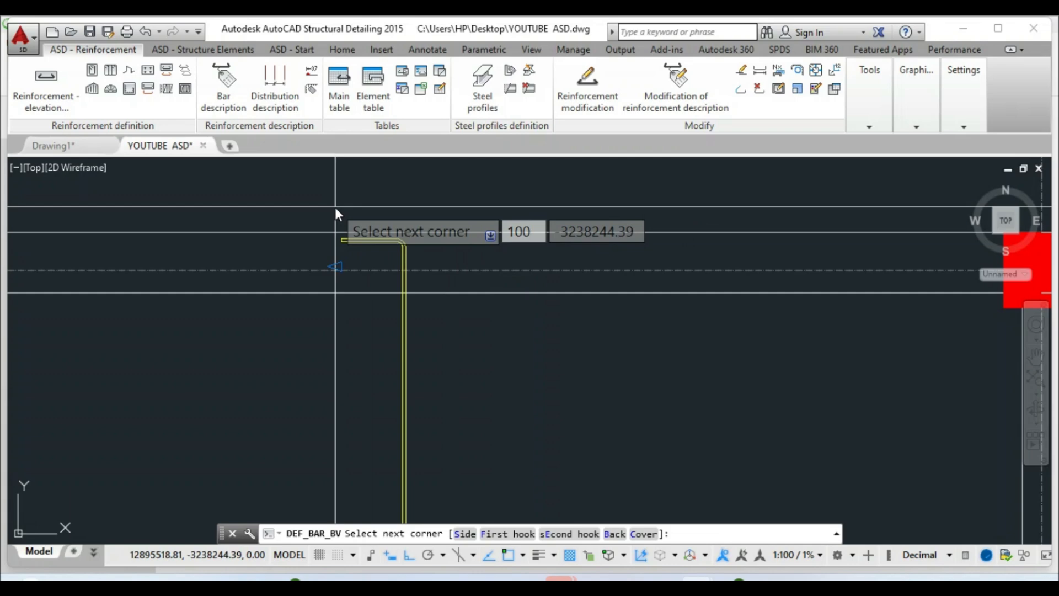
key(Return)
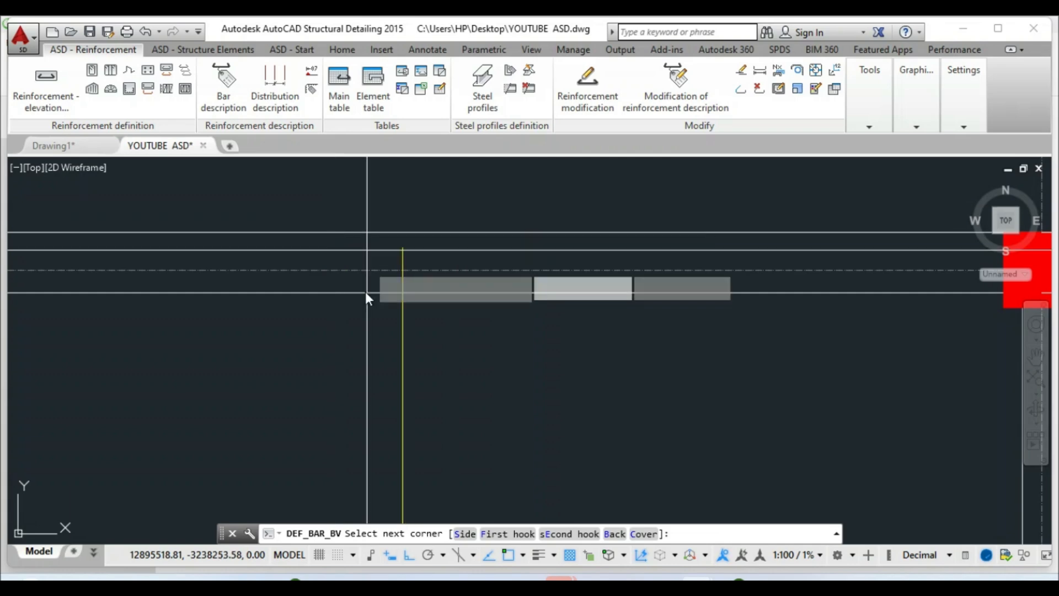
scroll(339, 396, down, 3)
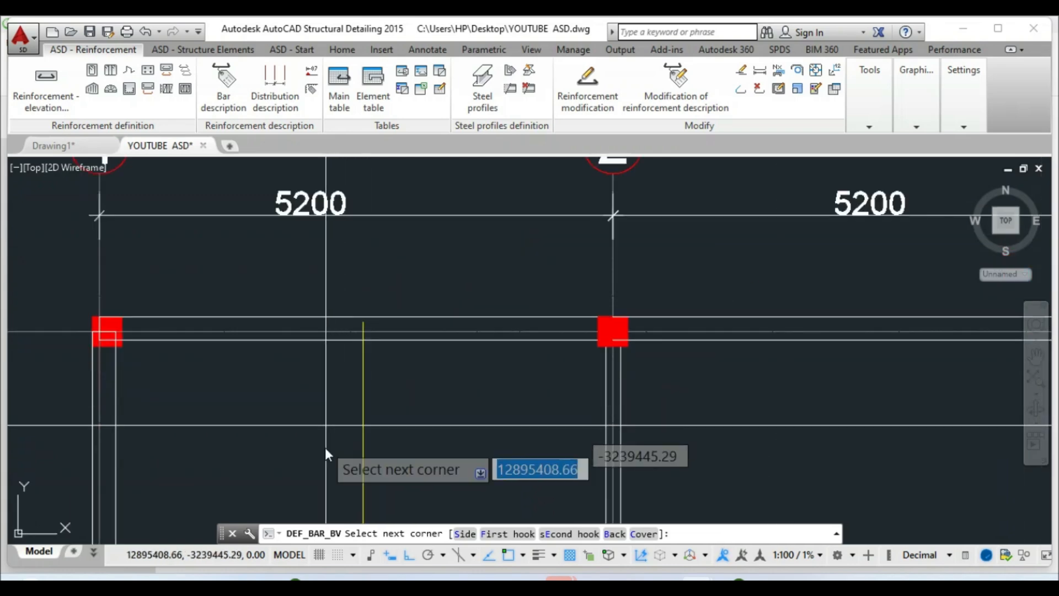
scroll(331, 447, up, 3)
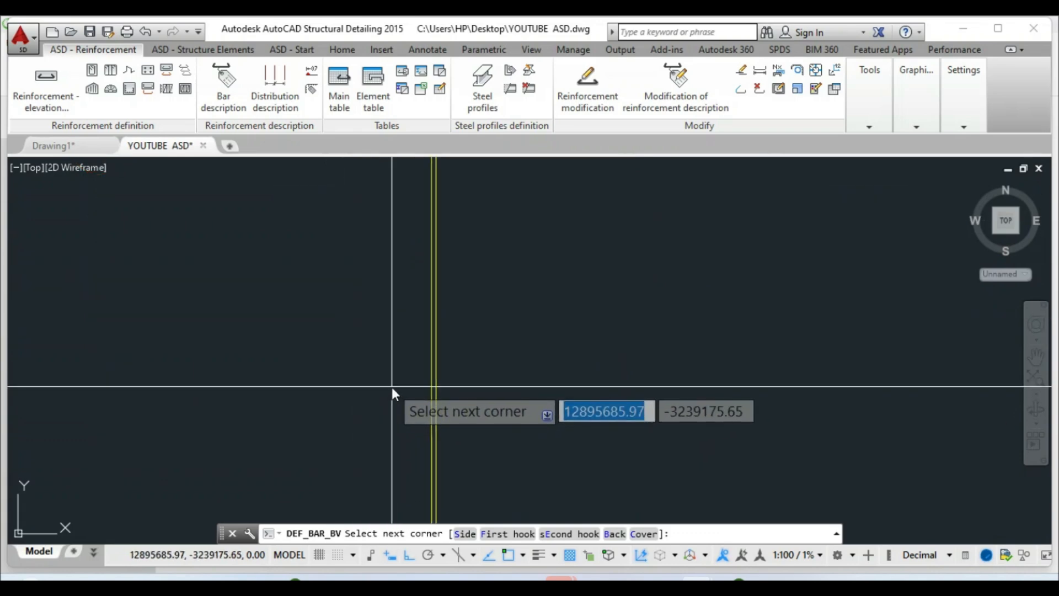
scroll(391, 378, down, 3)
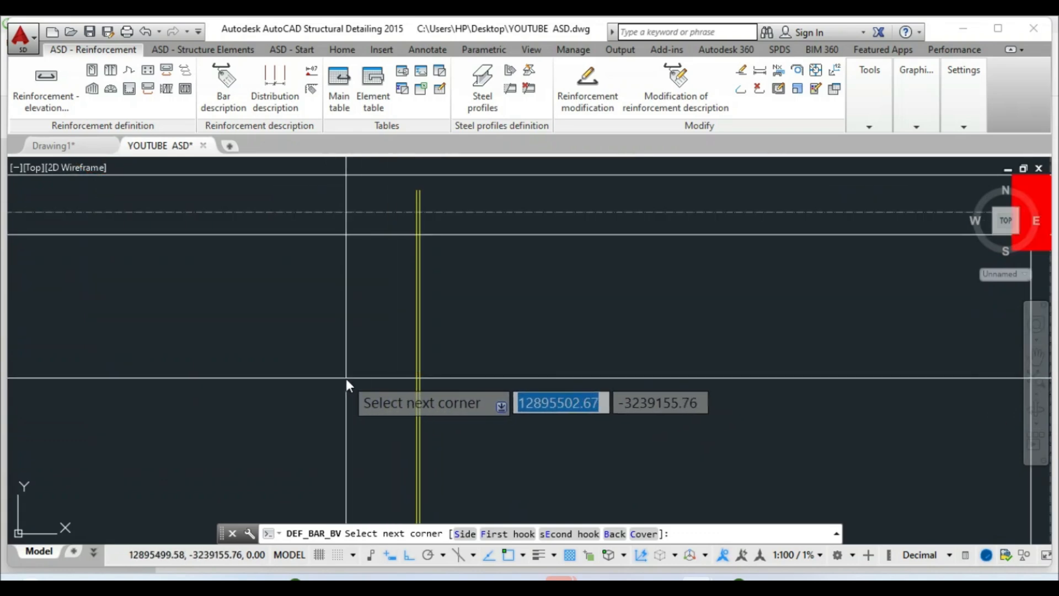
right_click(385, 379)
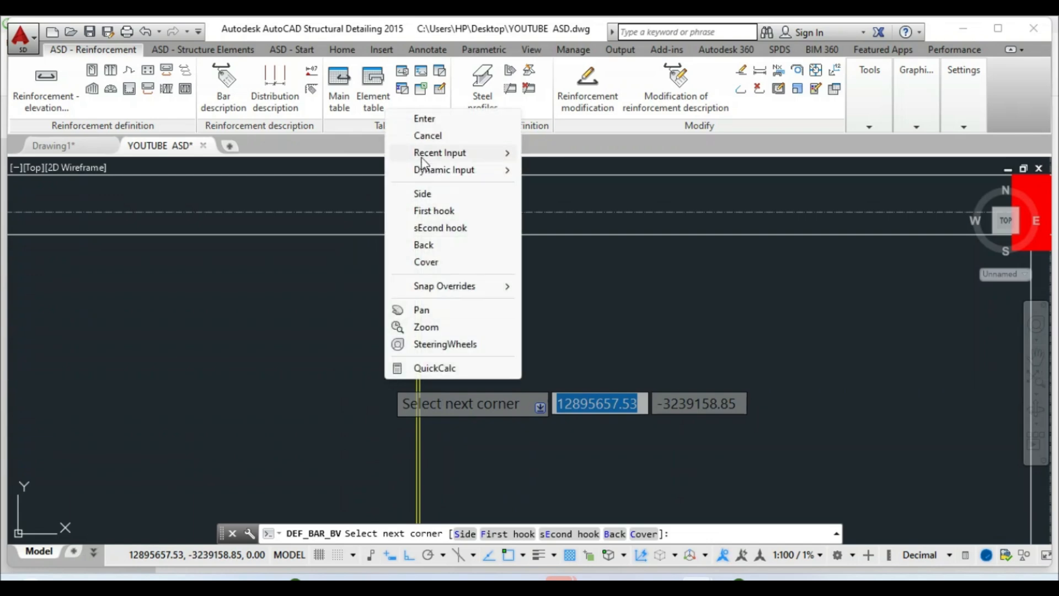
click(426, 121)
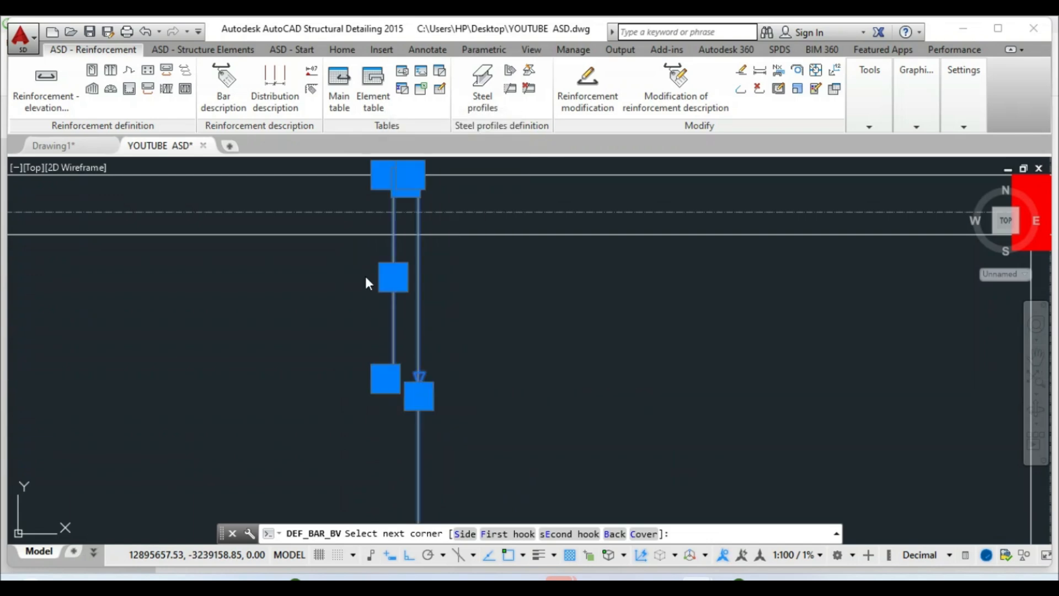
click(435, 58)
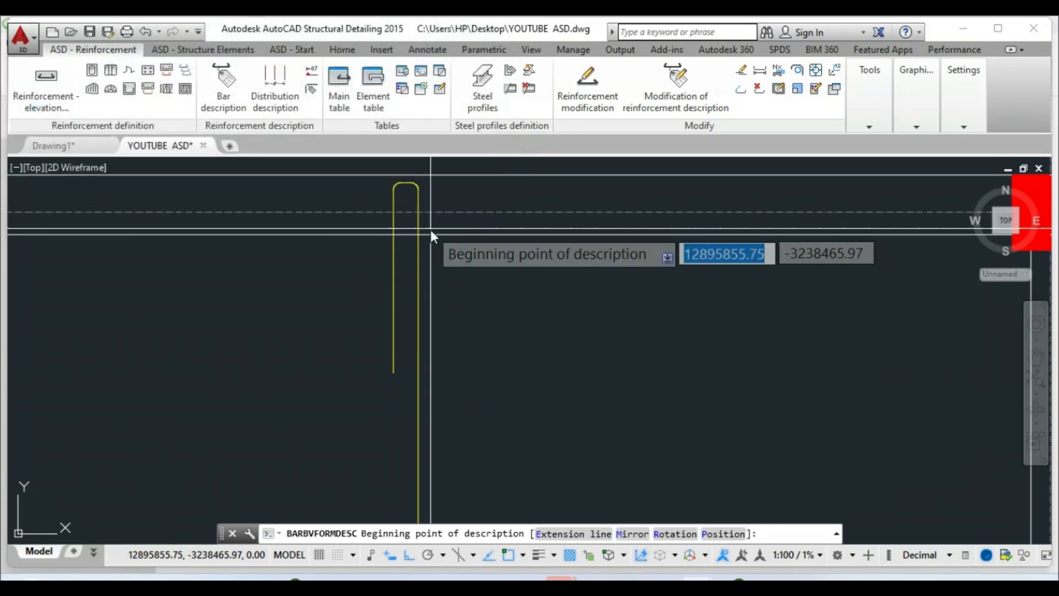
scroll(401, 262, down, 4)
scroll(394, 331, down, 2)
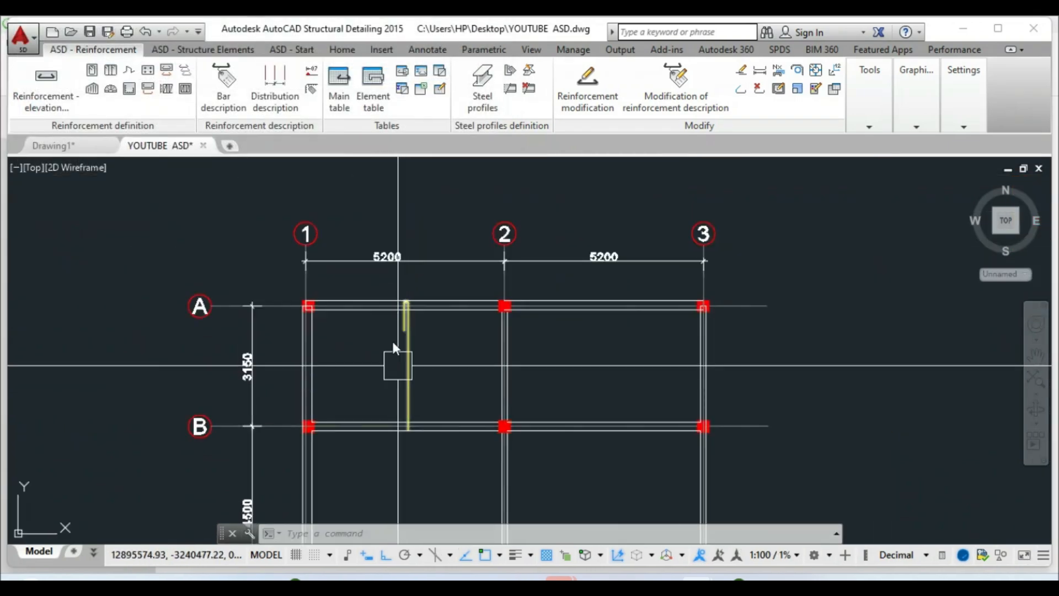
Label the new yellow bar with its H12 - 01 symbol above beam A
click(166, 72)
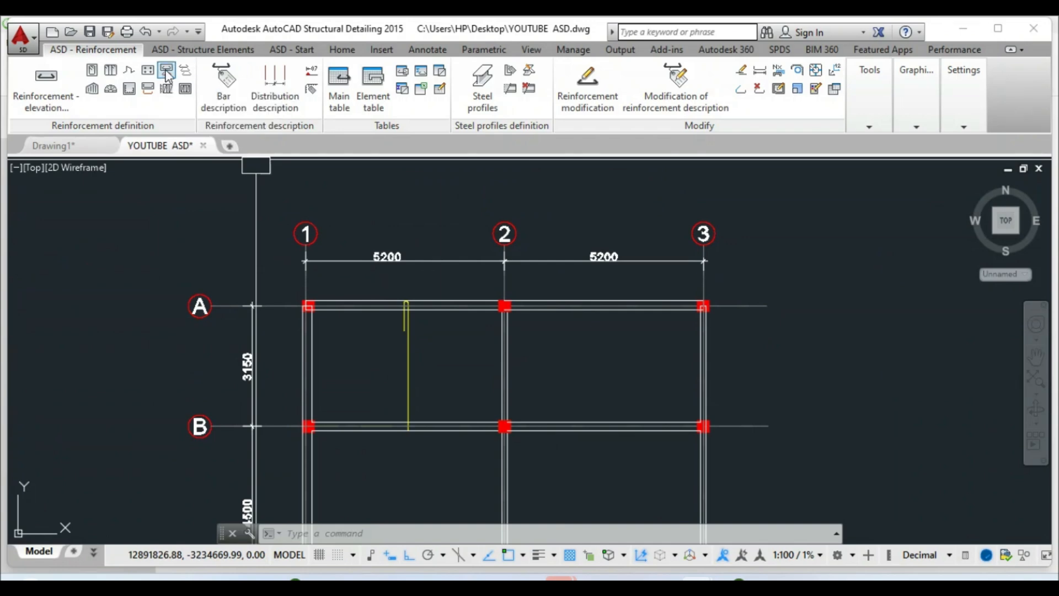
click(412, 347)
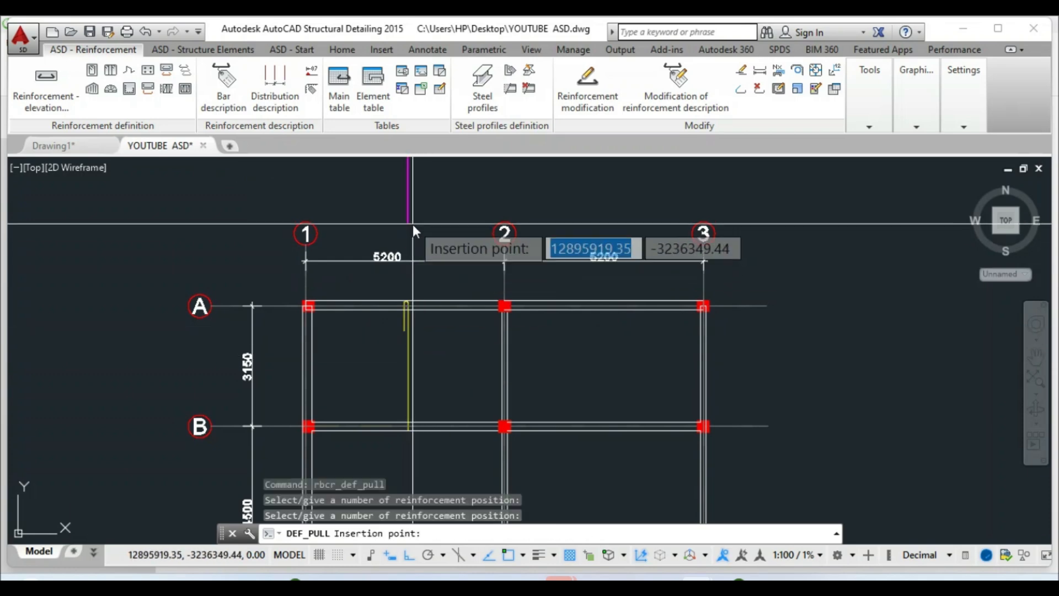
scroll(412, 226, up, 2)
scroll(384, 386, down, 2)
scroll(408, 342, up, 4)
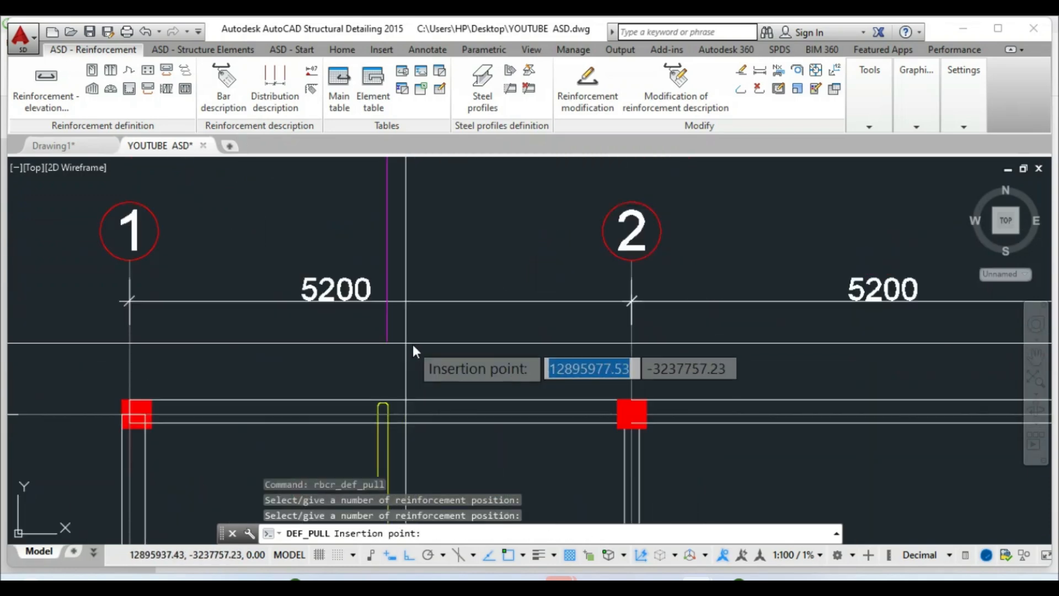
click(391, 340)
right_click(391, 339)
click(418, 359)
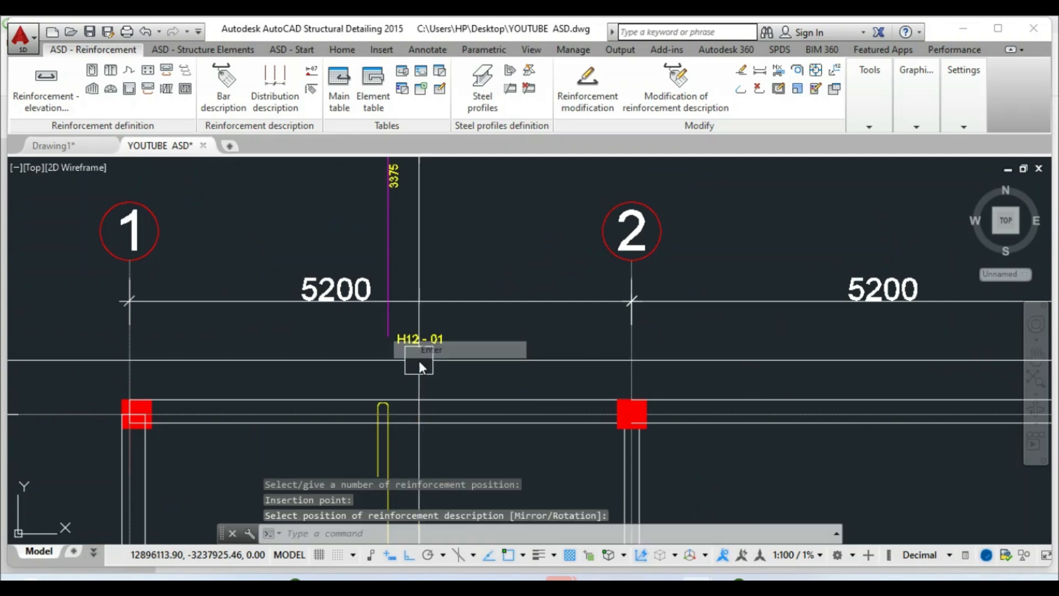
Place the bar's description label on the plan
scroll(391, 261, down, 4)
scroll(386, 235, up, 4)
scroll(397, 444, up, 2)
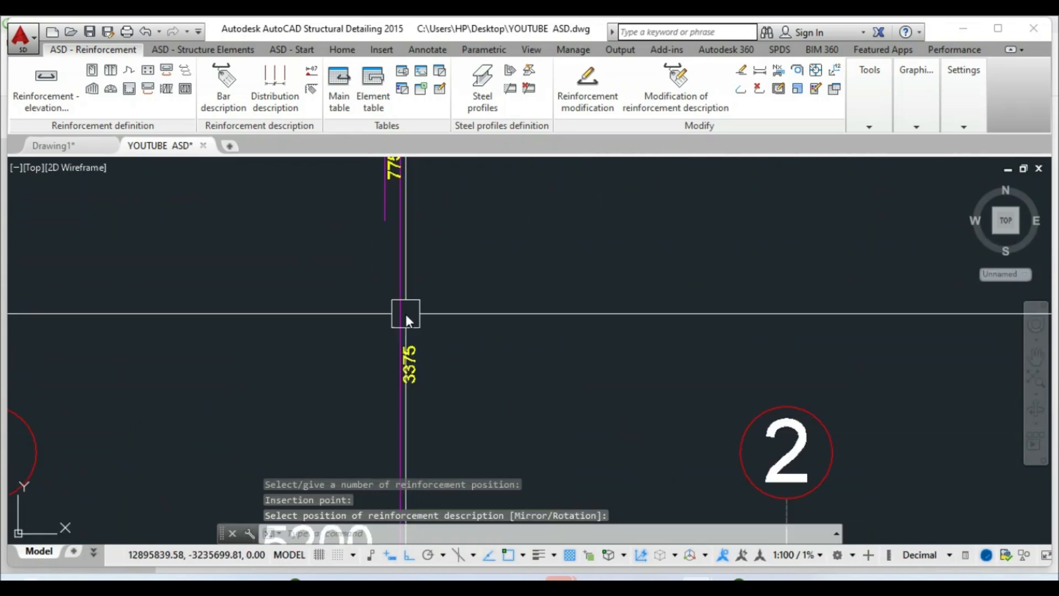
scroll(387, 332, down, 2)
scroll(363, 340, down, 3)
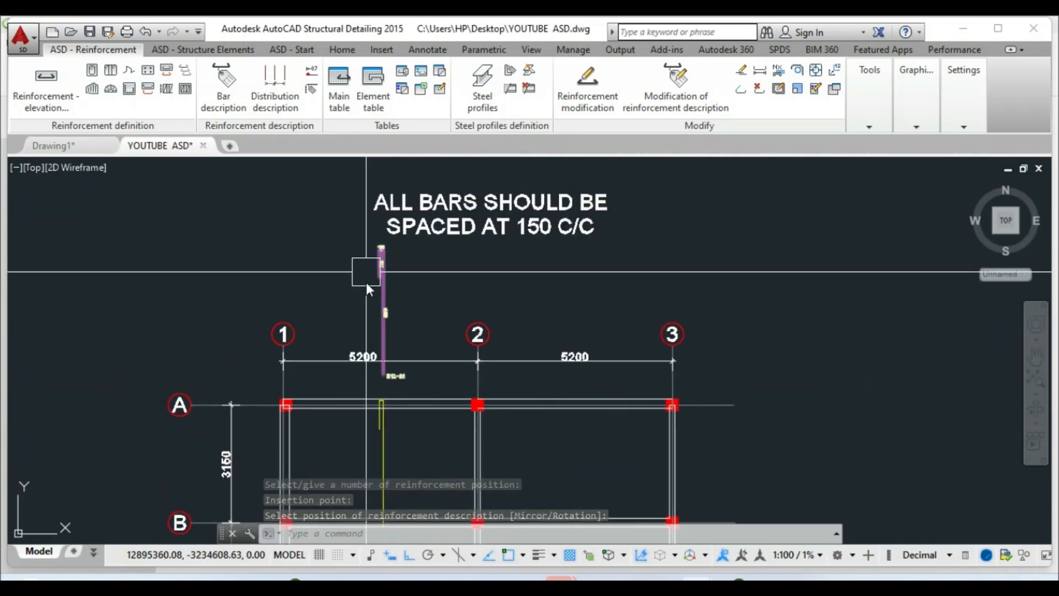
scroll(397, 463, up, 2)
click(384, 453)
scroll(380, 230, up, 3)
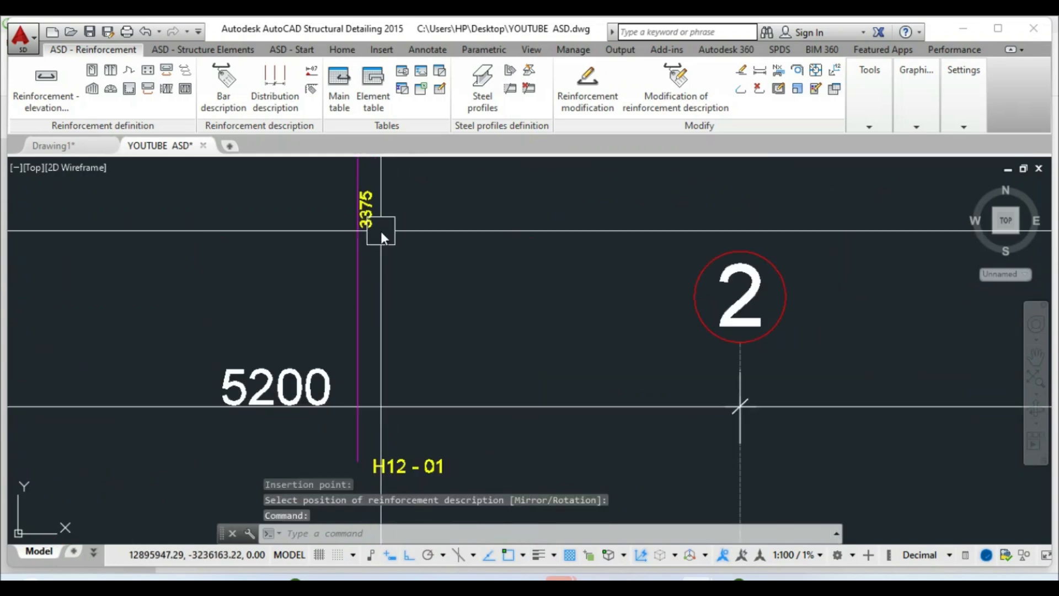
key(Escape)
End the active command and delete the bar description
scroll(386, 259, down, 2)
scroll(394, 276, up, 2)
scroll(419, 331, down, 3)
key(Escape)
scroll(415, 284, up, 5)
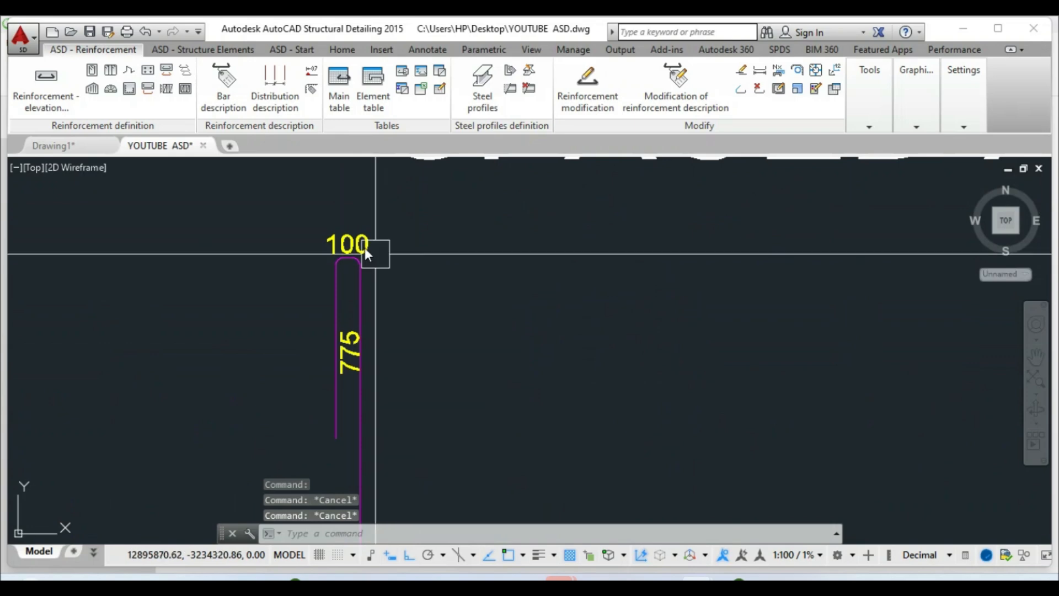
scroll(395, 310, down, 2)
scroll(366, 378, up, 2)
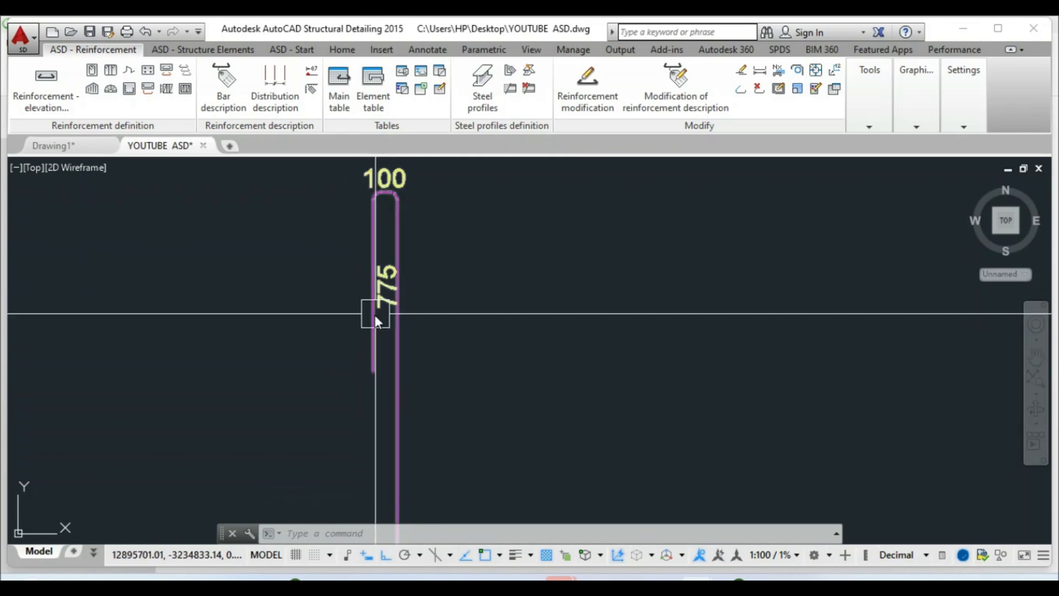
scroll(428, 268, down, 5)
scroll(432, 261, down, 3)
key(Delete)
scroll(410, 287, up, 3)
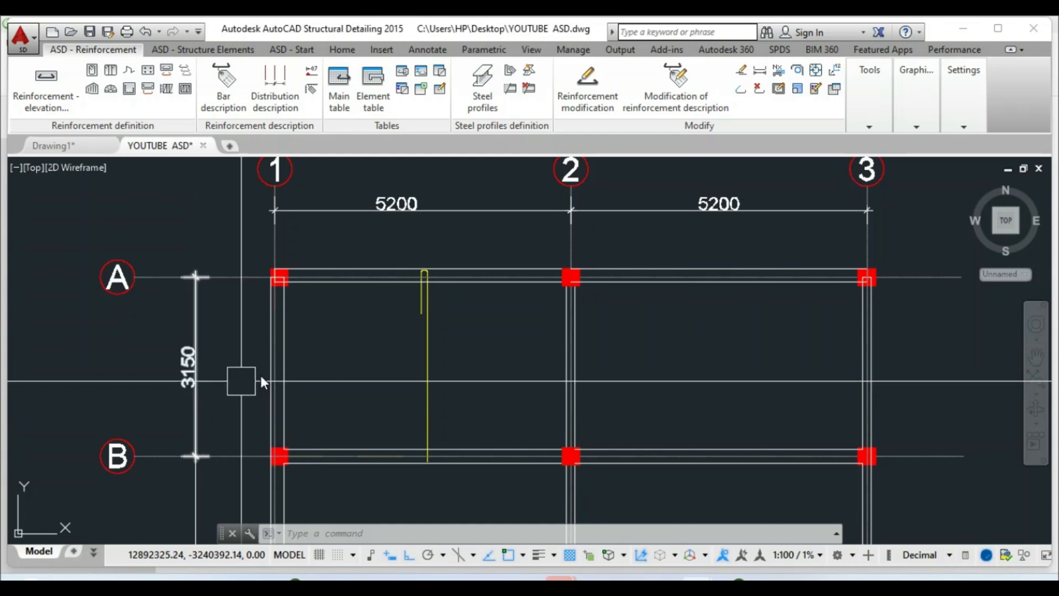
scroll(411, 331, up, 2)
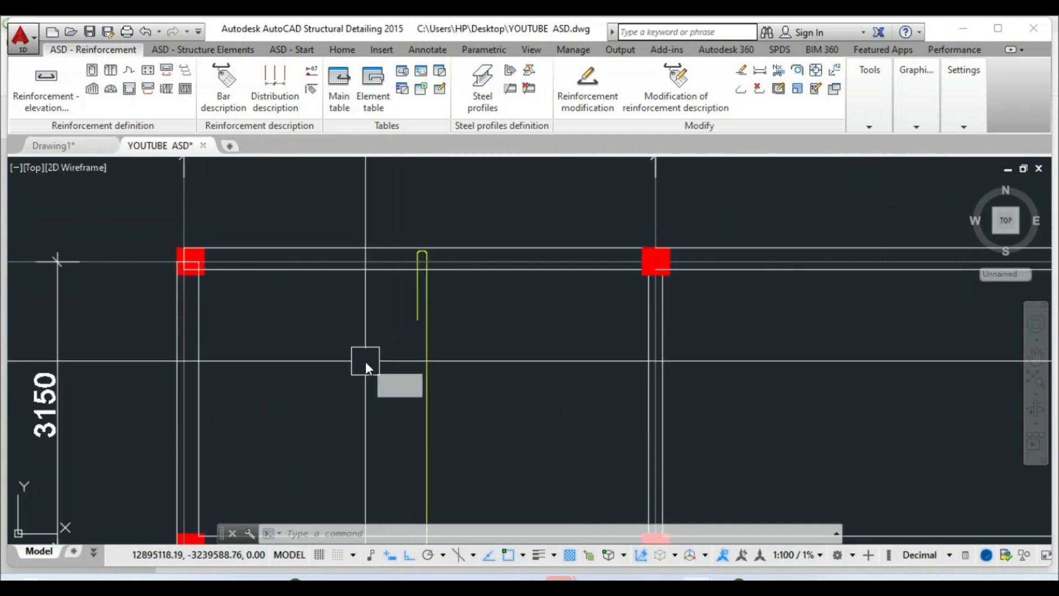
Draw a horizontal XLINE through the column edge along axis A
text(x)
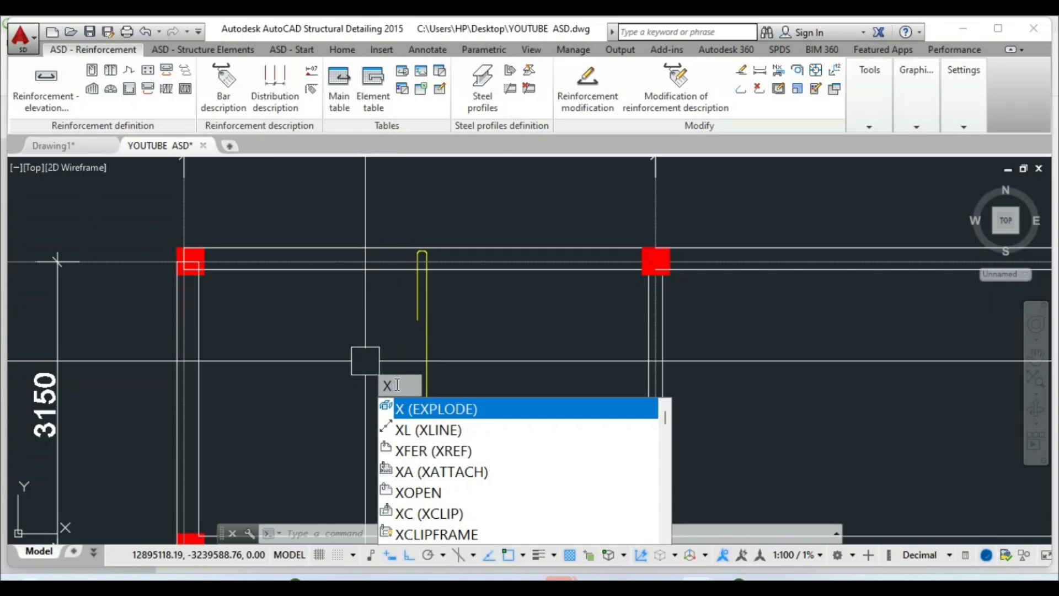
text(l)
key(Return)
scroll(198, 284, up, 4)
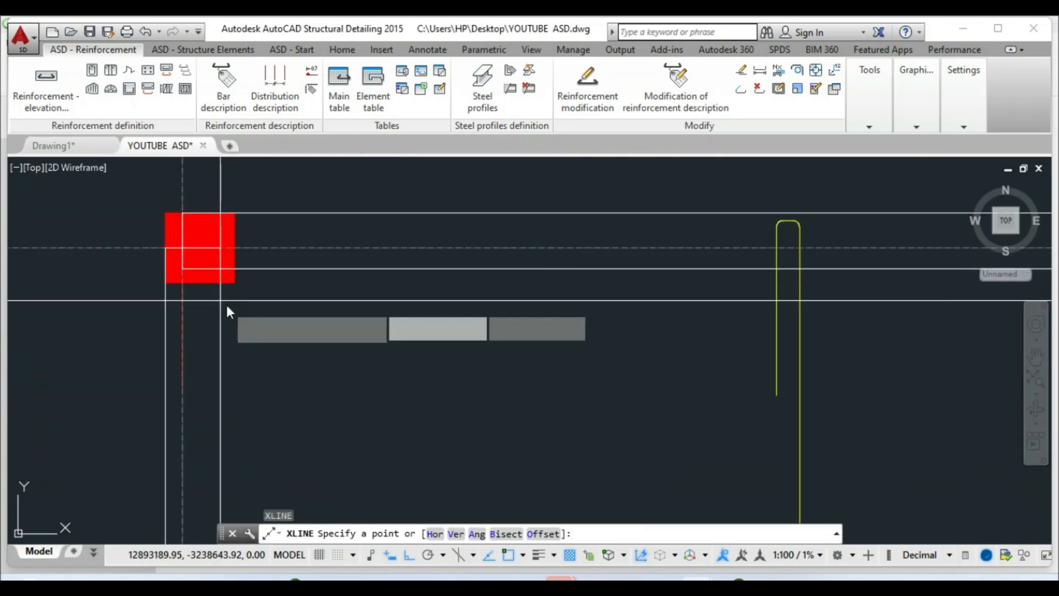
click(220, 268)
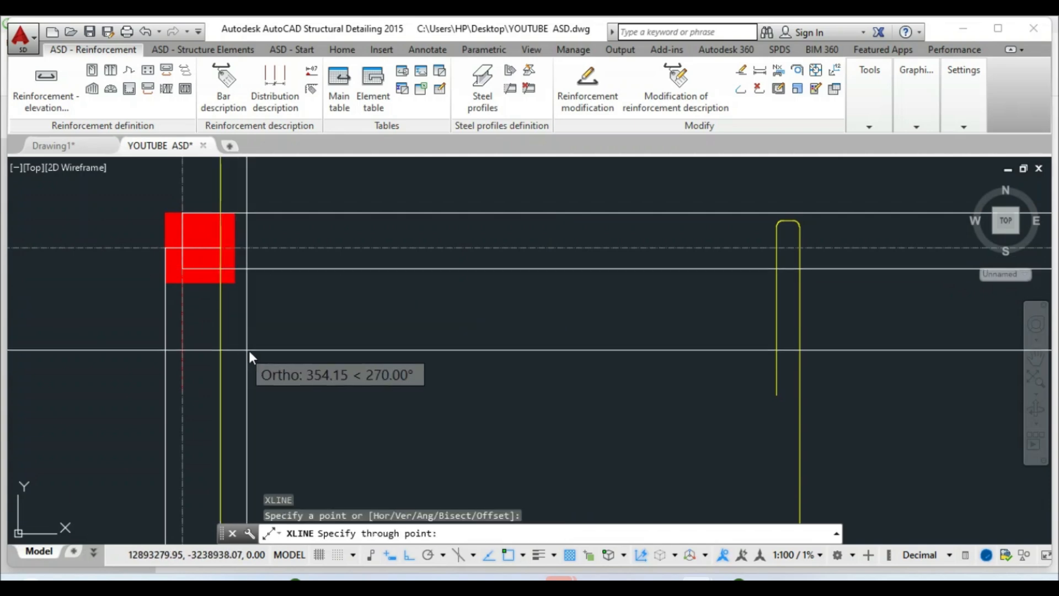
scroll(430, 342, down, 5)
key(Escape)
key(Return)
scroll(368, 318, up, 4)
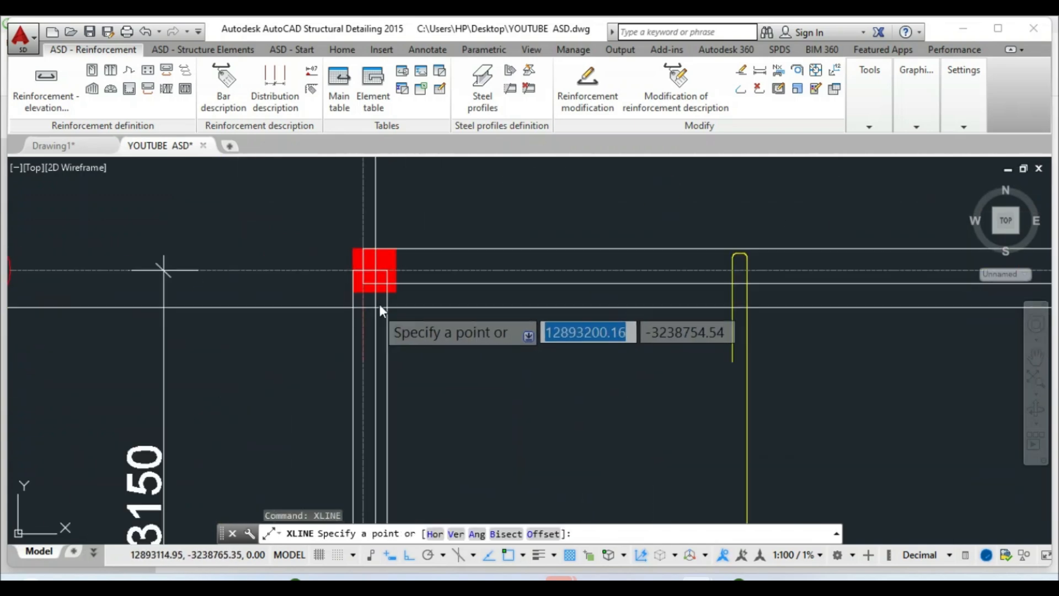
click(386, 284)
click(344, 284)
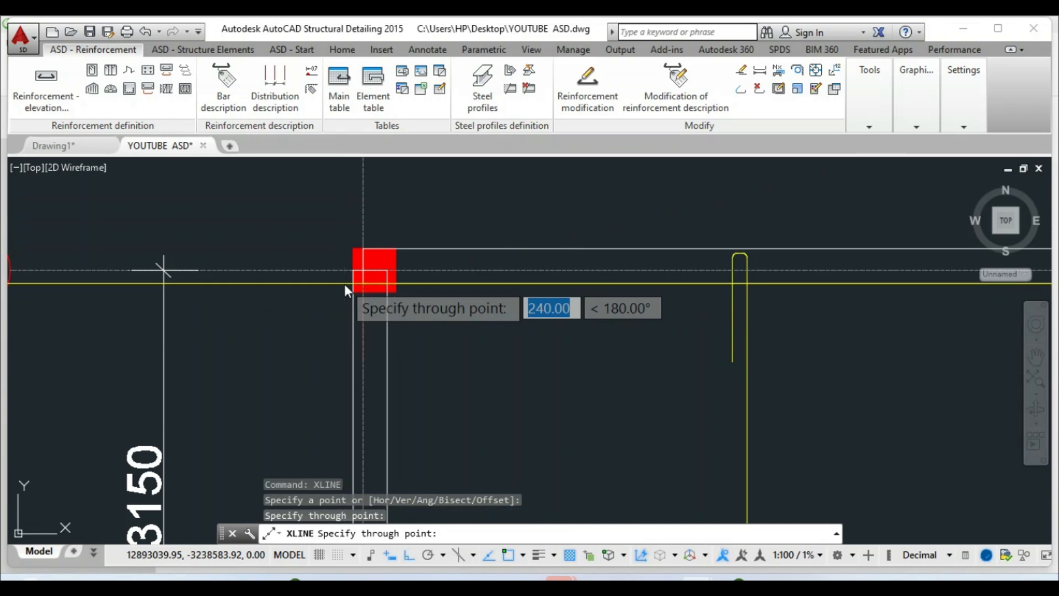
key(Return)
scroll(402, 335, down, 3)
key(Escape)
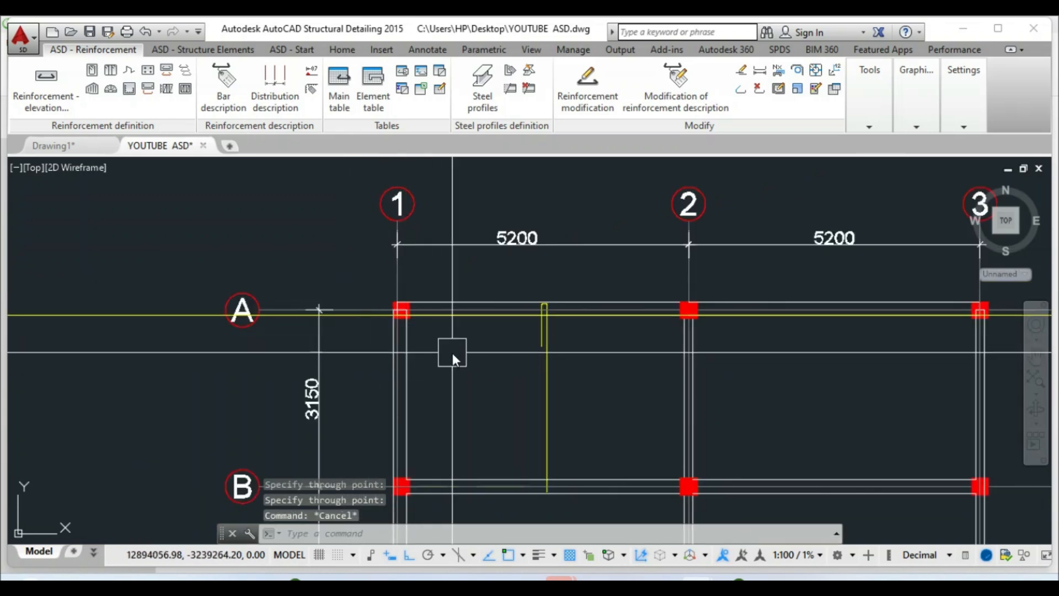
scroll(507, 330, up, 2)
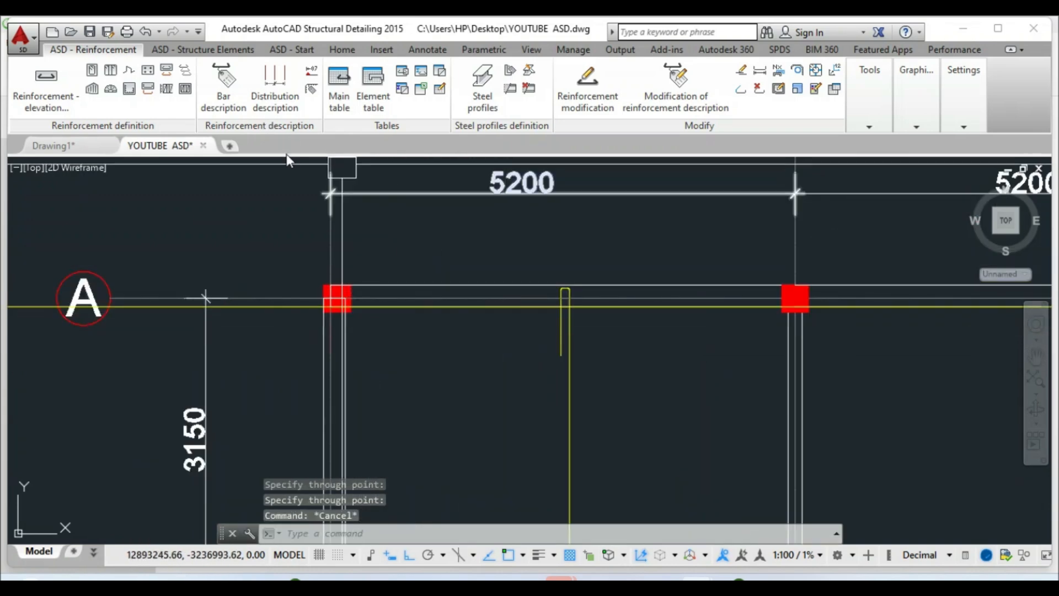
Offset the horizontal construction line 800 below as a guide
click(342, 49)
click(271, 108)
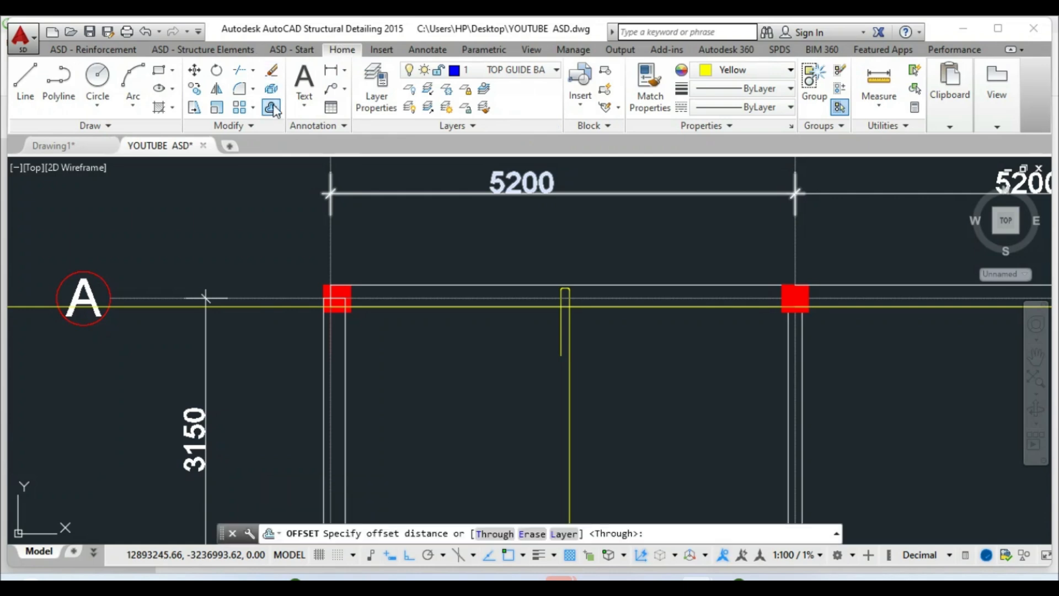
text(800)
key(Return)
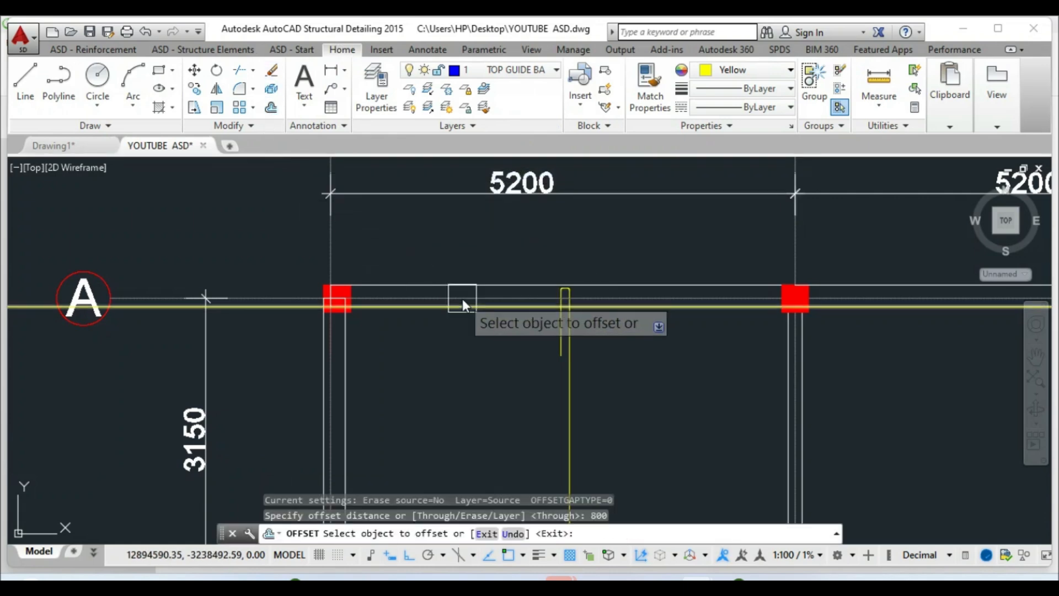
click(463, 304)
click(495, 383)
scroll(561, 370, up, 2)
key(Escape)
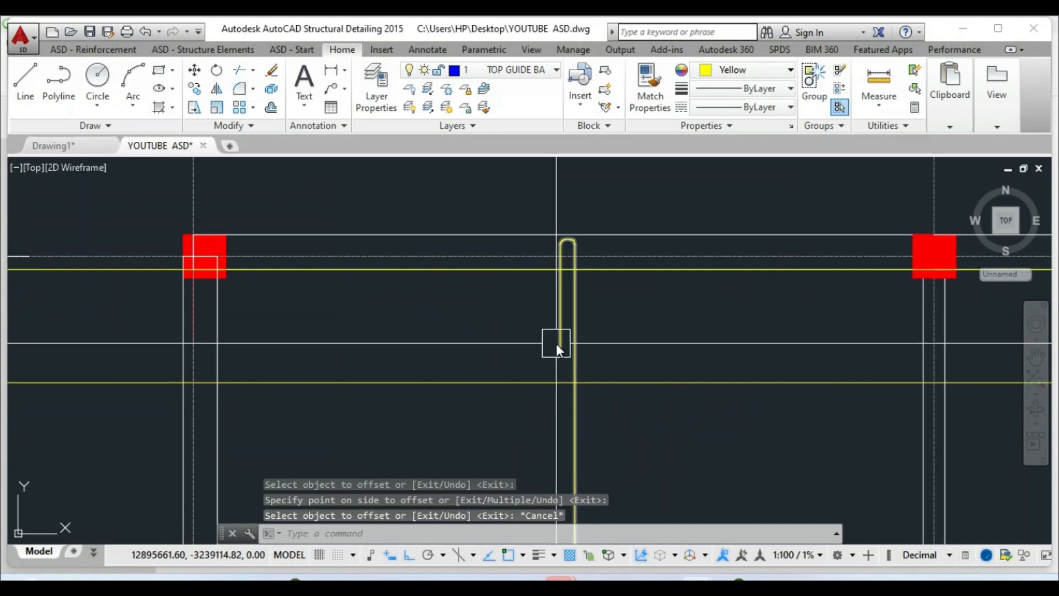
Stretch the hooked bar's lower end by 25 toward the guide line
click(556, 343)
scroll(556, 382, up, 4)
click(560, 311)
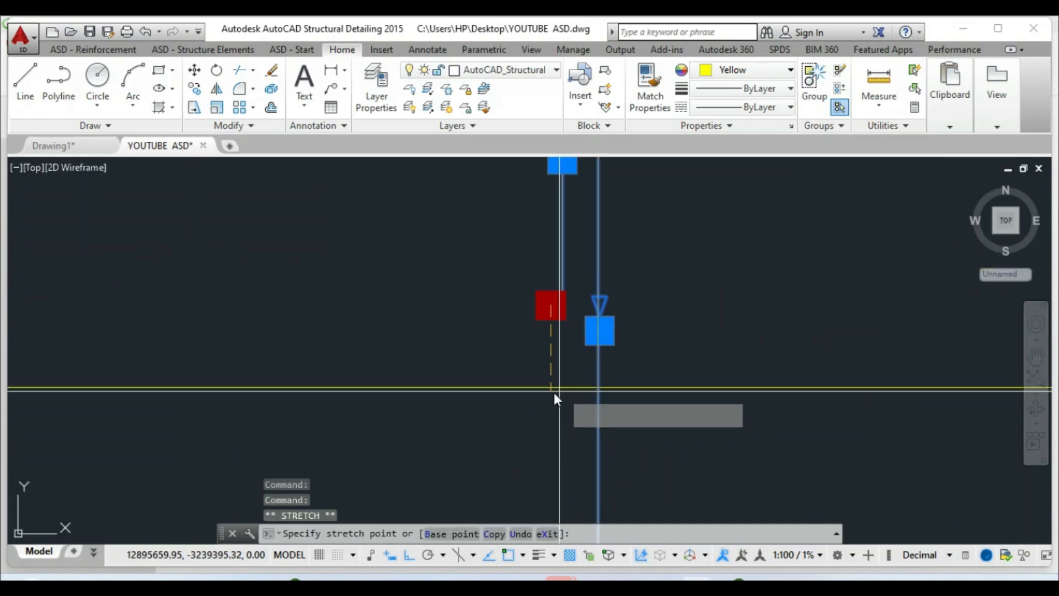
click(550, 389)
key(Escape)
scroll(554, 394, up, 4)
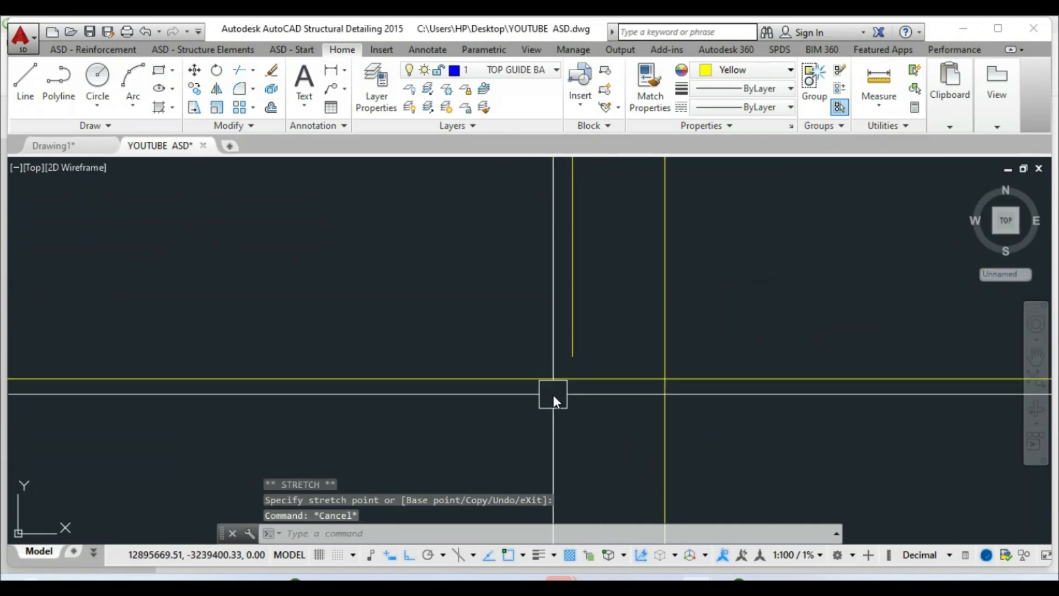
click(572, 334)
scroll(542, 388, up, 2)
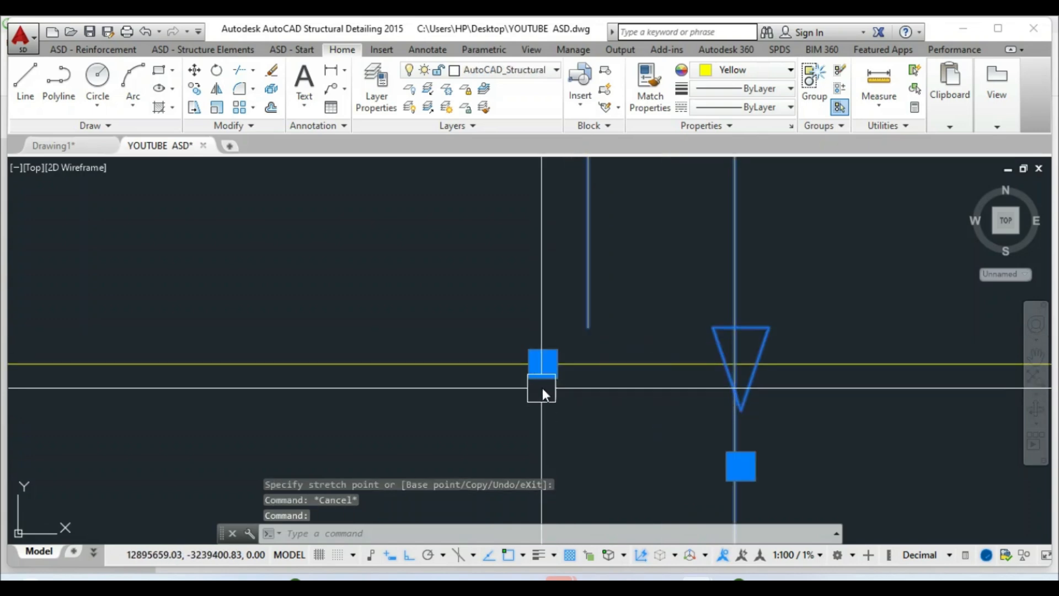
click(543, 363)
text(25)
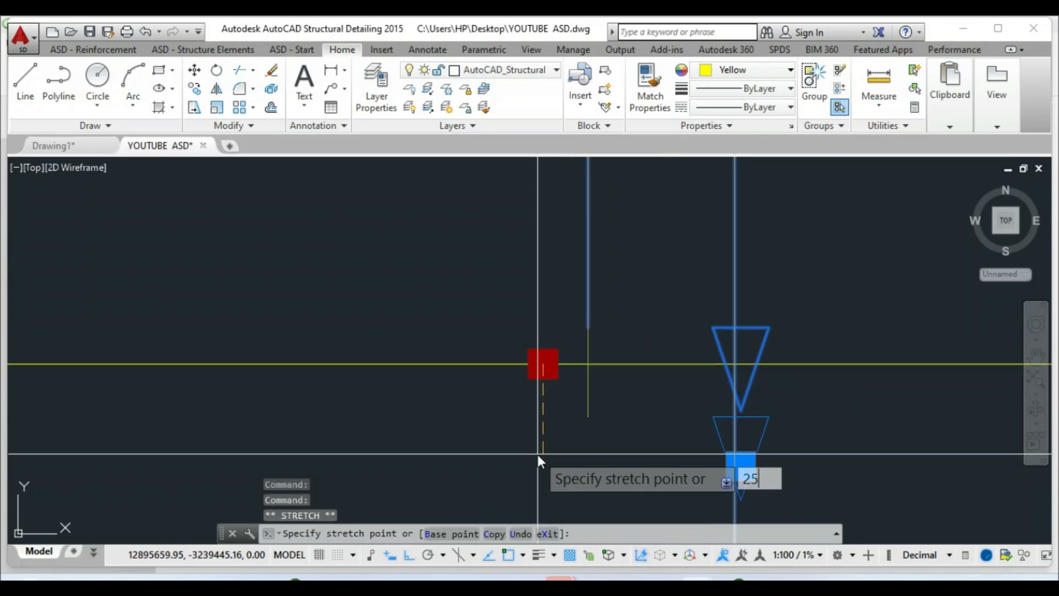
key(Return)
scroll(514, 386, down, 5)
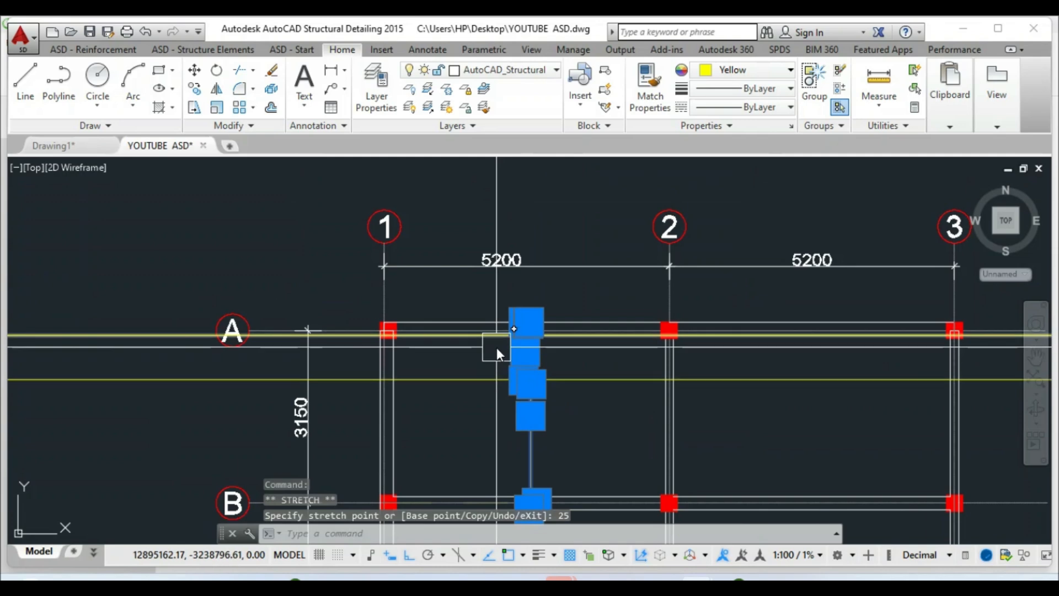
key(Escape)
Delete the lower offset guide line
scroll(496, 378, up, 2)
scroll(491, 326, down, 2)
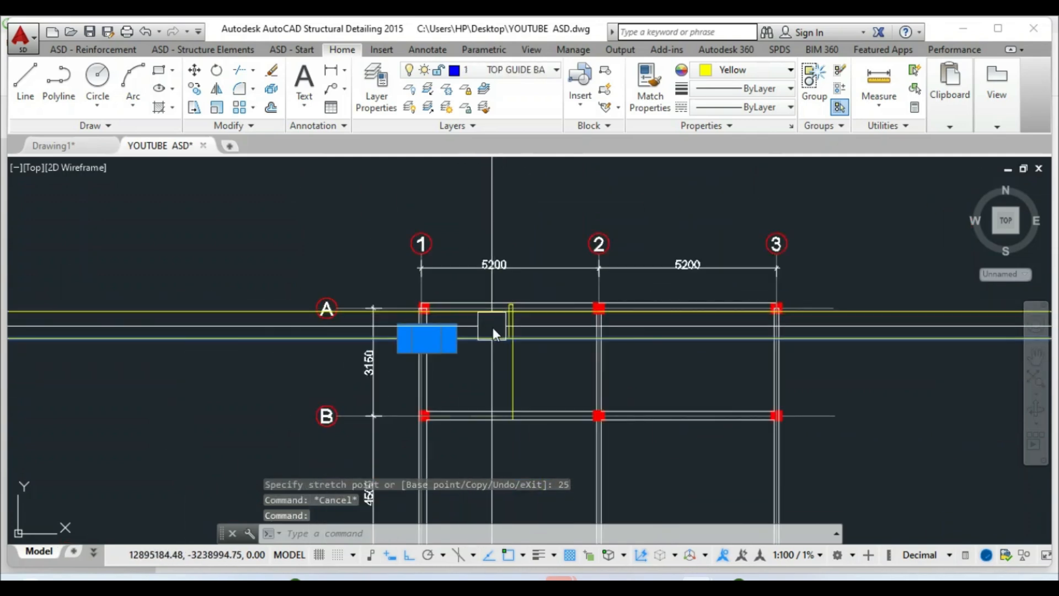
key(Delete)
scroll(504, 286, down, 1)
click(315, 302)
key(Escape)
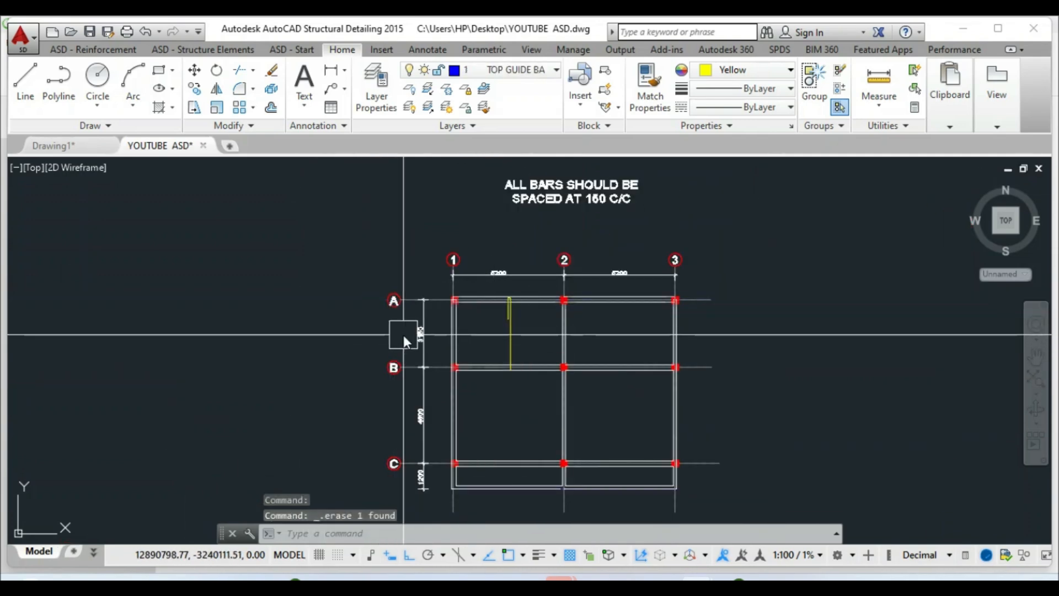
scroll(503, 377, up, 8)
scroll(531, 325, up, 2)
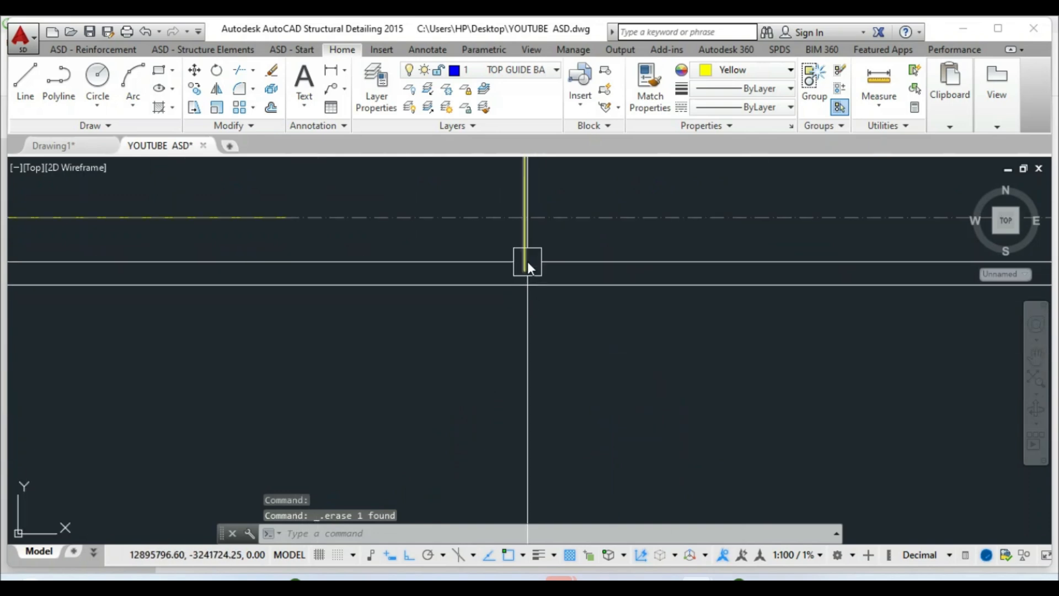
Stretch the bar's bottom end 325 further down, just past axis B
click(527, 256)
scroll(527, 309, up, 4)
click(479, 253)
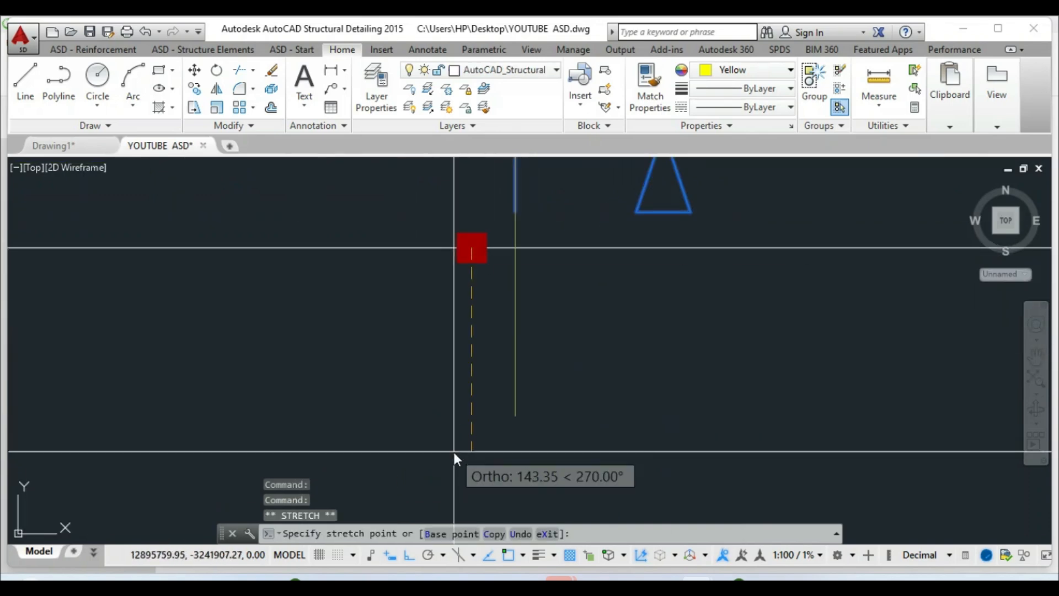
text(325)
key(Return)
scroll(578, 392, down, 10)
key(Escape)
scroll(556, 403, up, 2)
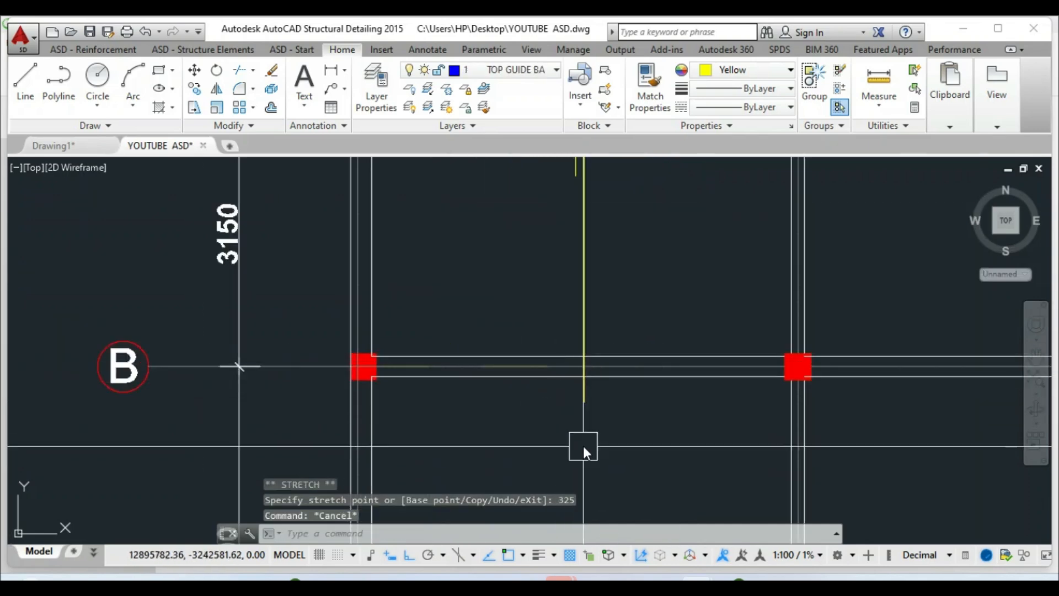
scroll(536, 420, down, 2)
key(Escape)
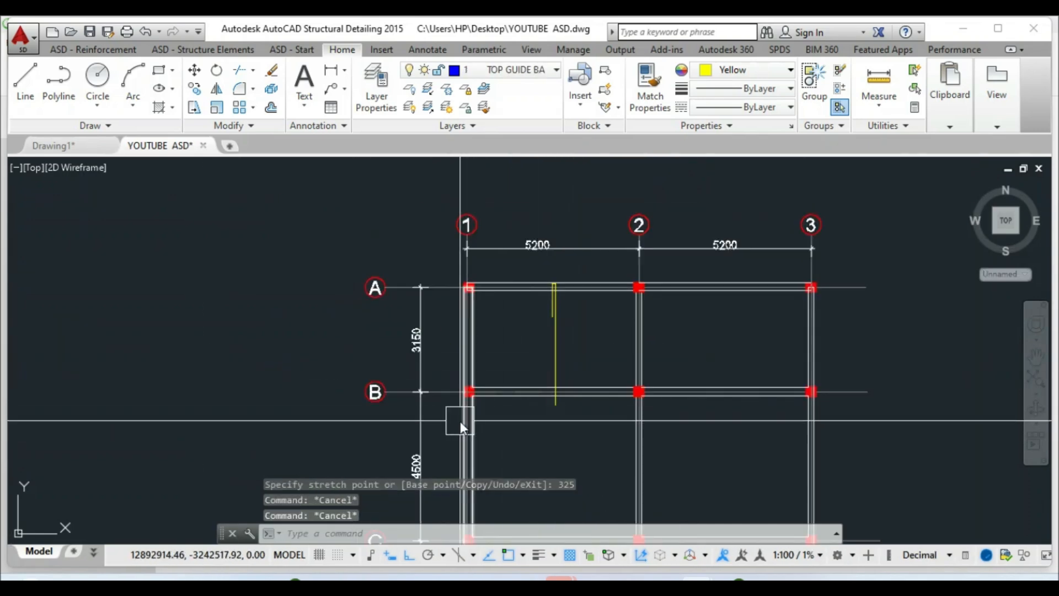
scroll(478, 325, down, 2)
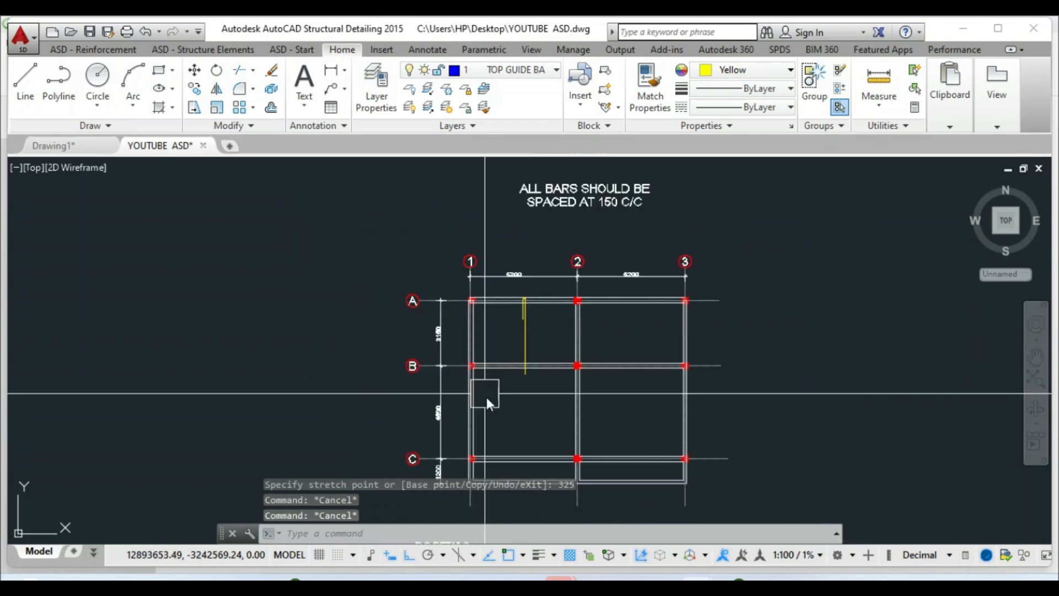
scroll(513, 331, down, 2)
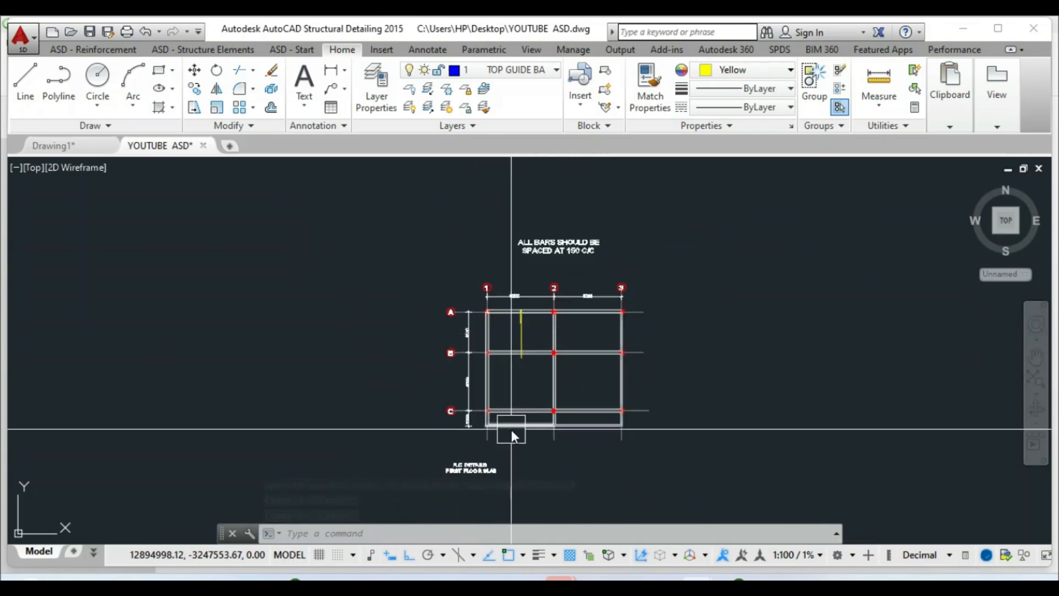
scroll(514, 409, up, 2)
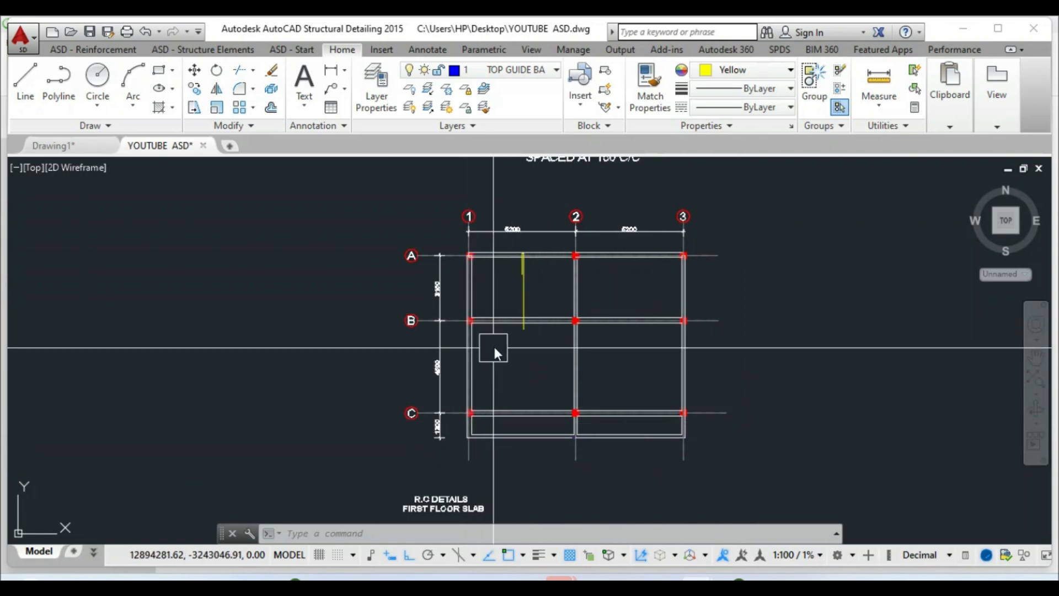
scroll(505, 263, up, 2)
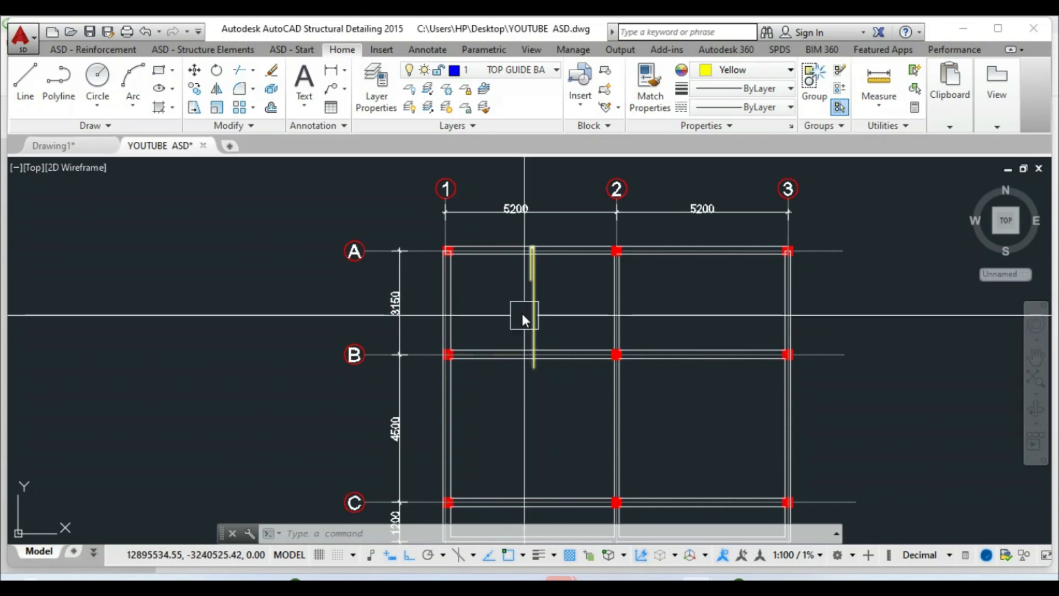
click(216, 98)
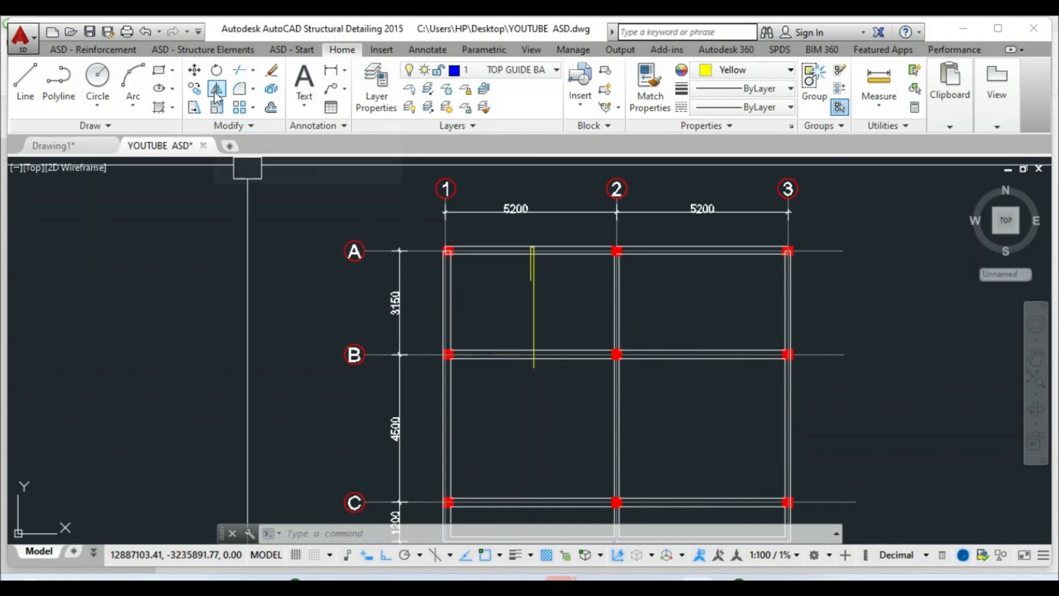
Mirror the yellow bar across a horizontal line into the B–C bay, keeping the original
click(532, 327)
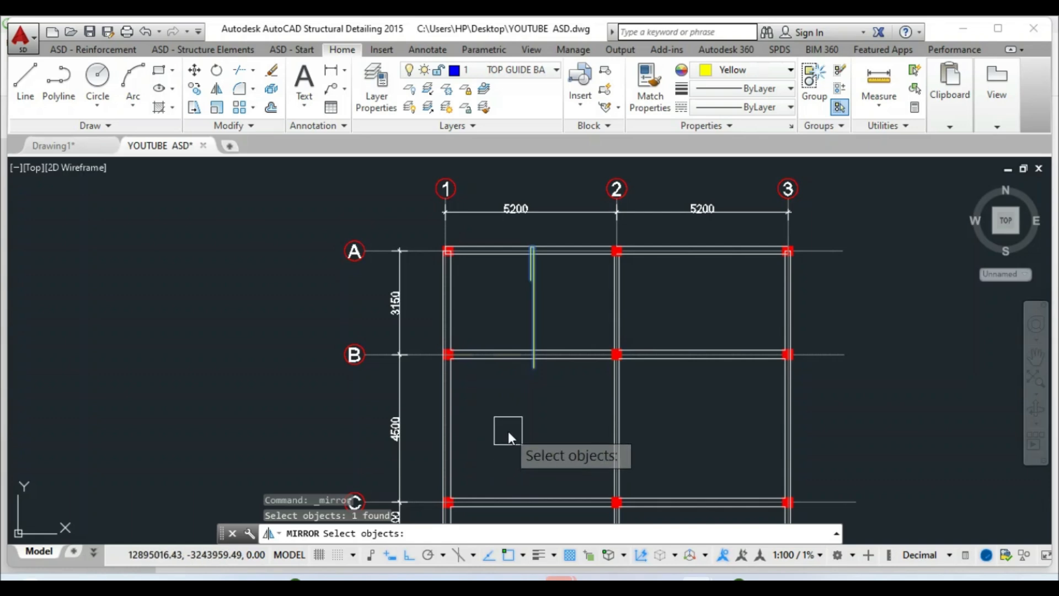
key(Return)
click(521, 393)
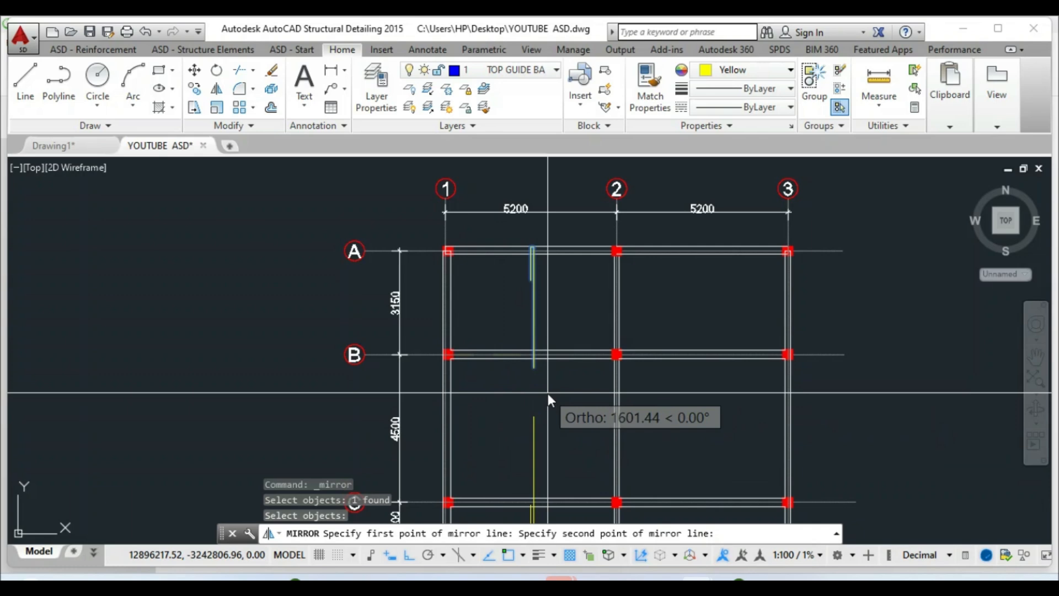
click(577, 392)
right_click(577, 392)
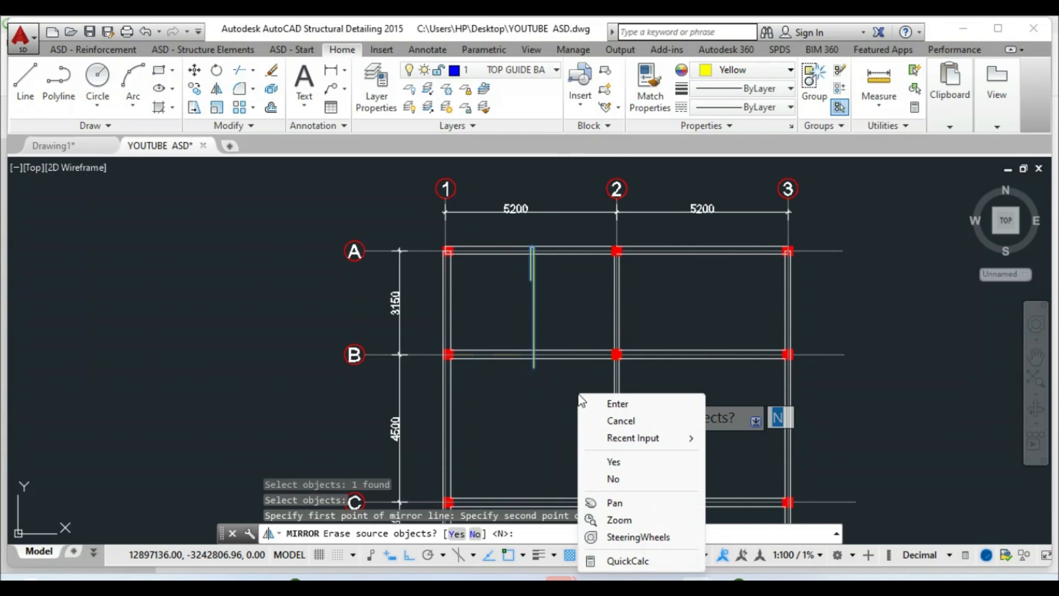
click(606, 406)
scroll(548, 343, down, 3)
scroll(553, 402, up, 8)
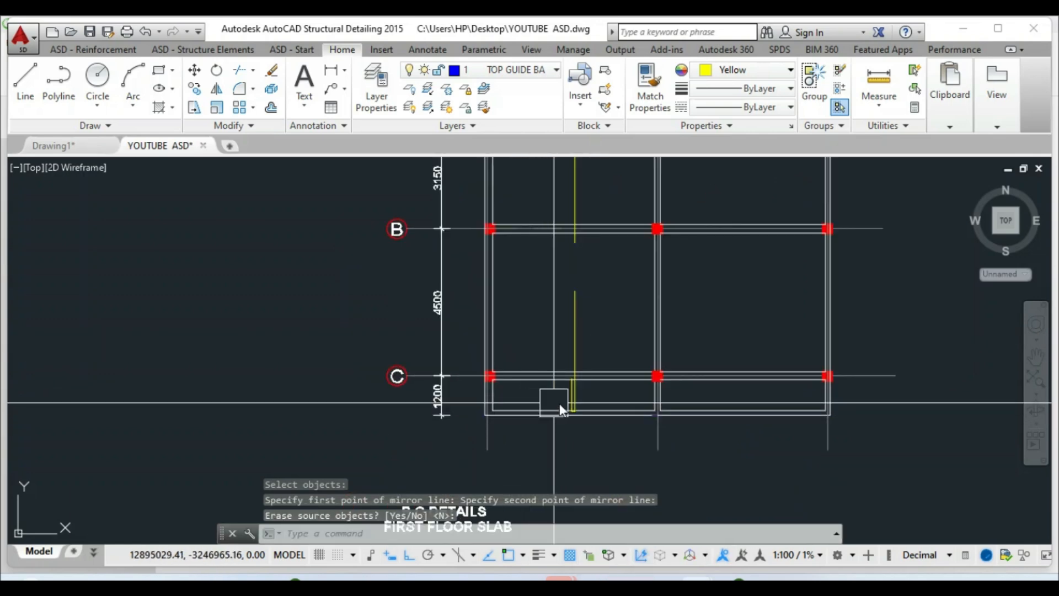
click(194, 70)
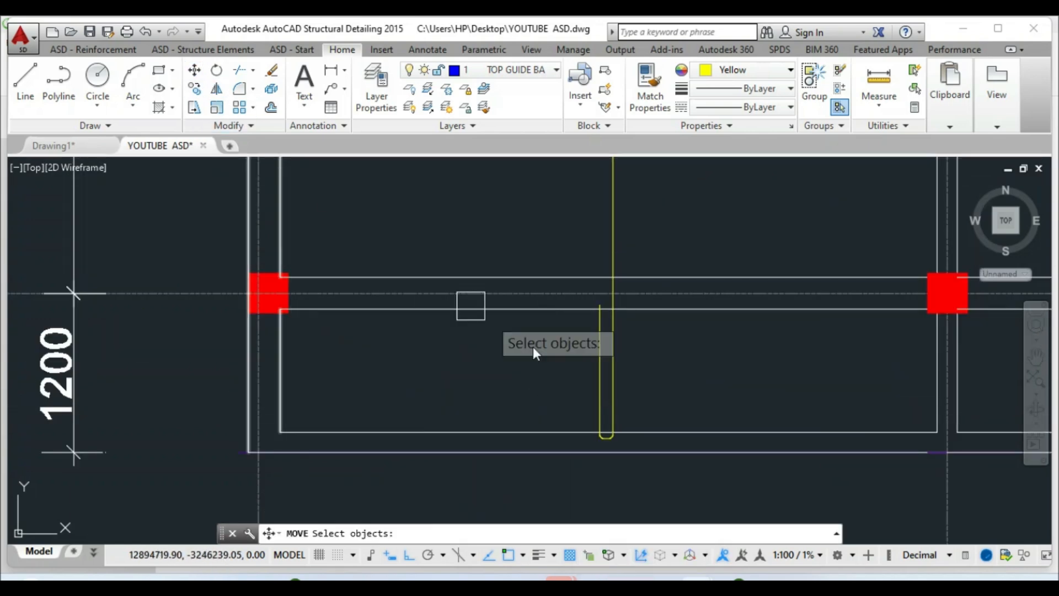
Move the mirrored yellow bar down to a new position in the bay
scroll(602, 440, up, 2)
scroll(600, 440, up, 2)
click(478, 228)
key(Return)
click(488, 230)
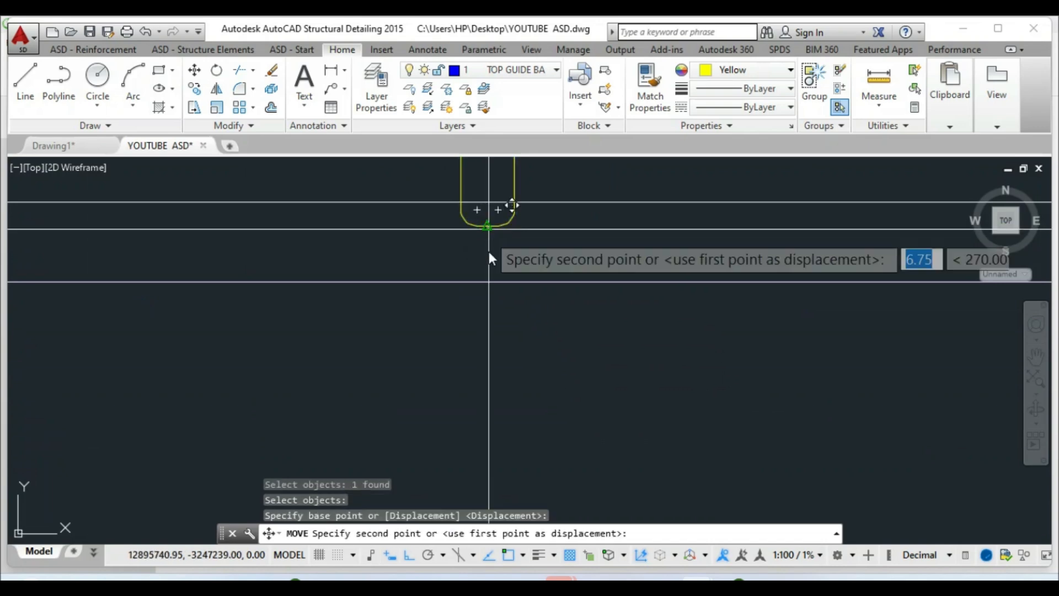
click(485, 283)
scroll(469, 275, down, 3)
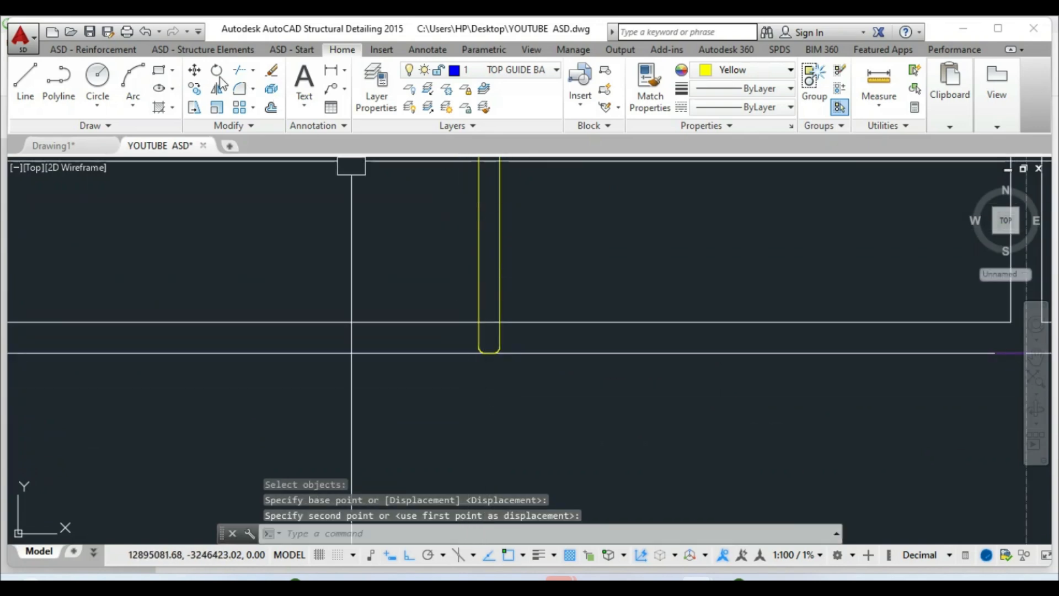
Move the yellow bar 25 units, using its end as the base point
click(195, 70)
click(512, 261)
key(Return)
click(551, 289)
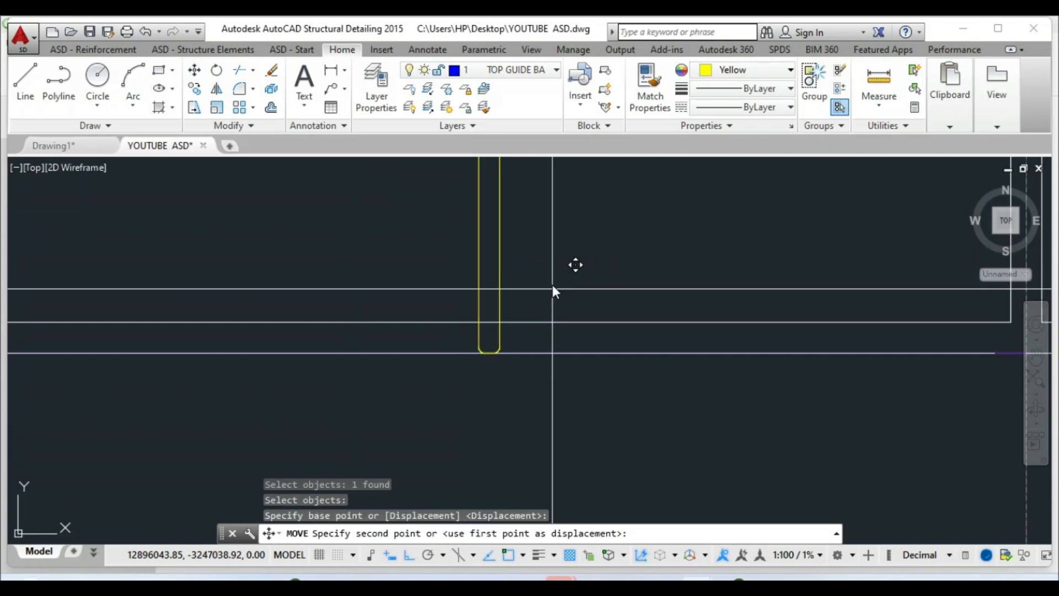
text(25)
key(Return)
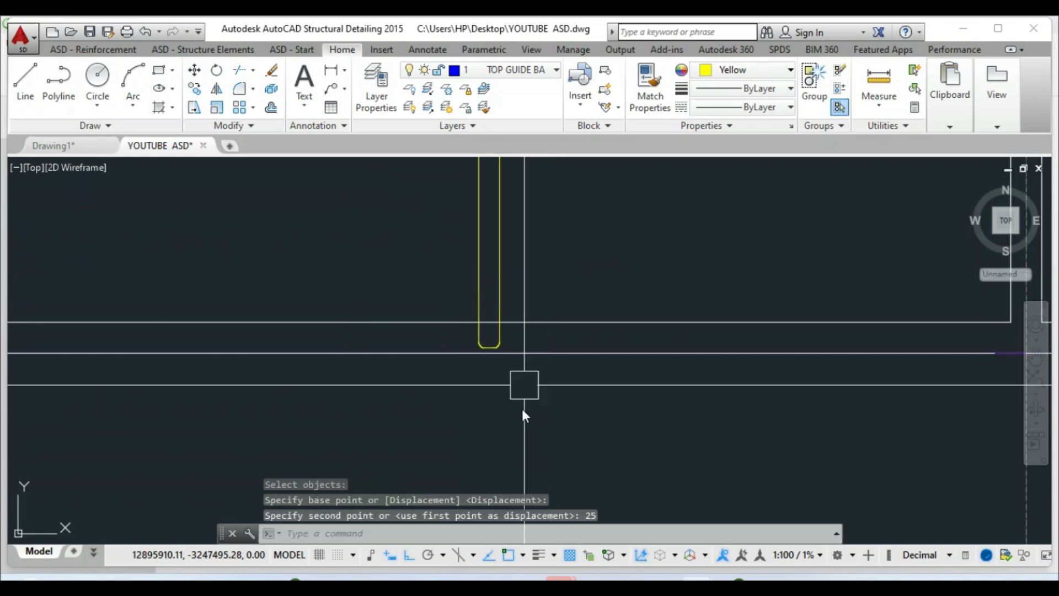
scroll(415, 362, down, 3)
scroll(496, 315, up, 5)
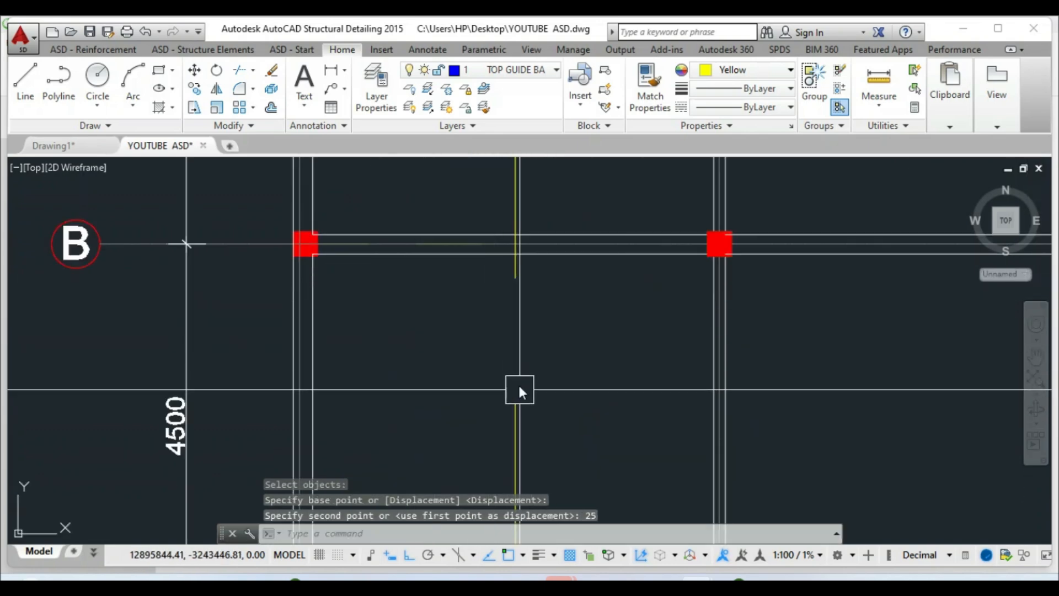
scroll(491, 309, down, 3)
Nudge the lower yellow bar slightly to the right
click(194, 70)
click(497, 395)
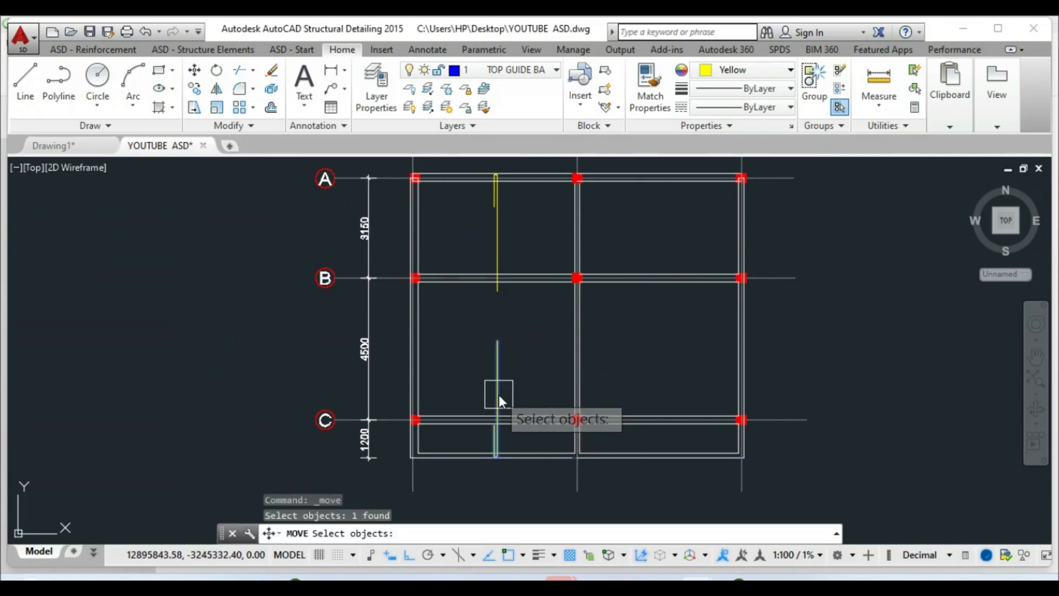
scroll(520, 403, up, 2)
key(Return)
click(514, 378)
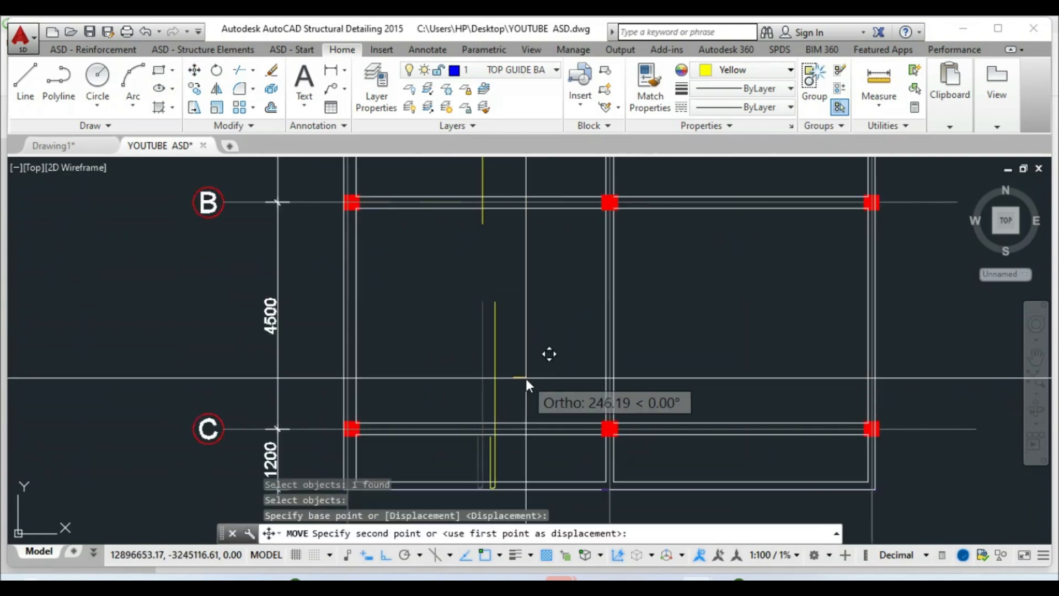
click(525, 378)
click(493, 312)
scroll(495, 299, up, 3)
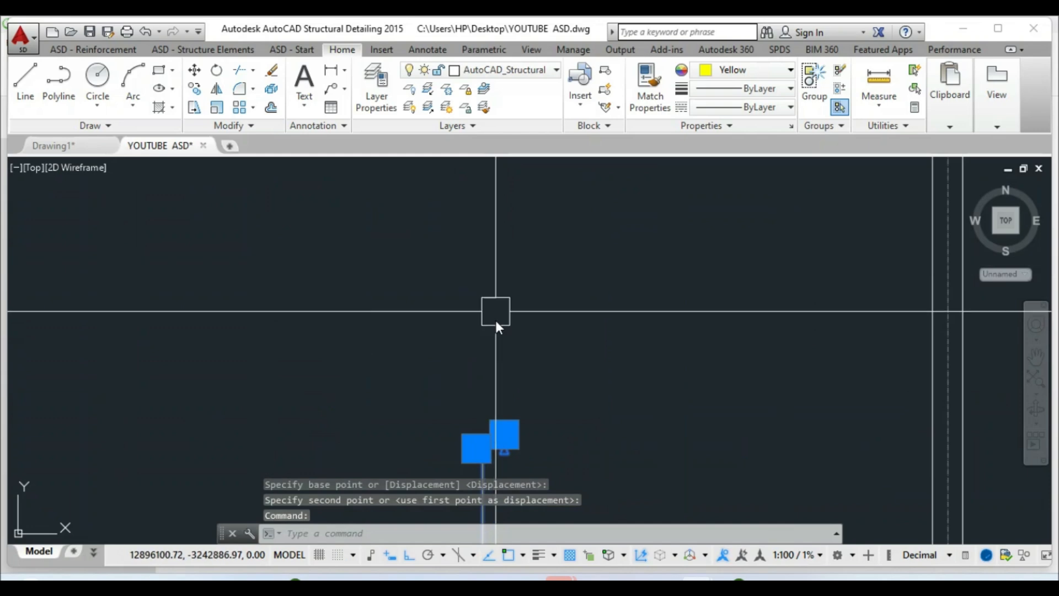
Stretch the yellow bar's end by 325
click(473, 412)
scroll(484, 241, down, 3)
scroll(471, 317, up, 5)
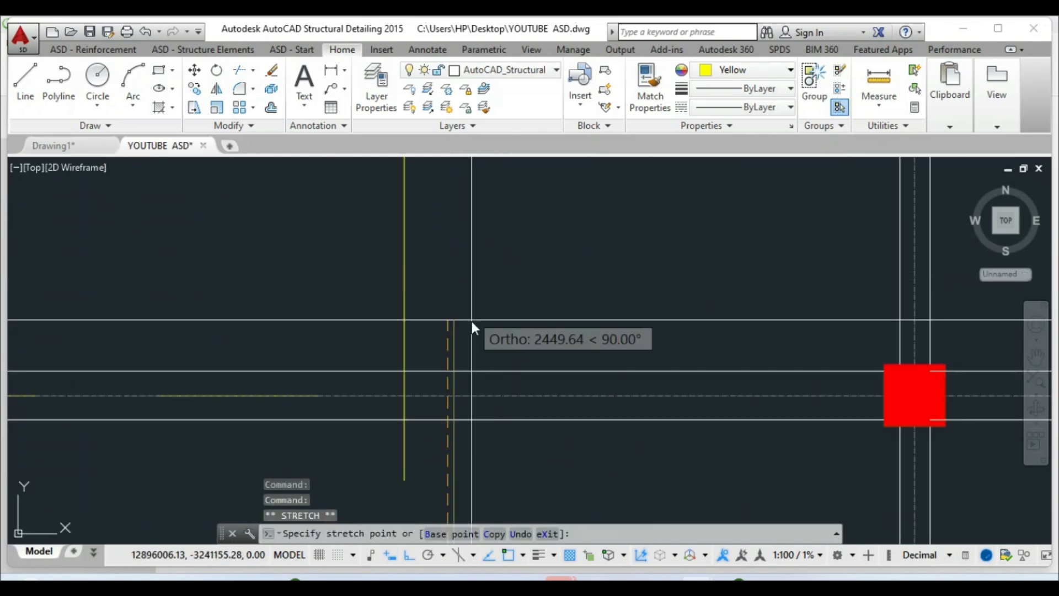
click(449, 369)
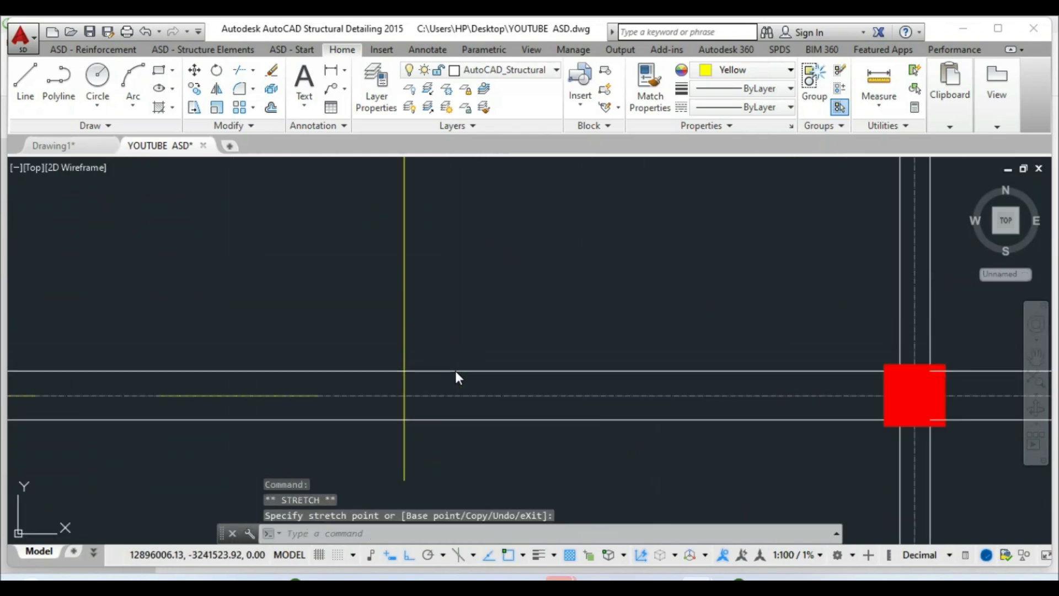
scroll(438, 397, up, 5)
click(461, 357)
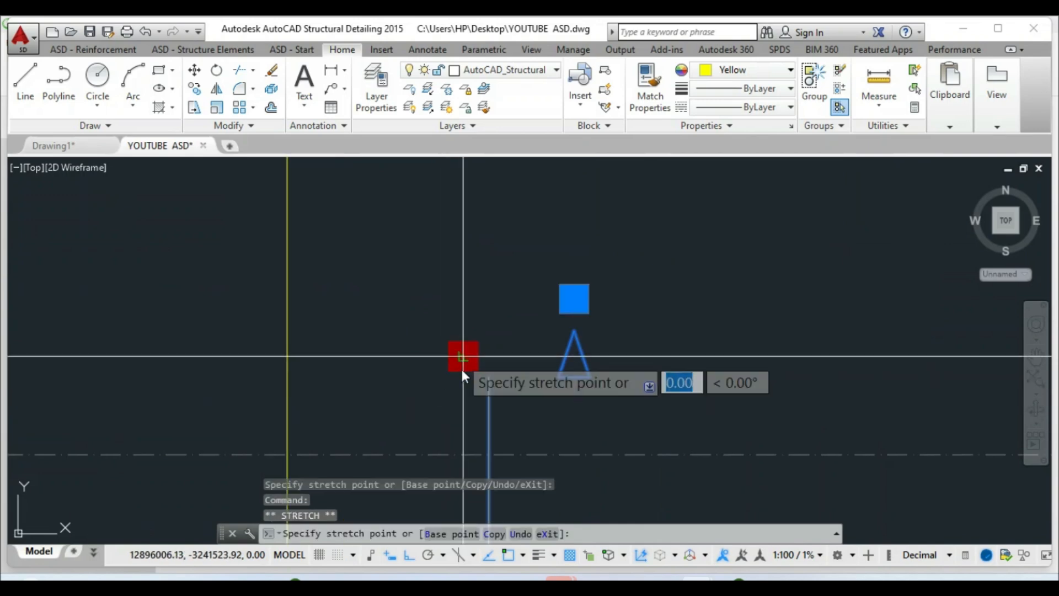
scroll(461, 366, down, 5)
scroll(462, 372, down, 2)
text(325)
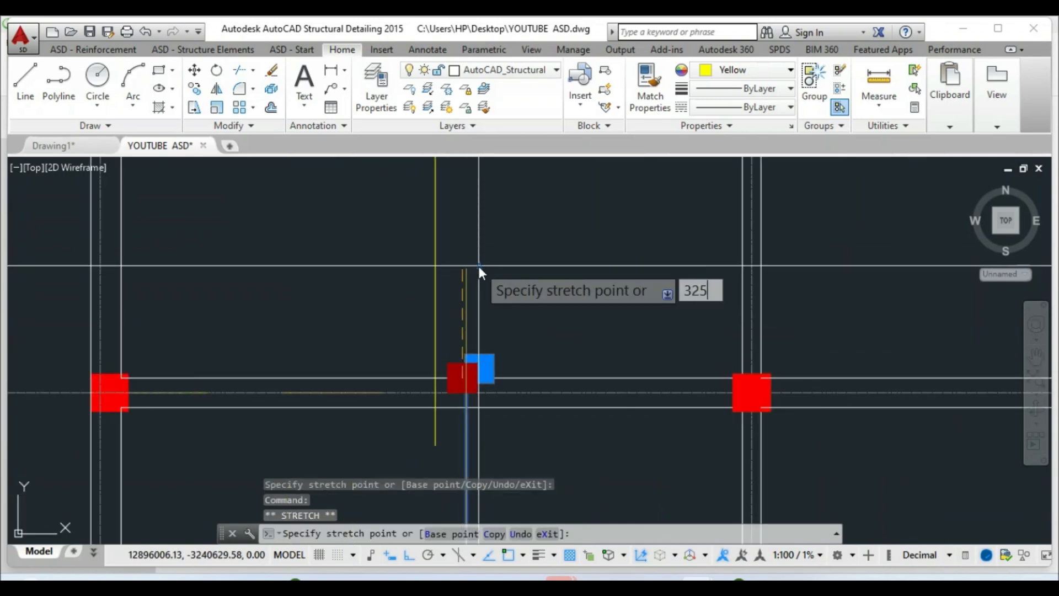
key(Return)
scroll(424, 352, down, 4)
key(Escape)
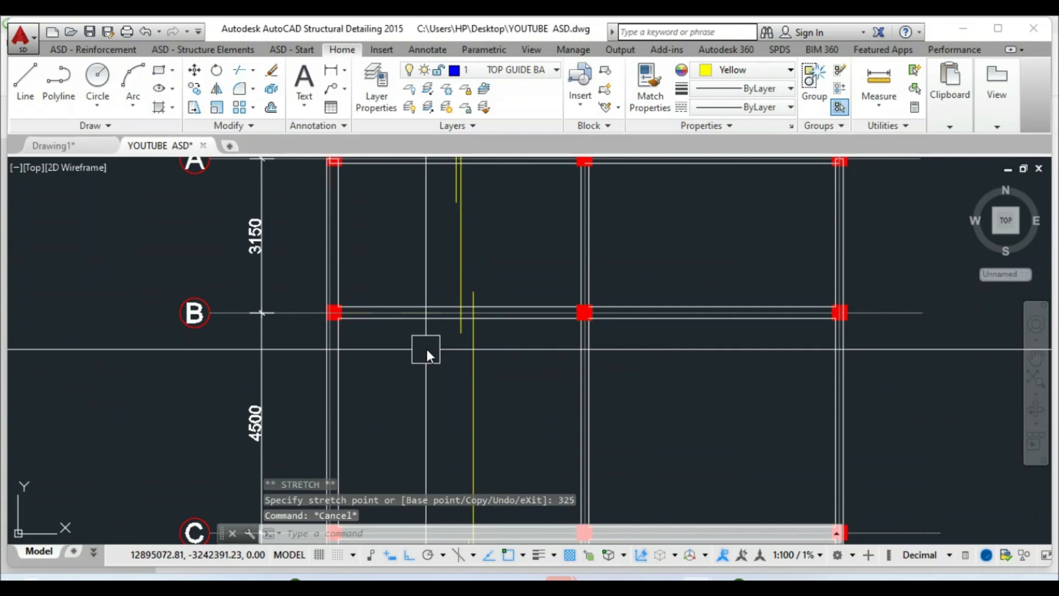
Extend the end of the lower-bay rebar up to the upper beam line
scroll(458, 320, up, 2)
scroll(458, 320, up, 2)
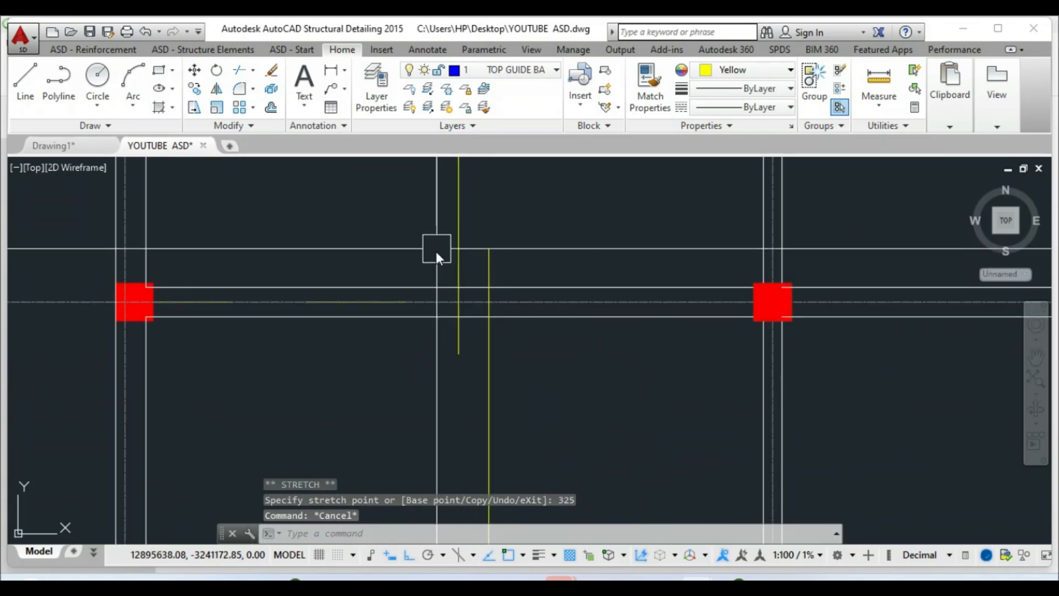
scroll(441, 326, down, 6)
scroll(466, 428, up, 3)
scroll(403, 409, down, 3)
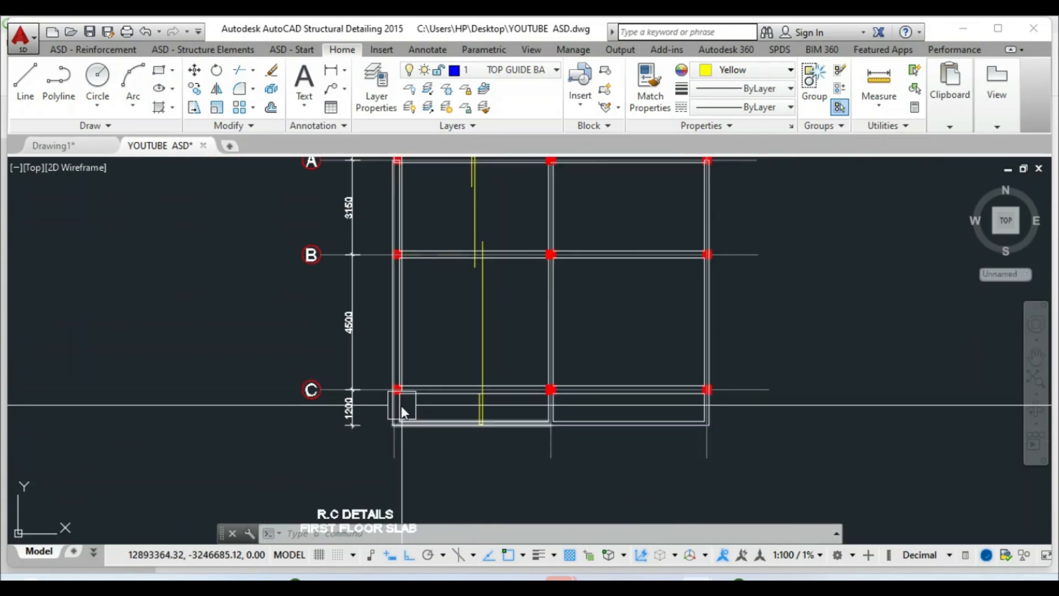
scroll(471, 402, up, 4)
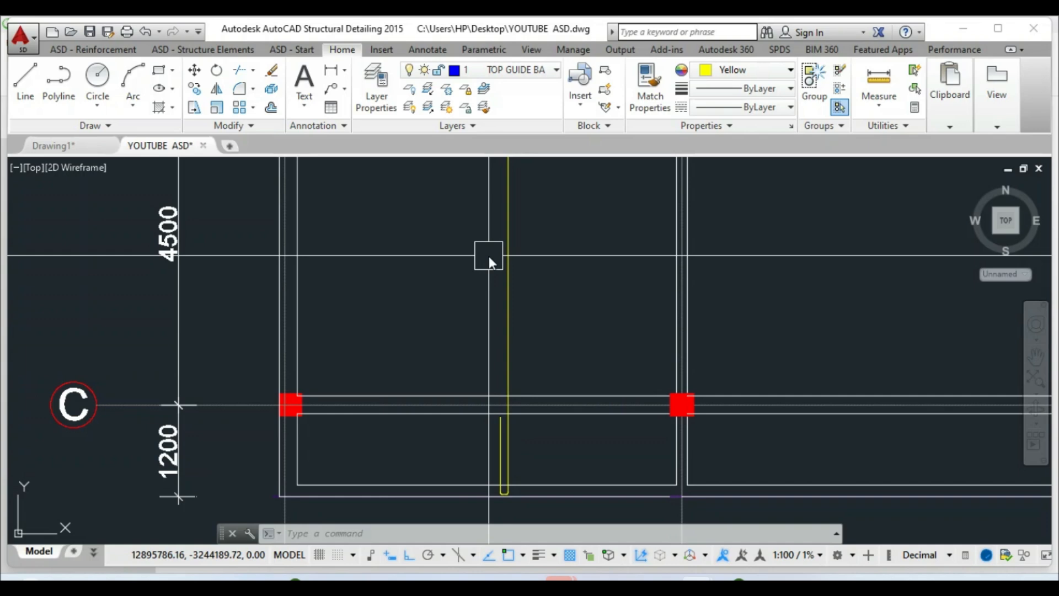
scroll(485, 394, down, 2)
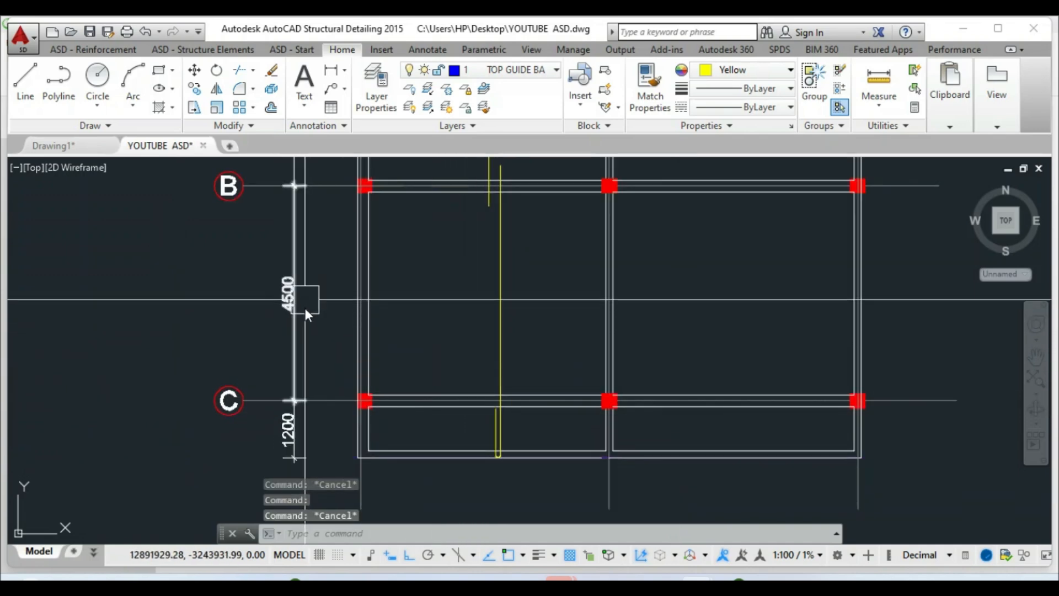
scroll(512, 435, up, 4)
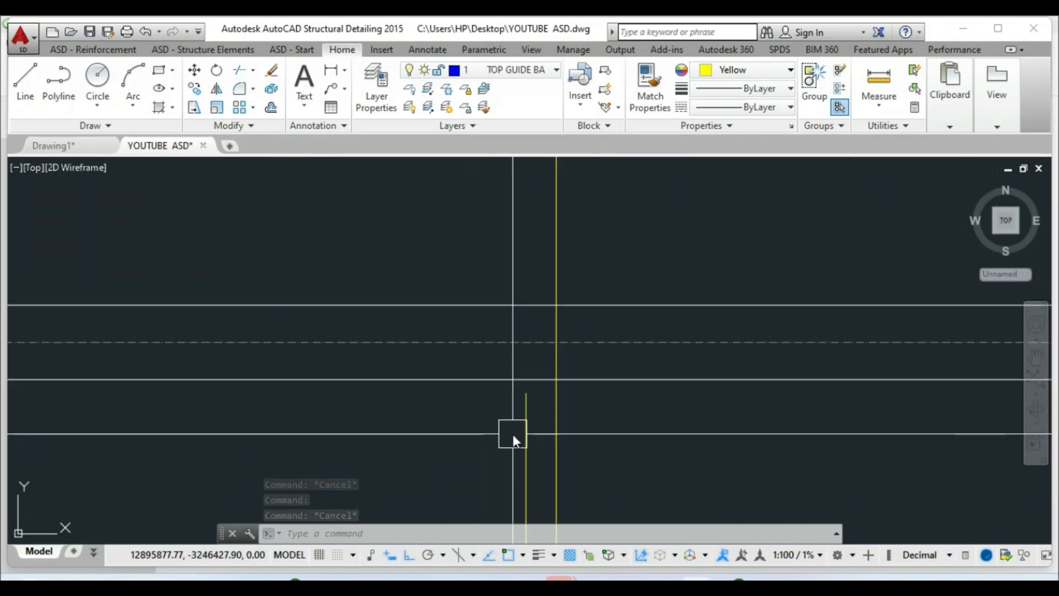
click(512, 435)
scroll(524, 389, up, 2)
click(505, 388)
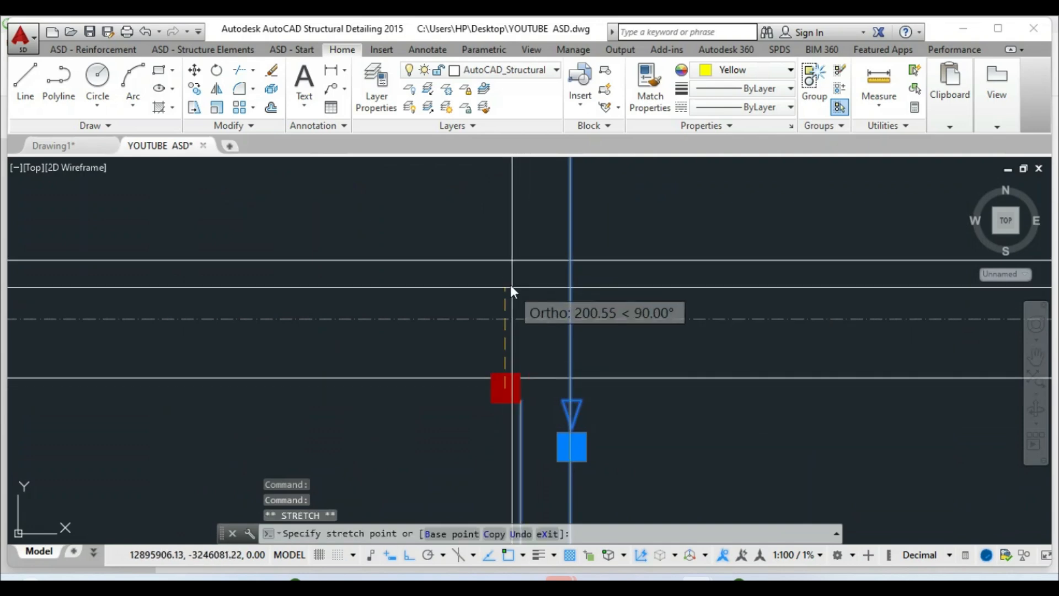
click(505, 261)
scroll(489, 381, down, 2)
key(Escape)
Stretch the next rebar's end by 25
scroll(501, 339, up, 4)
click(488, 360)
click(468, 321)
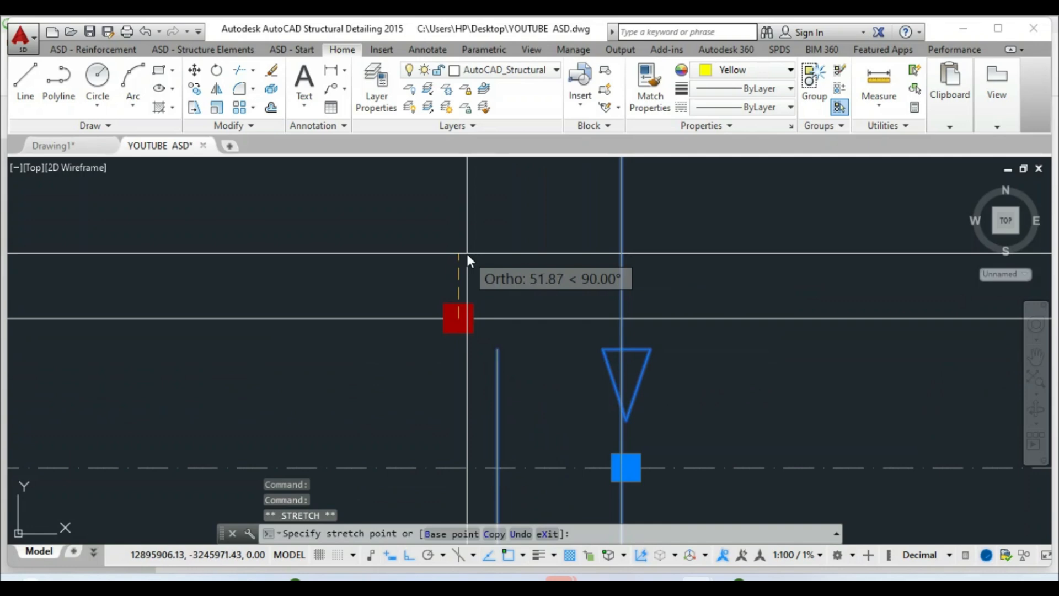
text(25)
key(Return)
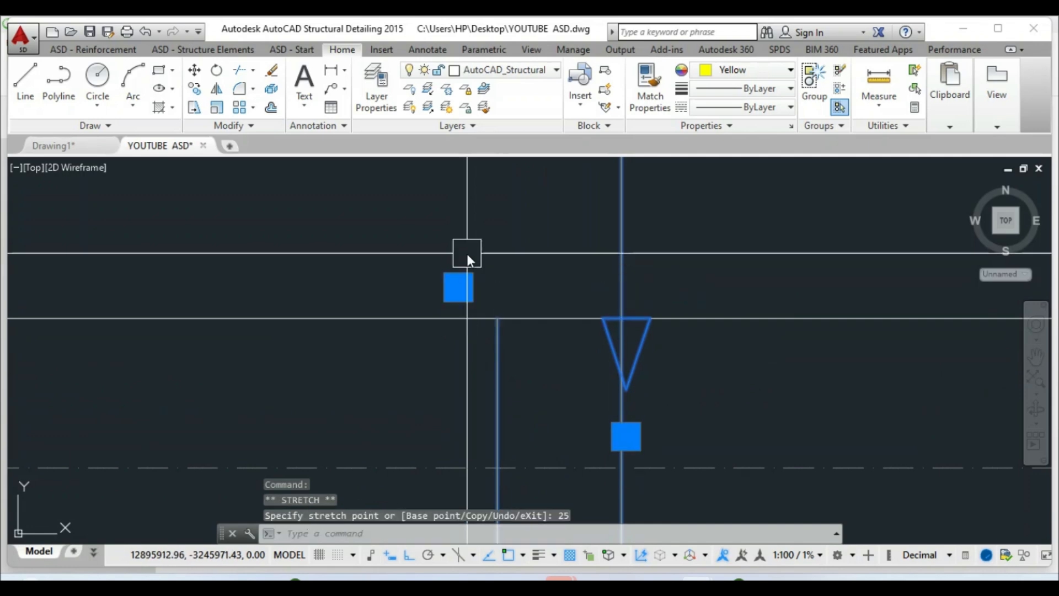
scroll(556, 379, down, 6)
key(Escape)
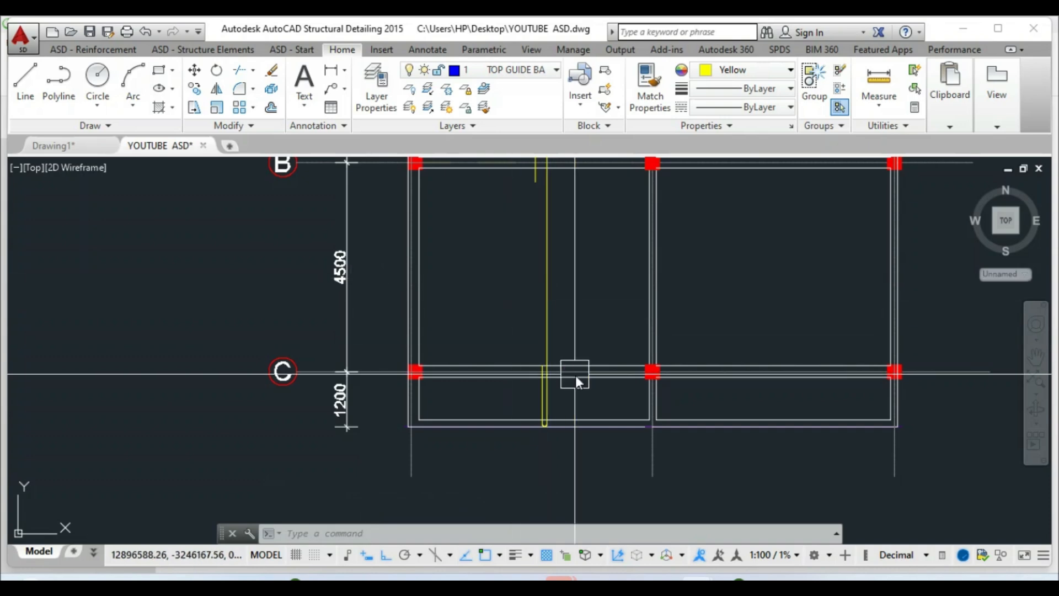
Stretch the bar at the grid C junction upward by 1125
scroll(571, 372, up, 8)
click(542, 378)
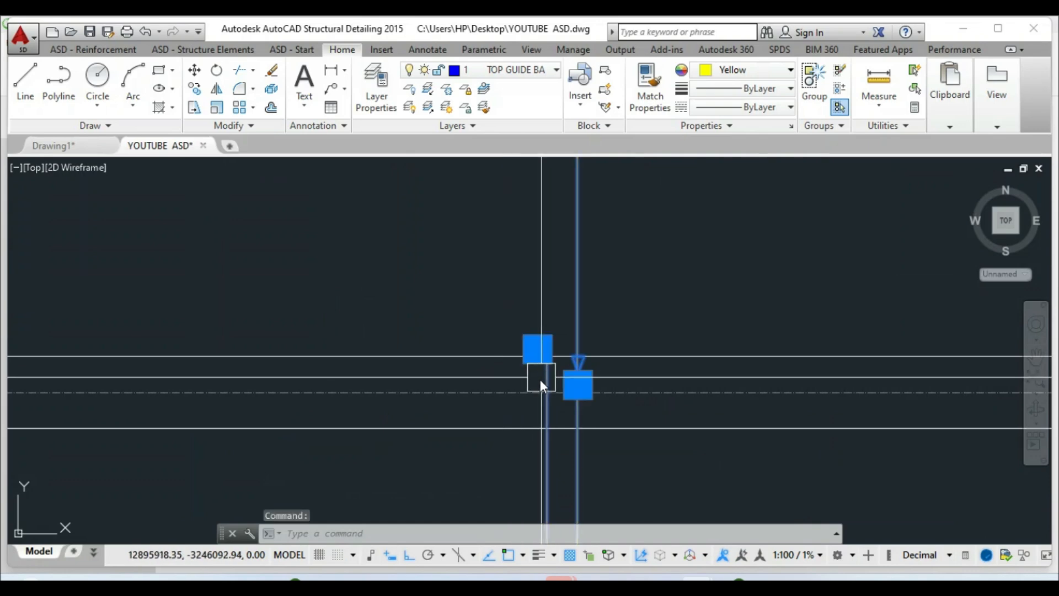
click(539, 348)
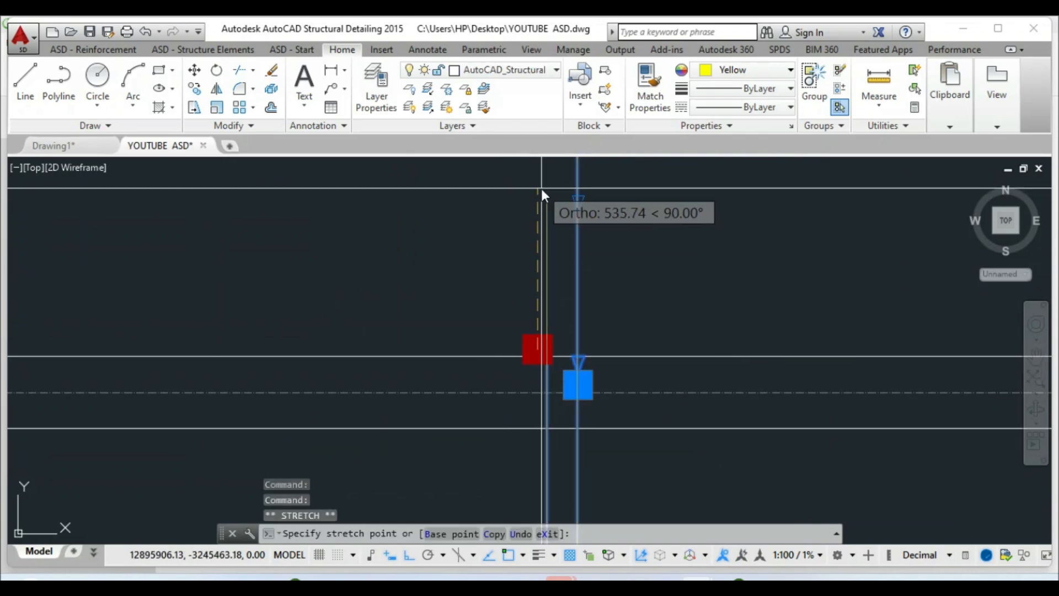
text(1125)
key(Return)
scroll(556, 355, down, 6)
key(Escape)
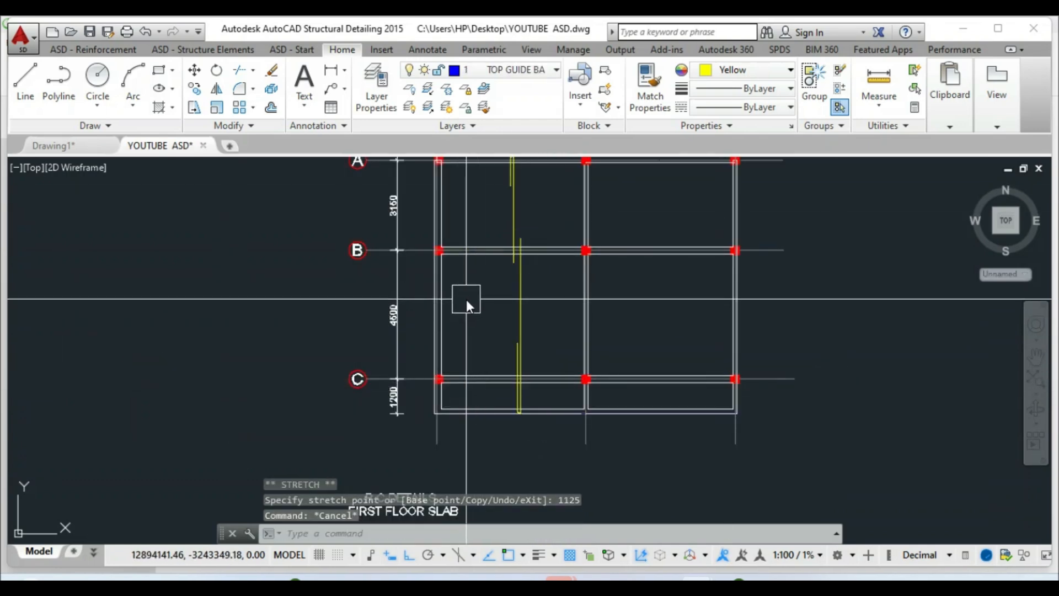
scroll(488, 369, down, 2)
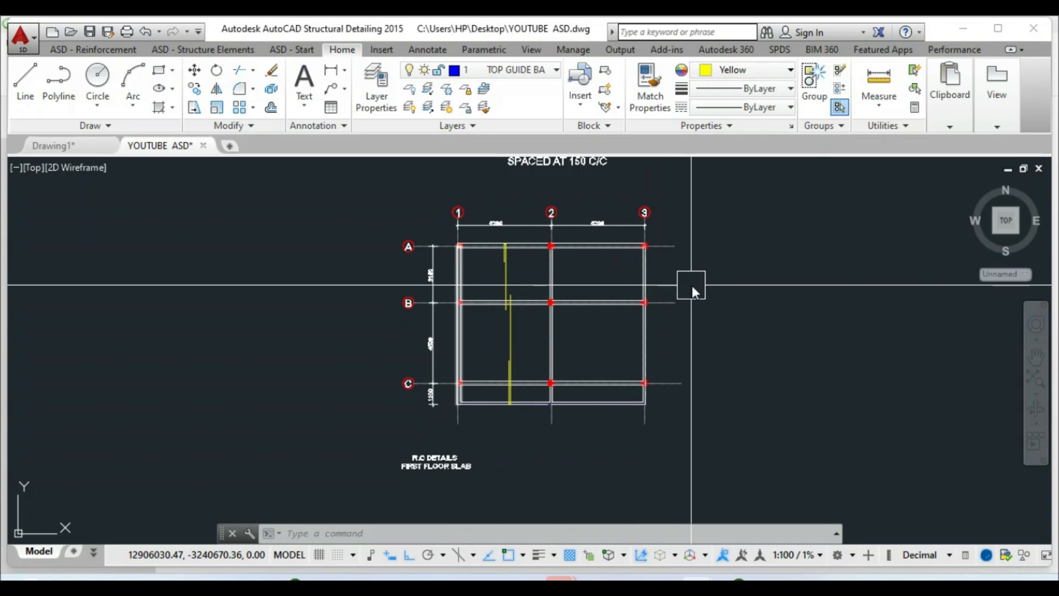
Copy the vertical yellow bar from bay A–B into bay 2–3
scroll(502, 287, up, 4)
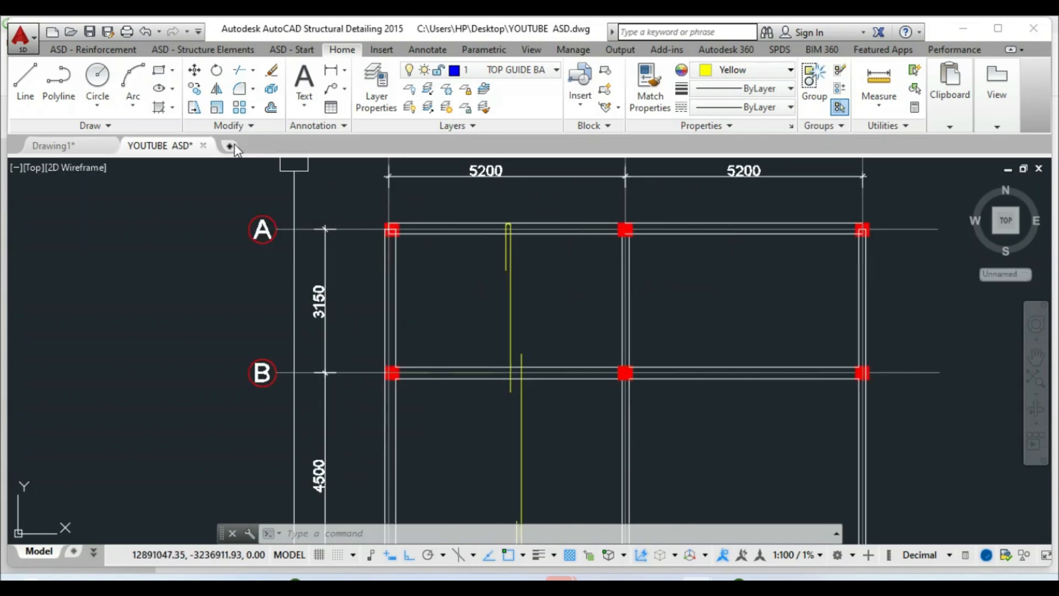
click(194, 89)
click(508, 287)
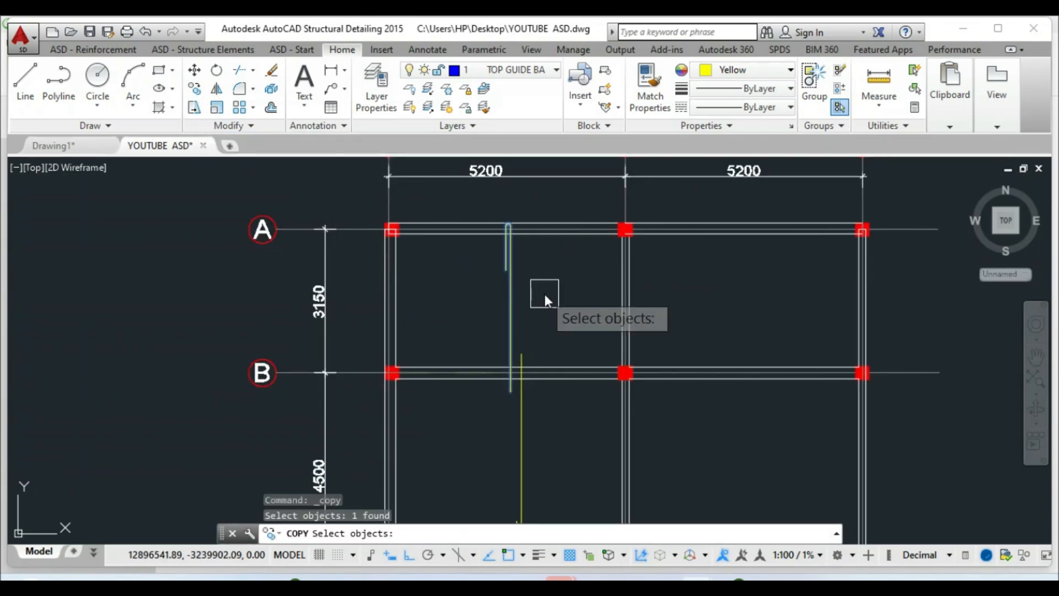
key(Return)
click(544, 293)
scroll(442, 338, down, 4)
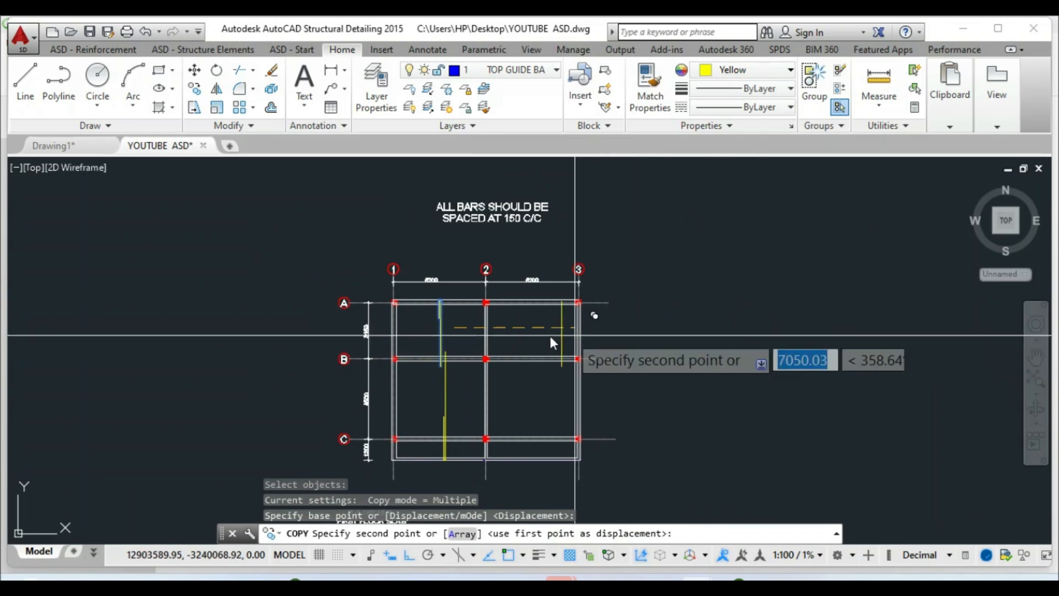
click(530, 338)
right_click(531, 339)
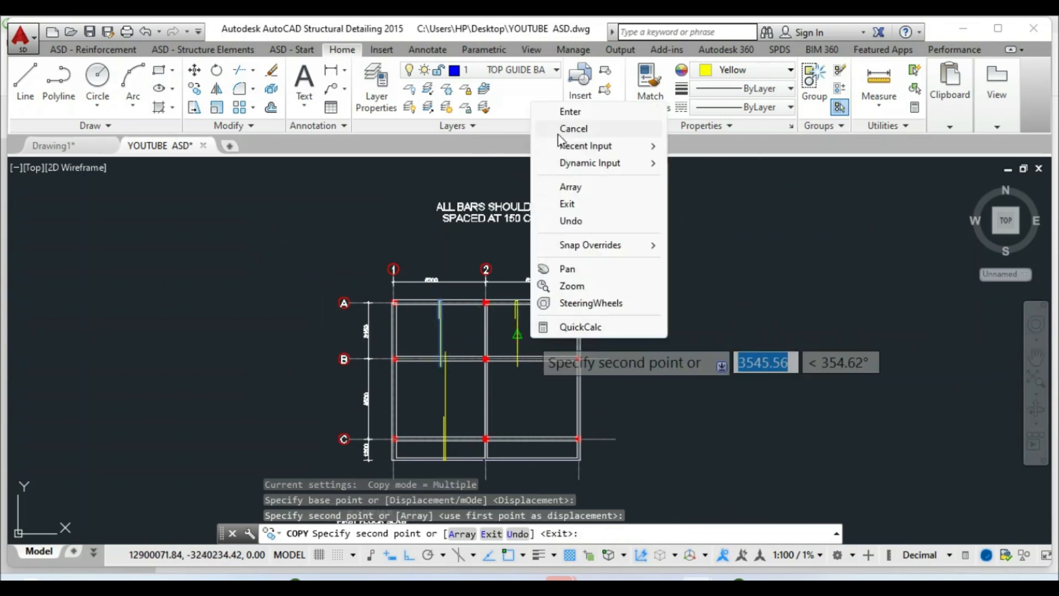
click(568, 116)
scroll(508, 292, up, 4)
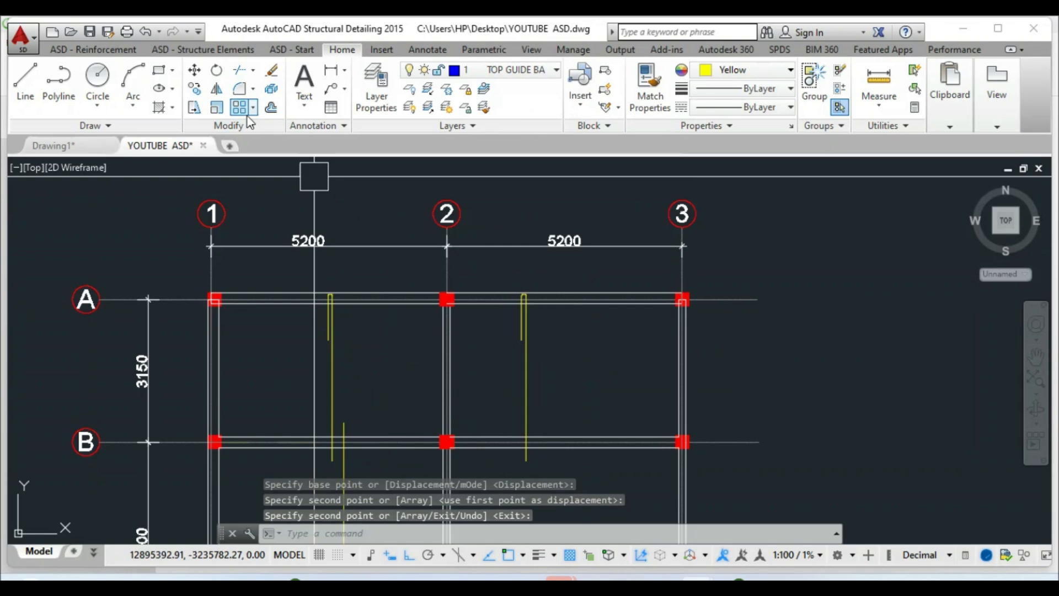
Rotate the copied bar 270° so it lies horizontally
click(217, 69)
click(522, 338)
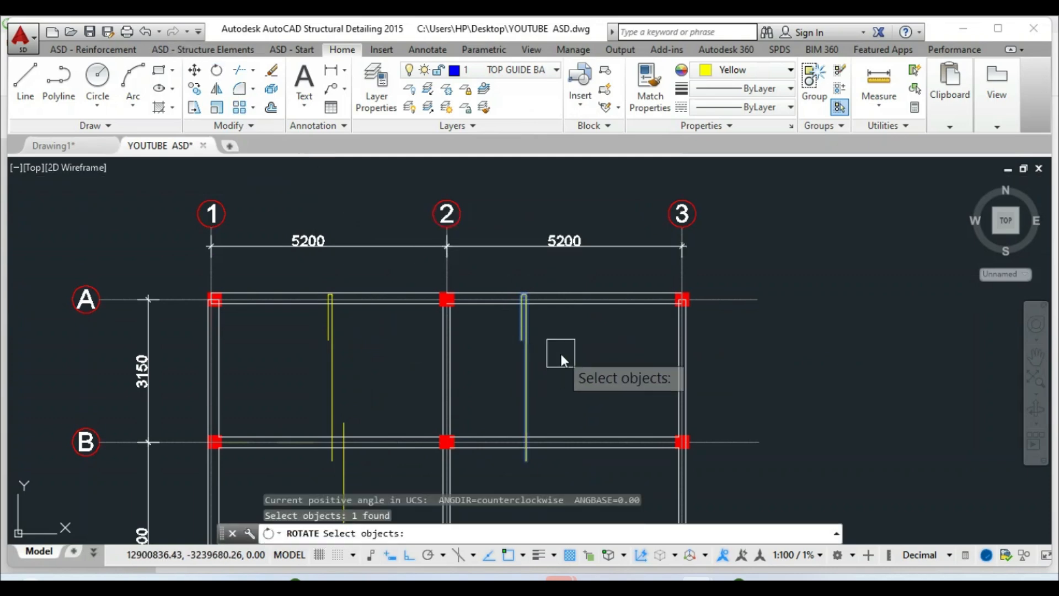
key(Return)
click(561, 352)
click(574, 382)
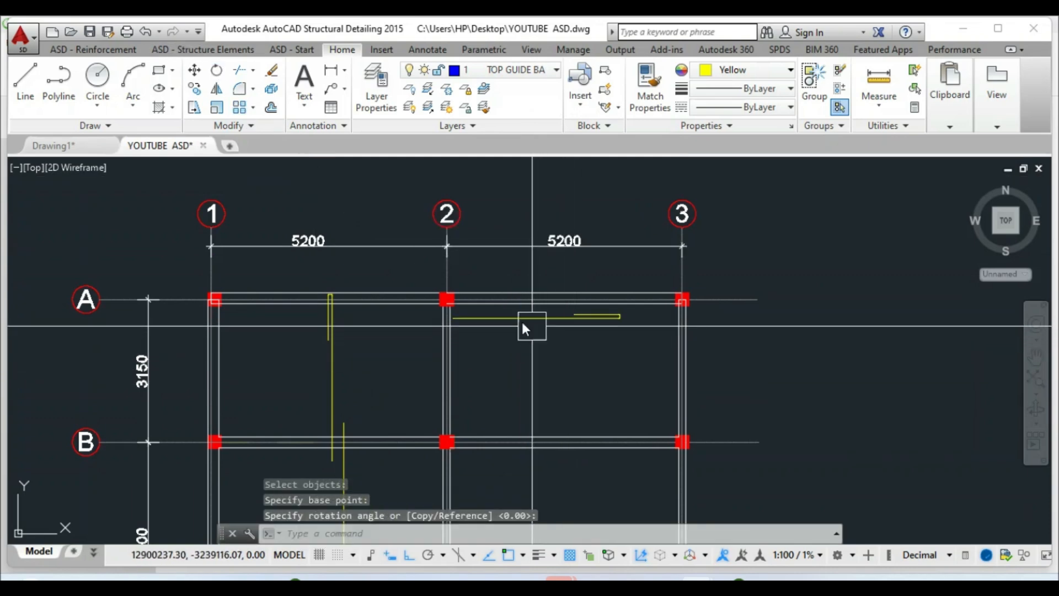
Start moving the horizontal bar from a base point near its end
click(194, 69)
click(538, 317)
key(Return)
click(540, 324)
scroll(513, 309, down, 5)
Drop the horizontal bar down into bay B–C
scroll(496, 364, up, 5)
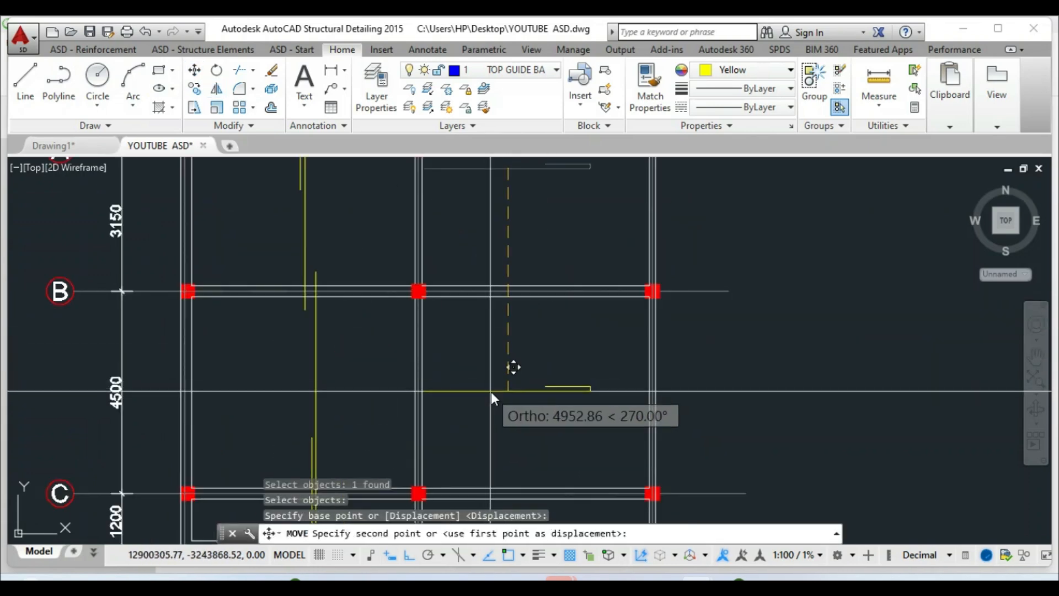
click(491, 391)
right_click(492, 391)
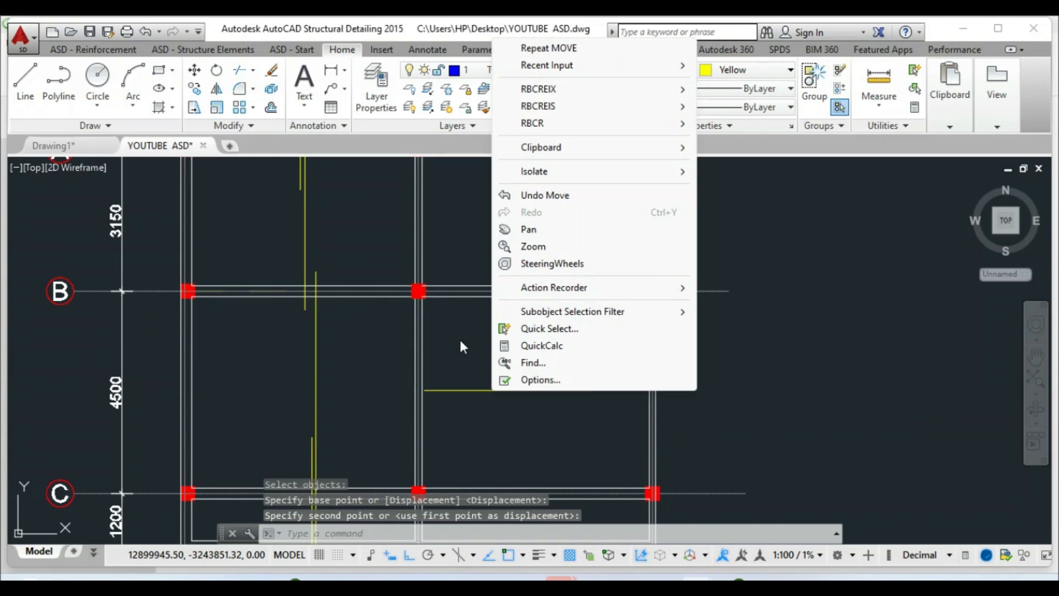
click(464, 362)
scroll(551, 399, up, 2)
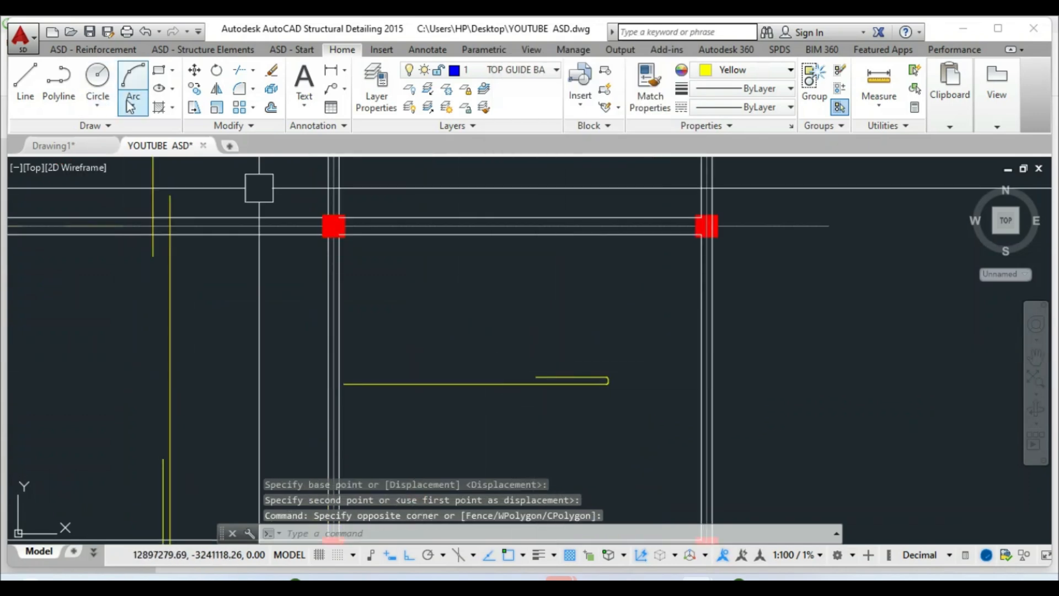
Move the bar so its hooked end sits on the column line
click(195, 70)
click(467, 383)
scroll(551, 391, up, 5)
scroll(717, 348, up, 2)
key(Return)
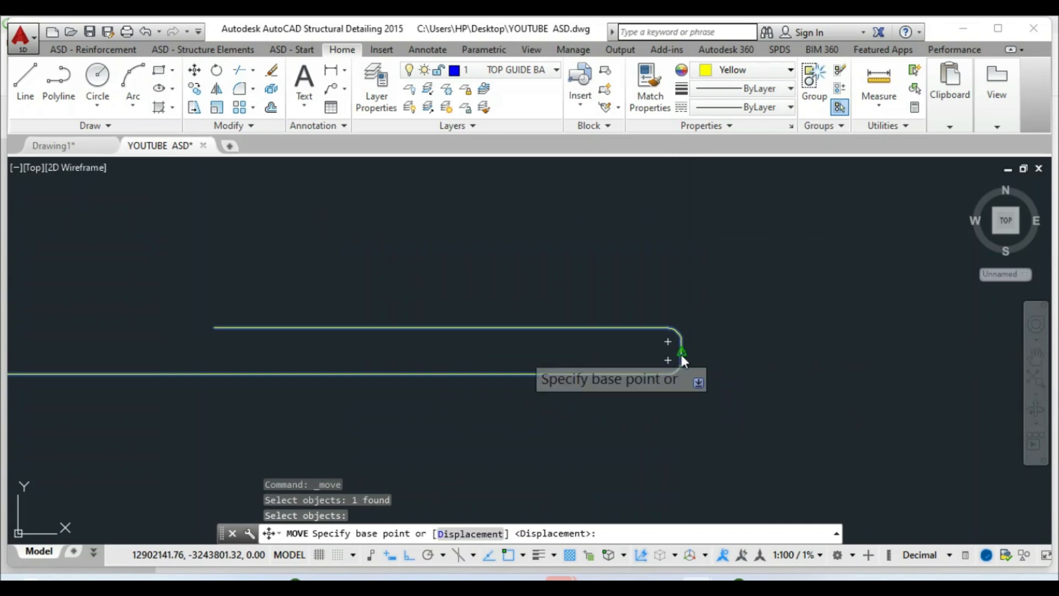
click(681, 353)
scroll(503, 402, down, 8)
scroll(535, 395, up, 8)
scroll(612, 405, up, 2)
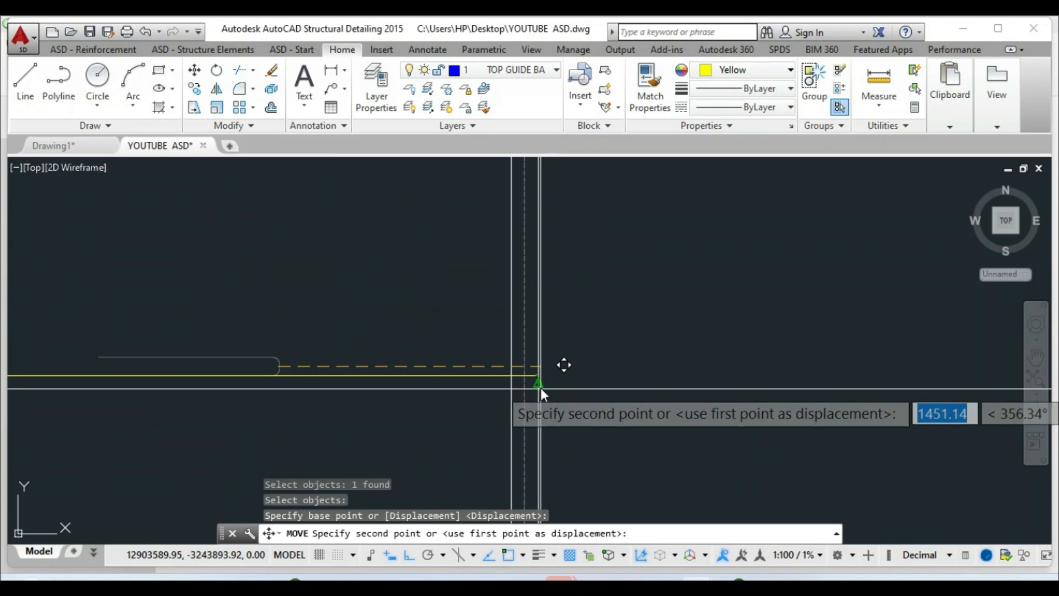
click(541, 388)
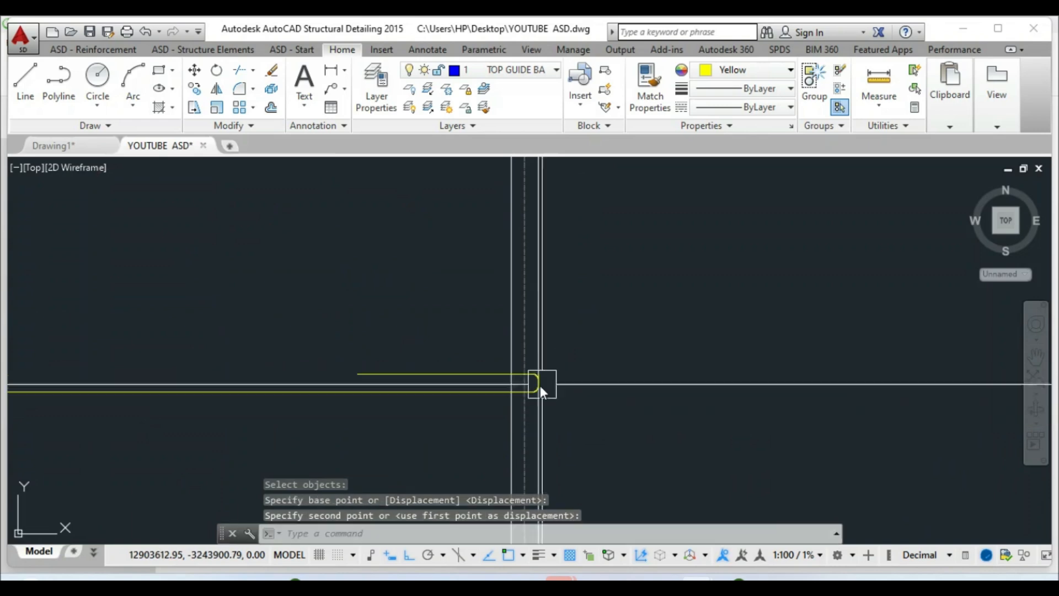
Shift the horizontal bar by a further 25 units
click(195, 88)
click(445, 424)
click(407, 314)
key(Return)
click(386, 283)
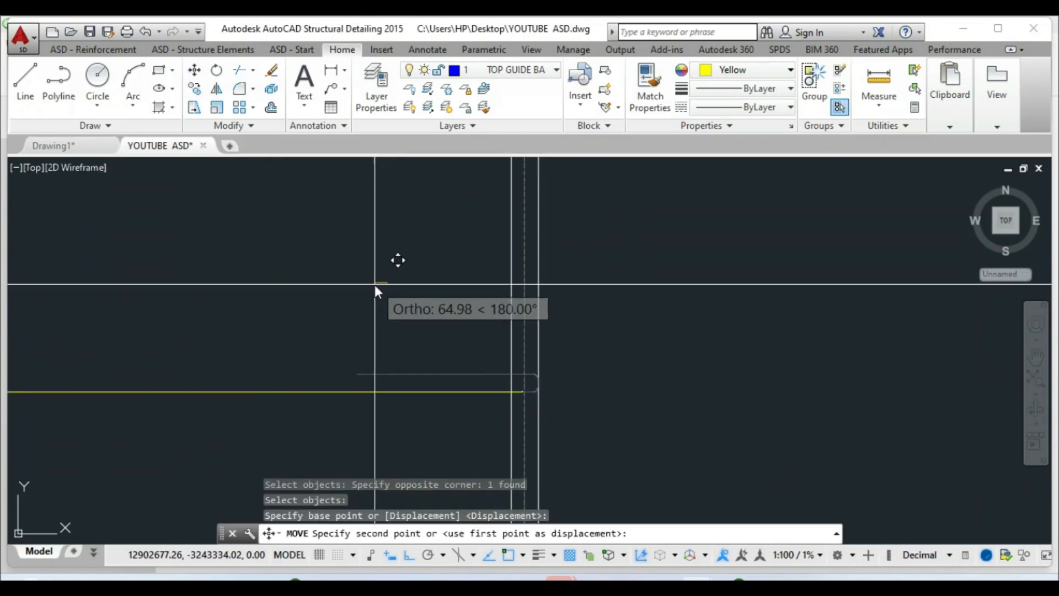
text(25)
key(Return)
scroll(784, 376, down, 2)
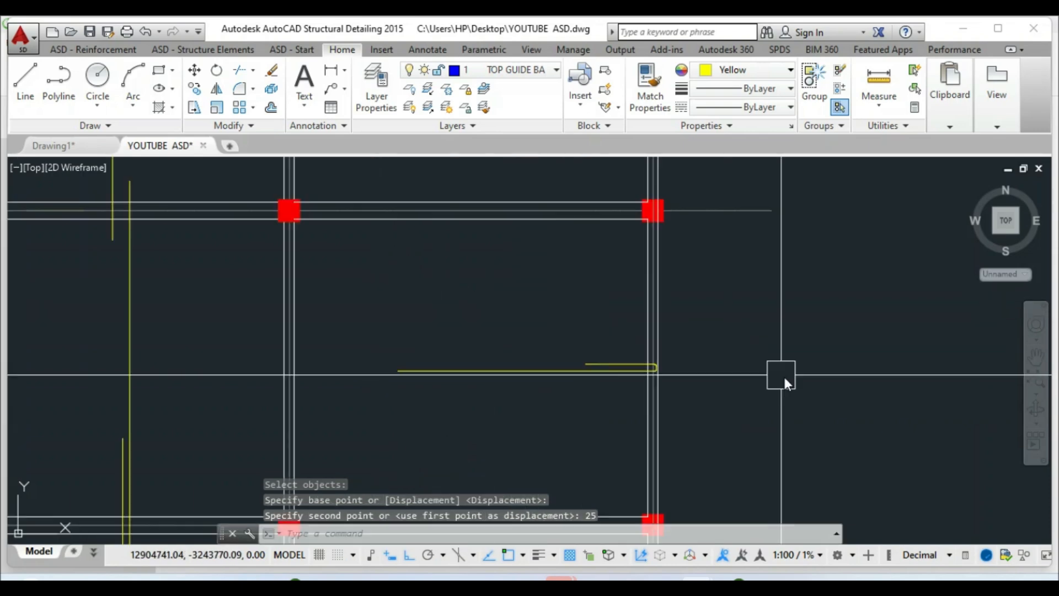
scroll(739, 387, down, 2)
scroll(520, 397, up, 4)
click(537, 362)
scroll(524, 353, up, 4)
Stretch the horizontal bar's end grip leftward to a new point
scroll(487, 379, up, 2)
click(552, 312)
scroll(513, 355, down, 3)
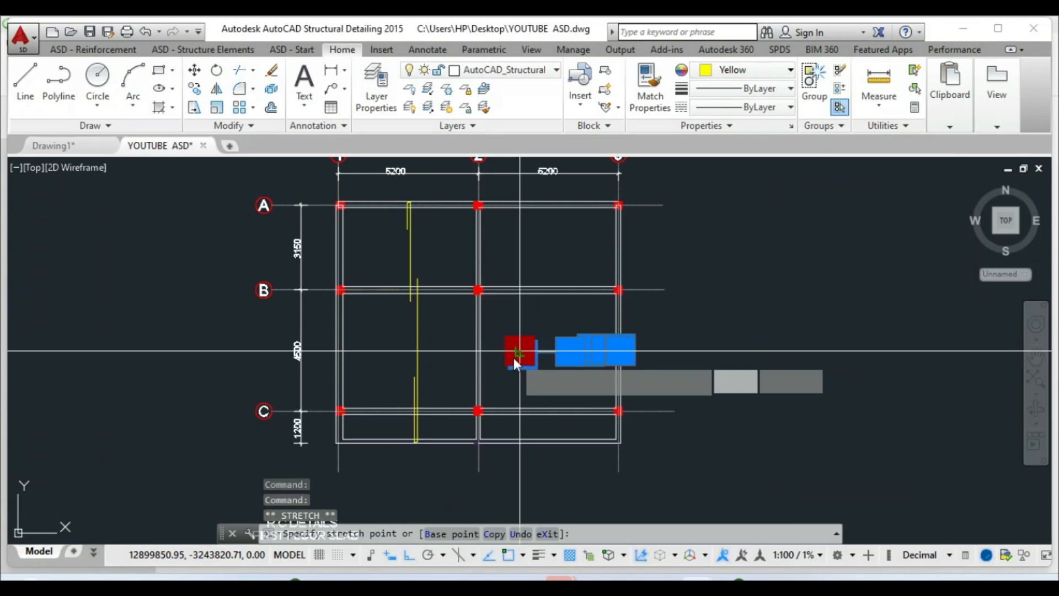
scroll(493, 353, up, 4)
scroll(496, 355, up, 3)
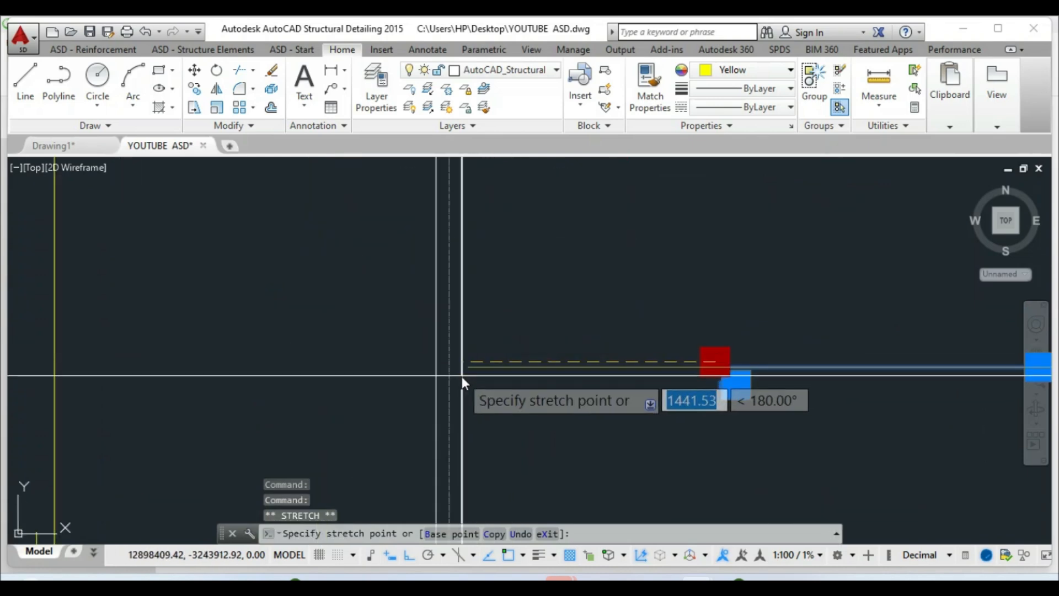
click(432, 363)
scroll(435, 386, up, 2)
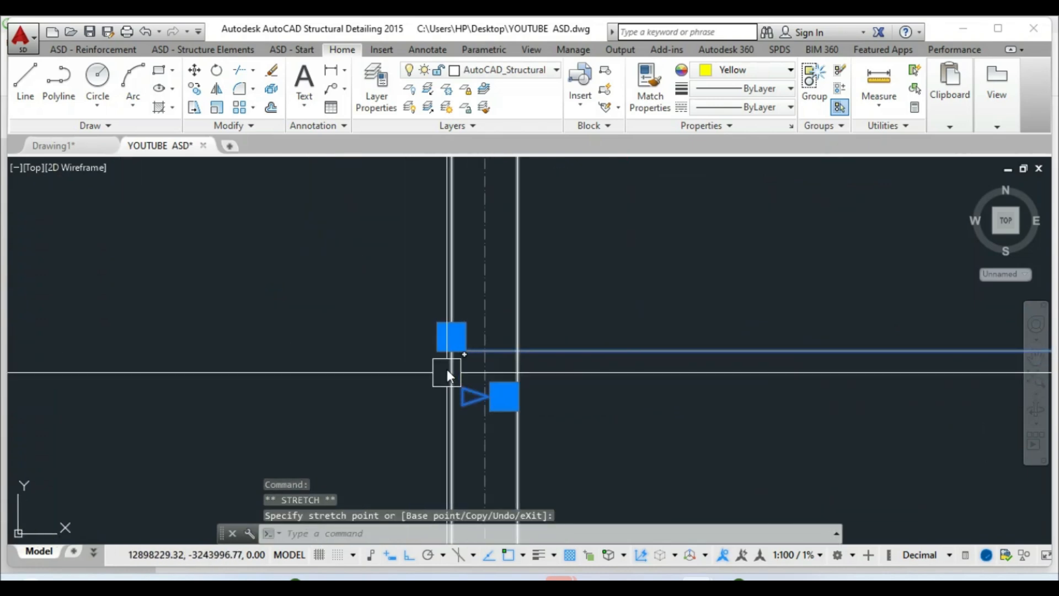
Stretch the bar's end another 325 so it reaches grid 2
click(451, 338)
text(32)
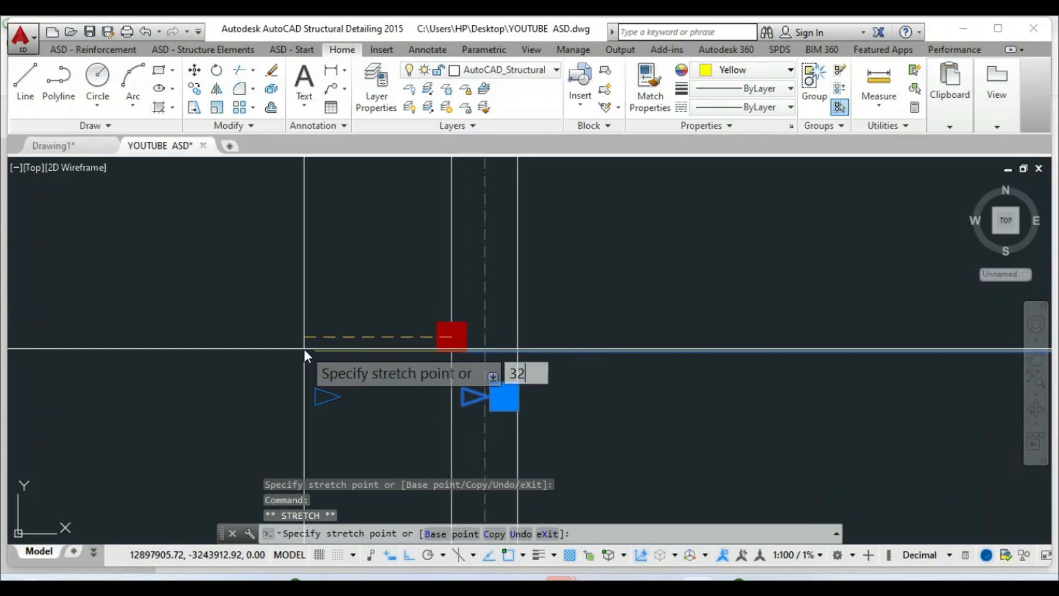
text(5)
key(Return)
scroll(485, 419, down, 5)
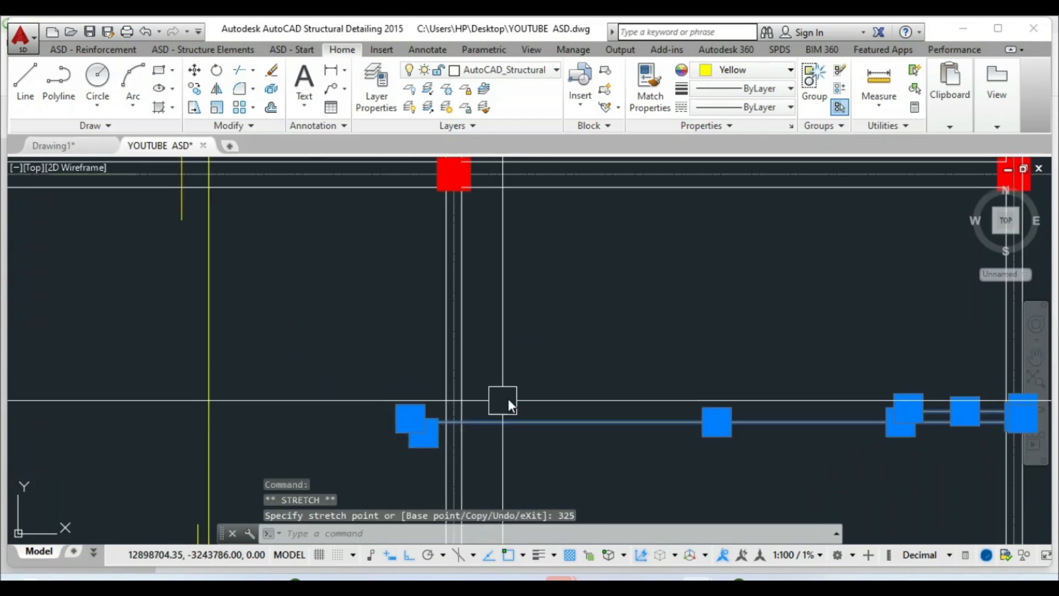
key(Escape)
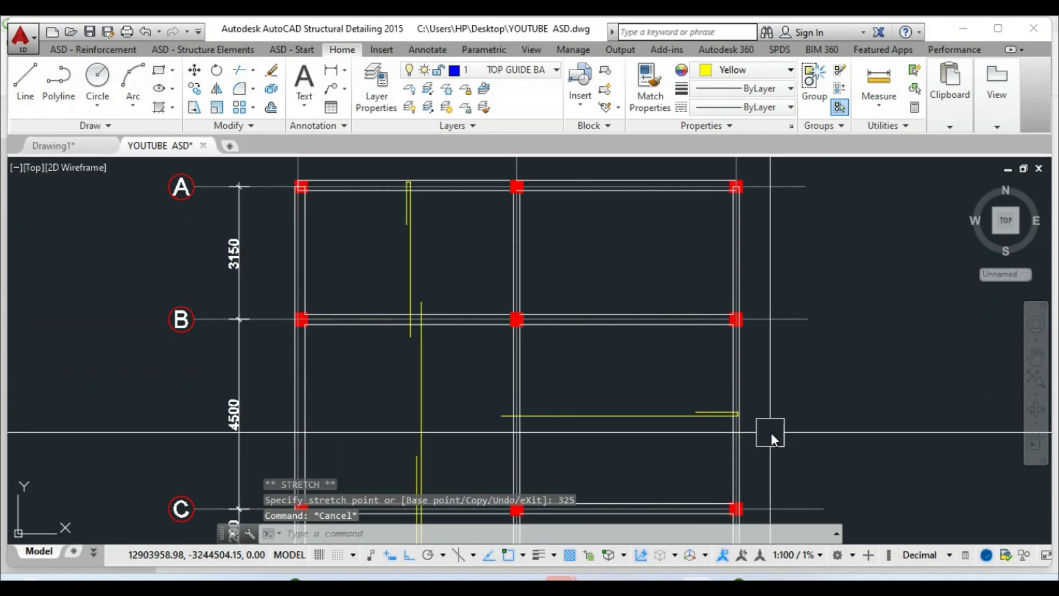
scroll(662, 419, up, 3)
scroll(617, 396, down, 3)
scroll(617, 382, up, 5)
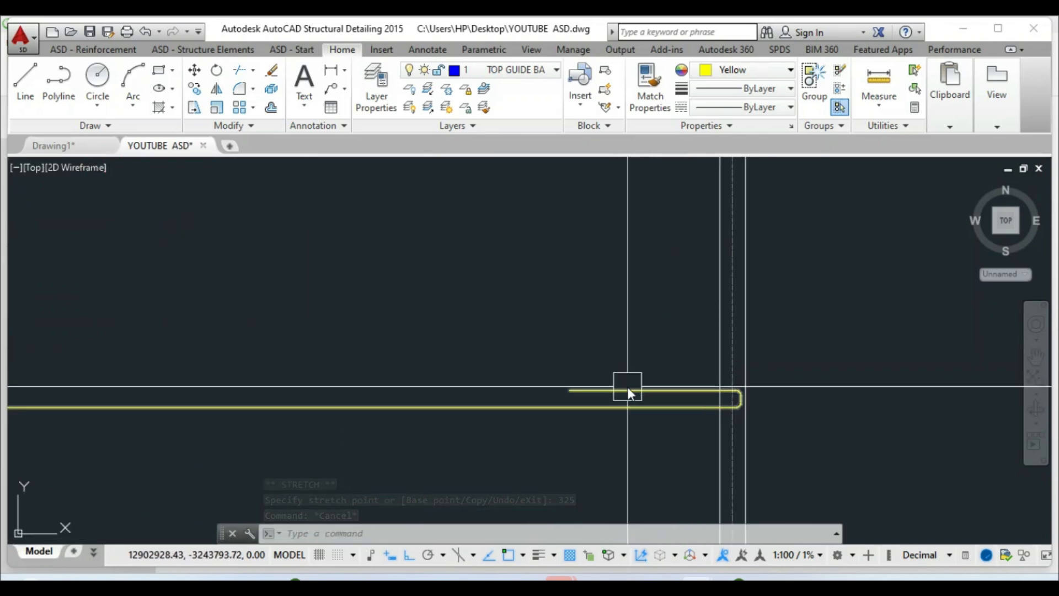
scroll(627, 386, down, 3)
scroll(602, 383, down, 3)
scroll(610, 362, up, 3)
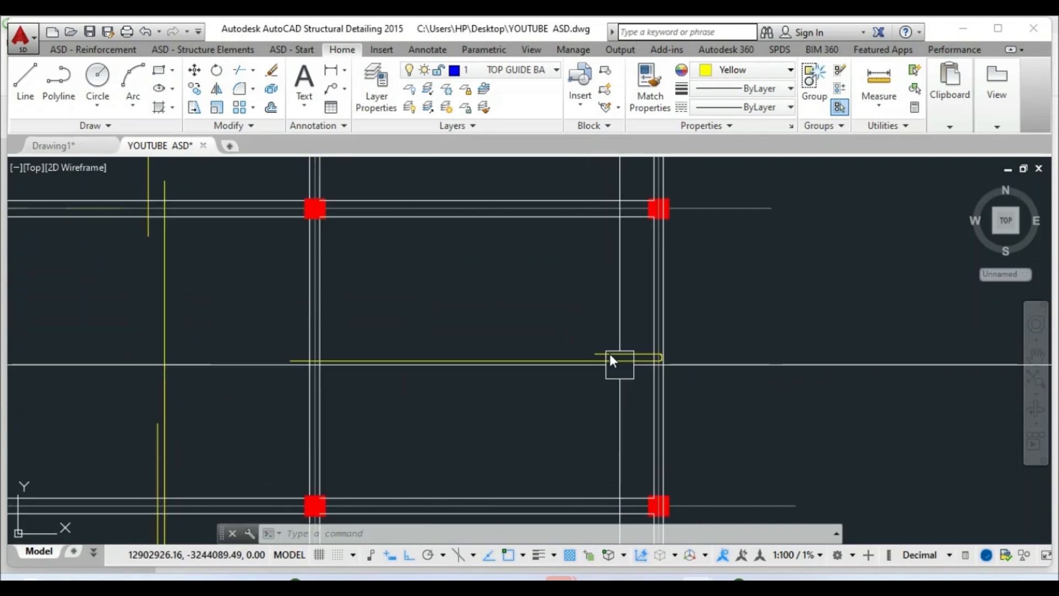
scroll(584, 356, down, 3)
scroll(561, 356, down, 6)
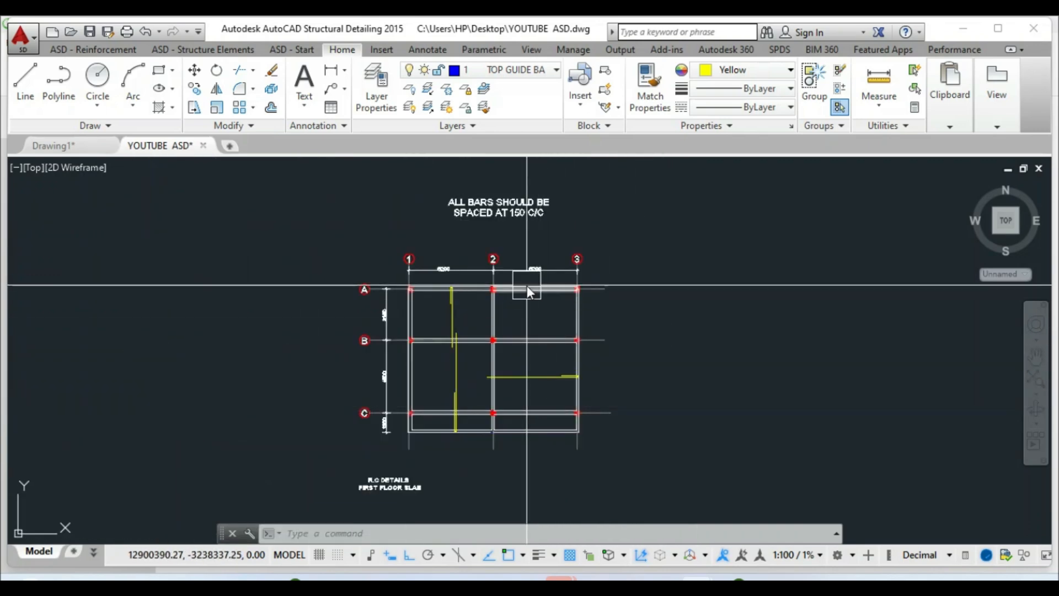
scroll(527, 284, up, 6)
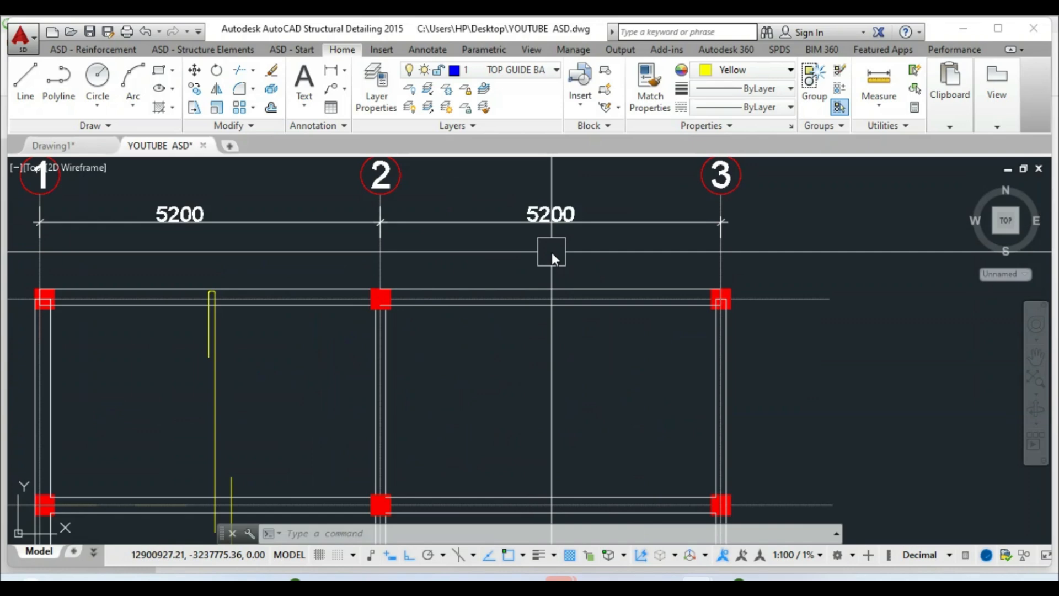
scroll(525, 261, down, 4)
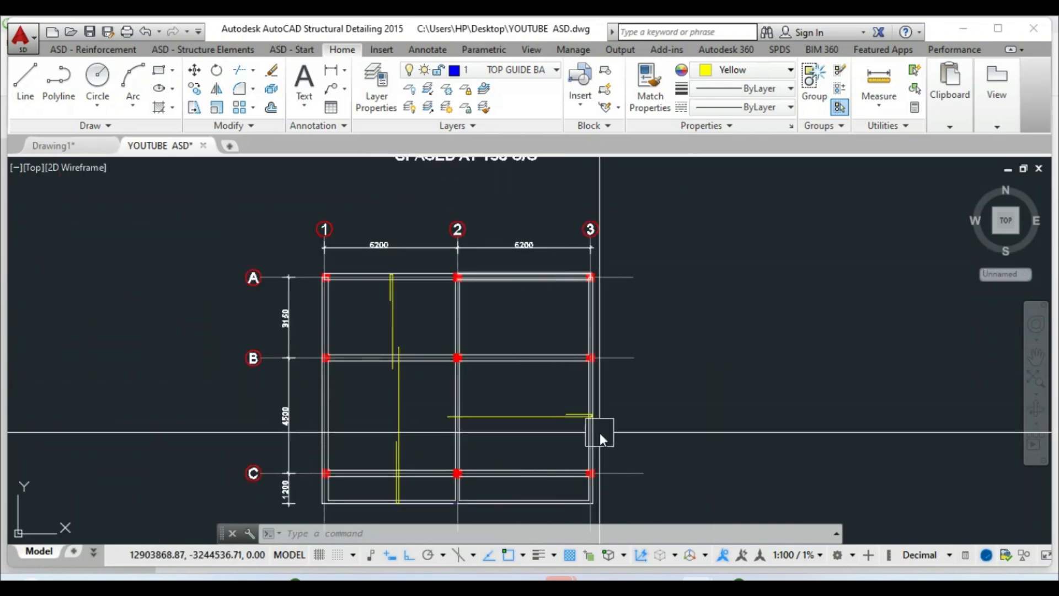
scroll(597, 432, up, 6)
scroll(518, 303, up, 2)
scroll(525, 315, down, 1)
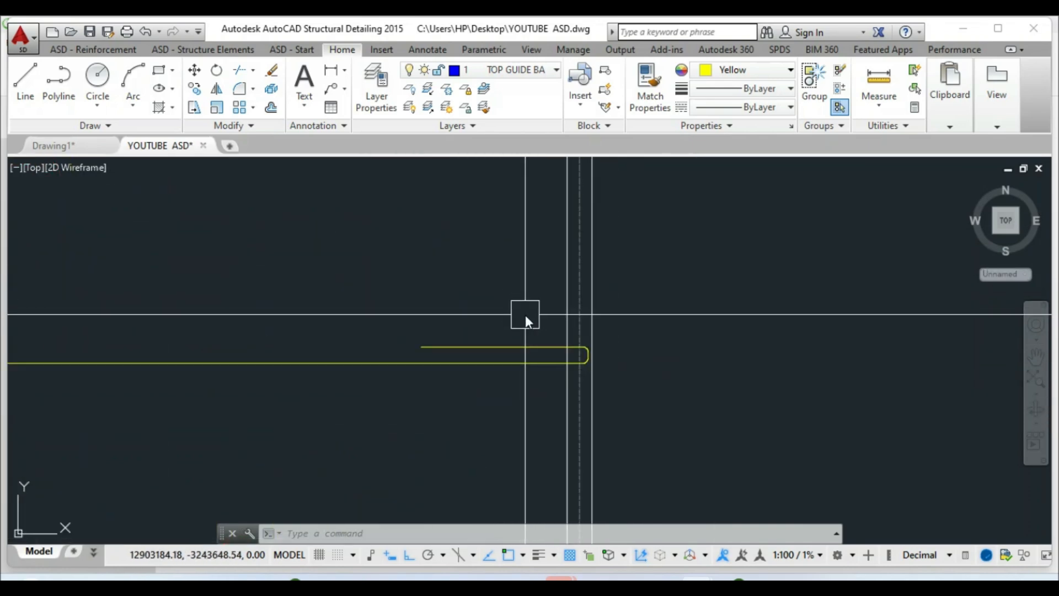
text(x)
Place a vertical construction line at the bar end
click(550, 381)
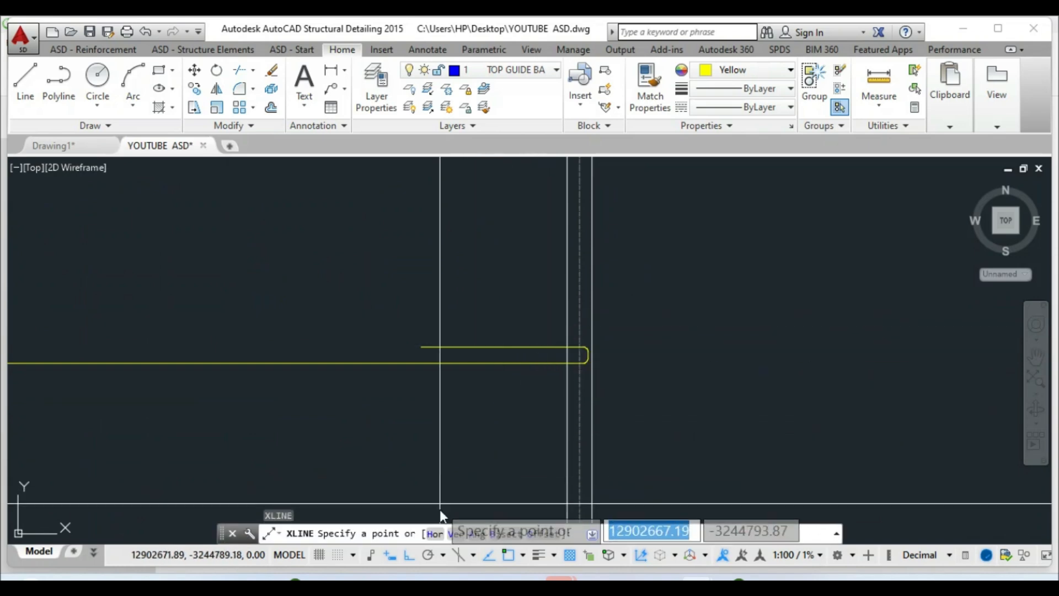
click(456, 535)
scroll(570, 364, up, 5)
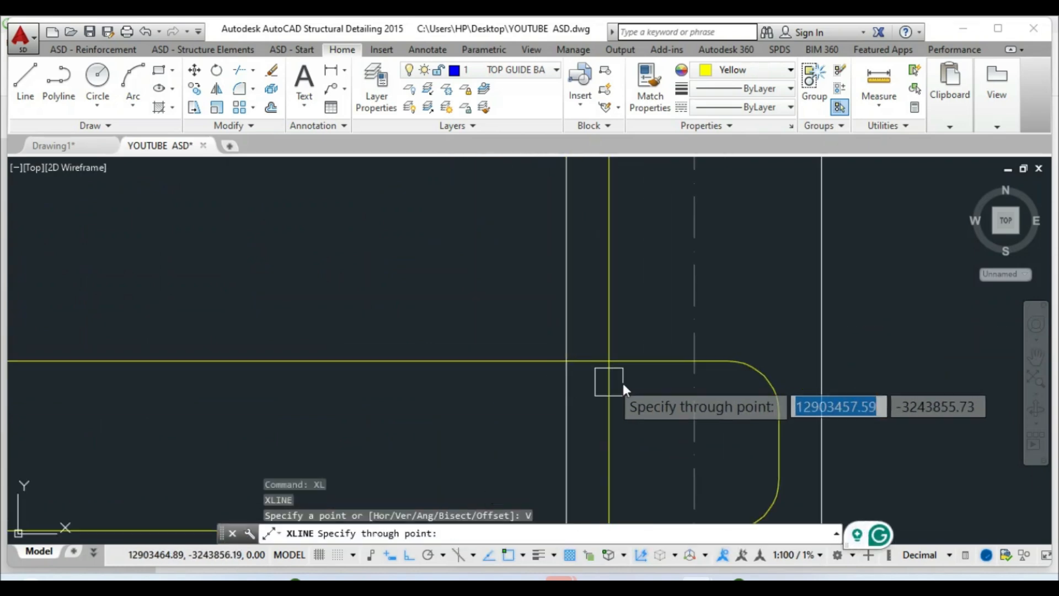
click(567, 365)
scroll(560, 408, down, 4)
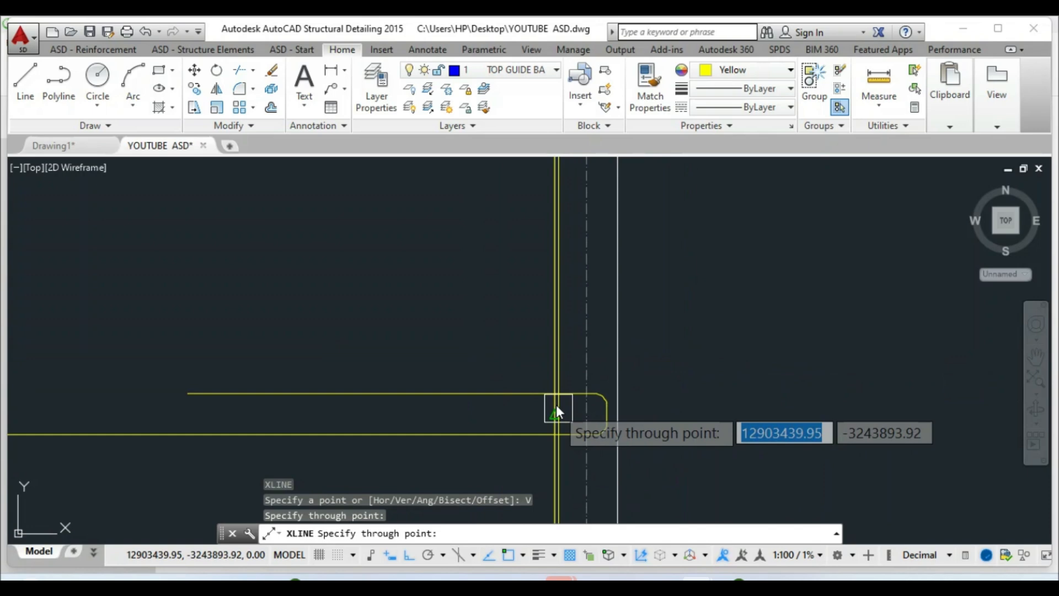
key(Escape)
Offset the bar 1300 to the chosen side with OFFSET
text(o)
key(Return)
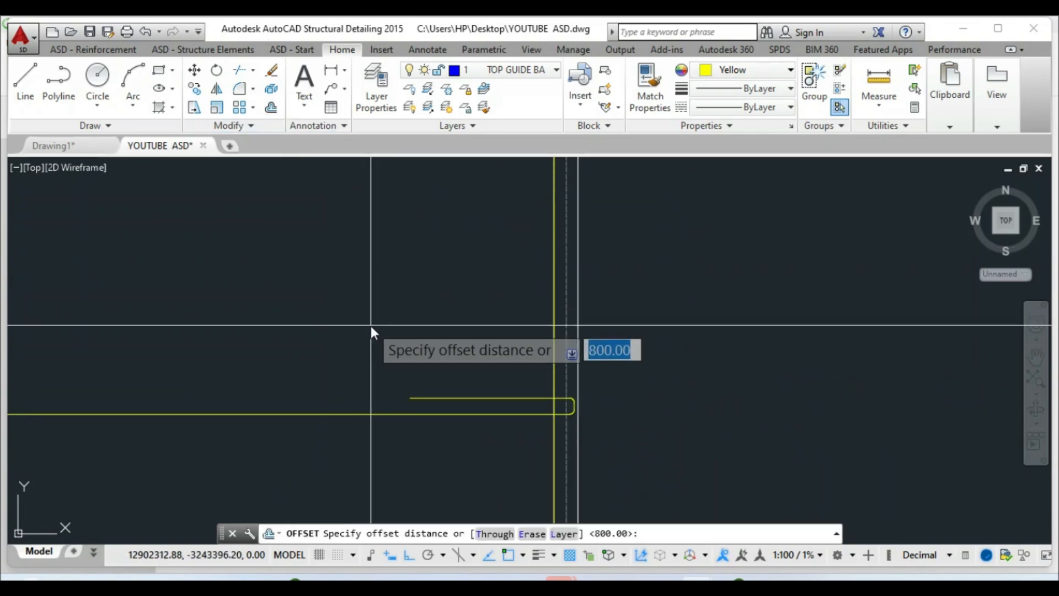
text(13)
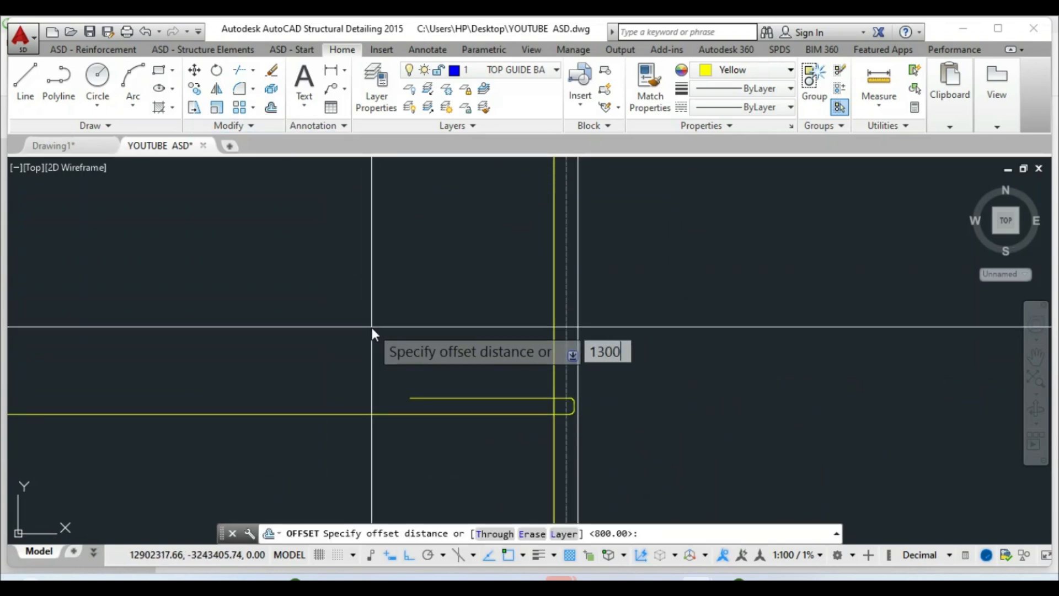
text(00)
key(Return)
scroll(554, 335, down, 3)
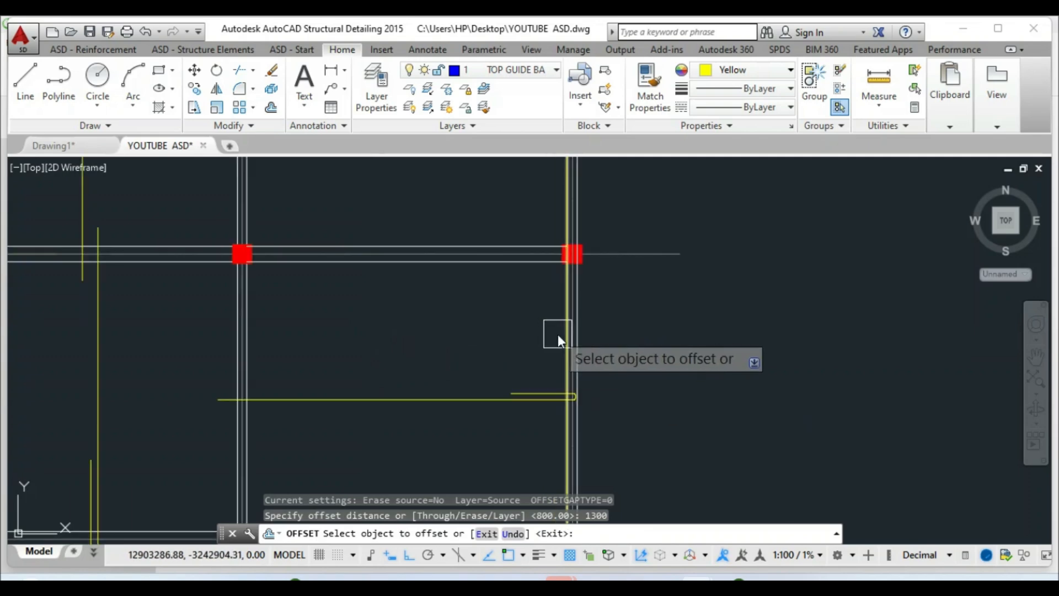
click(557, 334)
click(471, 343)
scroll(499, 400, up, 3)
key(Escape)
Stretch the new hooked bar's ends back to the yellow line and by 25
click(544, 377)
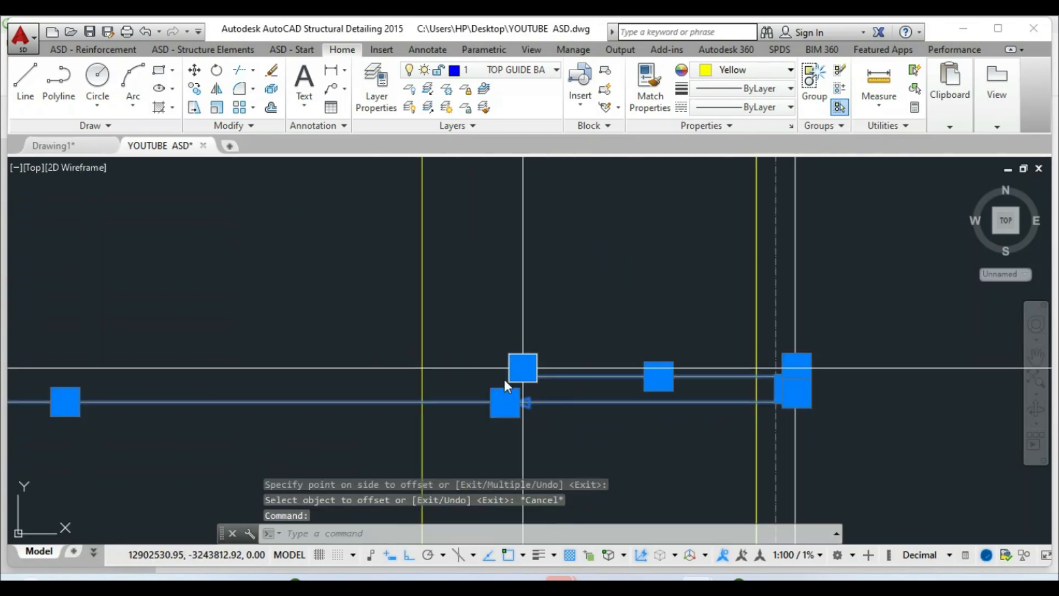
click(523, 370)
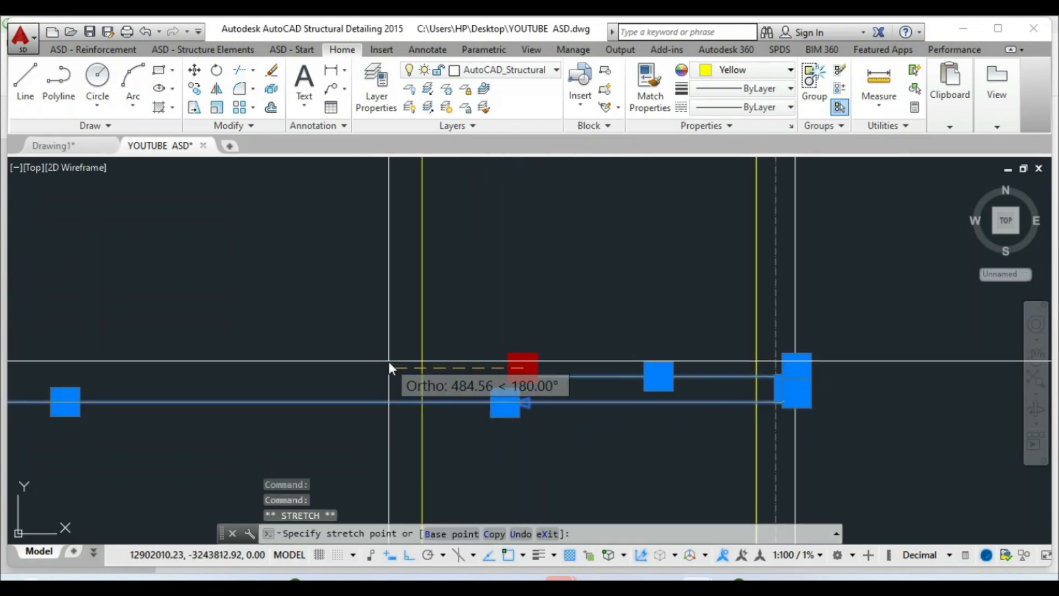
click(420, 368)
key(Escape)
scroll(411, 378, up, 4)
click(465, 381)
click(439, 355)
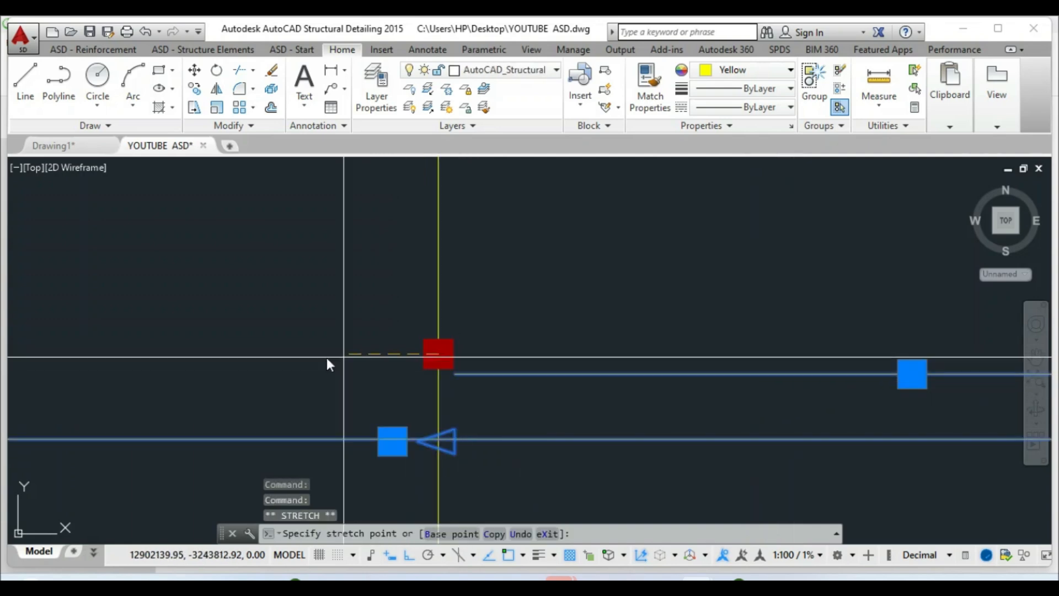
text(25)
key(Return)
scroll(519, 366, down, 5)
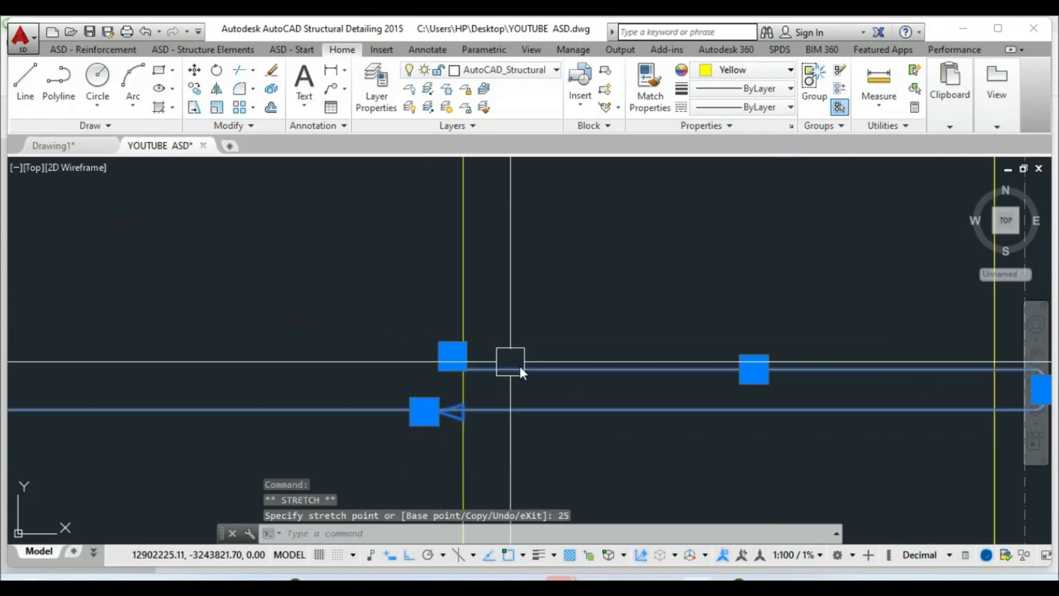
scroll(551, 366, down, 5)
key(Escape)
Erase the leftover bar pieces with a window, then select the 2–3 bay bar
click(610, 220)
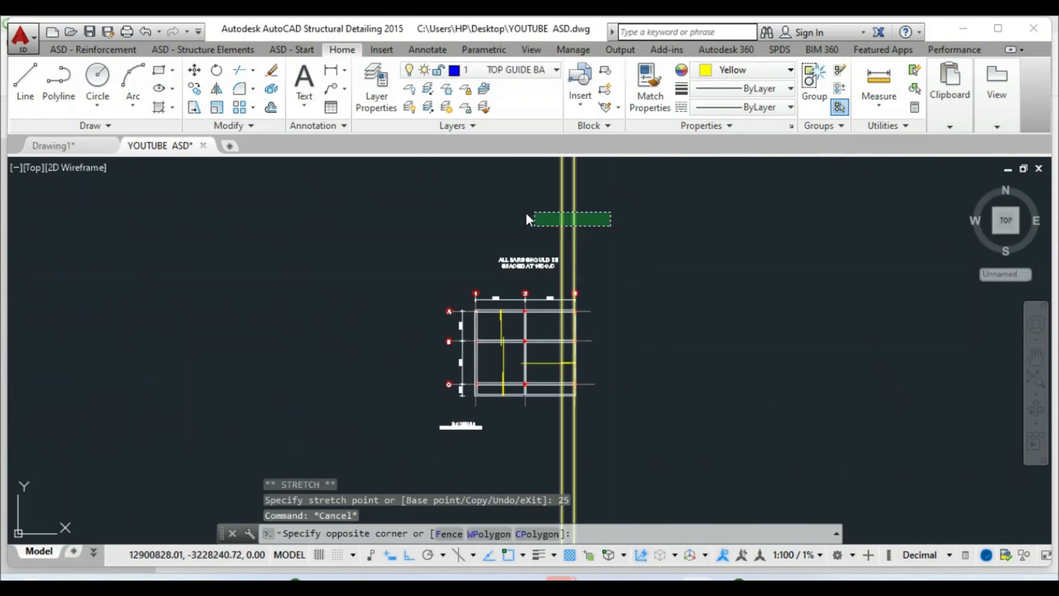
click(515, 220)
key(Delete)
scroll(533, 368, up, 4)
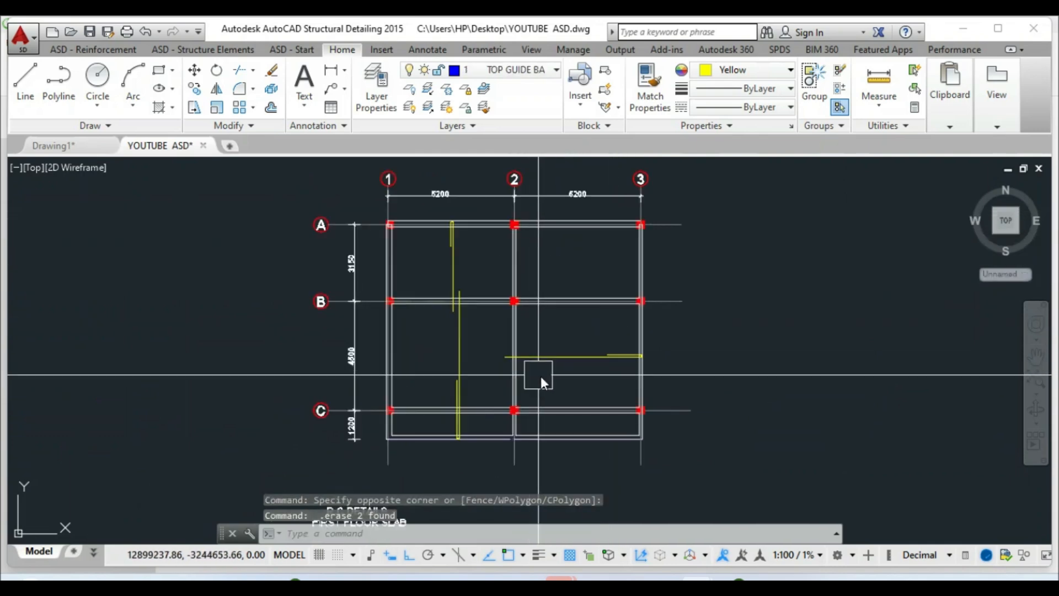
click(579, 366)
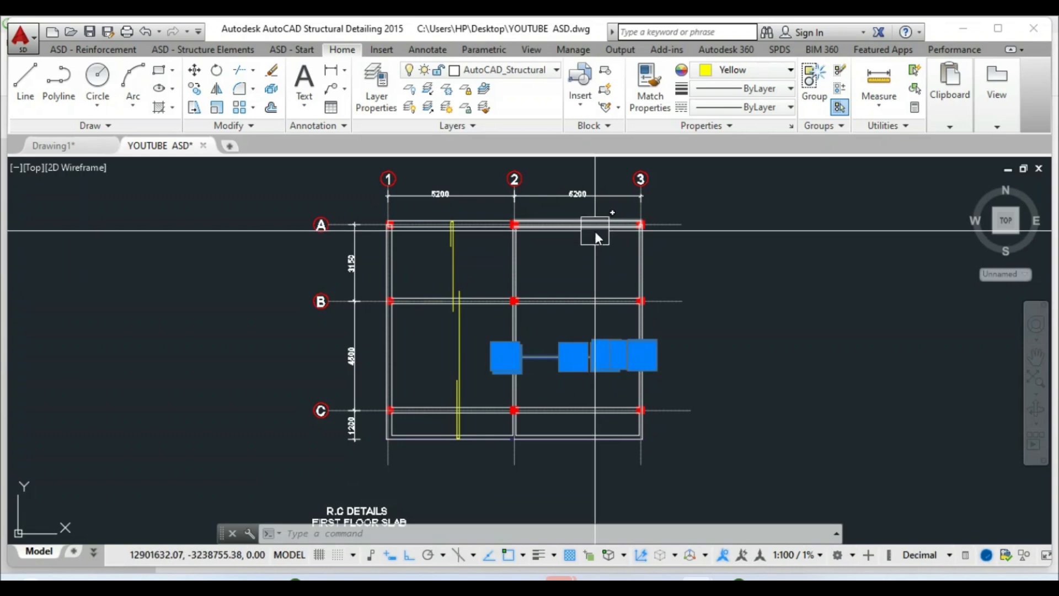
scroll(559, 389, down, 2)
Mirror the horizontal bar about a vertical line, keeping the original
key(Escape)
scroll(538, 378, up, 4)
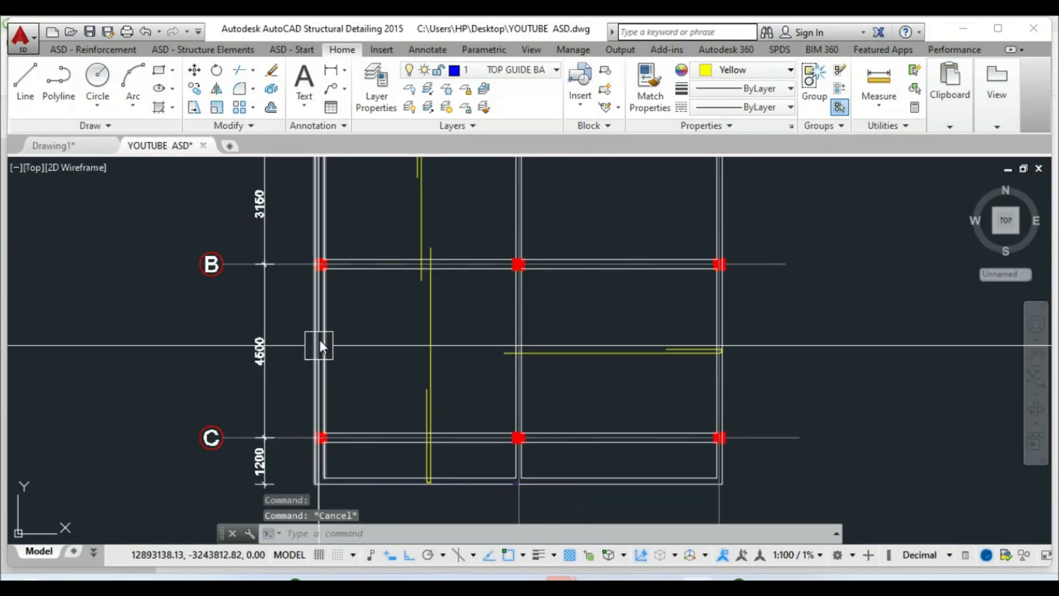
key(Escape)
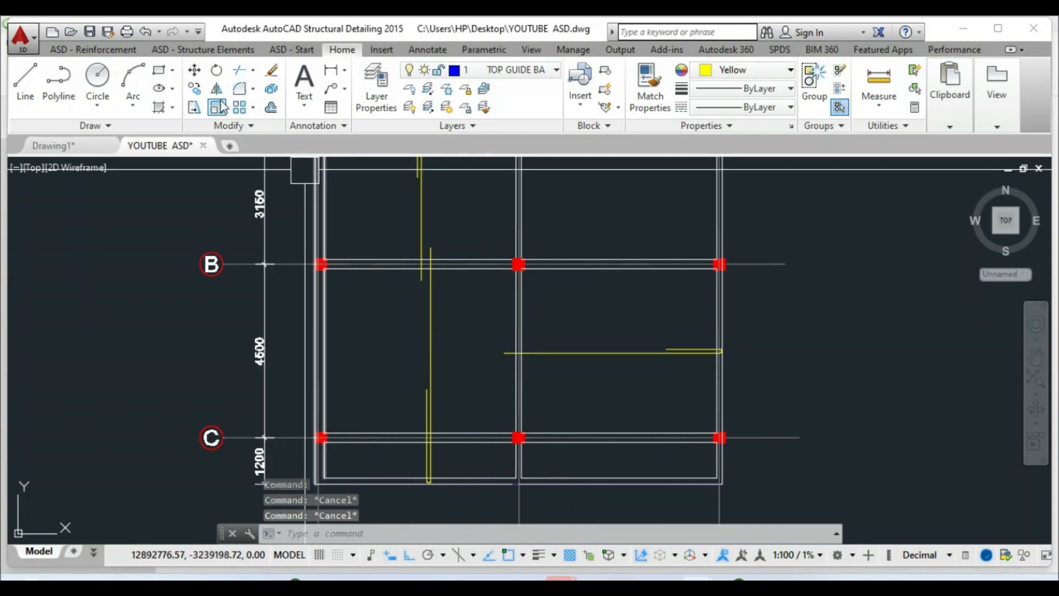
click(216, 91)
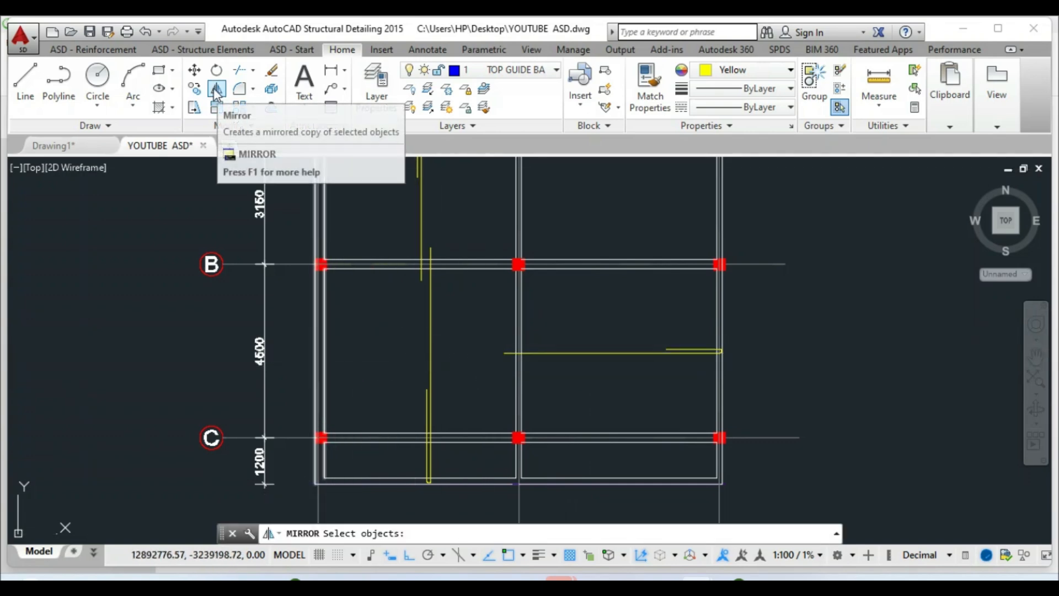
click(594, 357)
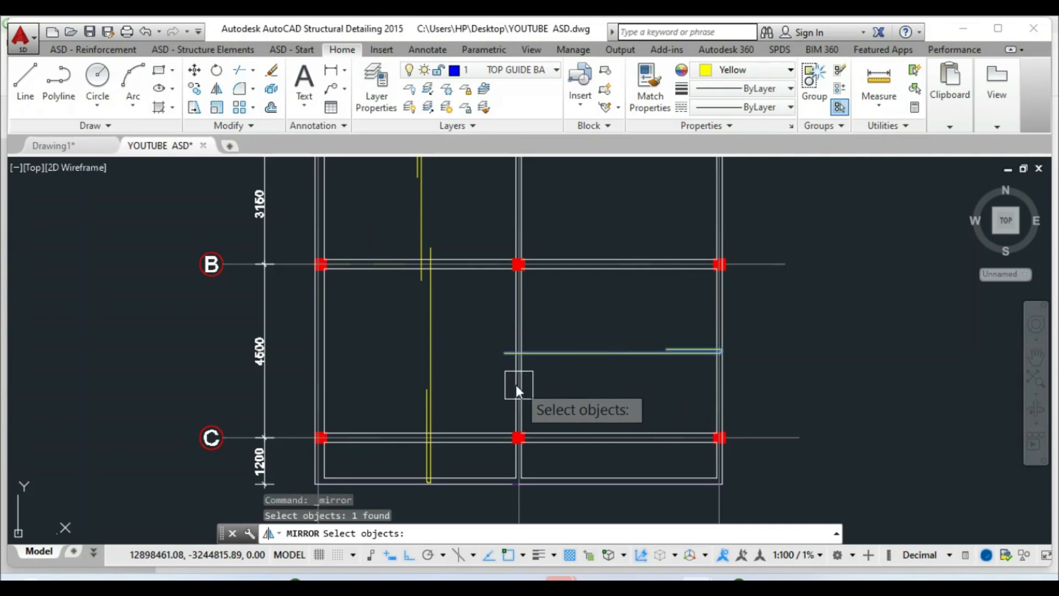
key(Return)
click(473, 336)
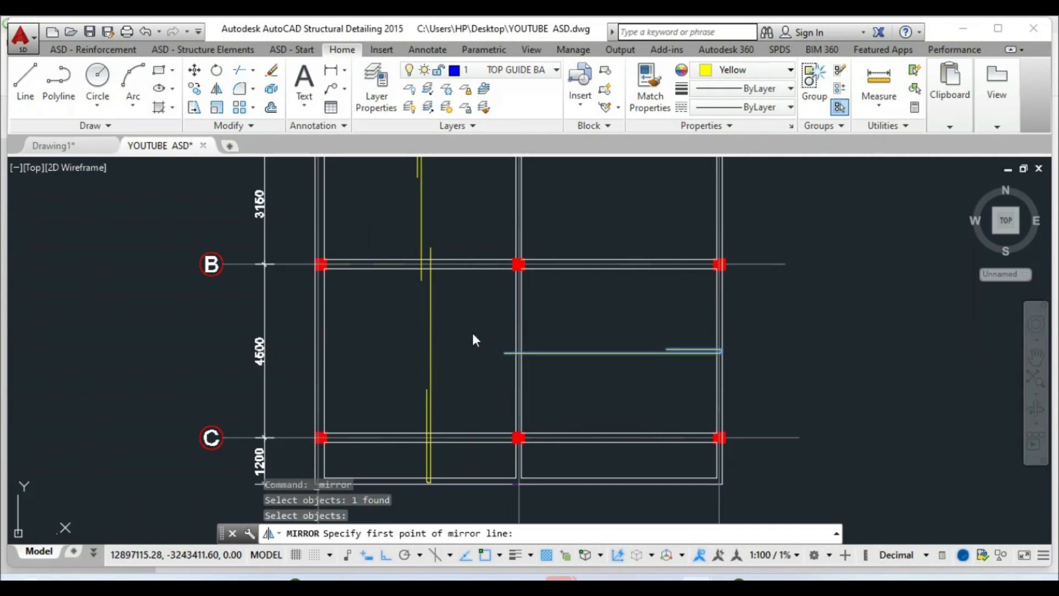
click(469, 399)
right_click(470, 398)
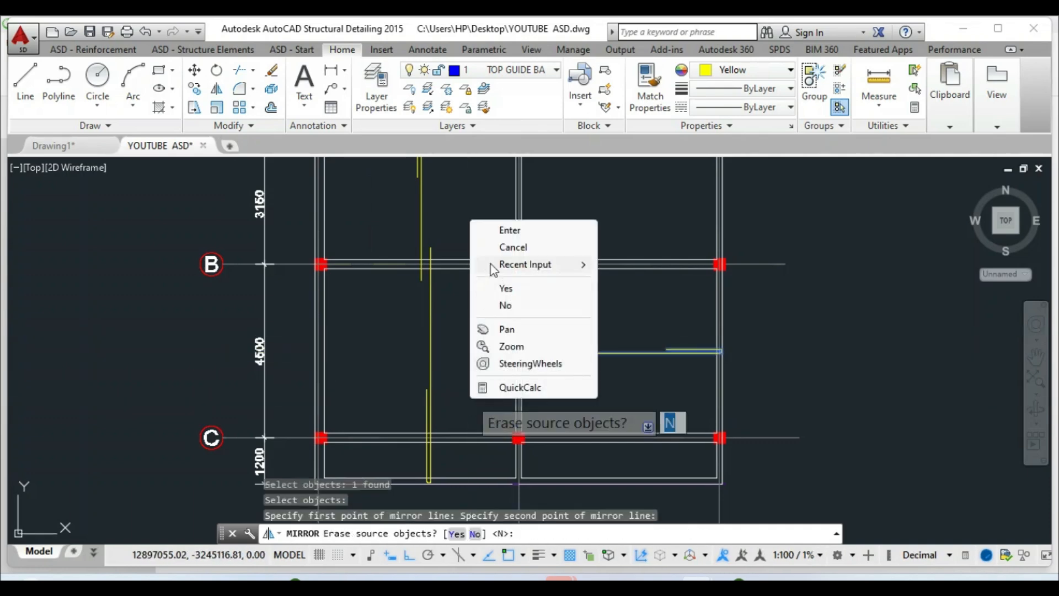
click(508, 230)
Move the mirrored bar slightly higher
key(Escape)
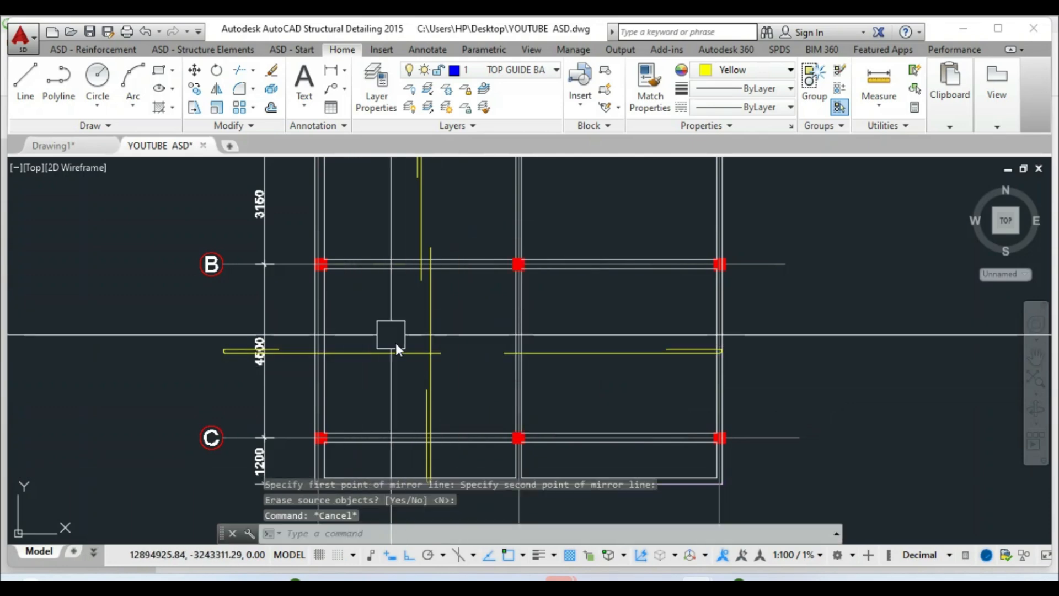
click(194, 69)
click(350, 356)
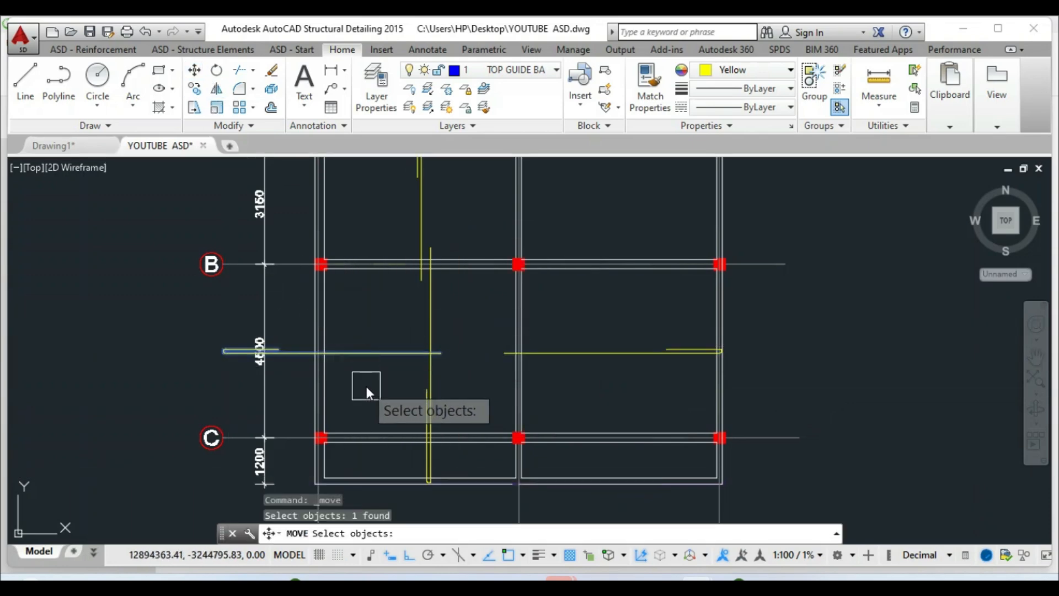
key(Return)
click(366, 386)
click(366, 376)
key(Escape)
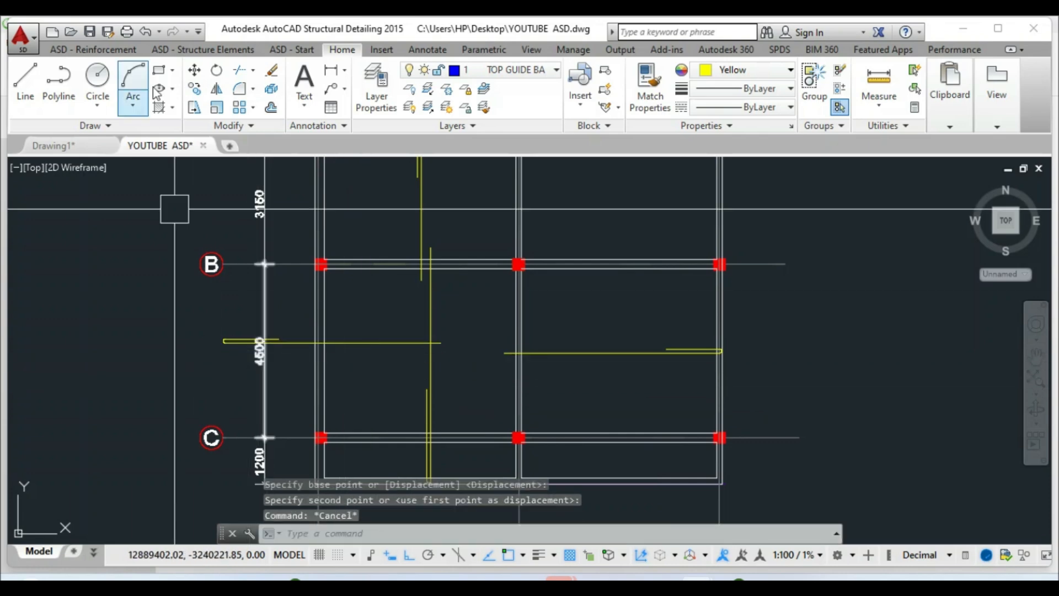
Begin moving the mirrored bar from its hooked end, then cancel
click(194, 70)
scroll(178, 325, up, 3)
click(293, 363)
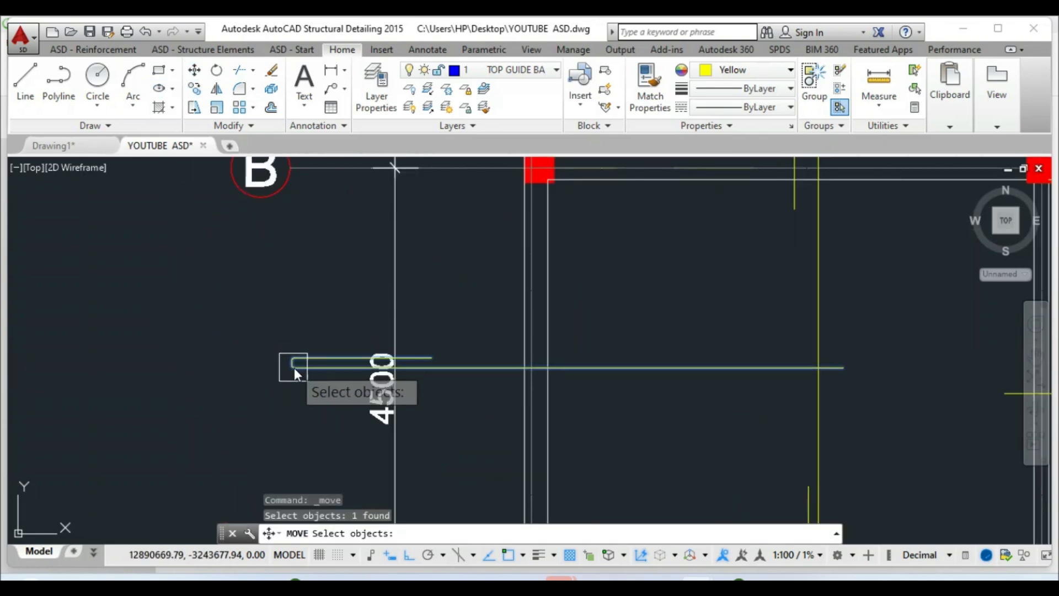
scroll(293, 366, up, 3)
key(Return)
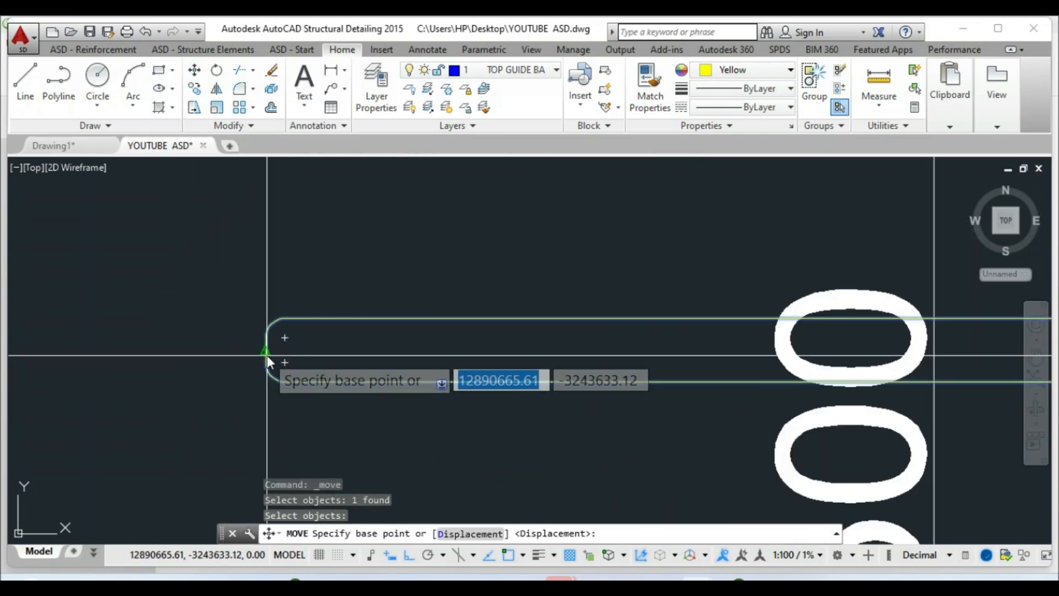
click(267, 354)
scroll(267, 353, down, 3)
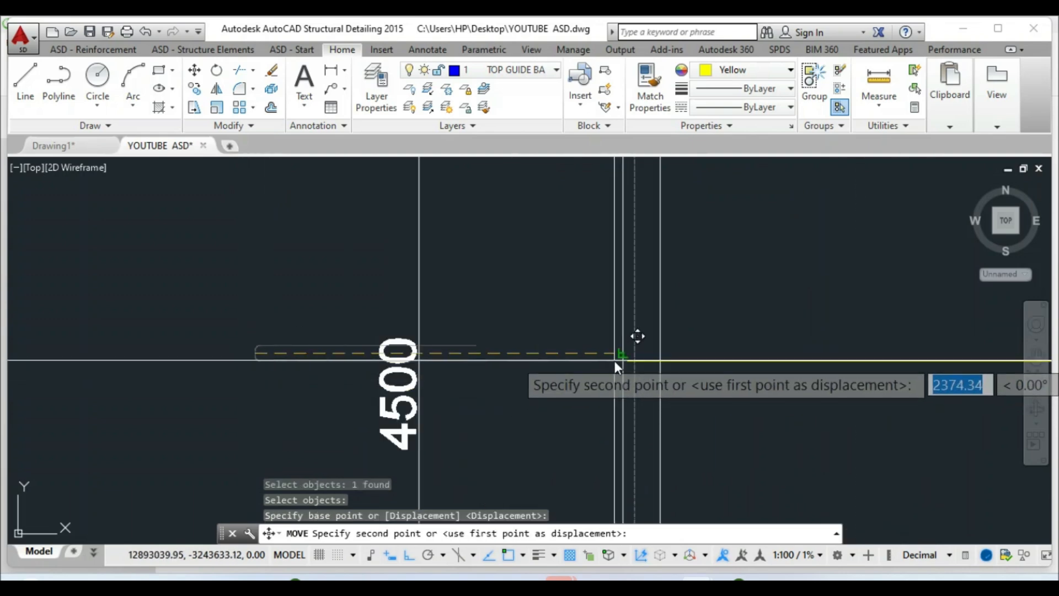
key(Escape)
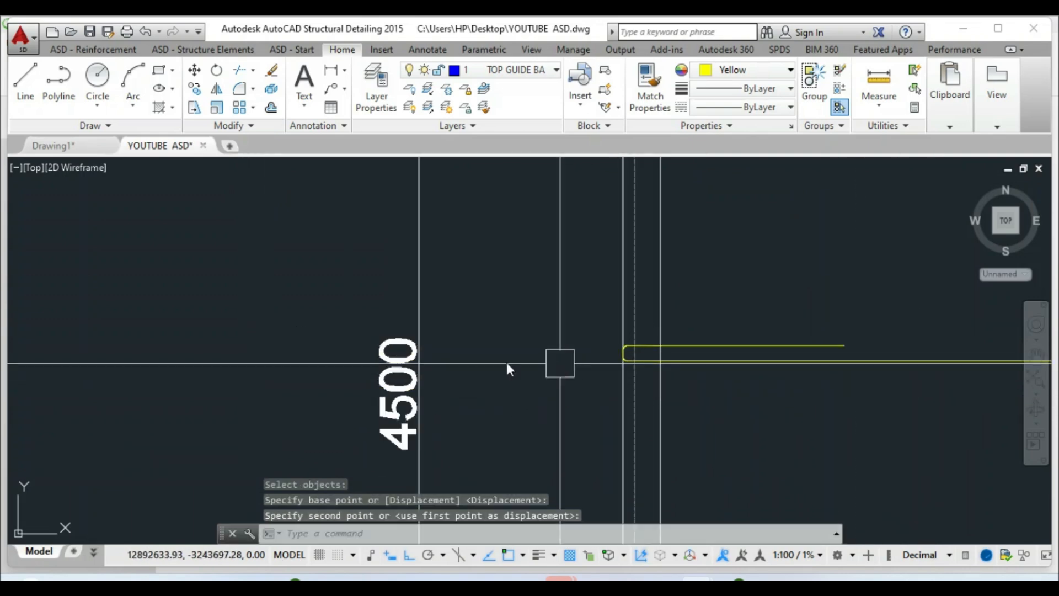
scroll(579, 369, down, 3)
Move the window-selected mirrored bar by a 25 displacement
click(195, 72)
scroll(596, 394, up, 4)
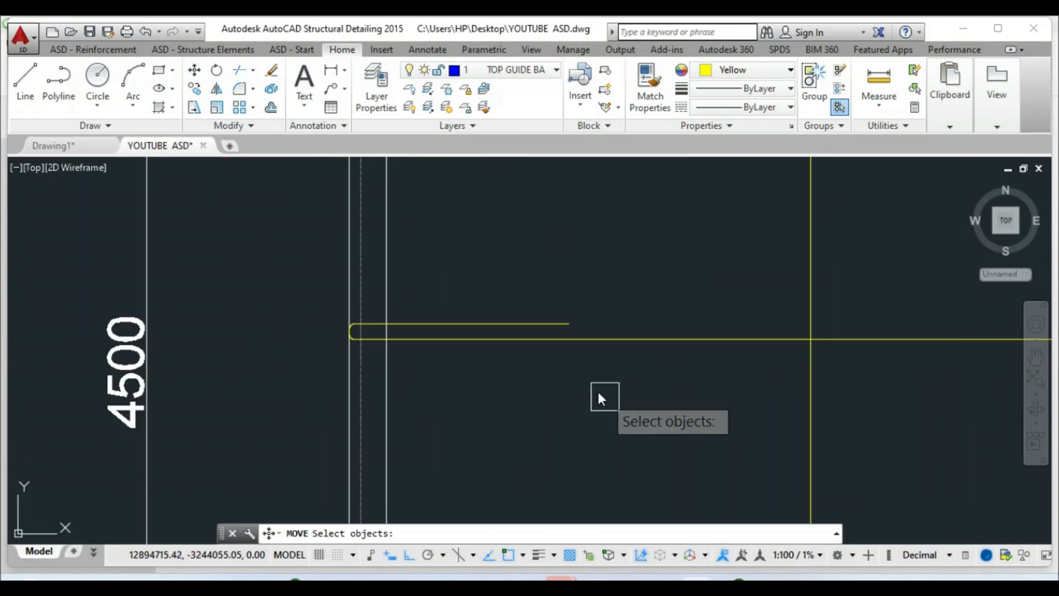
click(558, 397)
click(520, 313)
key(Return)
click(543, 408)
text(25)
key(Return)
scroll(544, 402, down, 5)
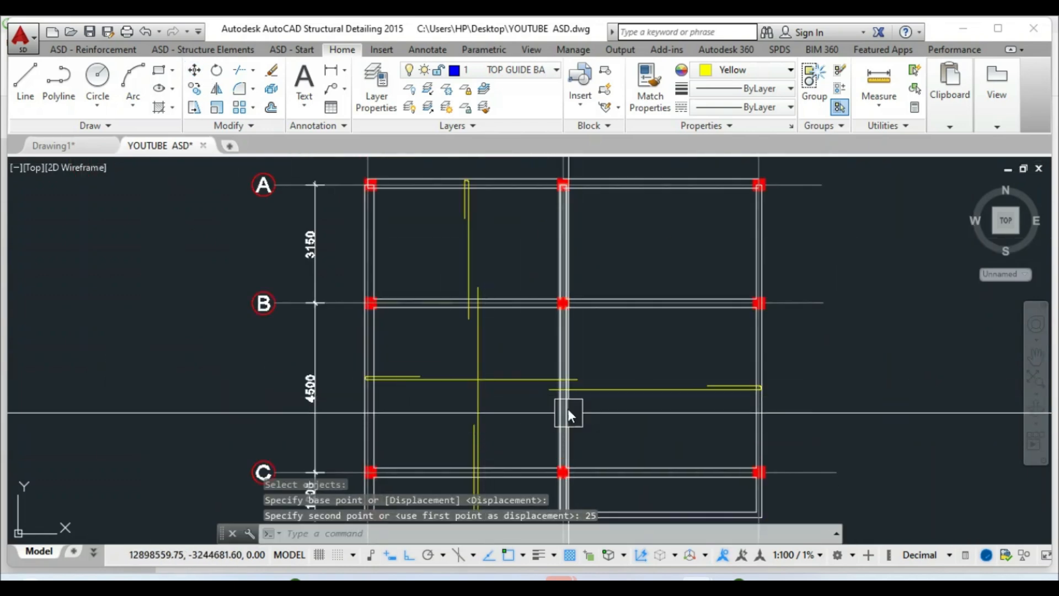
scroll(563, 387, up, 5)
click(603, 359)
click(597, 325)
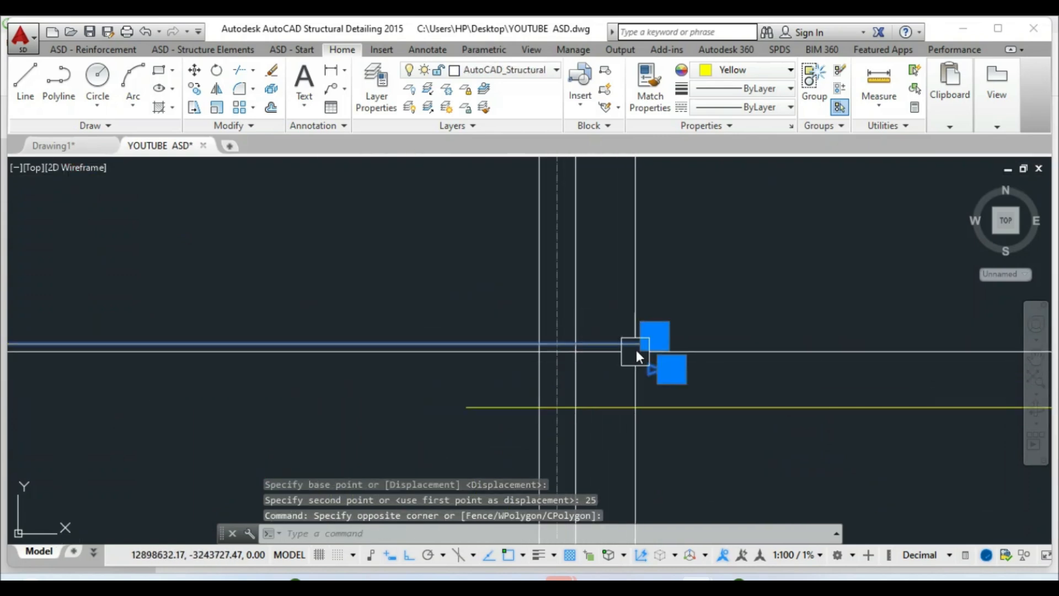
click(655, 335)
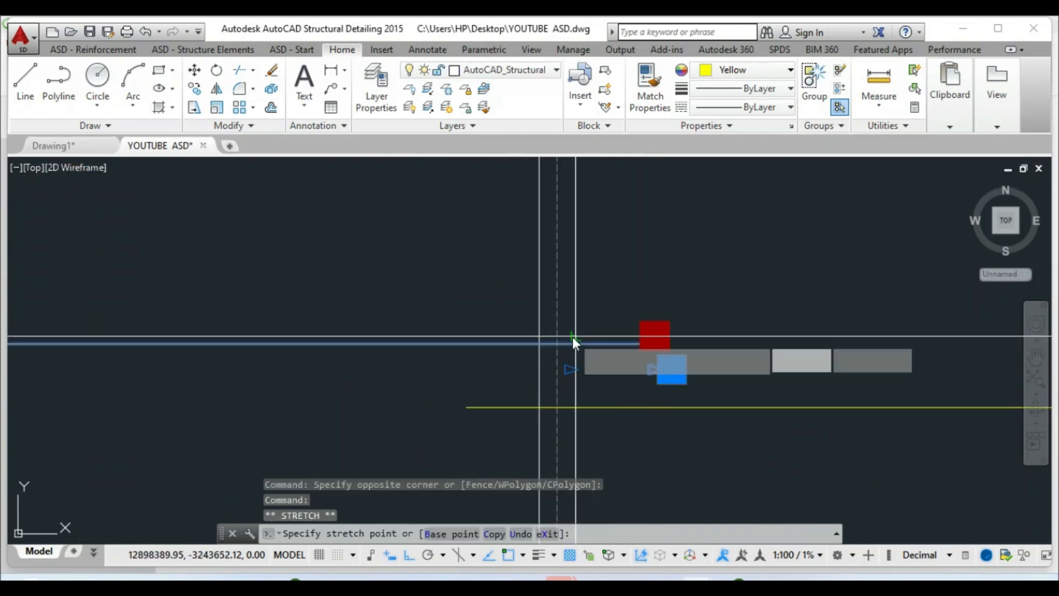
click(571, 336)
scroll(566, 360, up, 3)
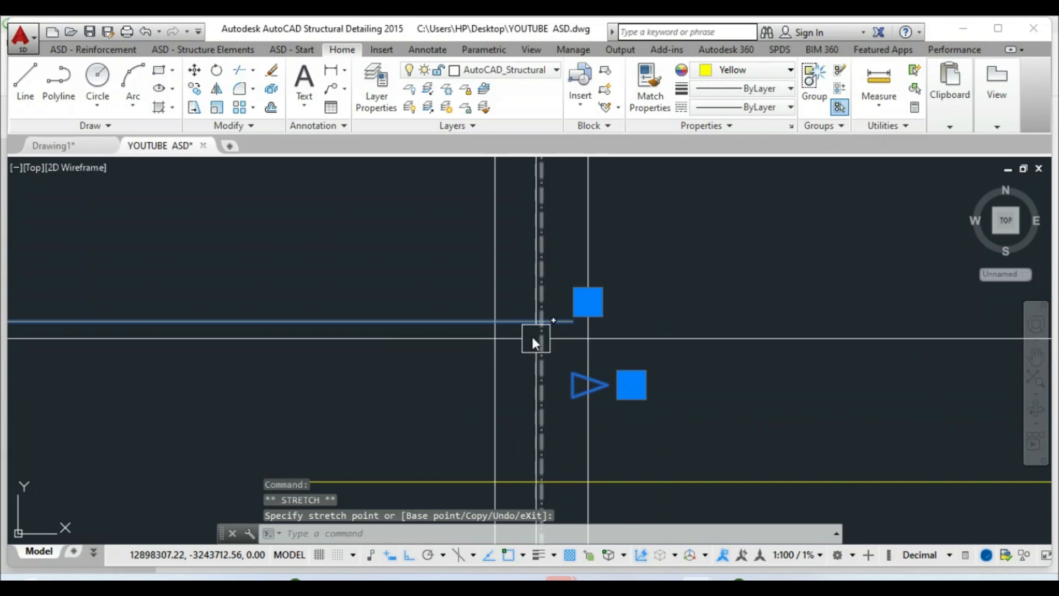
click(587, 302)
text(325)
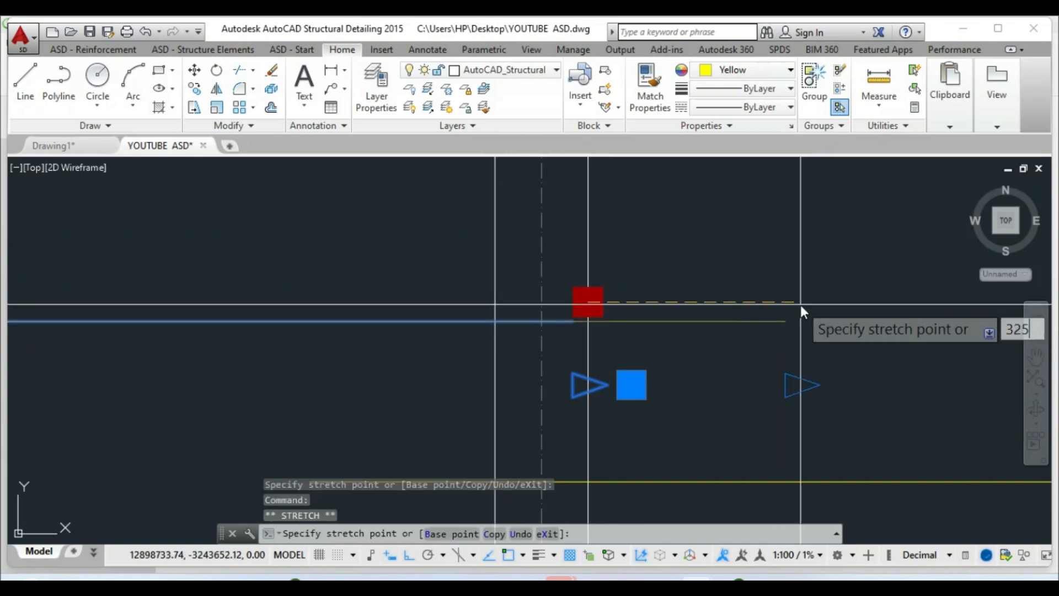
key(Return)
scroll(541, 363, down, 6)
key(Escape)
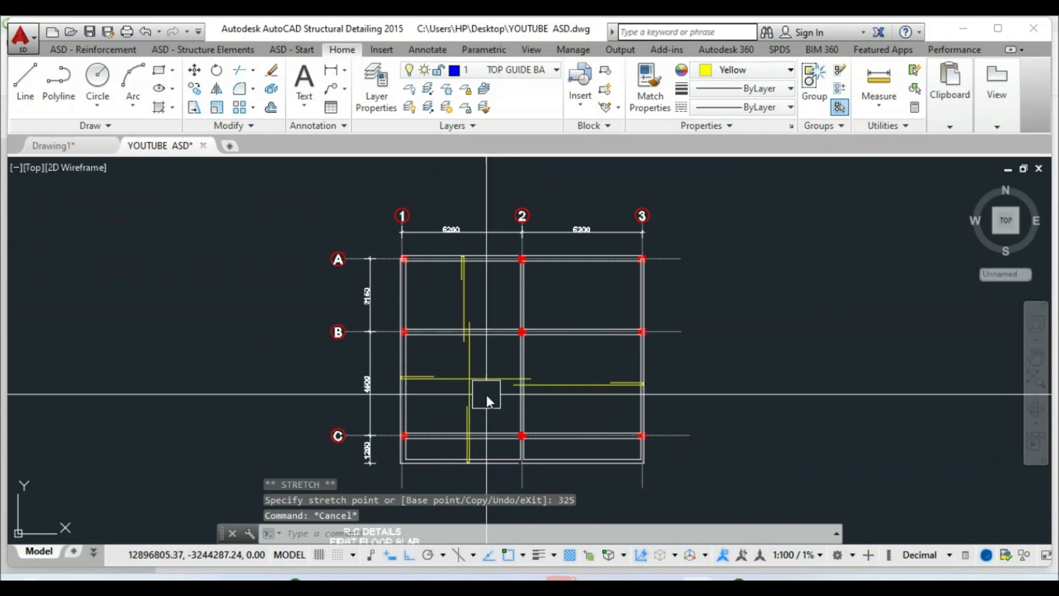
scroll(465, 287, up, 2)
click(463, 304)
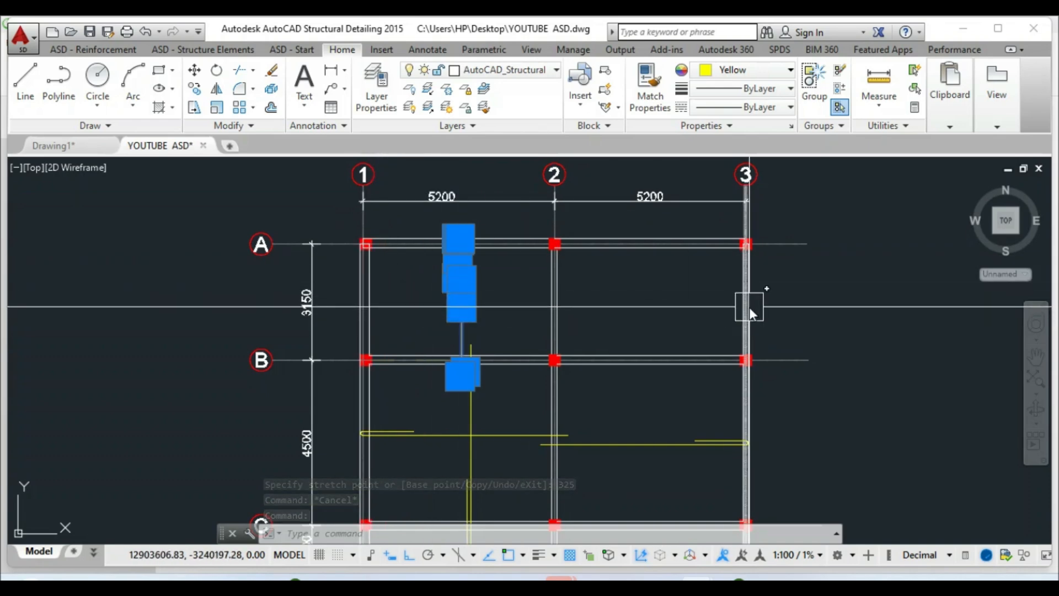
scroll(571, 273, down, 2)
key(Escape)
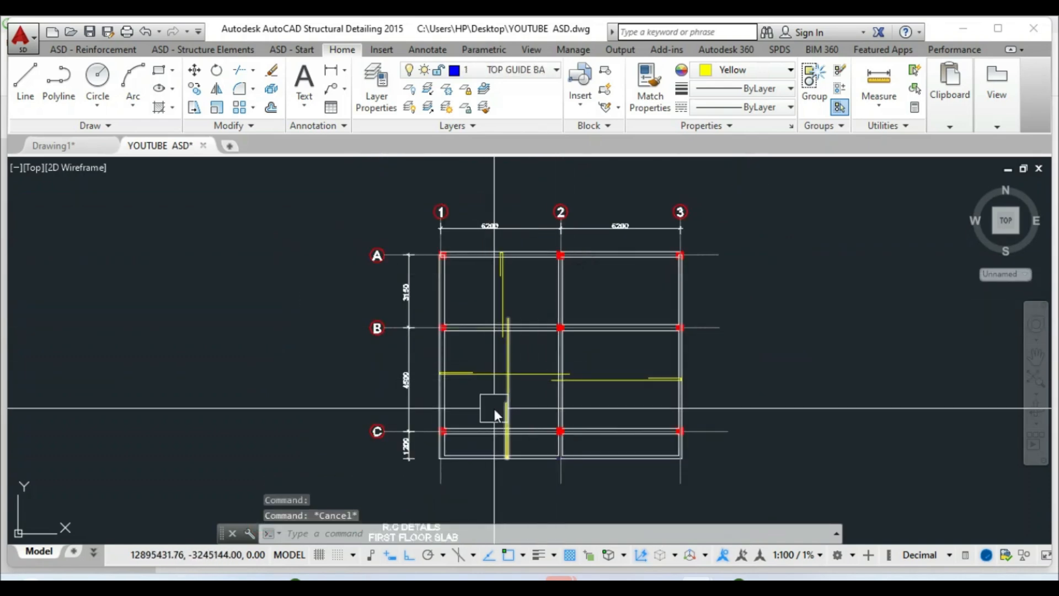
scroll(494, 409, up, 2)
scroll(414, 342, down, 3)
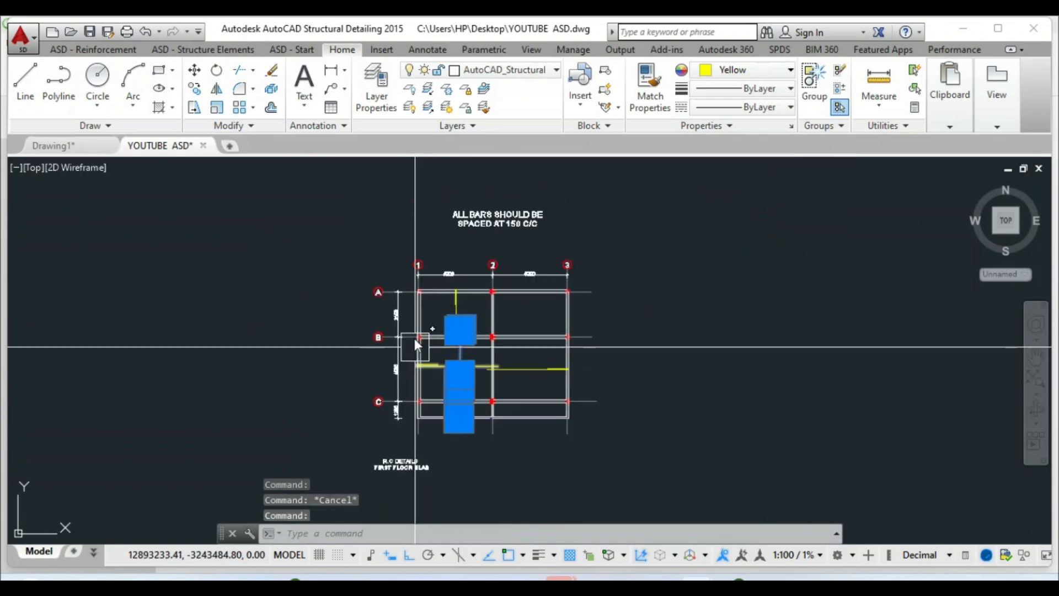
key(Escape)
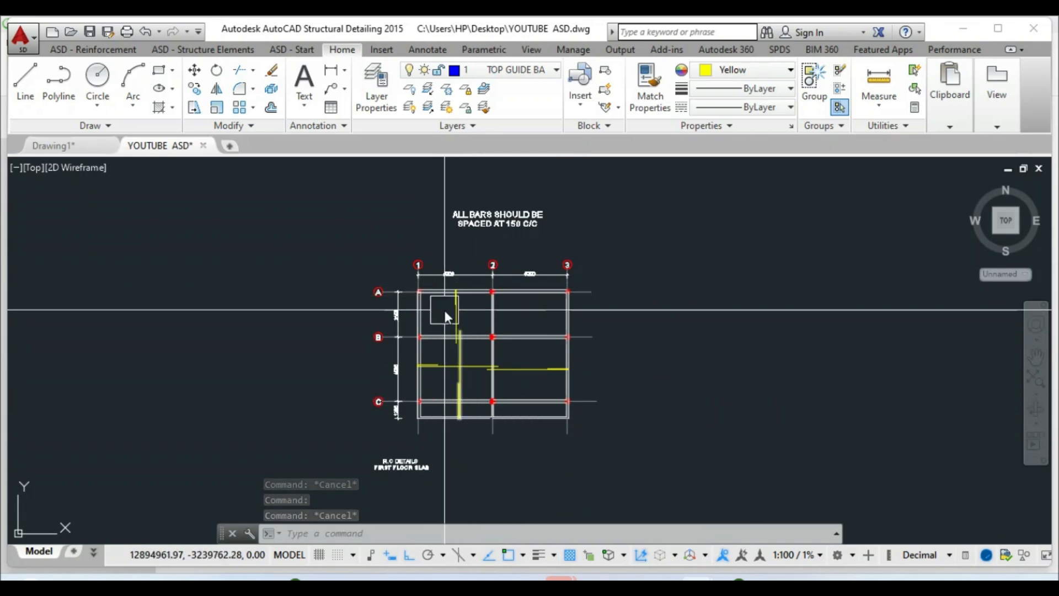
scroll(450, 384, up, 2)
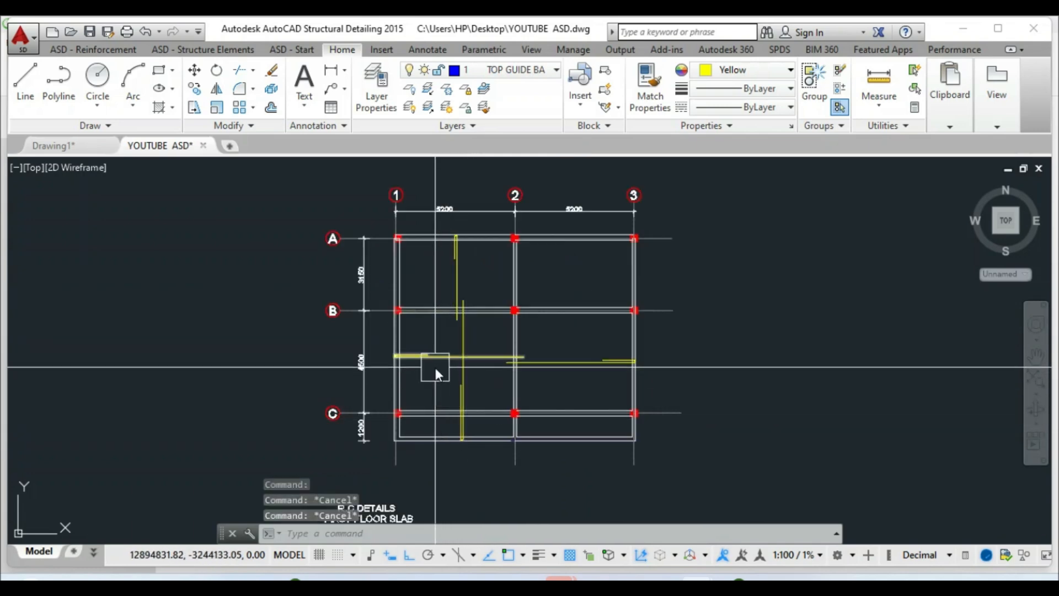
click(435, 369)
key(Escape)
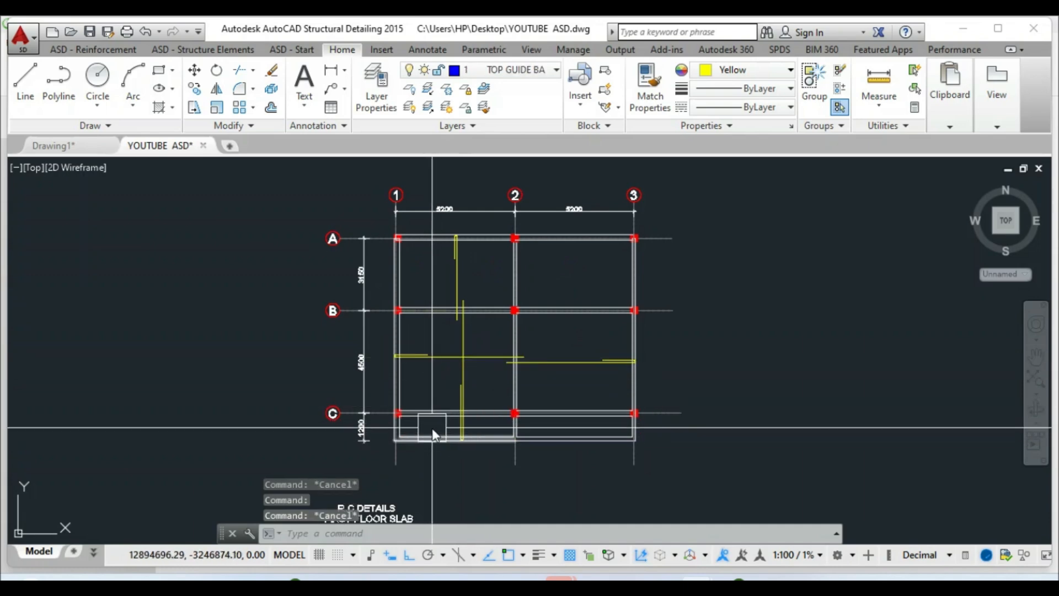
scroll(432, 426, up, 4)
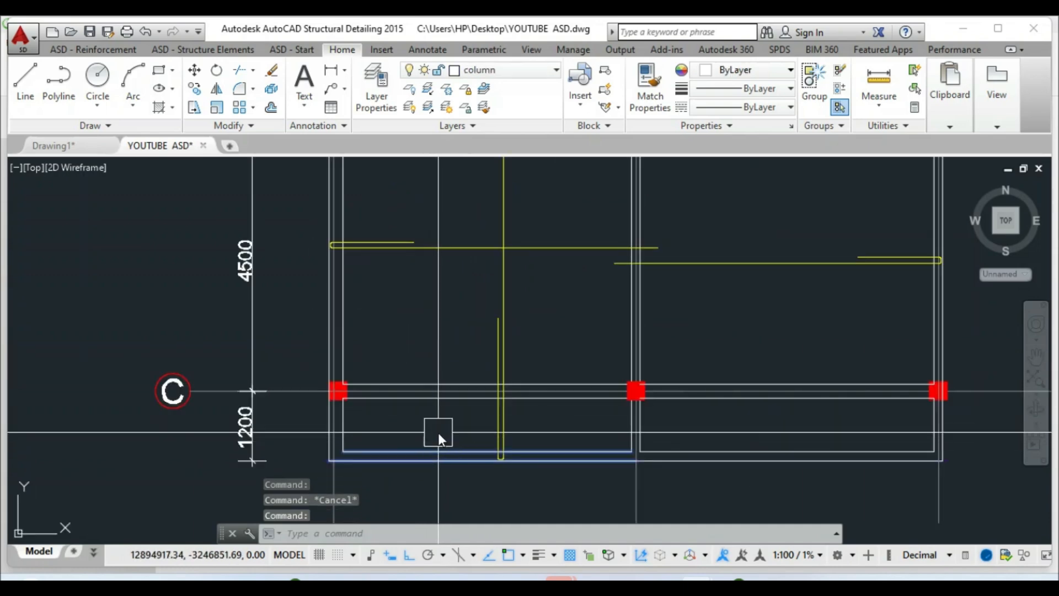
scroll(438, 433, down, 4)
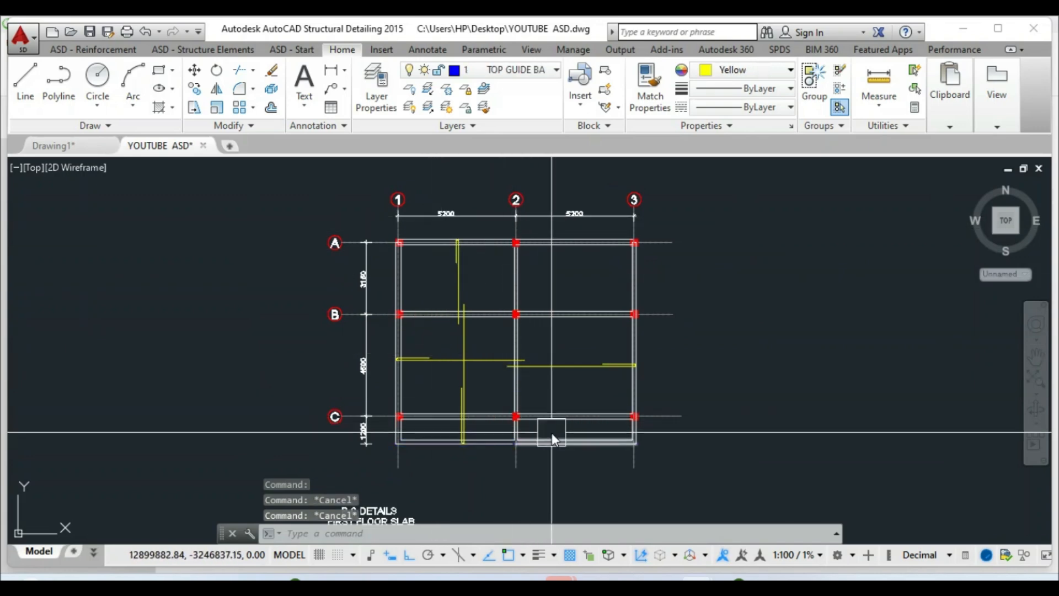
click(570, 367)
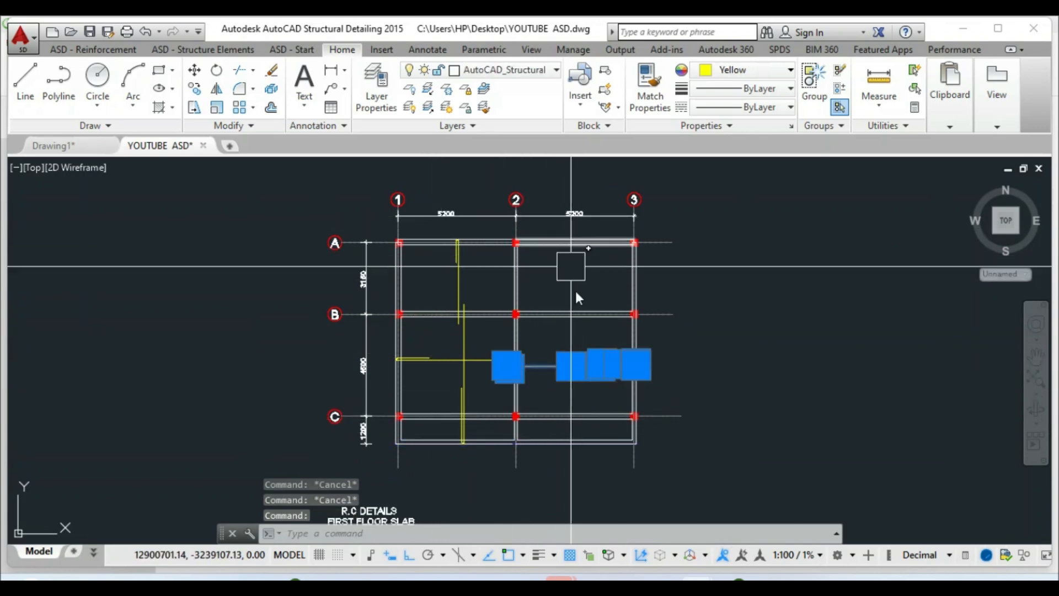
key(Escape)
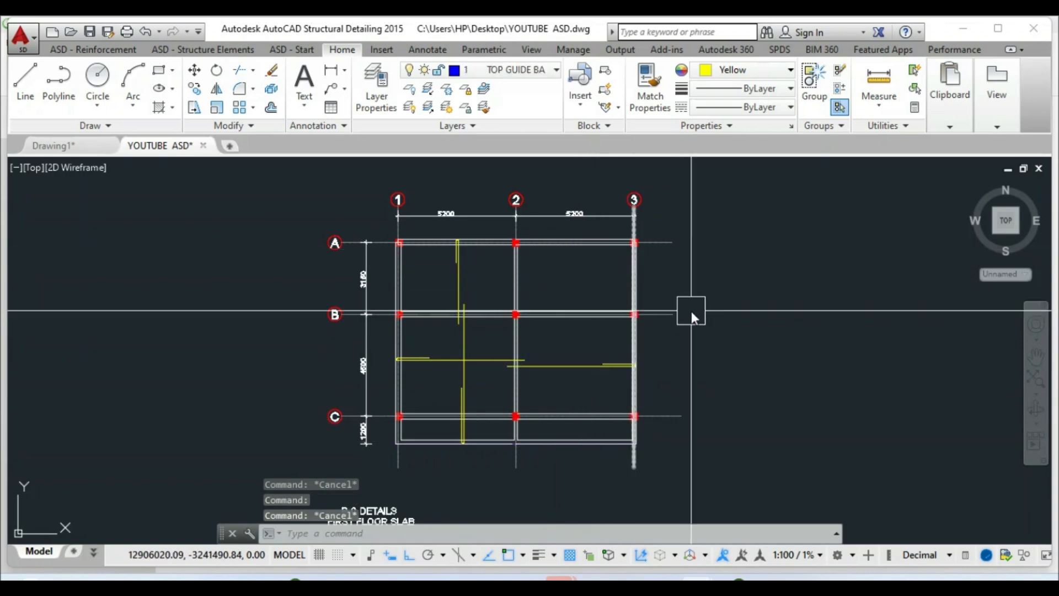
scroll(441, 284, up, 2)
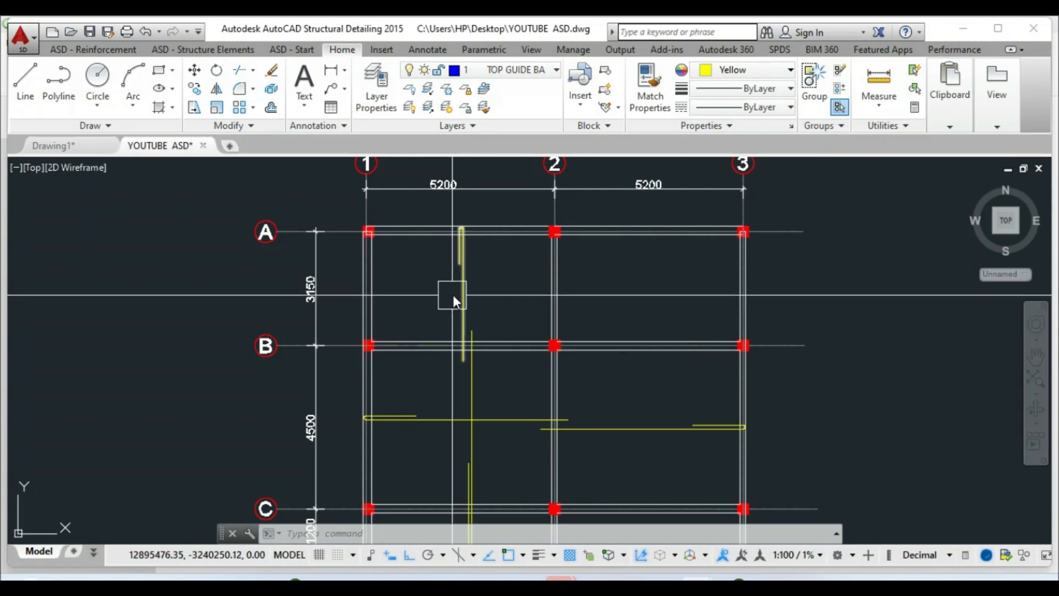
click(452, 297)
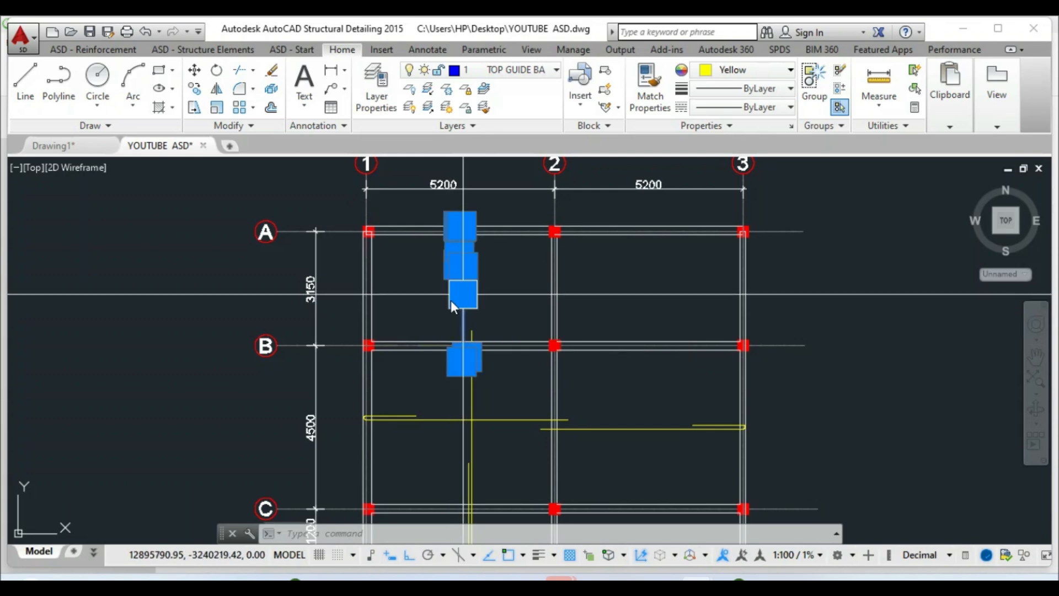
Start a Linear/Zone reinforcement distribution shown as projection to the Y axis
click(63, 51)
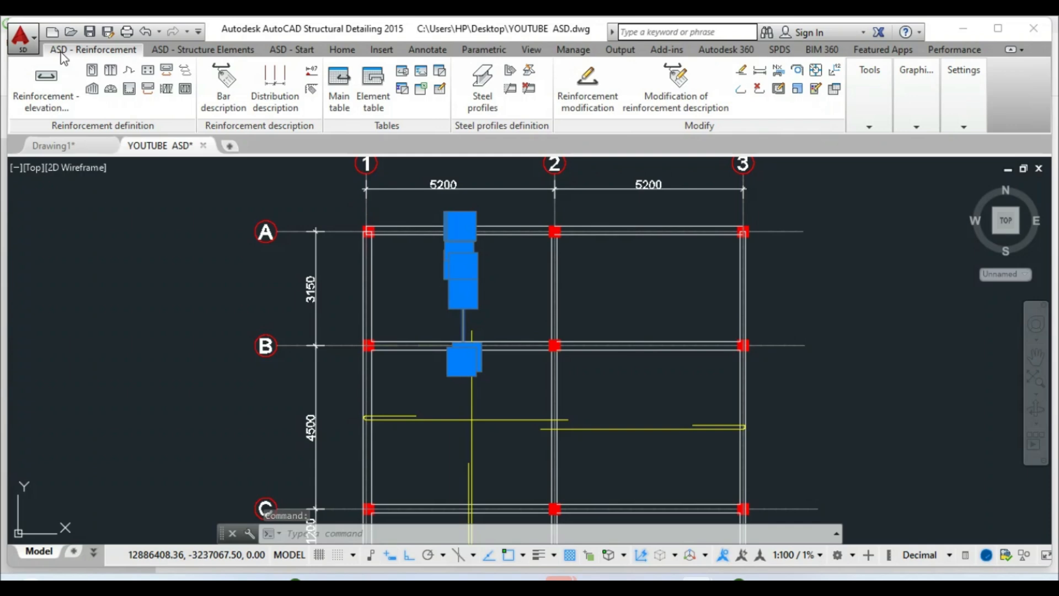
click(184, 71)
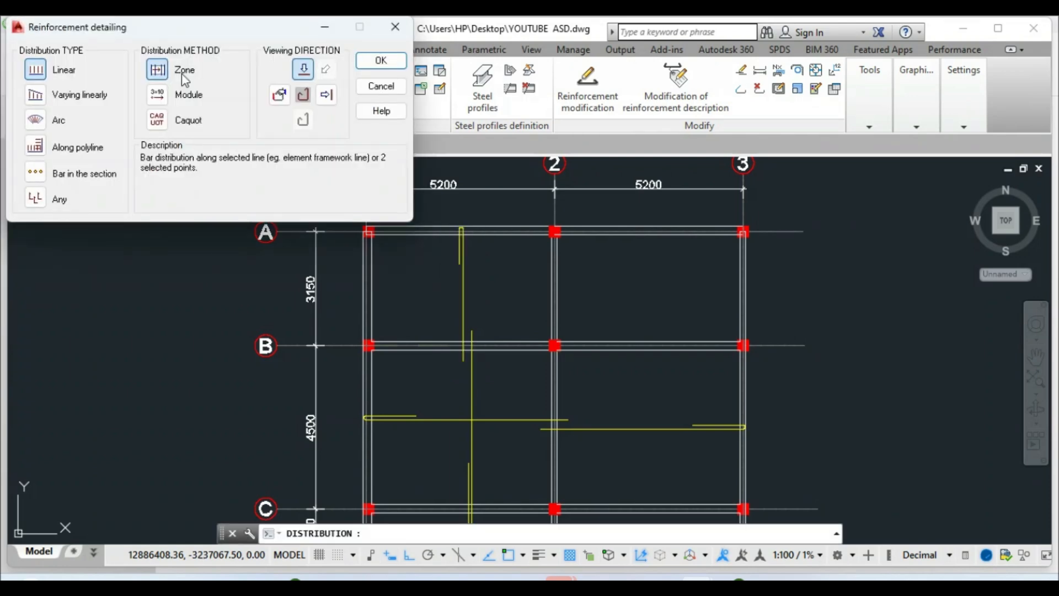
click(327, 102)
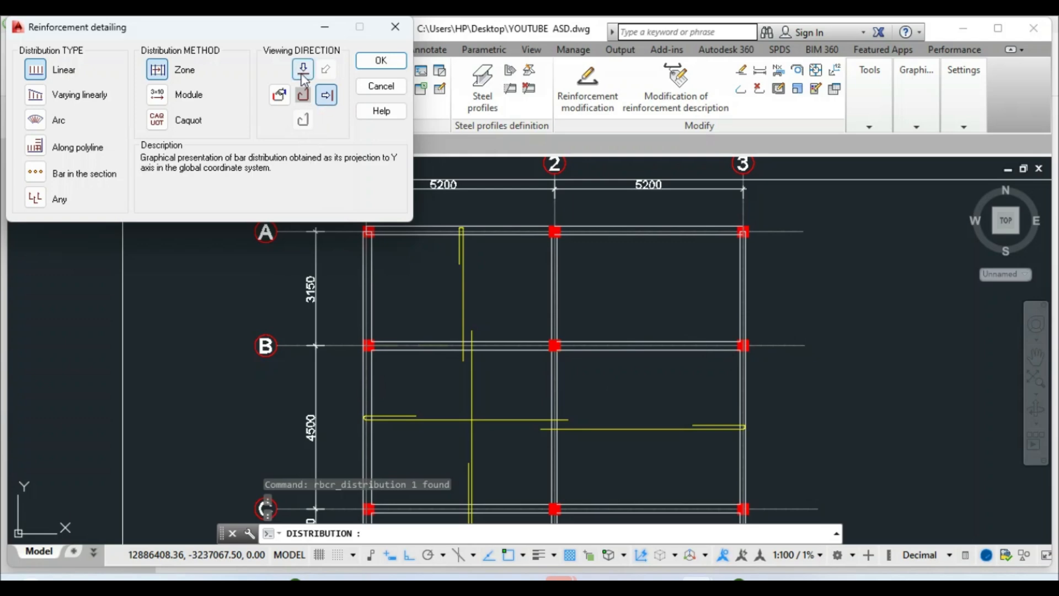
click(370, 67)
scroll(380, 371, up, 4)
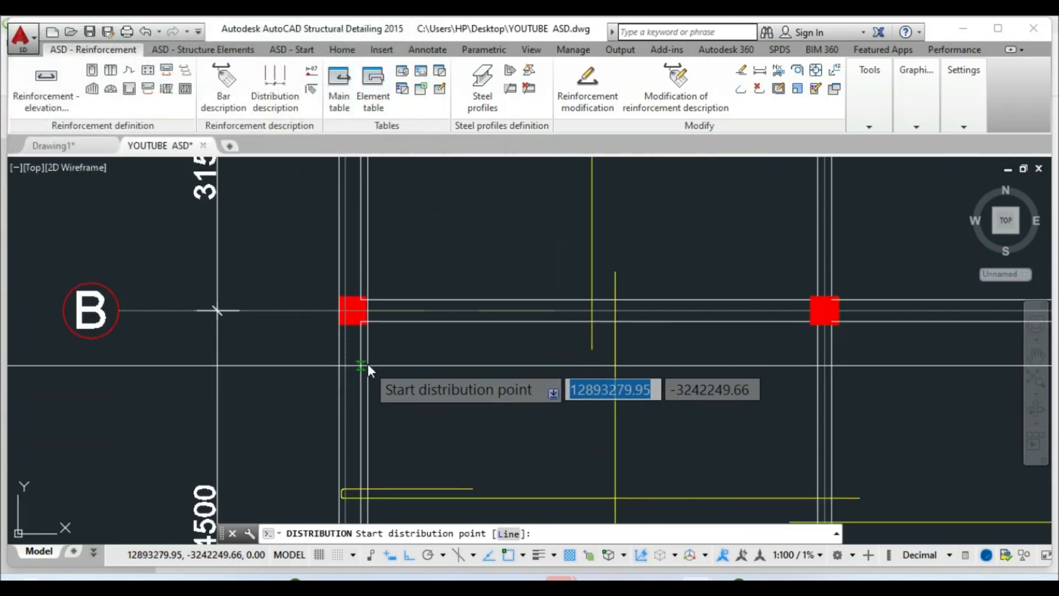
Pick the distribution start at grid 1, end at grid 3, and the zone point
mouse_move(590, 350)
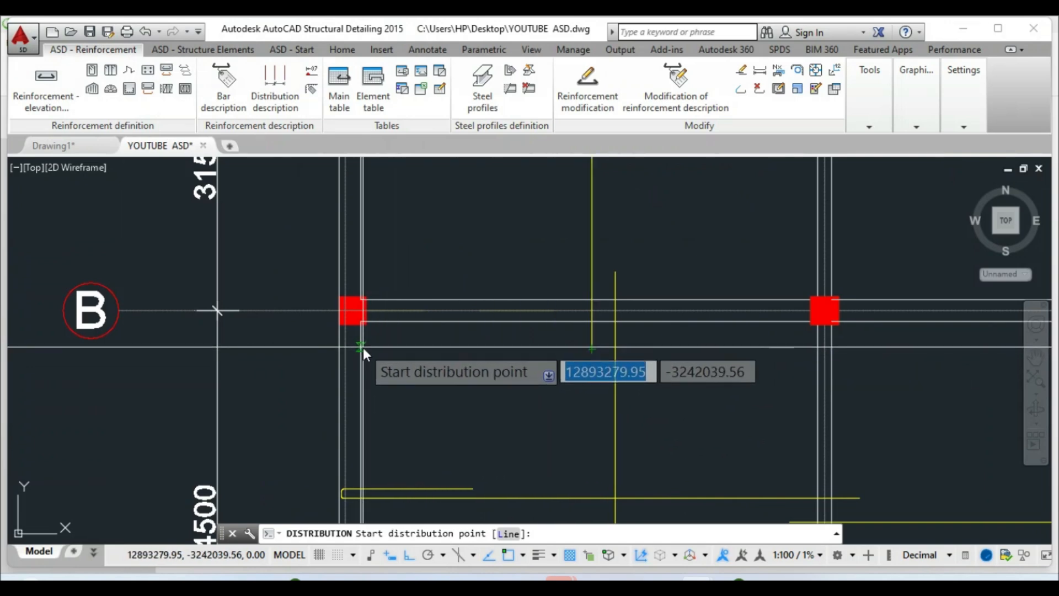
click(363, 348)
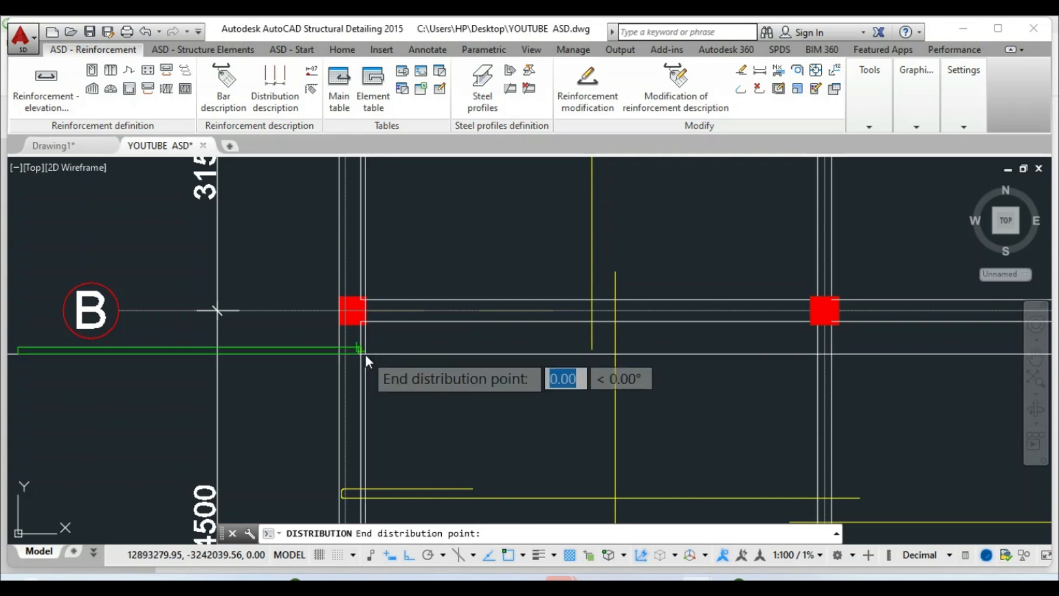
scroll(380, 351, down, 5)
scroll(573, 356, up, 9)
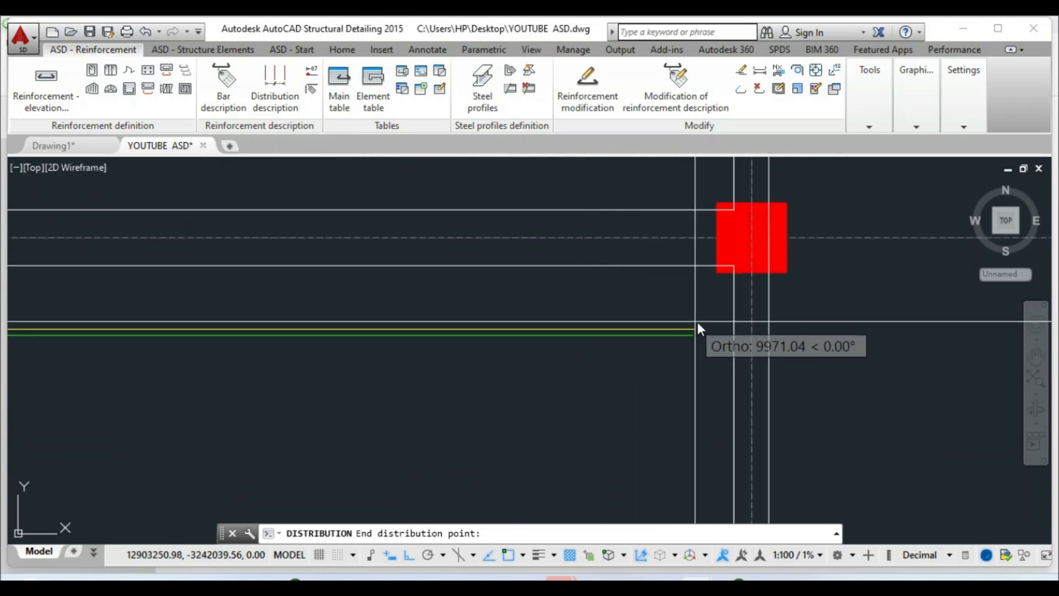
click(733, 330)
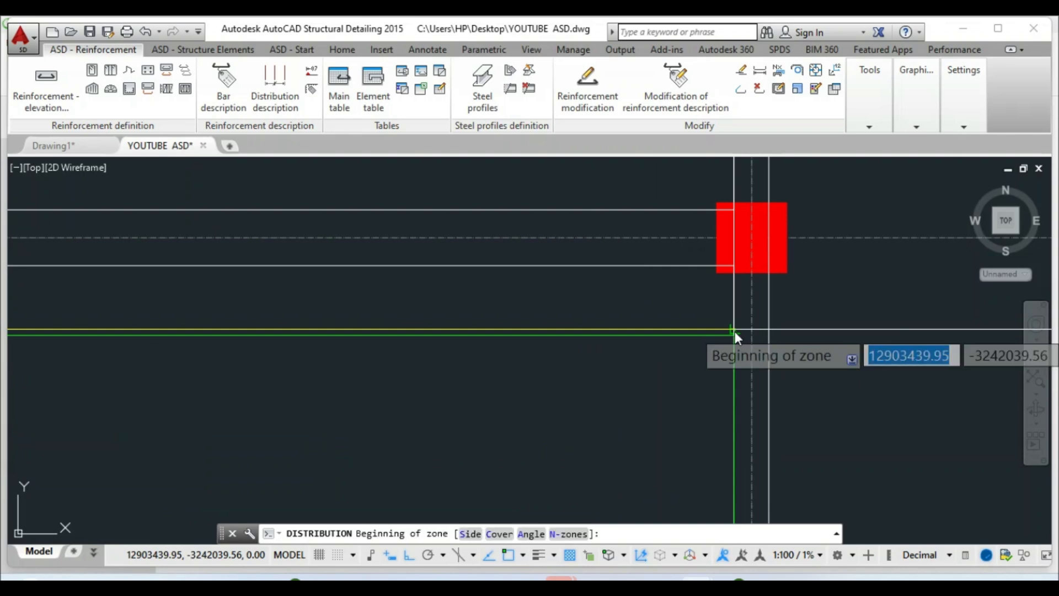
scroll(735, 331, down, 5)
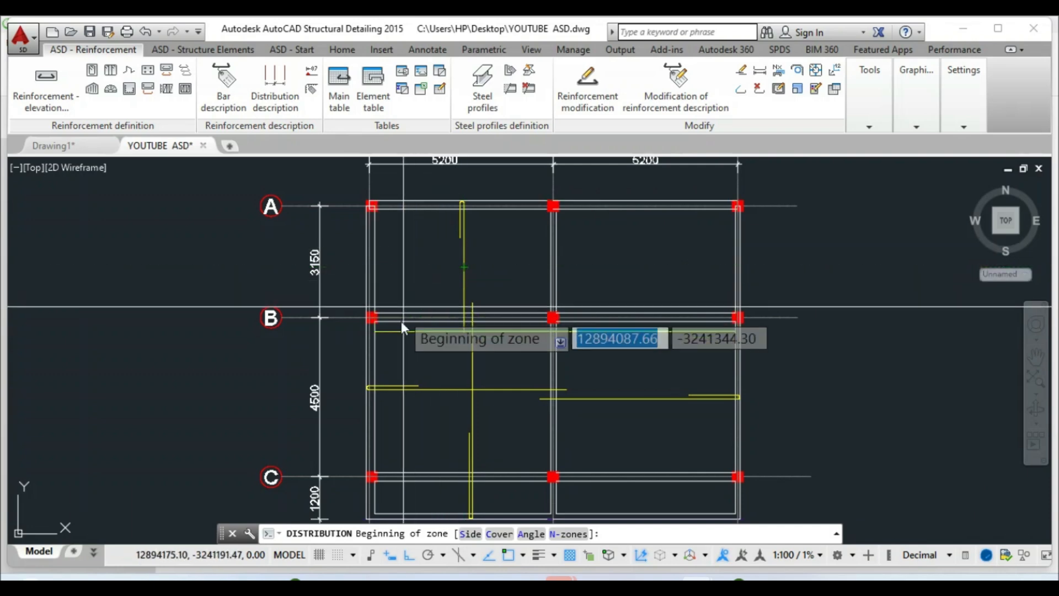
scroll(389, 345, up, 4)
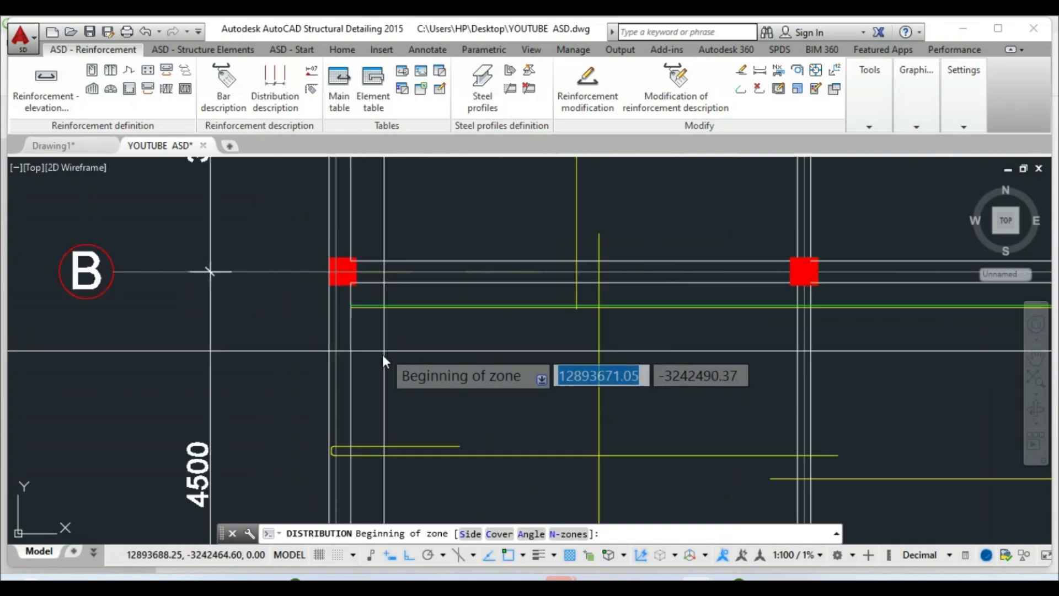
click(352, 309)
scroll(356, 310, down, 4)
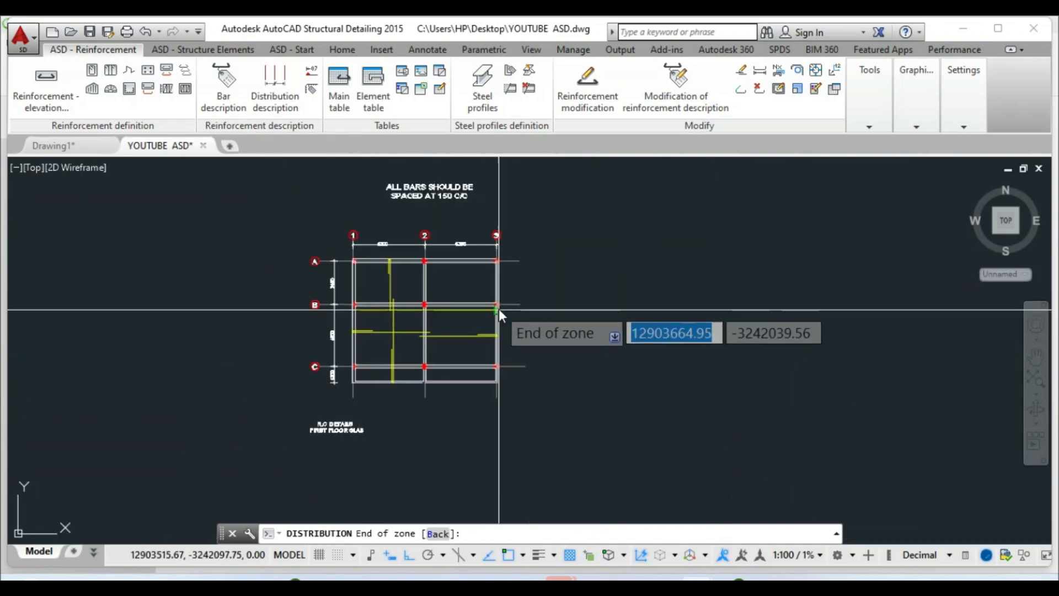
scroll(496, 310, up, 4)
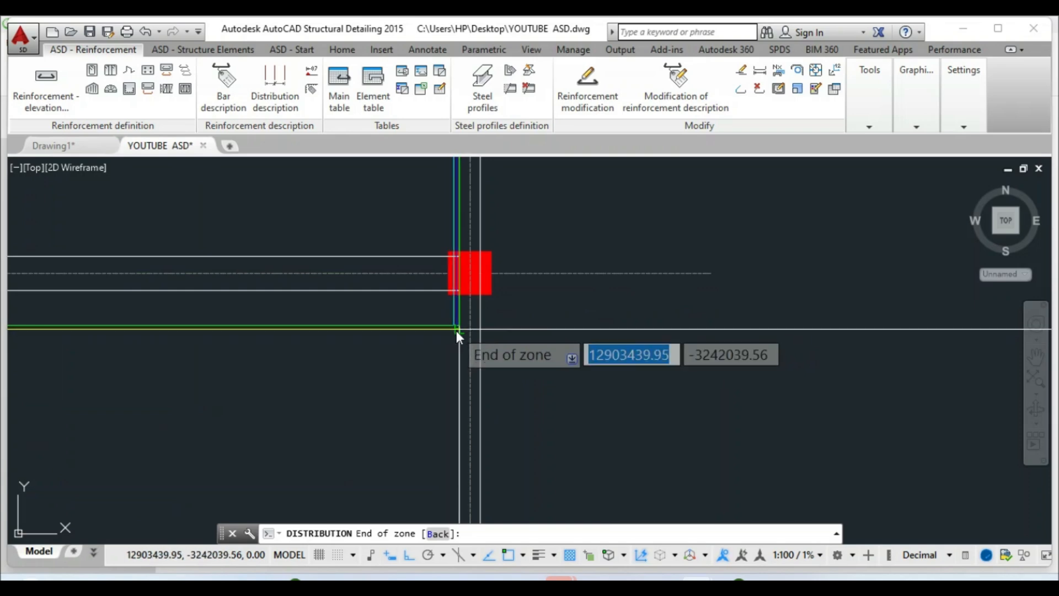
right_click(455, 330)
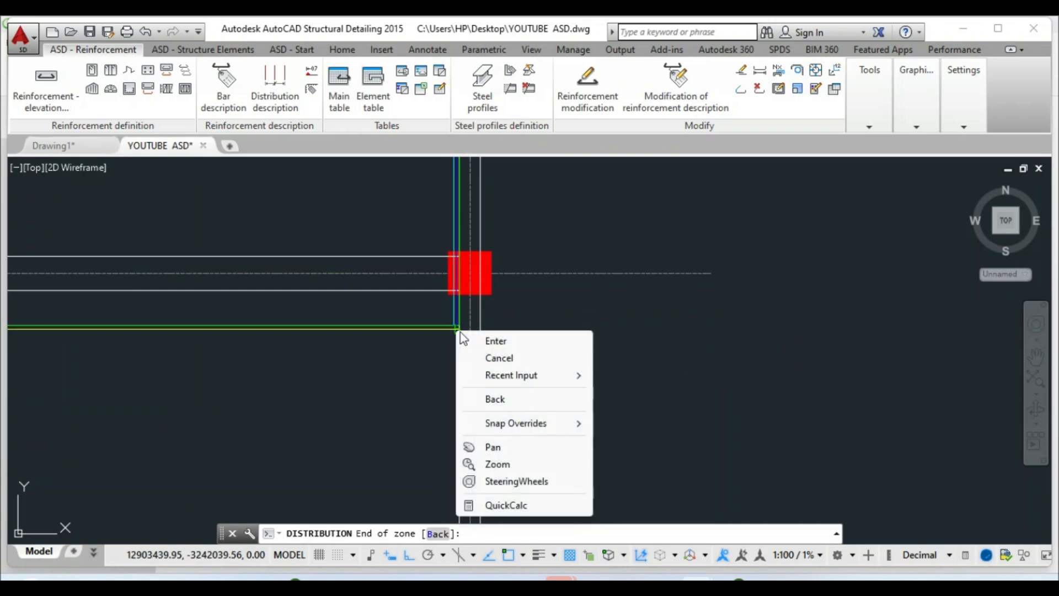
Set the distribution spacing S to 150 mm, giving 67 H12 bars, and accept
click(485, 341)
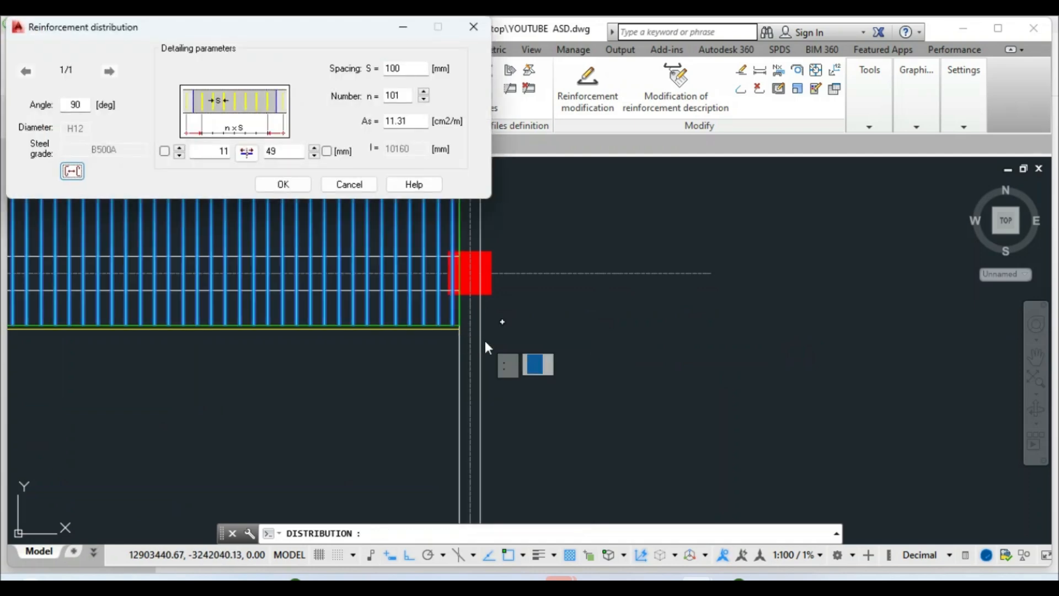
click(399, 72)
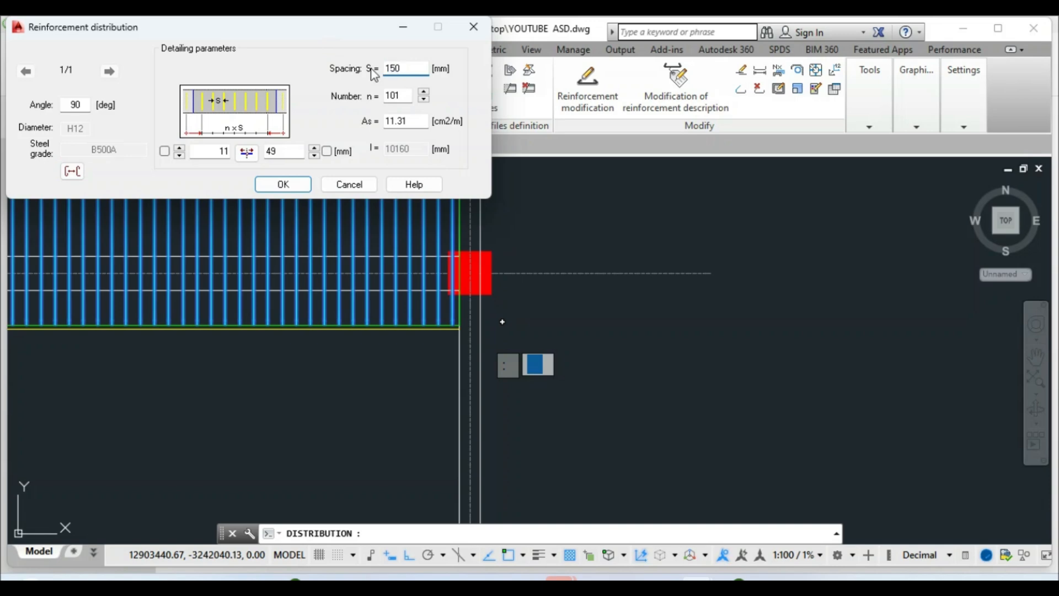
key(Tab)
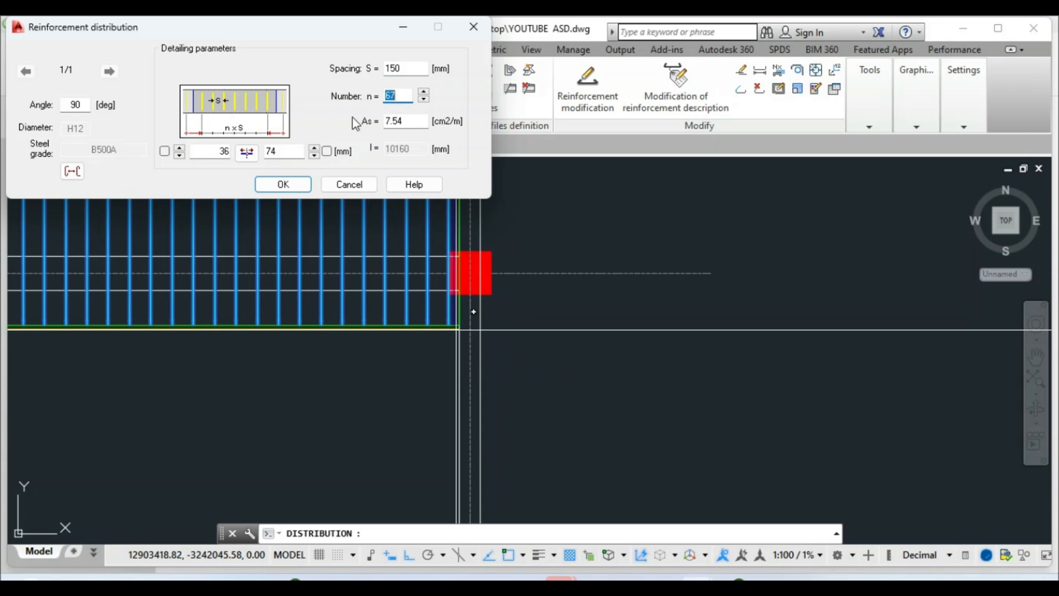
click(282, 184)
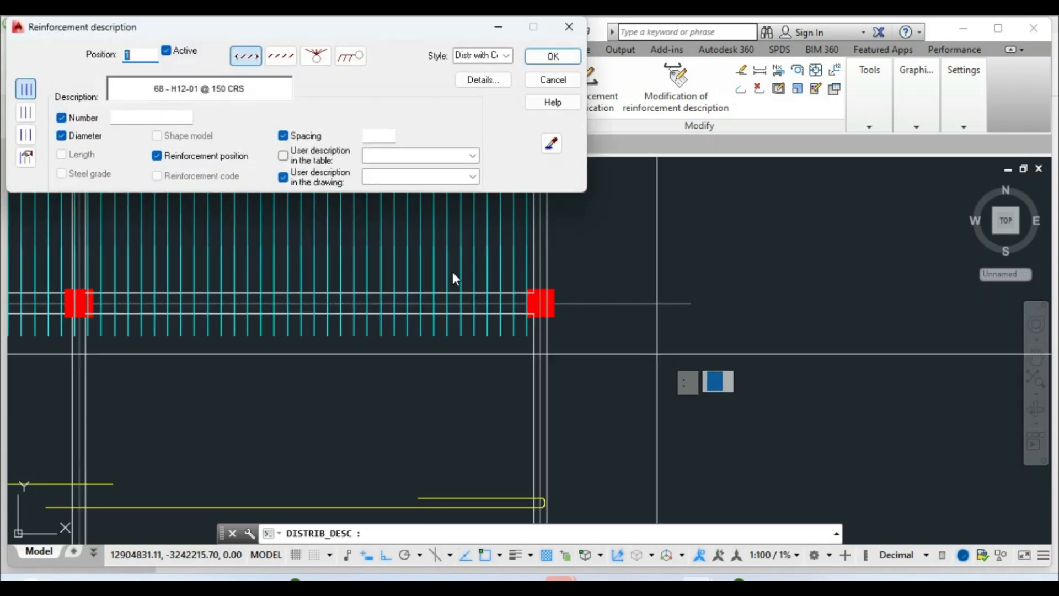
Accept the bar description and place the label horizontally beside the bars
click(552, 56)
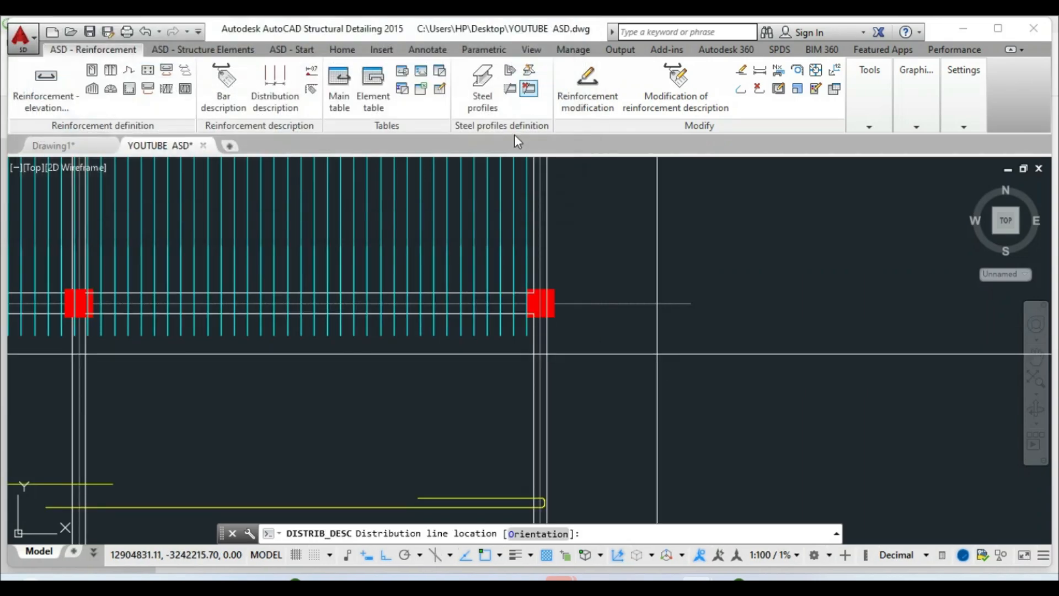
scroll(472, 307, down, 3)
scroll(425, 282, up, 2)
scroll(408, 270, up, 1)
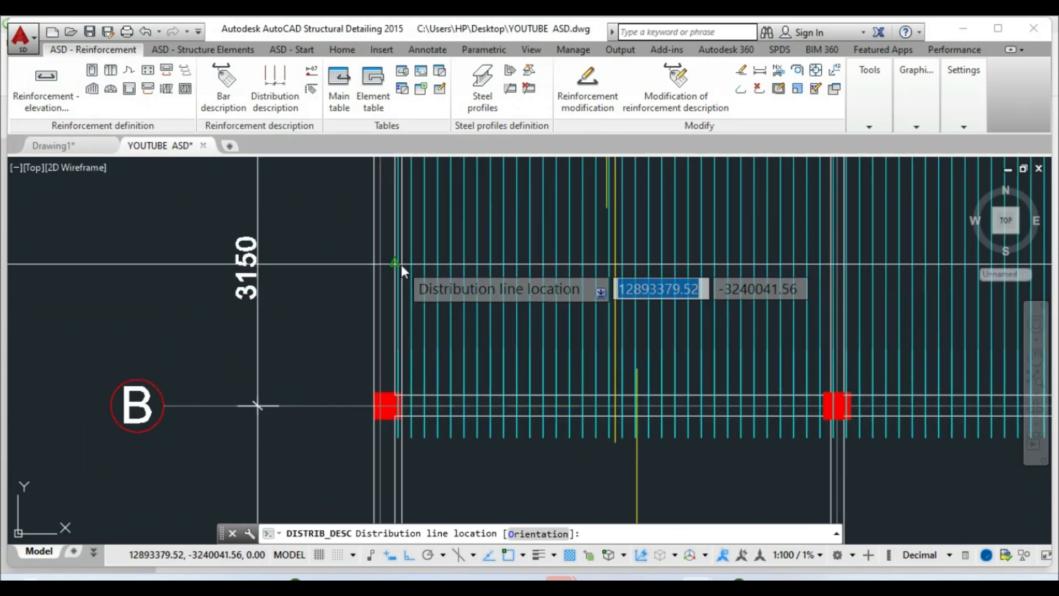
click(397, 260)
scroll(356, 270, down, 2)
scroll(441, 273, down, 2)
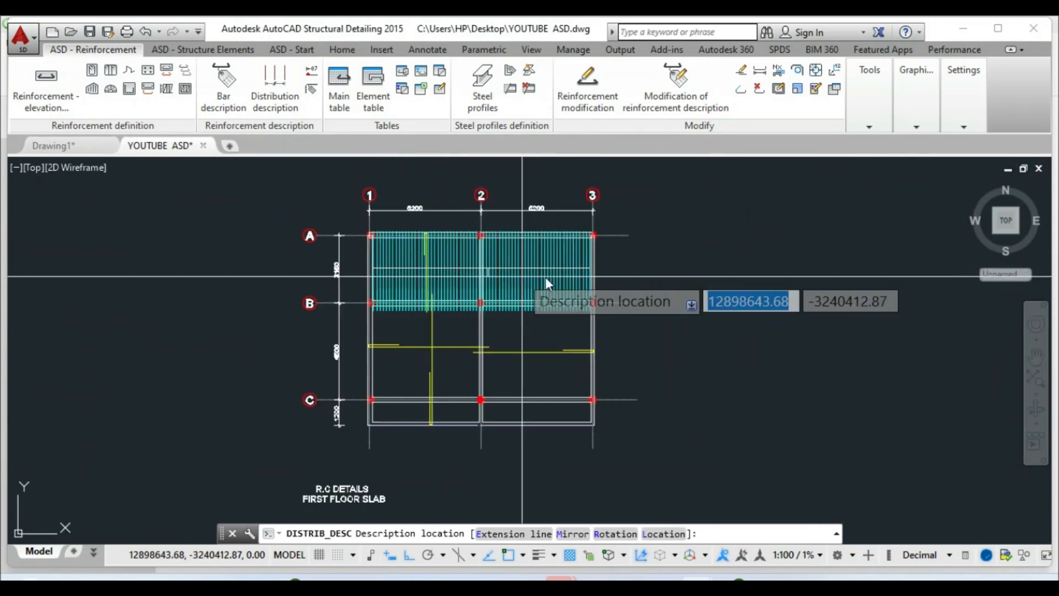
scroll(673, 270, up, 4)
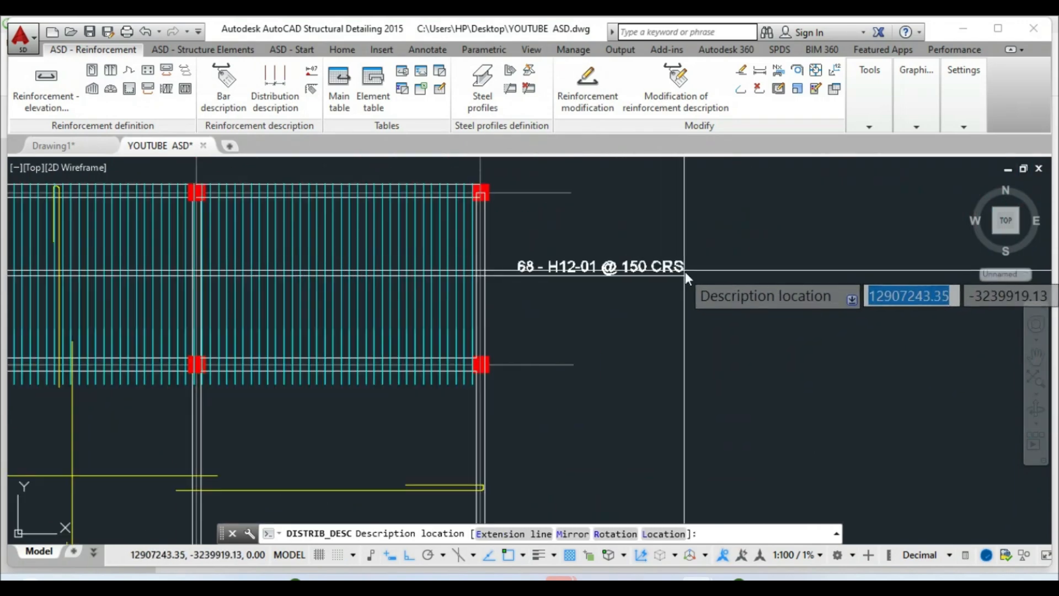
right_click(713, 277)
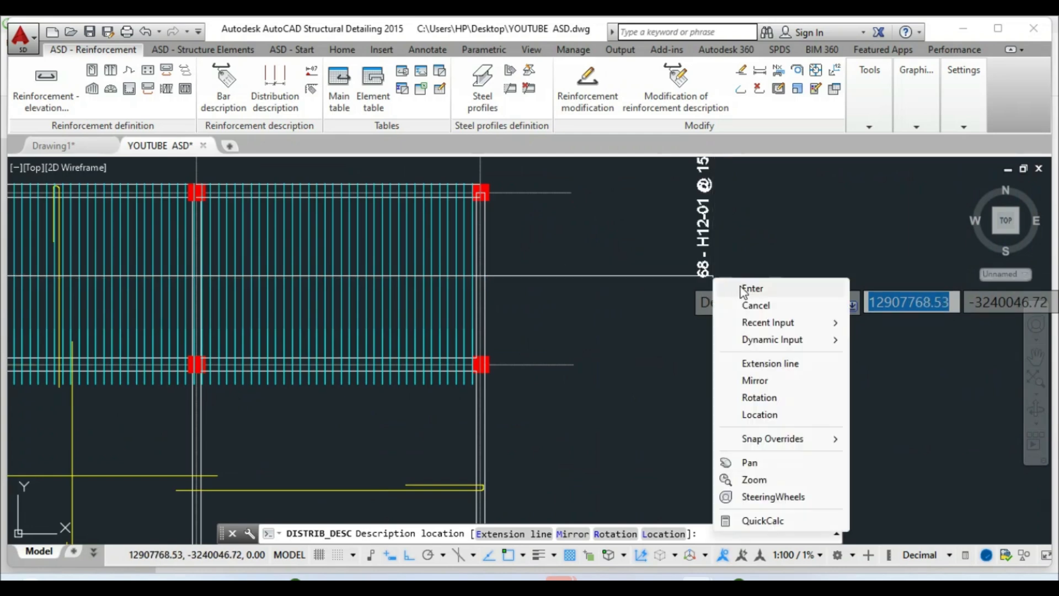
click(722, 287)
Zoom in and out to inspect the labelled bar distribution
scroll(598, 283, up, 3)
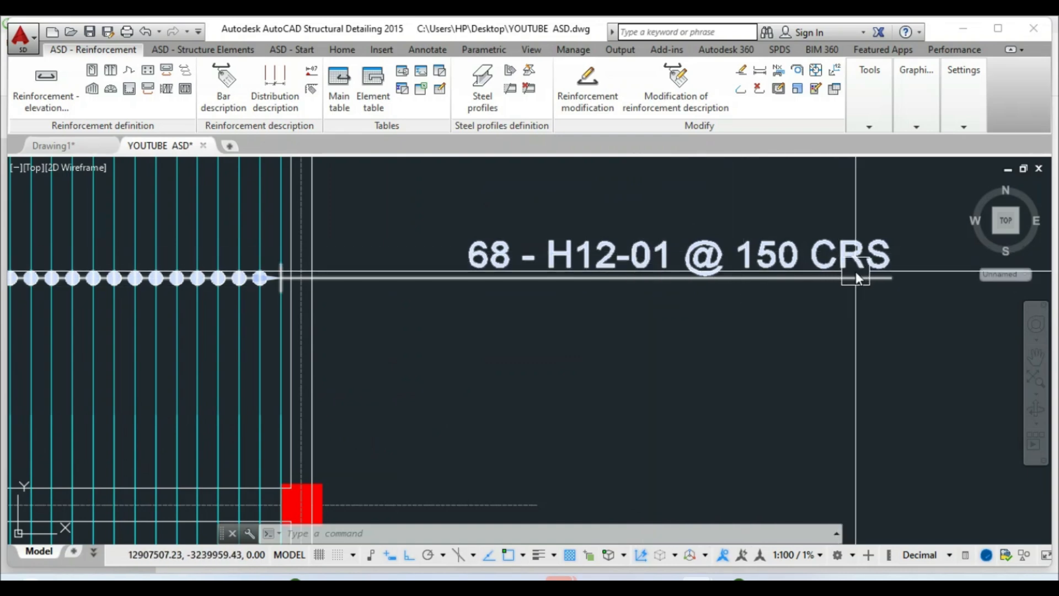
scroll(717, 303, down, 4)
scroll(571, 326, down, 3)
scroll(496, 349, up, 8)
scroll(437, 300, down, 5)
scroll(529, 322, down, 4)
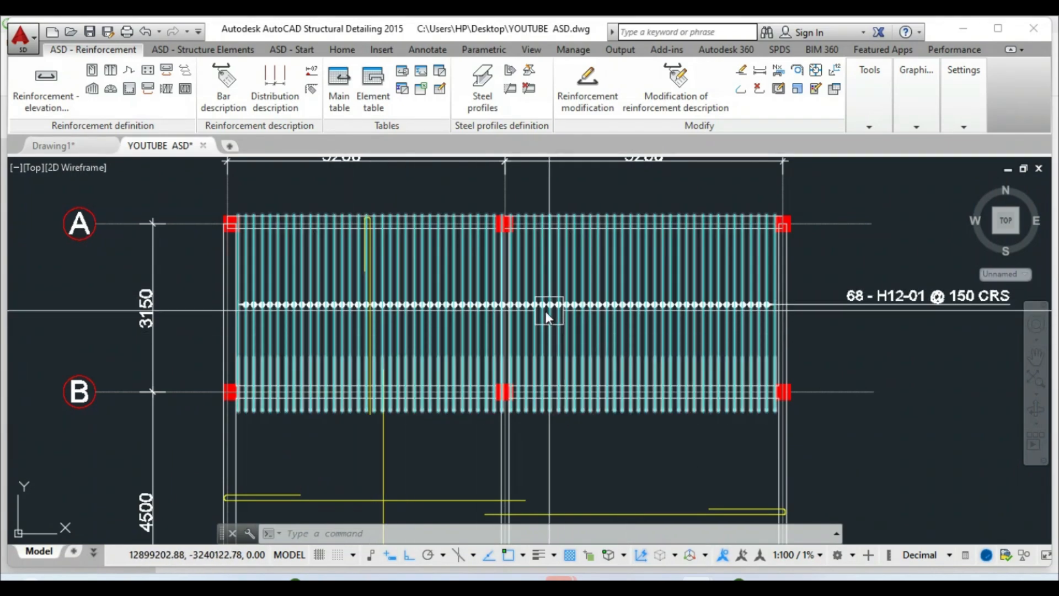
scroll(546, 325, up, 2)
scroll(488, 312, up, 4)
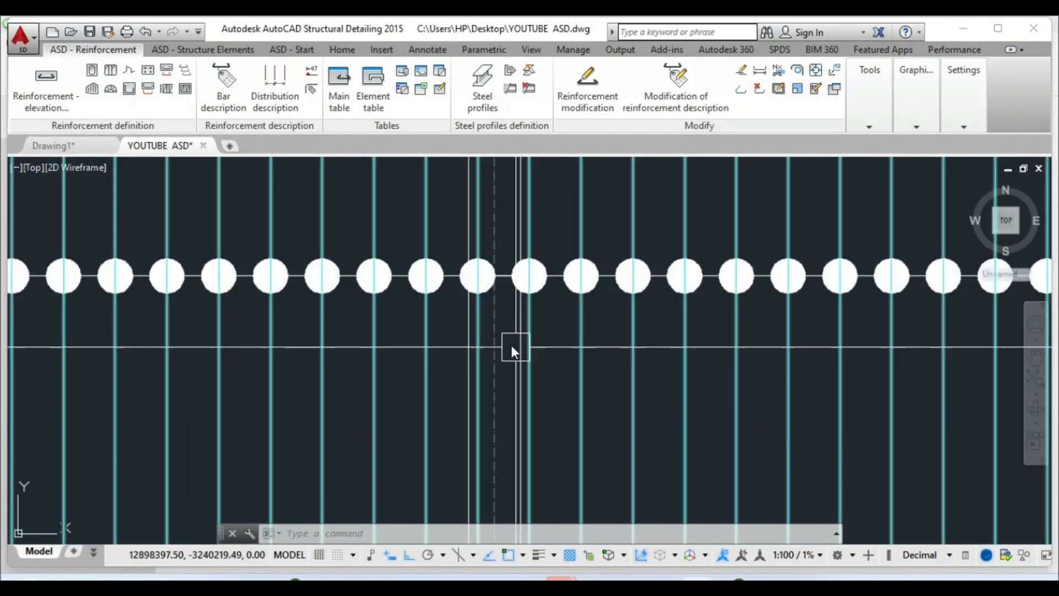
scroll(467, 303, up, 2)
scroll(474, 331, down, 8)
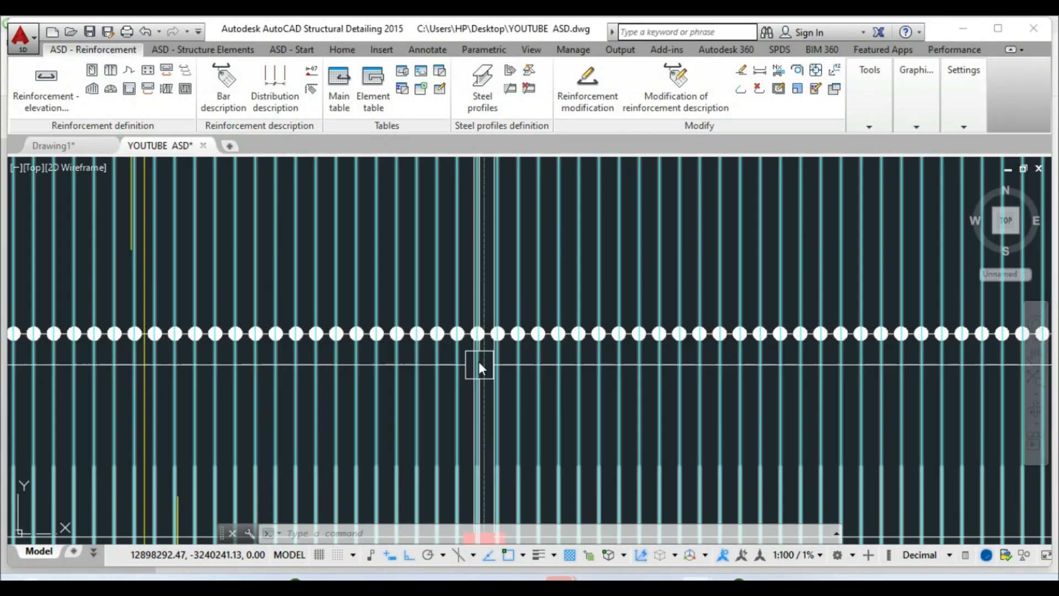
scroll(496, 342, up, 5)
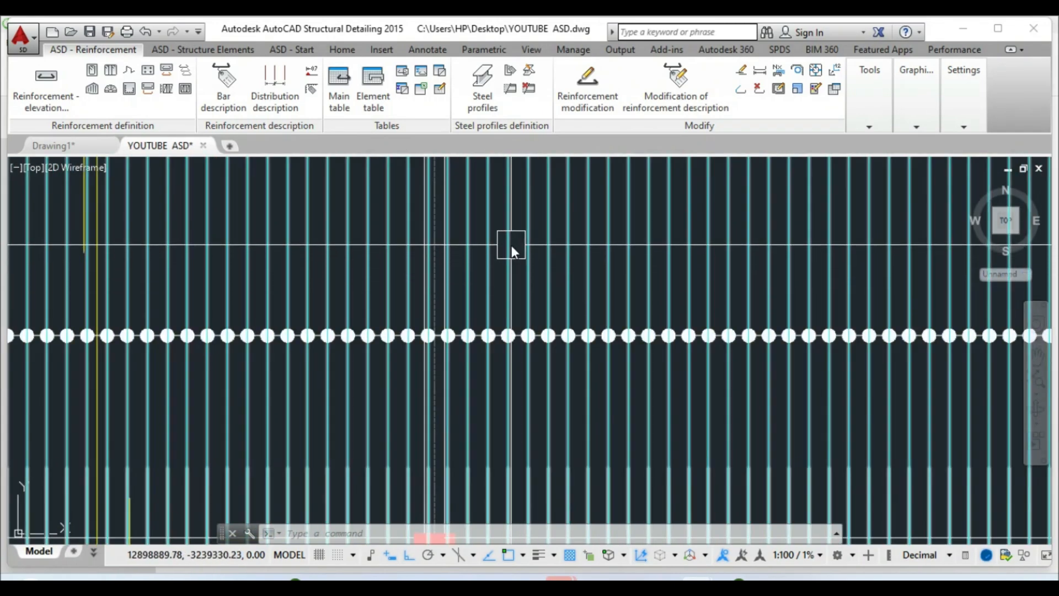
Open the distribution for modification, cancel the bar deletion, and reselect its label
click(508, 244)
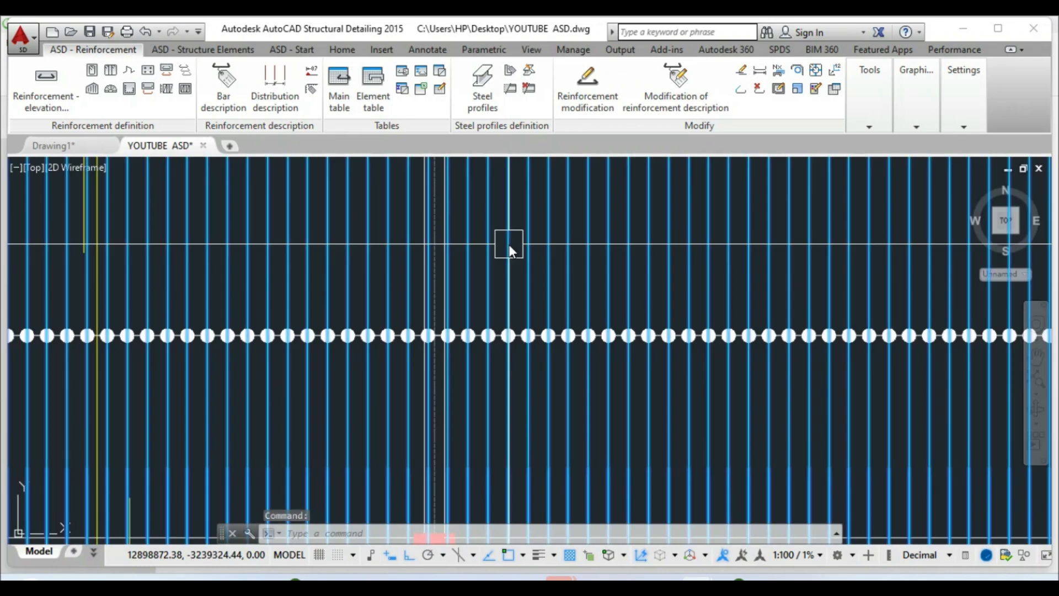
right_click(509, 243)
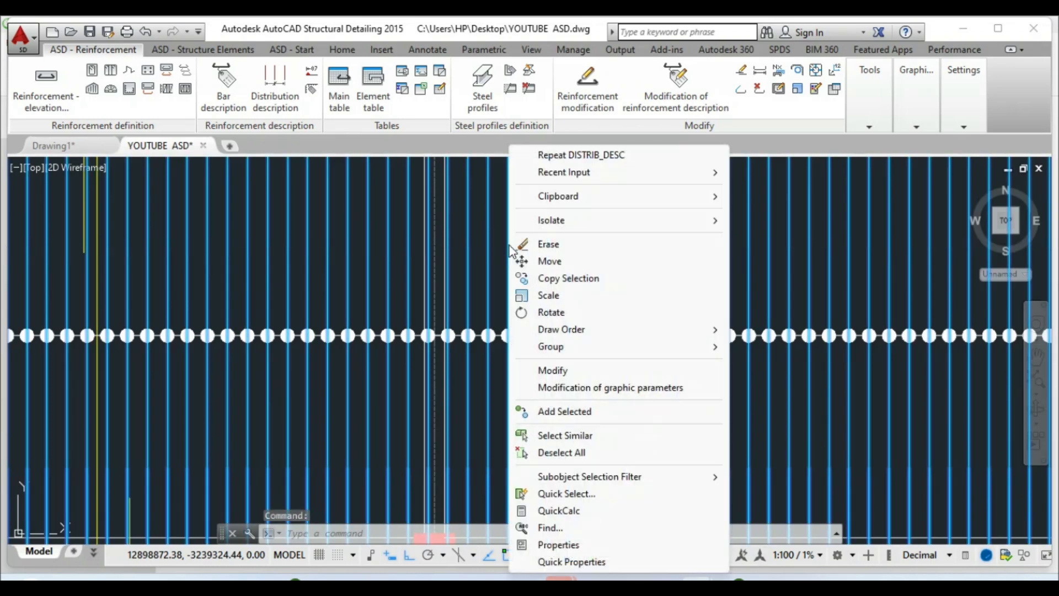
click(546, 368)
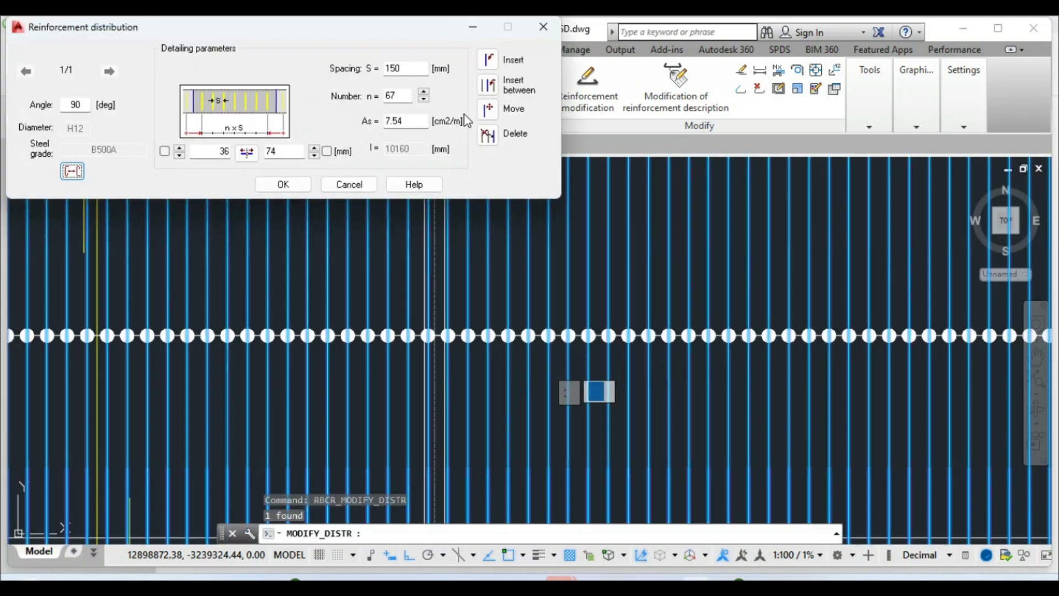
click(486, 134)
scroll(419, 326, up, 5)
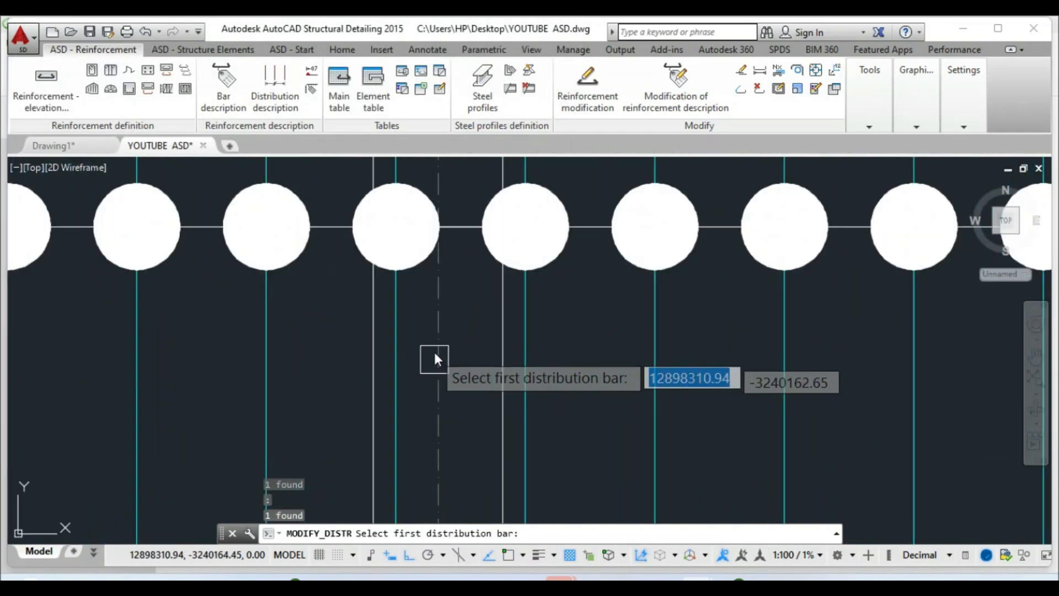
scroll(409, 311, down, 10)
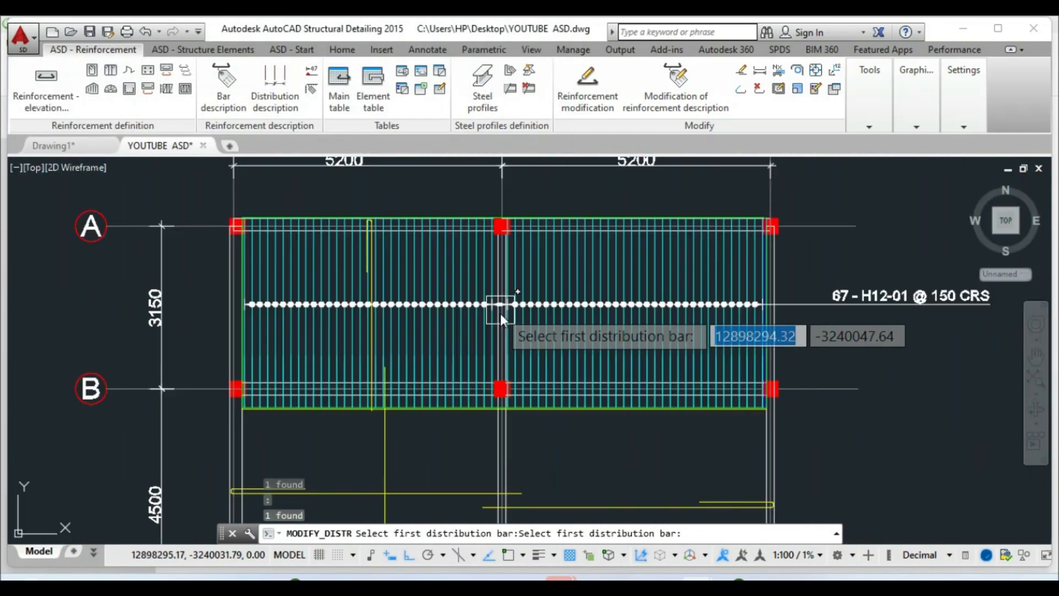
key(Escape)
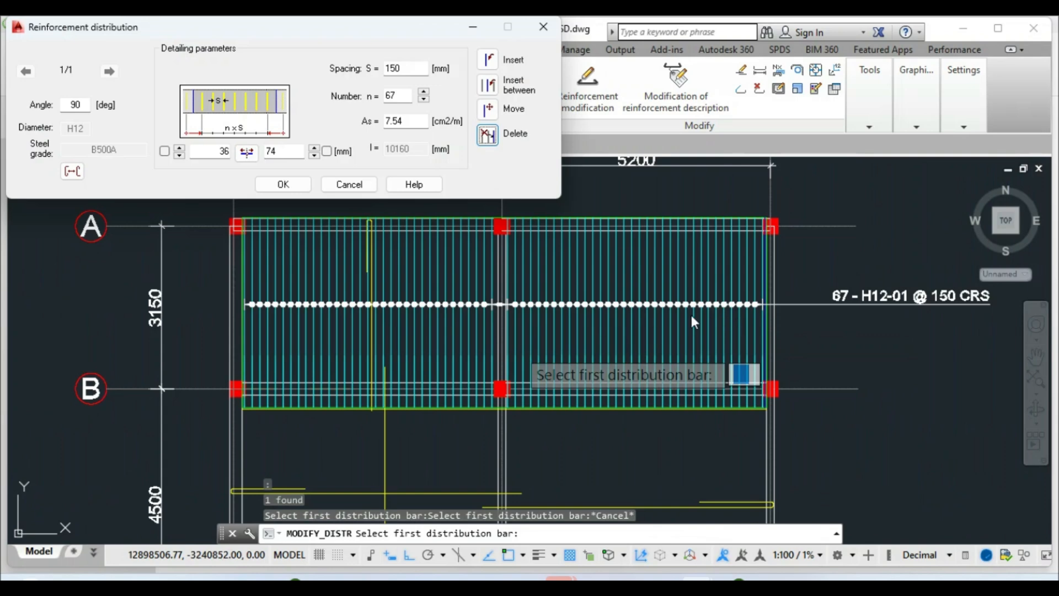
key(Escape)
scroll(407, 310, down, 3)
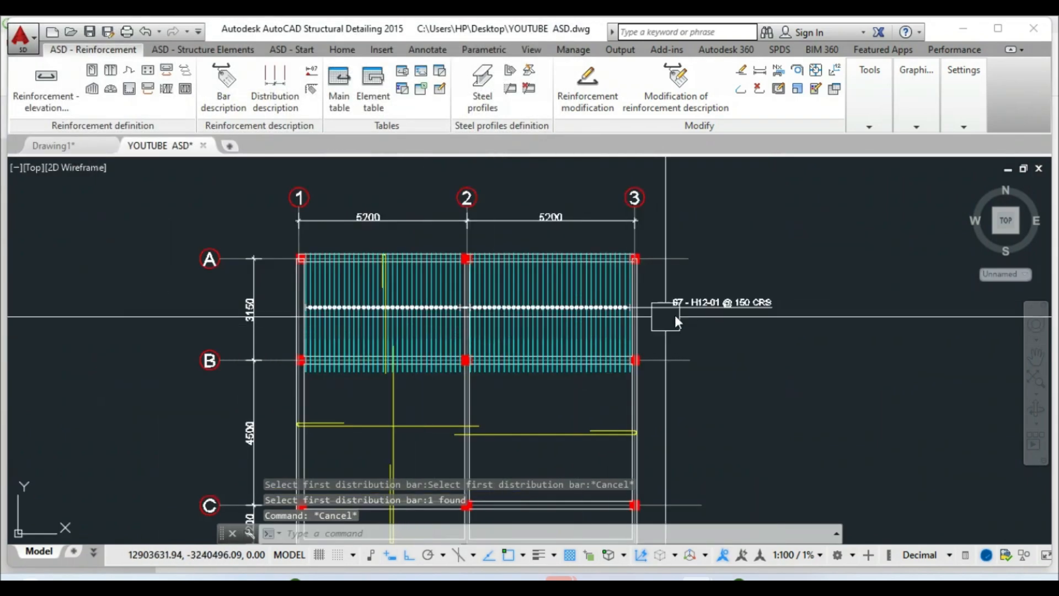
scroll(645, 320, up, 4)
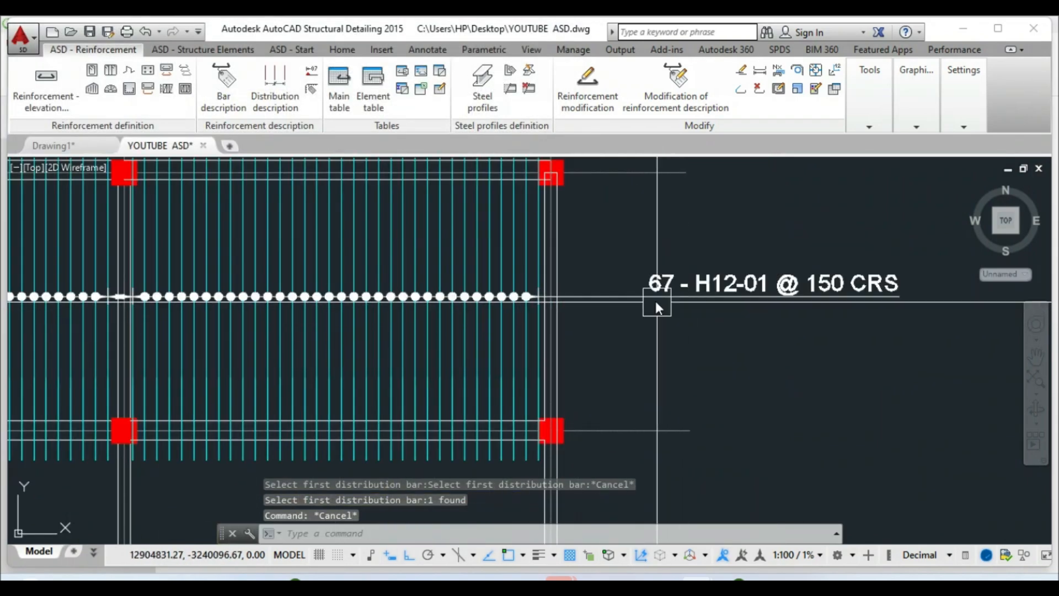
click(613, 303)
right_click(614, 302)
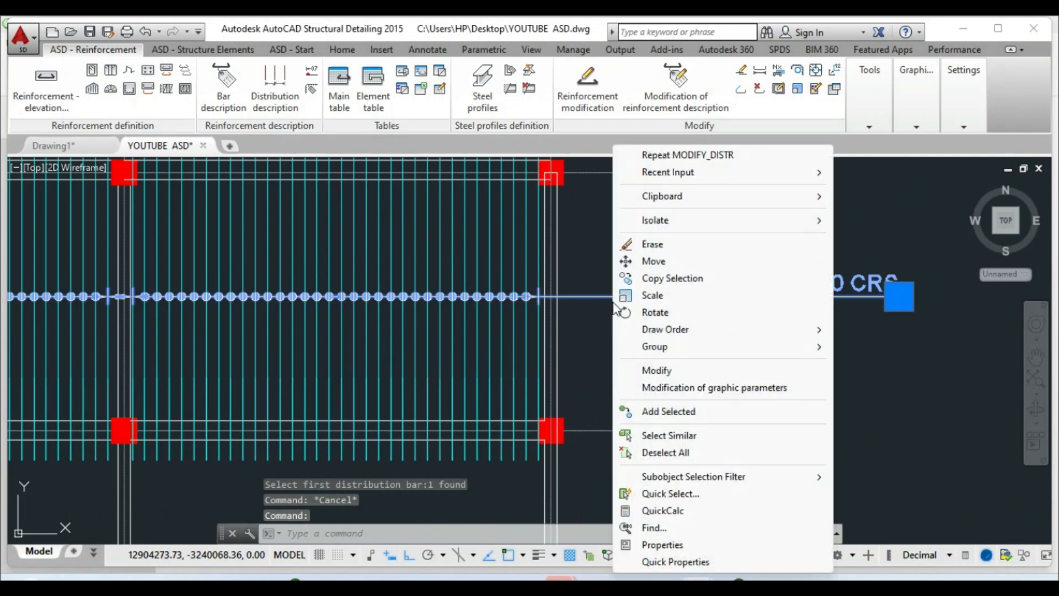
Turn on spacing dimensions in the bar distribution's description style and apply it
click(651, 371)
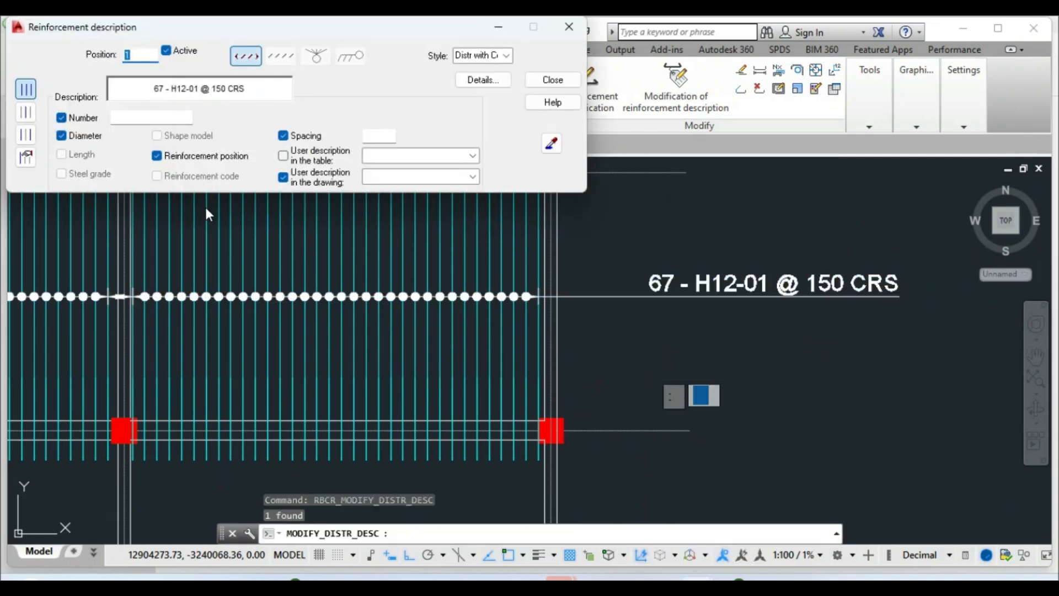
click(482, 81)
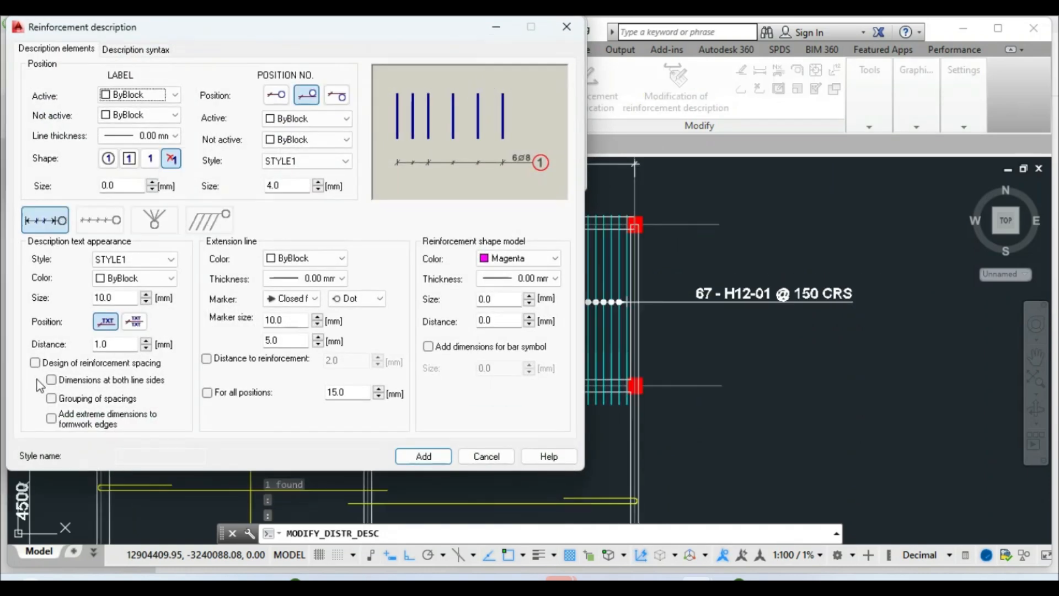
click(35, 363)
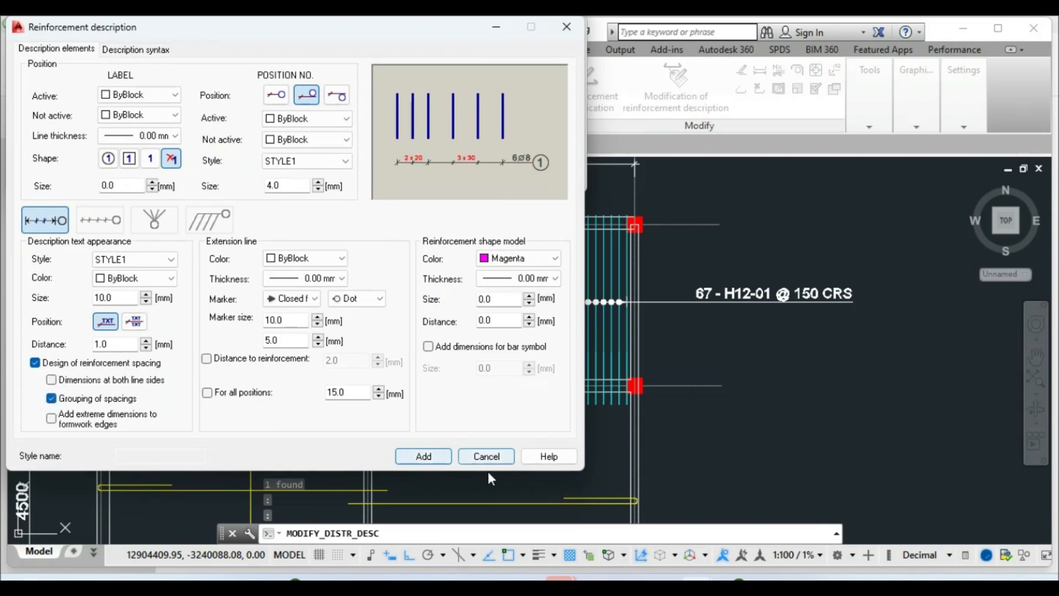
click(429, 459)
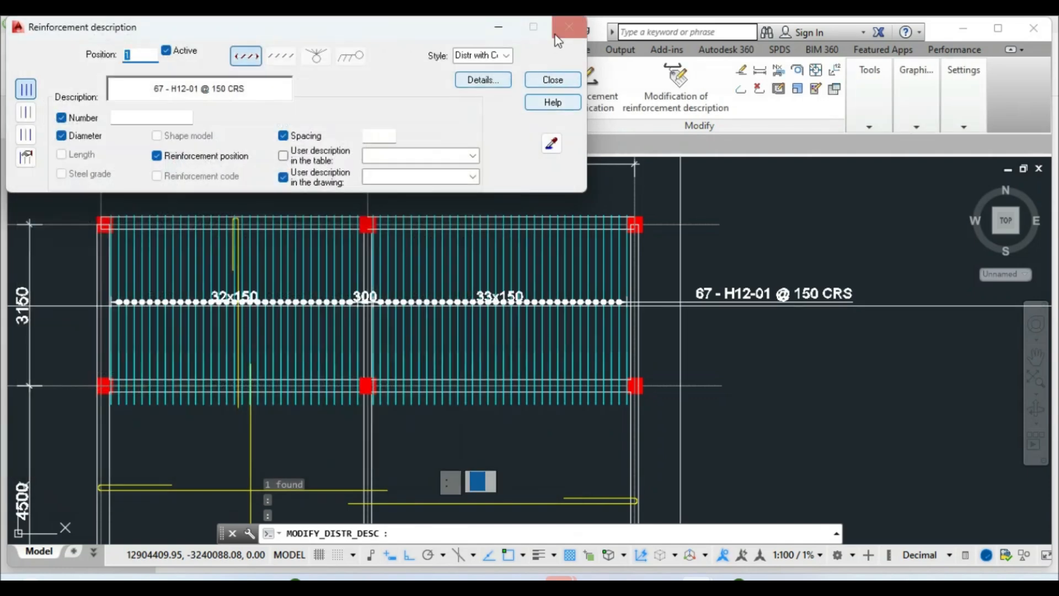
click(556, 34)
Zoom in and out to review the 32x150, 300 and 33x150 spacing dimensions
scroll(226, 300, up, 6)
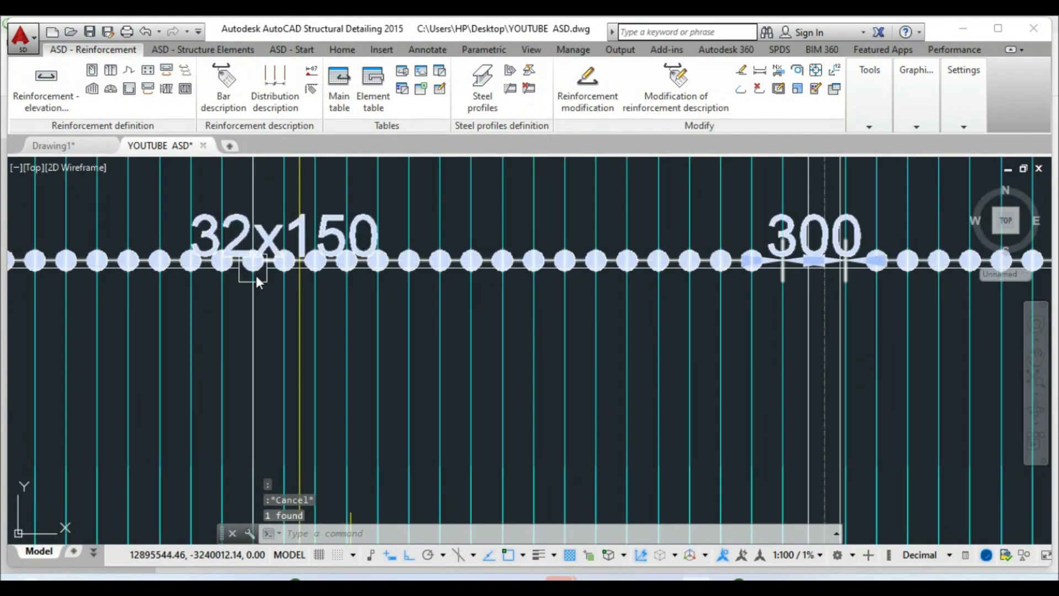
scroll(342, 253, down, 4)
scroll(426, 321, down, 4)
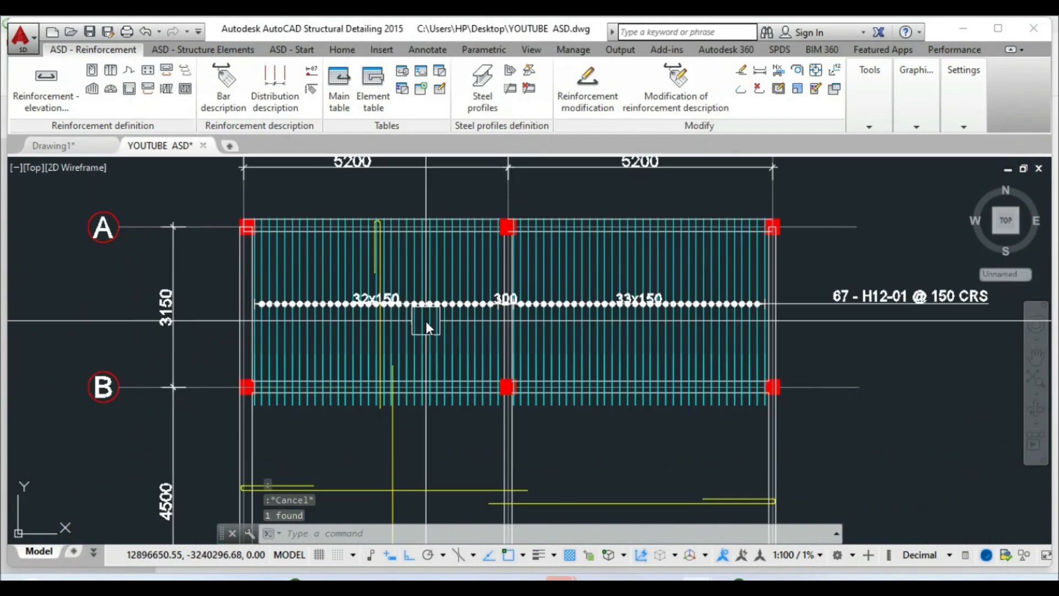
scroll(709, 316, up, 4)
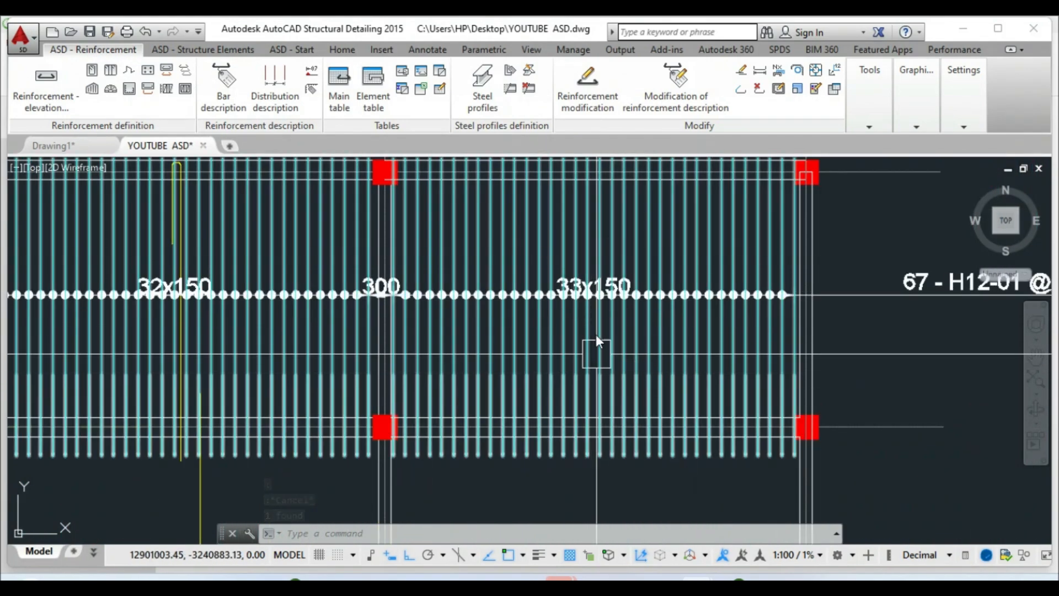
scroll(696, 328, down, 4)
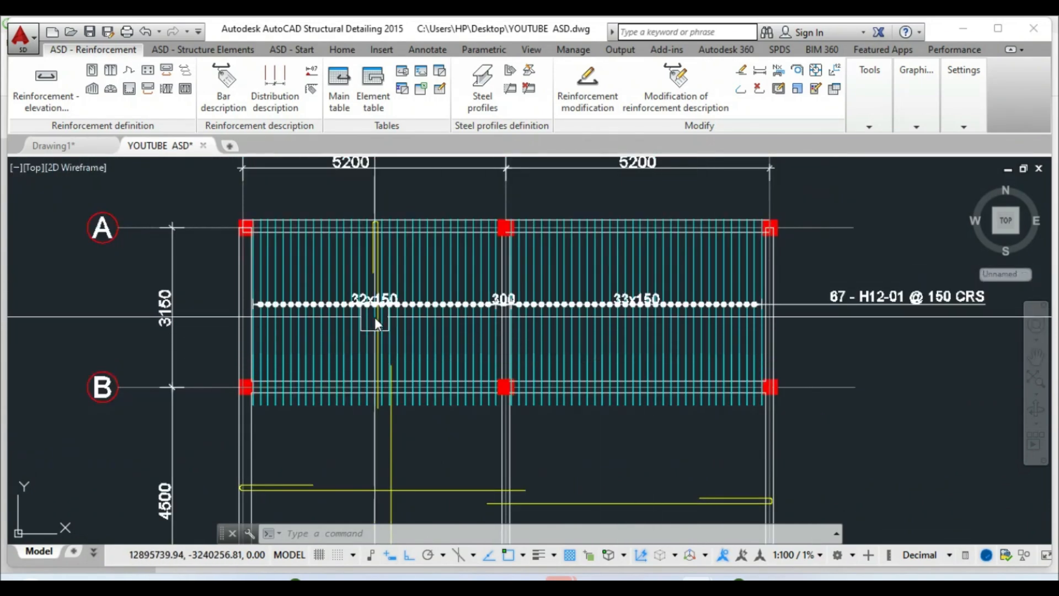
scroll(364, 308, up, 4)
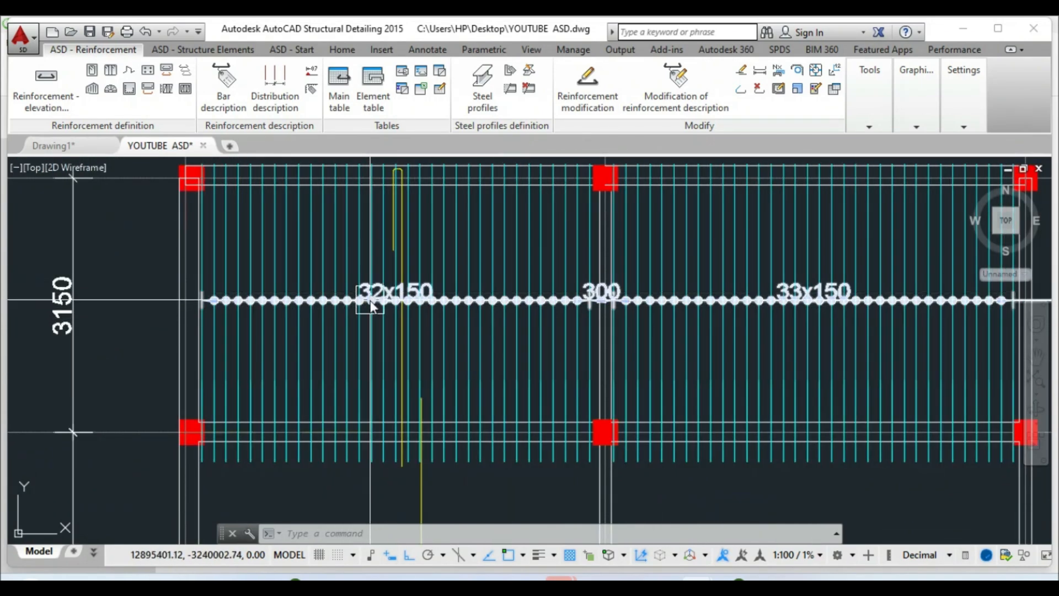
scroll(366, 305, up, 3)
scroll(370, 306, down, 2)
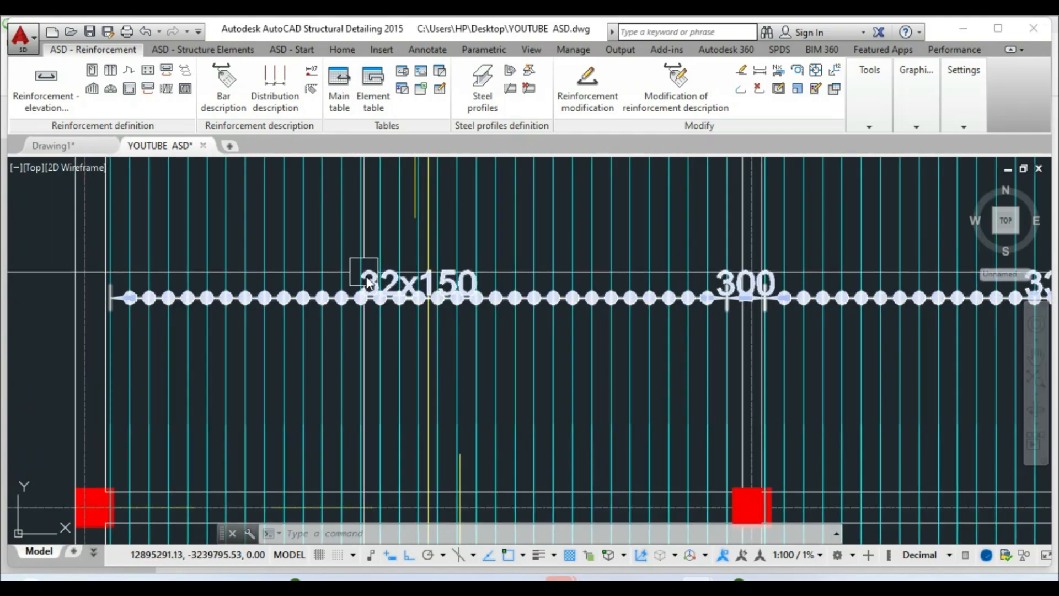
scroll(400, 302, down, 2)
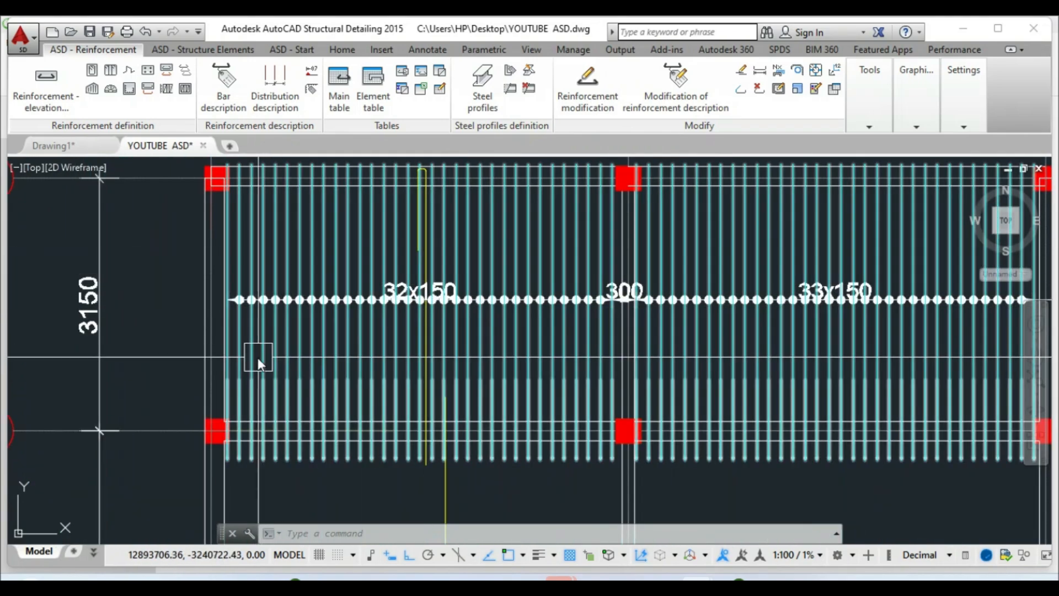
scroll(407, 307, up, 2)
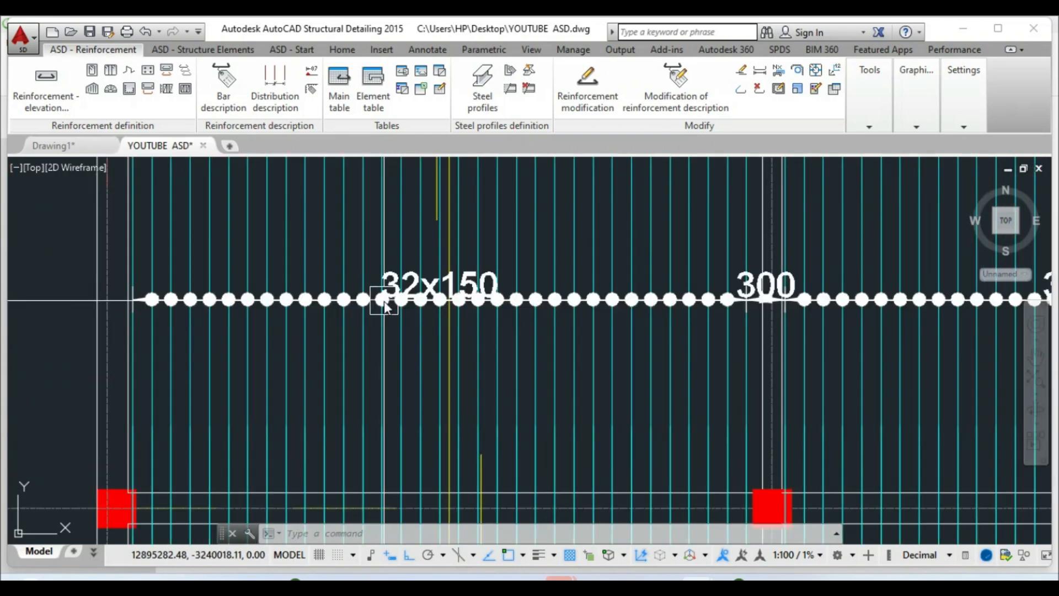
scroll(397, 318, down, 1)
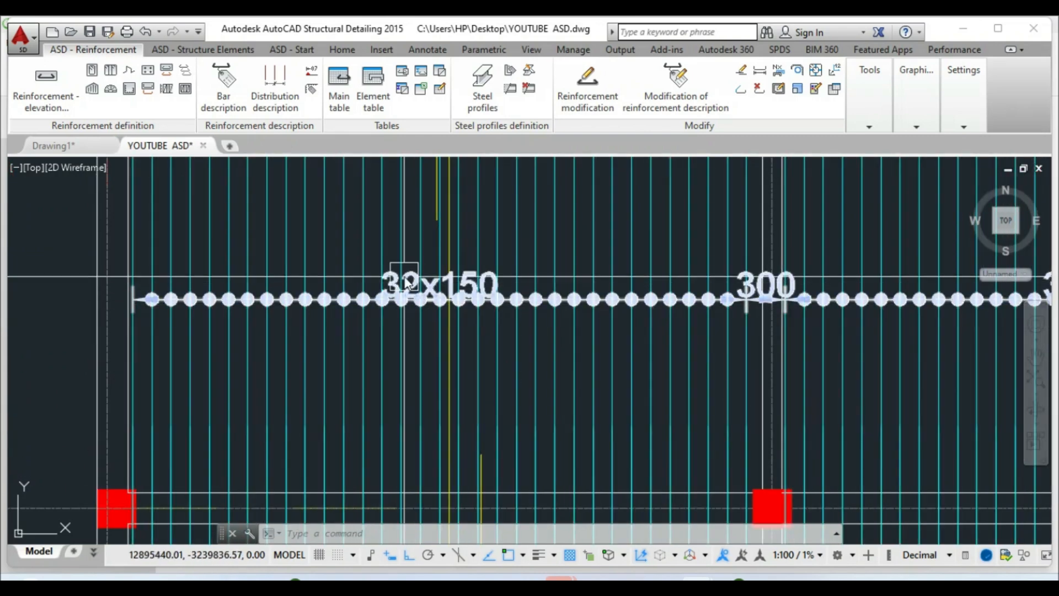
scroll(527, 328, down, 2)
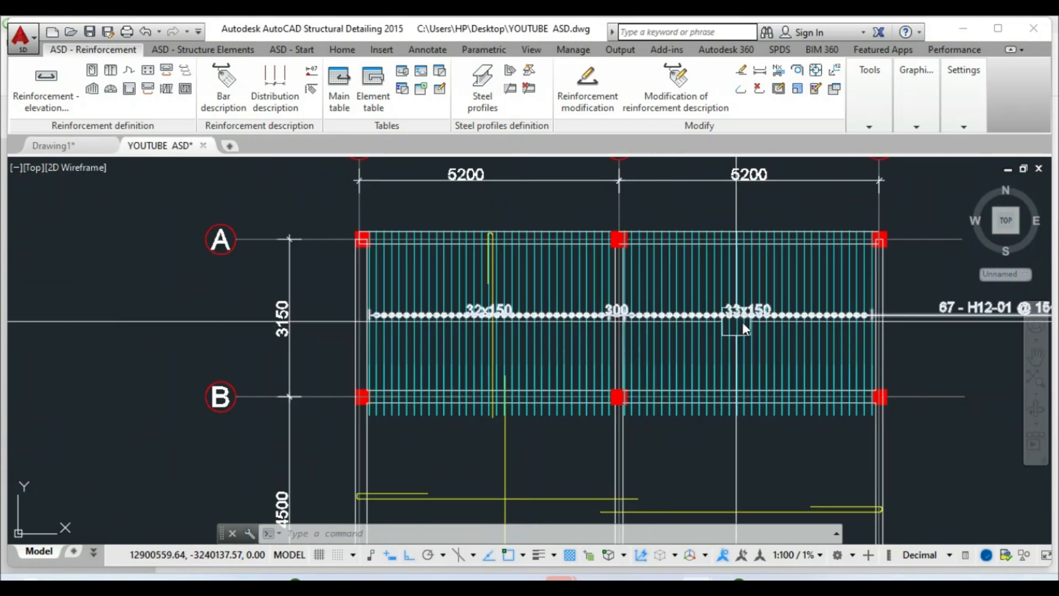
scroll(783, 323, up, 2)
scroll(613, 346, down, 4)
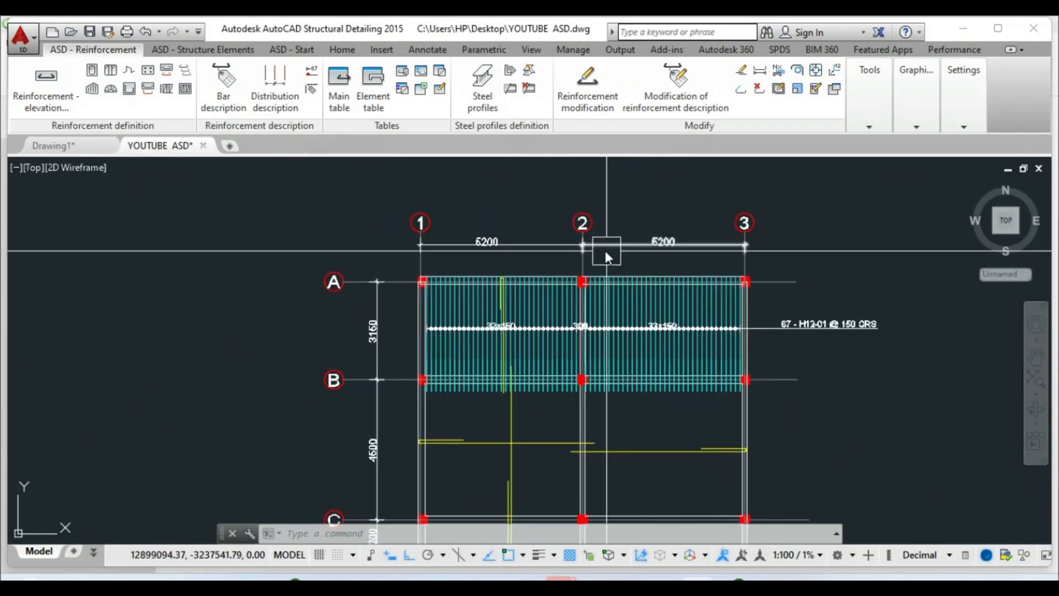
scroll(697, 336, up, 4)
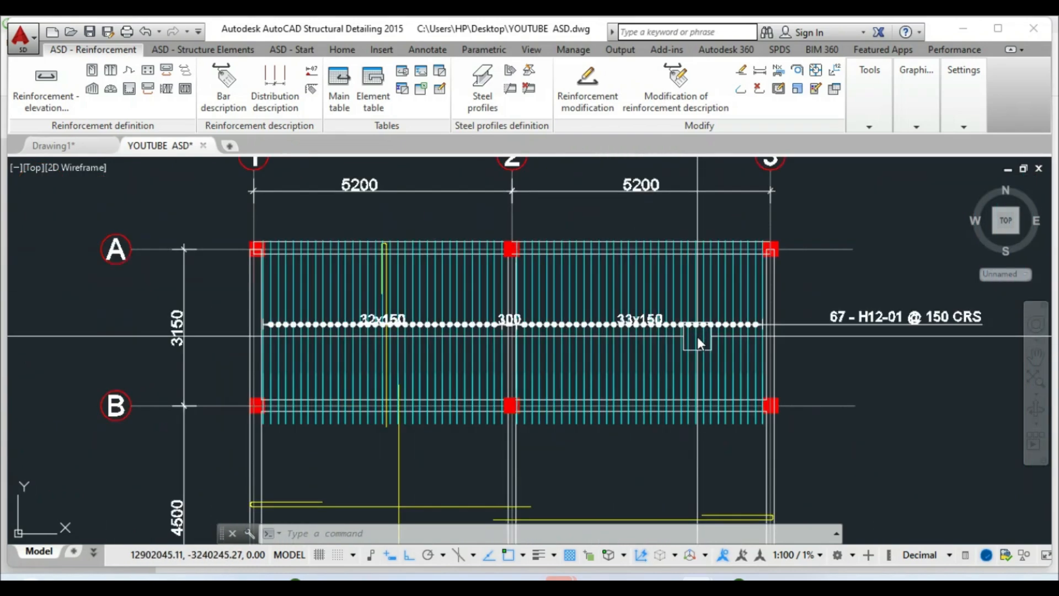
scroll(651, 339, down, 2)
scroll(421, 369, down, 6)
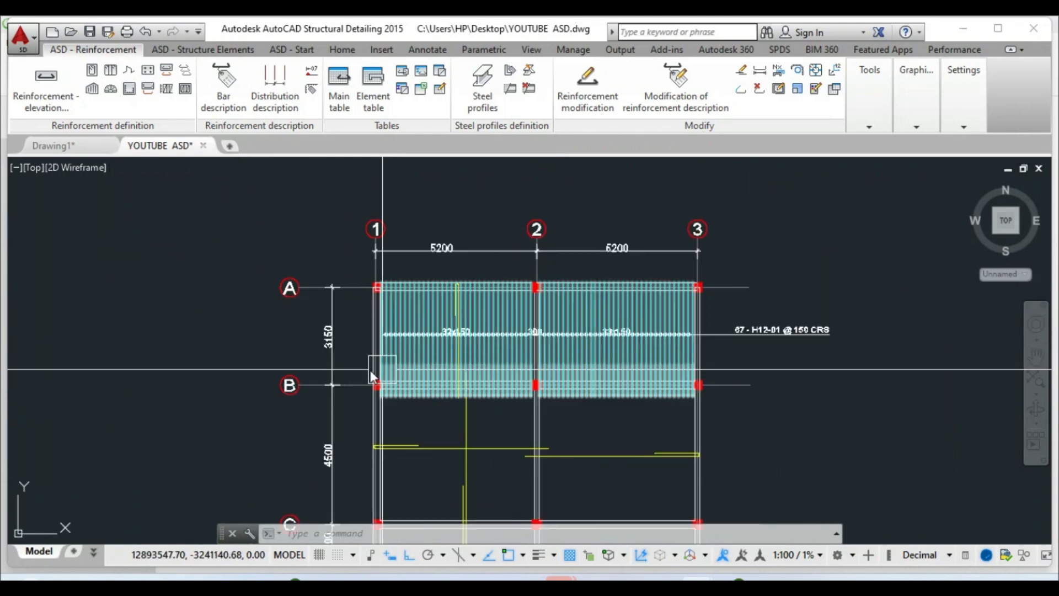
scroll(456, 317, up, 5)
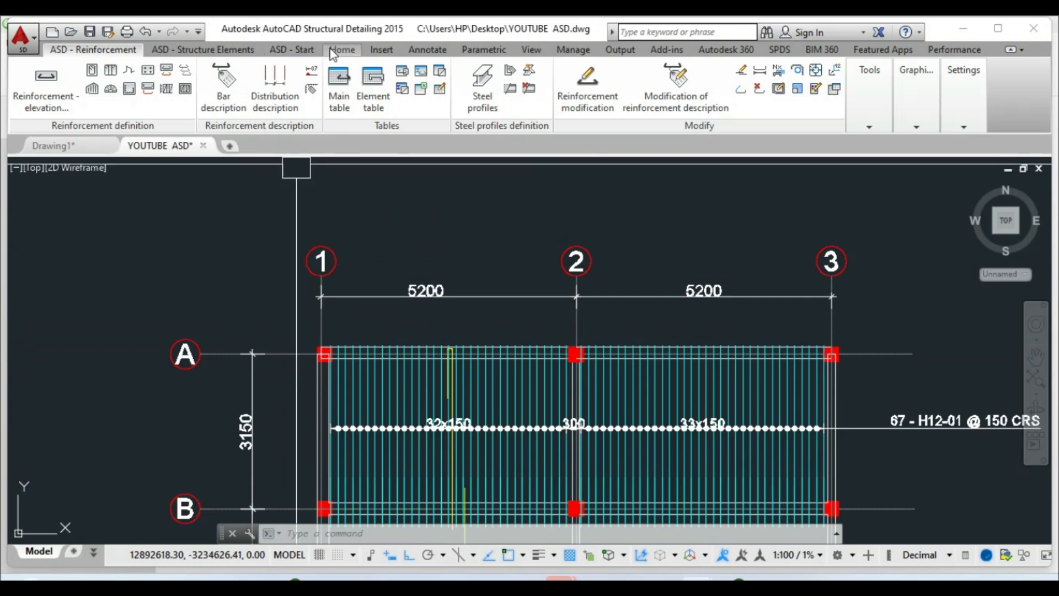
click(342, 50)
Copy grid number 1 to just below its bubble
click(199, 92)
scroll(309, 257, up, 4)
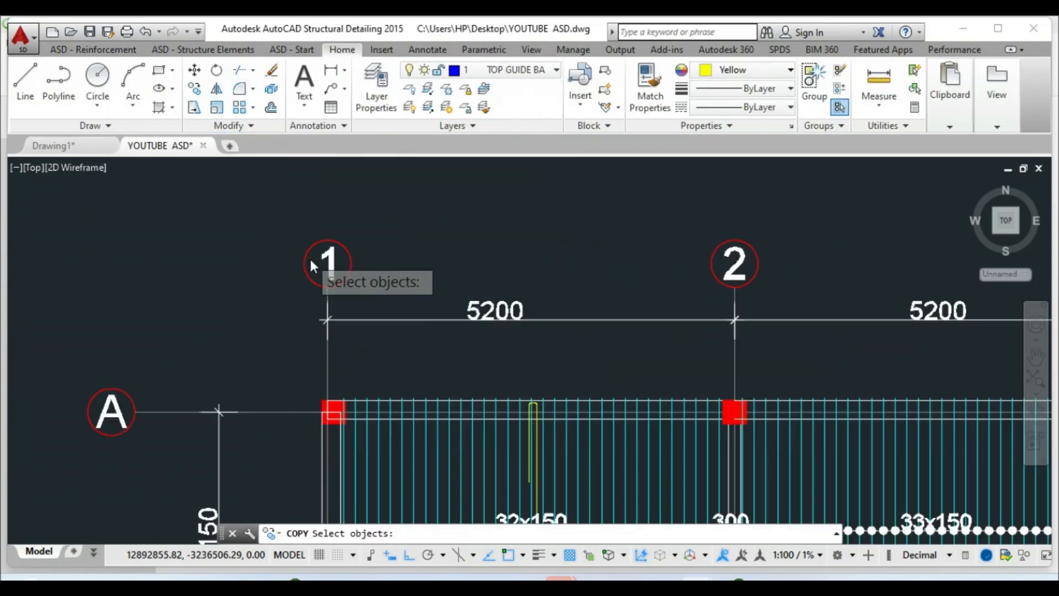
click(342, 265)
key(Return)
click(342, 266)
scroll(297, 245, down, 6)
scroll(361, 331, up, 2)
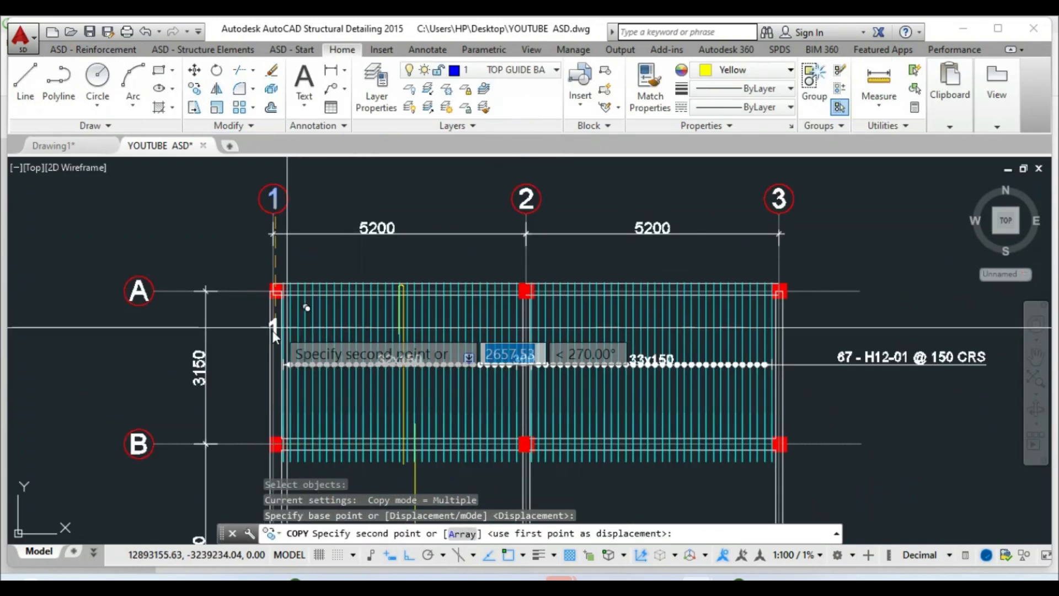
click(261, 261)
right_click(262, 261)
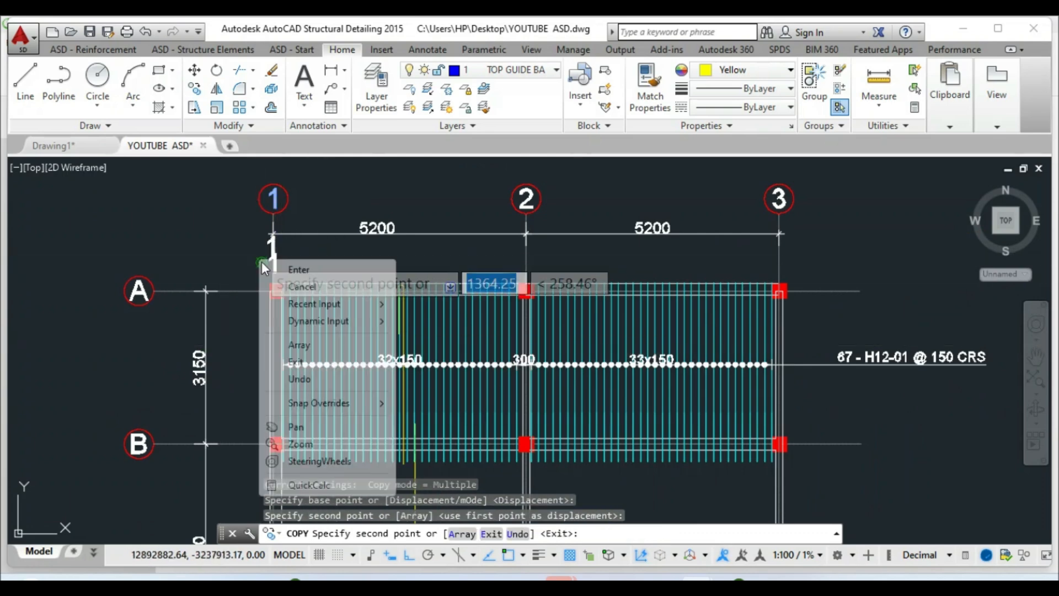
click(271, 268)
Set the copied number 1's text height to 150 in Properties
scroll(266, 245, up, 4)
click(273, 242)
right_click(274, 242)
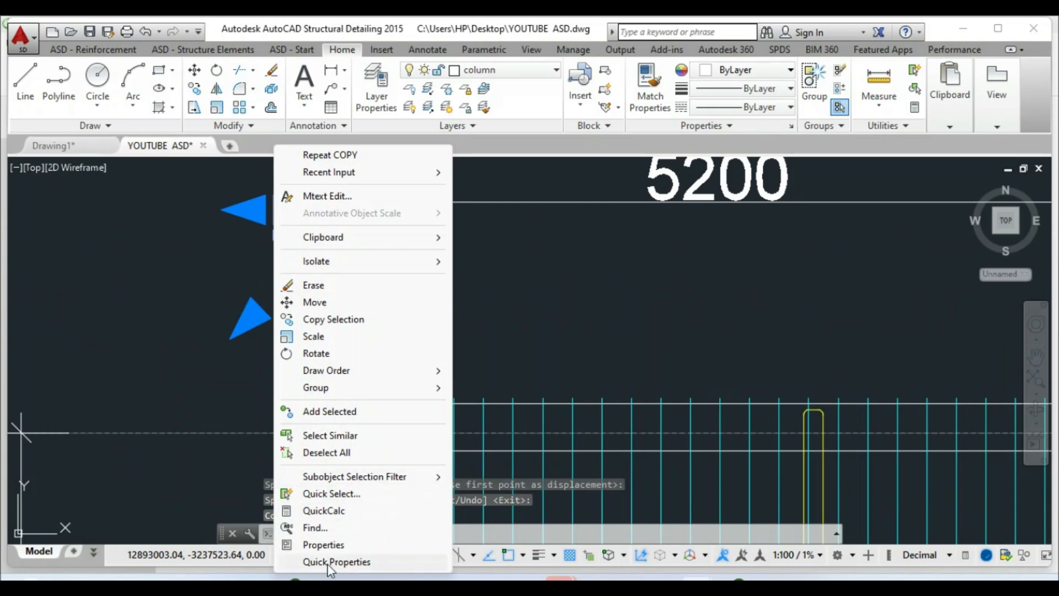
click(325, 545)
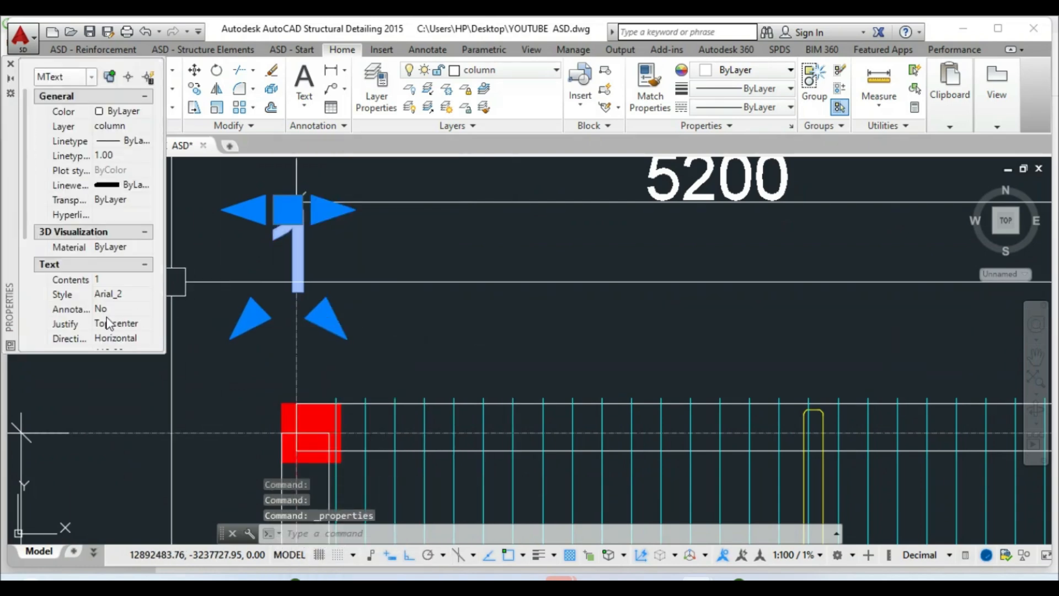
scroll(126, 321, down, 3)
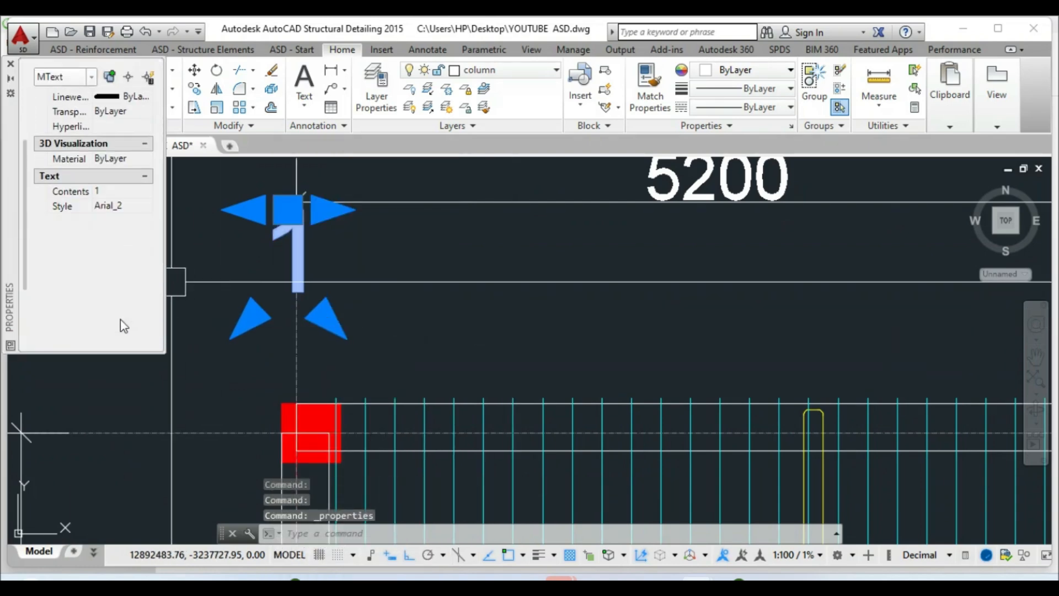
click(118, 265)
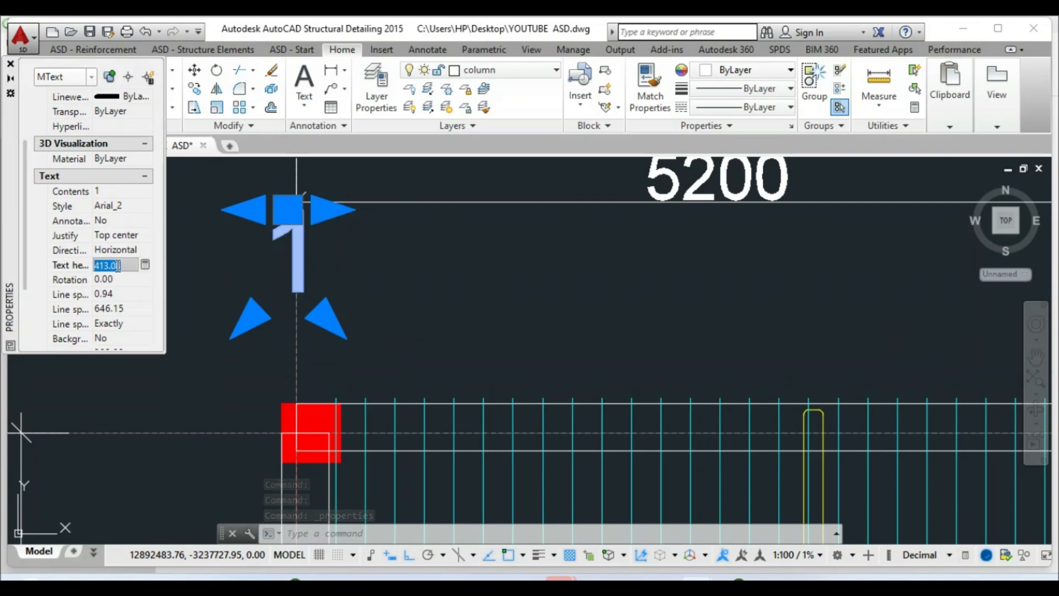
text(150)
key(Return)
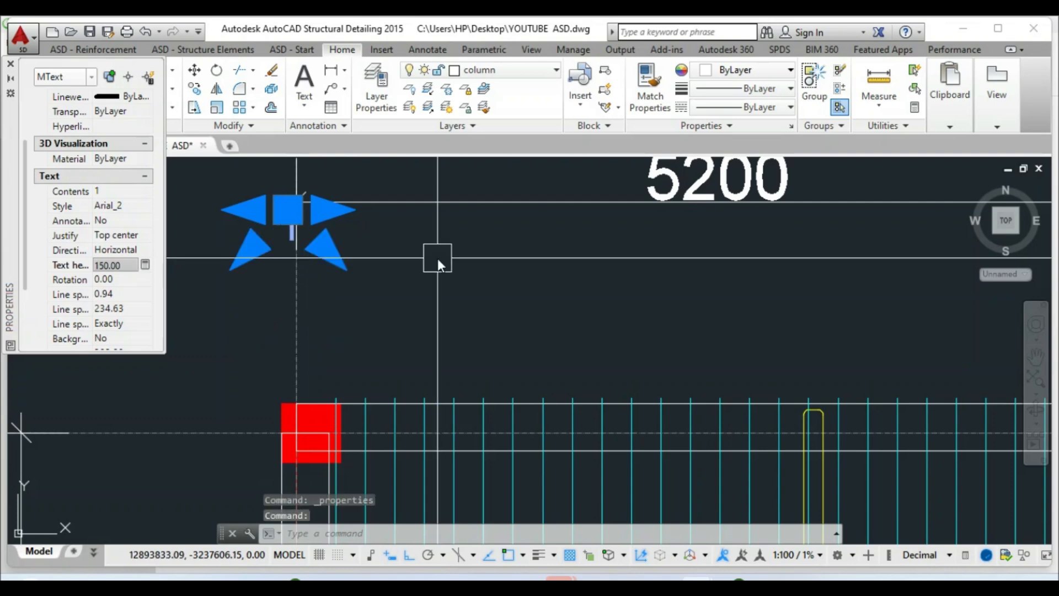
scroll(441, 296, down, 1)
scroll(419, 298, down, 1)
key(Escape)
scroll(364, 265, up, 2)
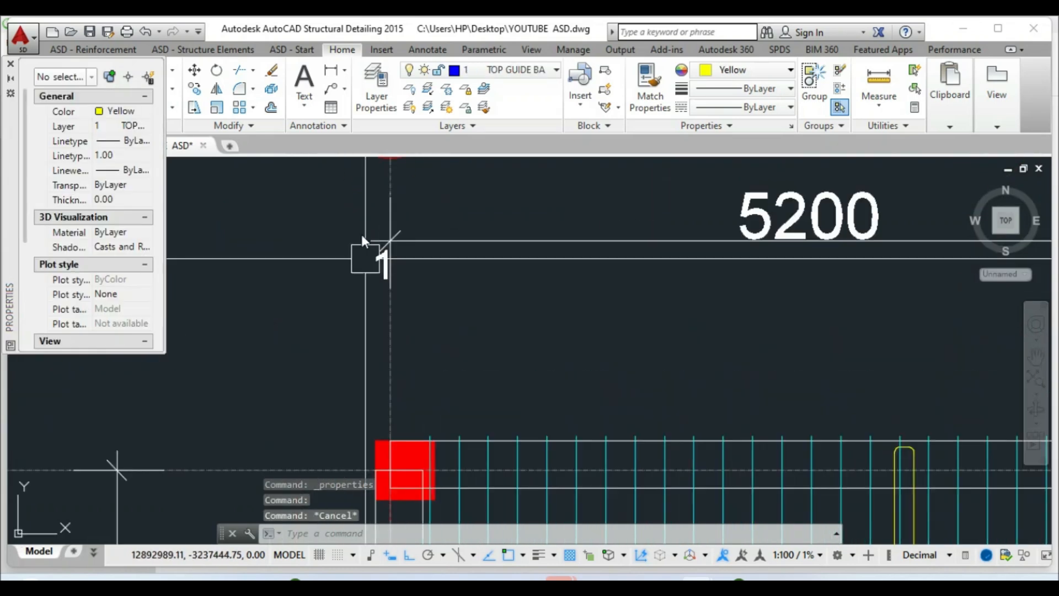
Move the small 1 lower and match its properties to the magenta dimension text
click(194, 71)
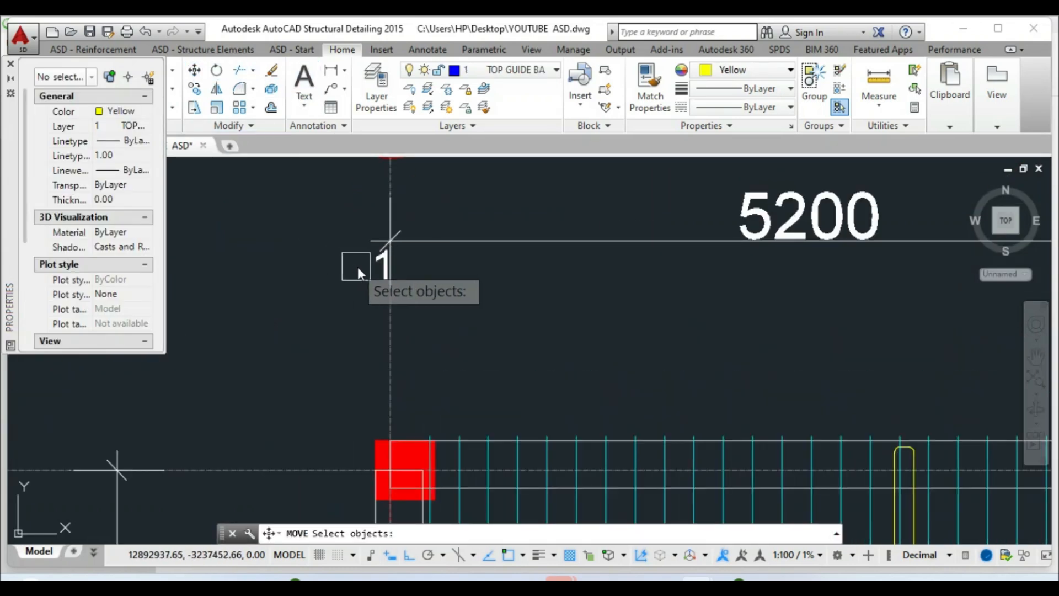
click(373, 268)
key(Return)
click(373, 263)
key(F3)
click(368, 314)
key(Escape)
scroll(355, 290, down, 3)
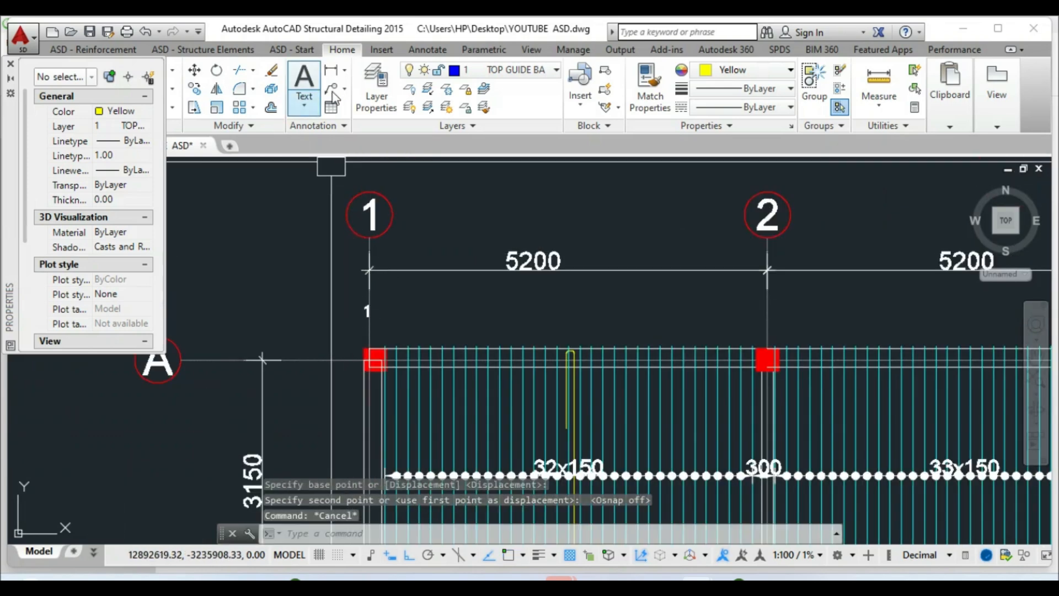
click(649, 83)
click(395, 229)
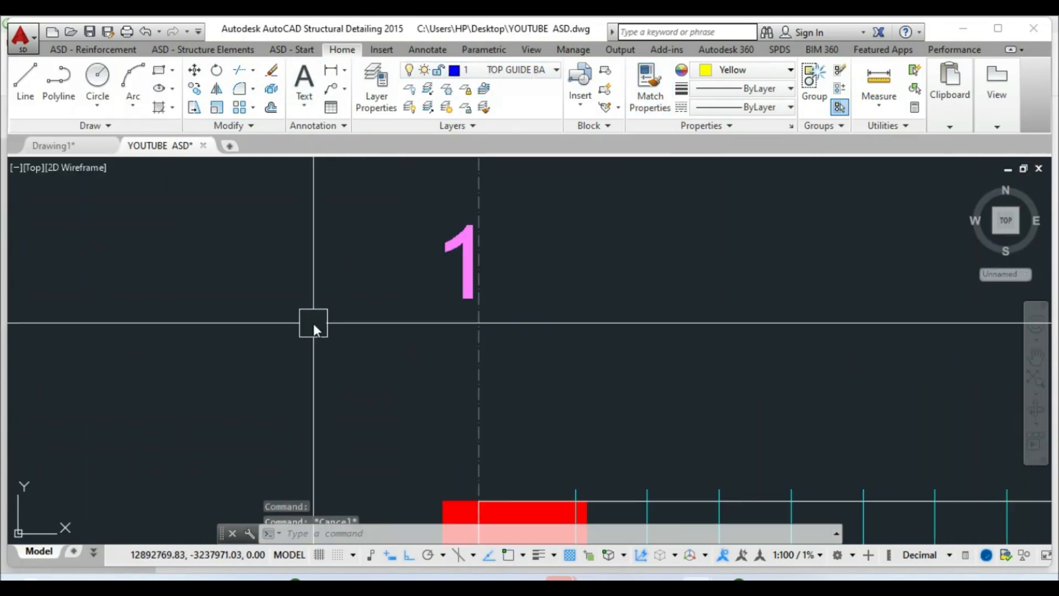
scroll(347, 326, down, 5)
key(Escape)
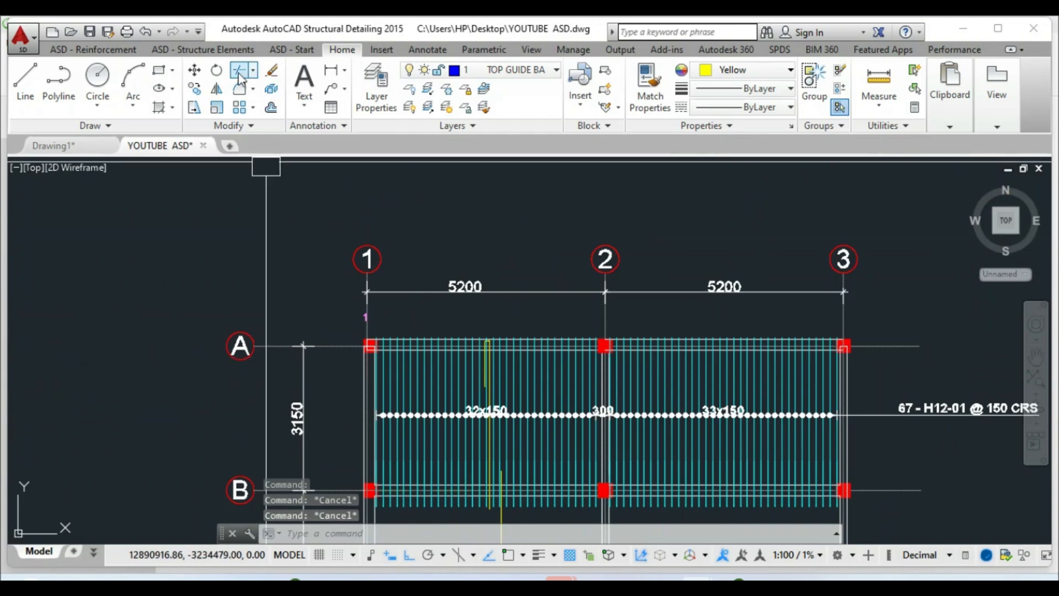
Move the small 1 onto the first span's 32x150 dimension label
click(193, 71)
scroll(353, 309, up, 5)
click(412, 394)
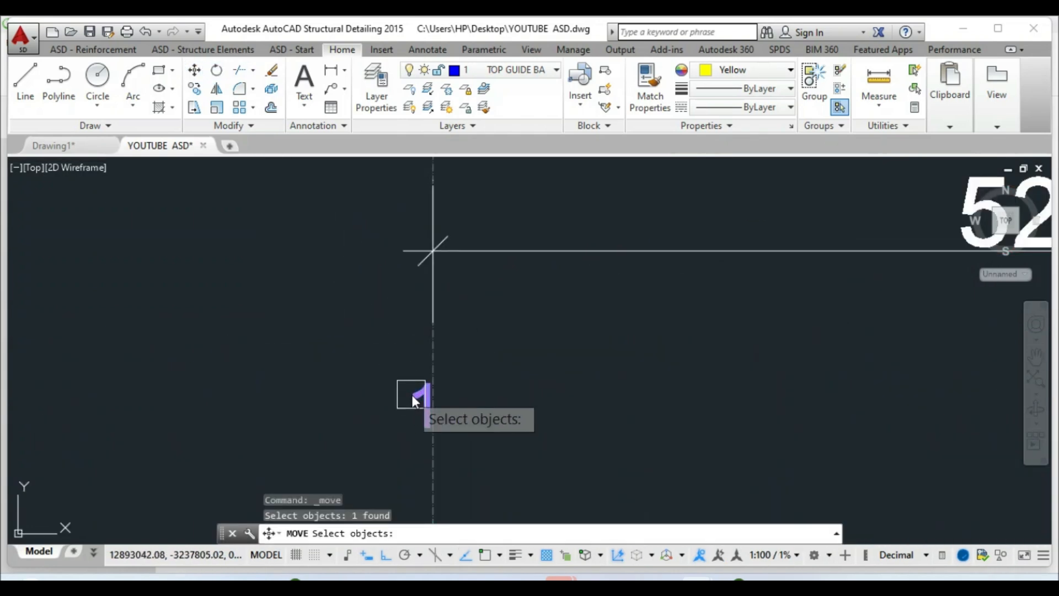
key(Return)
click(424, 386)
scroll(424, 386, down, 4)
scroll(469, 353, up, 4)
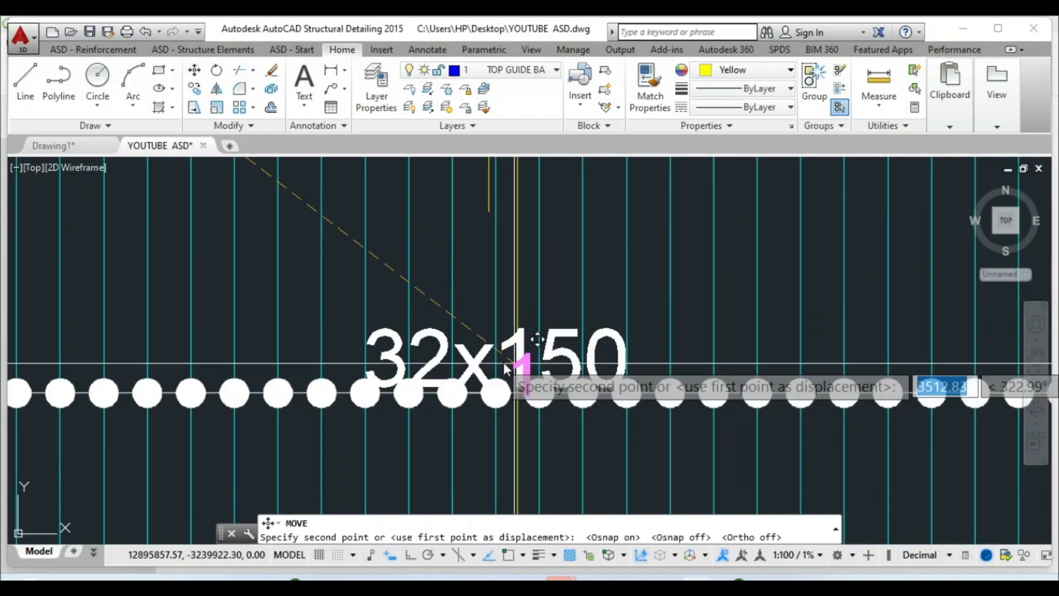
key(Escape)
scroll(434, 352, up, 2)
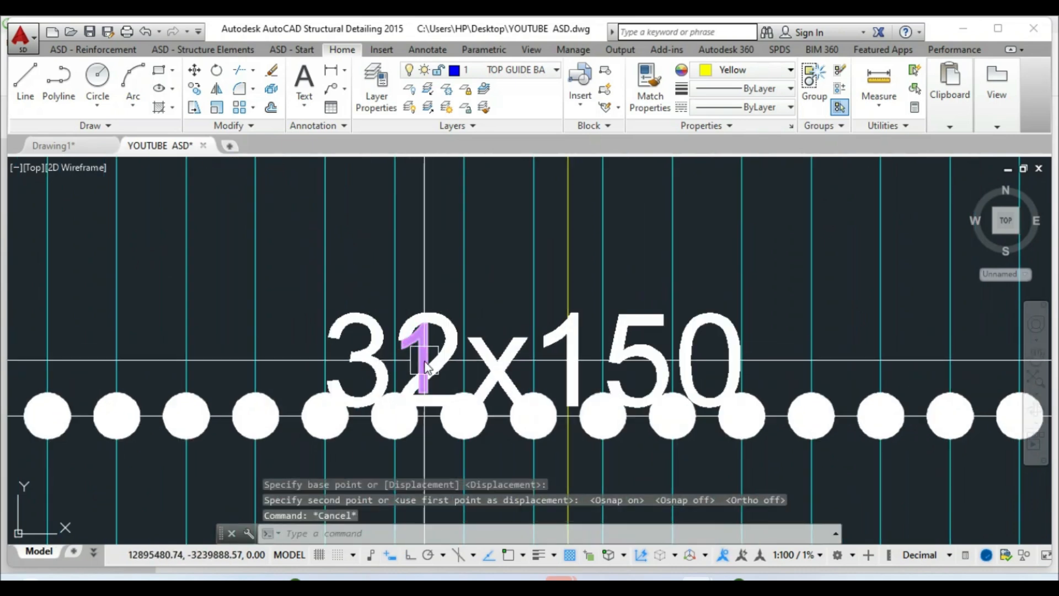
Change the small label's text to 33
click(415, 343)
double_click(414, 343)
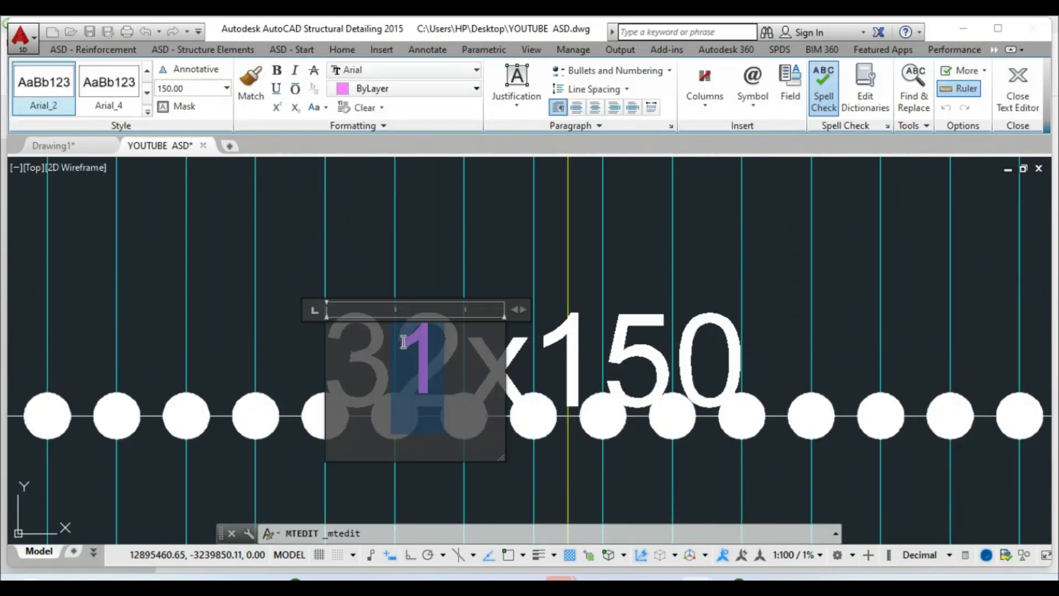
text(33)
key(Escape)
scroll(411, 331, down, 5)
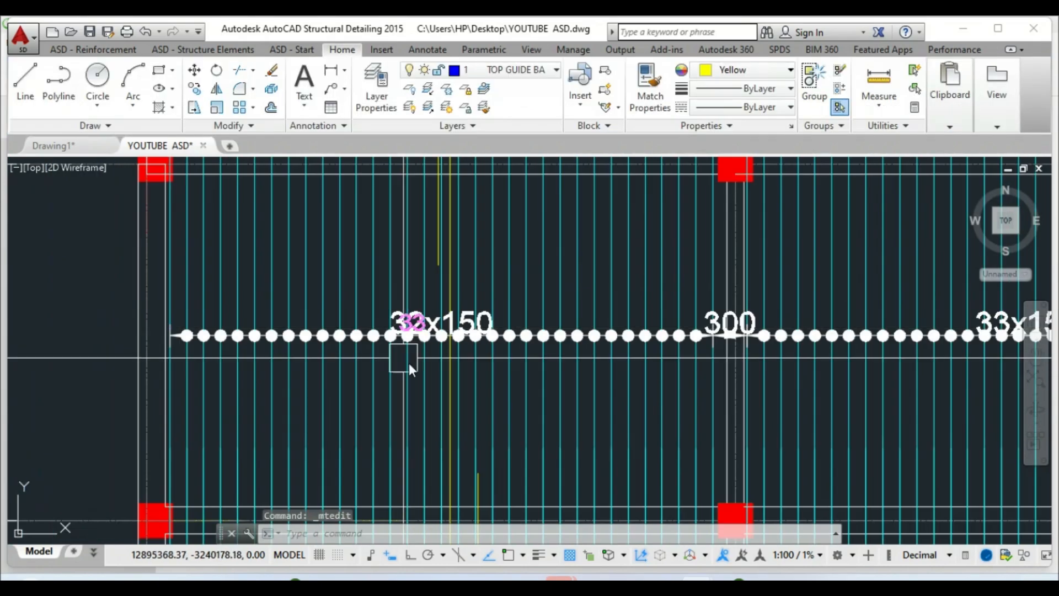
Copy the 33 label onto the second span's 33x150 dimension text
click(196, 89)
click(411, 318)
right_click(411, 321)
click(411, 322)
scroll(407, 366, down, 4)
scroll(549, 380, up, 8)
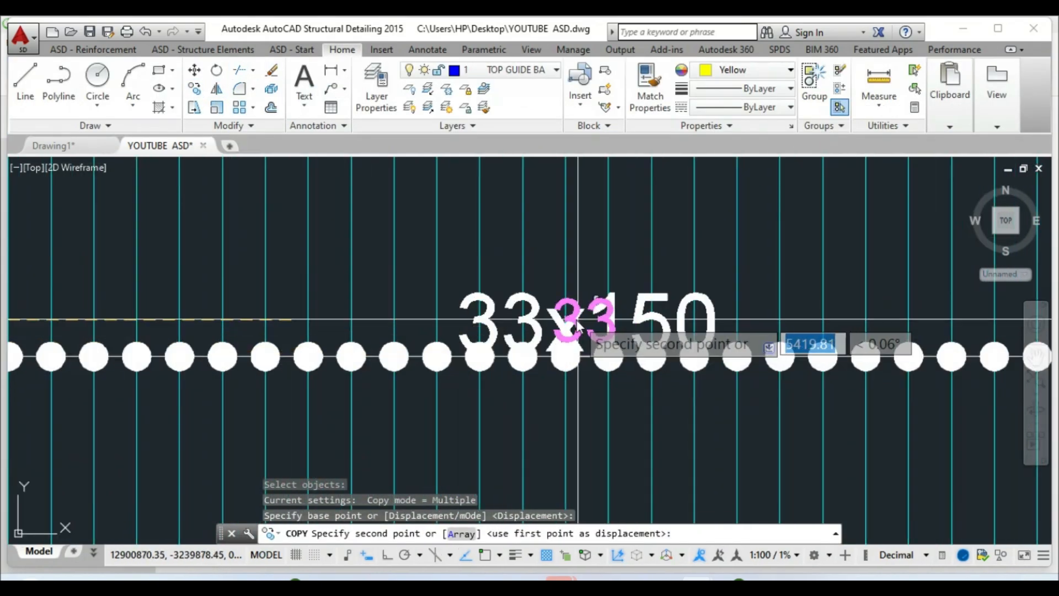
click(564, 321)
key(Return)
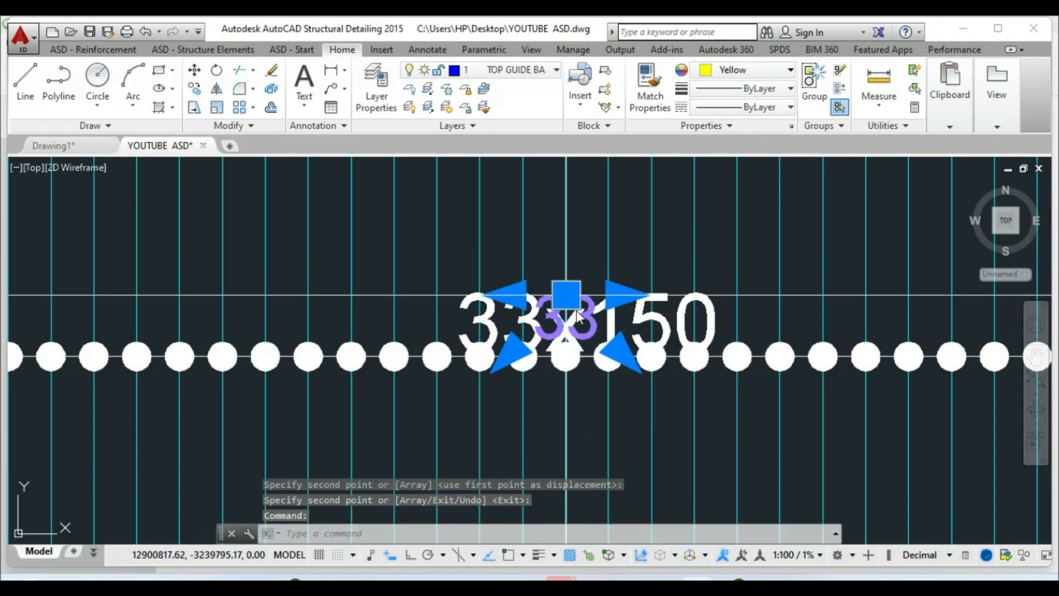
Edit the copied label to read 34 and zoom out
double_click(568, 320)
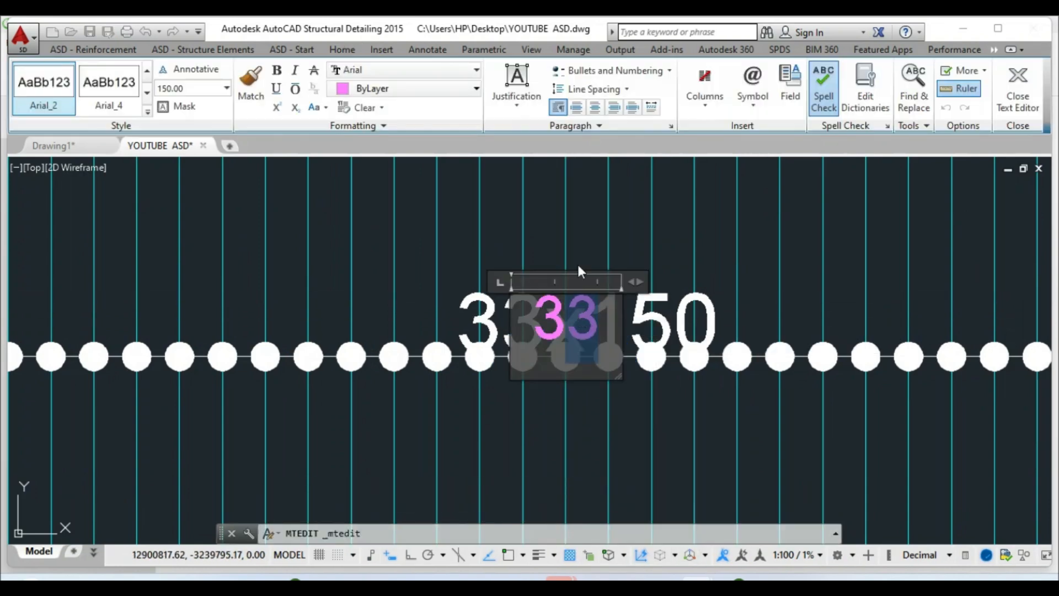
text(4)
key(Escape)
scroll(682, 343, down, 6)
scroll(344, 312, up, 5)
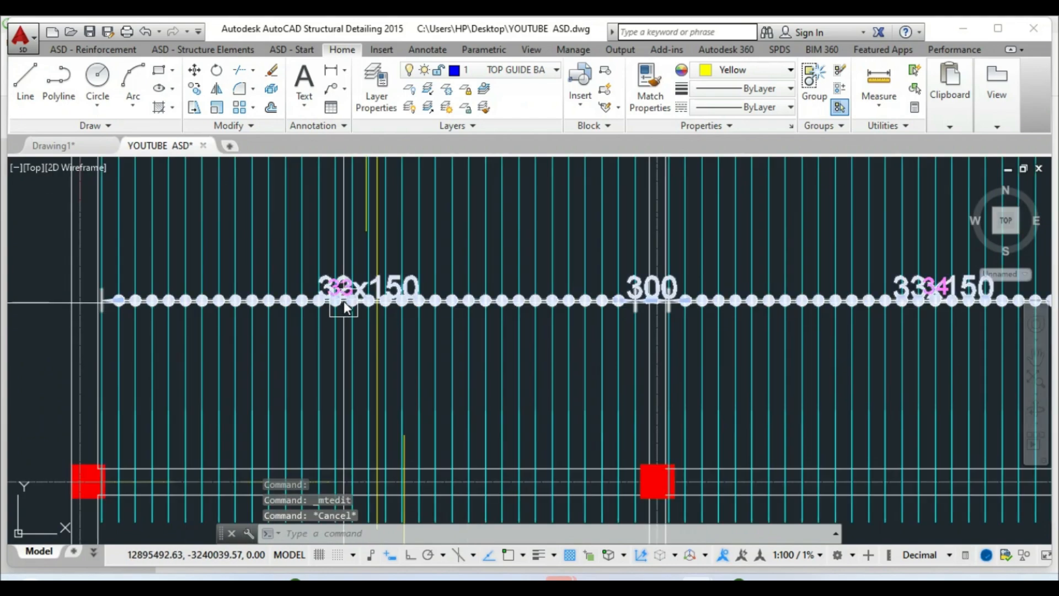
scroll(689, 313, down, 4)
scroll(776, 324, up, 6)
scroll(827, 326, down, 4)
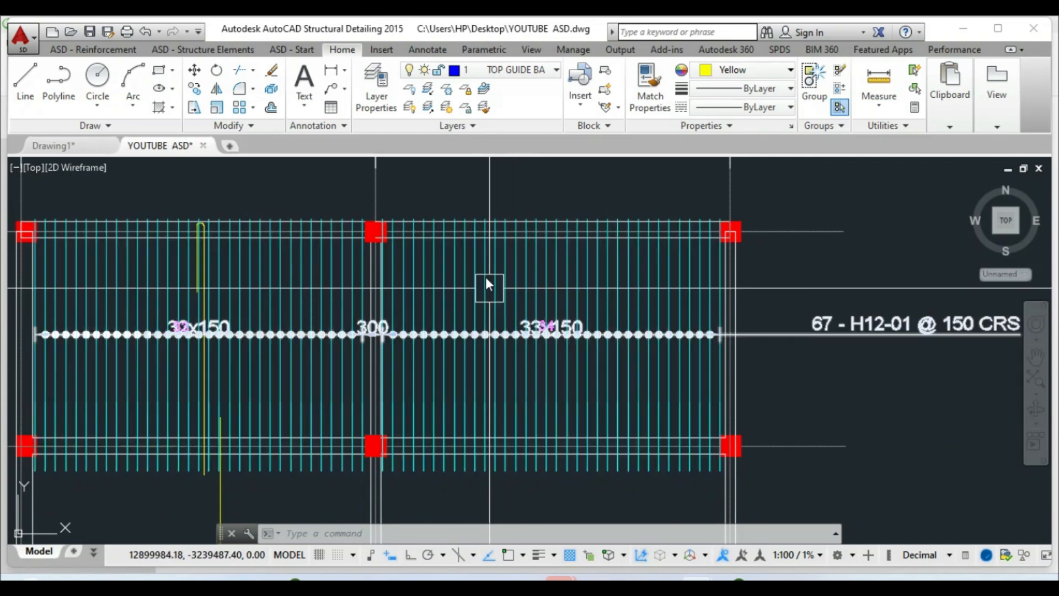
scroll(488, 279, down, 2)
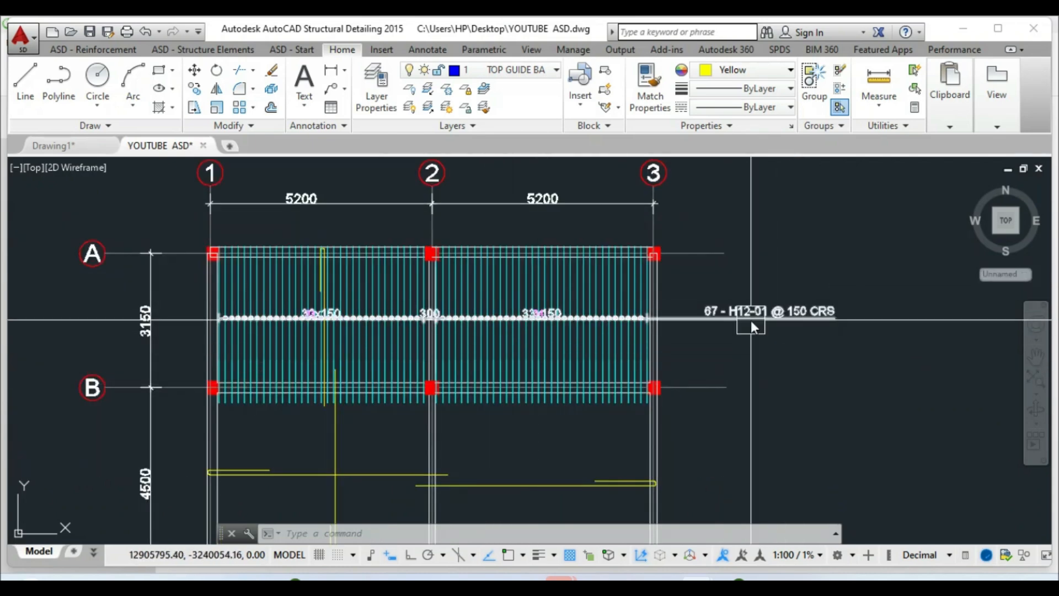
click(728, 319)
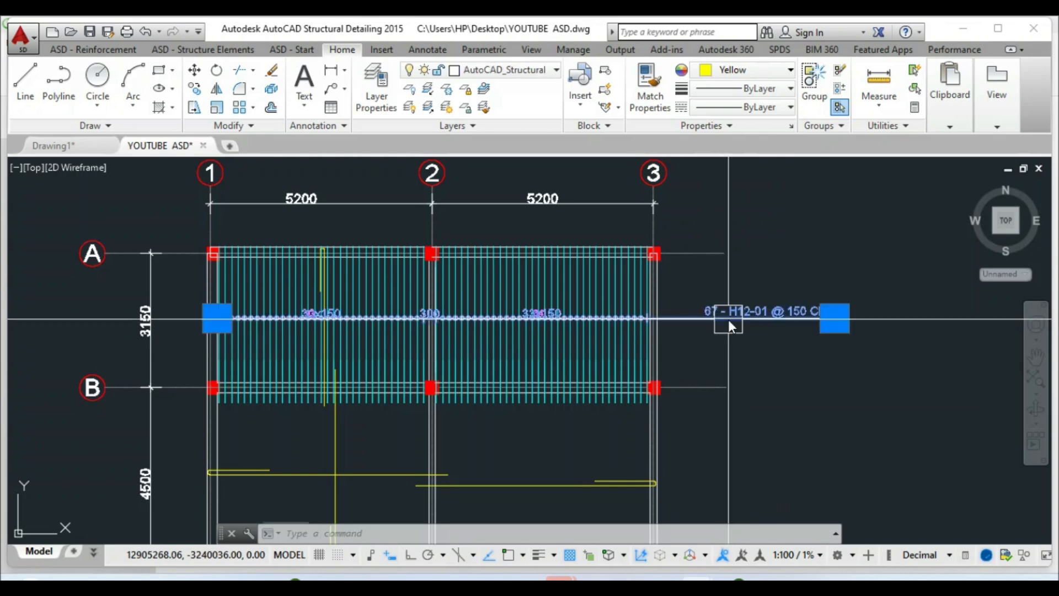
Modify the distribution line's description, unchecking Design of reinforcement spacing
right_click(734, 318)
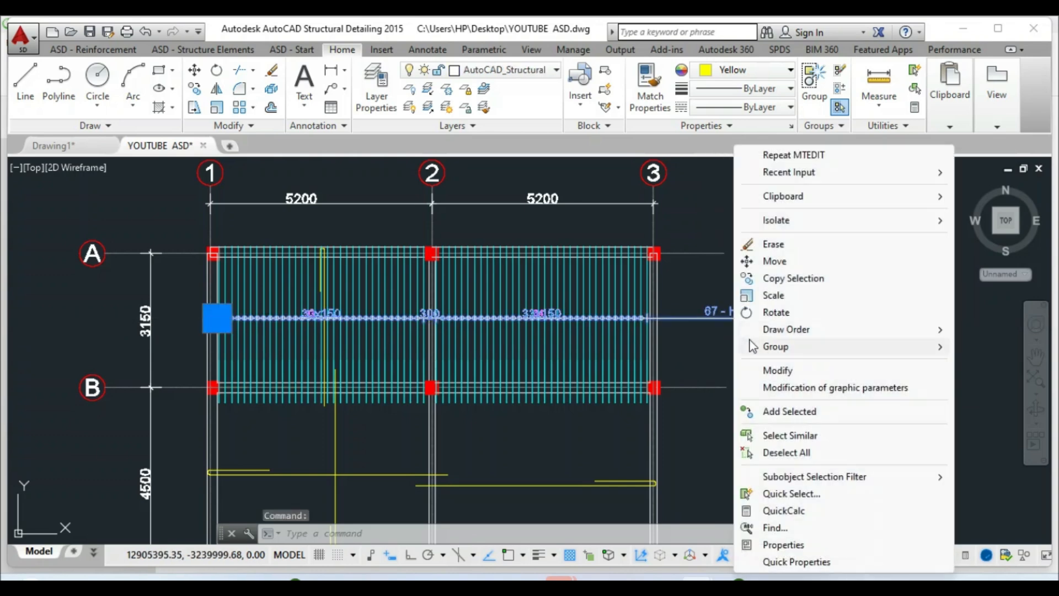
click(778, 371)
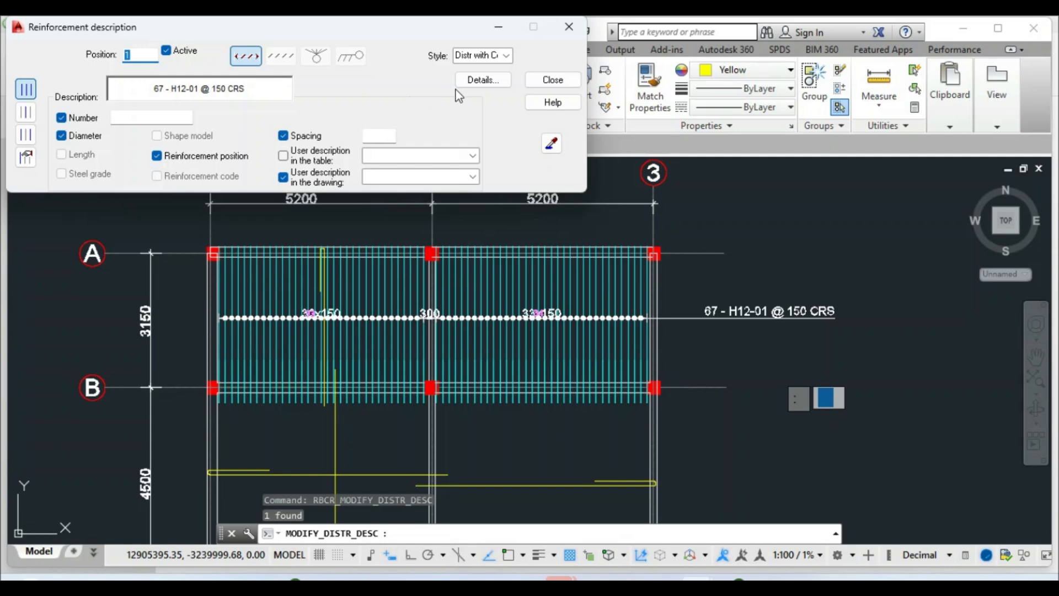
click(481, 80)
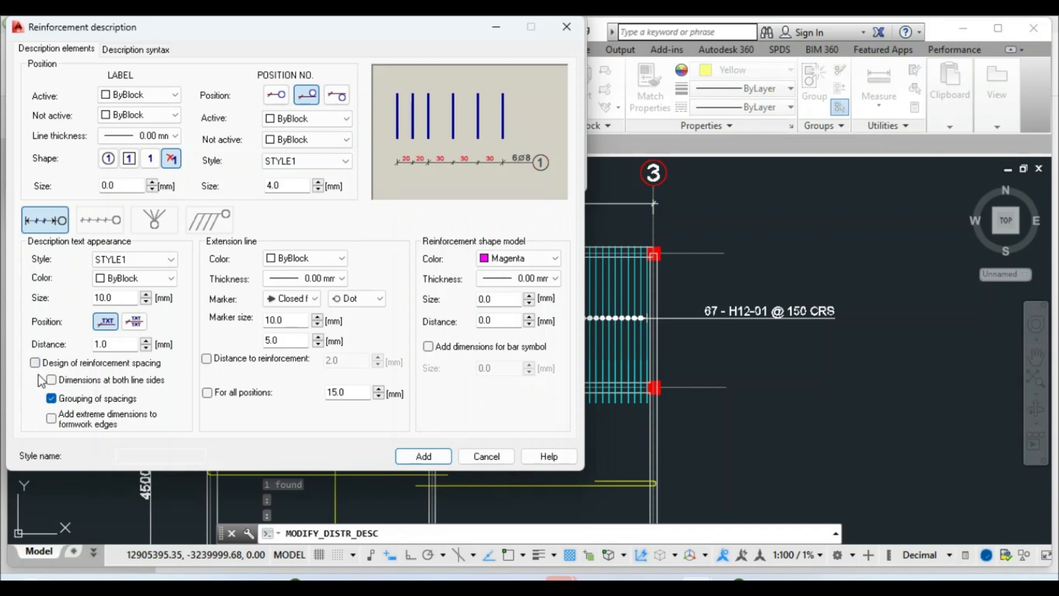
click(423, 457)
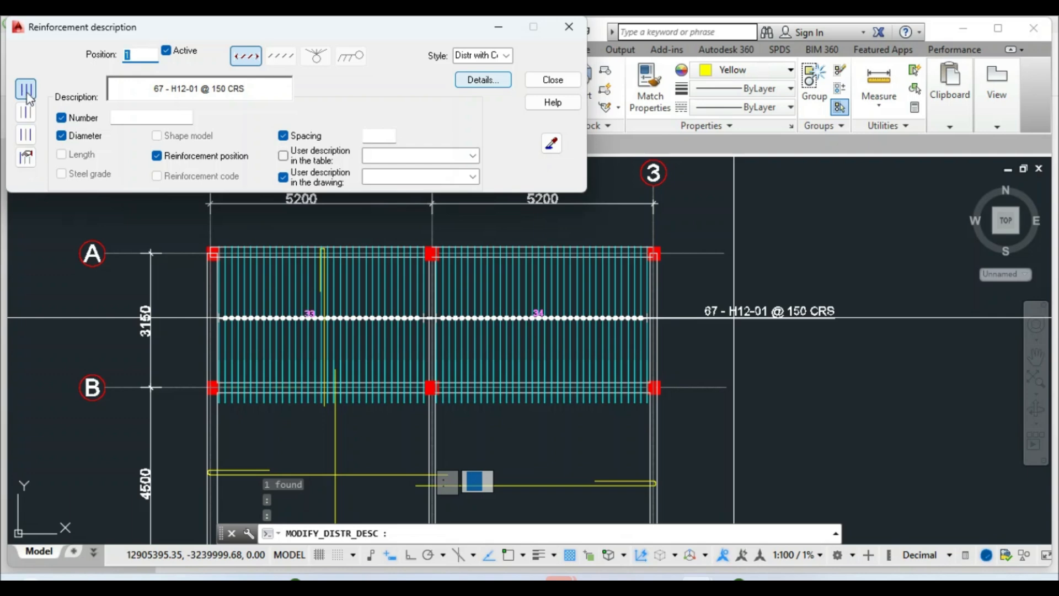
Switch distribution 33 to the single representative bar description and pick its first bar
click(26, 158)
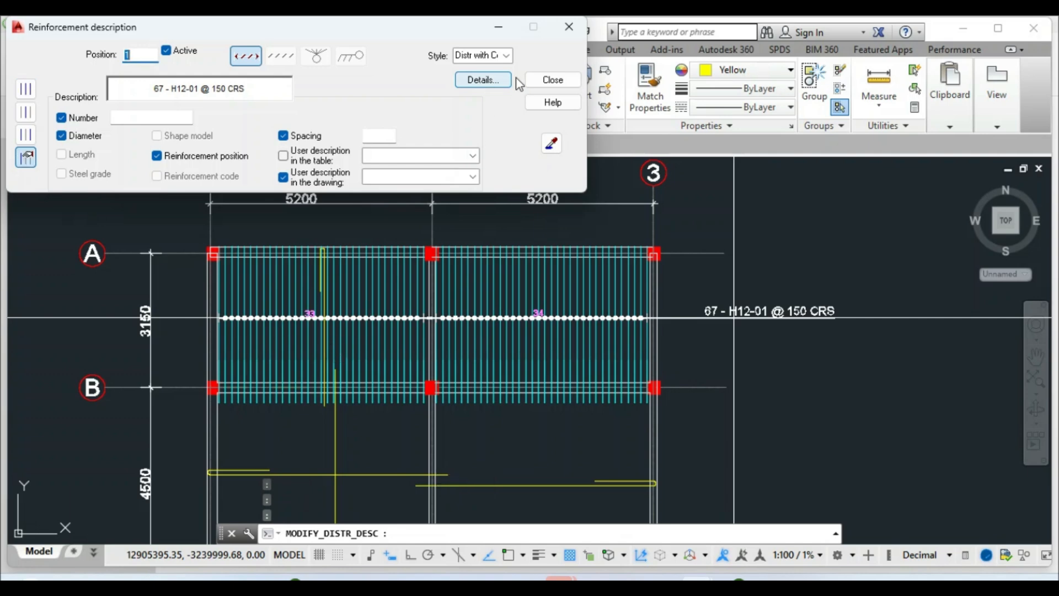
click(552, 79)
scroll(330, 336, up, 5)
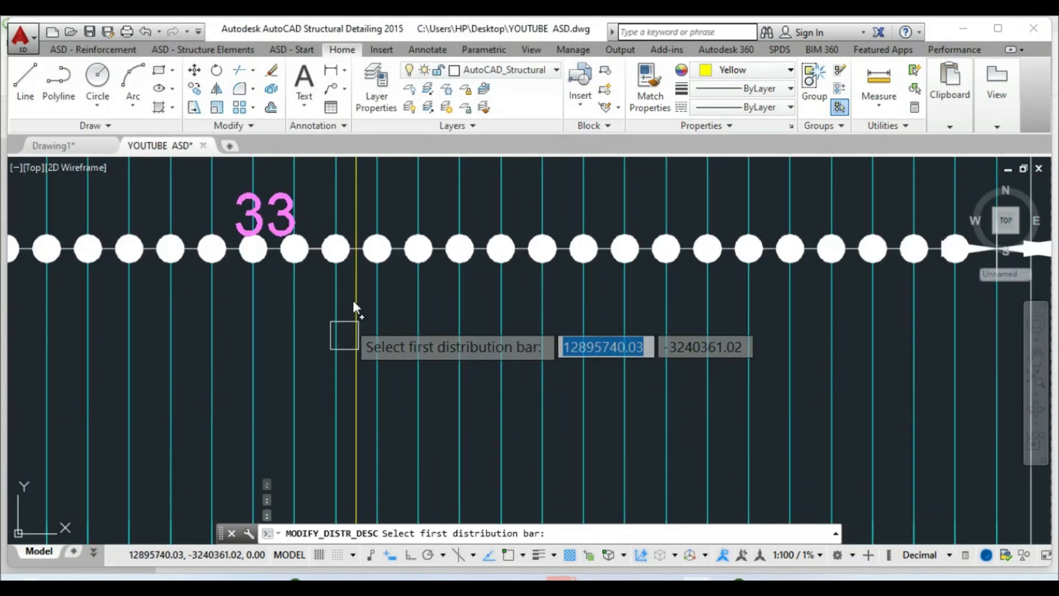
scroll(380, 333, down, 5)
scroll(392, 359, up, 6)
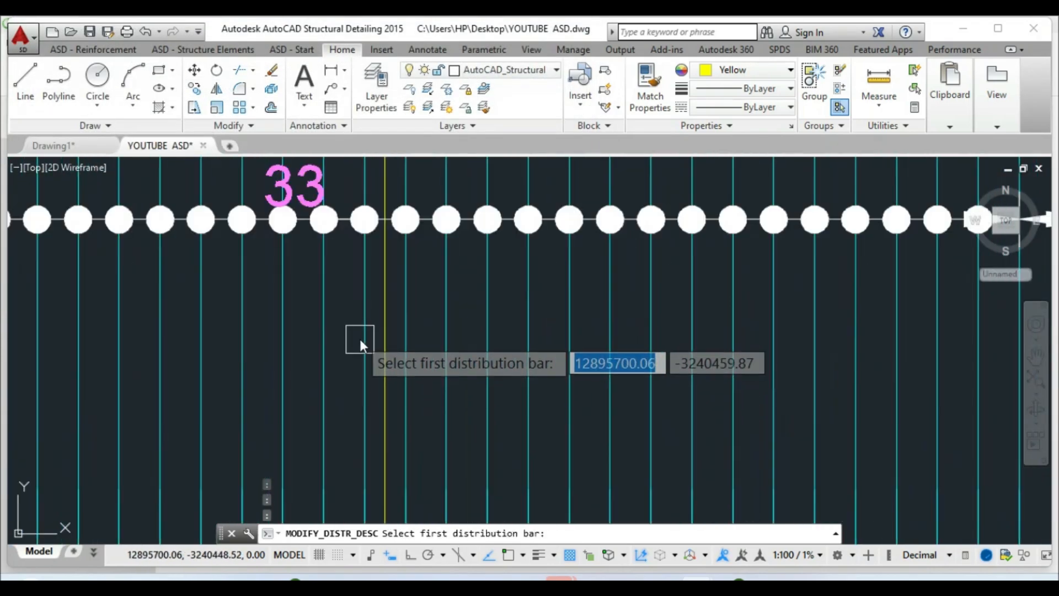
scroll(397, 339, down, 4)
click(395, 336)
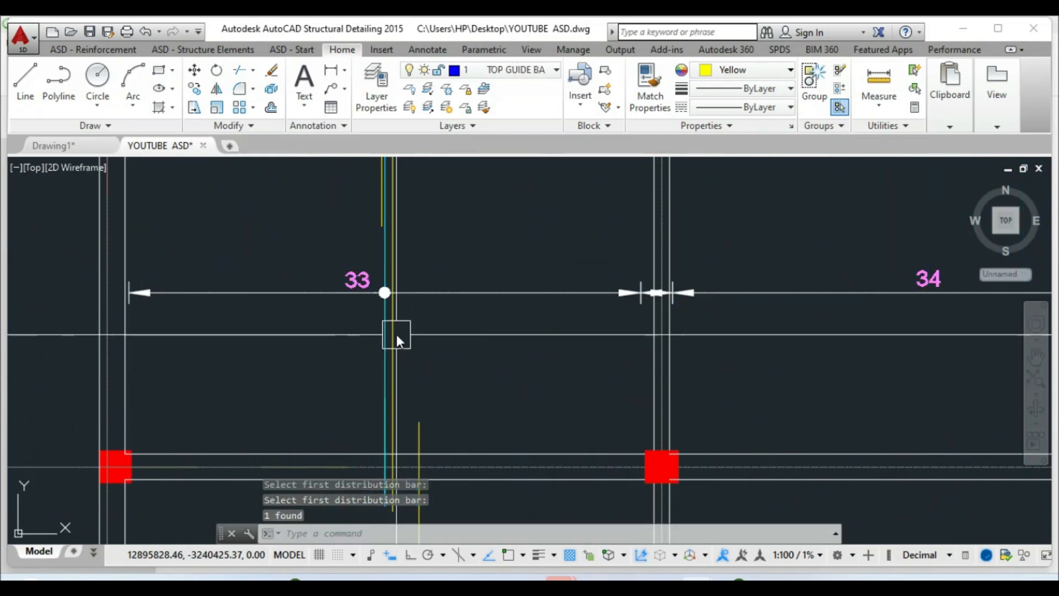
Start moving the vertical bar, then abandon the move
scroll(490, 369, down, 2)
key(Escape)
click(194, 69)
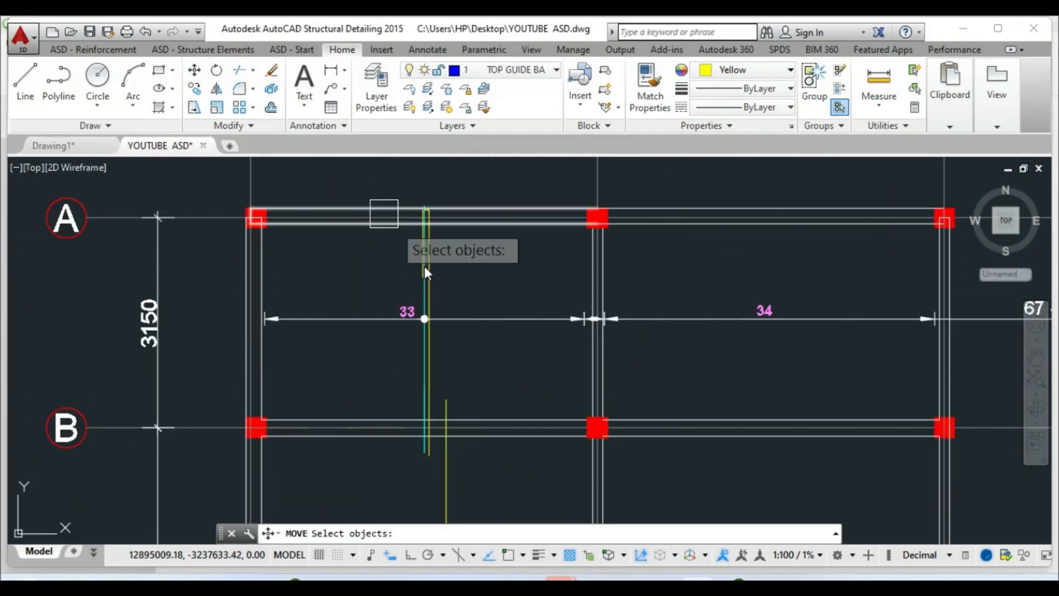
scroll(432, 304, up, 4)
click(432, 304)
key(Return)
click(527, 294)
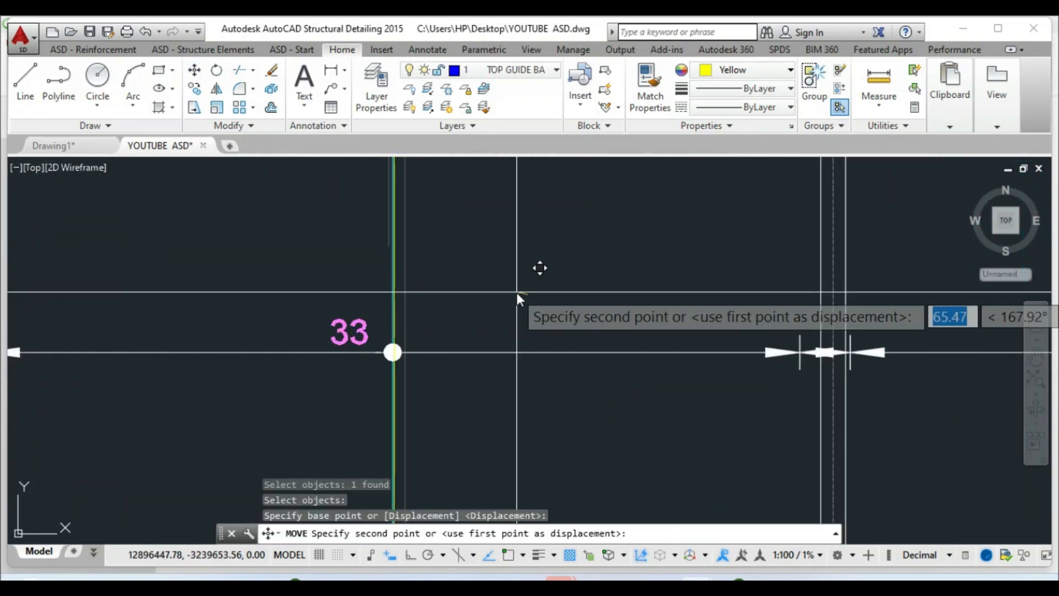
key(Escape)
Zoom around the plan and cancel any pending commands
scroll(425, 311, down, 5)
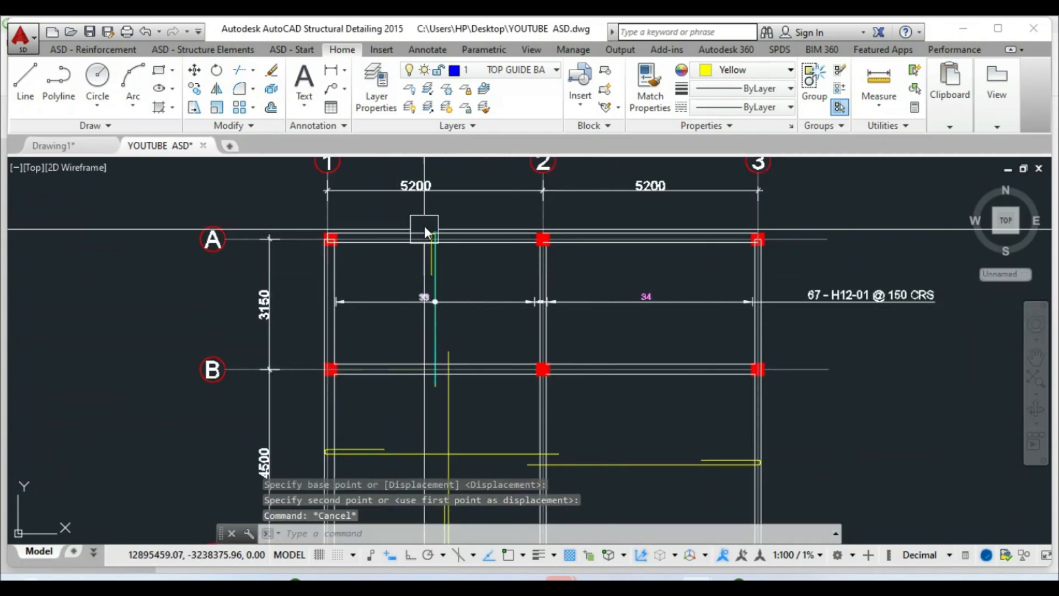
scroll(431, 342, down, 2)
scroll(435, 295, up, 4)
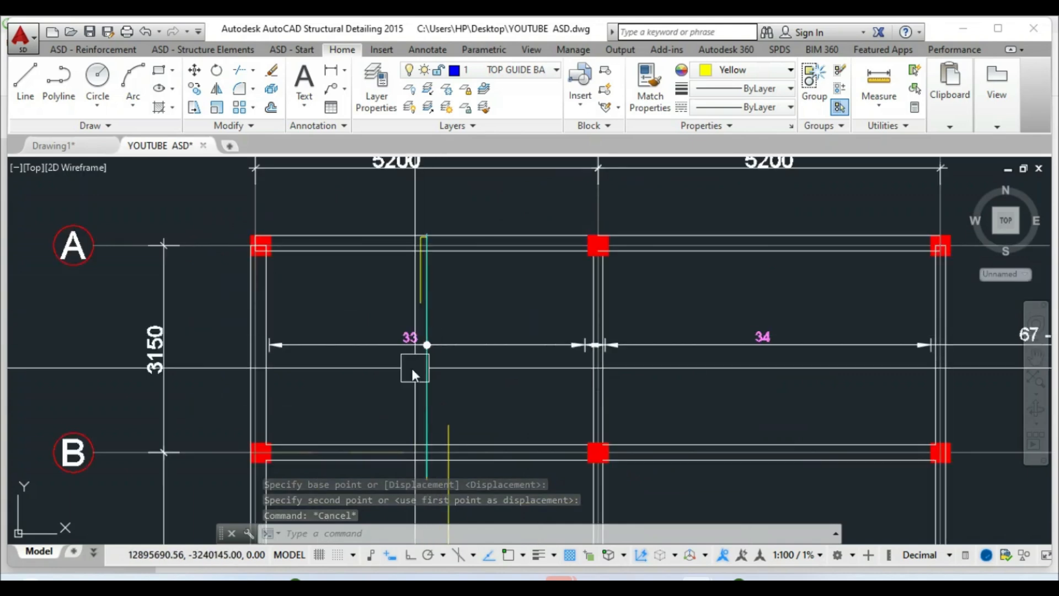
scroll(405, 363, down, 2)
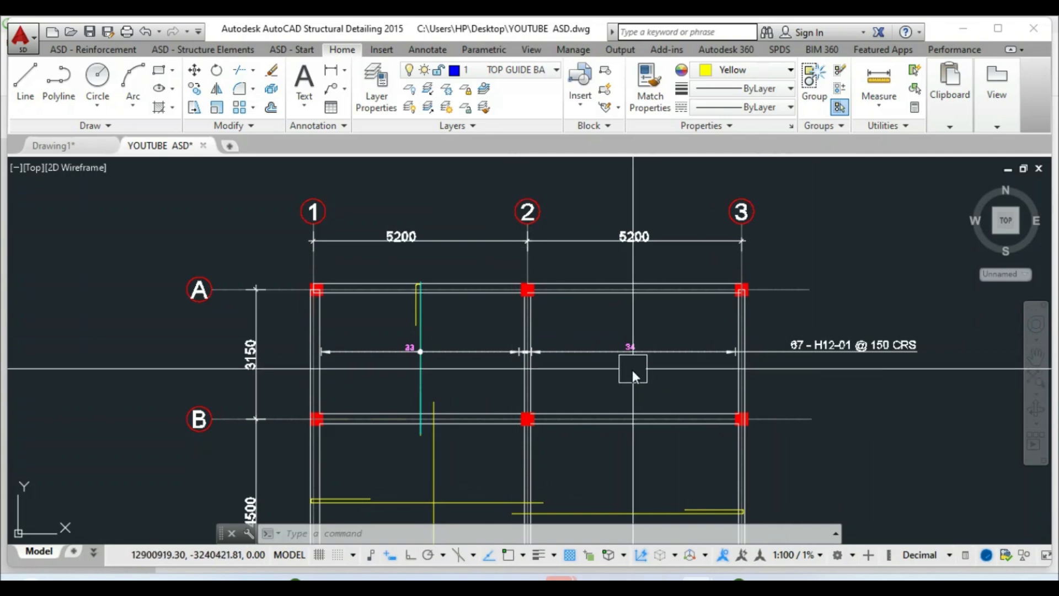
scroll(523, 270, down, 2)
scroll(450, 418, up, 2)
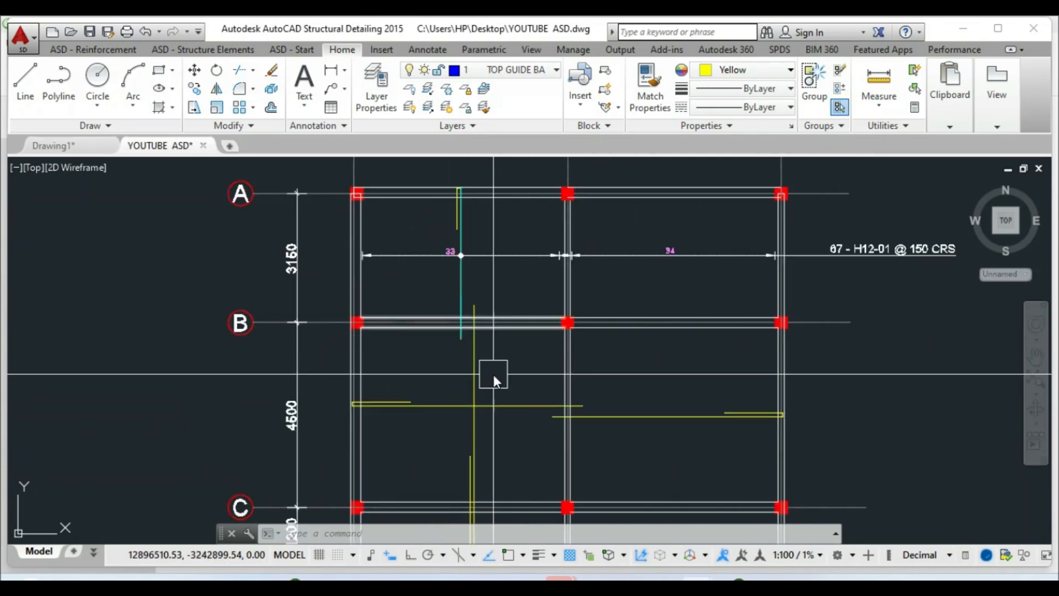
scroll(570, 328, down, 2)
key(Escape)
key(Escape)
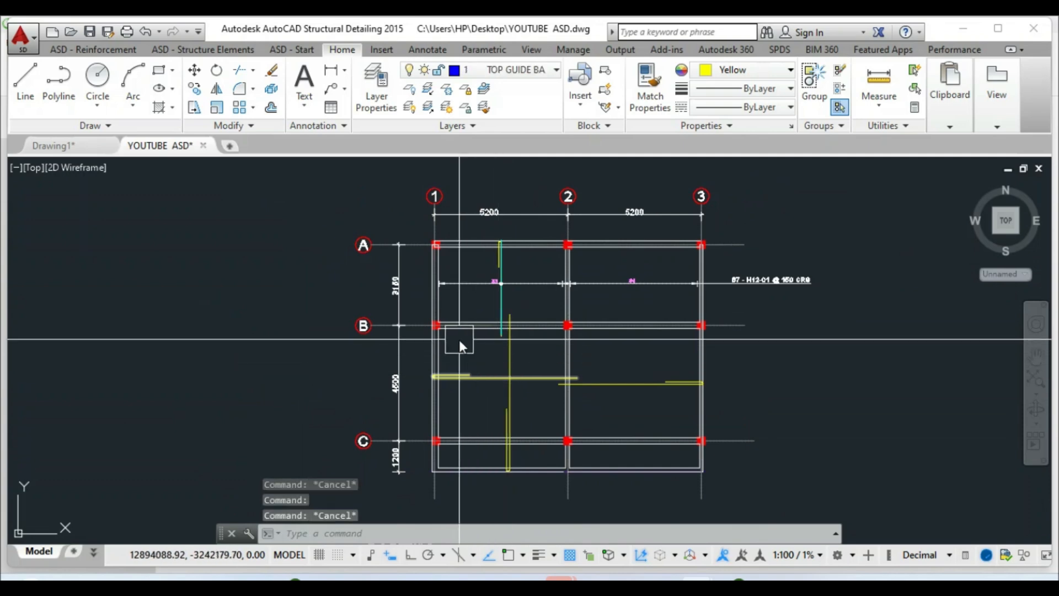
key(Escape)
scroll(518, 336, up, 4)
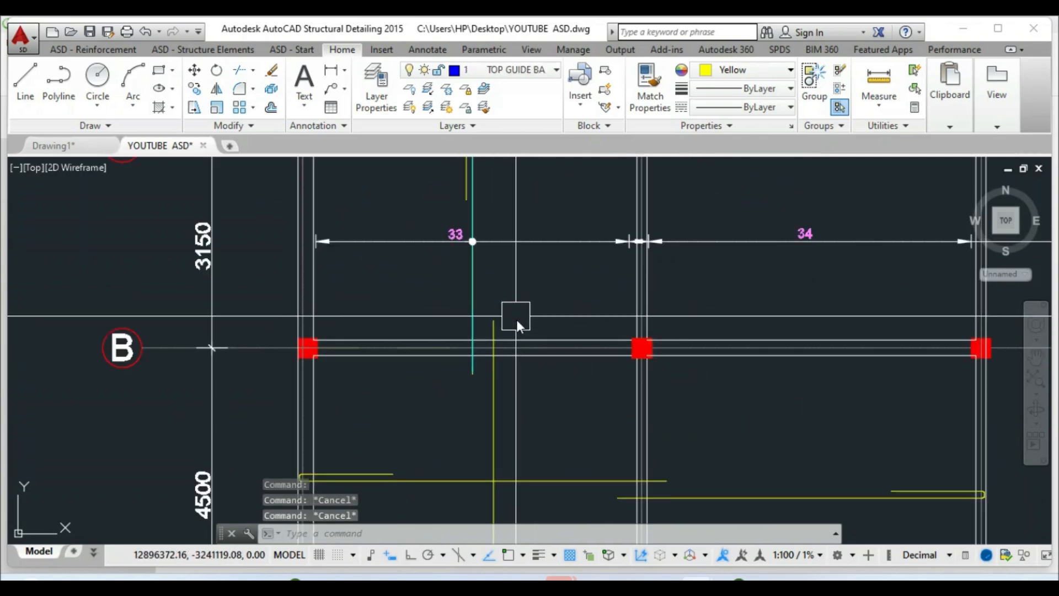
Draw a horizontal XL construction line through the yellow bar's top end, just above grid B
text(xl)
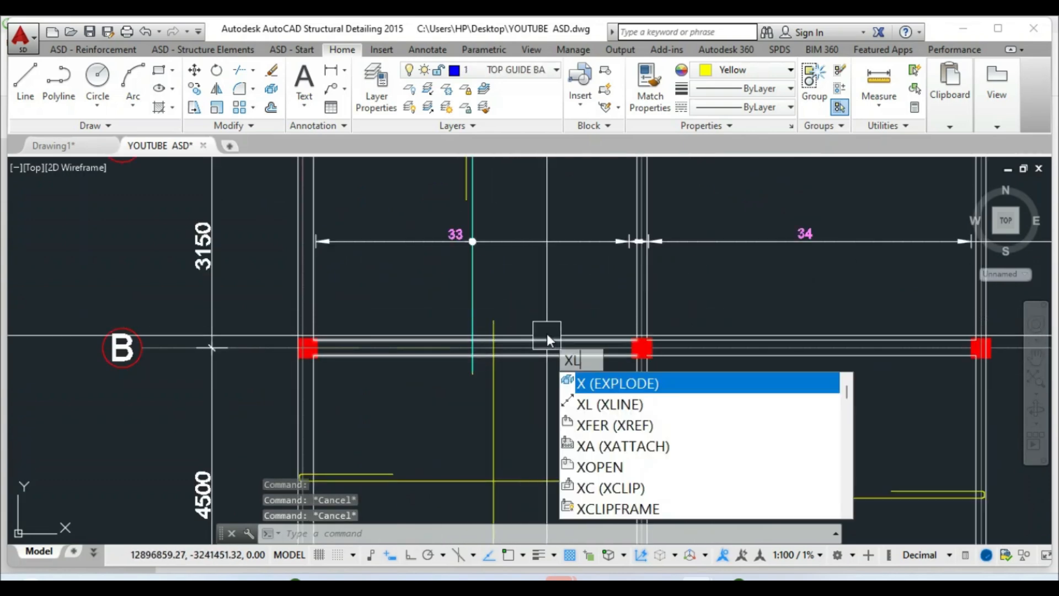
key(Return)
click(433, 533)
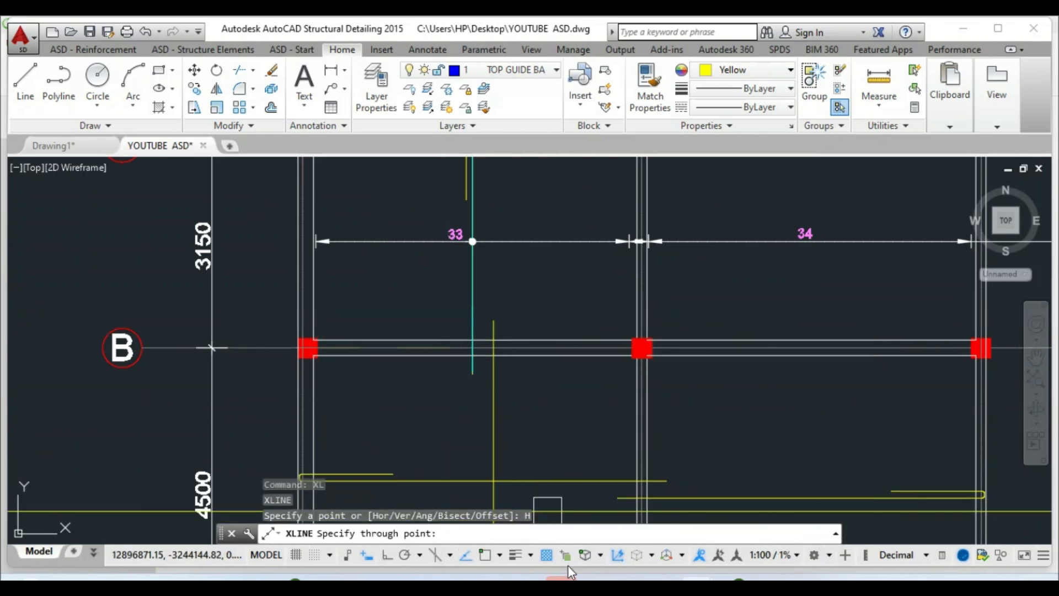
click(505, 555)
click(494, 320)
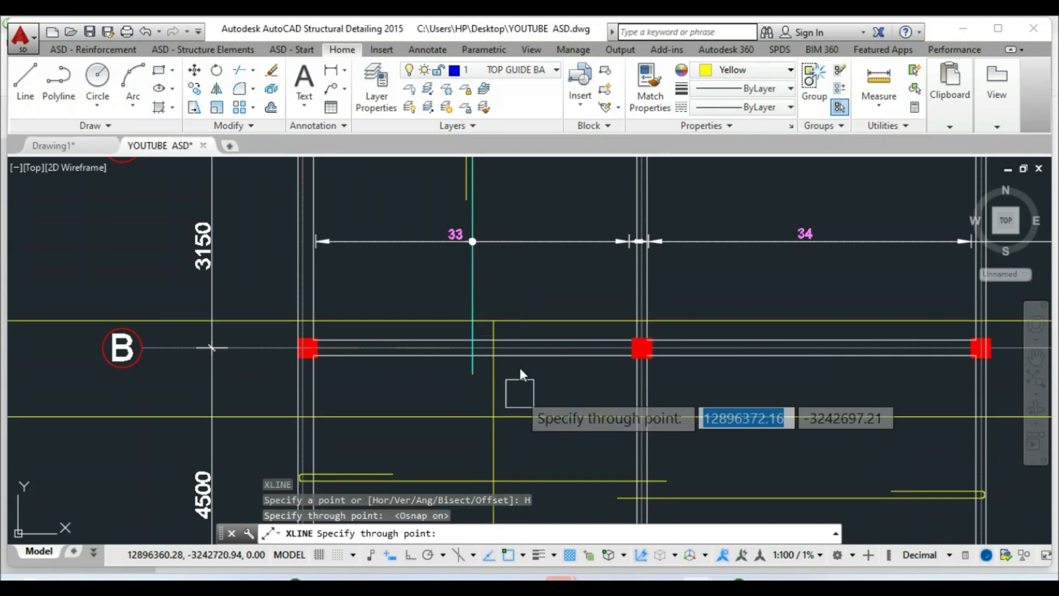
scroll(555, 310, down, 2)
key(Escape)
click(525, 380)
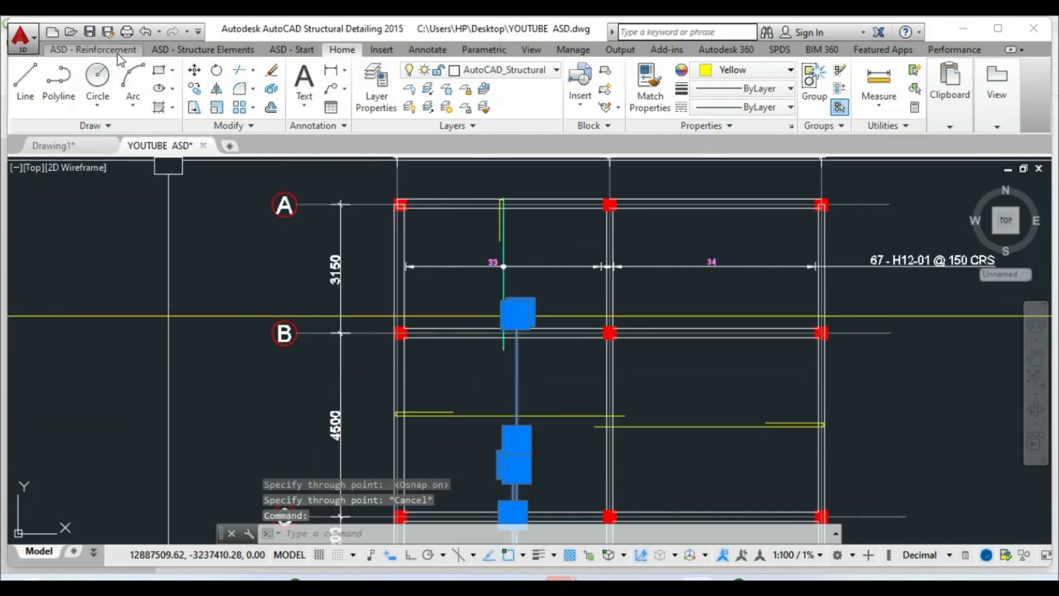
click(119, 54)
Start a Linear/Zone distribution with right viewing direction and pick its distribution line
click(187, 71)
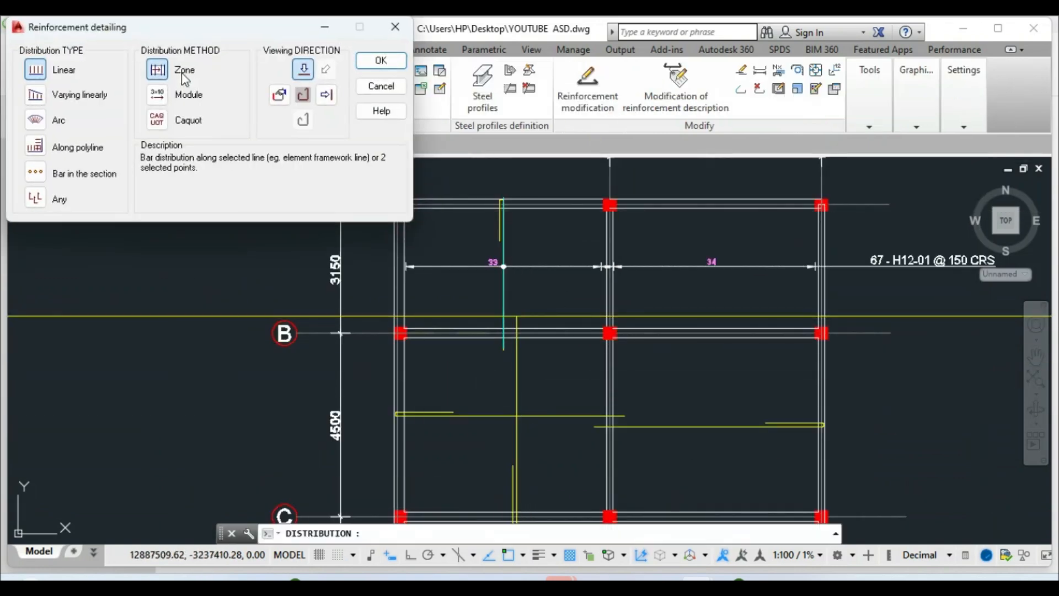
click(327, 96)
click(381, 61)
scroll(425, 315, up, 4)
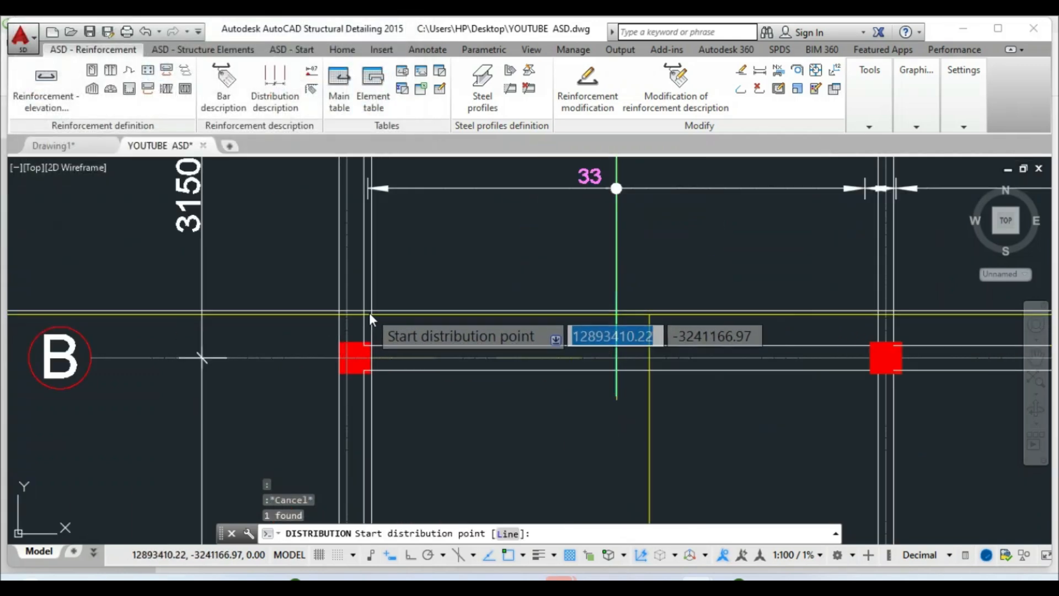
click(363, 317)
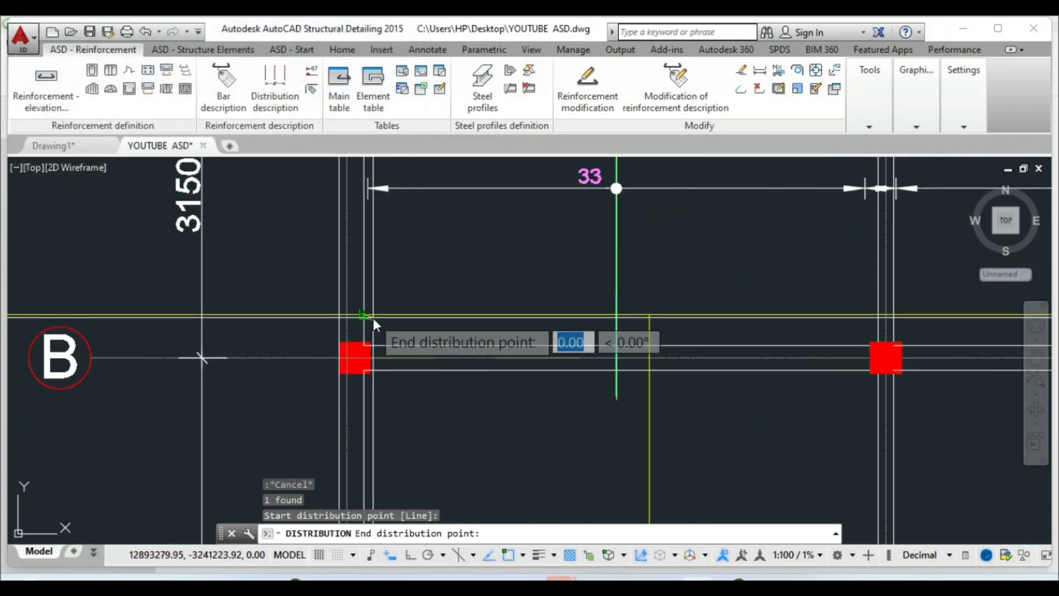
scroll(368, 326, down, 4)
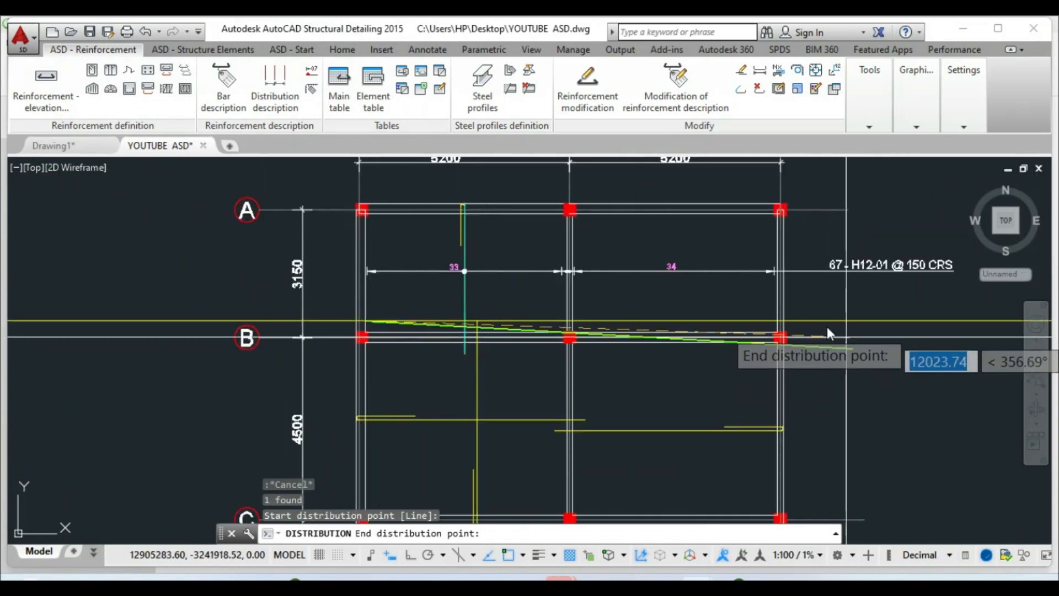
scroll(828, 331, up, 2)
click(753, 321)
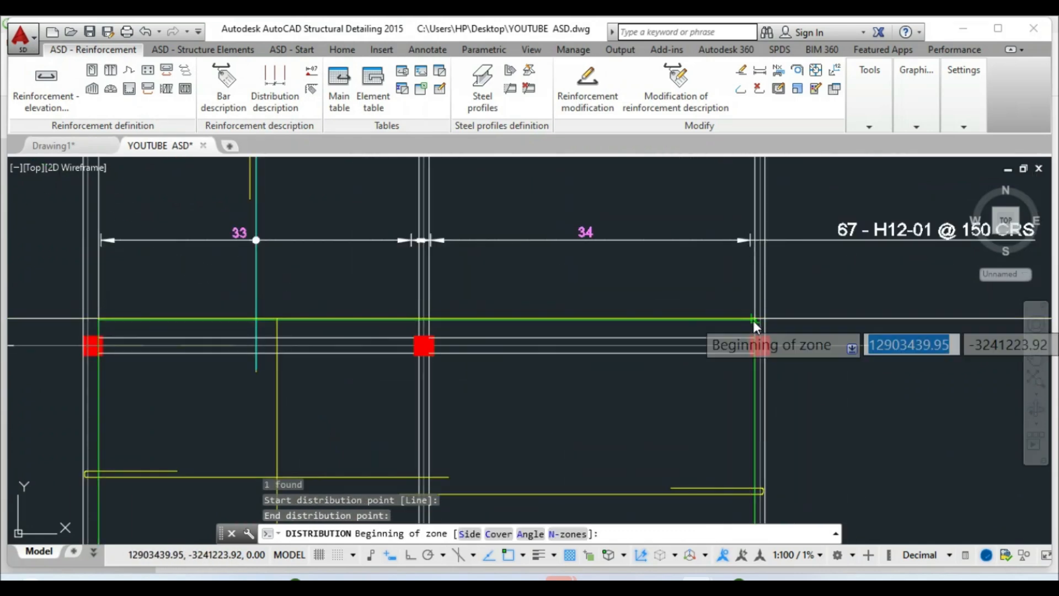
scroll(752, 320, down, 4)
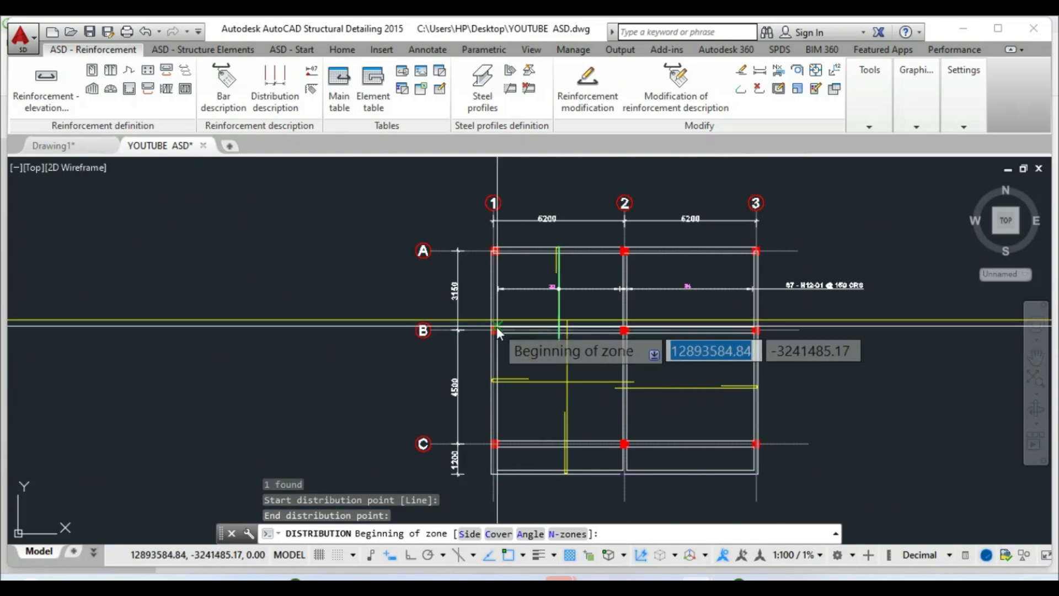
scroll(496, 326, up, 5)
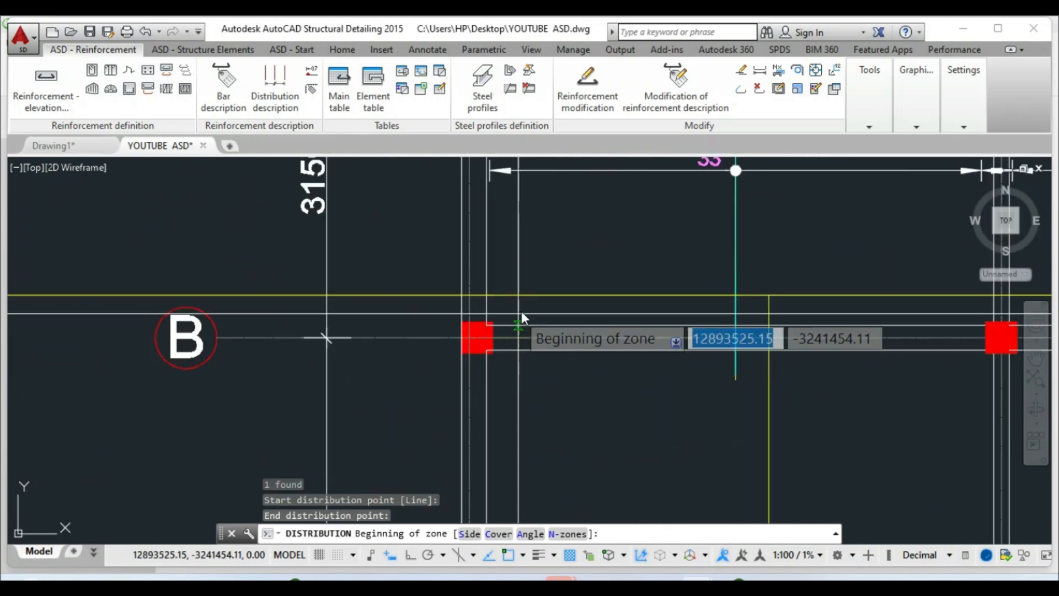
Set the bar zone from B-1 to B-3 at 150 spacing and accept 68 - H12-02 @ 150 CRS
click(487, 294)
scroll(513, 326, down, 4)
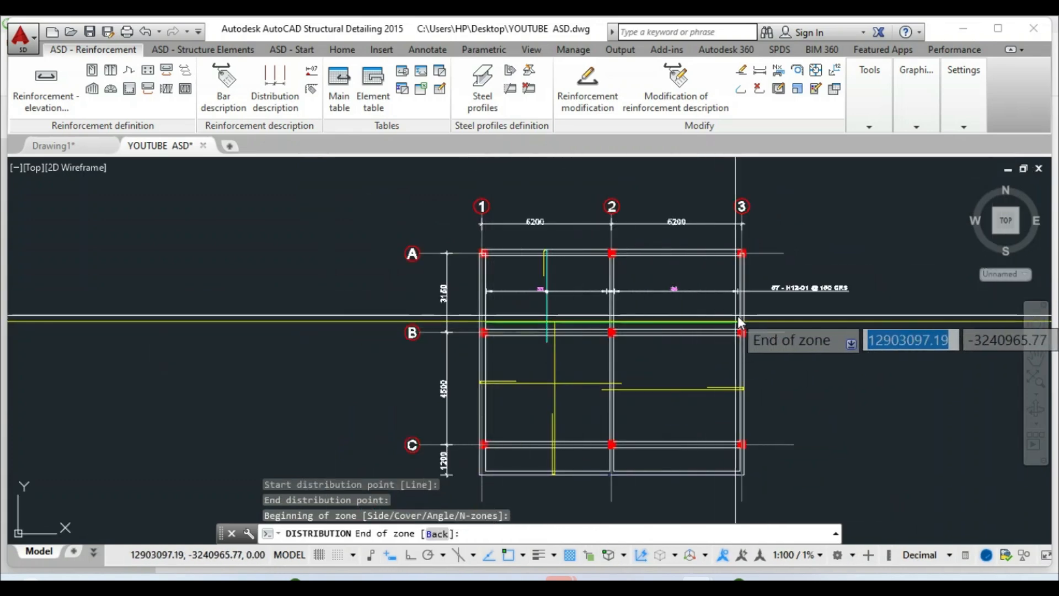
scroll(736, 322, up, 6)
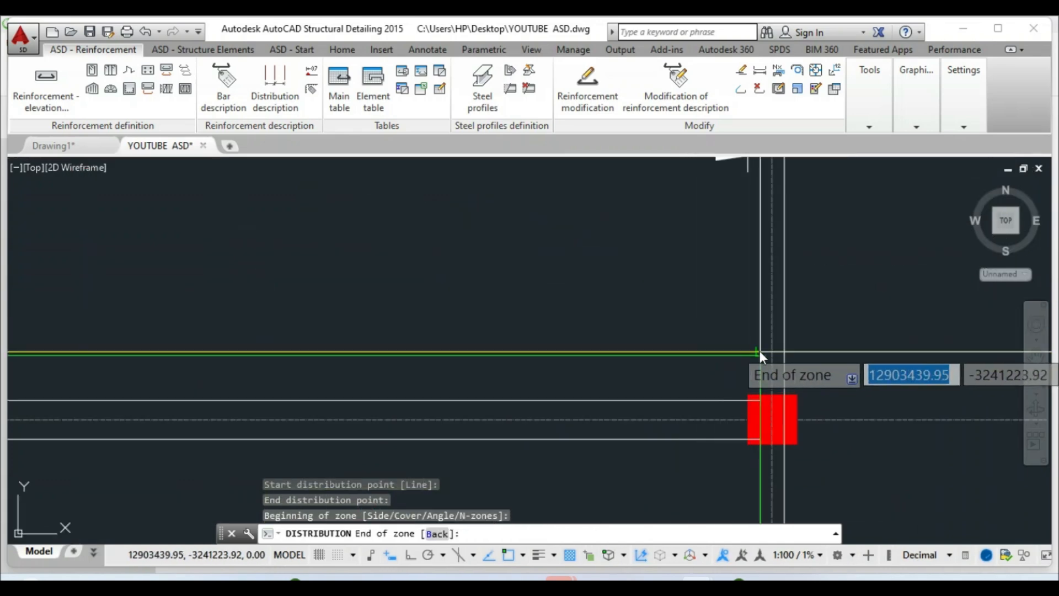
click(759, 349)
right_click(760, 350)
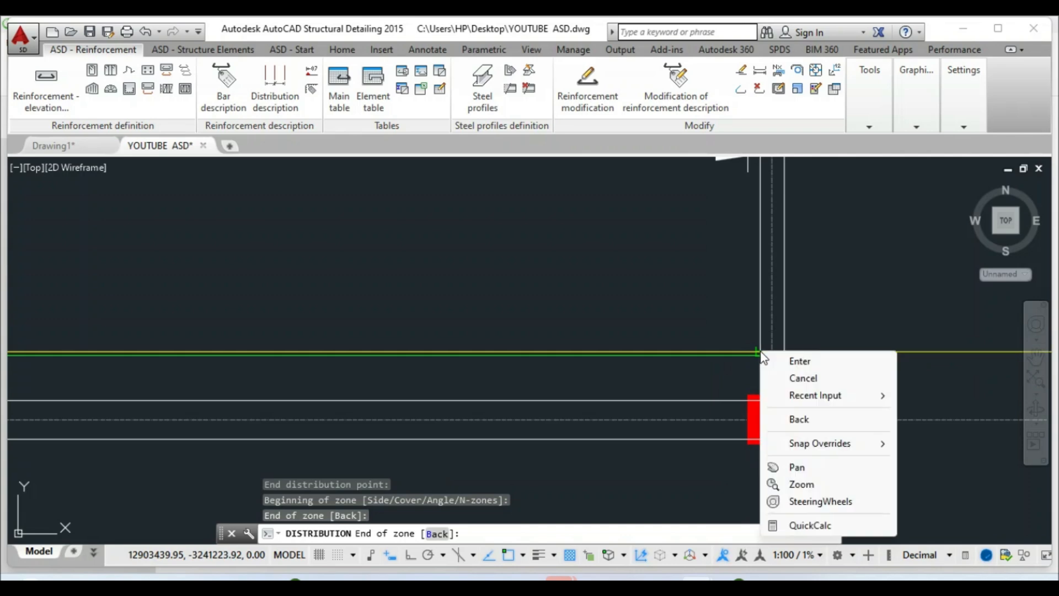
click(787, 360)
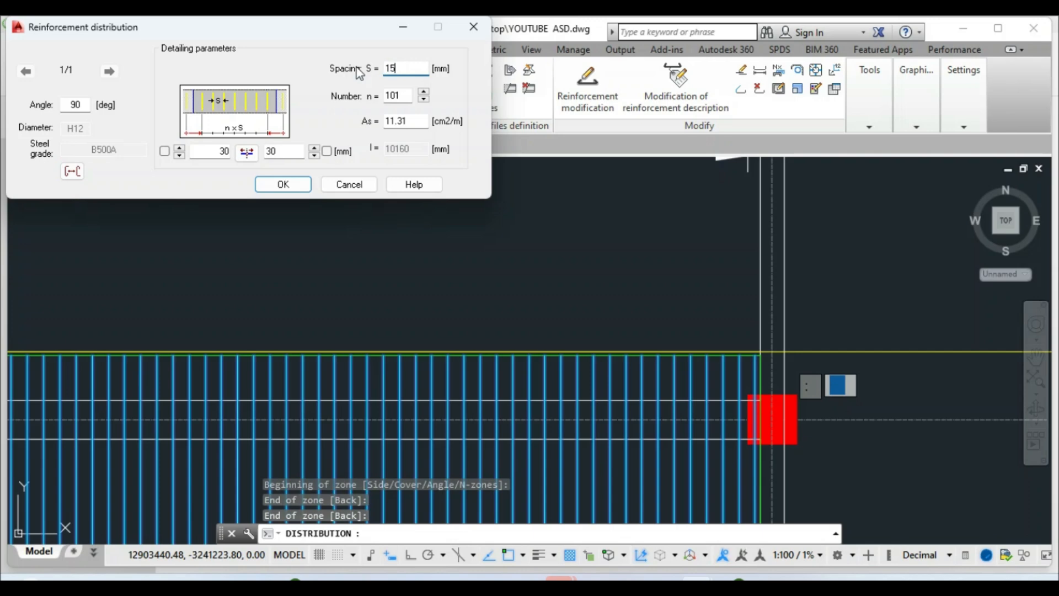
double_click(407, 97)
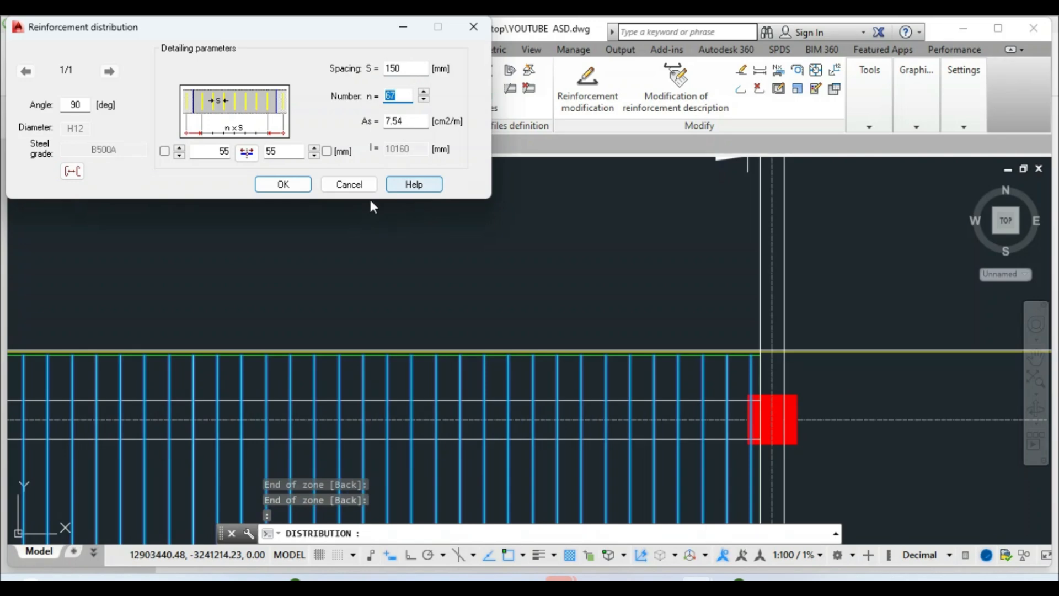
click(283, 185)
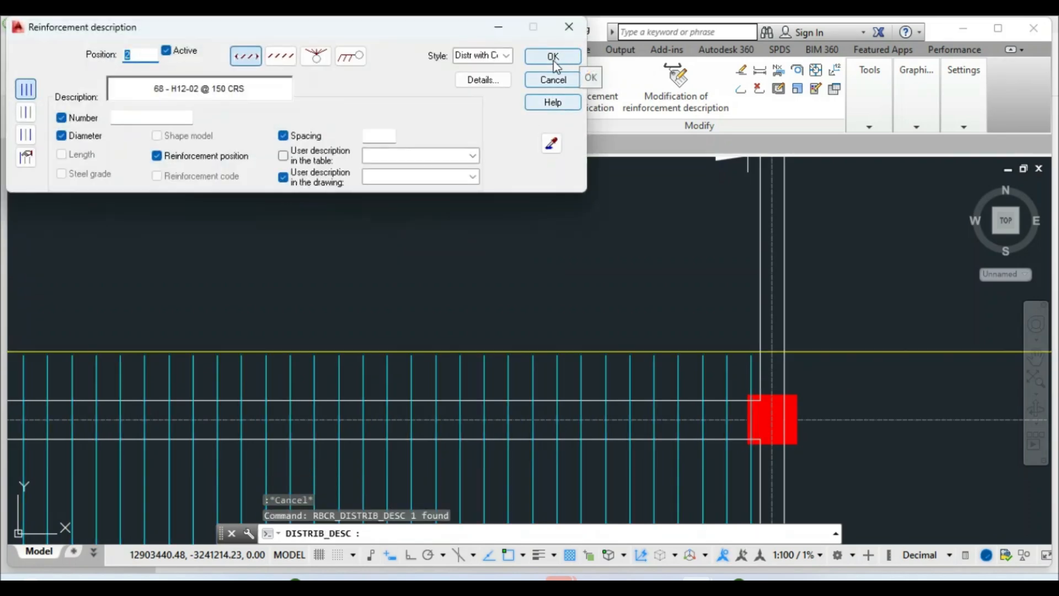
click(553, 58)
Place the distribution line across bay B–C and set the 68 - H12-02 label horizontally with Ortho on
scroll(567, 313, down, 5)
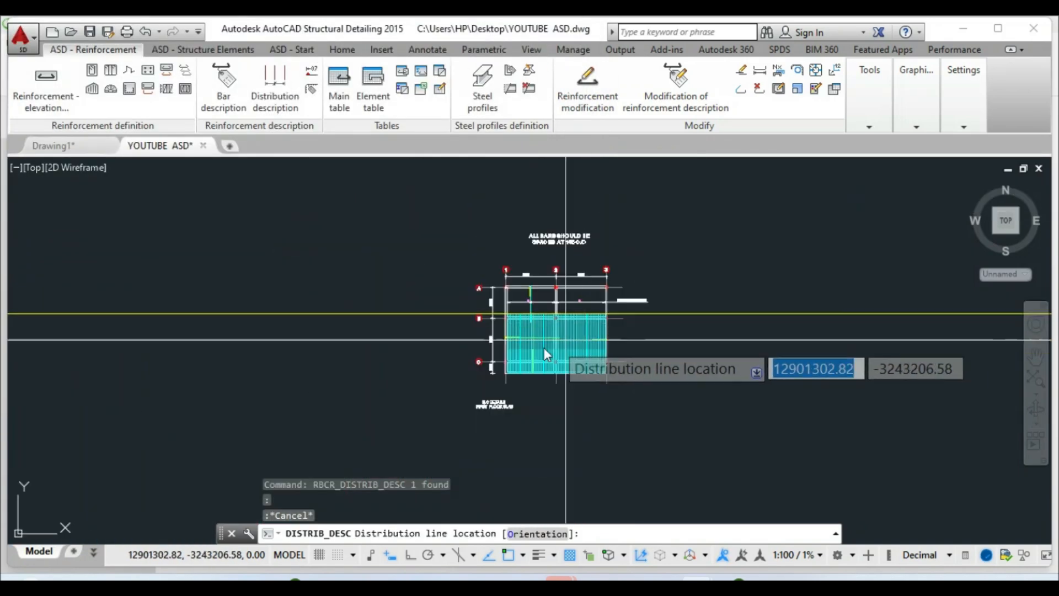
scroll(572, 345, up, 8)
click(540, 344)
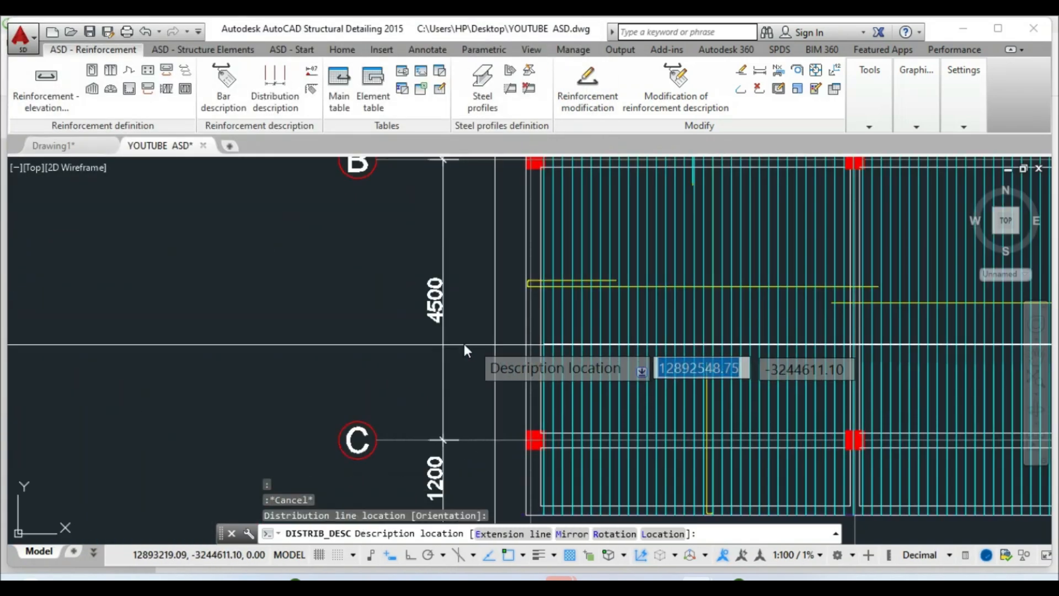
scroll(496, 345, down, 5)
scroll(574, 345, up, 7)
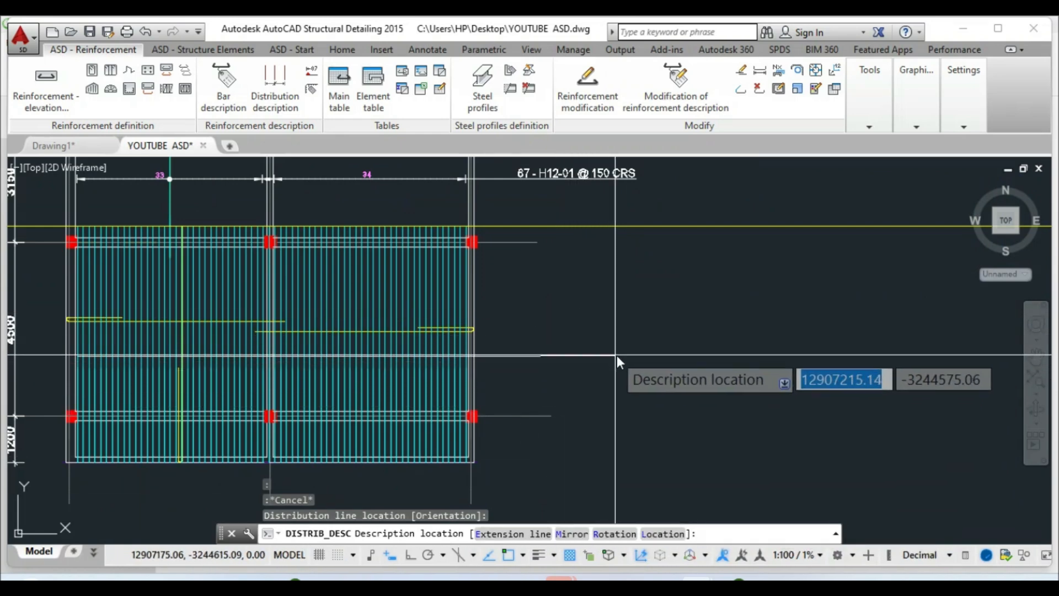
click(411, 555)
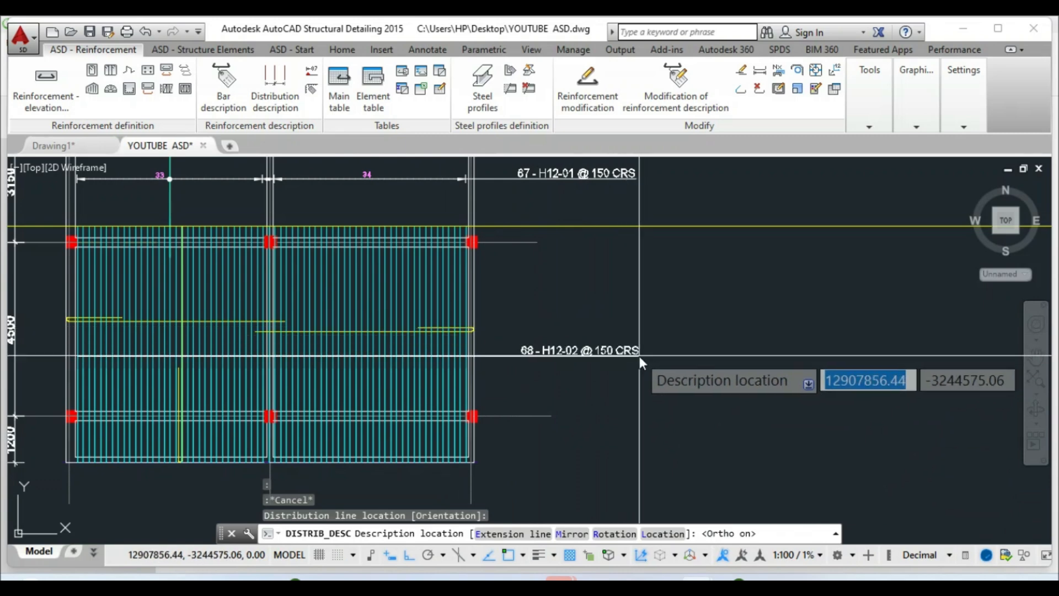
right_click(640, 356)
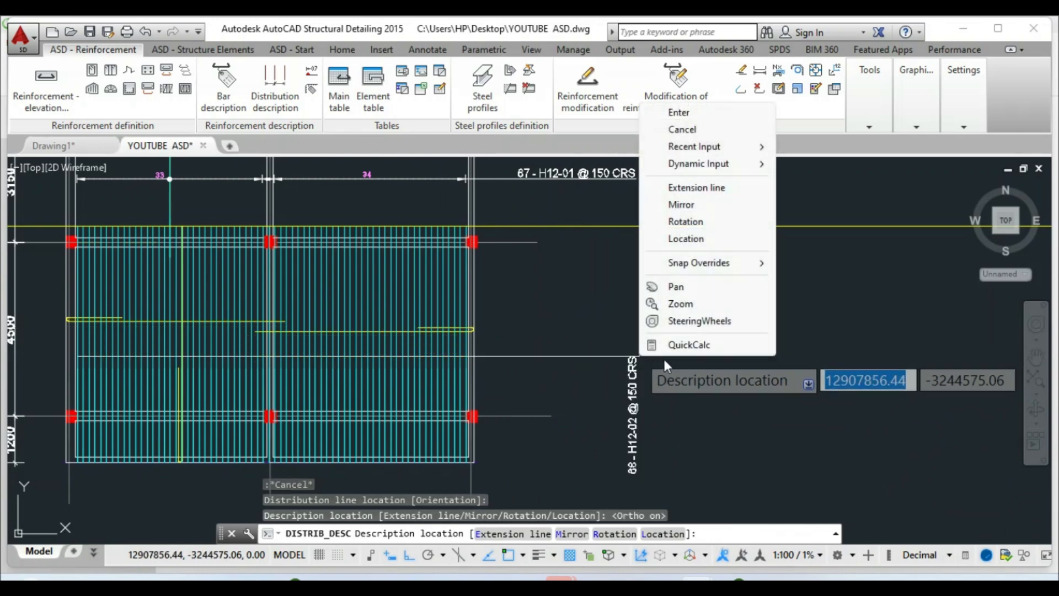
click(676, 113)
scroll(552, 365, up, 4)
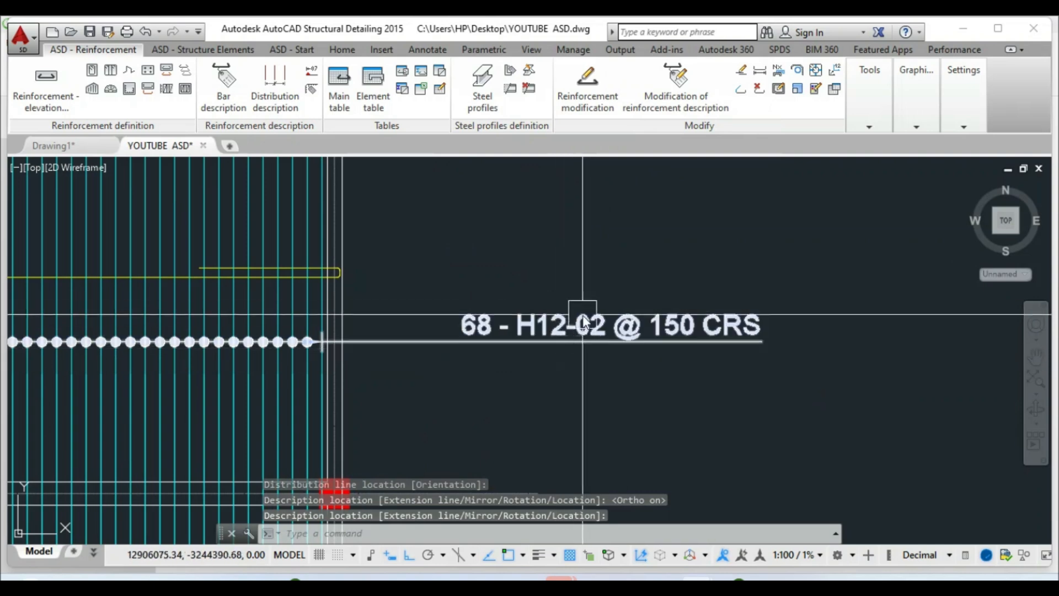
scroll(783, 347, down, 4)
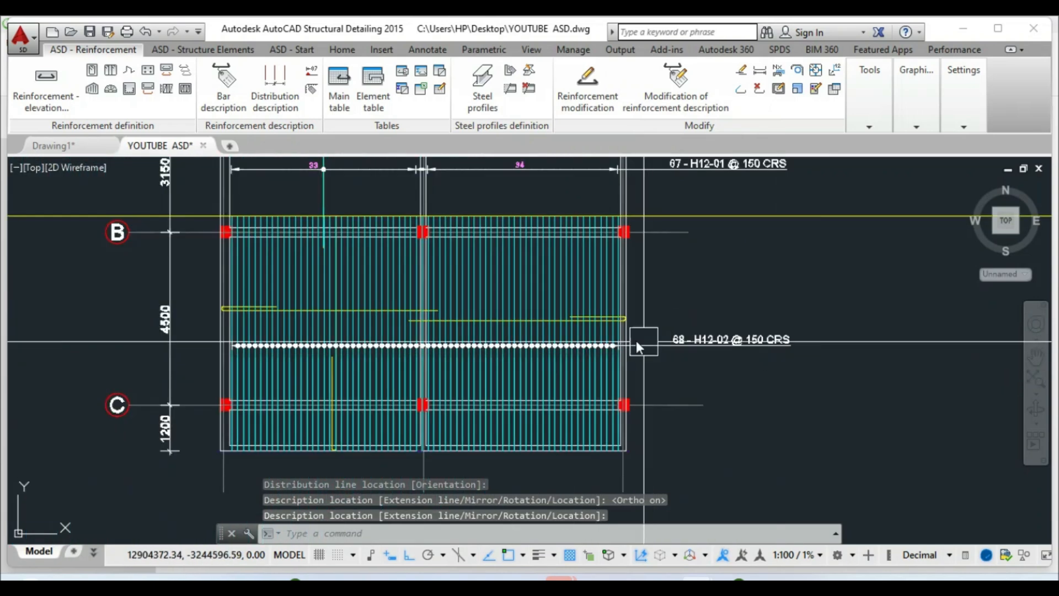
Delete the bar over the middle beam from the lower distribution, leaving 67 bars
scroll(406, 354, up, 2)
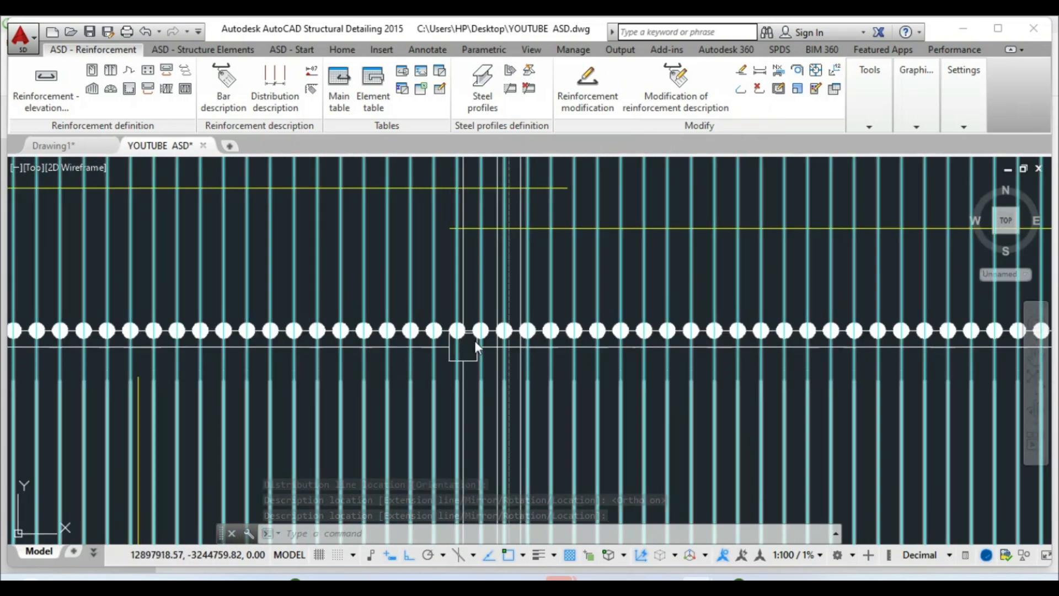
scroll(515, 347, down, 2)
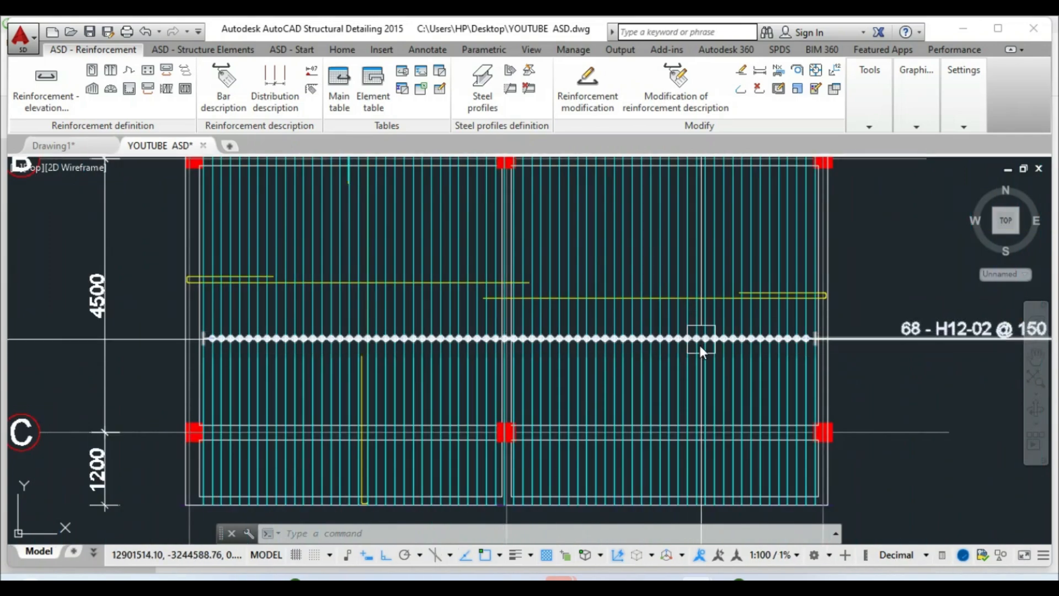
scroll(505, 346, up, 5)
scroll(461, 298, down, 5)
scroll(471, 353, down, 3)
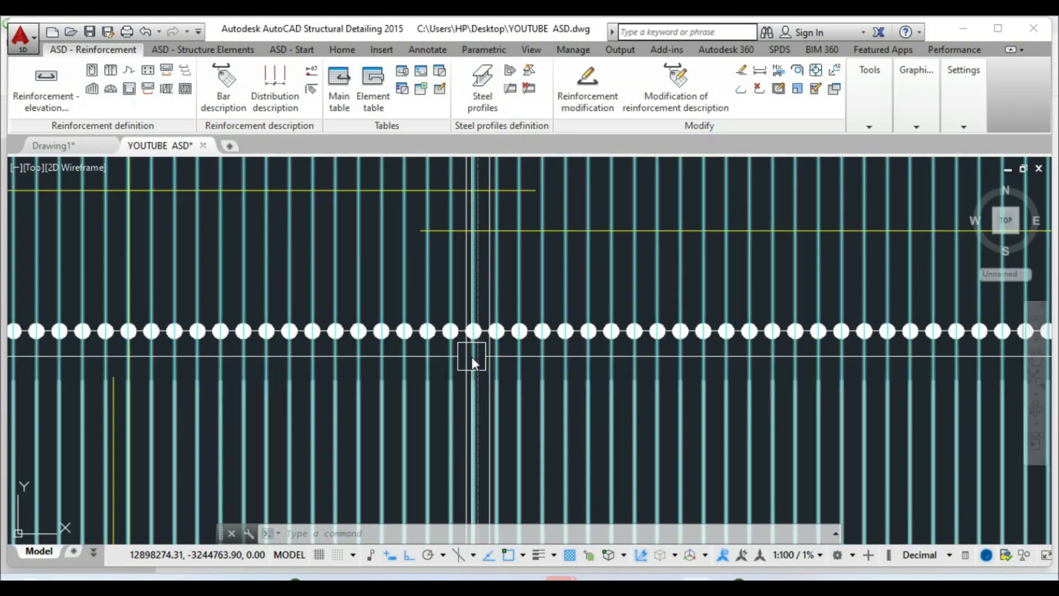
scroll(472, 372, up, 7)
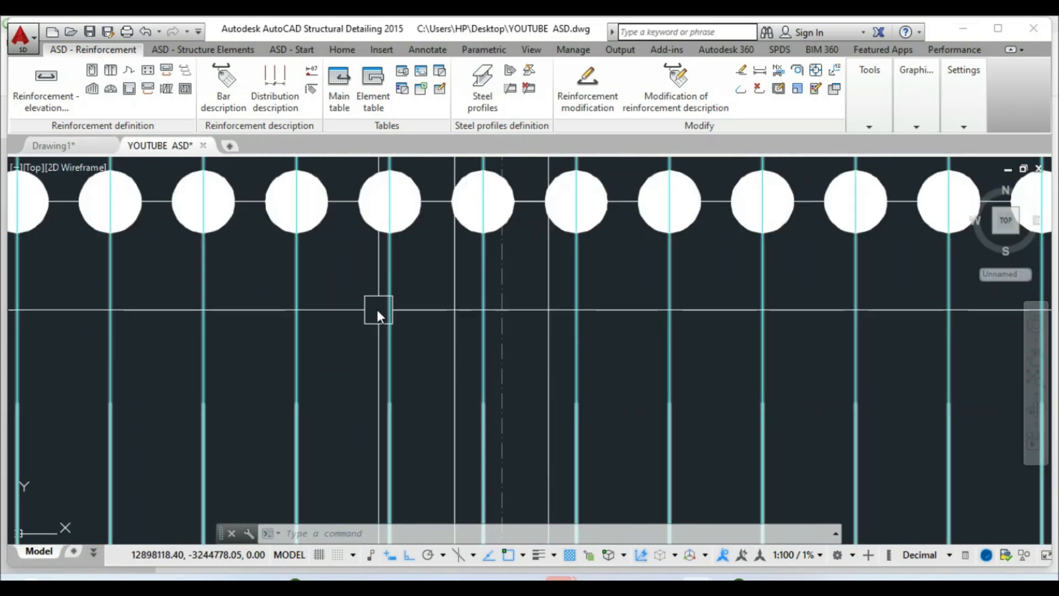
scroll(297, 302, down, 8)
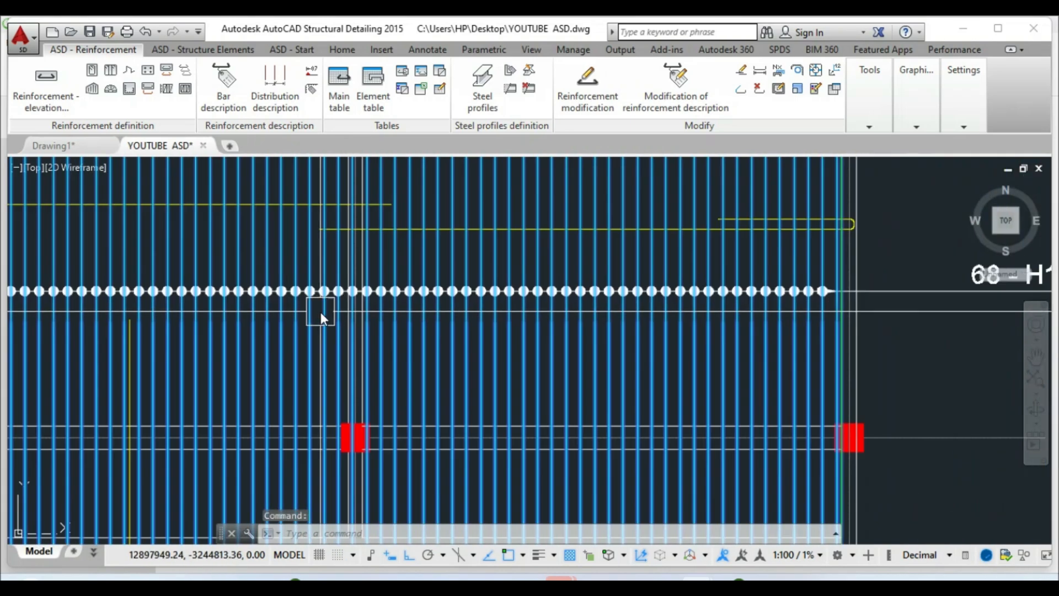
scroll(320, 312, up, 5)
right_click(321, 313)
click(356, 371)
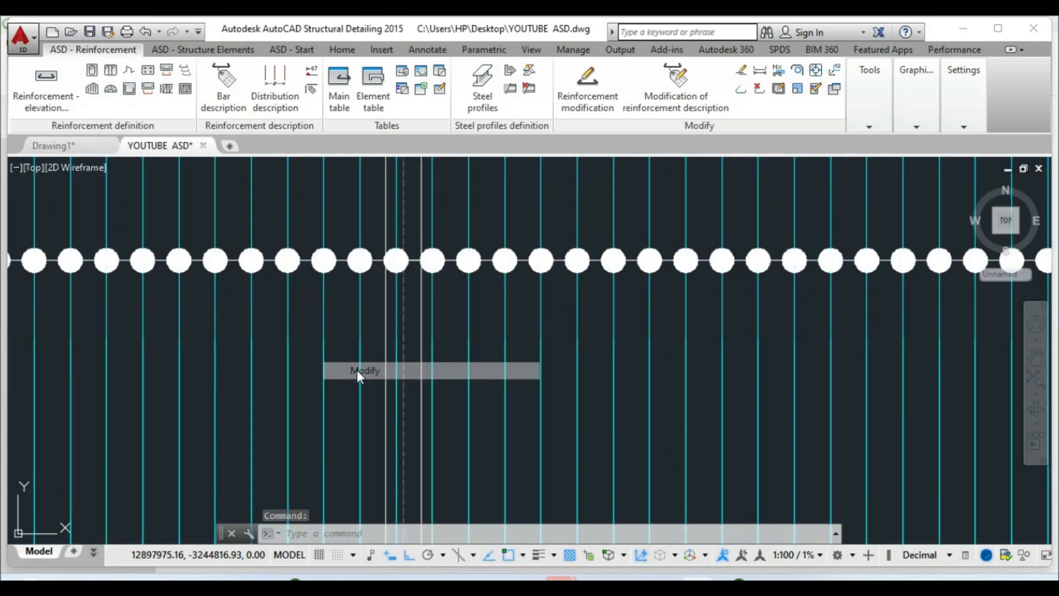
click(488, 135)
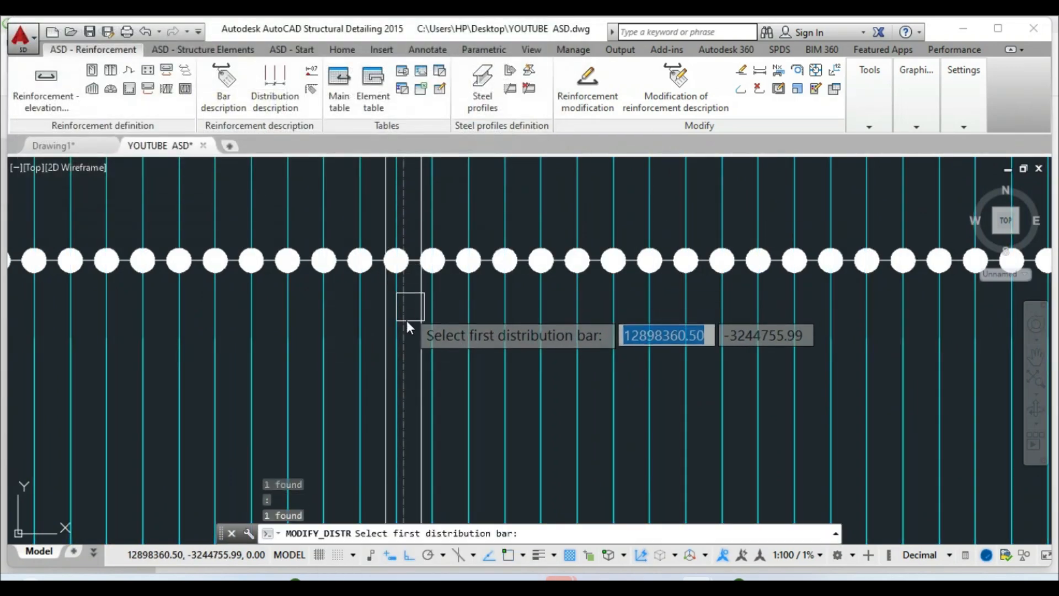
scroll(409, 311, up, 4)
click(375, 300)
scroll(389, 298, down, 4)
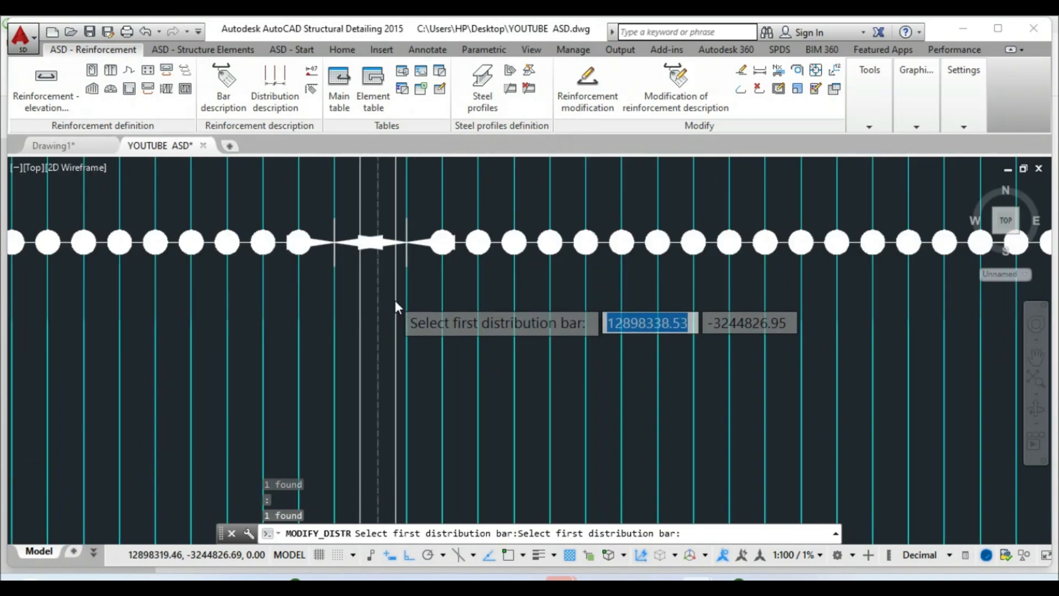
click(390, 302)
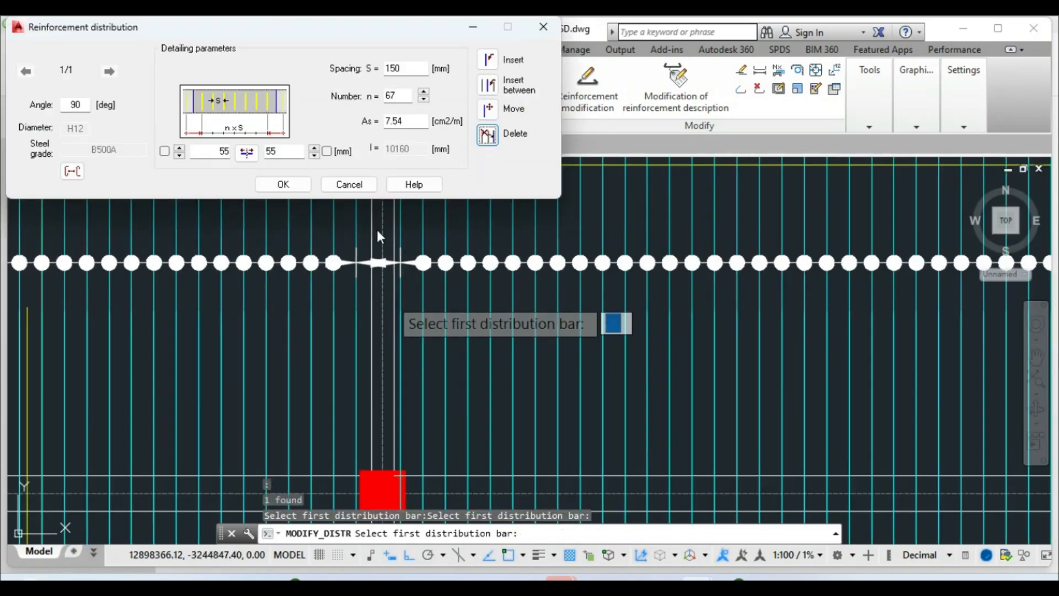
click(544, 26)
Clear the selection and reselect the lower distribution line to open its actions
scroll(497, 309, down, 4)
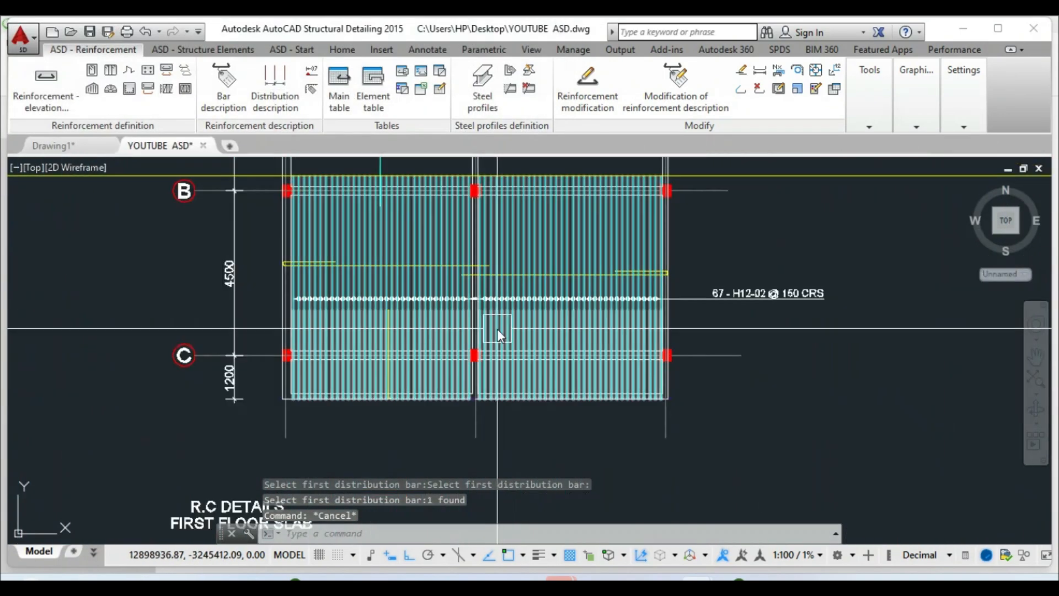
key(Escape)
scroll(448, 306, up, 2)
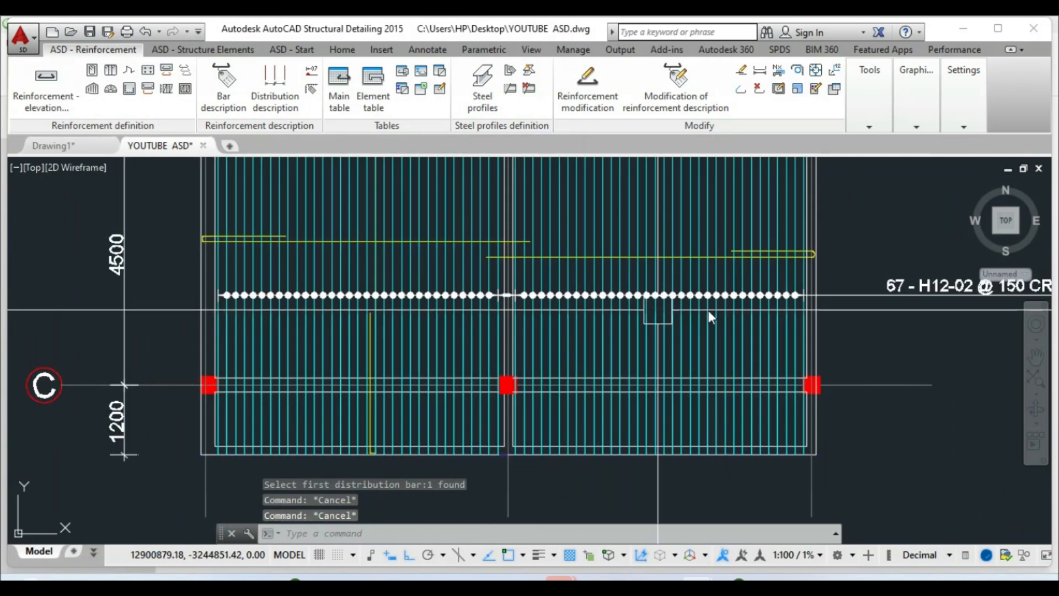
click(868, 296)
right_click(868, 296)
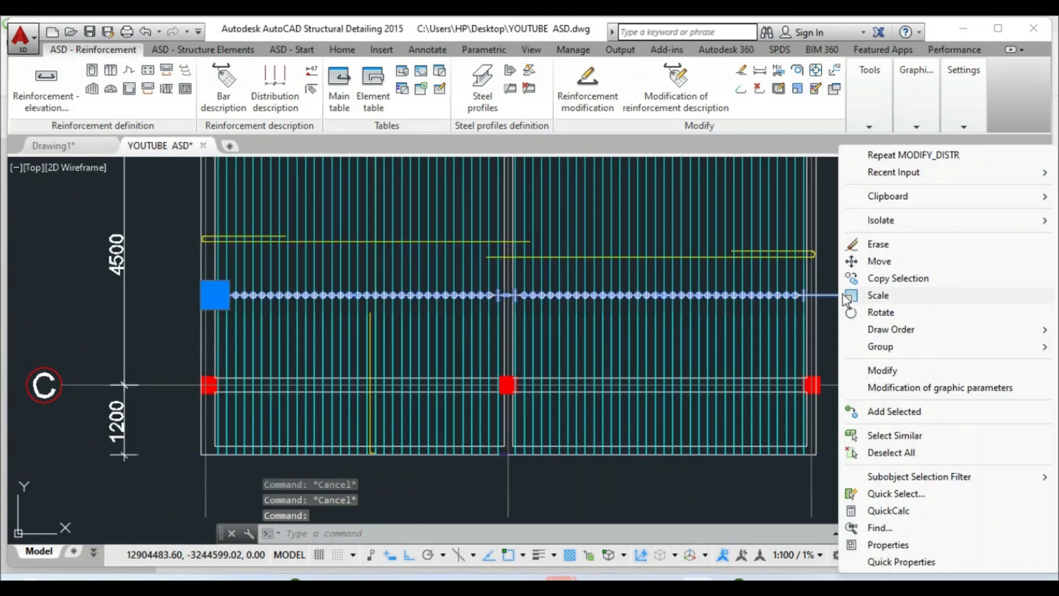
Tick Design of reinforcement spacing in the lower distribution's description, giving 32x150, 300 and 33x150
click(834, 298)
key(Escape)
click(859, 299)
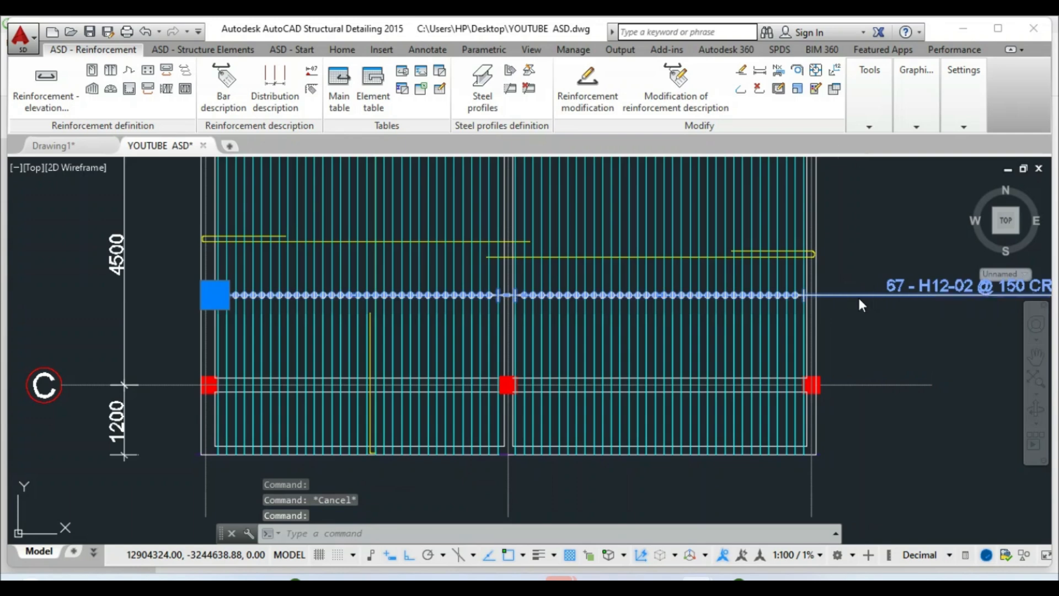
right_click(862, 305)
click(881, 370)
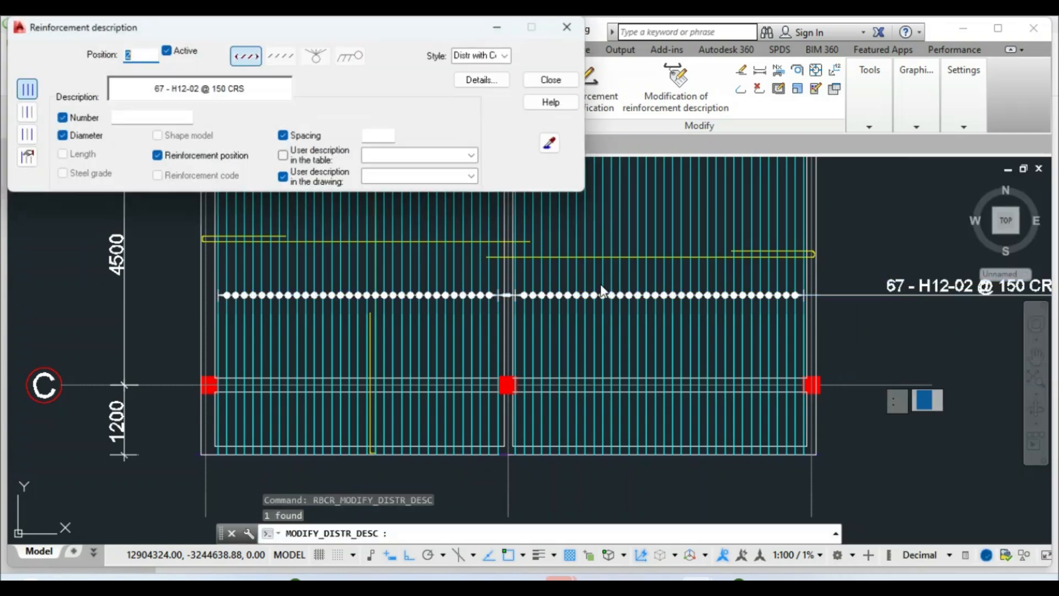
click(474, 83)
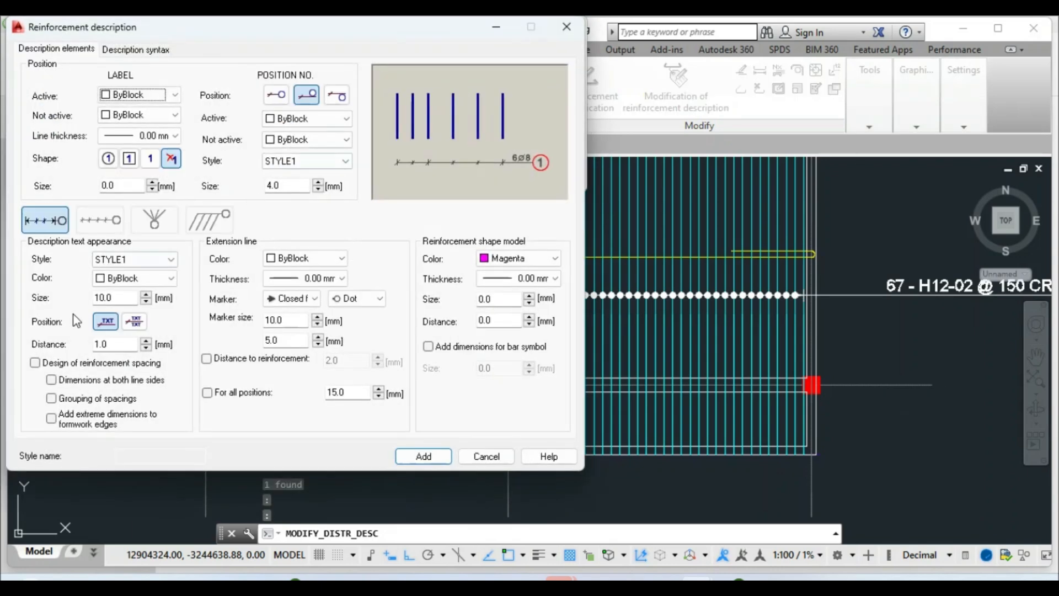
click(36, 363)
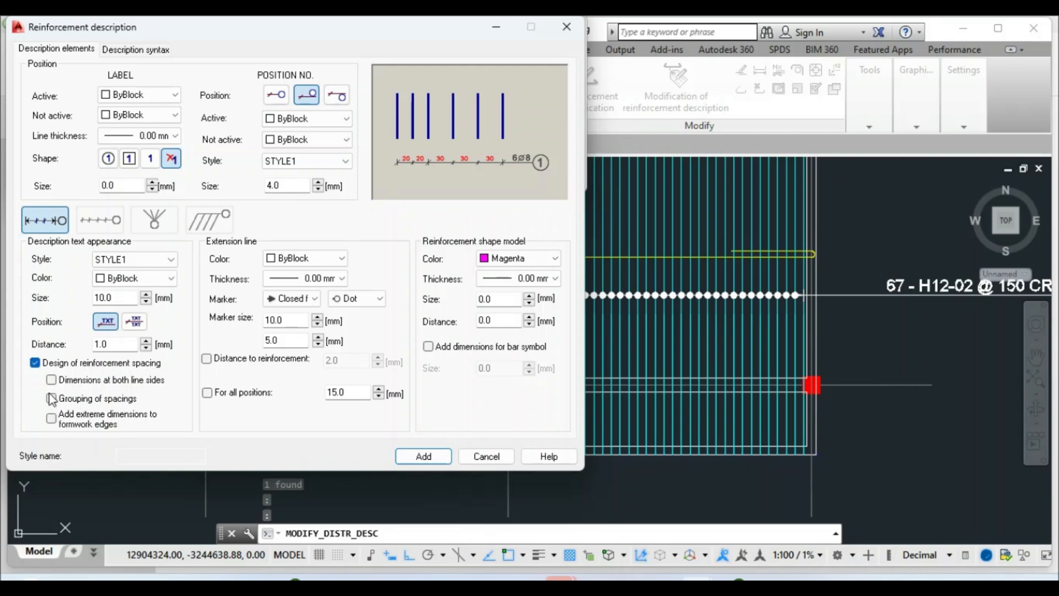
click(399, 456)
Close the description editor and review the new spacing dimensions
key(Escape)
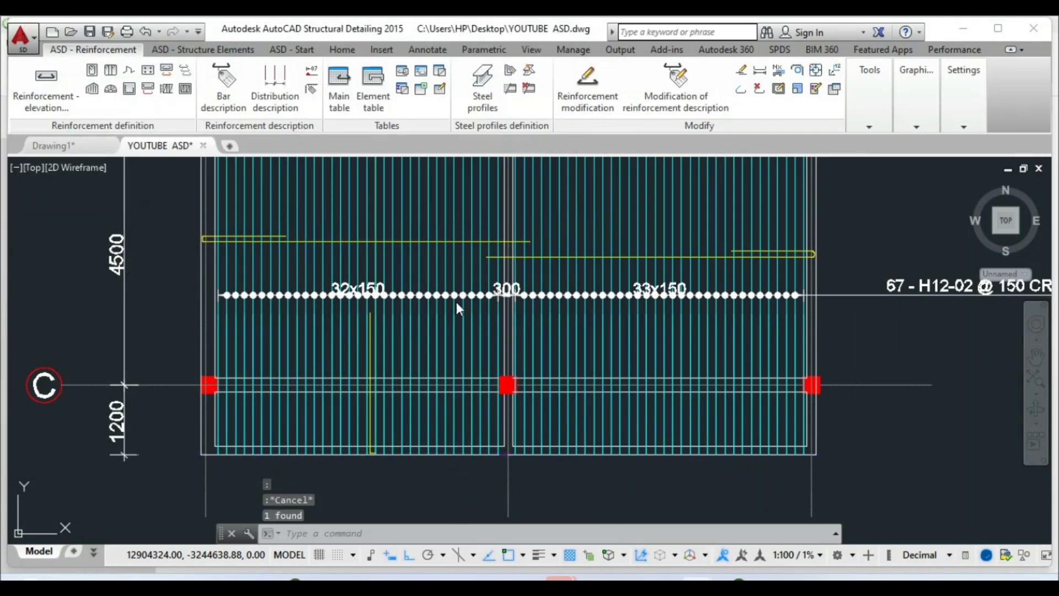
scroll(412, 356, down, 2)
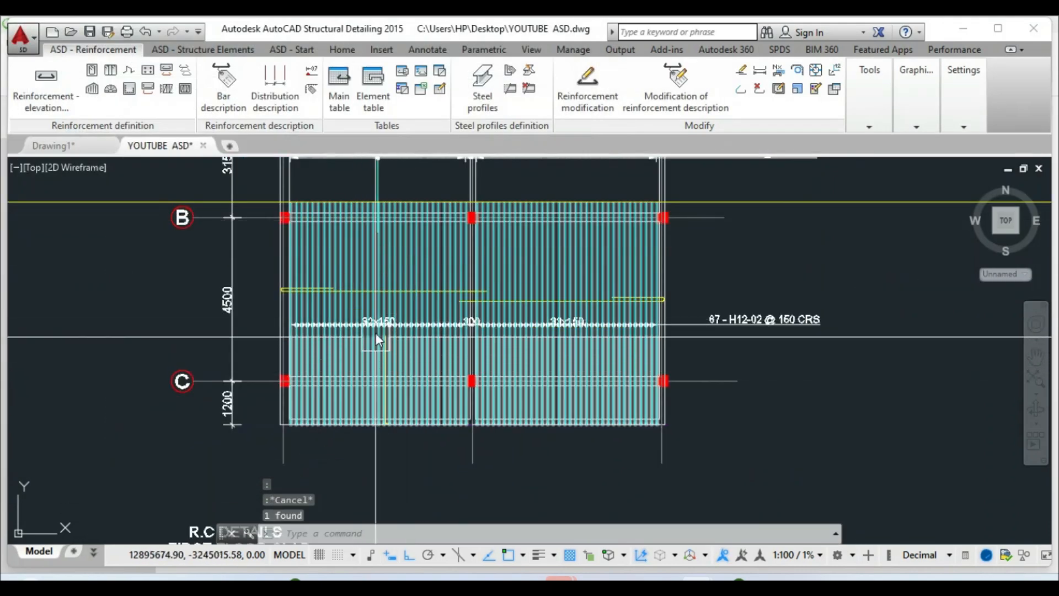
scroll(381, 359, down, 3)
scroll(379, 220, up, 4)
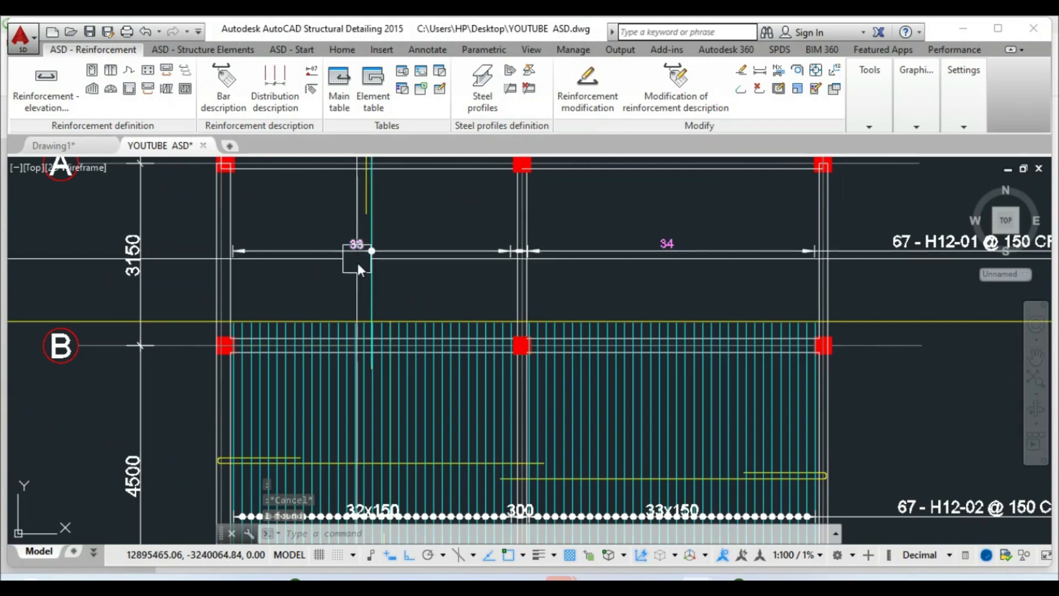
scroll(366, 283, down, 2)
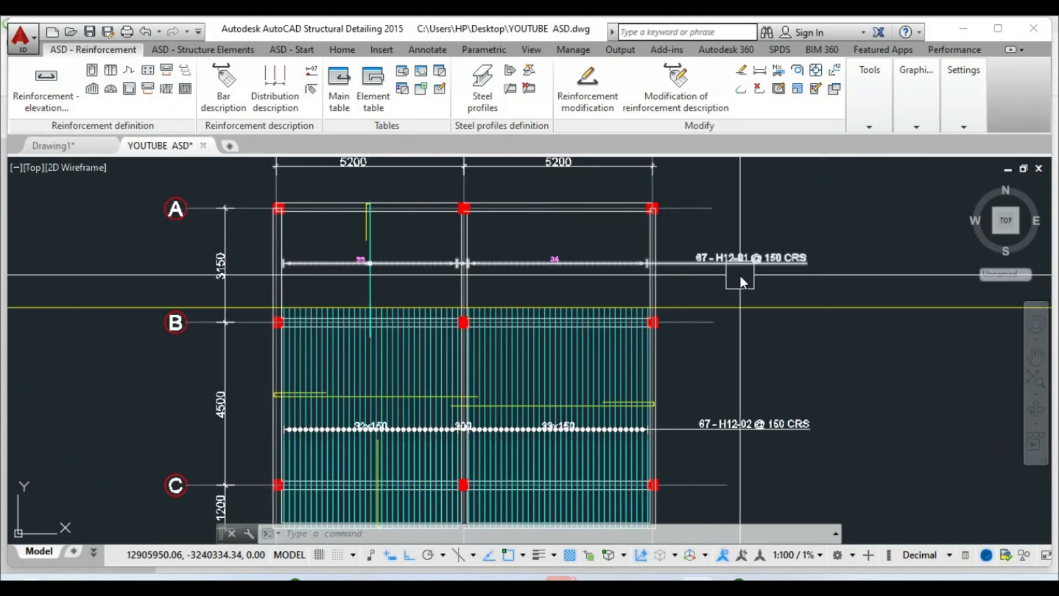
scroll(740, 281, up, 3)
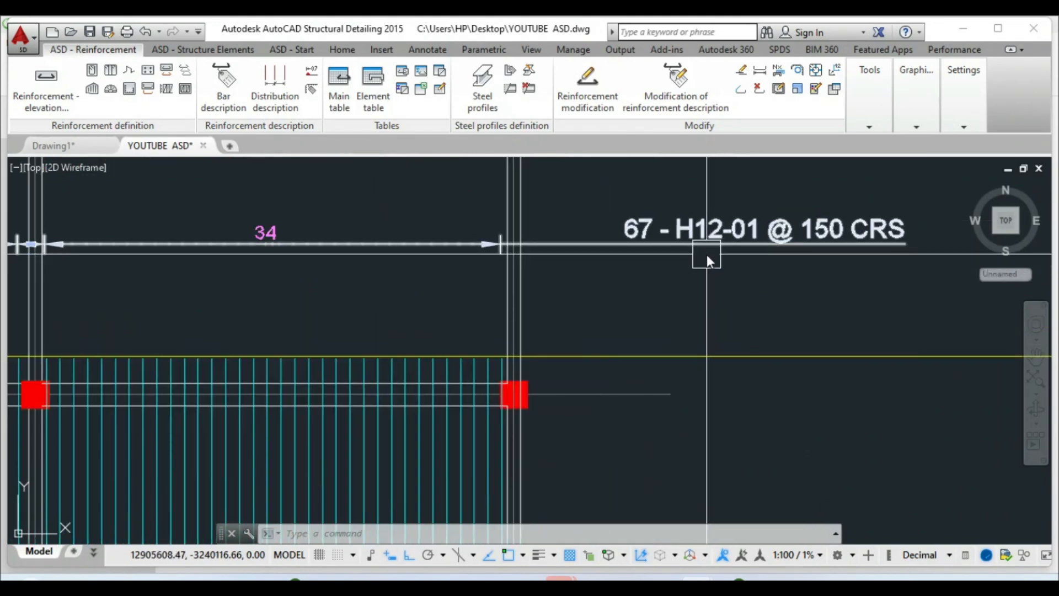
scroll(707, 253, down, 6)
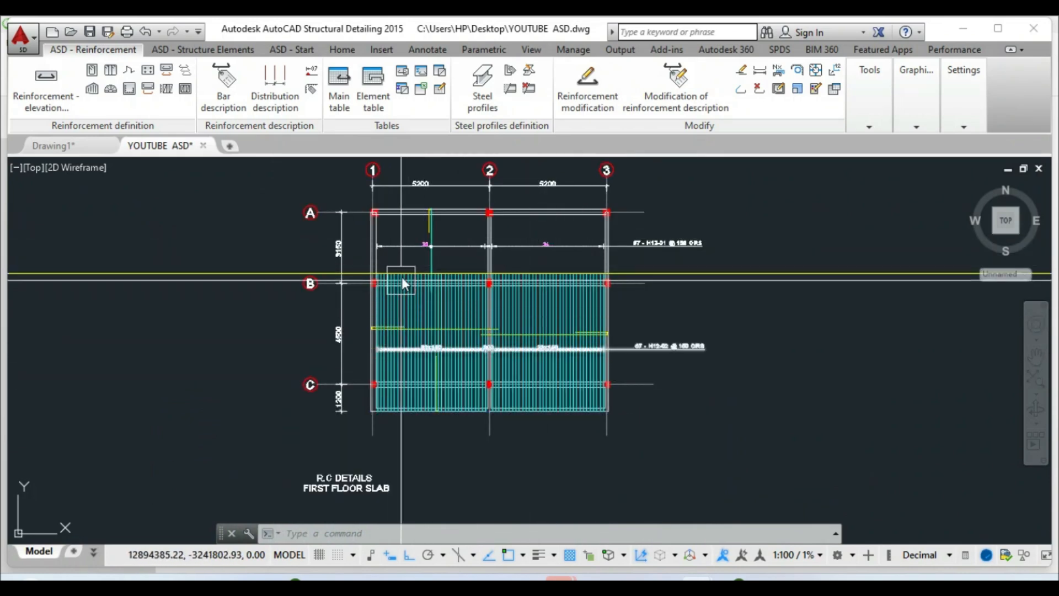
scroll(424, 241, up, 4)
key(Escape)
Copy the 33 and 34 position numbers onto the middle distribution line with Osnap off
click(343, 50)
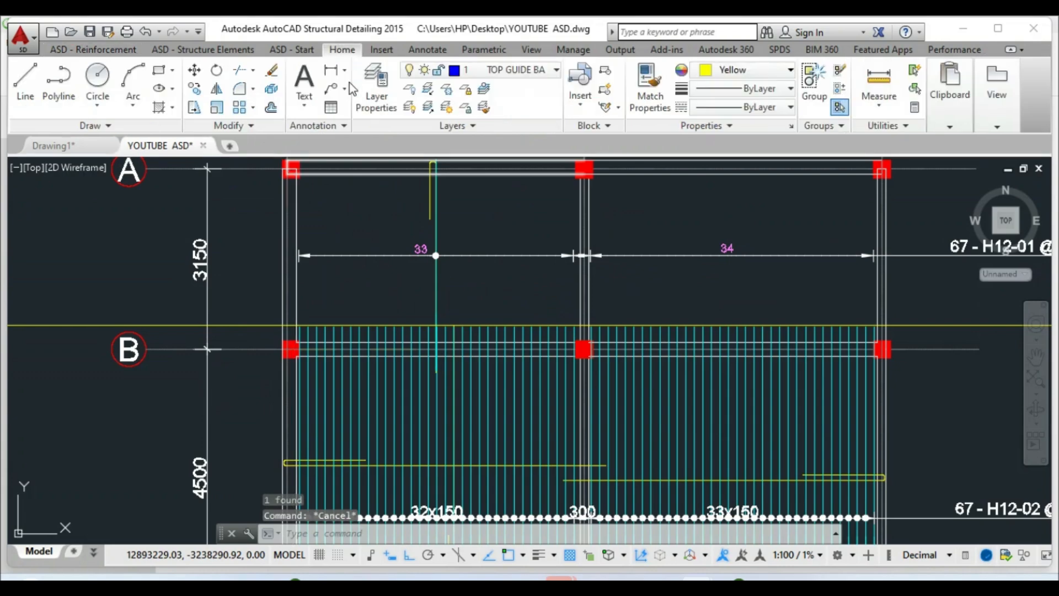
scroll(780, 244, up, 2)
click(194, 88)
click(210, 251)
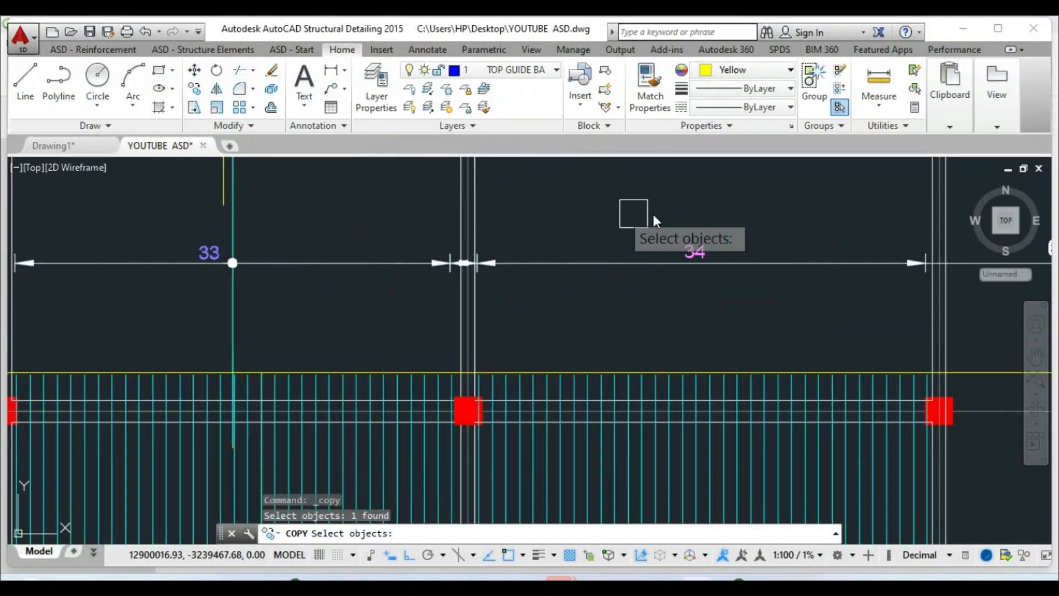
click(692, 249)
key(Return)
click(621, 224)
scroll(619, 198, down, 5)
scroll(632, 305, up, 4)
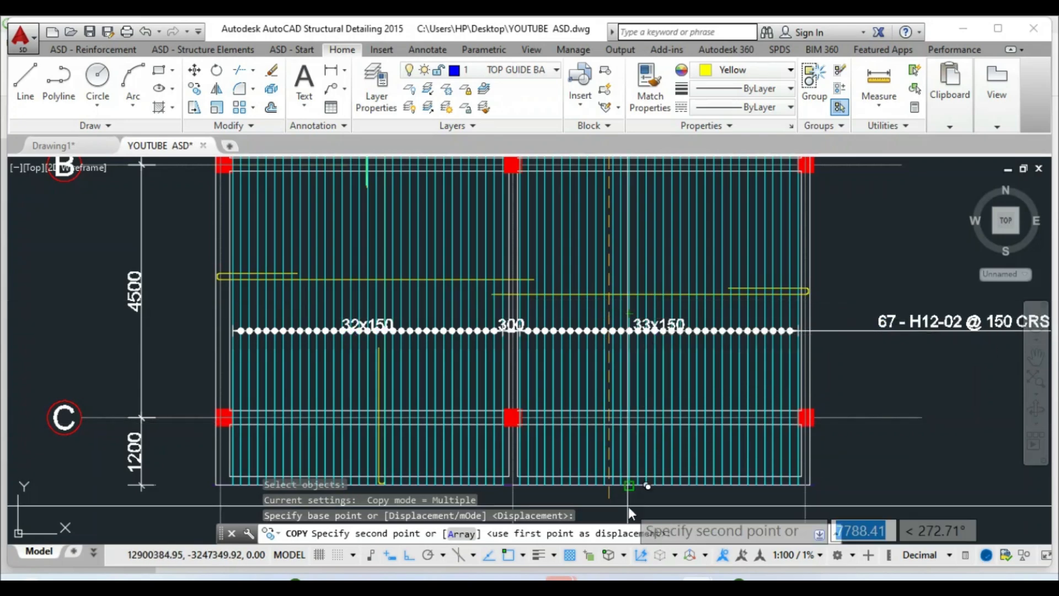
click(501, 556)
scroll(601, 296, up, 5)
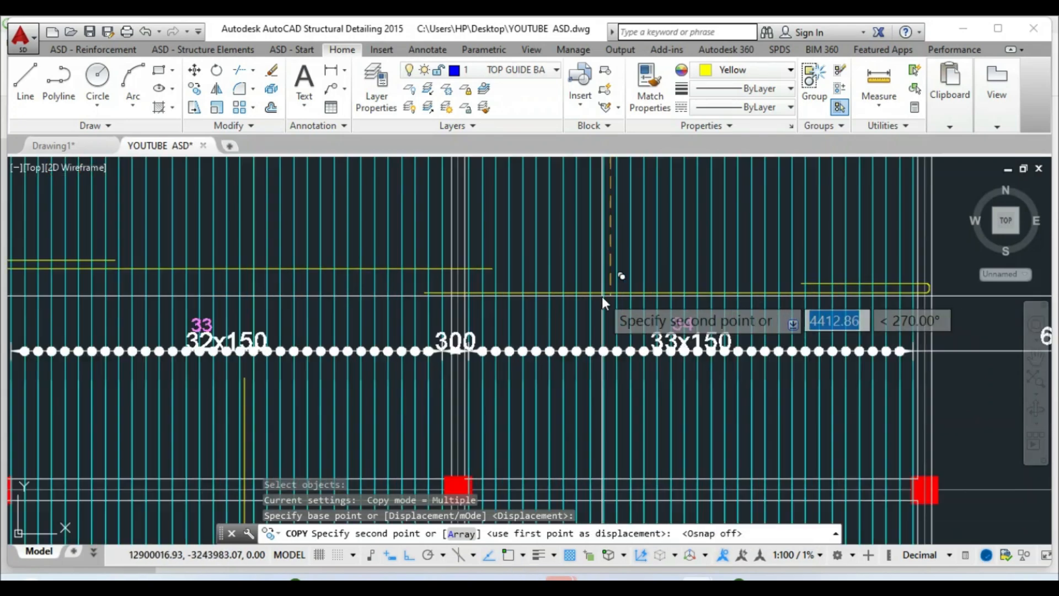
click(578, 321)
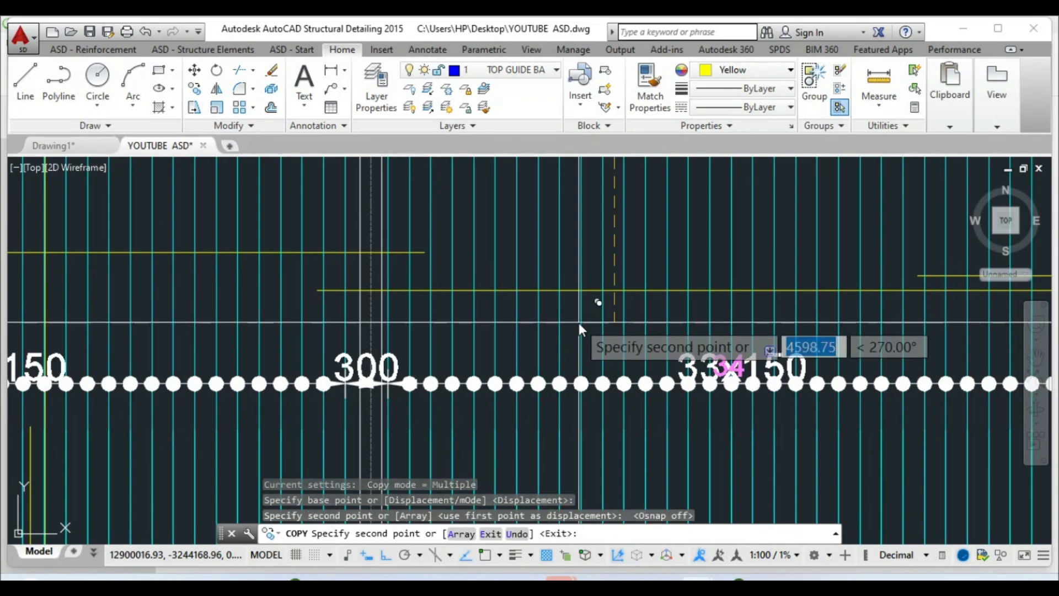
right_click(578, 324)
key(Escape)
key(Escape)
Select the H12-02 distribution line
scroll(504, 359, down, 5)
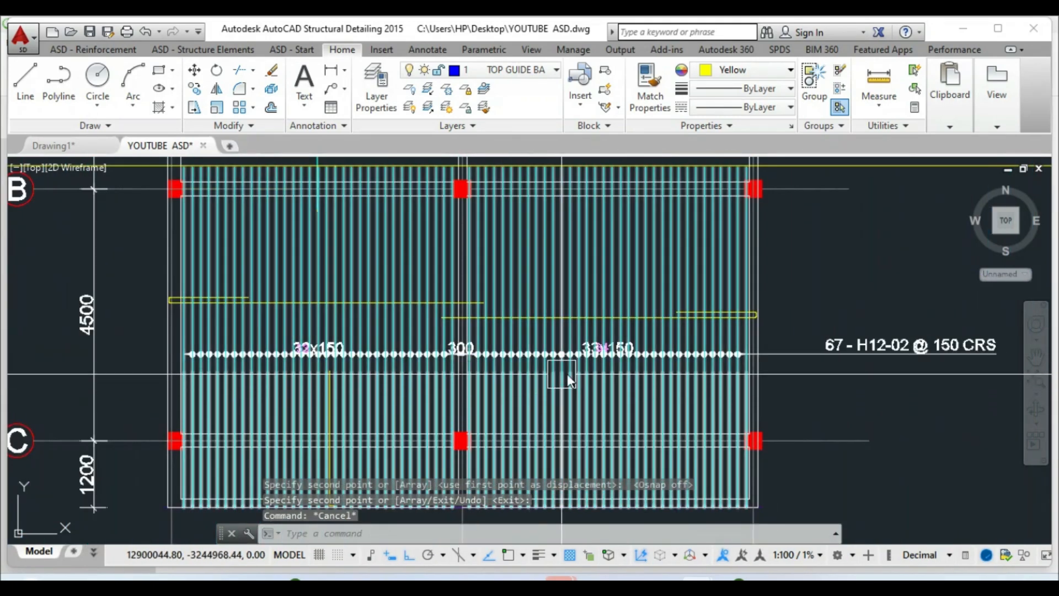
click(839, 347)
key(Escape)
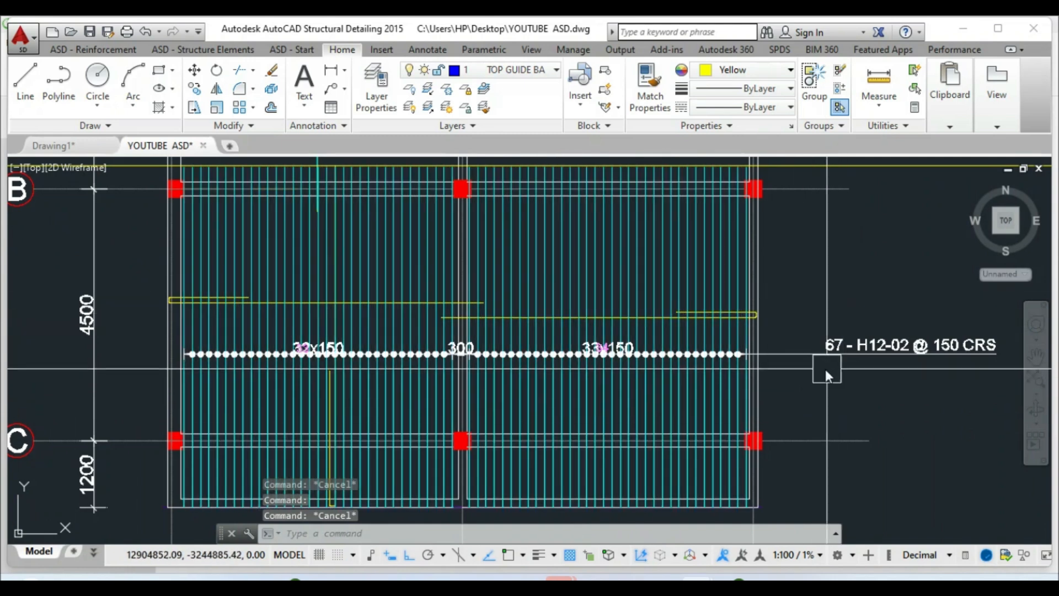
click(798, 358)
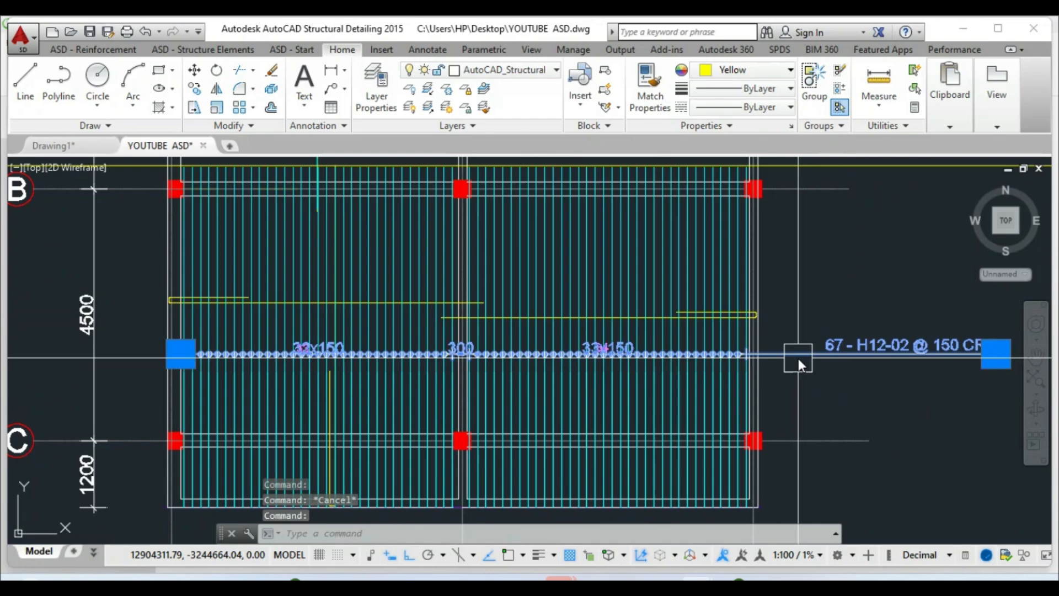
Untick Design of reinforcement spacing in the H12-02 distribution's description to hide the spacing dimensions
right_click(798, 358)
click(839, 369)
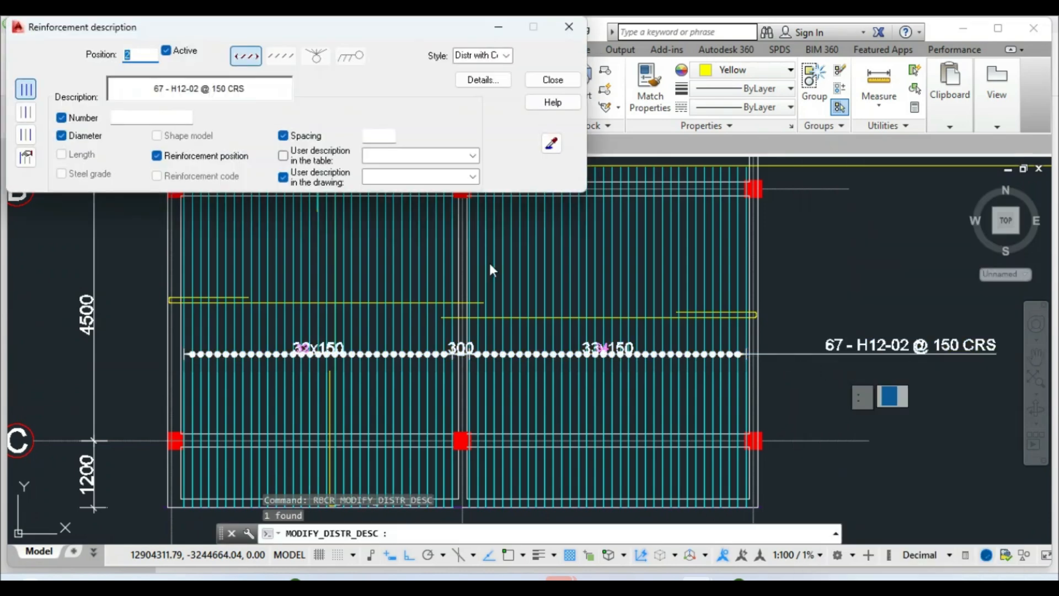
click(475, 80)
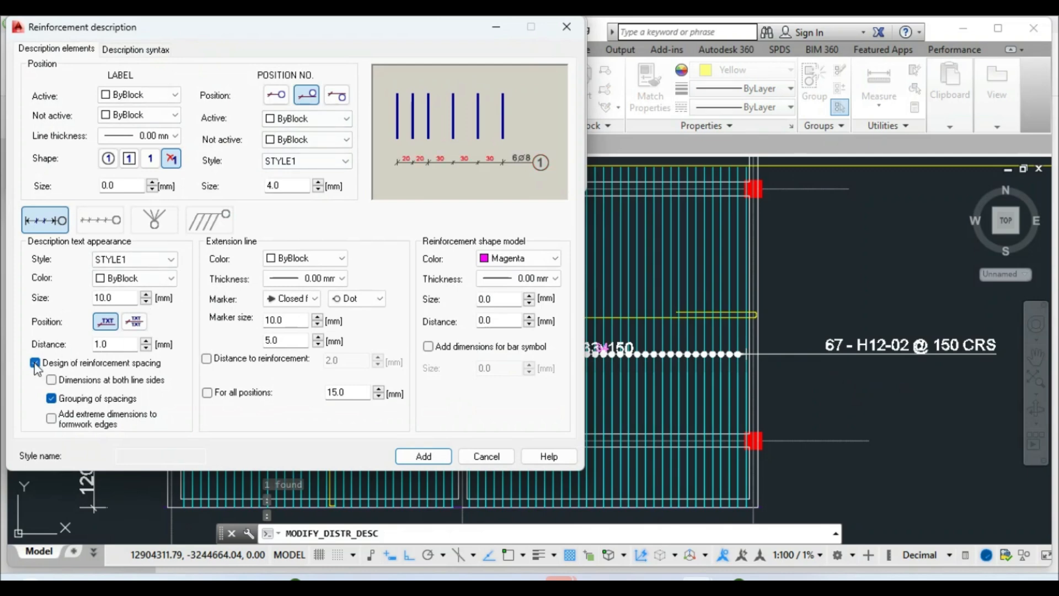
click(422, 457)
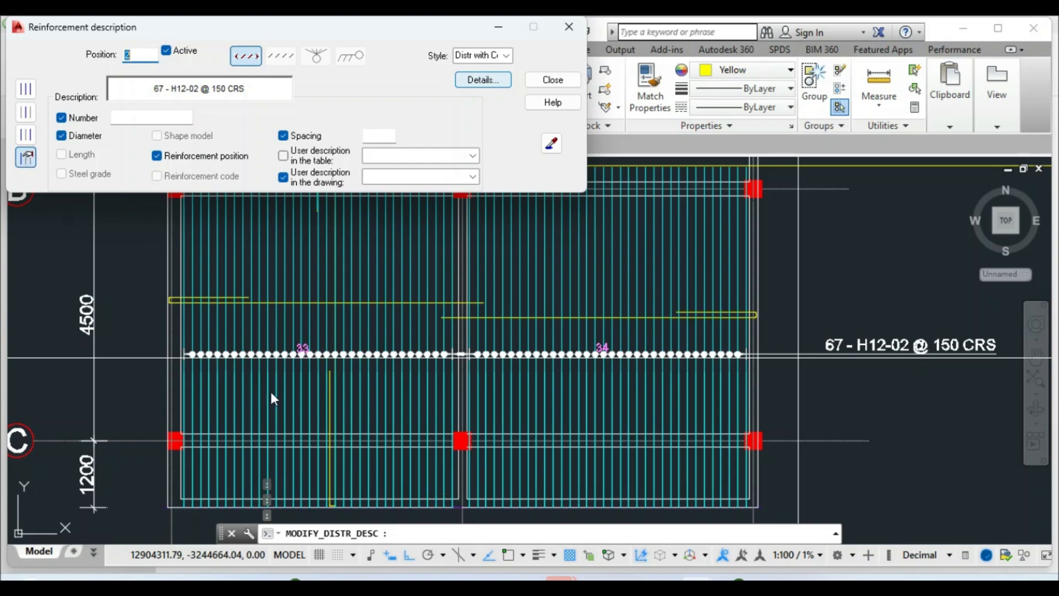
click(552, 80)
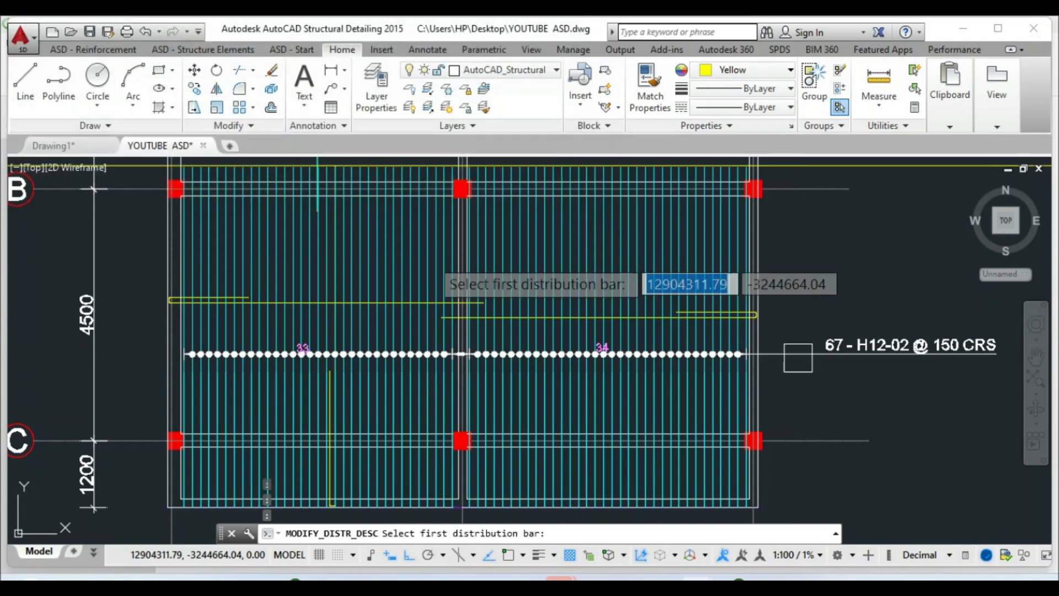
Pick a bar in the first bay as the representative bar, then window-select the yellow line
scroll(331, 413, up, 3)
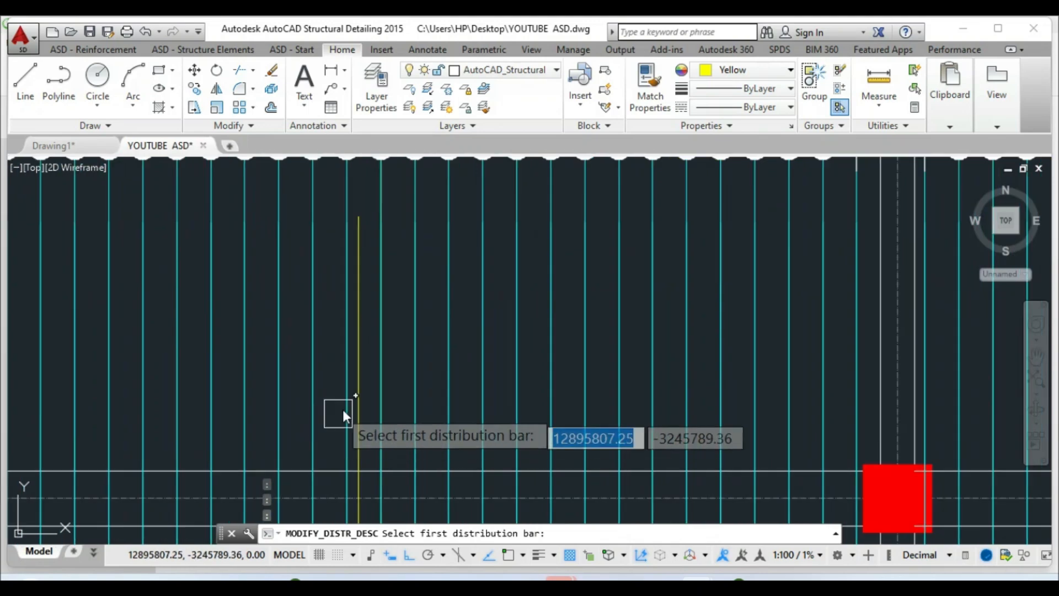
scroll(352, 396, down, 3)
scroll(340, 399, up, 4)
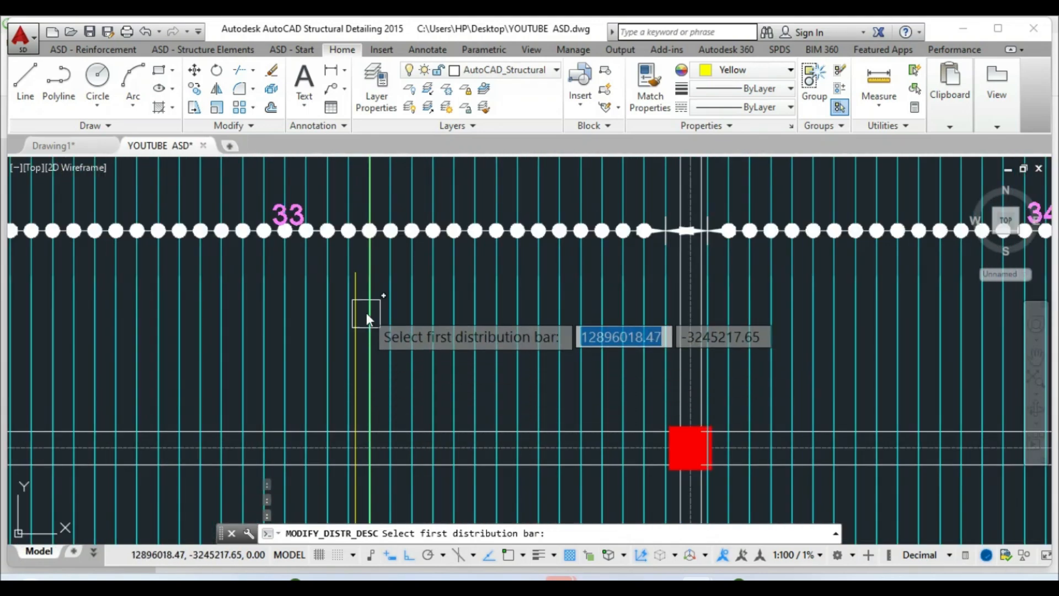
scroll(366, 312, up, 4)
scroll(375, 316, down, 4)
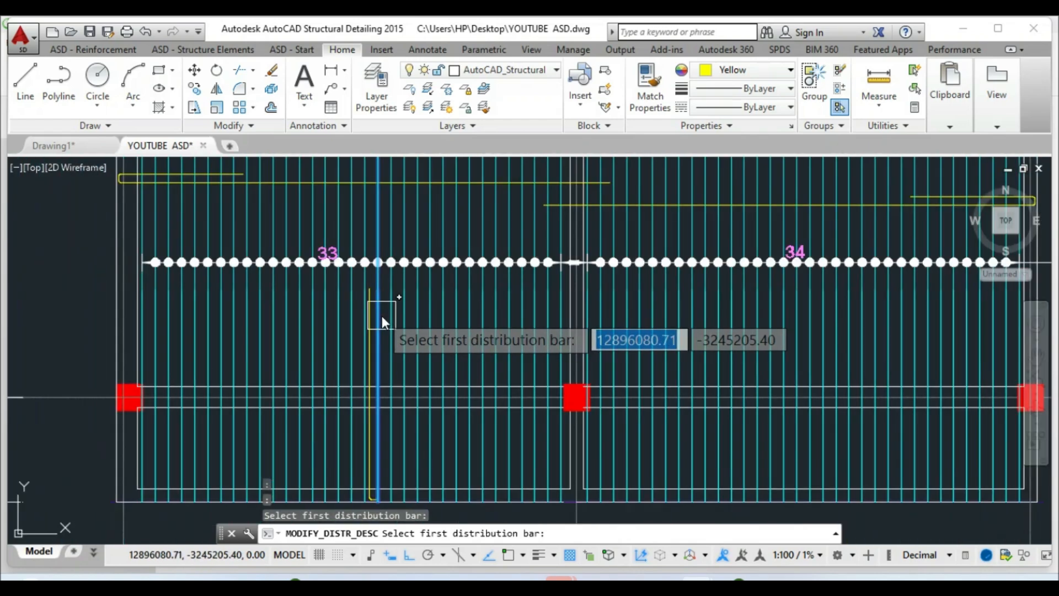
click(381, 315)
scroll(381, 316, up, 2)
scroll(437, 352, down, 7)
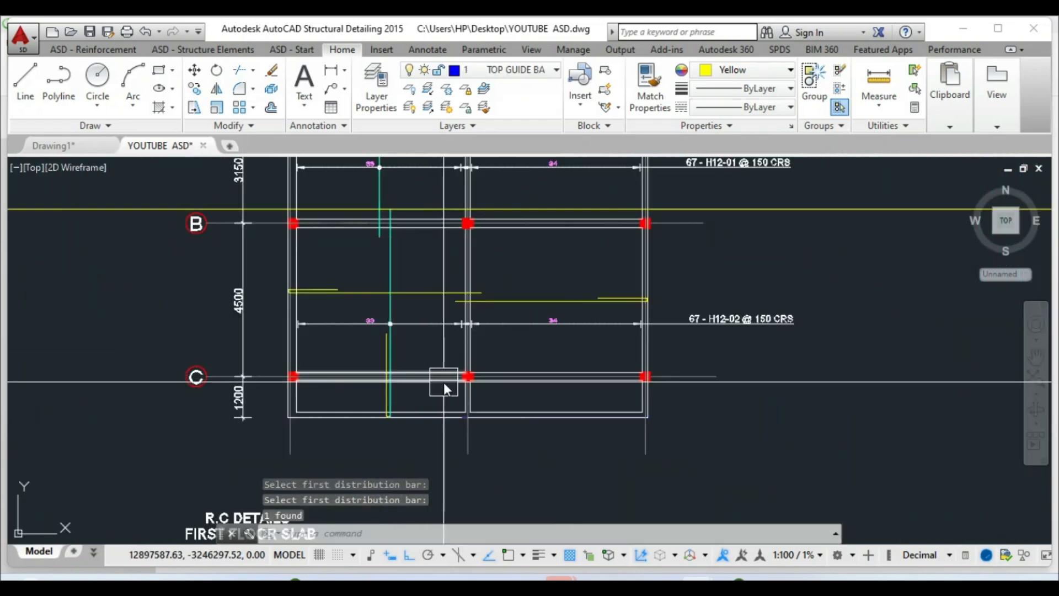
key(Escape)
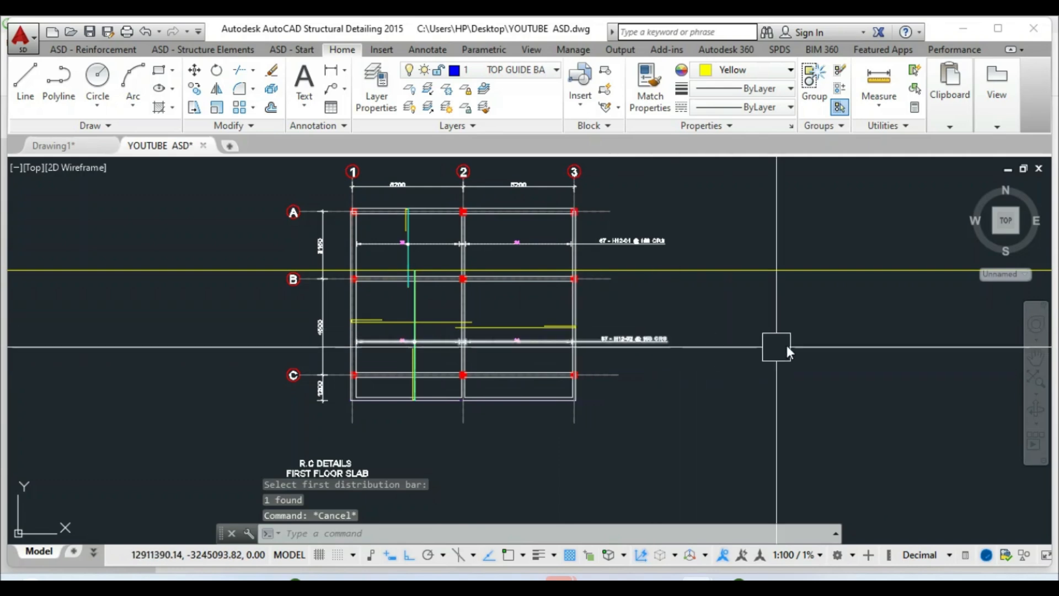
click(764, 336)
click(754, 239)
Erase the stray long yellow line from the plan
key(Delete)
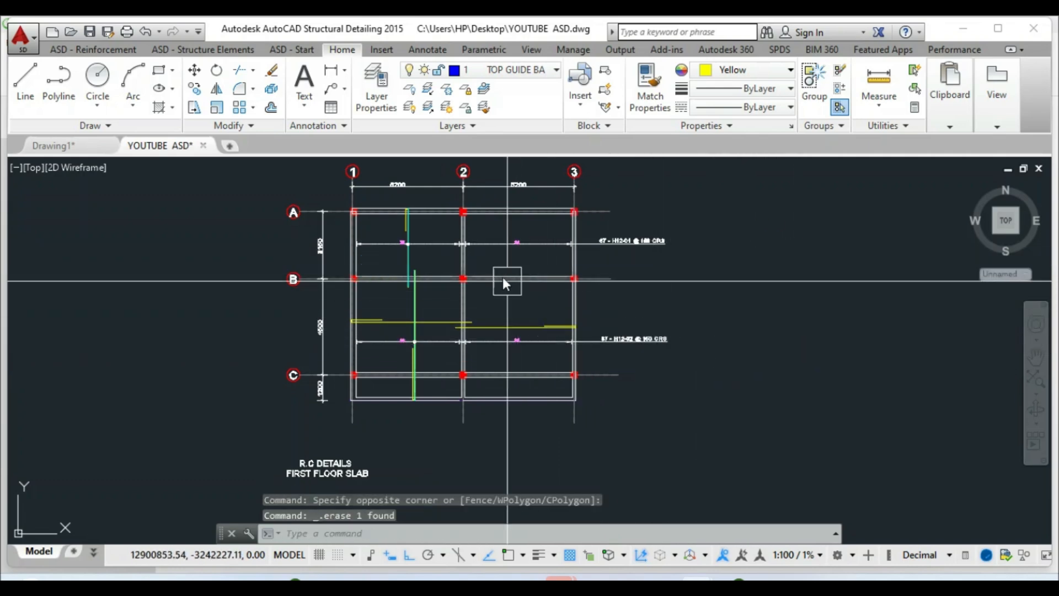
scroll(358, 363, down, 3)
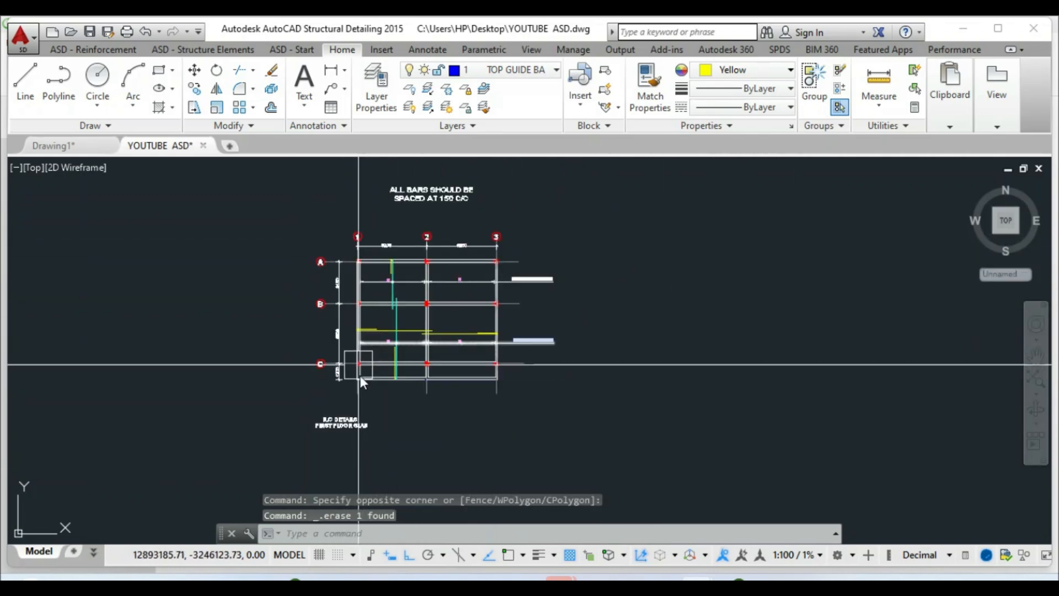
scroll(355, 409, up, 3)
Move the slab title text lower beneath the plan
click(196, 72)
click(359, 455)
click(280, 433)
right_click(276, 442)
click(276, 443)
scroll(273, 476, down, 3)
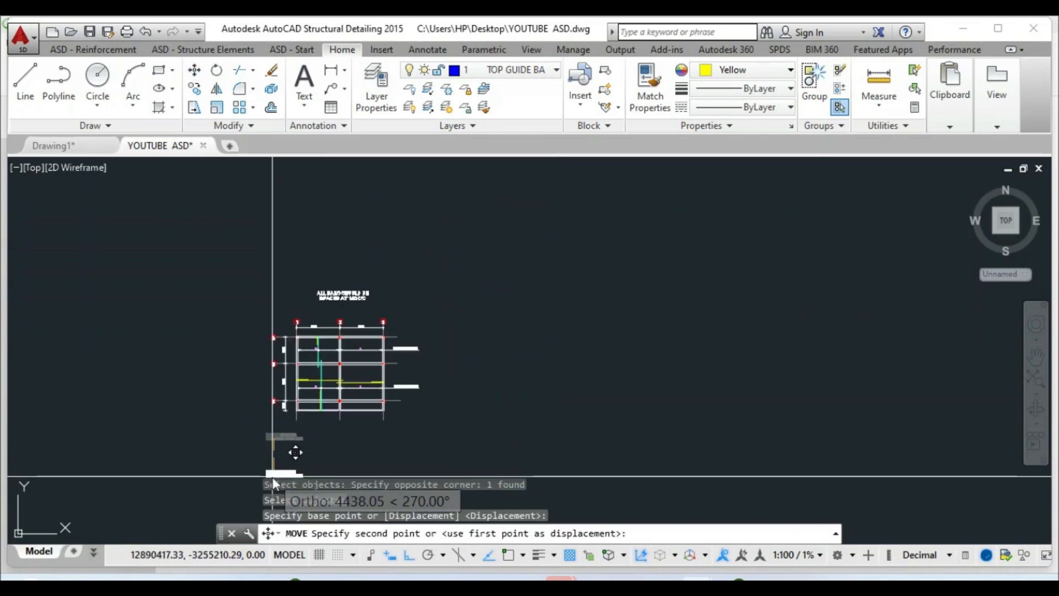
scroll(282, 433, up, 3)
click(276, 444)
scroll(364, 414, down, 3)
scroll(397, 277, up, 5)
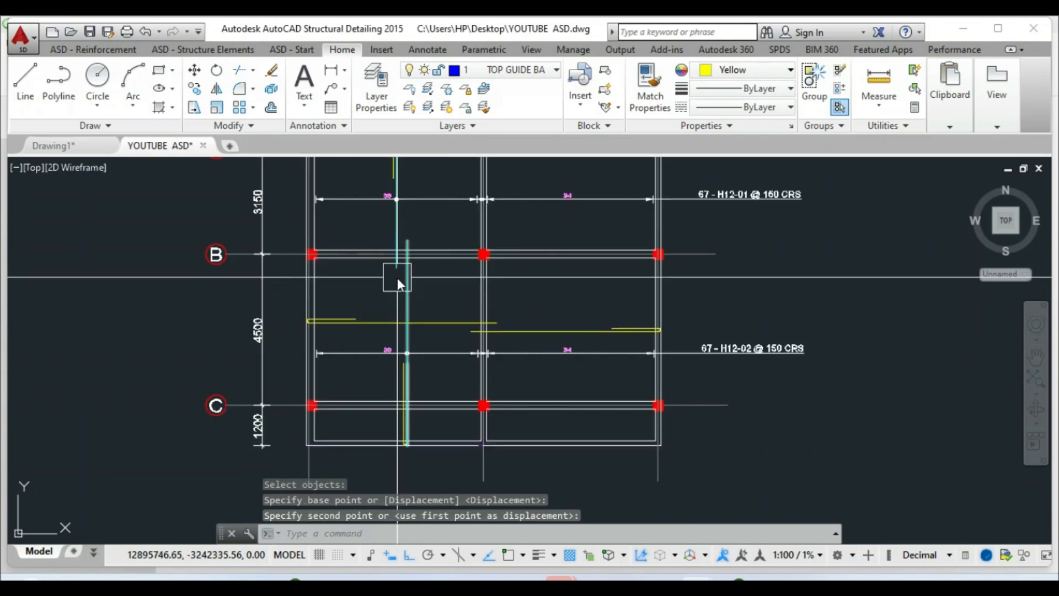
key(Escape)
Draw a vertical construction line (XL) just beside grid line 2
scroll(458, 316, up, 2)
text(xl)
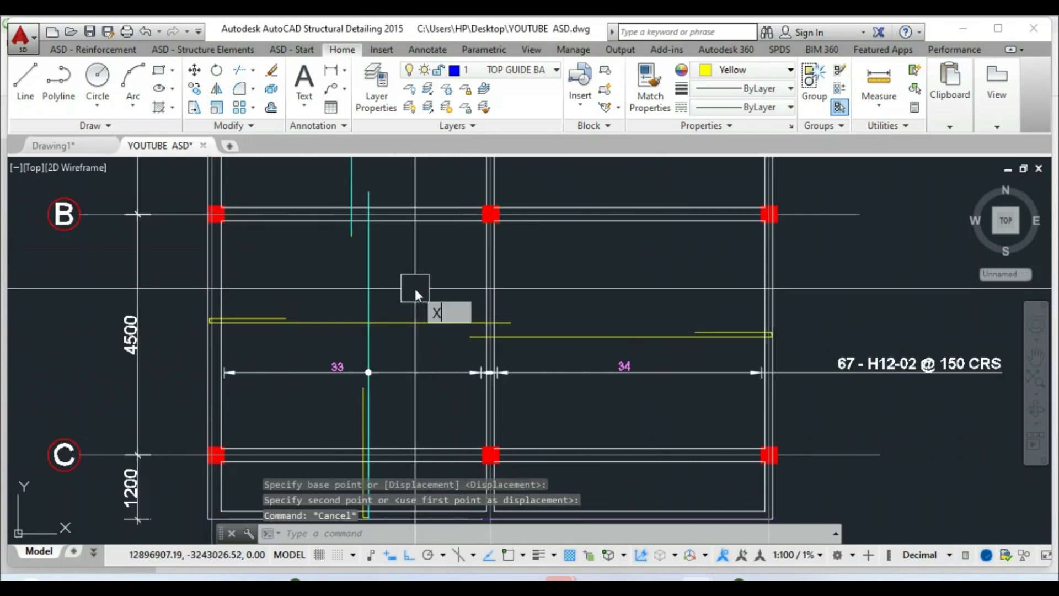
key(Return)
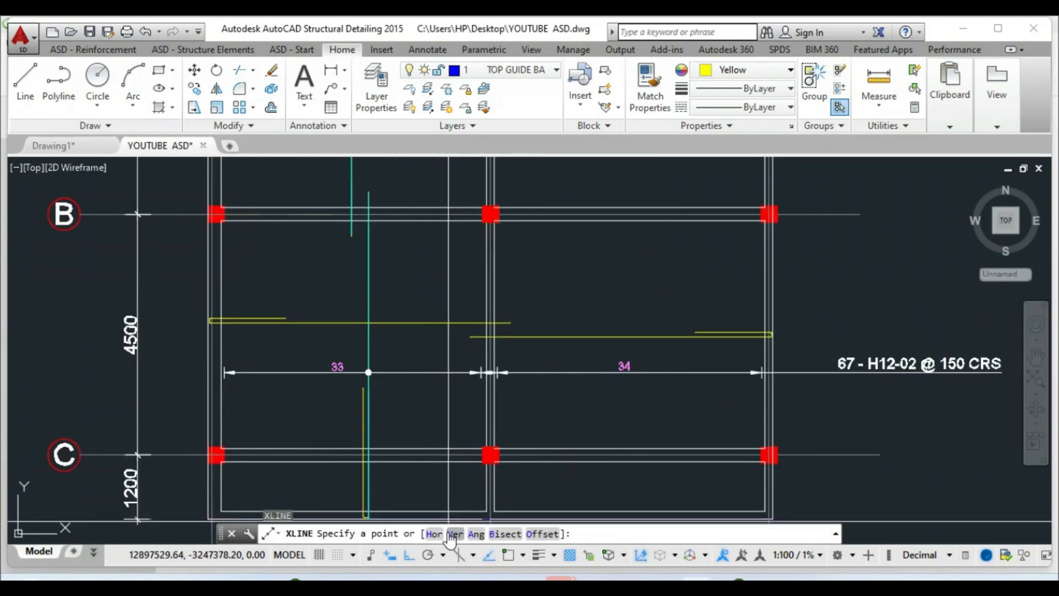
click(454, 534)
scroll(515, 303, up, 4)
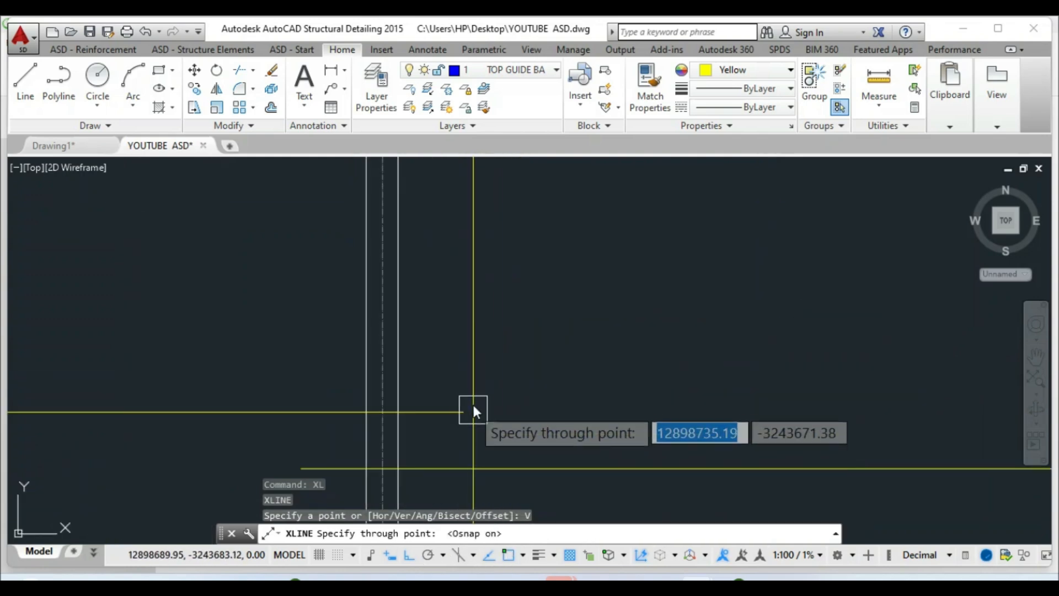
scroll(579, 364, down, 3)
scroll(516, 385, down, 6)
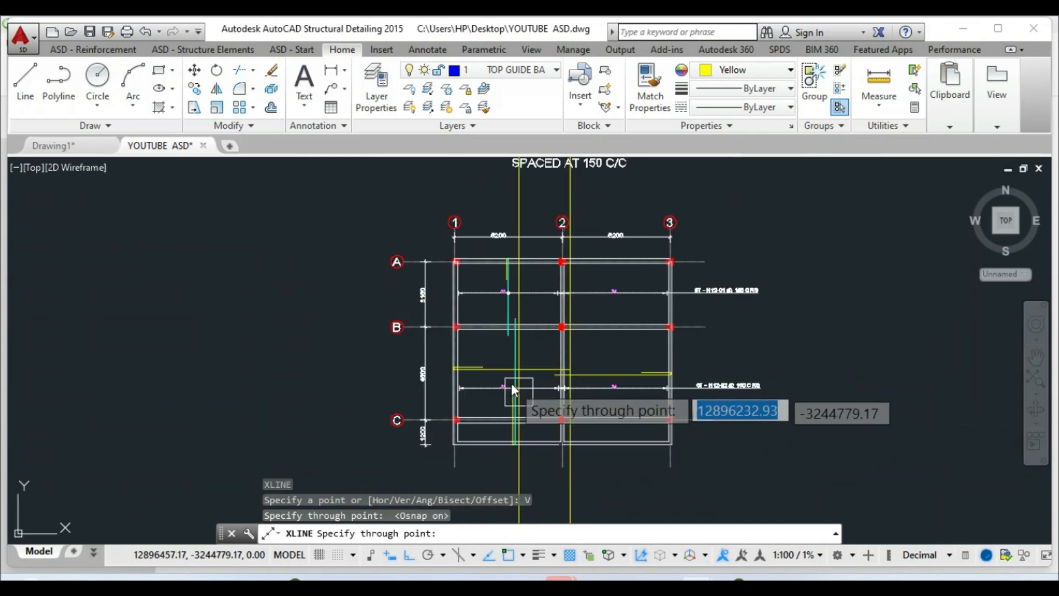
scroll(544, 368, up, 4)
key(Escape)
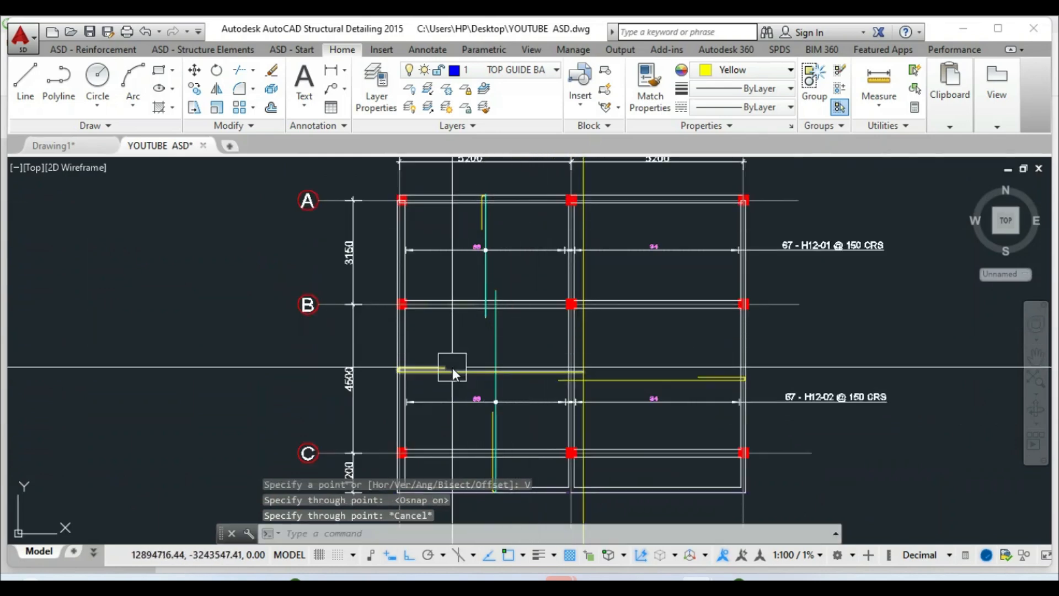
scroll(380, 210, down, 2)
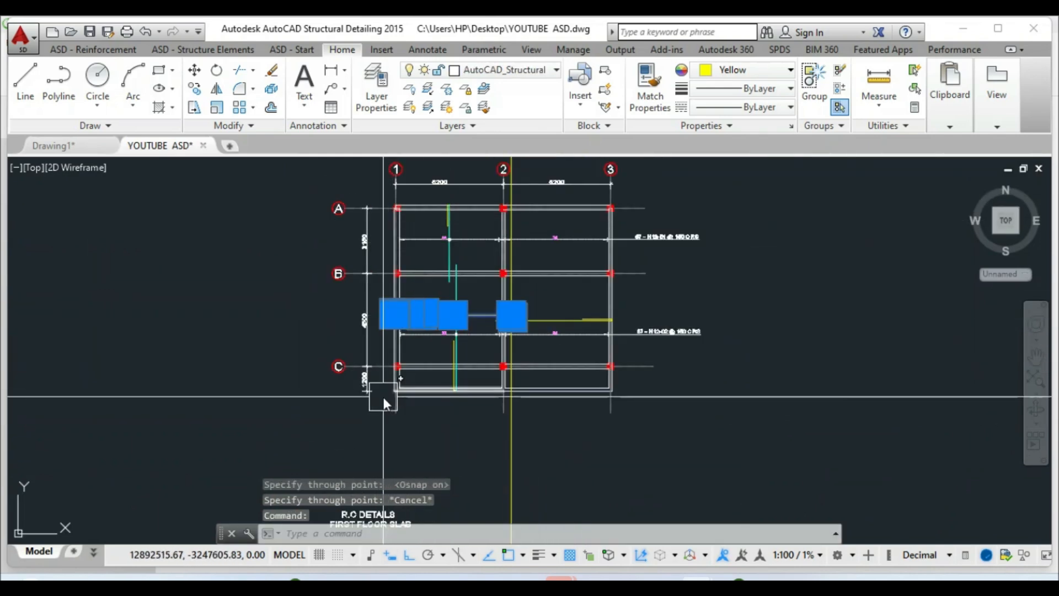
scroll(392, 401, up, 2)
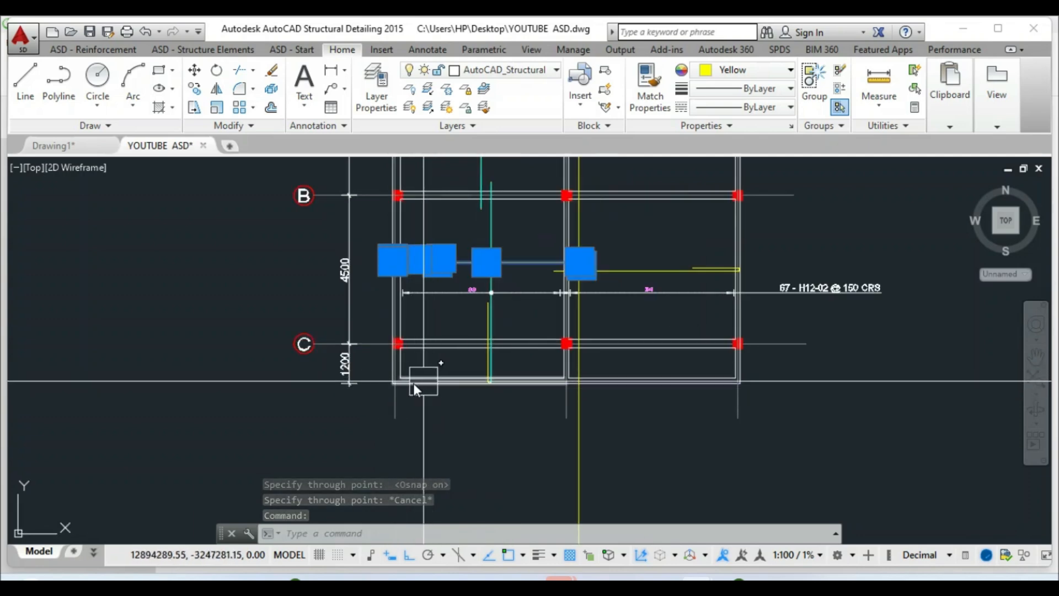
scroll(420, 385, down, 2)
scroll(498, 307, up, 3)
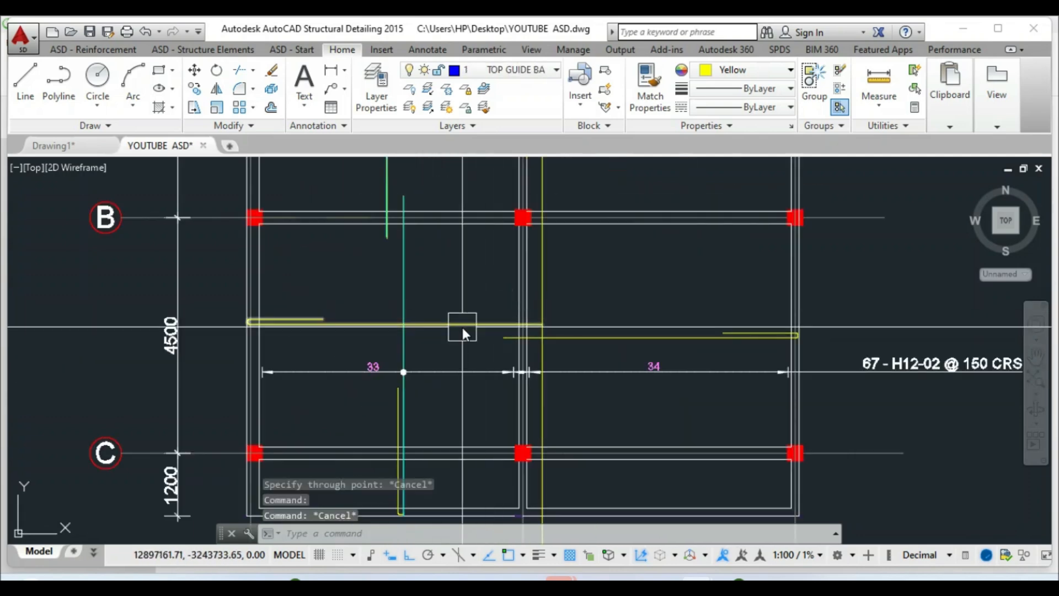
Start a new bar distribution and accept the linear zone distribution settings
click(115, 51)
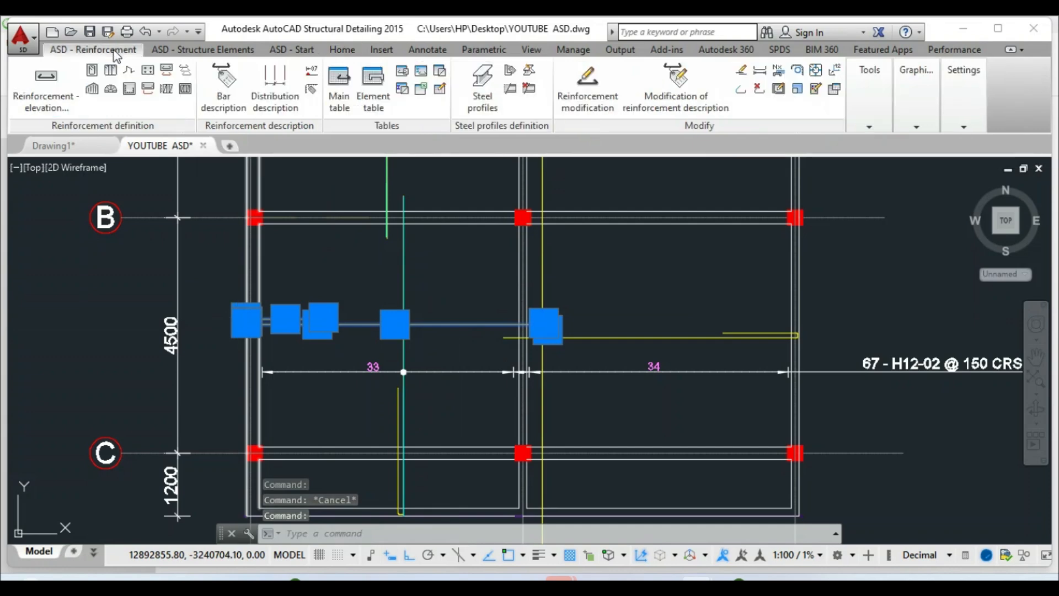
click(186, 72)
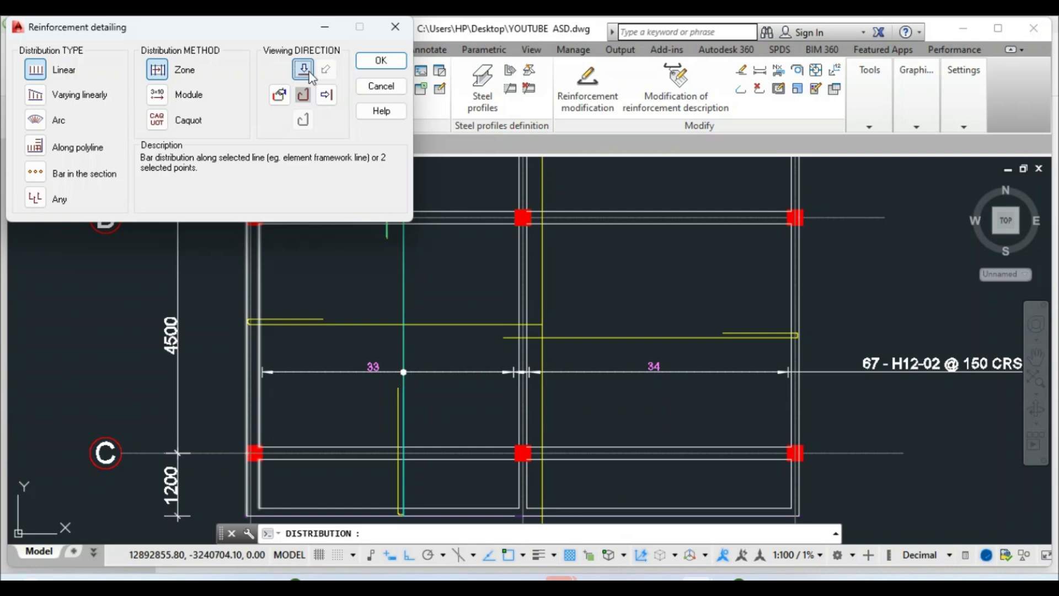
click(381, 62)
scroll(461, 331, down, 4)
scroll(508, 213, up, 4)
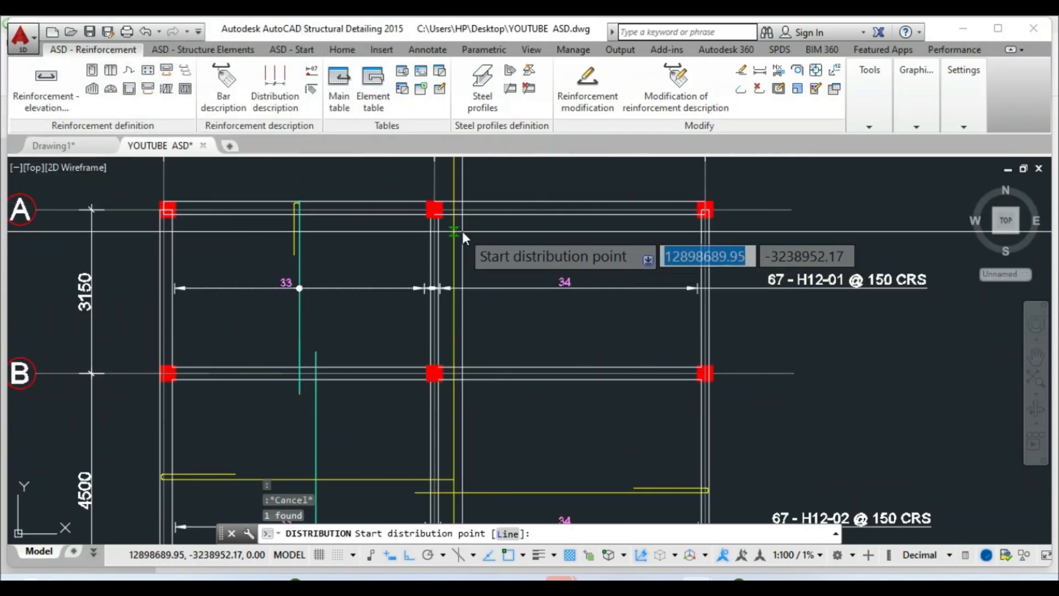
scroll(451, 218, up, 3)
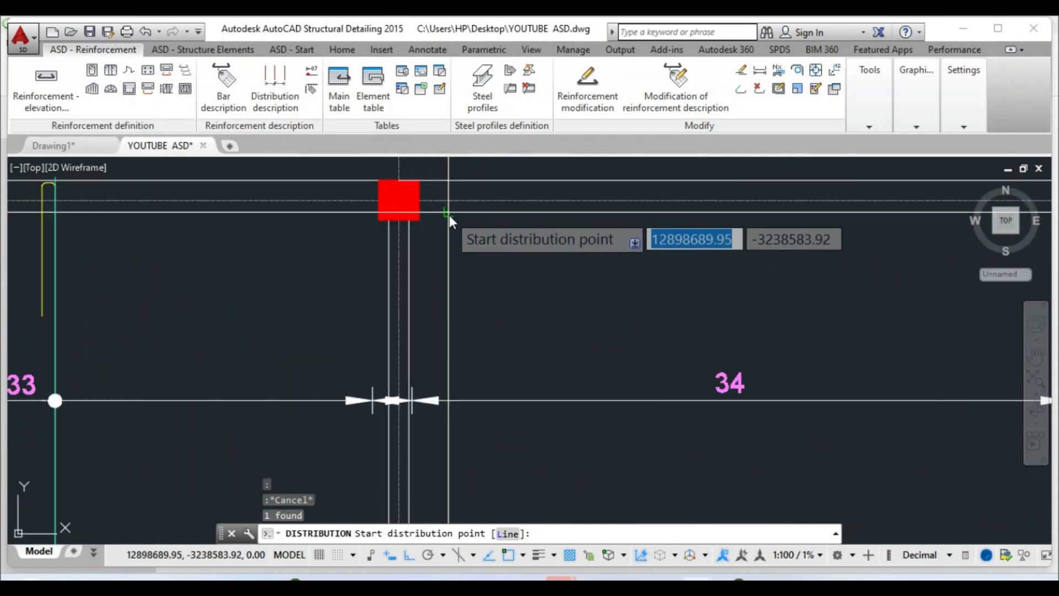
Pick the distribution start at grid A, the end near grid C, and the zone limit
click(449, 214)
scroll(441, 228, down, 5)
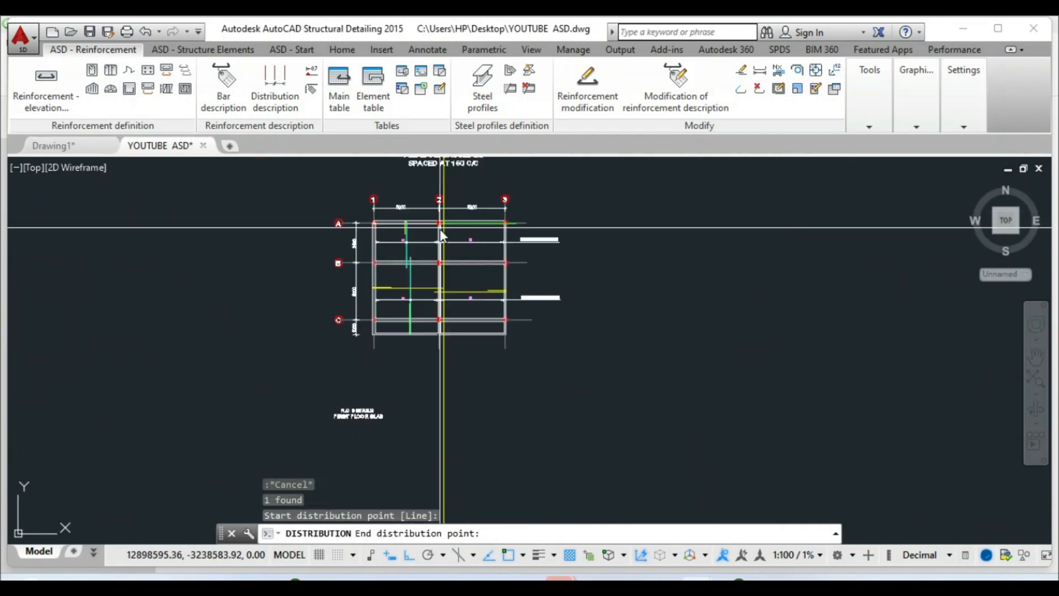
scroll(441, 234, up, 5)
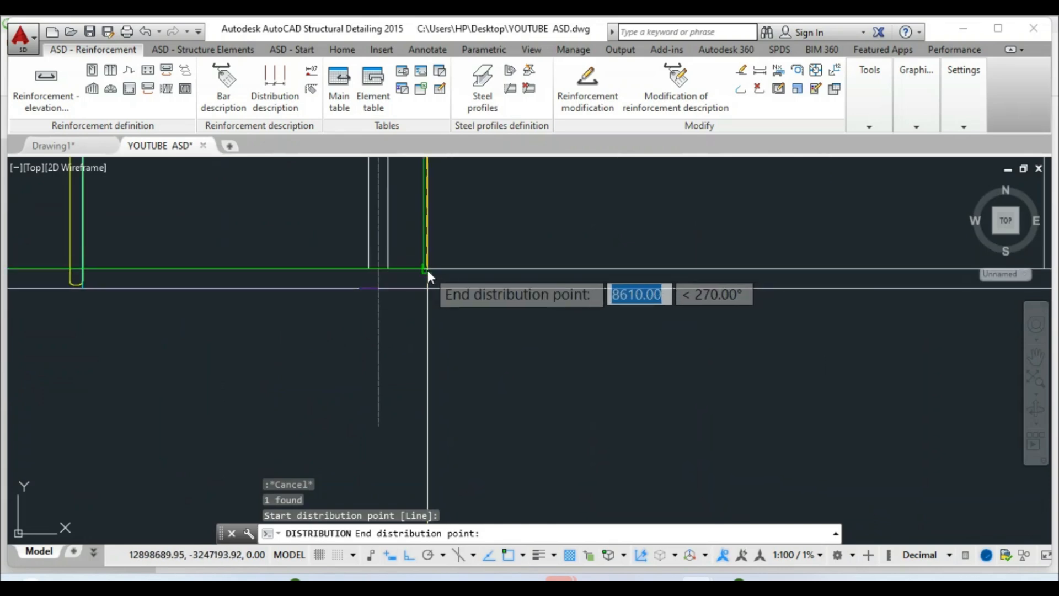
click(428, 270)
scroll(428, 270, down, 2)
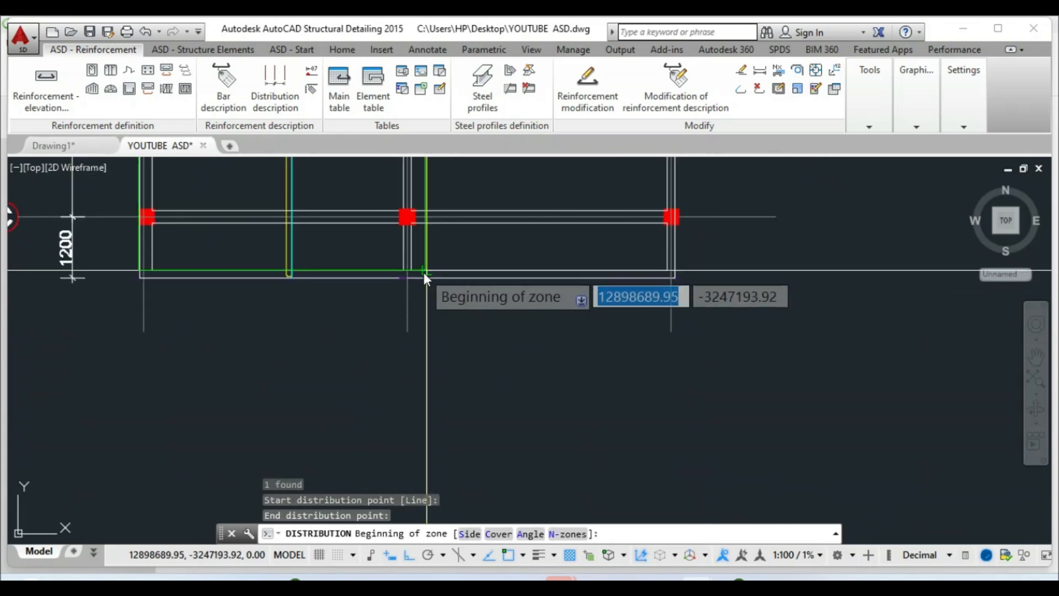
scroll(430, 353, down, 4)
scroll(422, 306, up, 6)
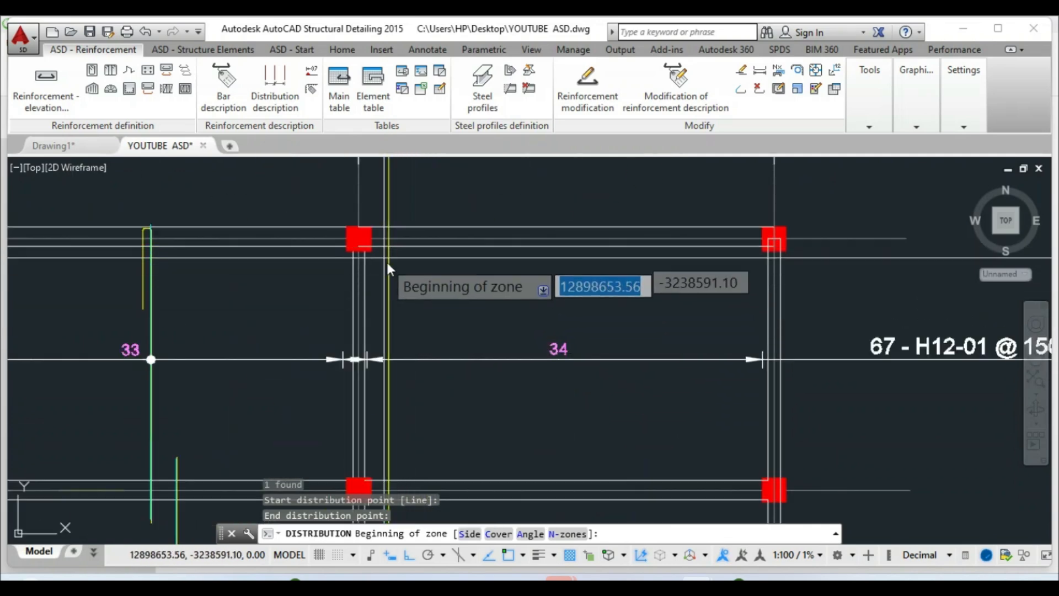
scroll(387, 250, up, 2)
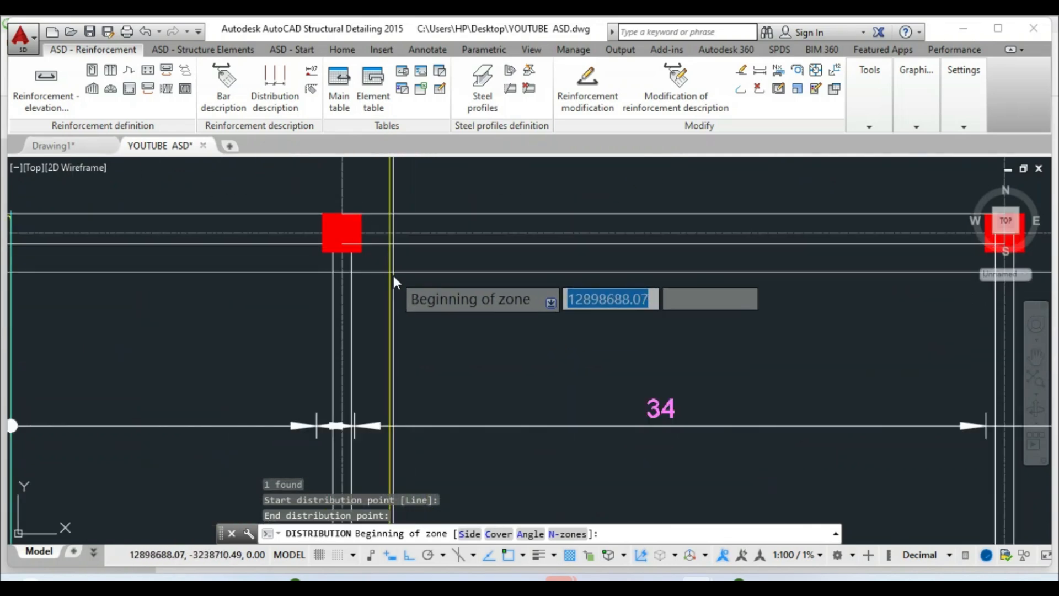
click(389, 246)
scroll(395, 260, down, 5)
scroll(393, 325, up, 10)
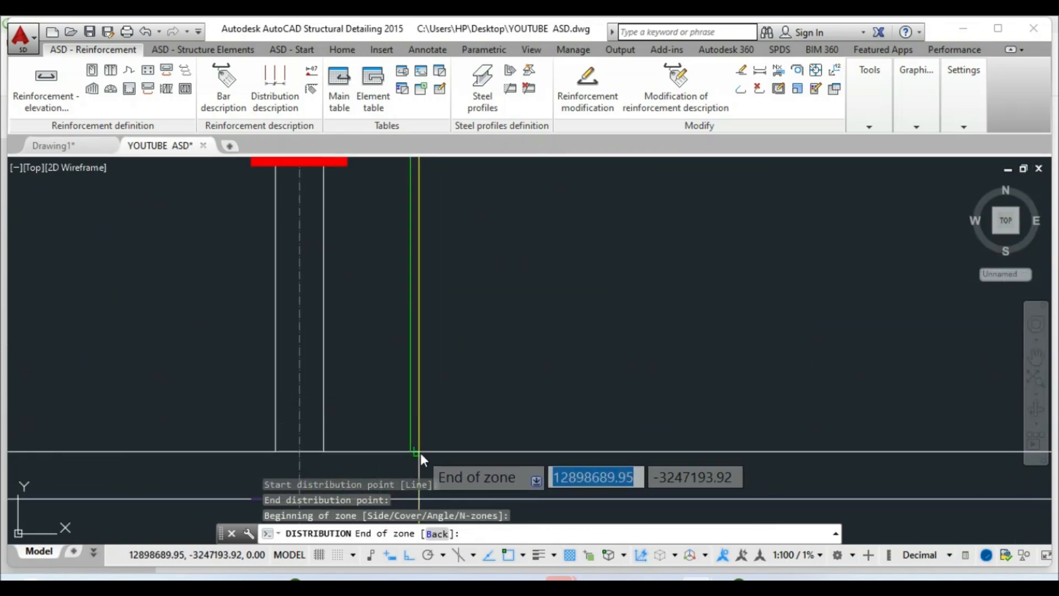
right_click(420, 452)
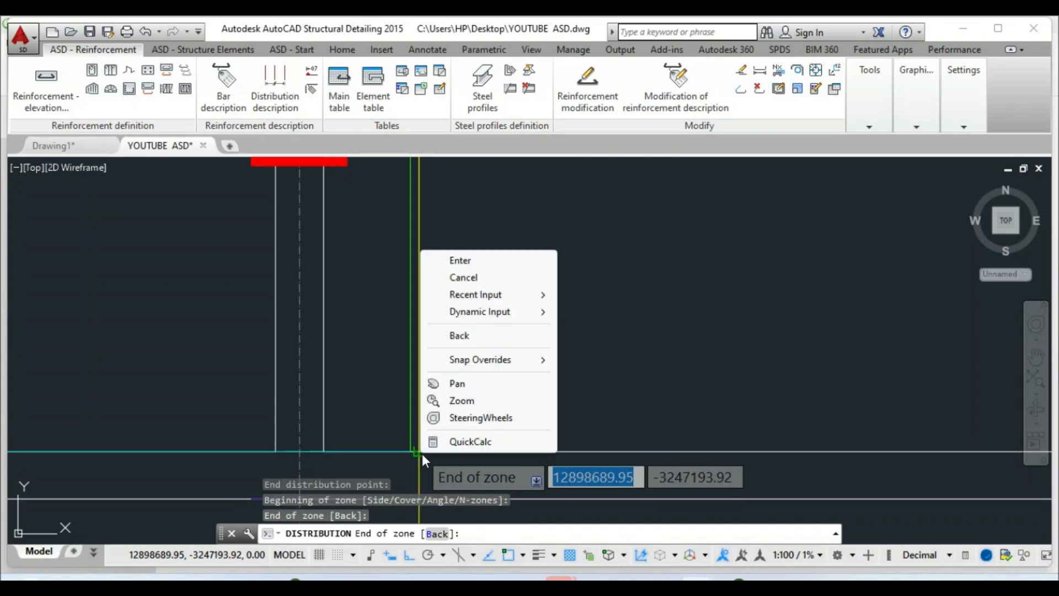
click(460, 261)
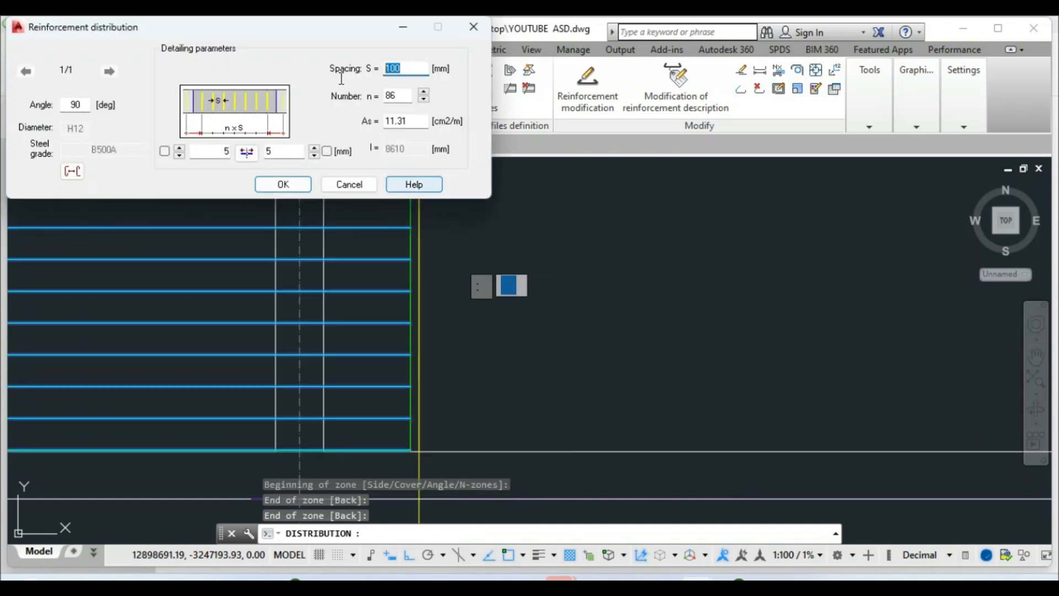
Set the bar spacing to 150 mm and create the H12 distribution
text(150)
click(400, 97)
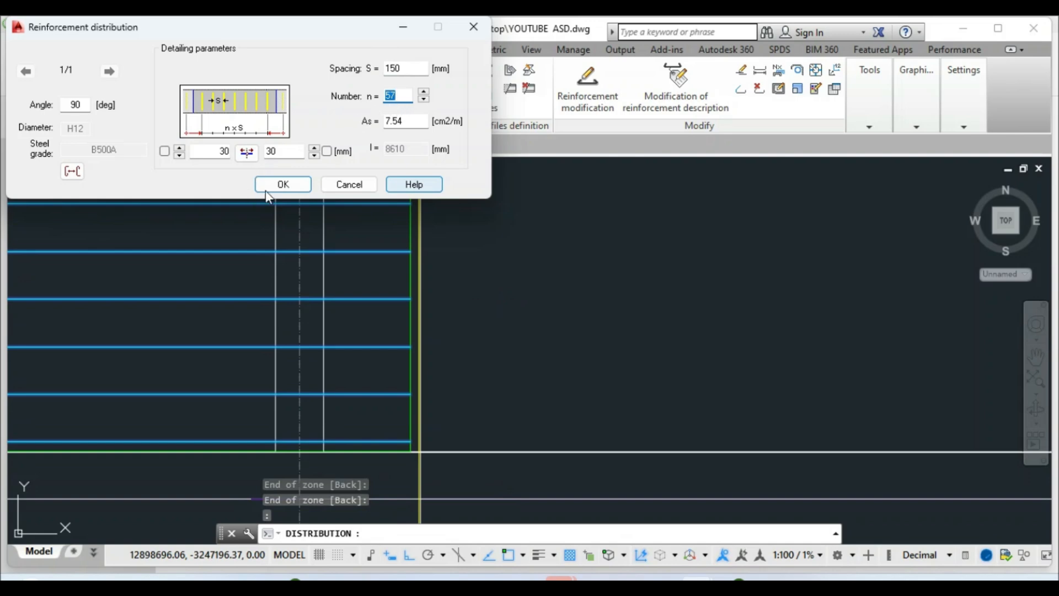
click(282, 185)
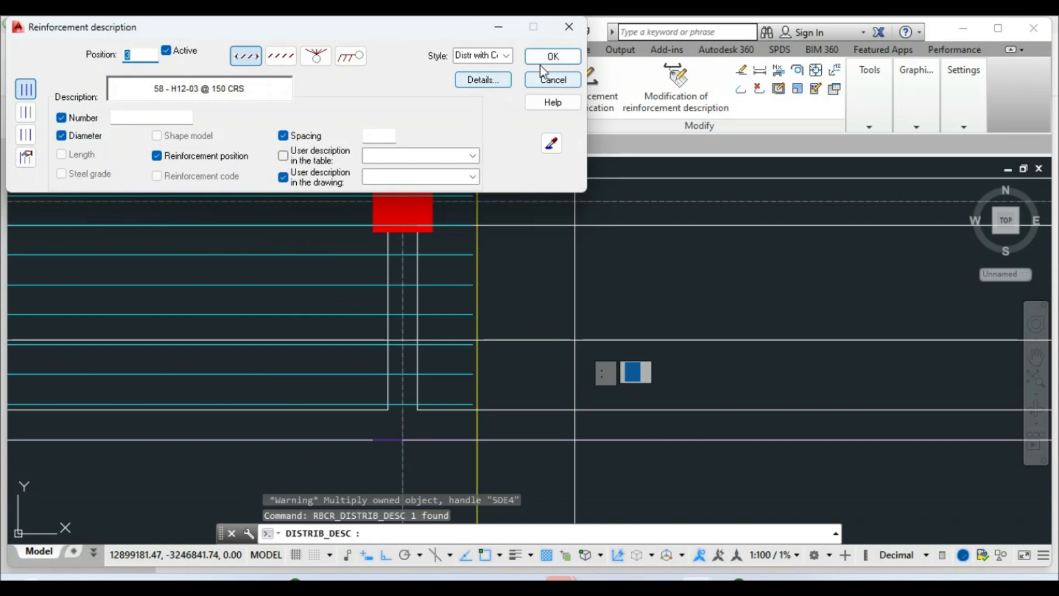
Accept the 58 - H12-03 @ 150 CRS description and anchor it at the A-1 corner
click(548, 60)
scroll(584, 287, down, 12)
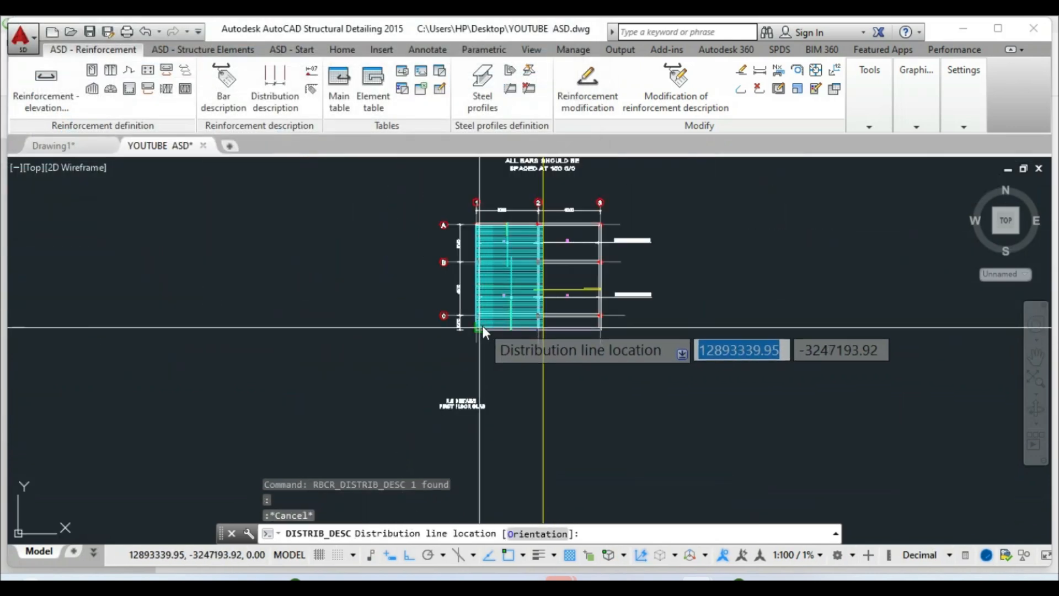
scroll(489, 226, up, 6)
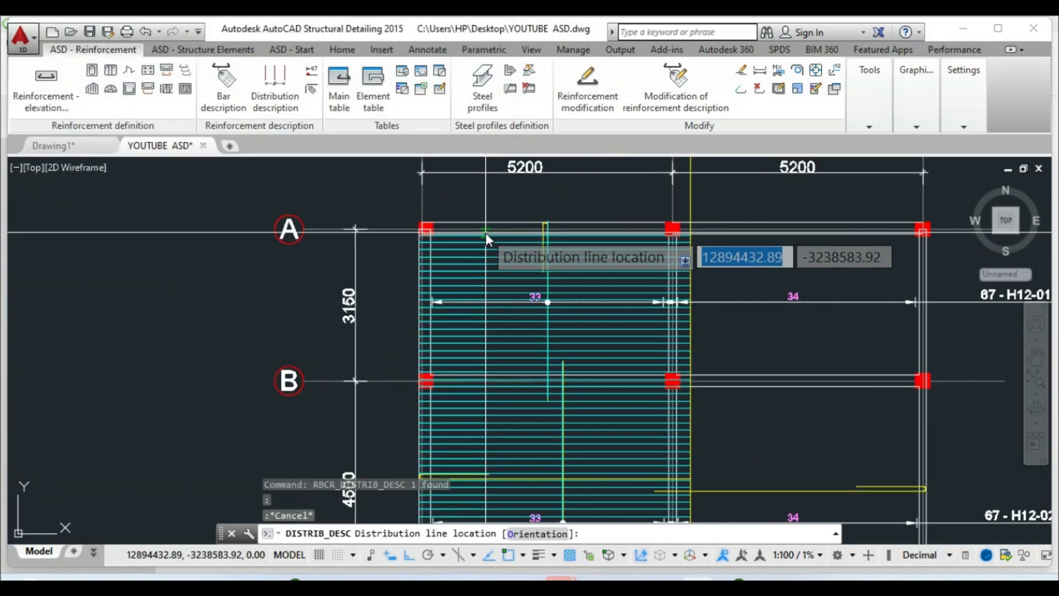
click(485, 234)
scroll(488, 236, down, 4)
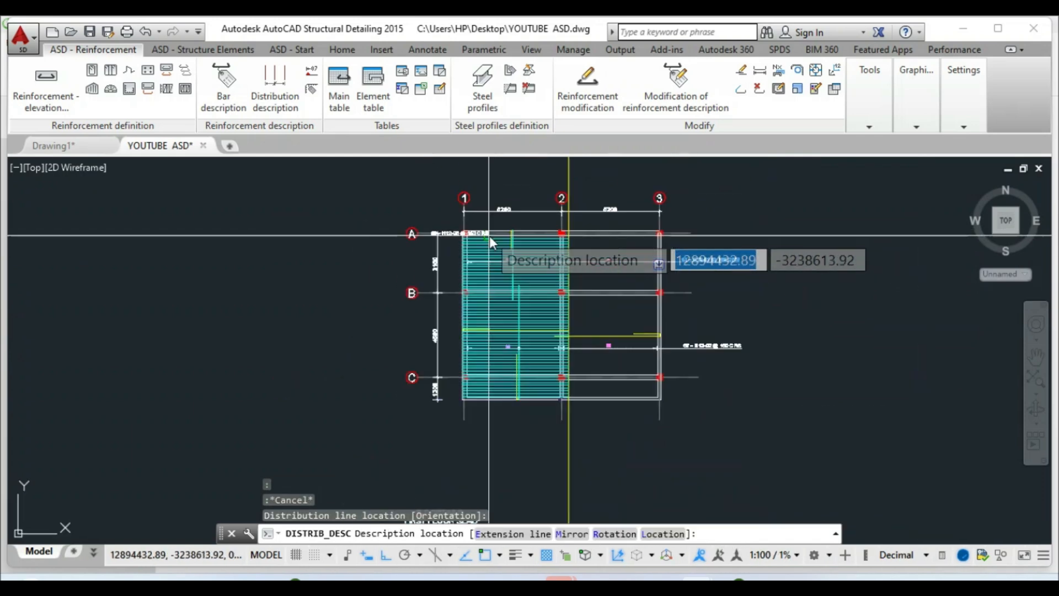
scroll(488, 441, up, 4)
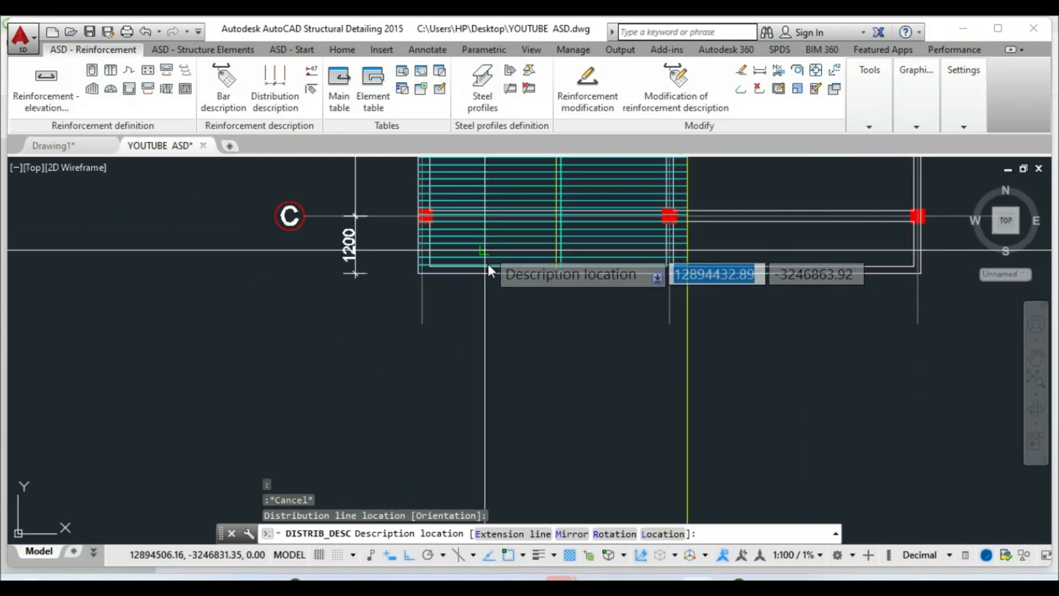
scroll(485, 251, down, 2)
scroll(481, 403, up, 2)
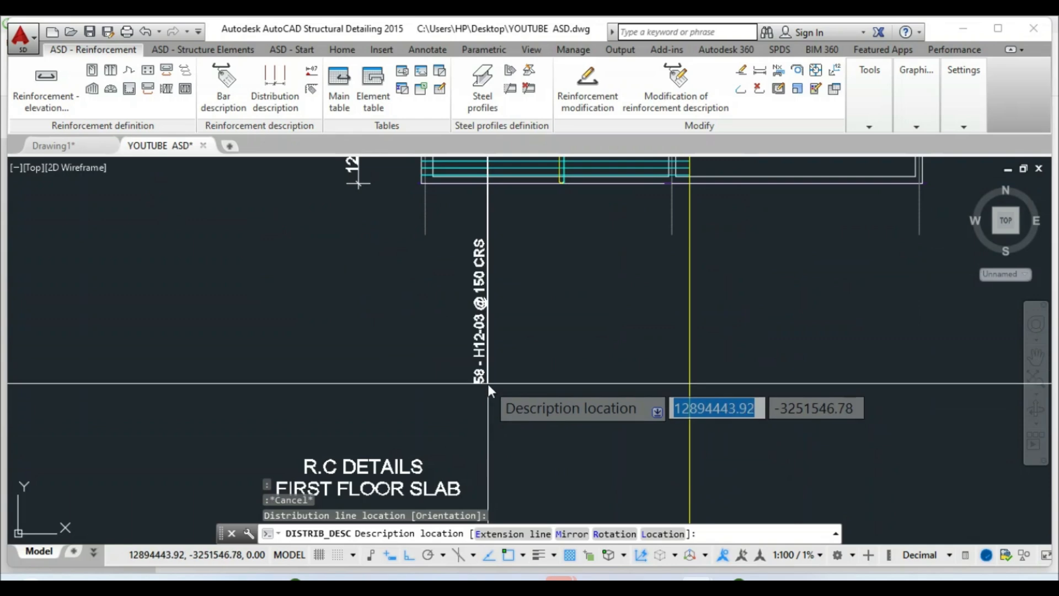
Fix the label vertically below the slab, then select the new distribution
right_click(488, 384)
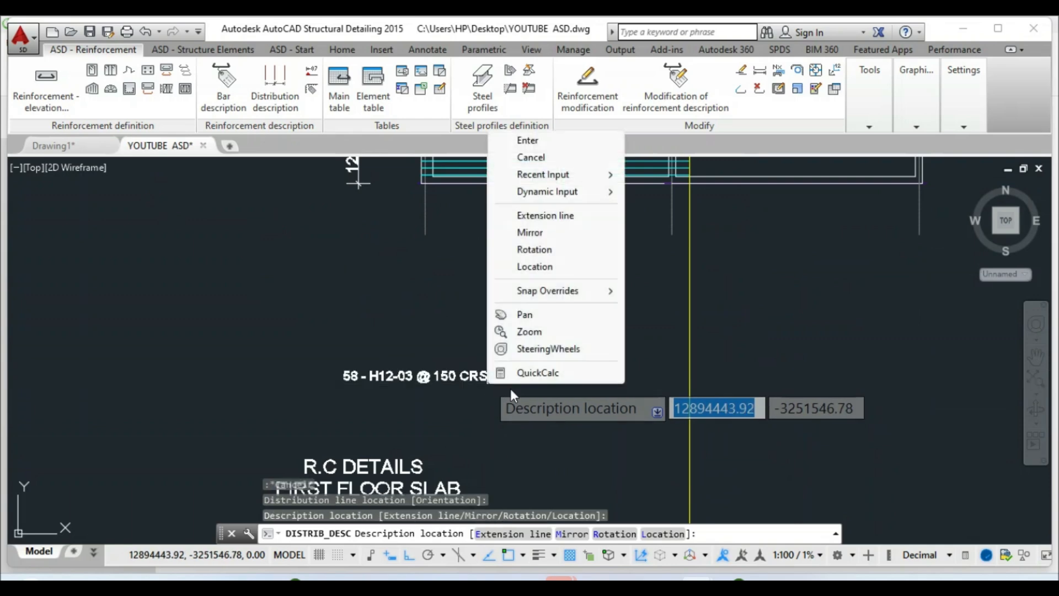
click(528, 141)
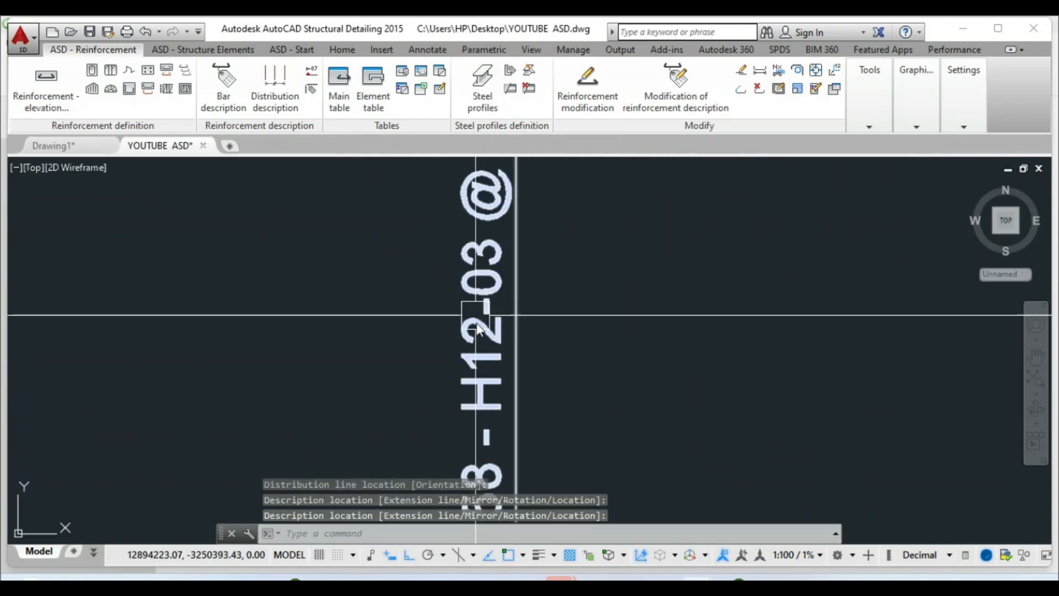
scroll(465, 330, down, 5)
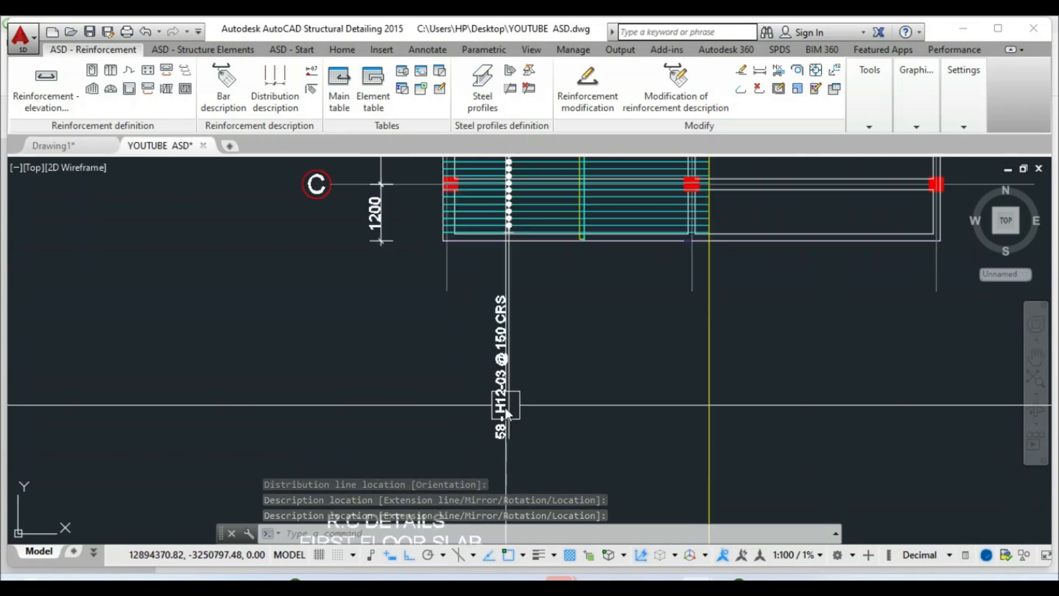
scroll(500, 178, up, 5)
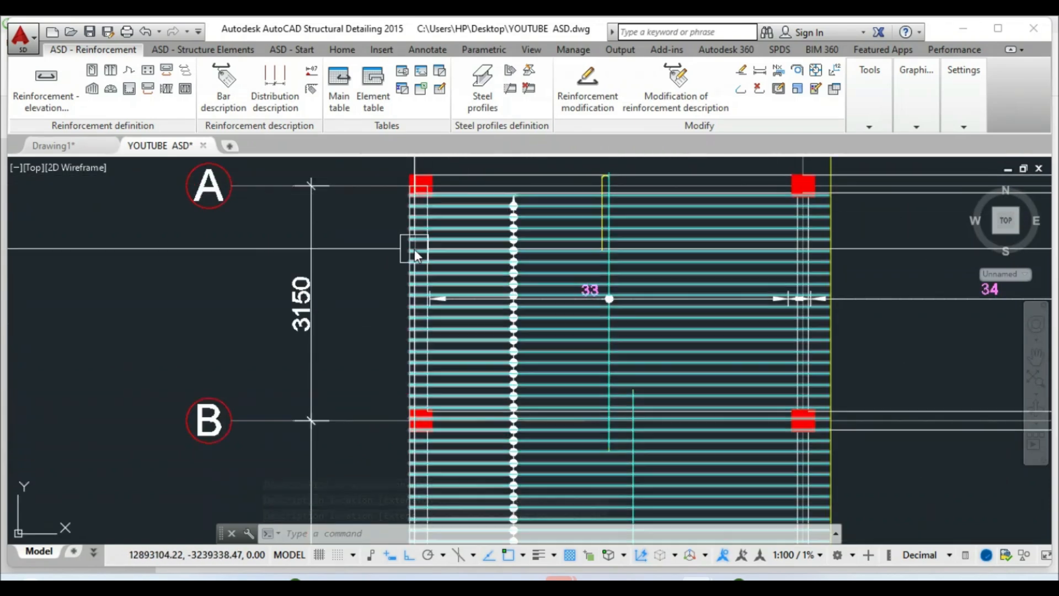
scroll(449, 230, down, 2)
scroll(467, 360, up, 2)
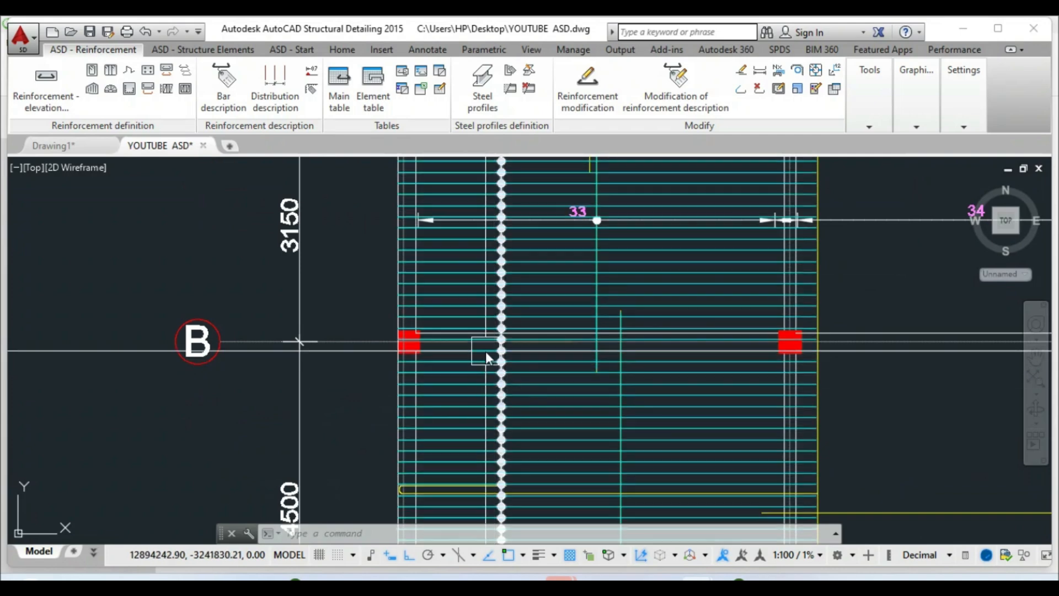
scroll(503, 287, down, 2)
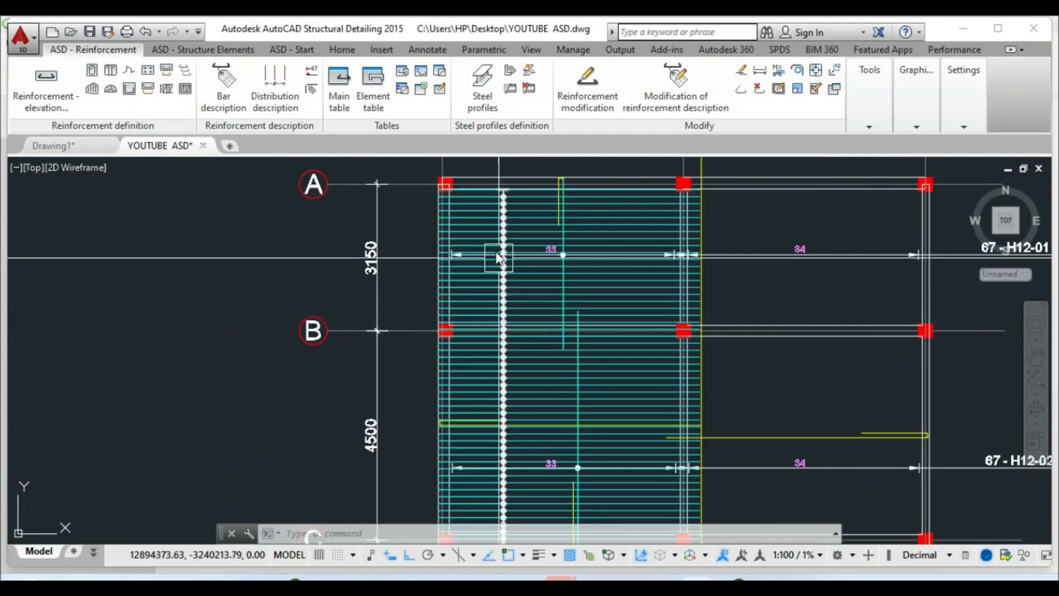
scroll(493, 236, down, 2)
scroll(497, 422, up, 4)
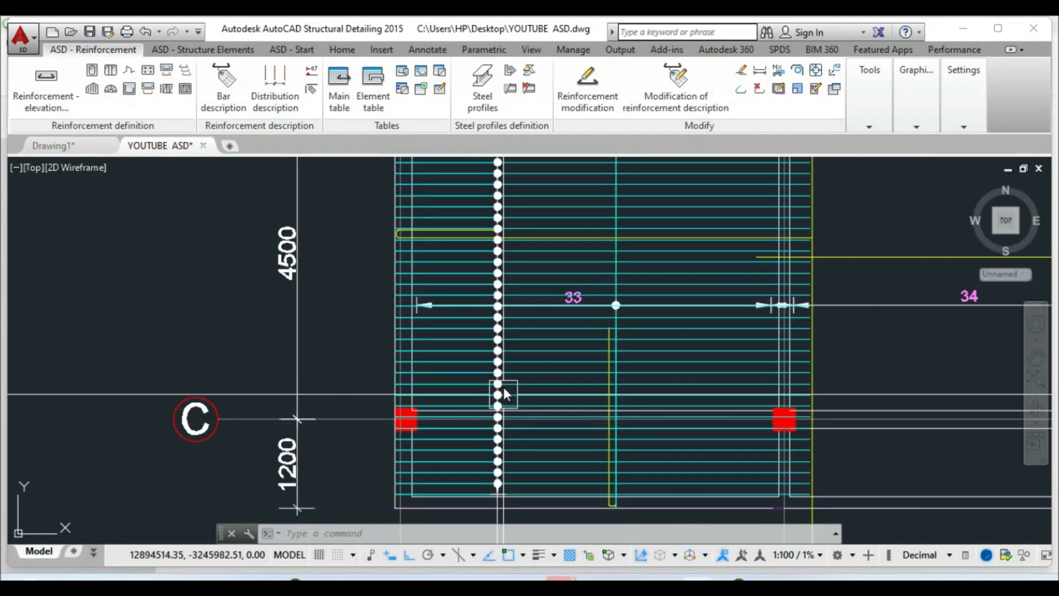
click(537, 344)
scroll(537, 344, up, 5)
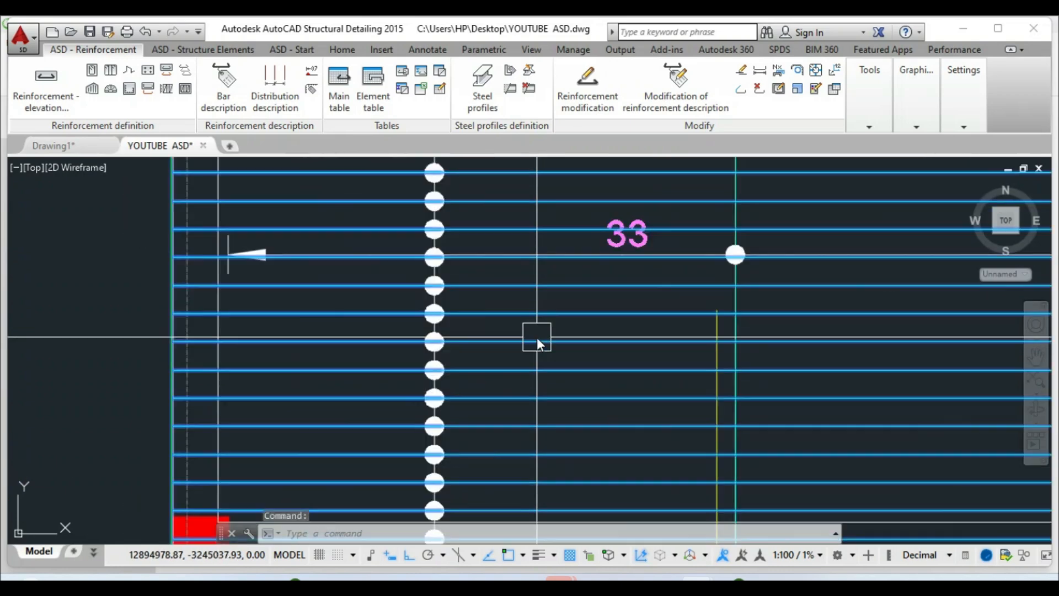
right_click(512, 325)
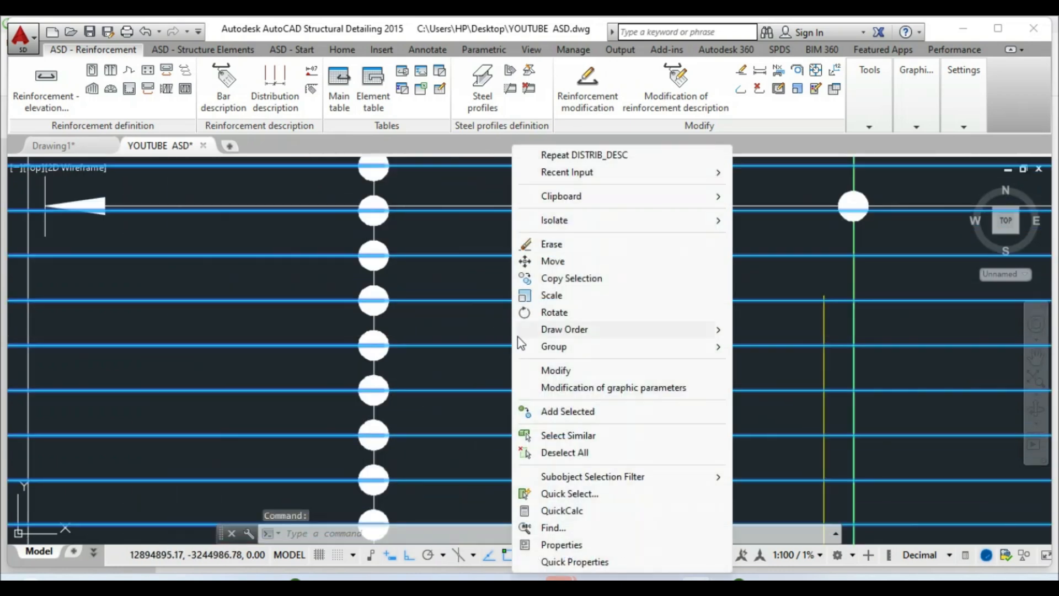
click(547, 370)
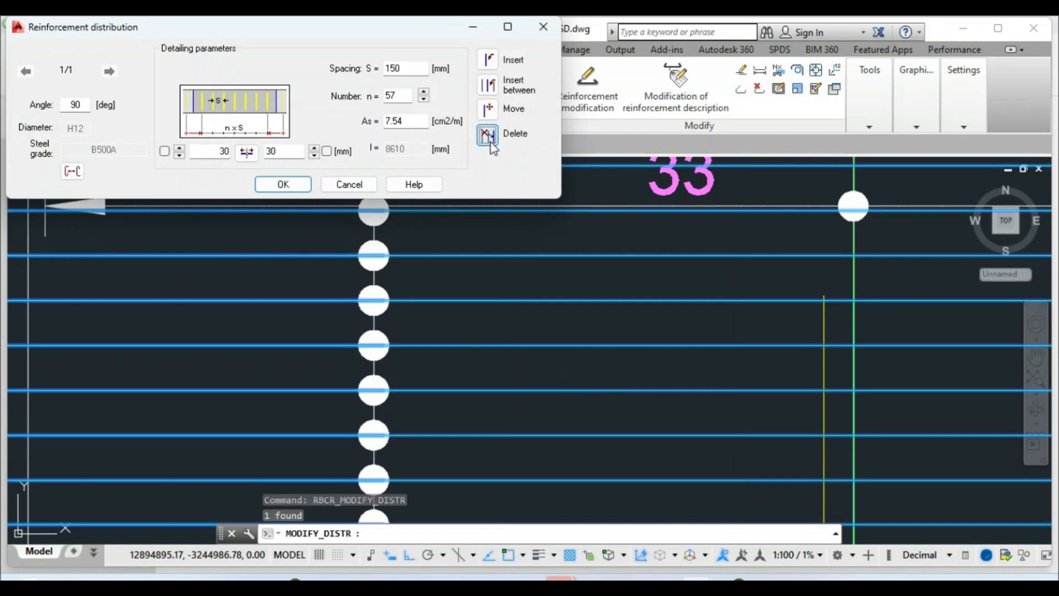
click(487, 136)
scroll(481, 435, down, 5)
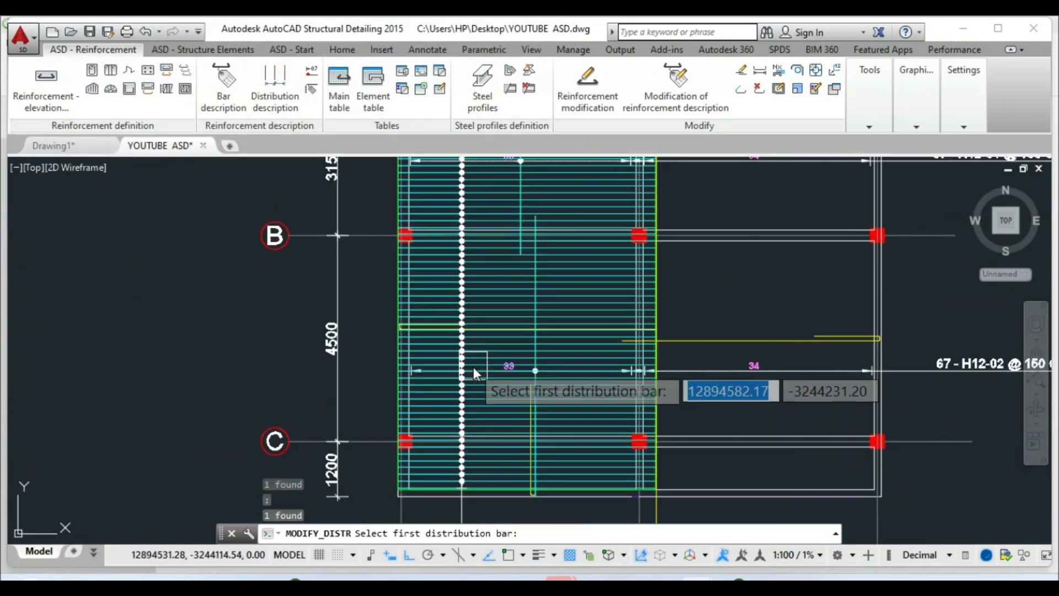
scroll(438, 228, up, 8)
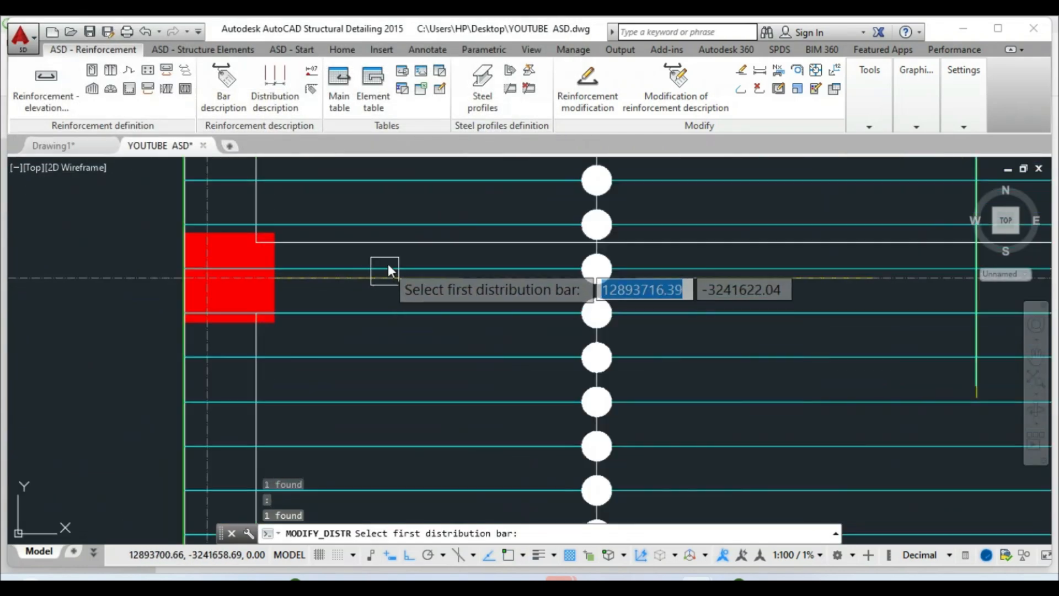
click(389, 266)
scroll(422, 342, down, 5)
scroll(422, 342, down, 2)
middle_drag(421, 473, 435, 324)
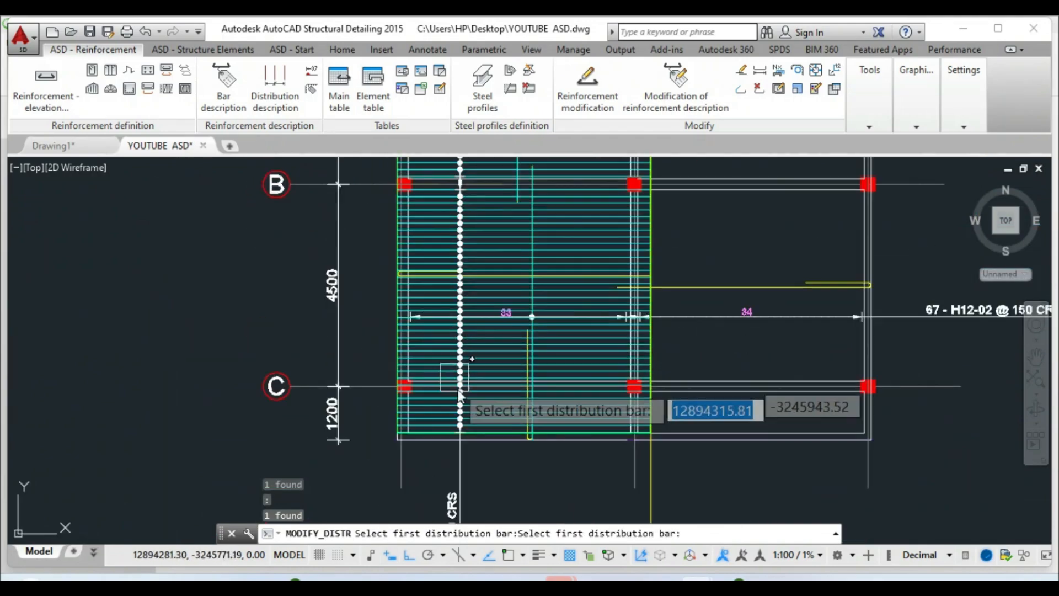
scroll(460, 394, up, 3)
scroll(462, 404, down, 1)
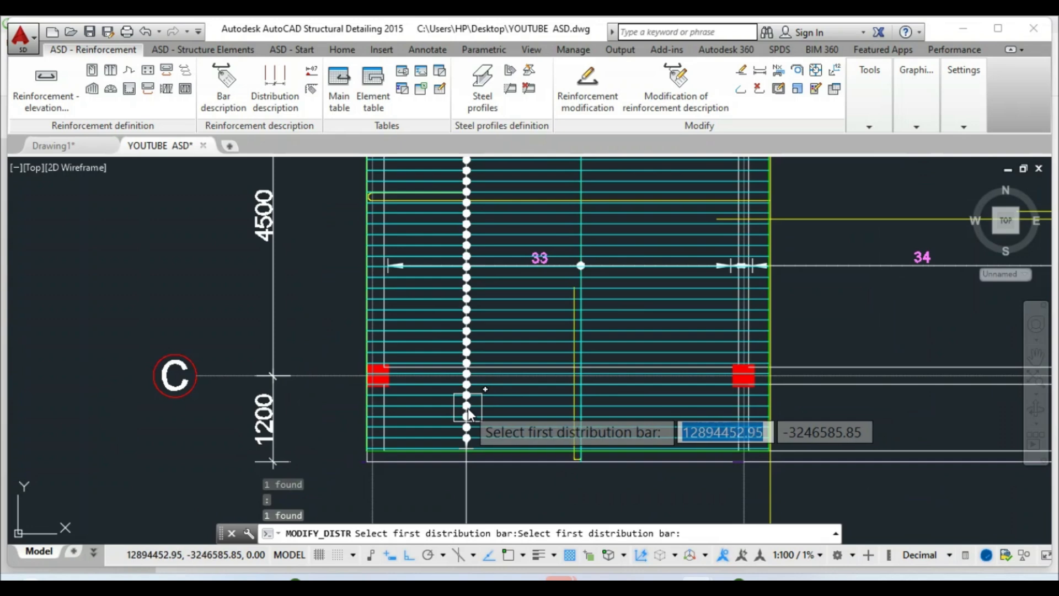
scroll(540, 389, up, 1)
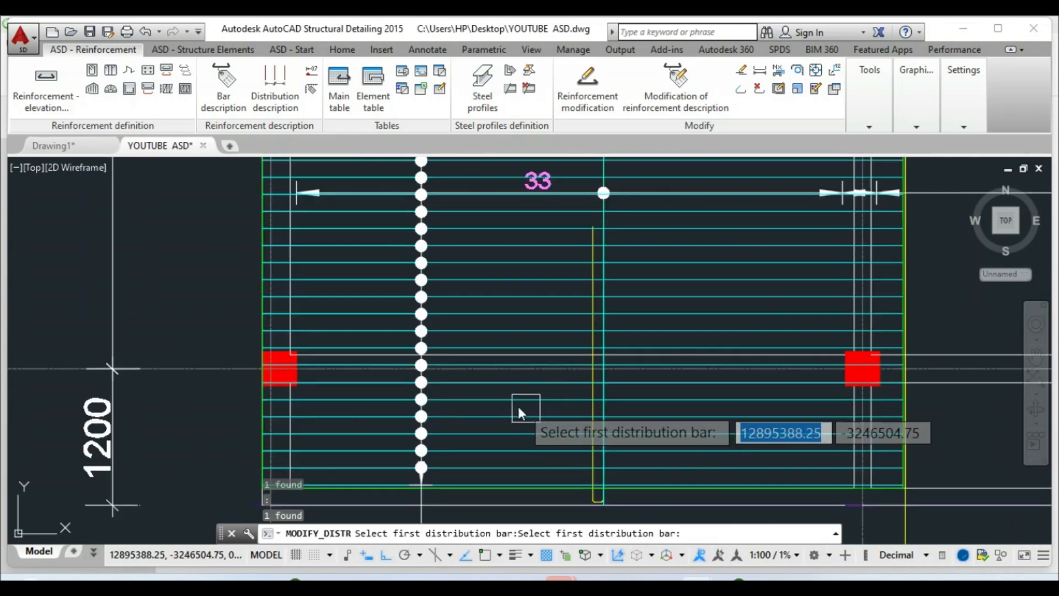
scroll(370, 372, down, 4)
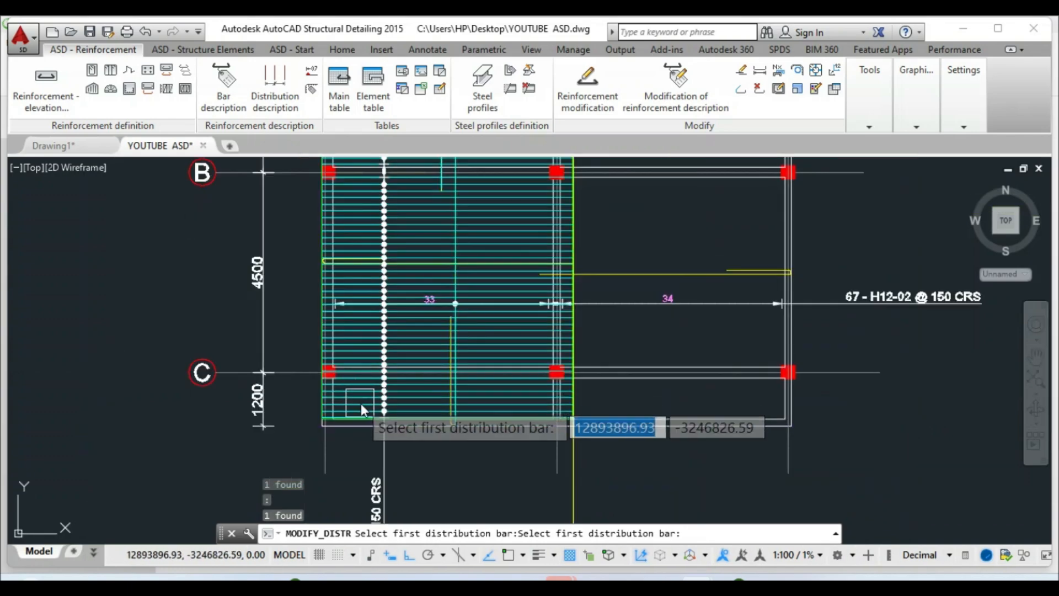
scroll(441, 378, up, 5)
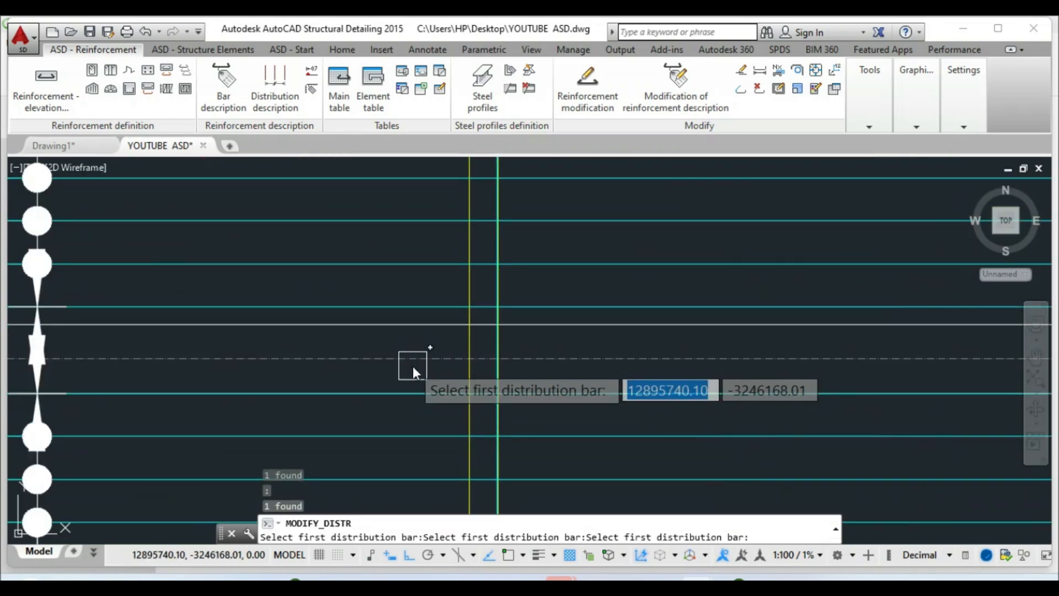
scroll(412, 365, down, 9)
key(Escape)
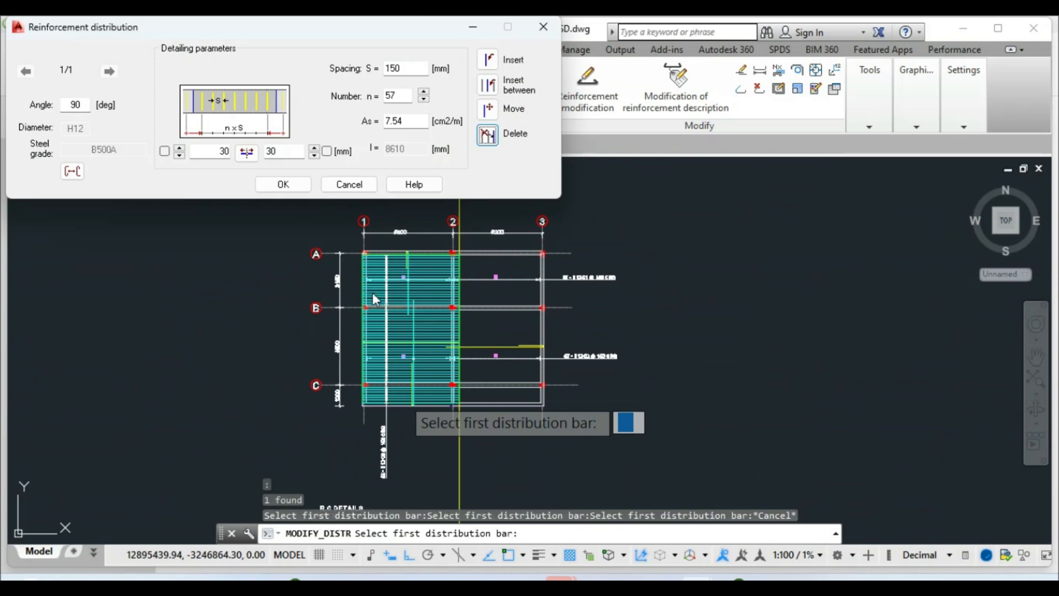
key(Escape)
scroll(389, 364, up, 5)
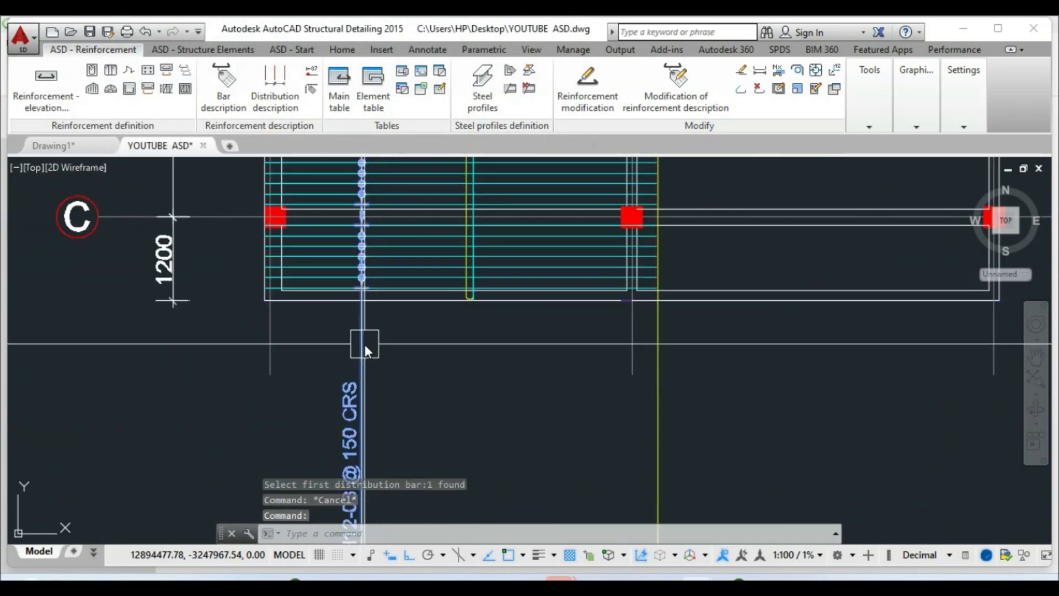
Turn on grouping of spacings in the distribution's description style to show 19x150, 300 and 28x150
right_click(365, 344)
click(407, 371)
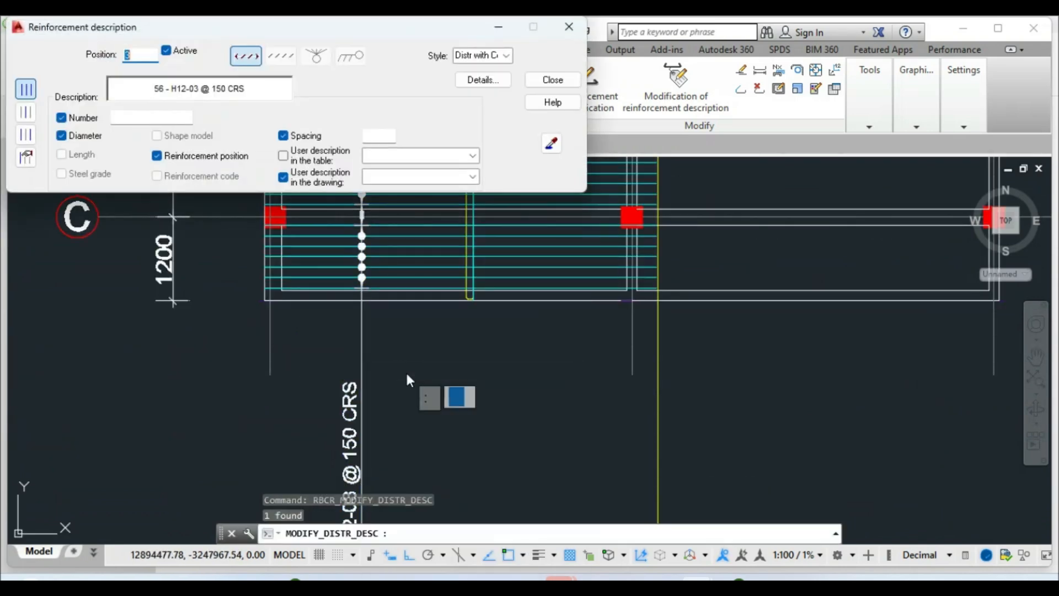
click(483, 80)
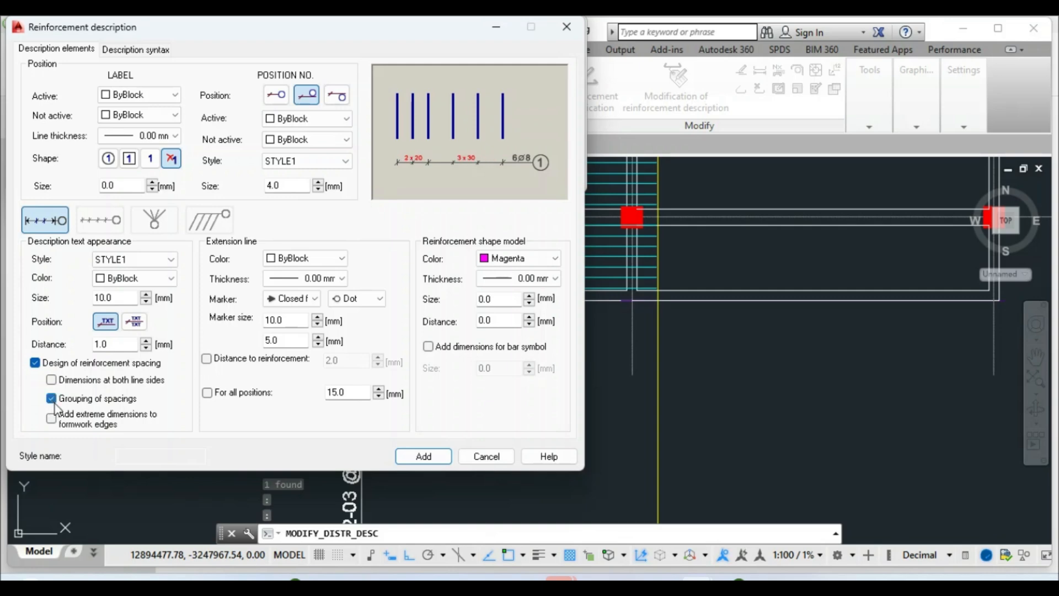
click(418, 460)
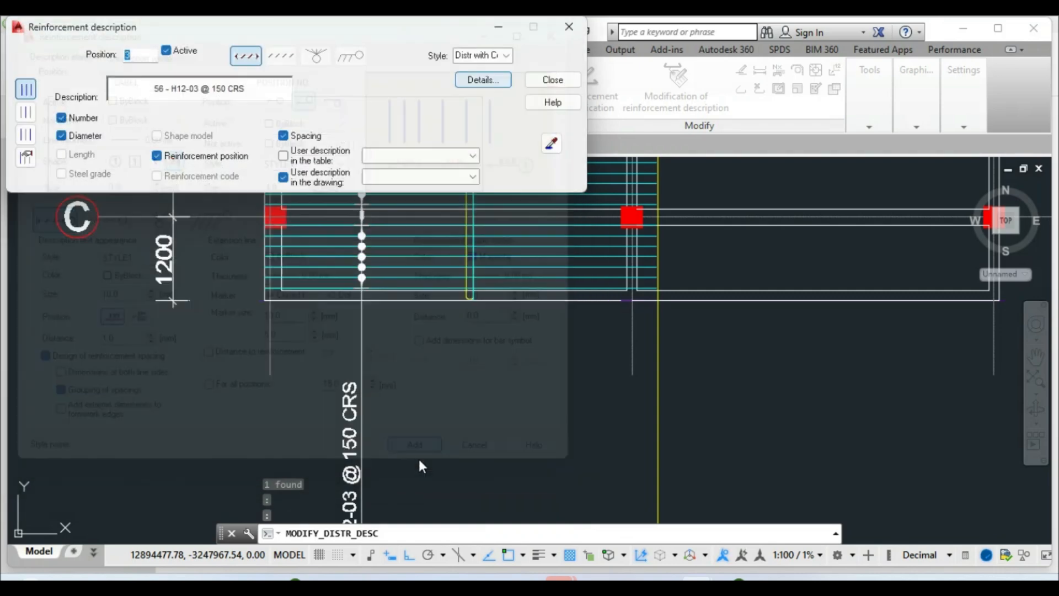
click(552, 80)
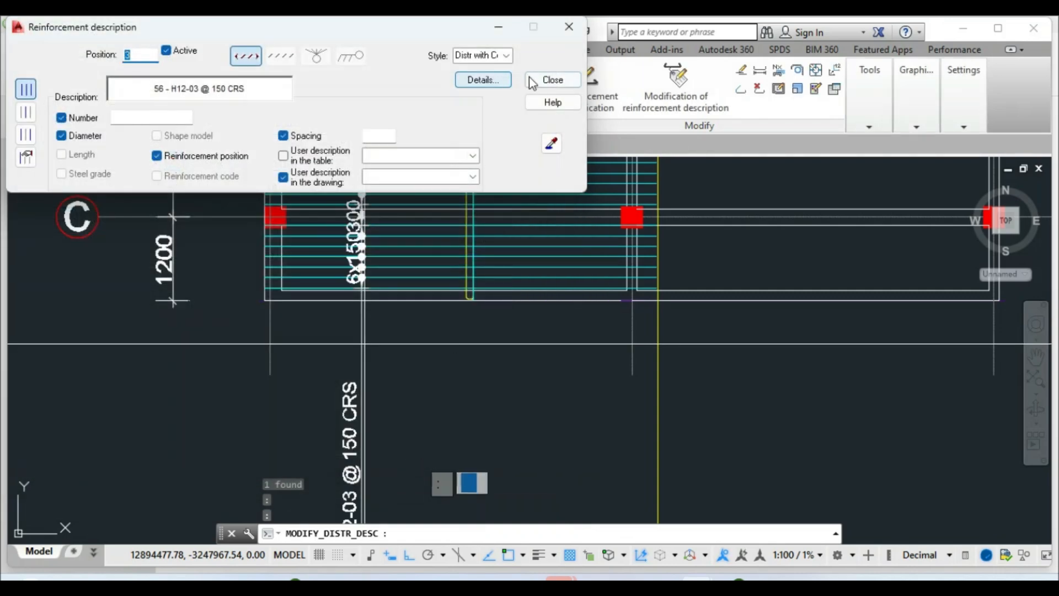
scroll(439, 380, down, 5)
key(Escape)
scroll(438, 320, up, 6)
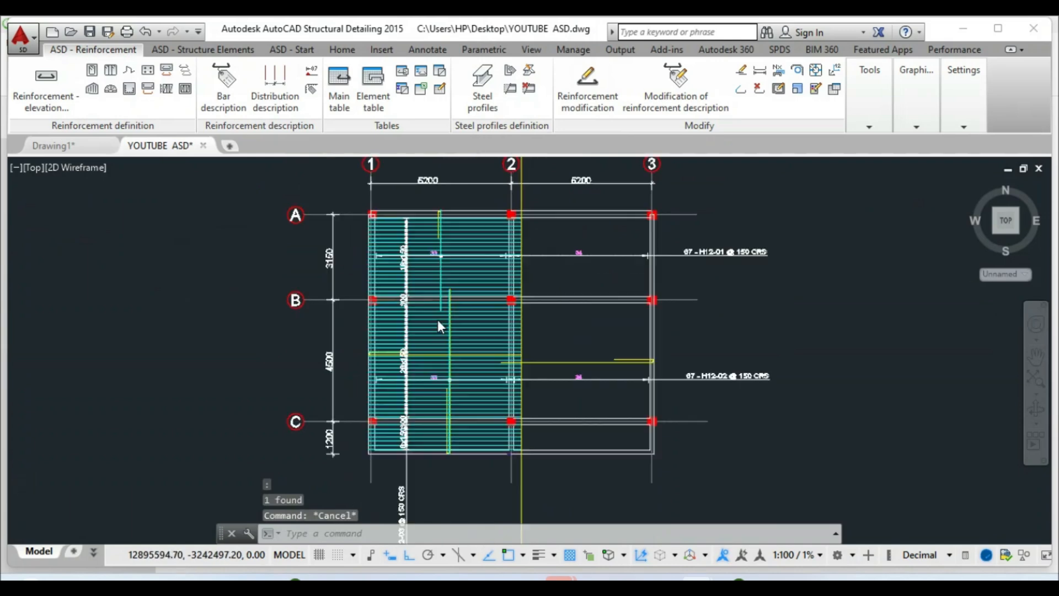
scroll(380, 238, up, 2)
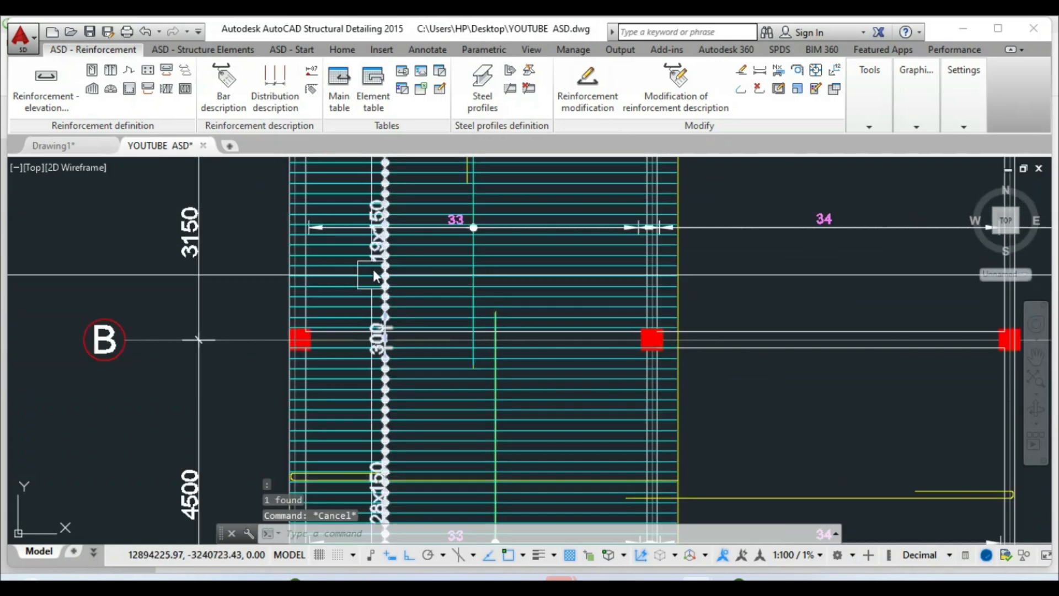
scroll(359, 347, down, 2)
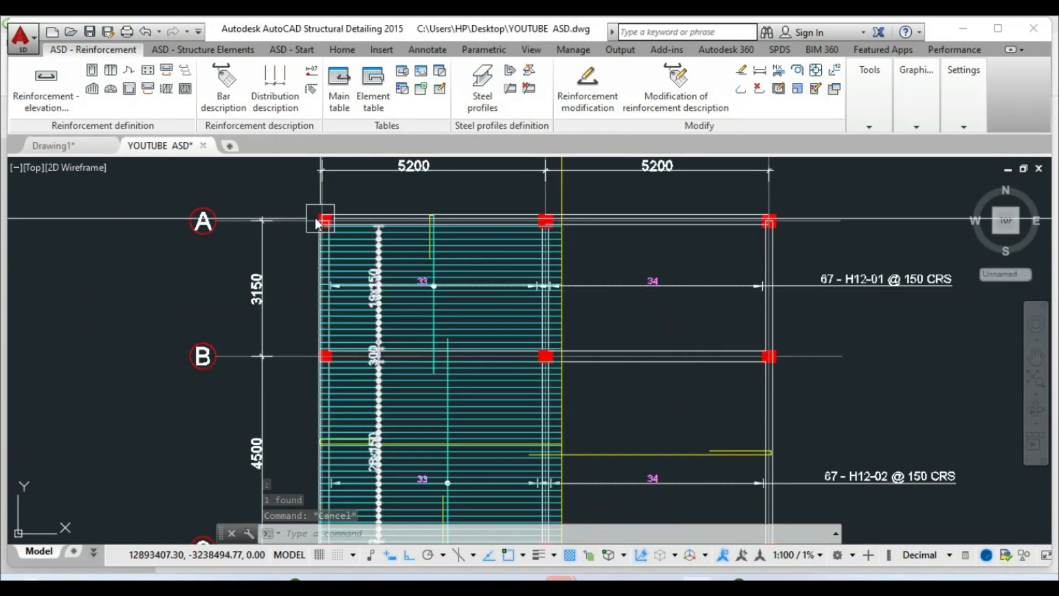
scroll(381, 298, up, 4)
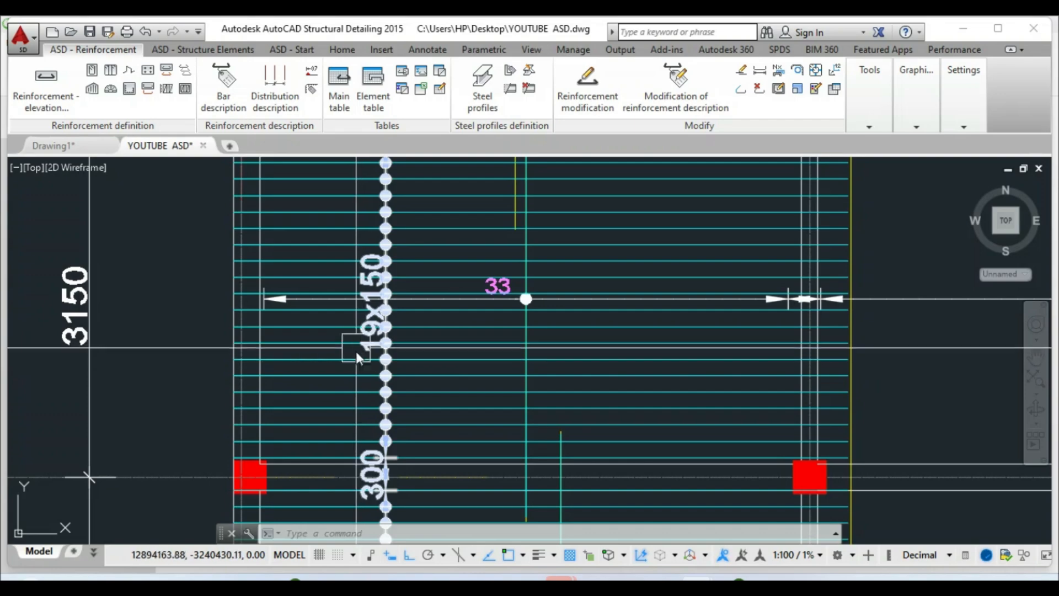
scroll(355, 351, down, 4)
click(342, 49)
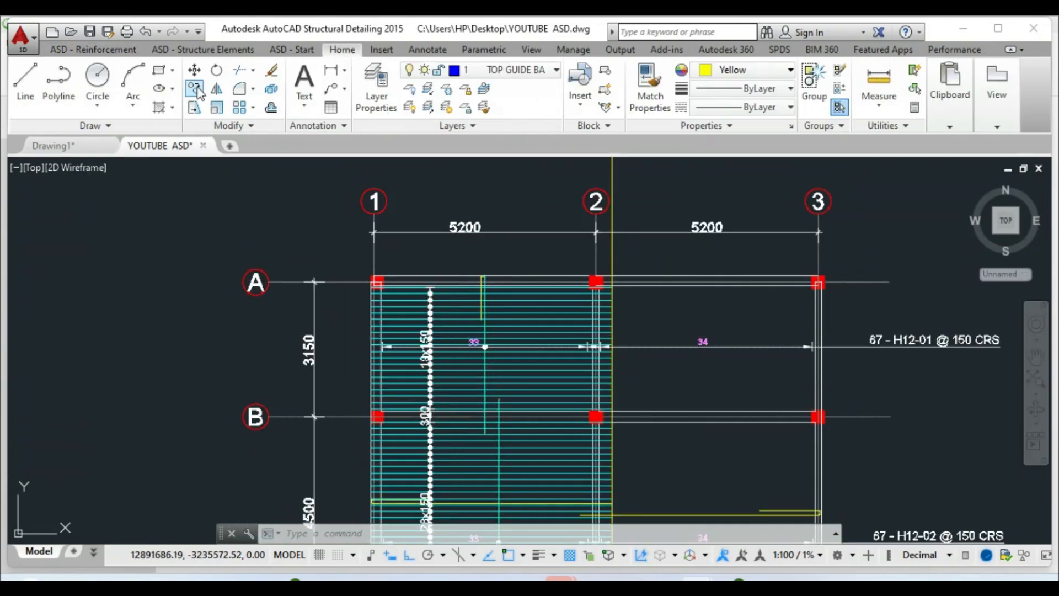
Copy the 33 position label to a spot left of the bars
click(194, 88)
scroll(478, 331, up, 8)
scroll(468, 335, up, 2)
click(484, 274)
key(Return)
click(487, 336)
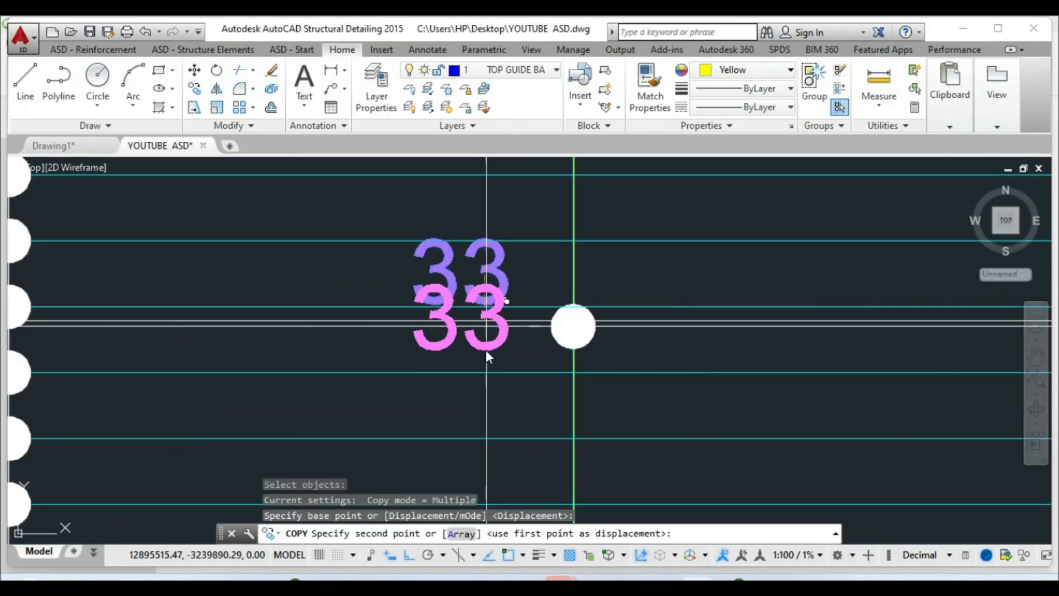
scroll(477, 358, down, 8)
scroll(283, 332, up, 2)
click(257, 362)
right_click(258, 363)
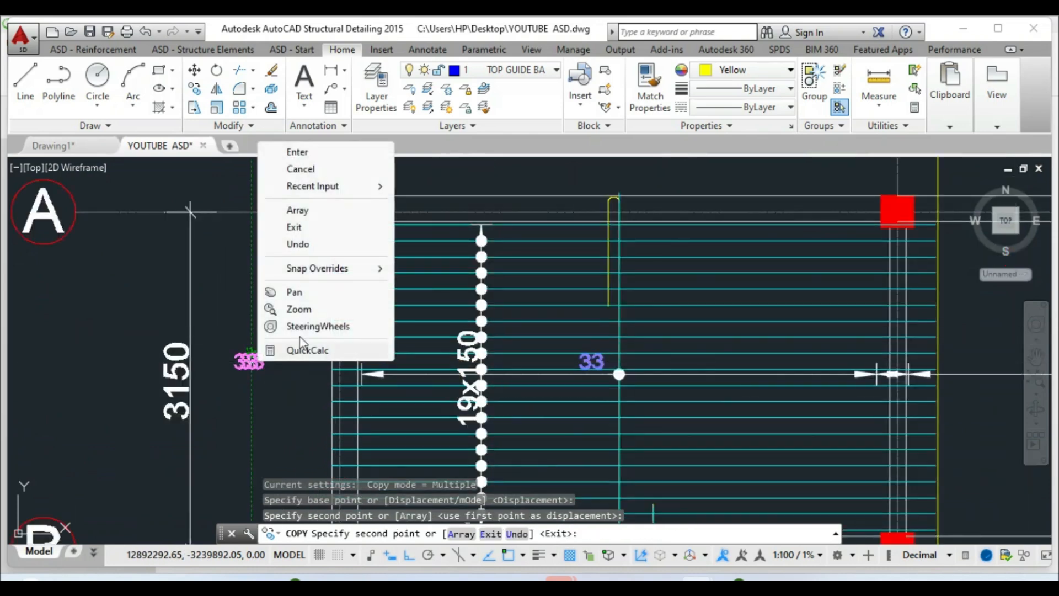
click(274, 154)
Rotate the copied 33 label by 270 degrees
click(217, 71)
click(250, 361)
key(Return)
click(253, 357)
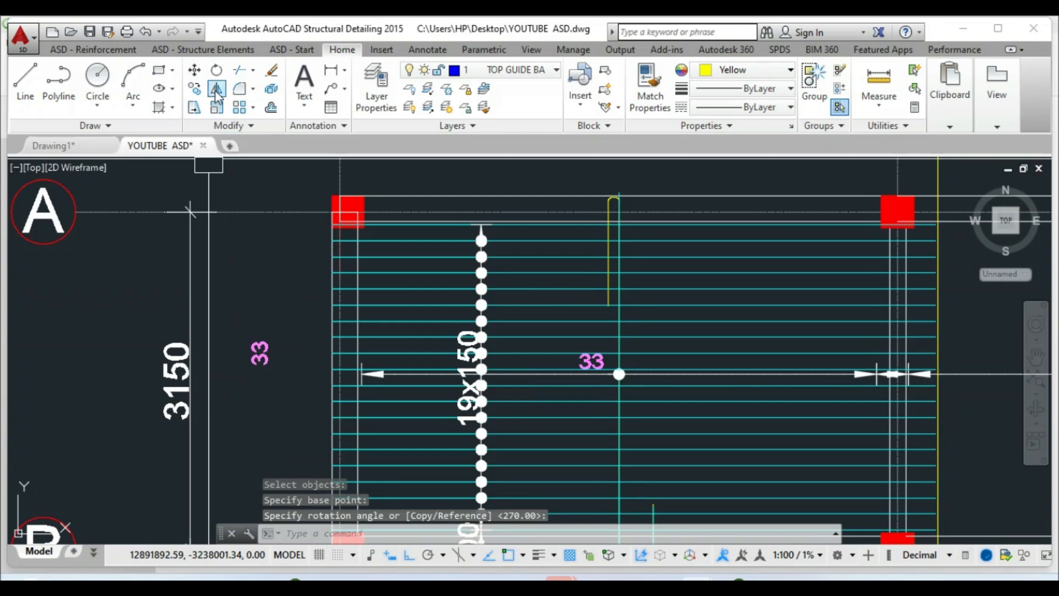
Start moving the rotated label with polar tracking enabled, then cancel the move
click(194, 76)
click(235, 348)
click(253, 353)
click(260, 356)
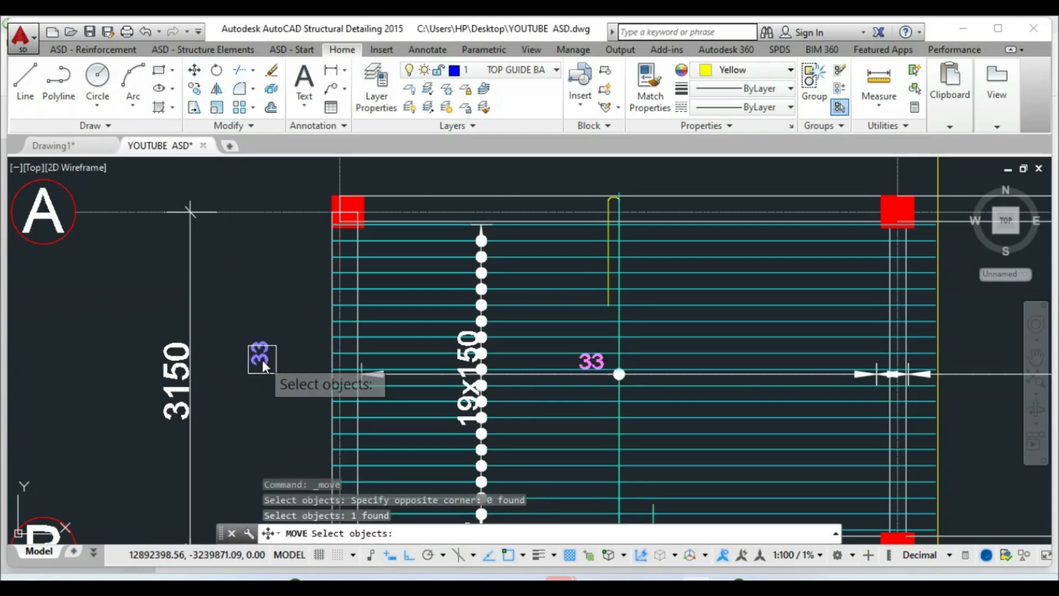
key(Return)
click(256, 353)
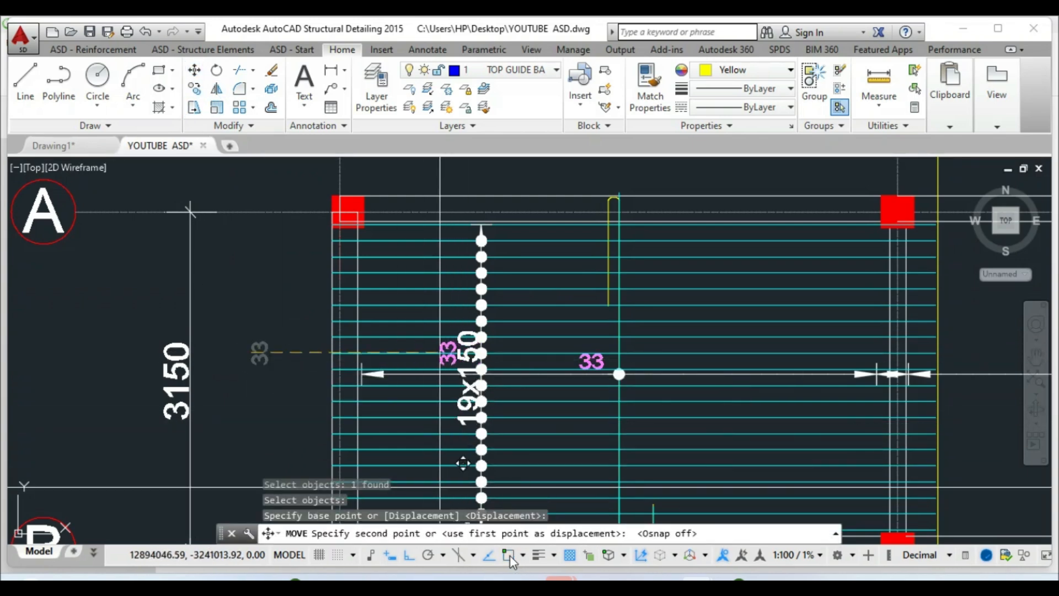
click(415, 555)
scroll(461, 403, up, 4)
key(Escape)
Edit the copied label's text so it reads 20
double_click(473, 389)
text(20)
click(561, 379)
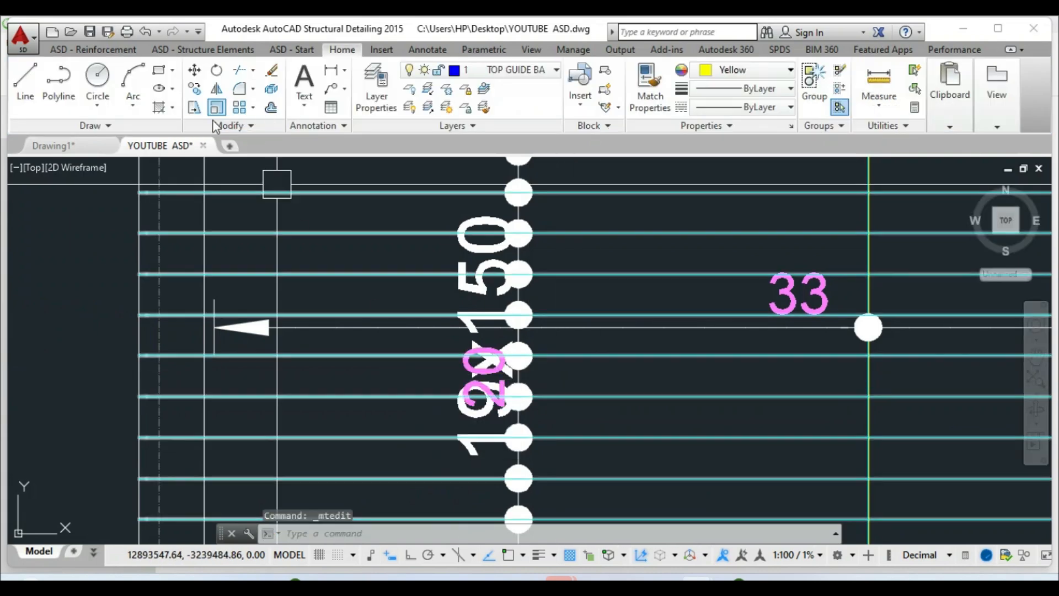
Copy the 20 label beside the 28x150 bar group with ortho on and check its text
click(194, 89)
click(476, 369)
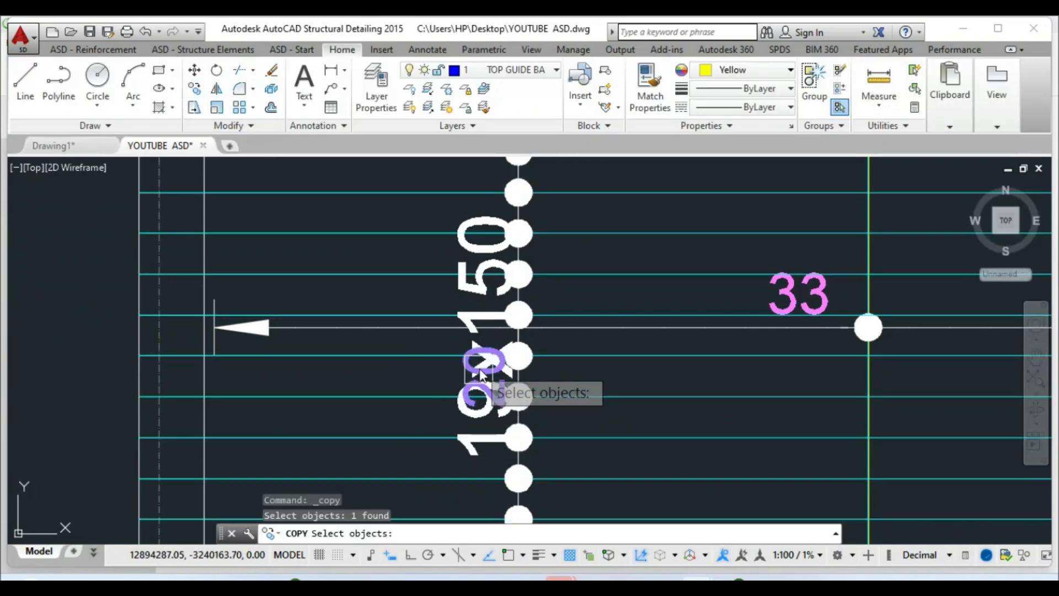
right_click(475, 369)
click(475, 369)
scroll(448, 256, down, 8)
scroll(459, 430, up, 6)
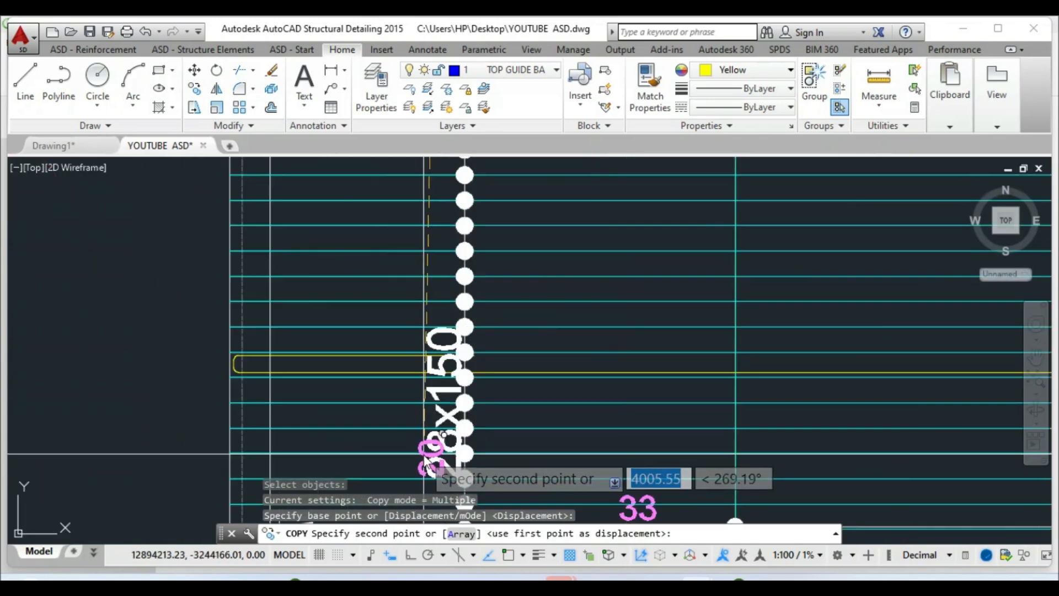
click(409, 555)
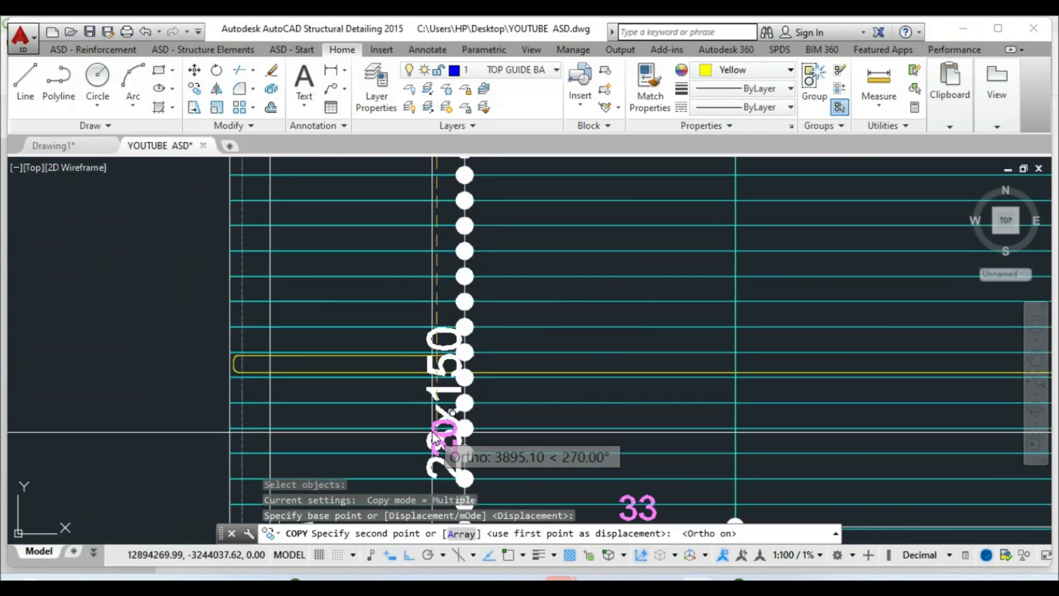
click(442, 439)
key(Escape)
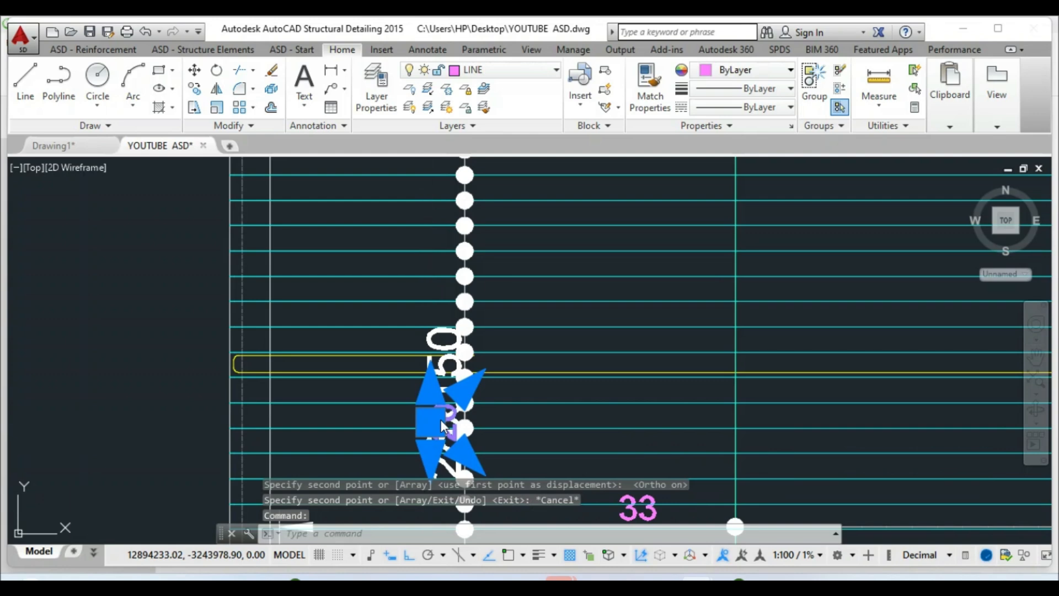
double_click(441, 435)
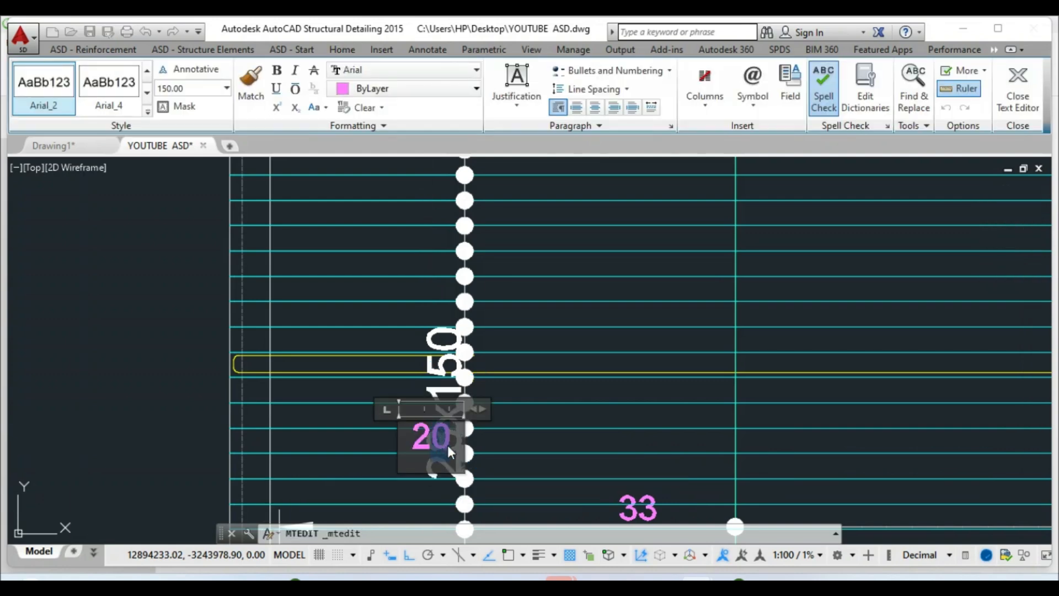
key(Escape)
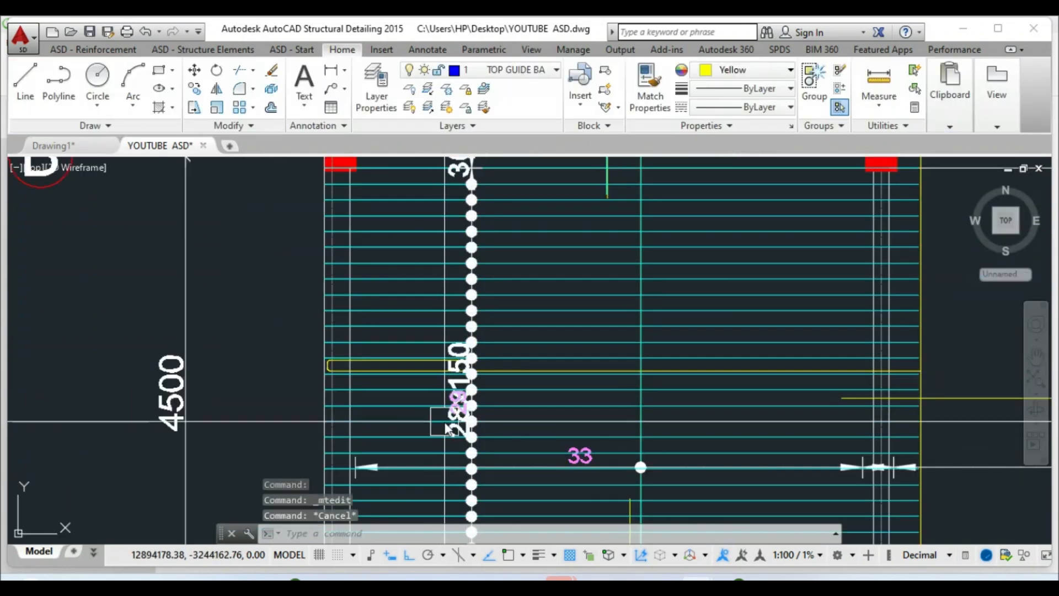
key(Escape)
Copy the position label into the bay near grid C and confirm it reads 29
scroll(417, 336, down, 5)
click(194, 89)
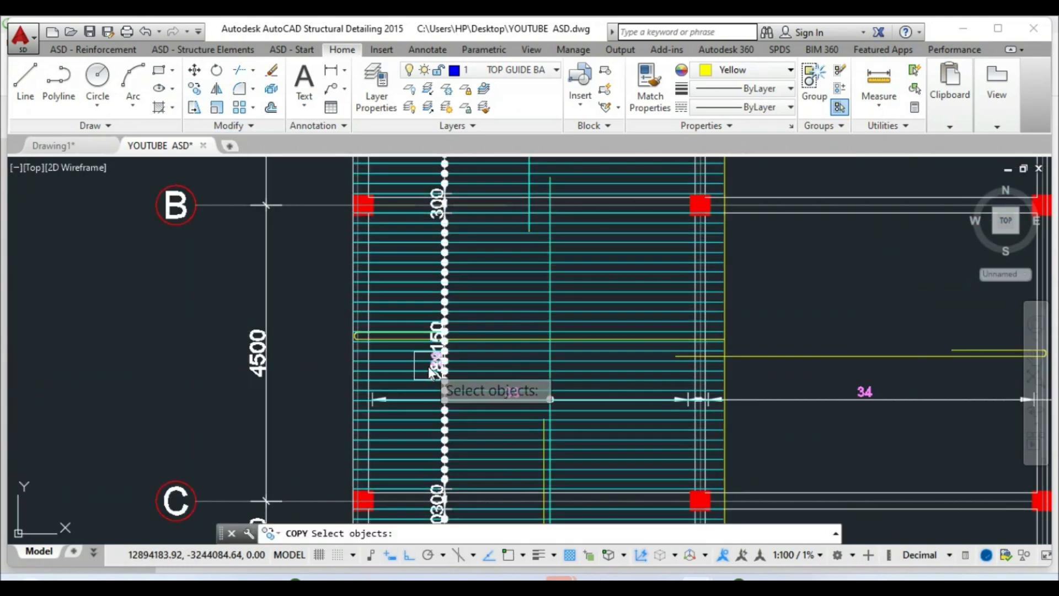
key(Return)
click(429, 366)
scroll(402, 335, down, 4)
scroll(396, 398, up, 8)
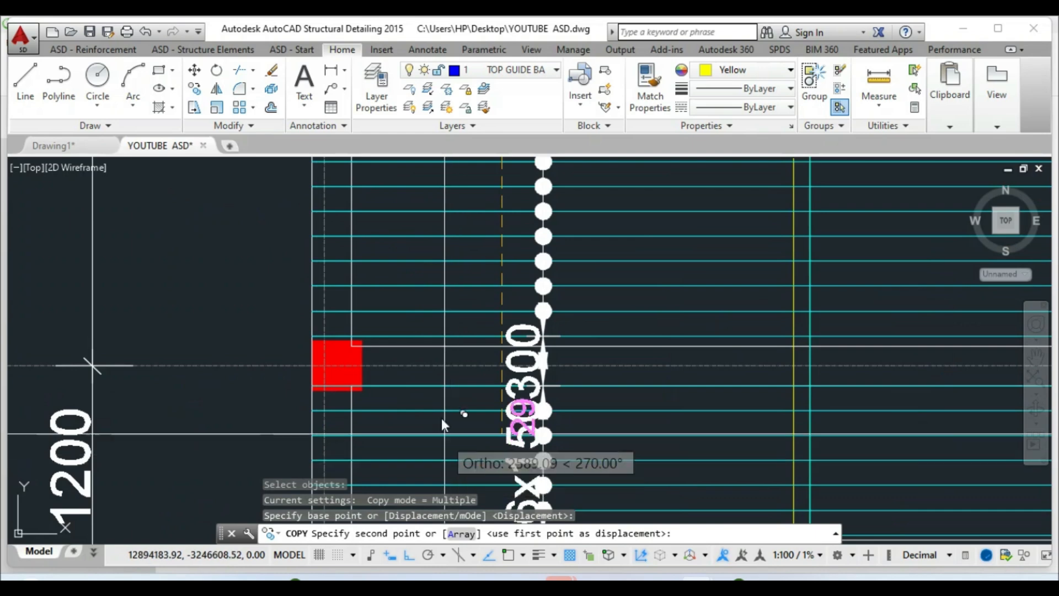
scroll(456, 468, down, 2)
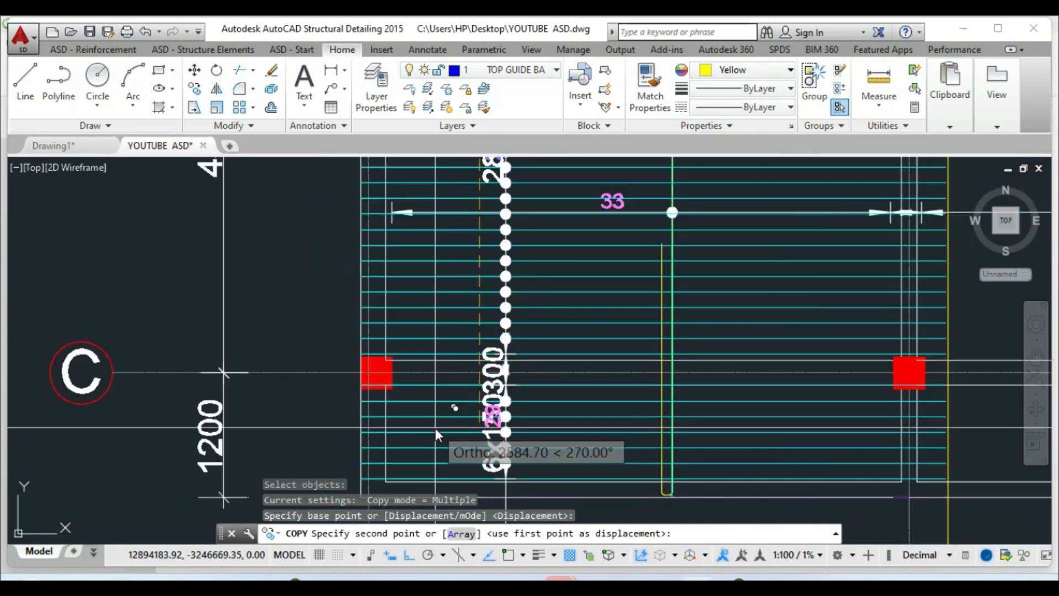
click(436, 432)
key(Escape)
scroll(486, 444, up, 4)
double_click(496, 403)
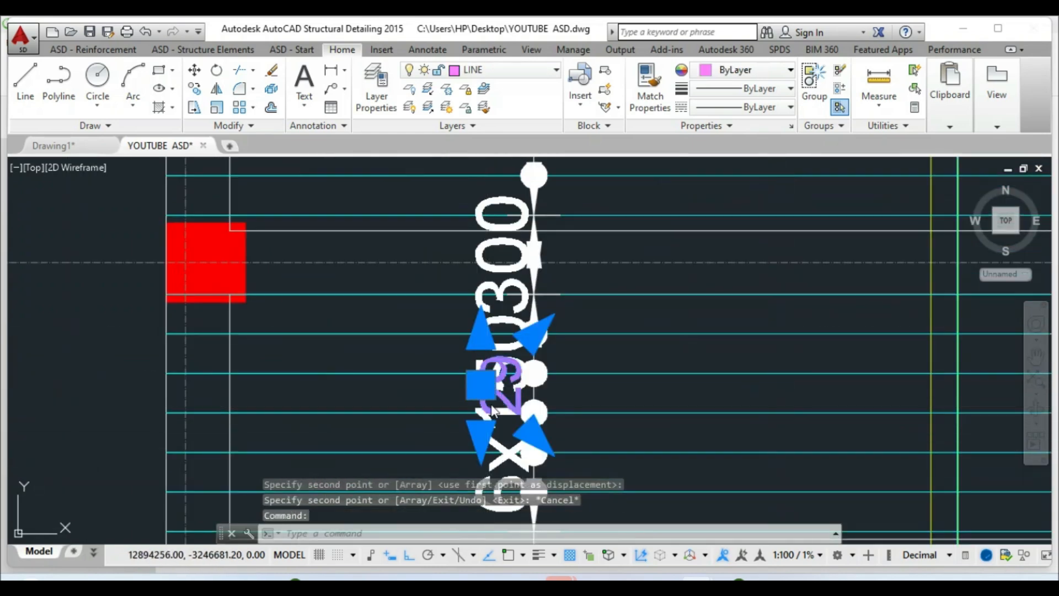
scroll(438, 406, down, 2)
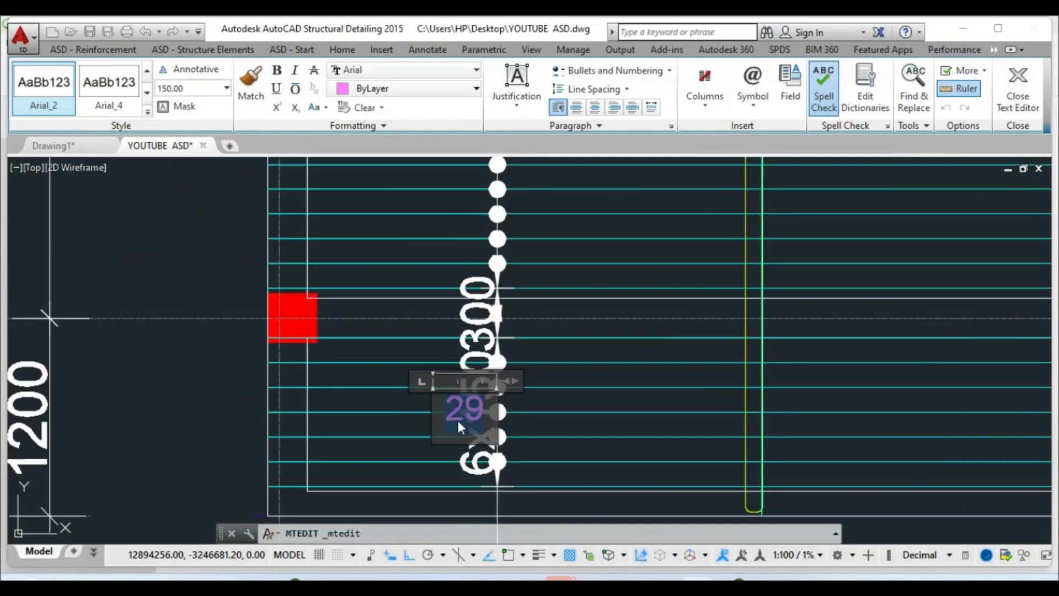
click(539, 395)
scroll(456, 442, down, 2)
key(Escape)
Select the short bar distribution below grid C for modification
scroll(445, 429, down, 2)
scroll(464, 261, up, 4)
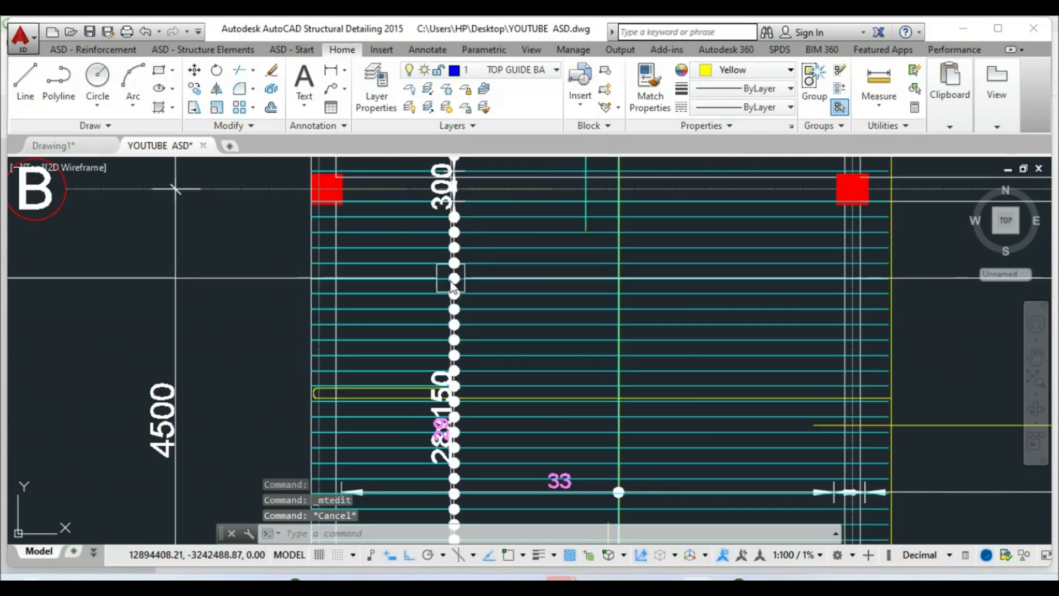
scroll(458, 341, down, 2)
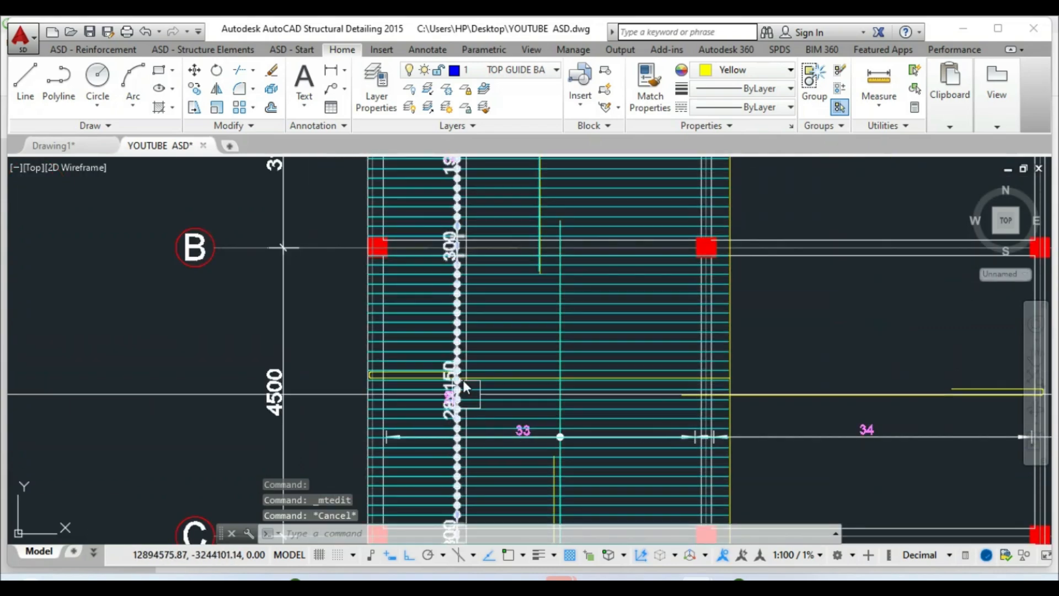
scroll(453, 432, down, 4)
scroll(445, 438, up, 3)
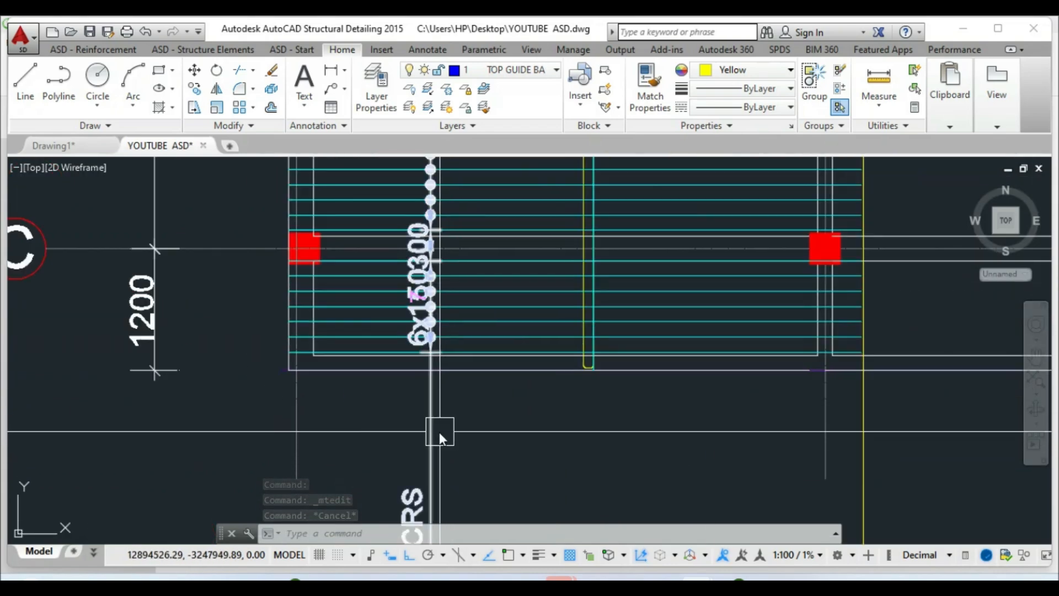
click(433, 430)
right_click(433, 430)
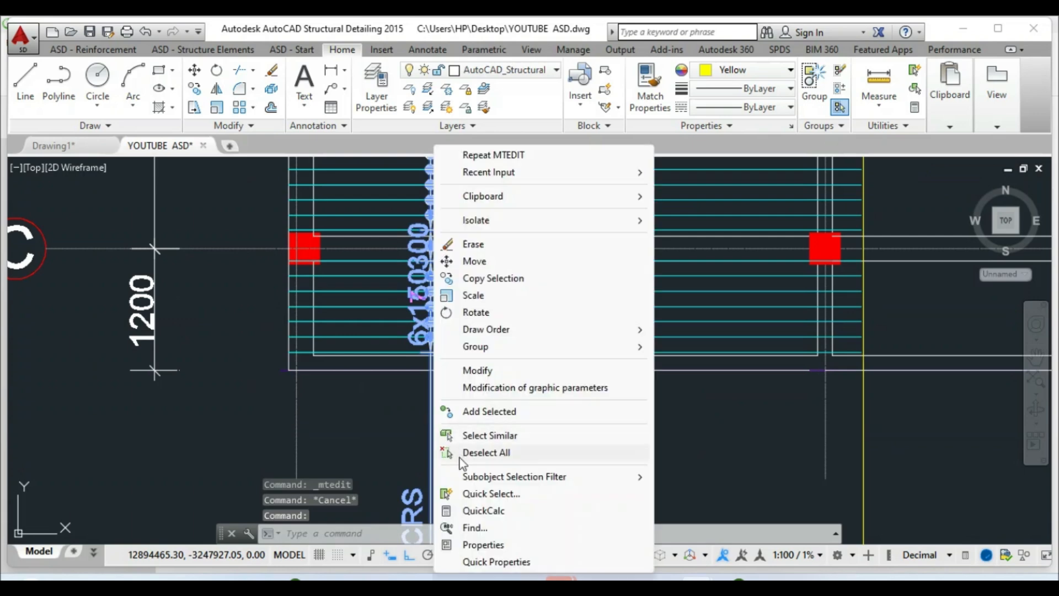
Change the distribution's description to show only position number 7, removing its spacing text
click(477, 371)
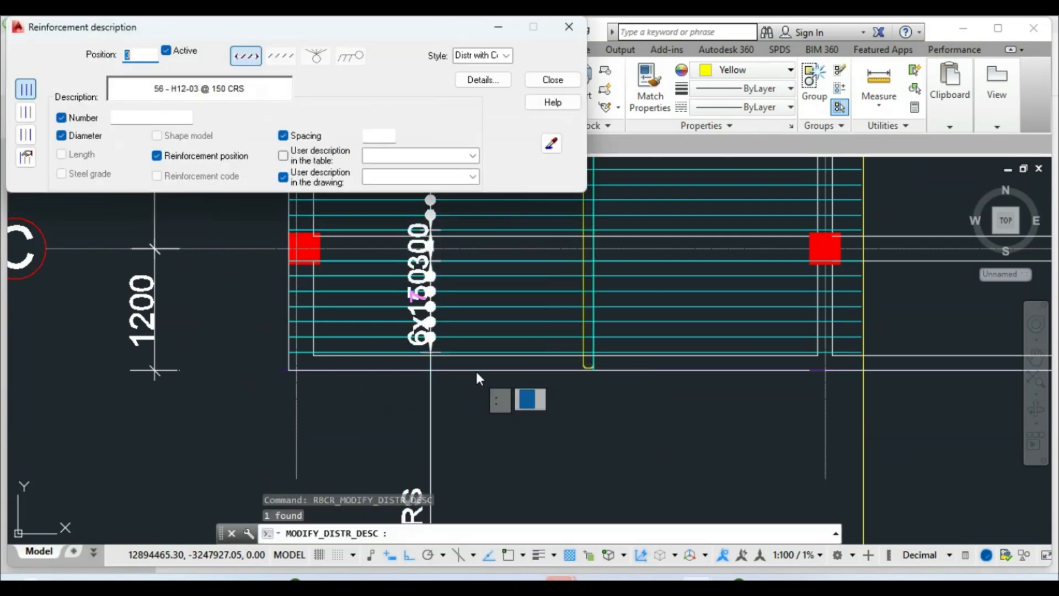
click(481, 83)
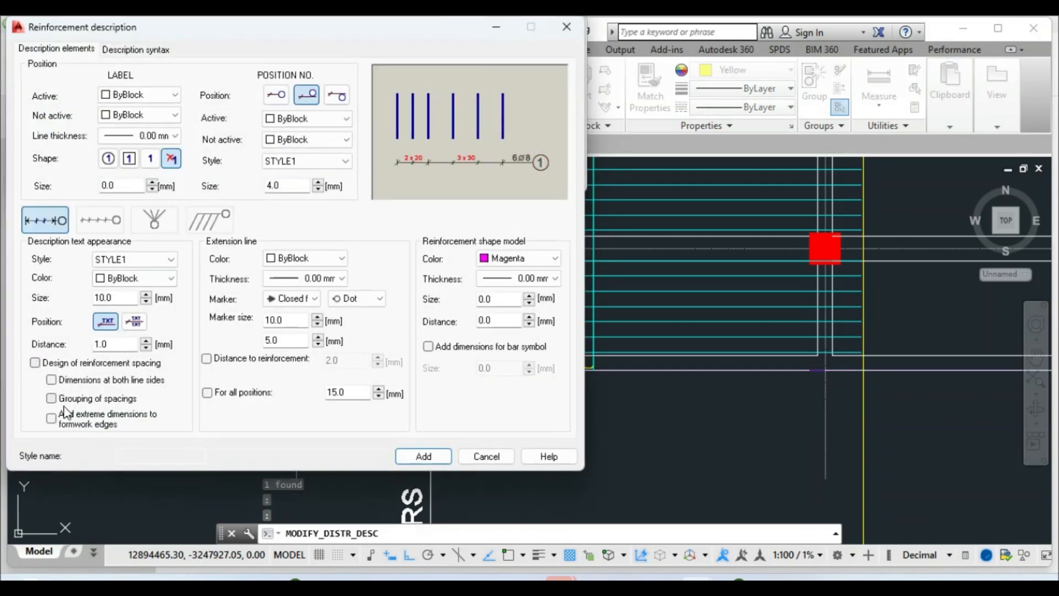
click(425, 457)
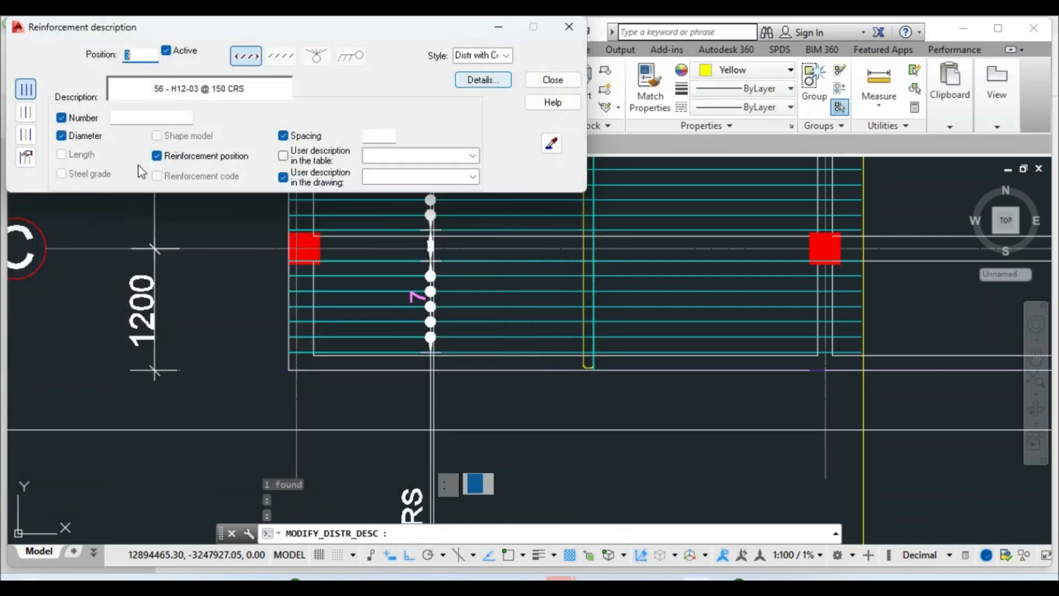
click(551, 81)
scroll(465, 382, down, 5)
scroll(465, 353, up, 5)
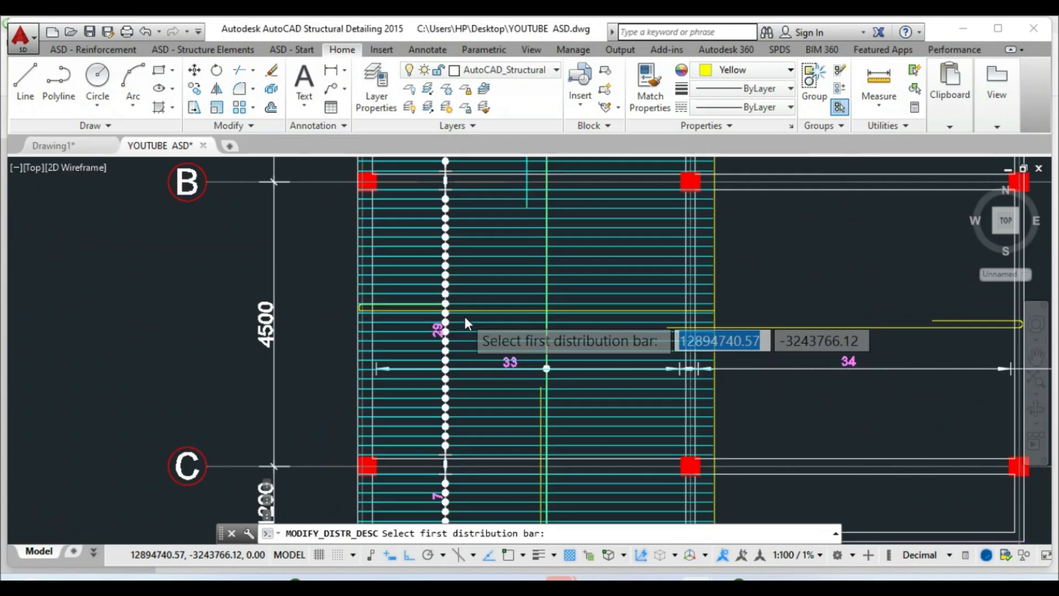
Pick and confirm the first bar of the B–C distribution as its representative bar
scroll(471, 345, up, 4)
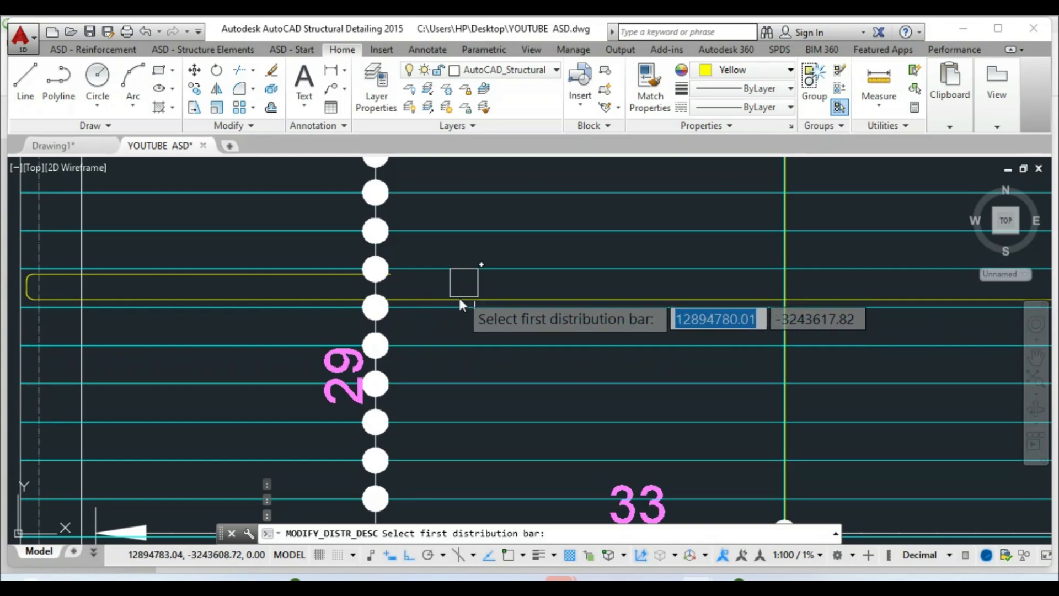
scroll(458, 316, up, 4)
click(445, 302)
scroll(460, 282, down, 4)
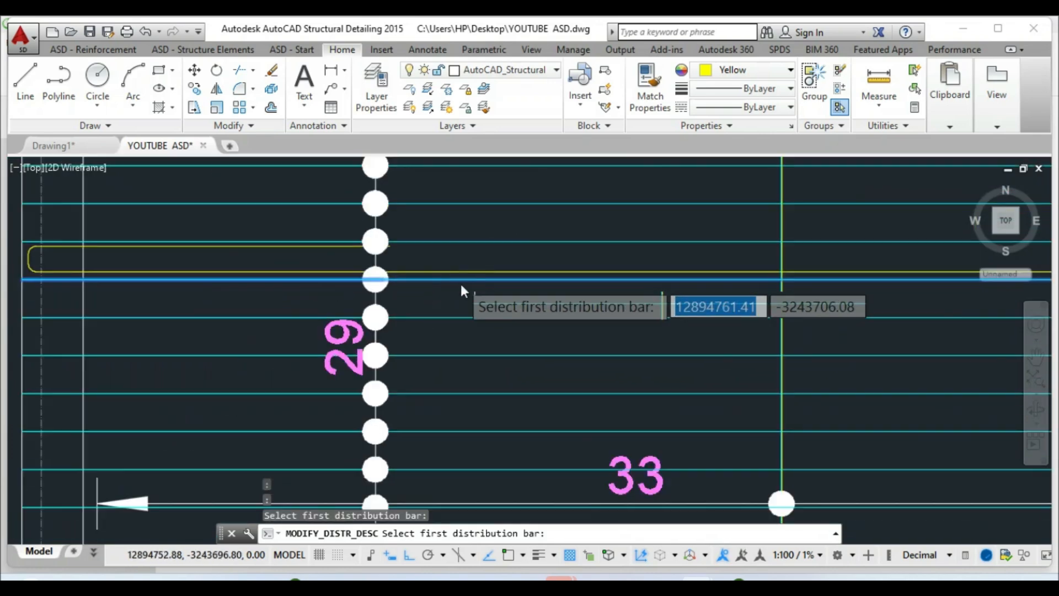
click(461, 280)
scroll(461, 283, down, 2)
scroll(461, 285, down, 4)
key(Escape)
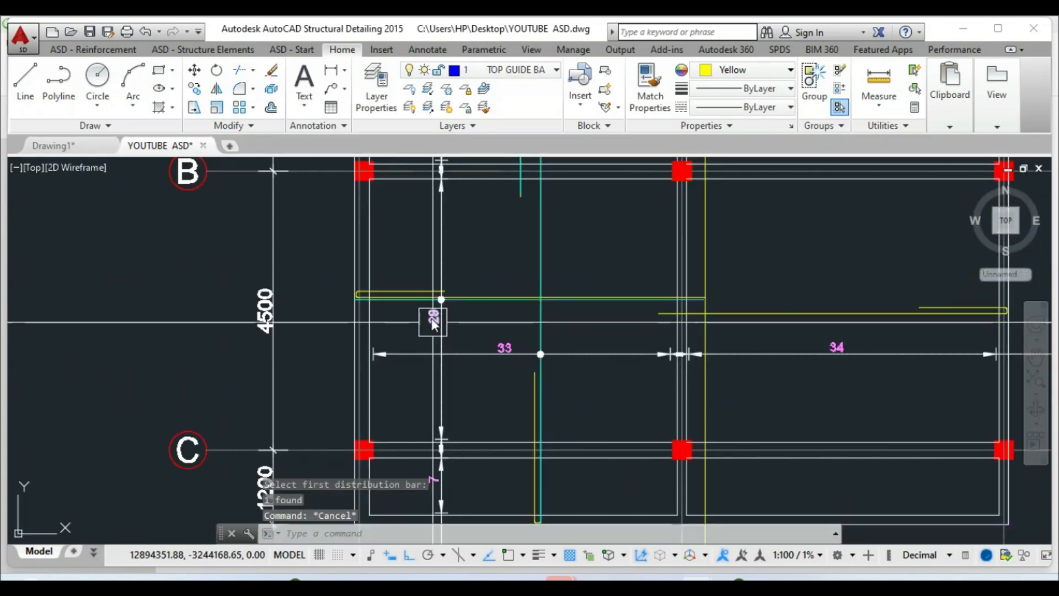
Start moving the yellow bar, then cancel without moving it
click(194, 70)
scroll(439, 314, up, 5)
click(479, 265)
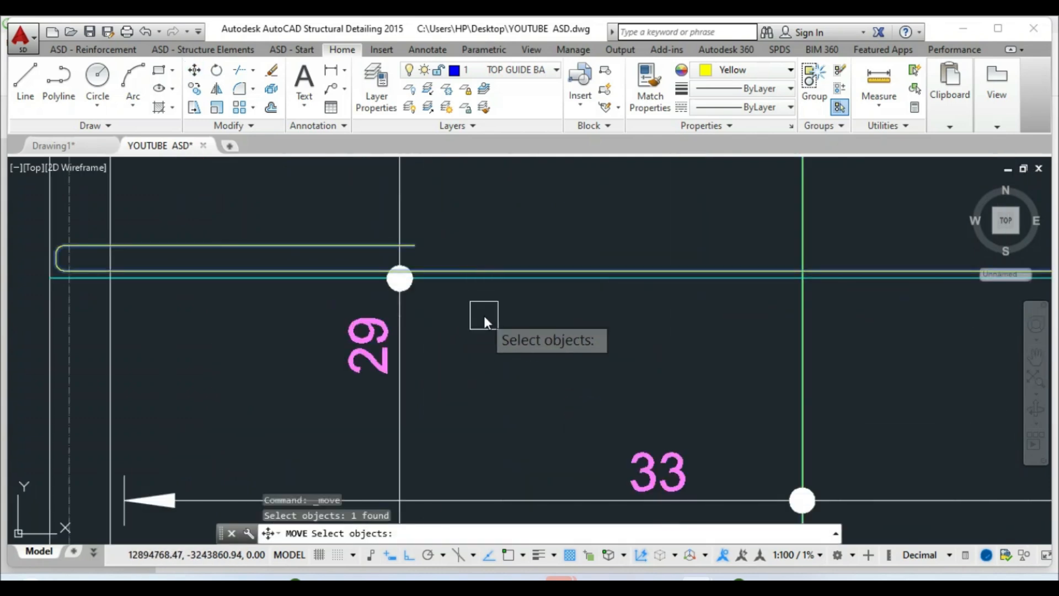
key(Return)
click(484, 316)
key(Escape)
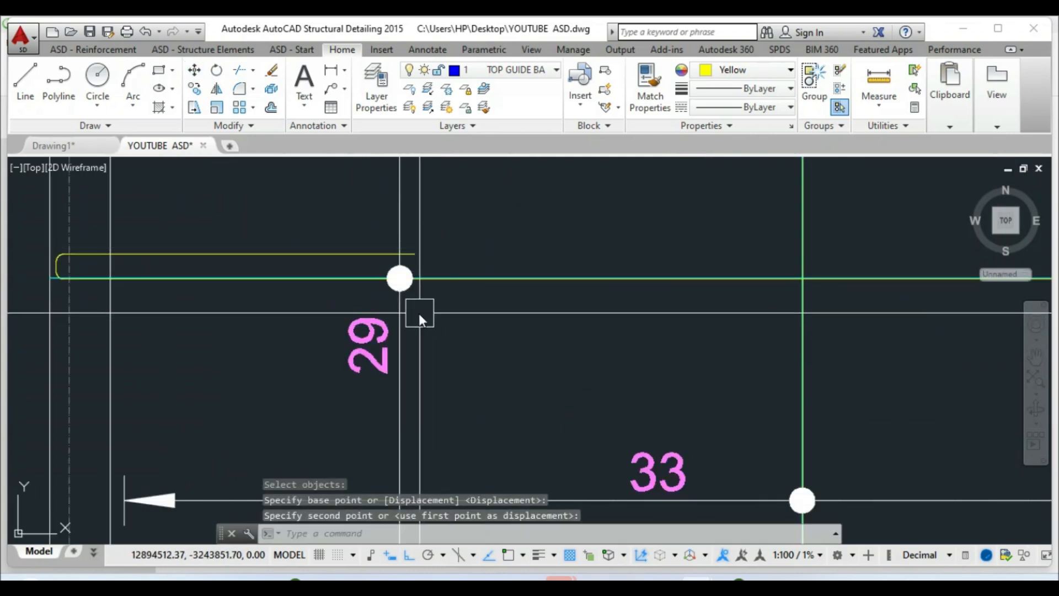
scroll(356, 344, down, 5)
Save the drawing as YOUTUBE ASD.dwg
key(ctrl+s)
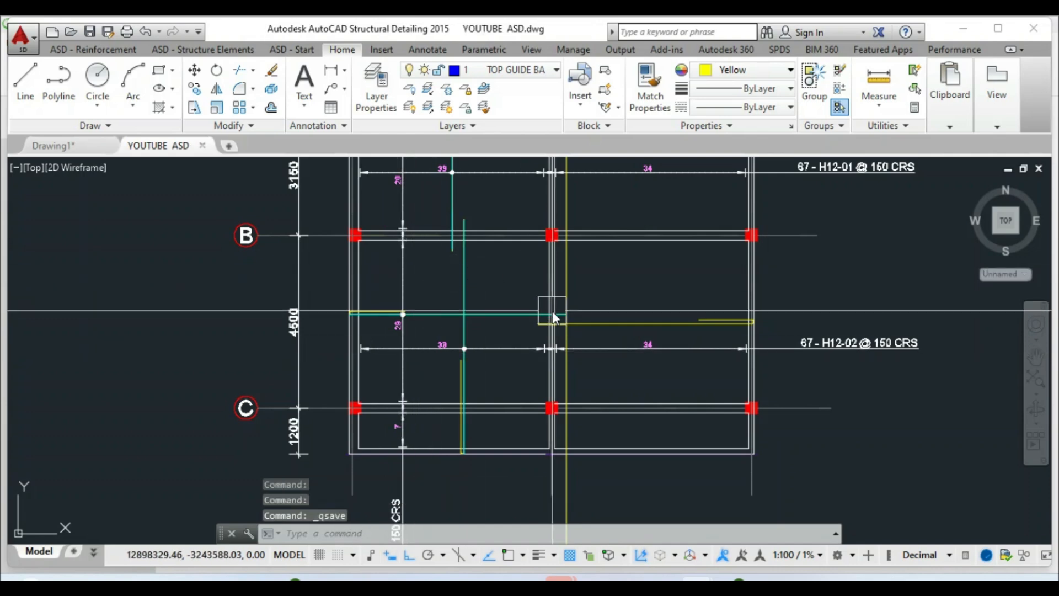
scroll(549, 395, down, 2)
scroll(613, 352, up, 4)
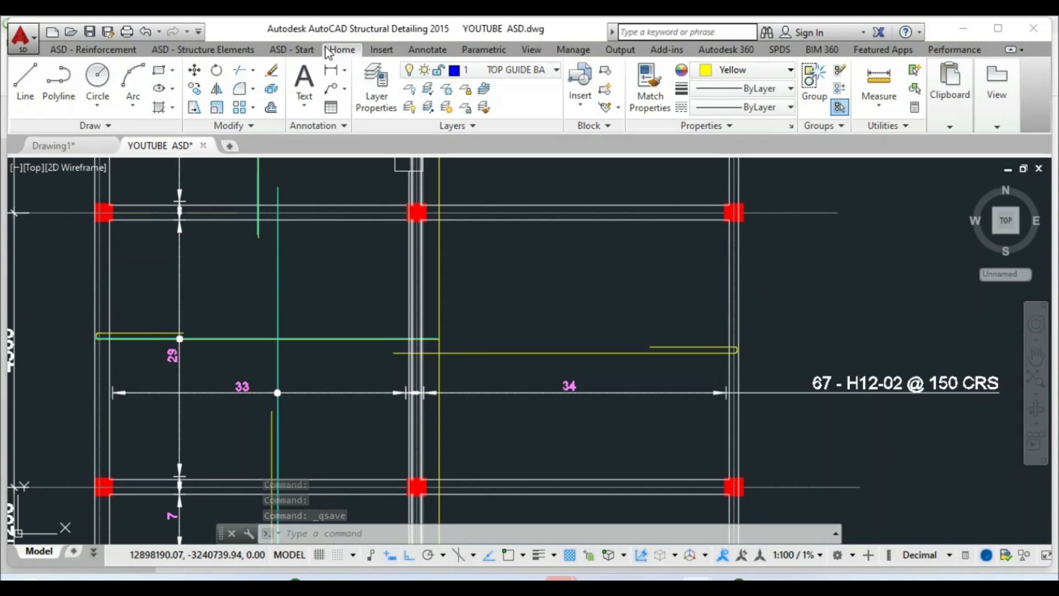
Try moving the bar line beside the column, cancel, and select the yellow bar line in the B–C bay
click(194, 89)
scroll(438, 250, up, 5)
click(450, 232)
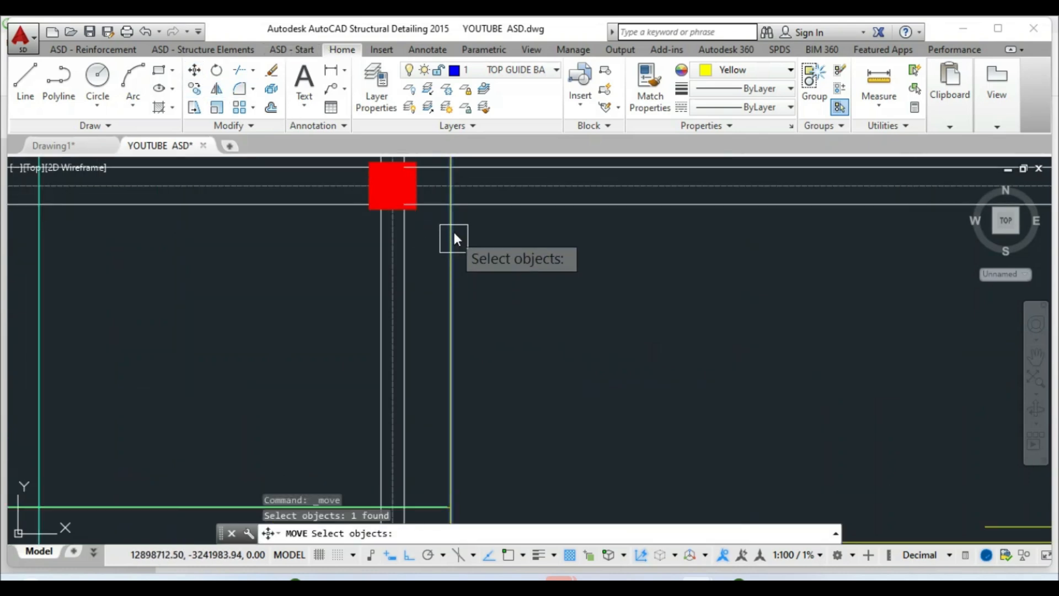
key(Return)
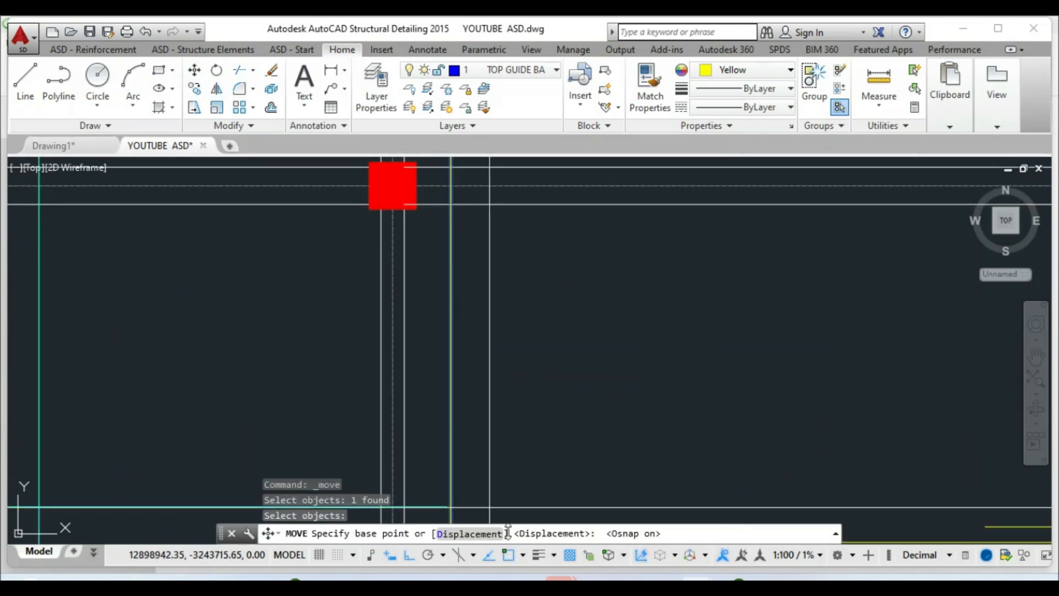
click(453, 203)
scroll(407, 272, down, 3)
scroll(388, 362, up, 3)
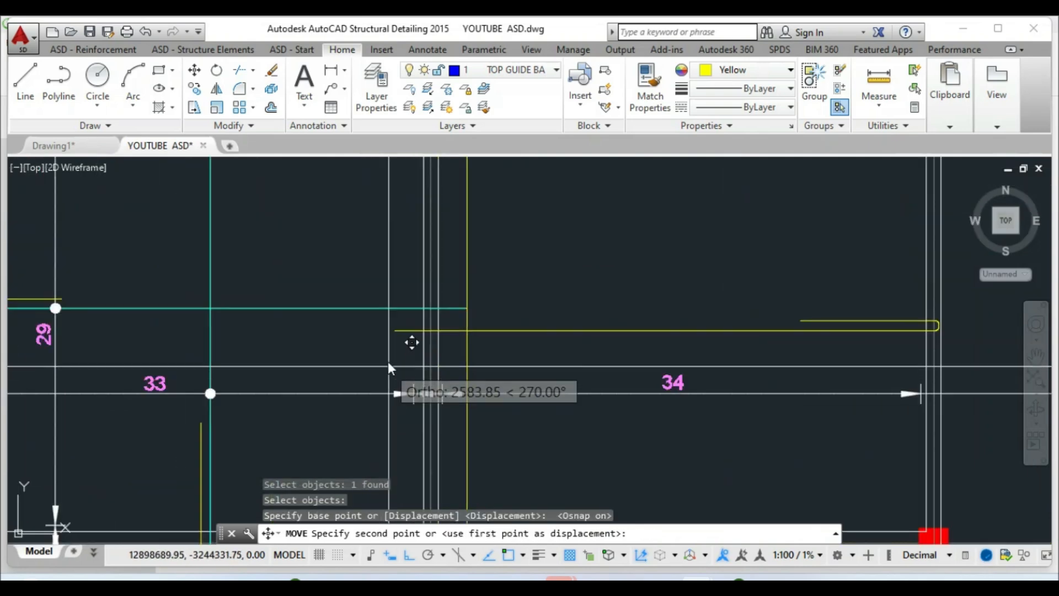
key(Escape)
scroll(496, 392, down, 2)
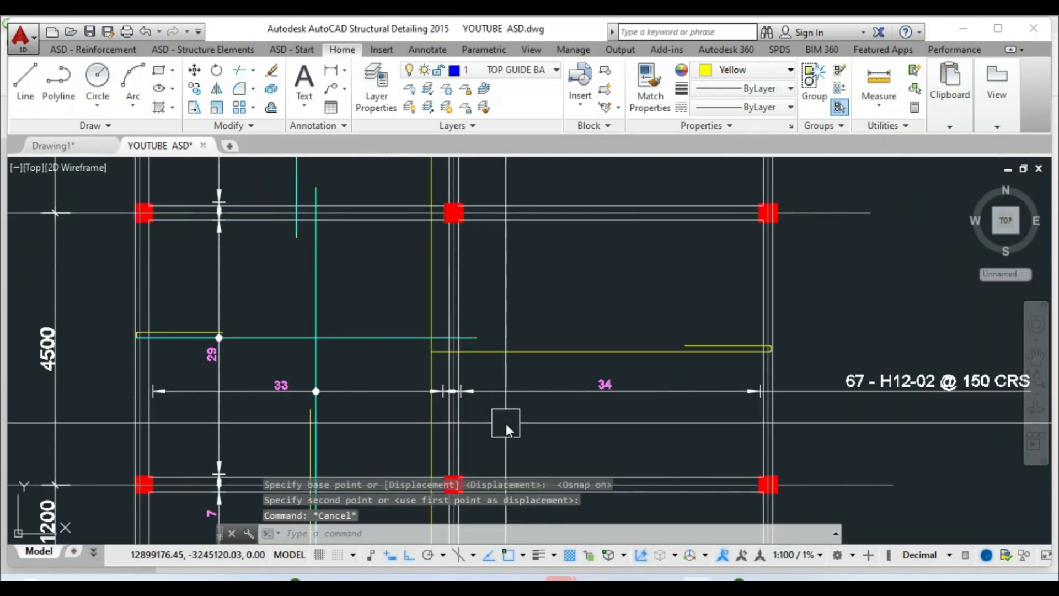
click(522, 356)
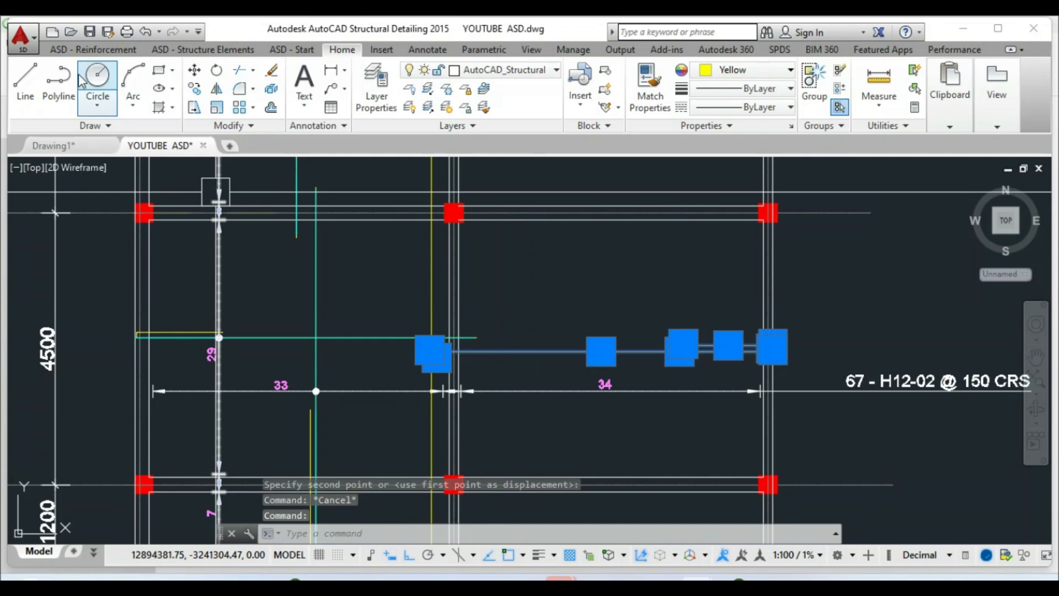
Start a linear zone distribution running from grid A near column 2 to the slab's lower edge
click(92, 52)
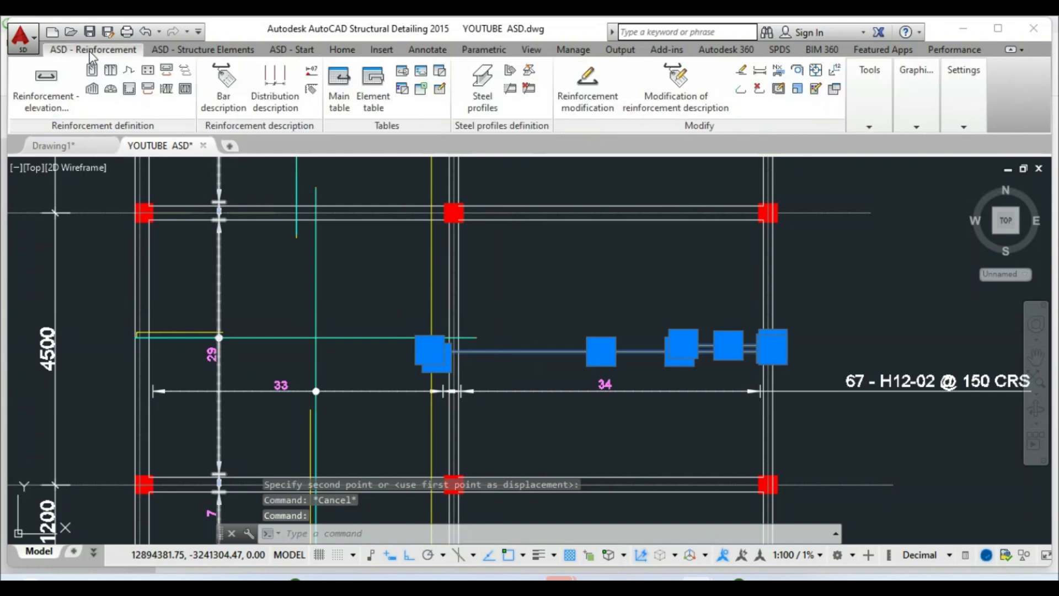
click(185, 70)
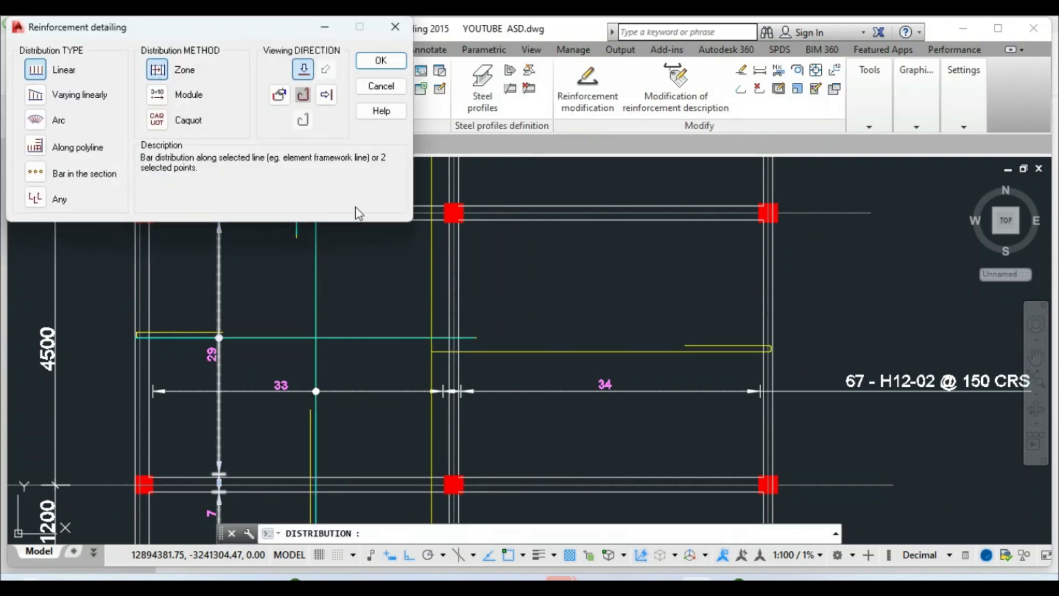
click(380, 61)
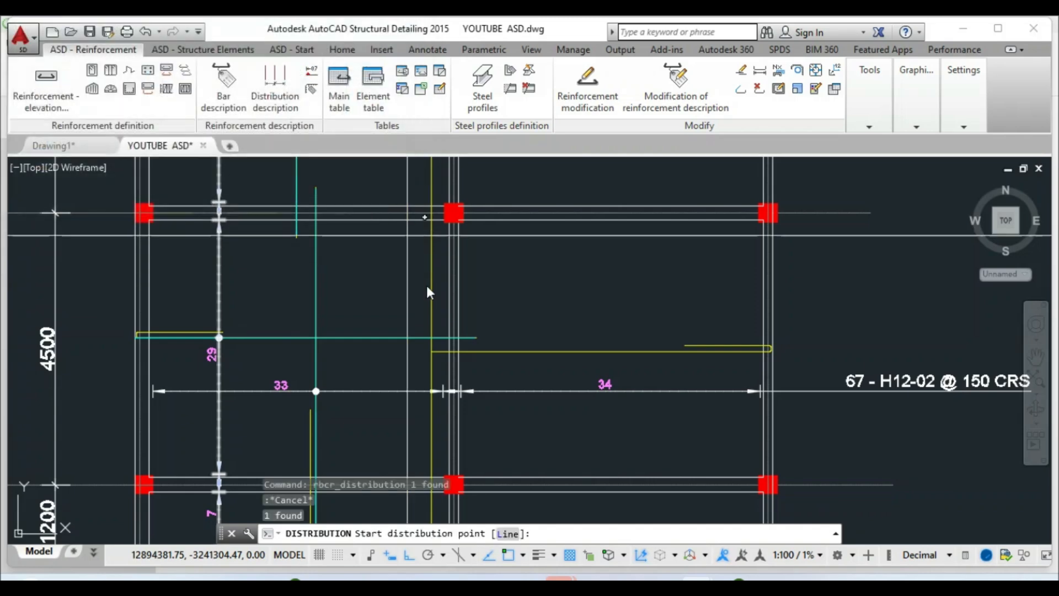
scroll(432, 334, down, 5)
scroll(420, 264, up, 4)
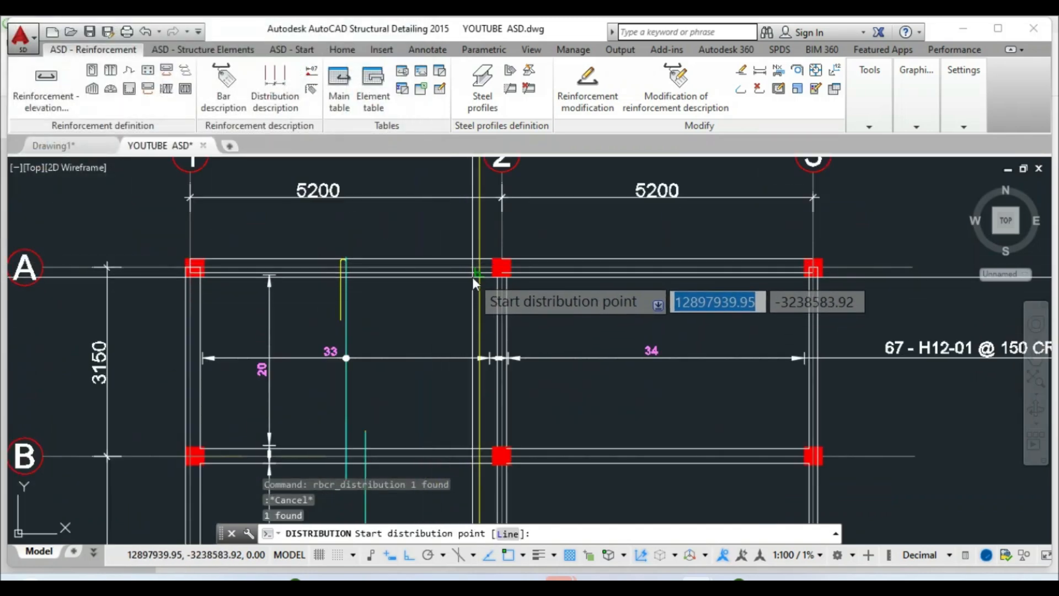
click(477, 275)
scroll(463, 260, down, 6)
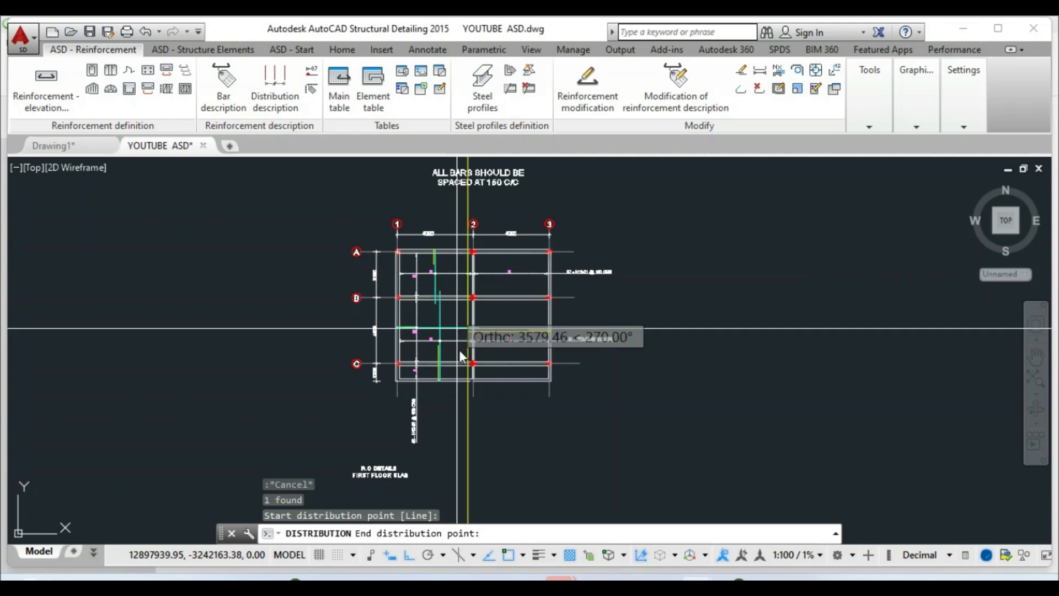
scroll(465, 379, up, 6)
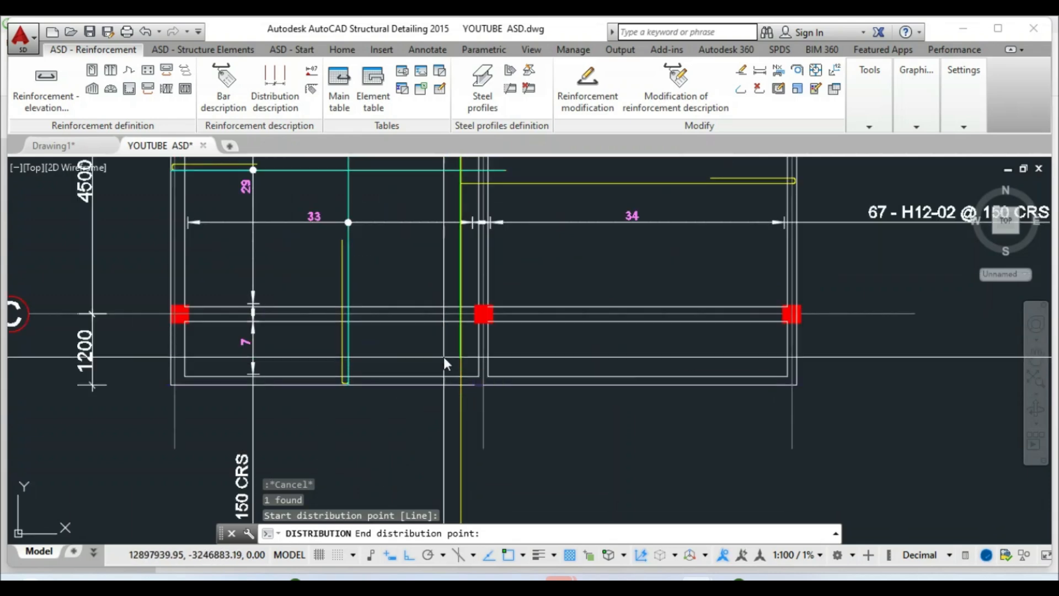
click(464, 379)
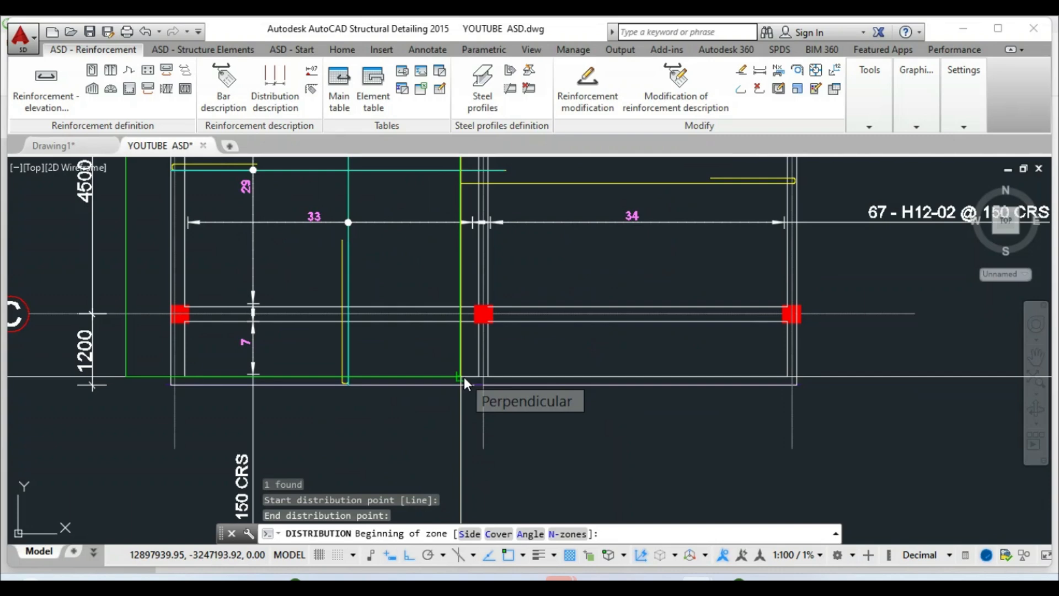
click(469, 533)
scroll(469, 506, down, 4)
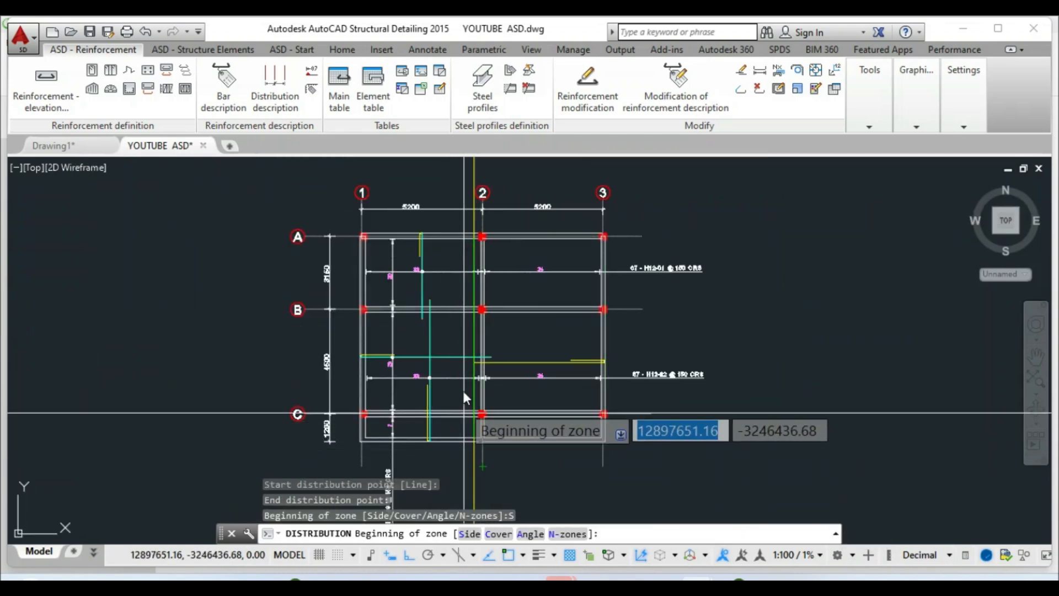
scroll(461, 232, up, 6)
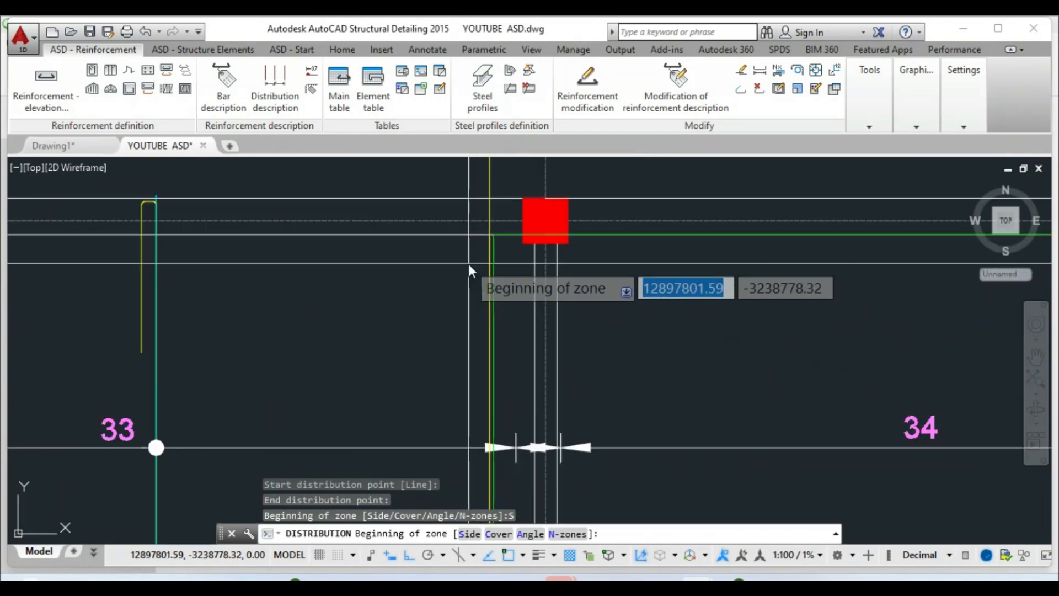
Set the bar zone between the column corners with 150 mm spacing, giving 57 H12 bars
click(486, 236)
scroll(466, 297, down, 4)
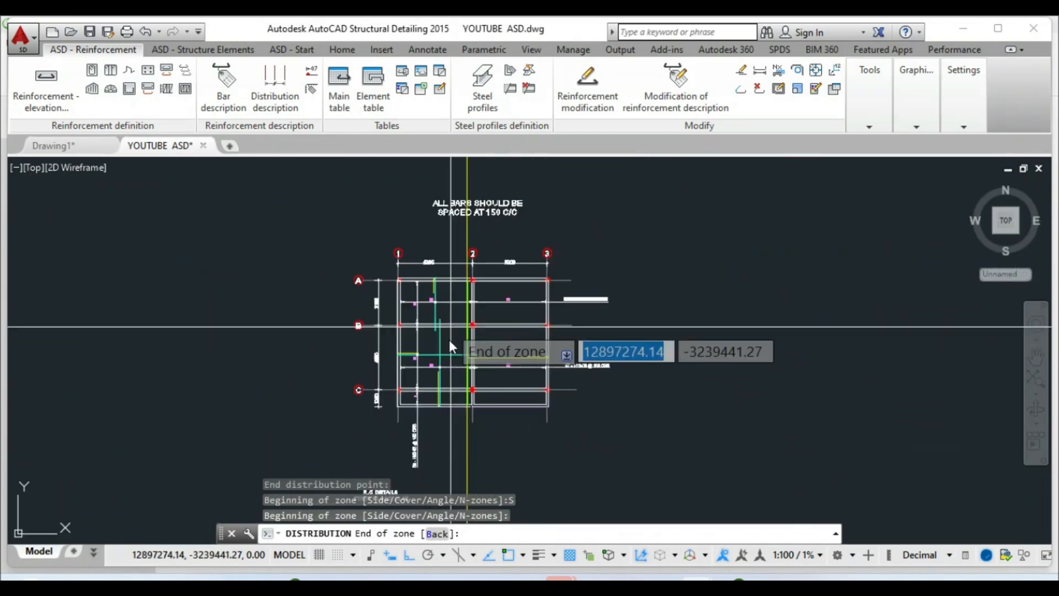
scroll(463, 425, up, 4)
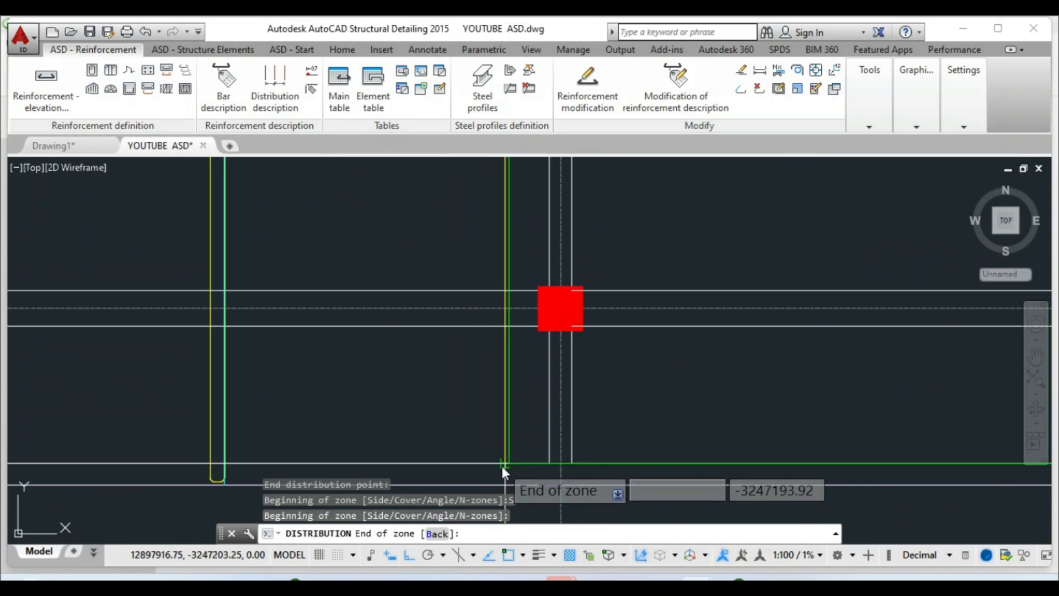
click(502, 466)
right_click(502, 466)
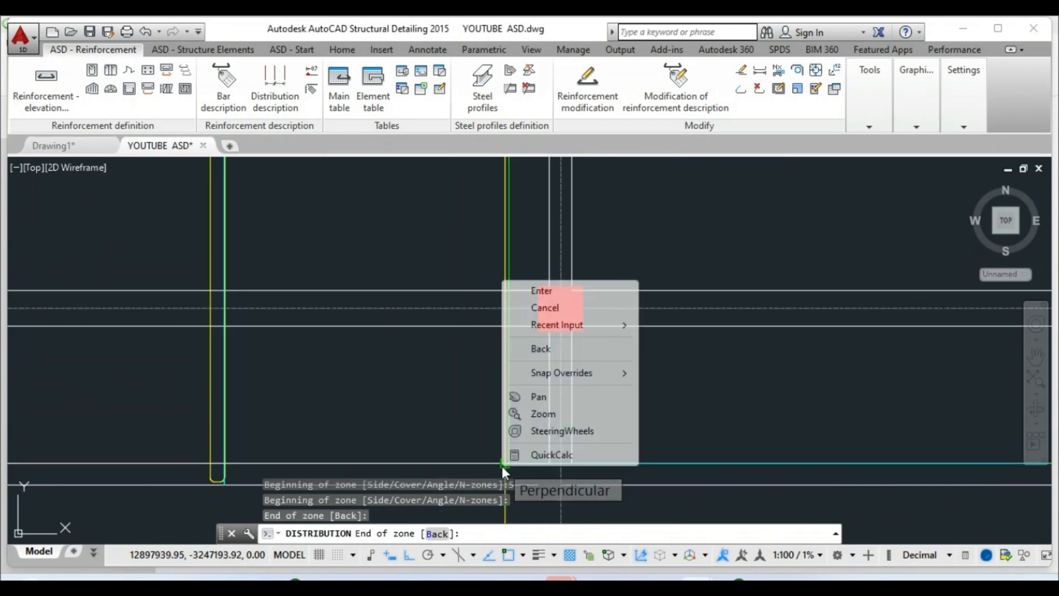
click(539, 295)
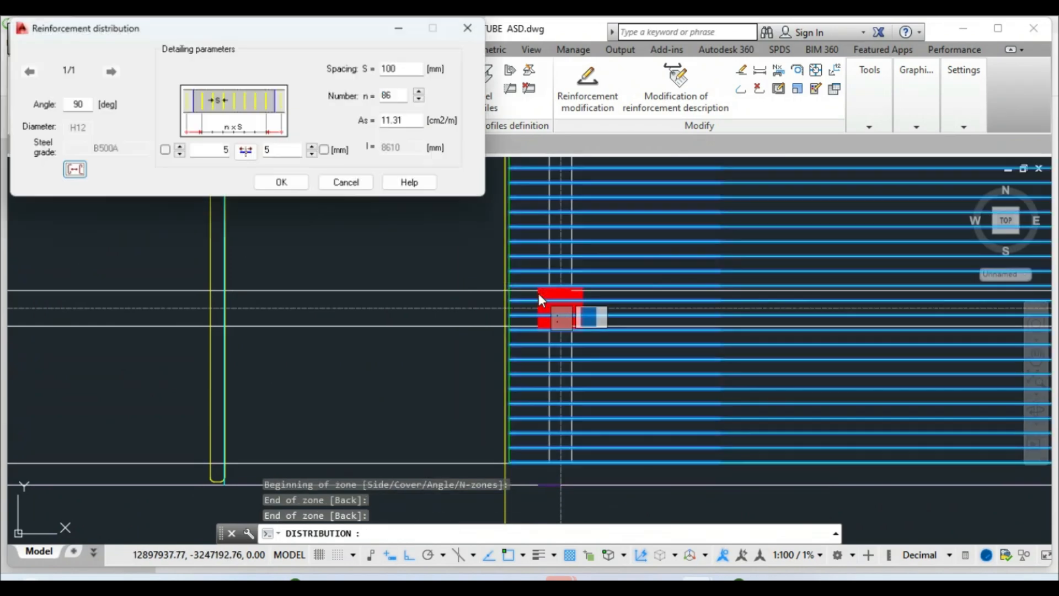
text(150)
click(407, 94)
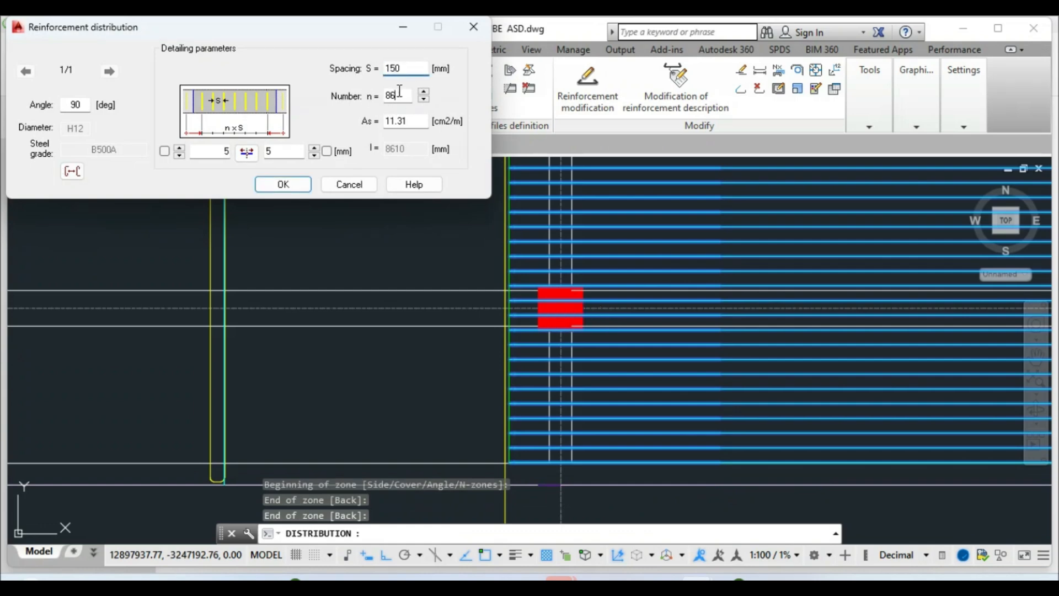
double_click(396, 95)
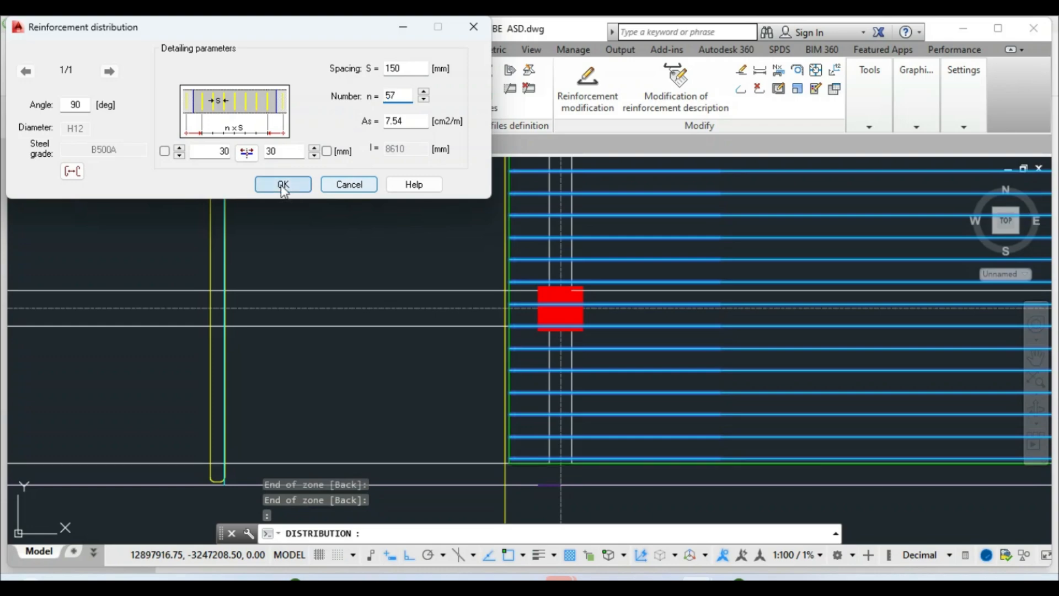
click(283, 184)
click(546, 54)
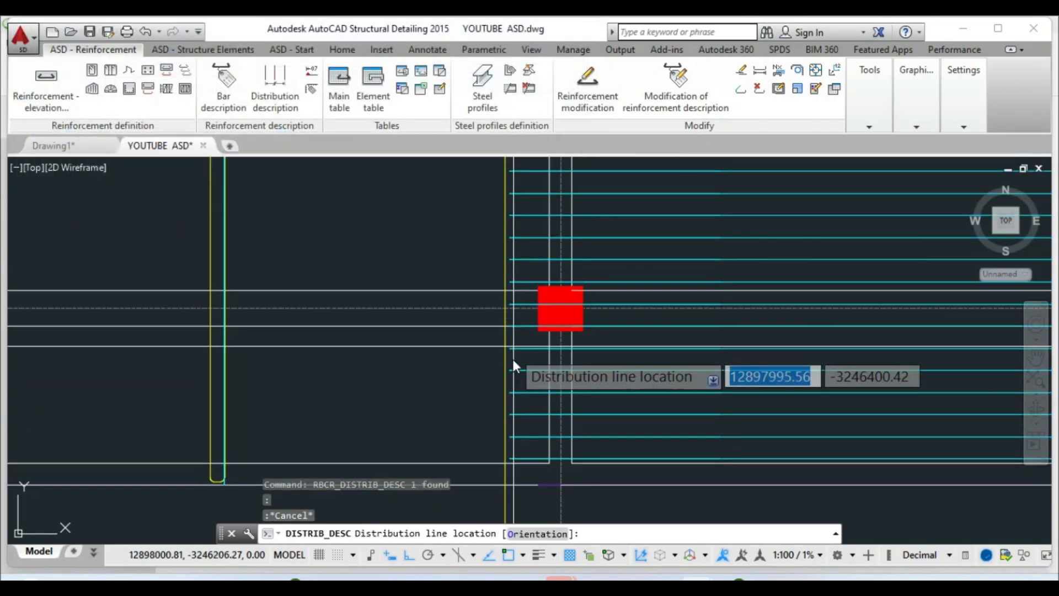
Place the distribution line across the bay 2–3 bars and the vertical '59 - H12-04 @ 150 CRS' label below the slab
scroll(513, 364, down, 5)
scroll(499, 276, up, 5)
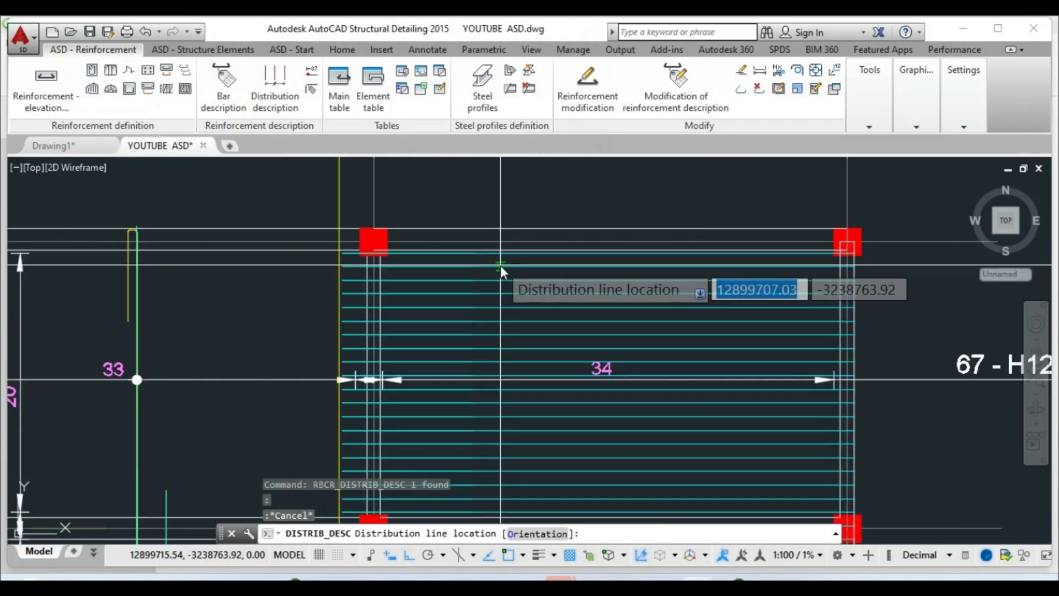
click(510, 252)
scroll(511, 243, down, 4)
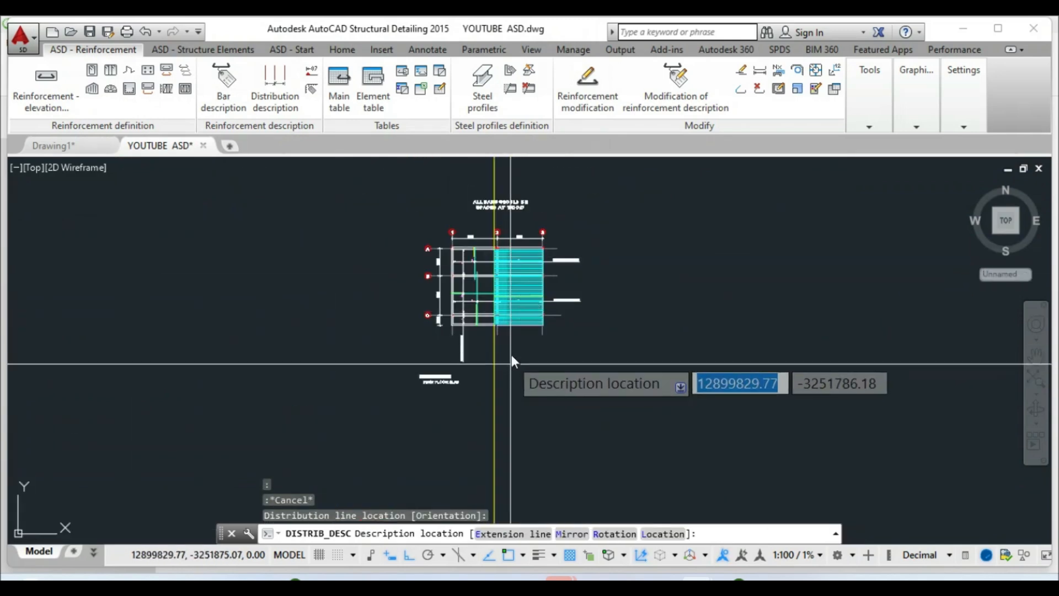
scroll(510, 361, up, 5)
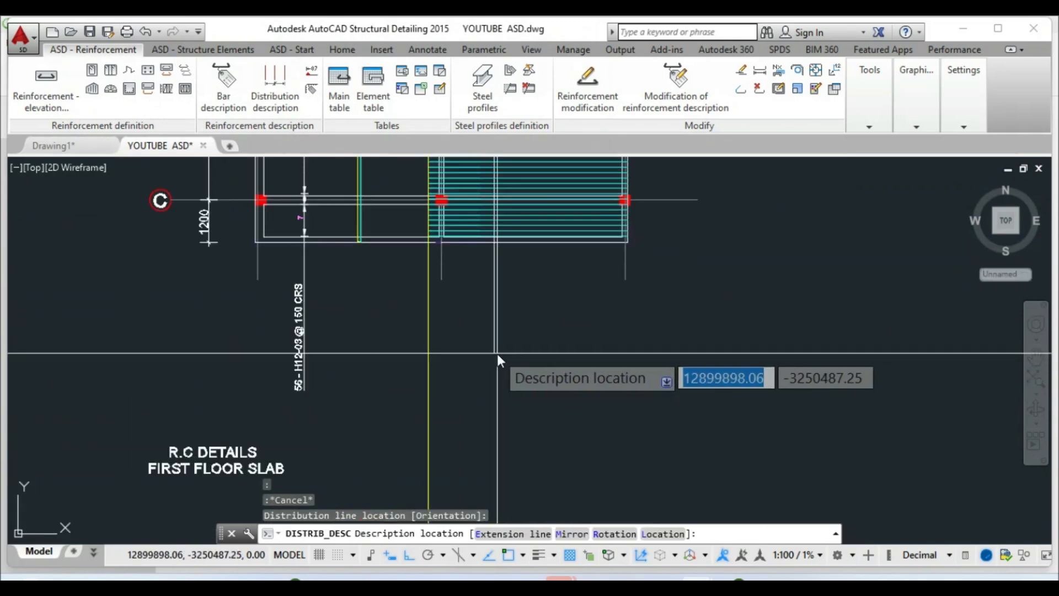
click(493, 389)
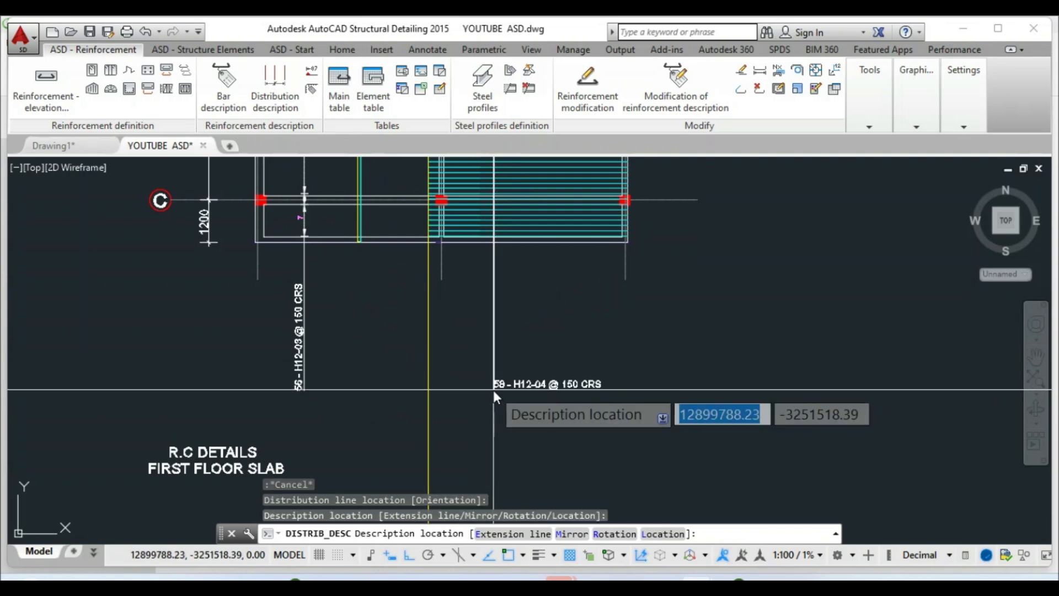
right_click(493, 389)
click(535, 147)
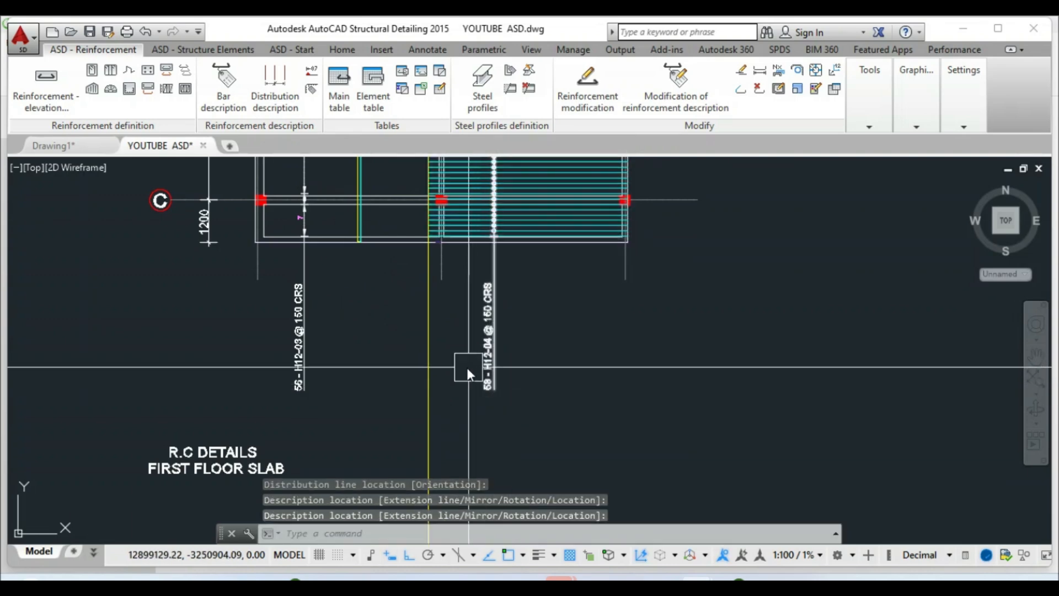
scroll(467, 367, down, 5)
scroll(461, 288, up, 6)
scroll(474, 278, down, 2)
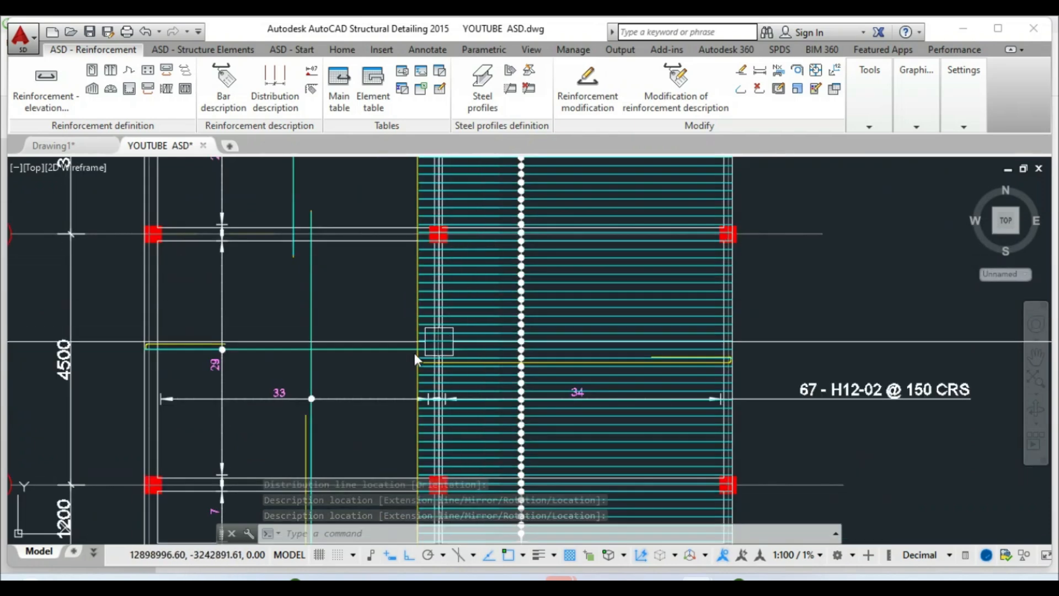
scroll(414, 353, down, 2)
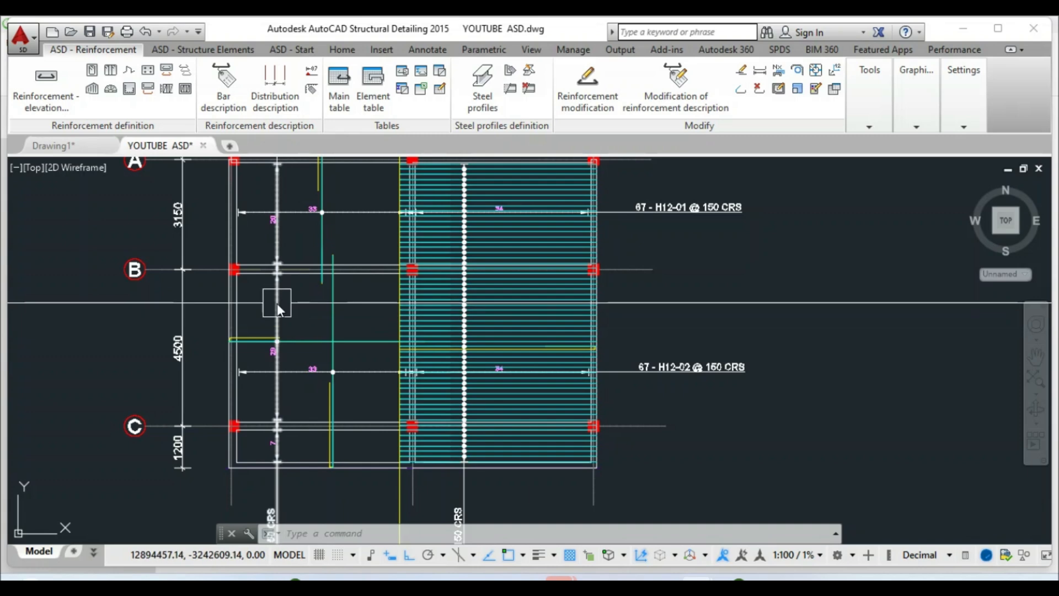
scroll(277, 303, up, 2)
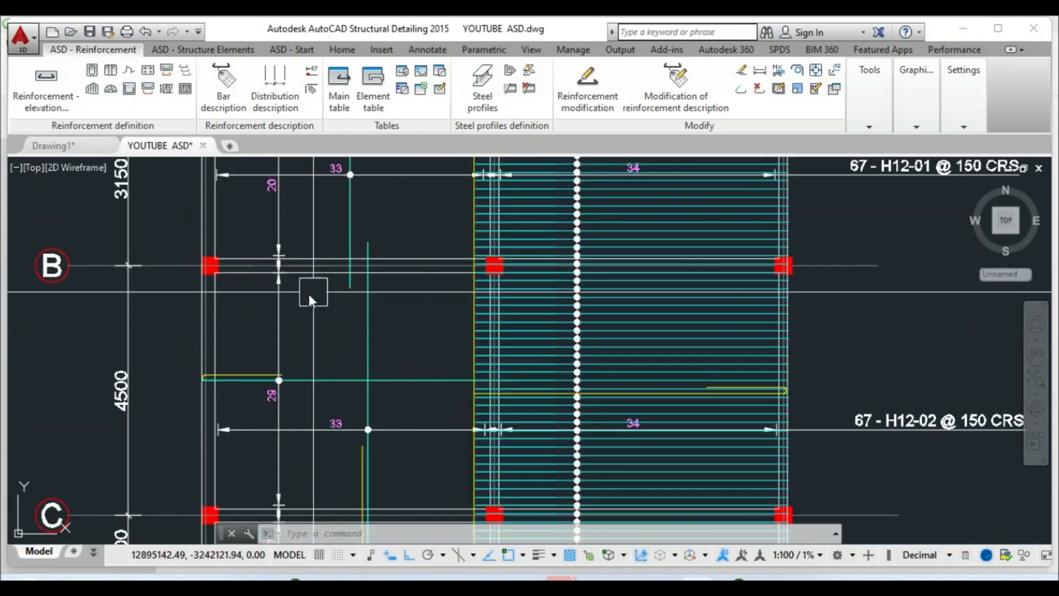
scroll(309, 294, down, 2)
scroll(496, 342, up, 2)
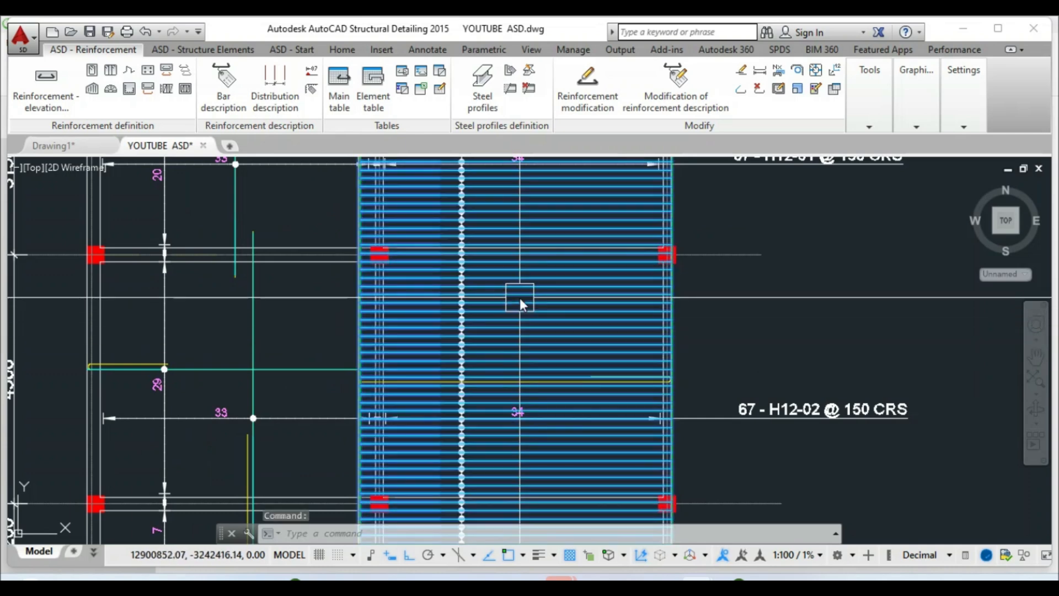
right_click(521, 297)
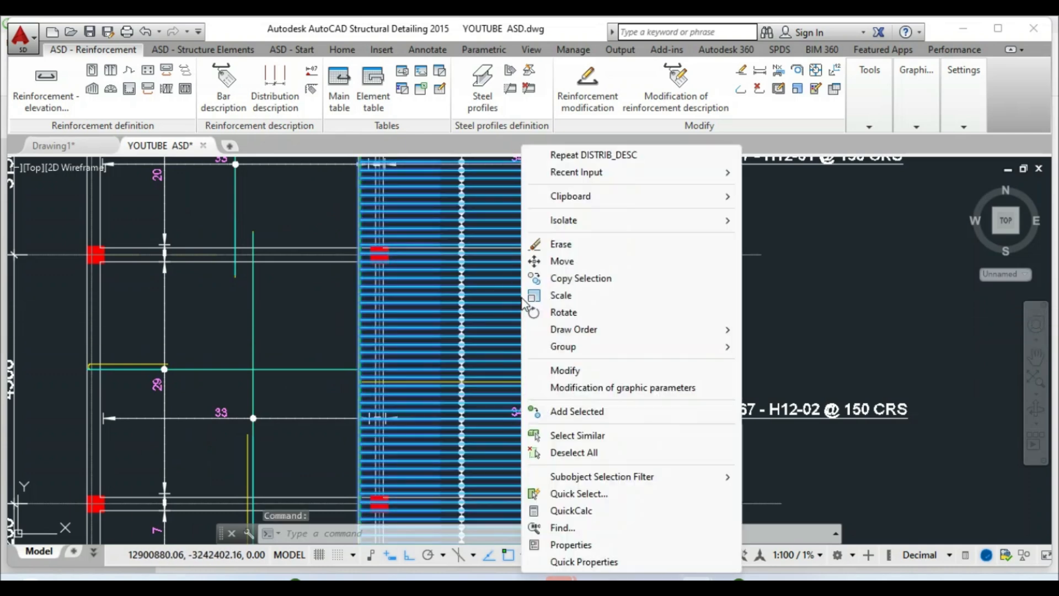
click(557, 370)
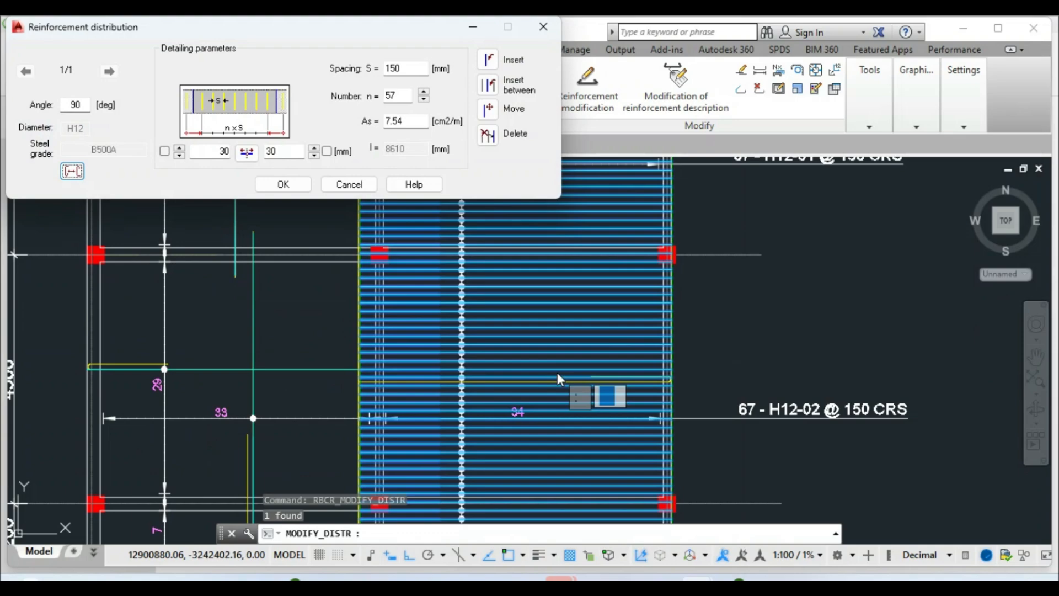
click(487, 134)
scroll(428, 259, up, 5)
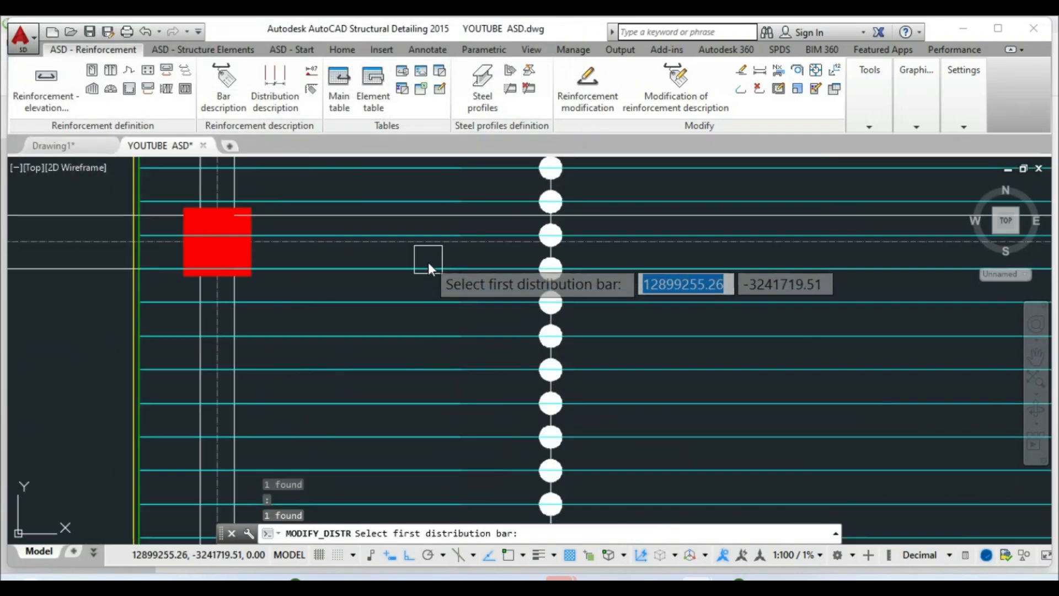
scroll(430, 237, down, 4)
scroll(439, 379, up, 3)
scroll(439, 386, up, 4)
scroll(444, 381, down, 4)
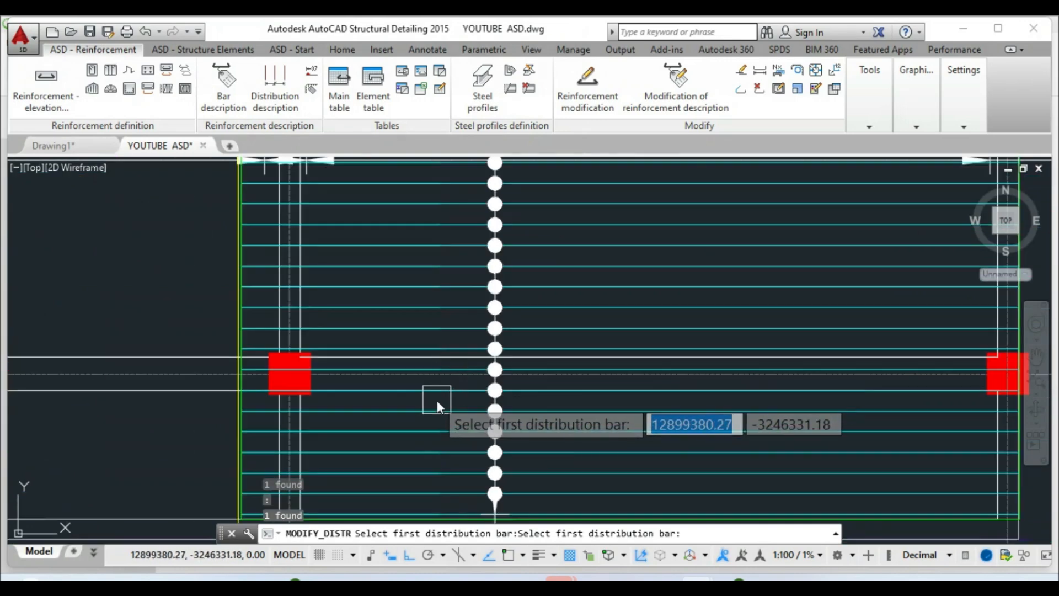
scroll(436, 392, up, 4)
scroll(438, 375, down, 5)
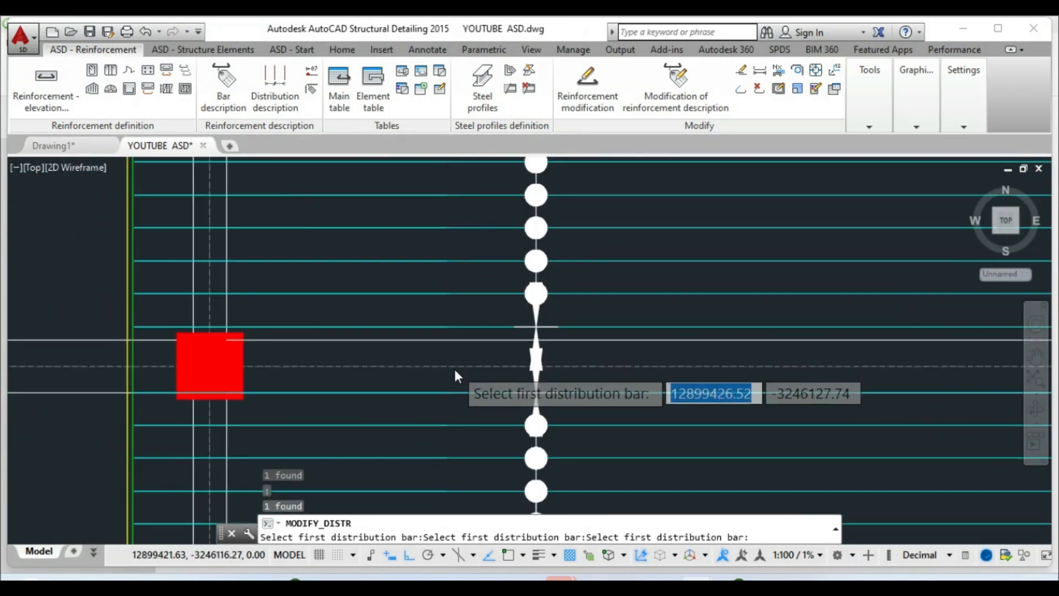
scroll(449, 388, down, 4)
key(Escape)
key(Escape)
key(Escape)
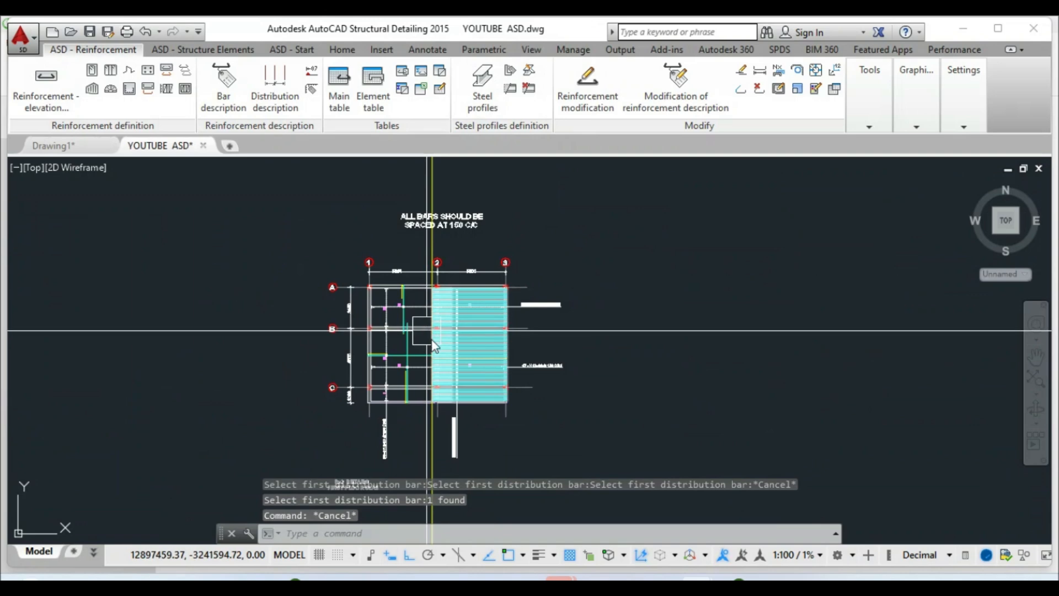
scroll(445, 320, up, 2)
scroll(444, 319, up, 6)
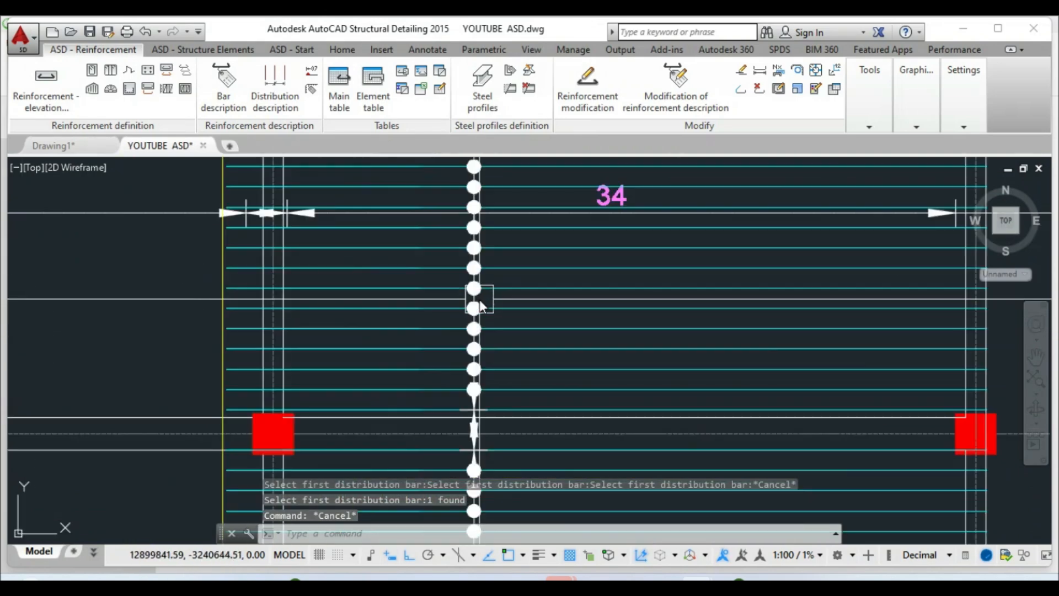
scroll(561, 300, down, 6)
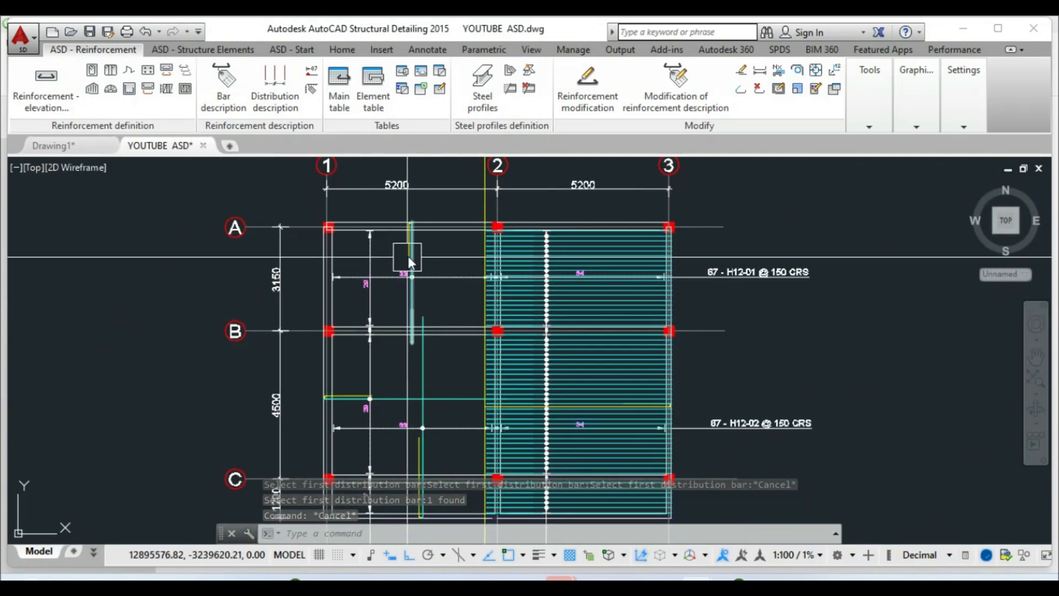
scroll(366, 287, up, 4)
key(Escape)
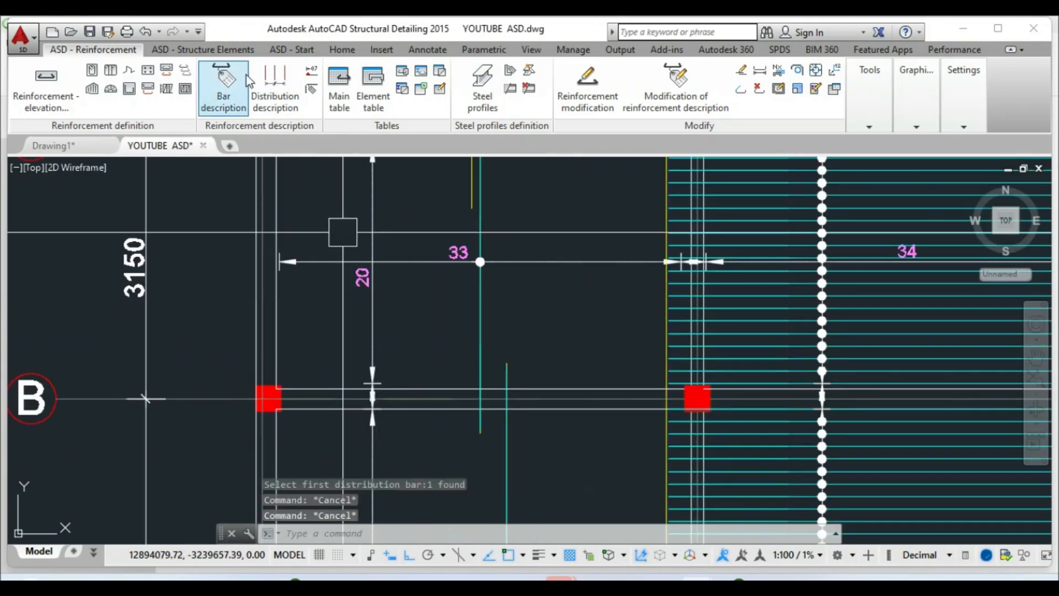
Copy the position numbers 20, 29 and 7 from the left bay into the right bay
click(336, 51)
click(194, 88)
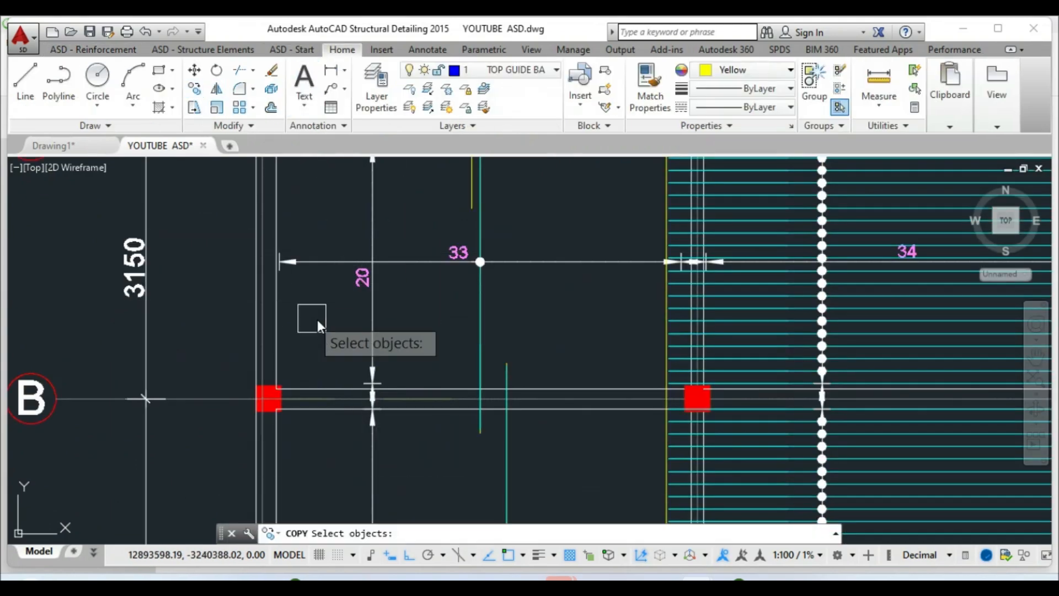
click(350, 282)
scroll(369, 221, down, 5)
scroll(369, 268, up, 6)
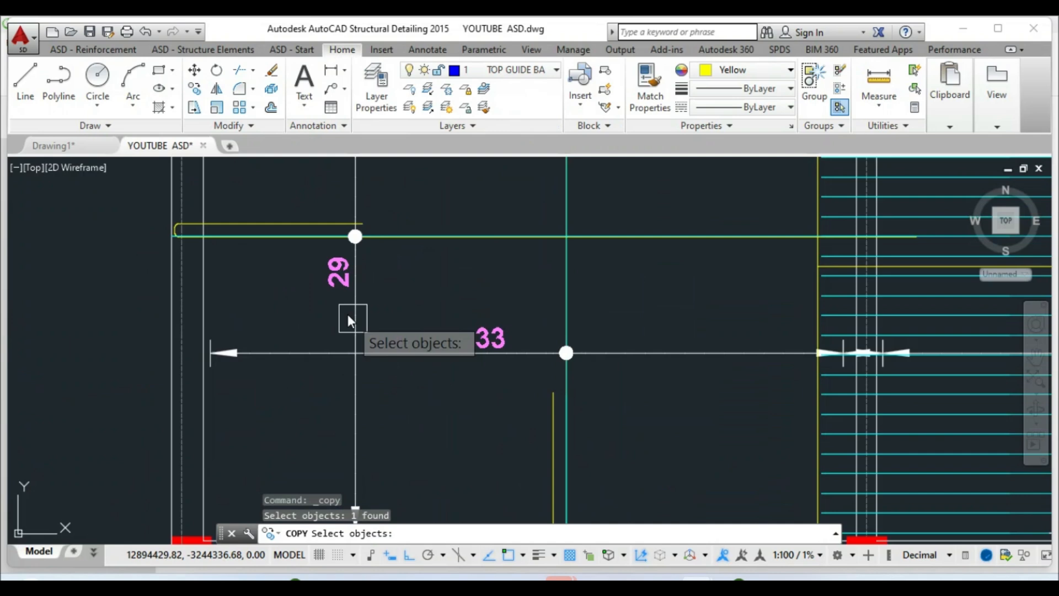
click(340, 280)
scroll(380, 259, down, 6)
scroll(376, 330, up, 6)
click(400, 350)
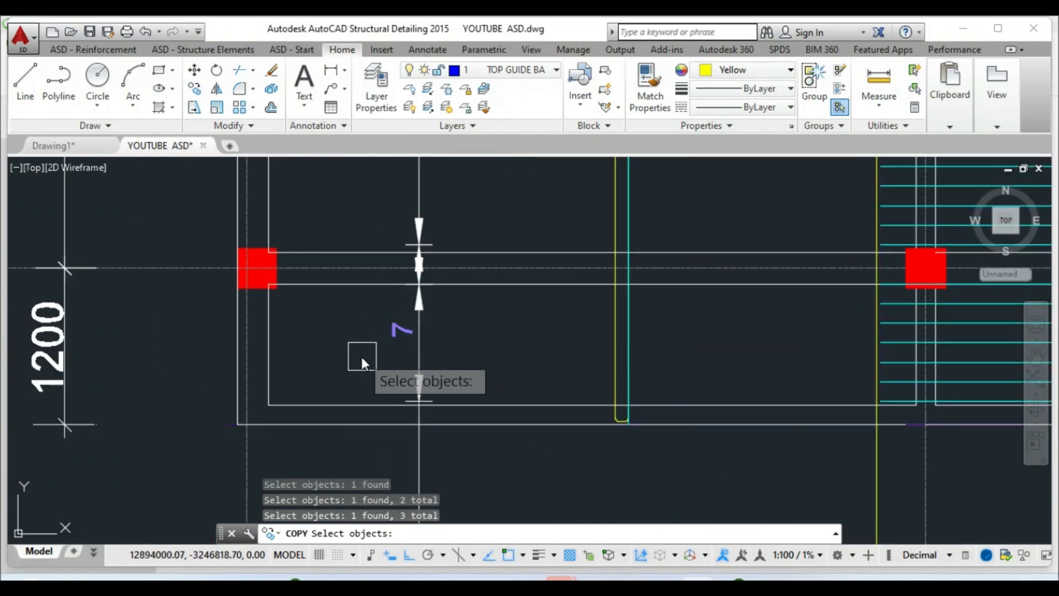
key(Return)
click(360, 354)
scroll(304, 354, down, 4)
click(586, 350)
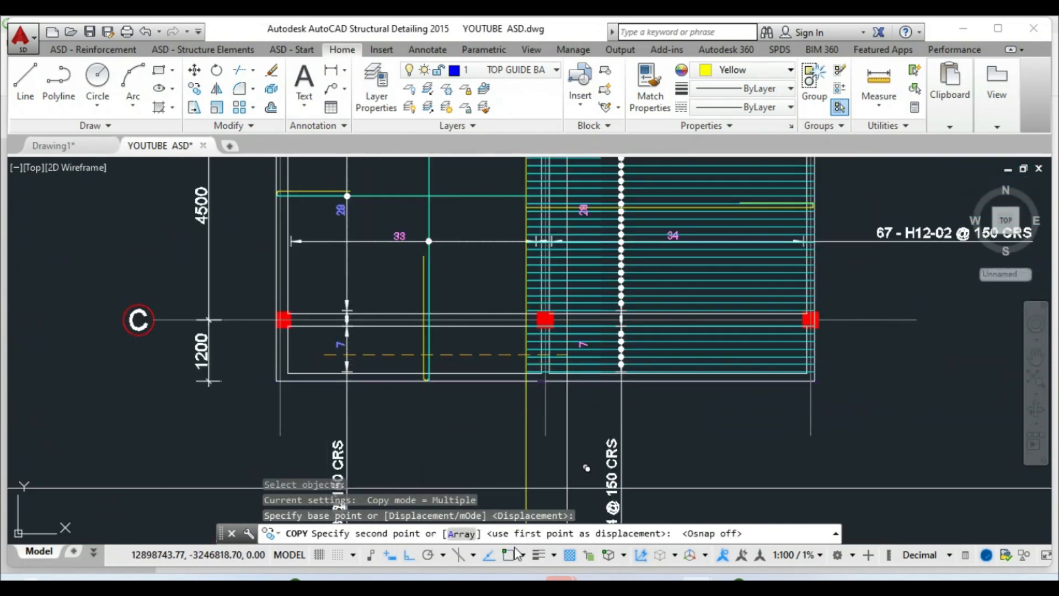
scroll(590, 374, up, 2)
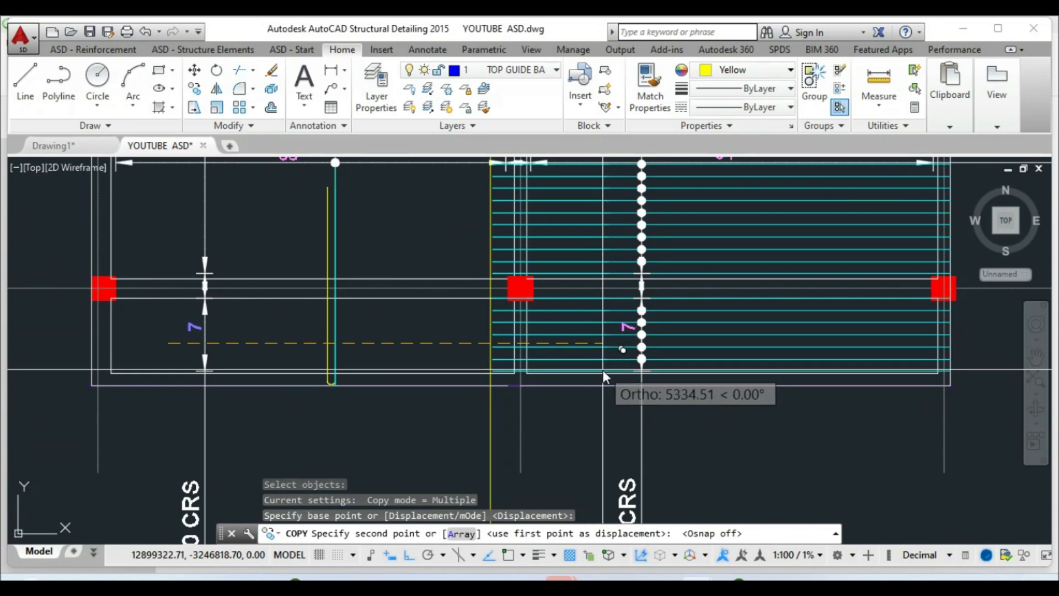
click(602, 370)
End the copy and select the right bay's new vertical bar distribution
key(Escape)
scroll(584, 373, down, 3)
scroll(592, 439, up, 2)
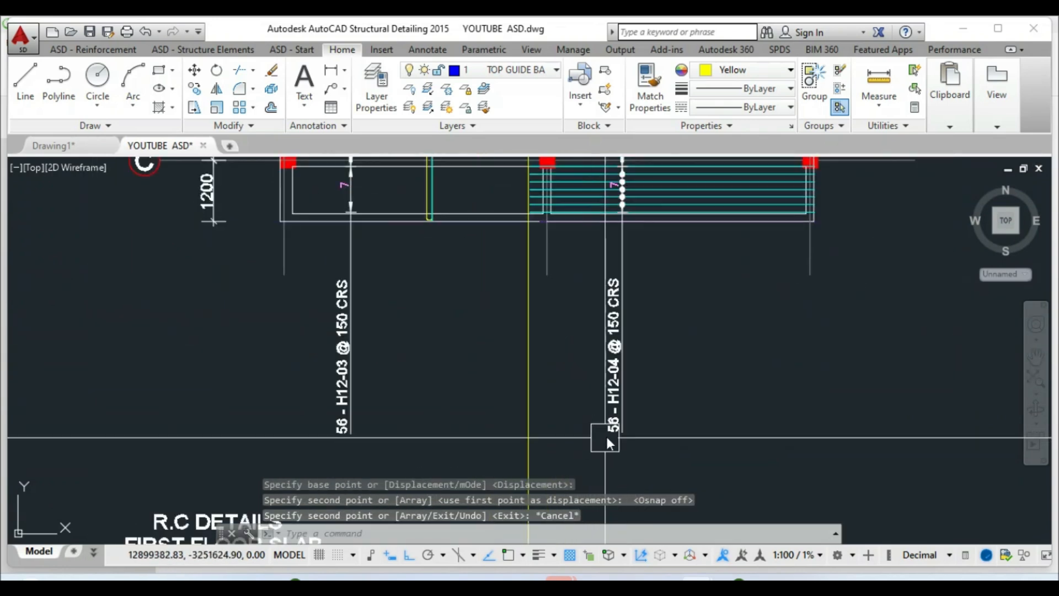
scroll(441, 444, down, 2)
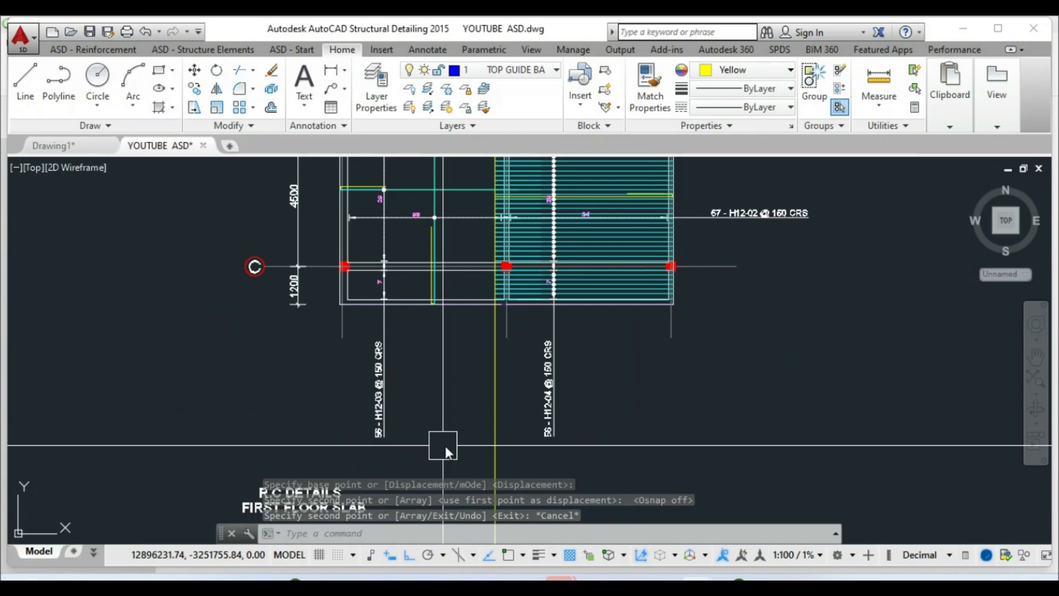
key(Escape)
scroll(553, 349, up, 2)
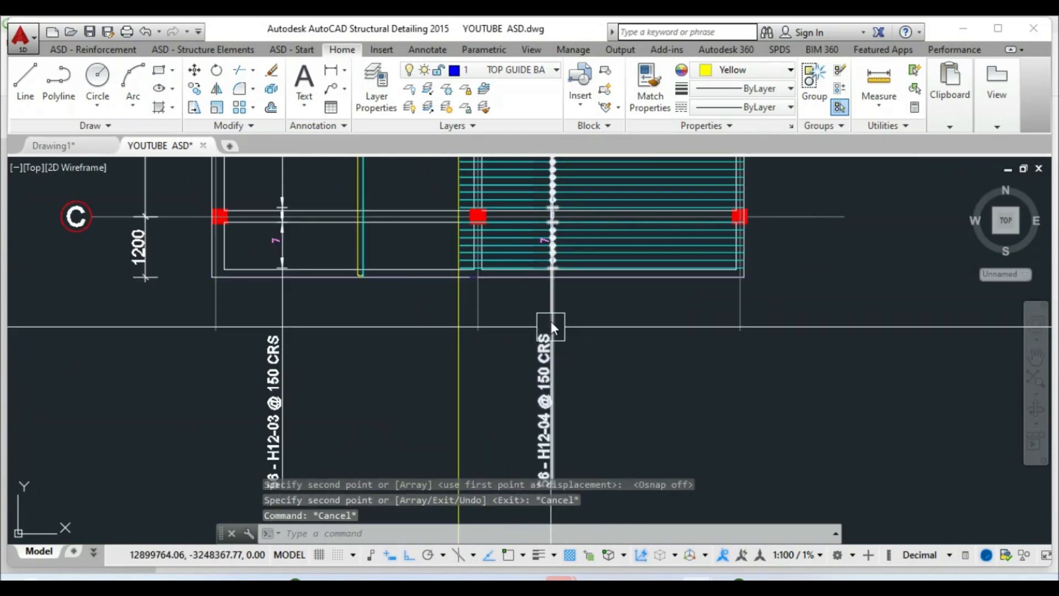
scroll(546, 387, down, 2)
scroll(550, 349, up, 2)
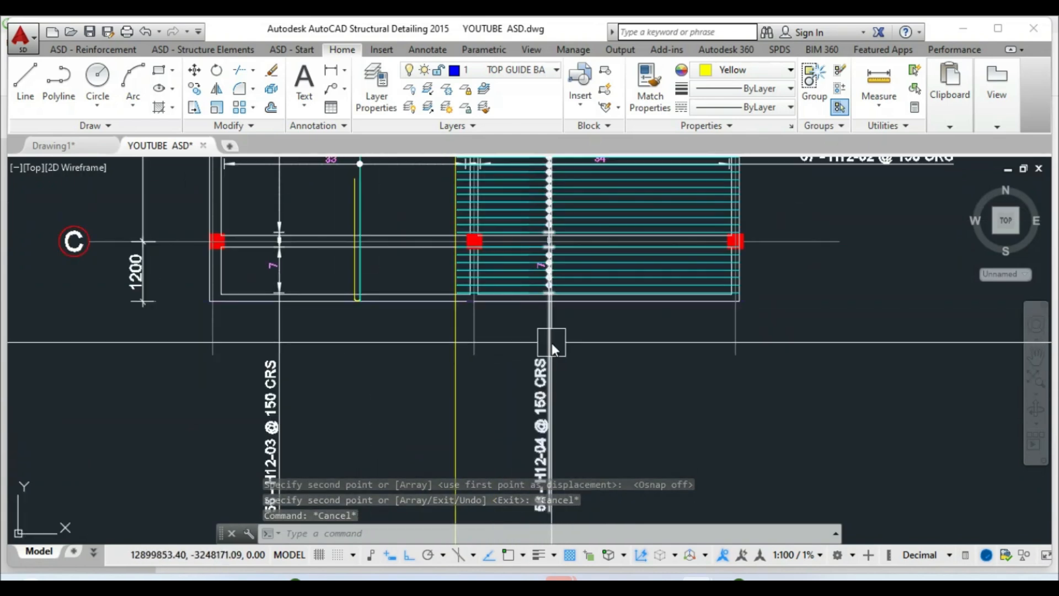
click(548, 341)
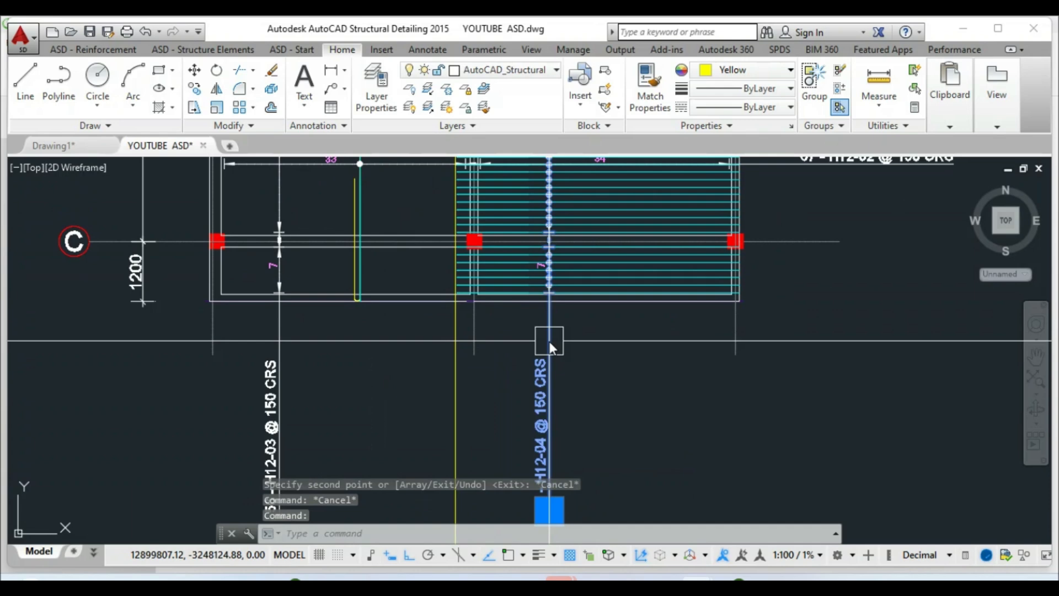
Modify the H12-04 distribution's reinforcement description details and start picking a distribution bar
right_click(549, 341)
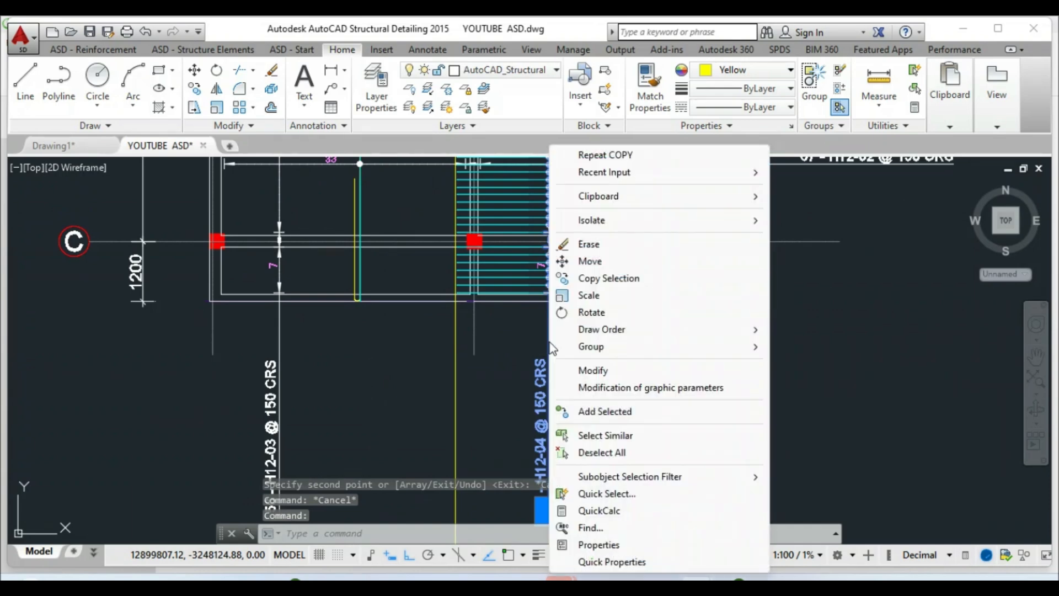
click(591, 370)
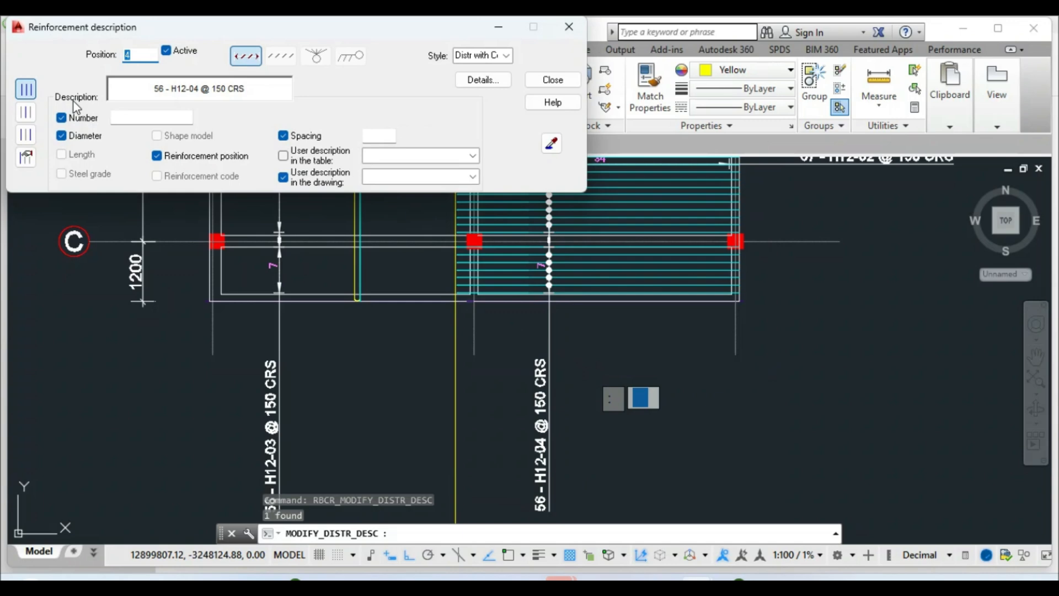
click(473, 87)
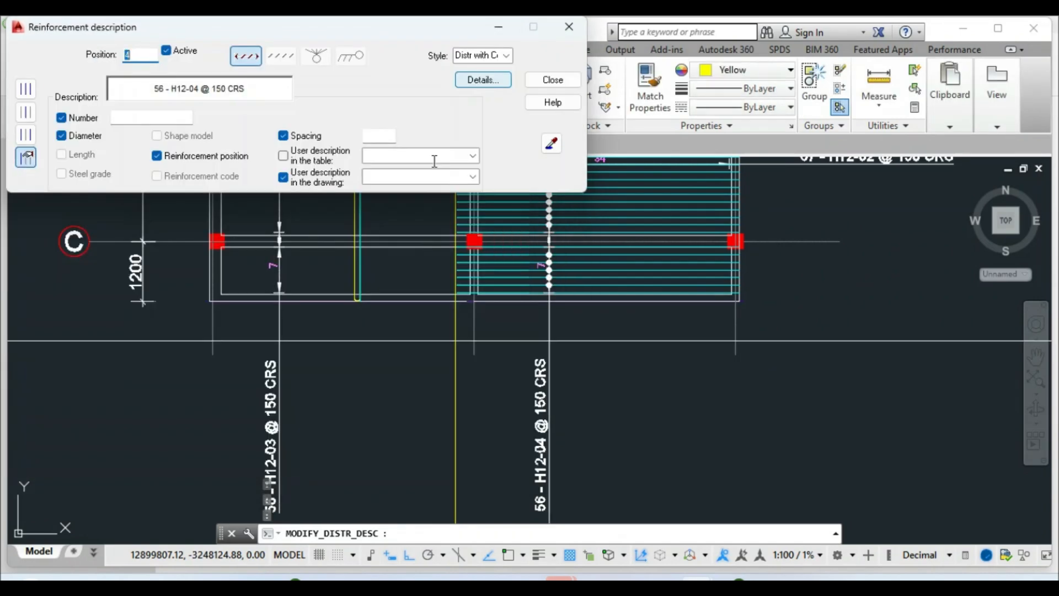
click(552, 80)
scroll(550, 382, down, 3)
scroll(552, 283, up, 6)
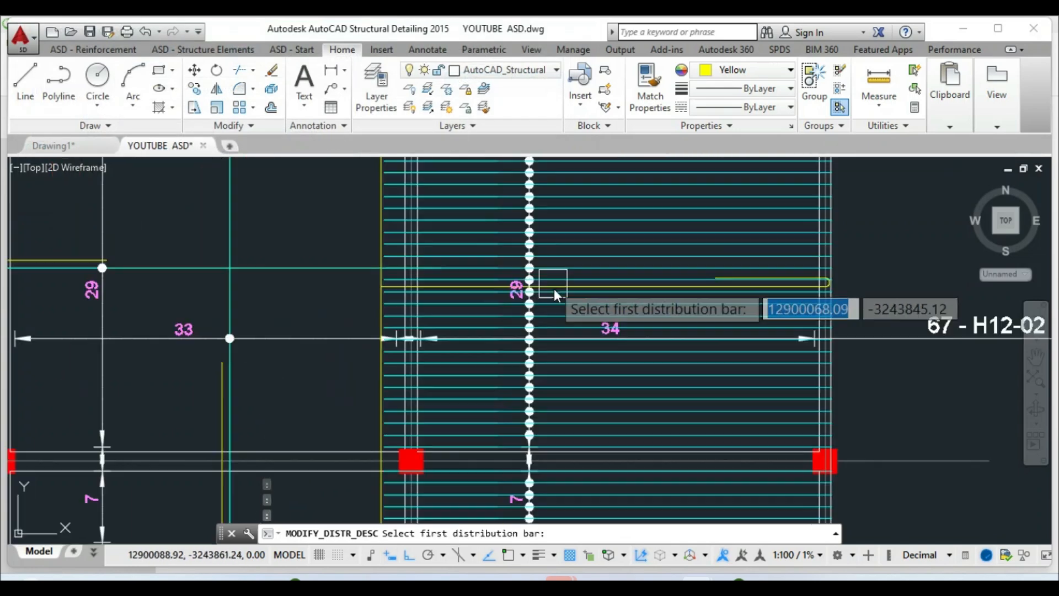
Pick the right bay's first bar as the representative, then abandon a move of the yellow bar
scroll(544, 295, up, 4)
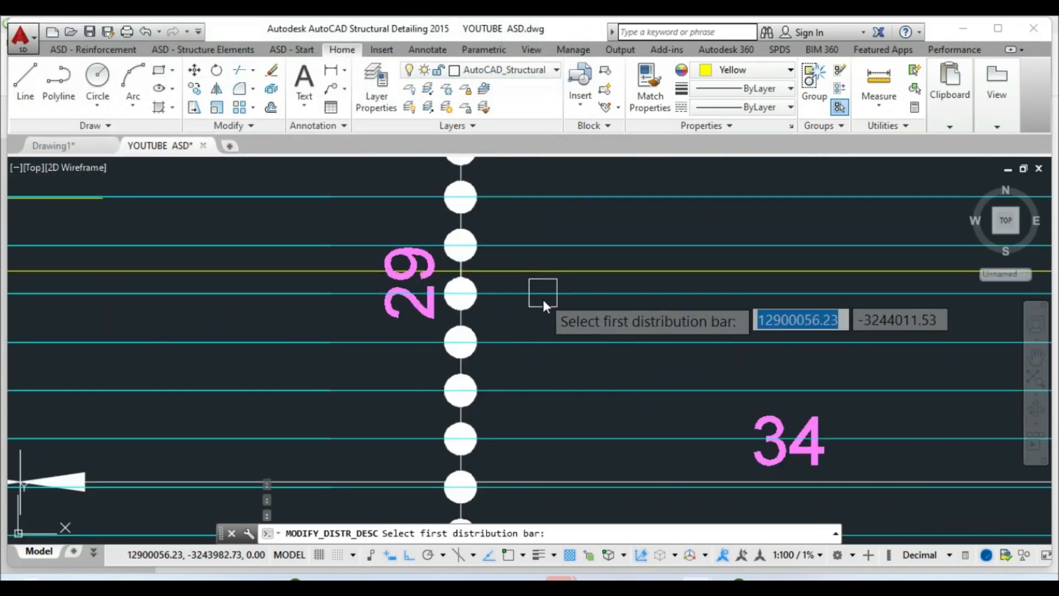
scroll(543, 298, down, 5)
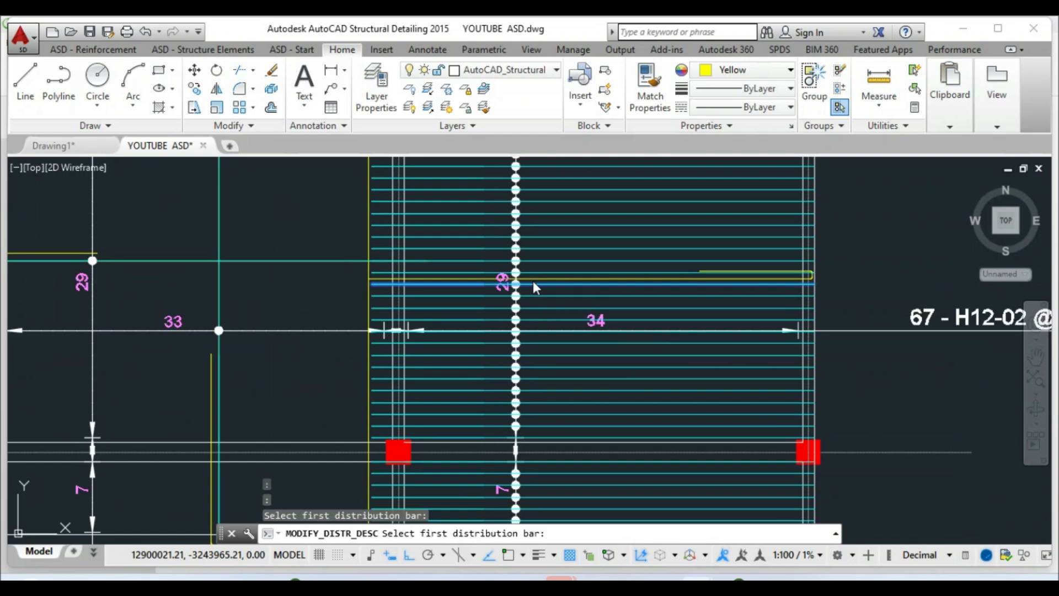
click(546, 307)
click(194, 69)
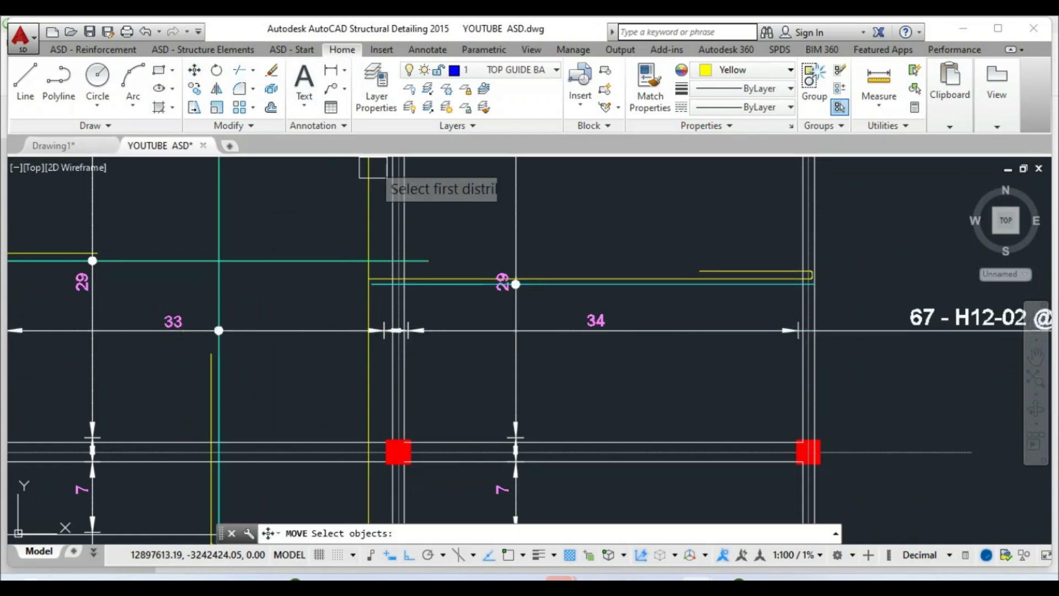
scroll(578, 276, up, 4)
click(577, 280)
key(Return)
click(534, 329)
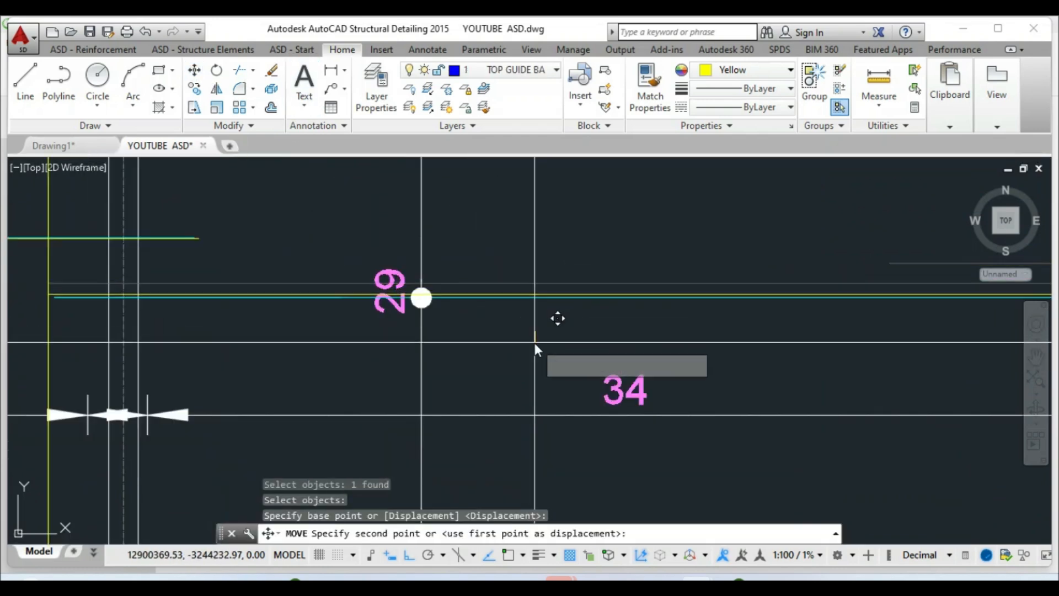
key(Escape)
scroll(473, 324, down, 3)
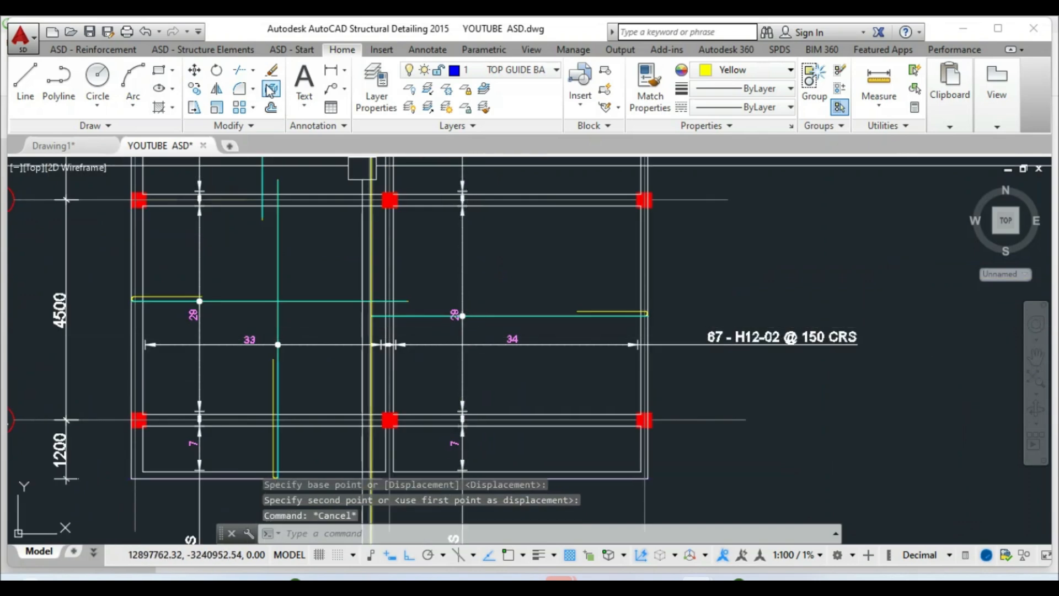
Move both 29 labels up 70 with Ortho on
click(197, 76)
scroll(400, 295, up, 4)
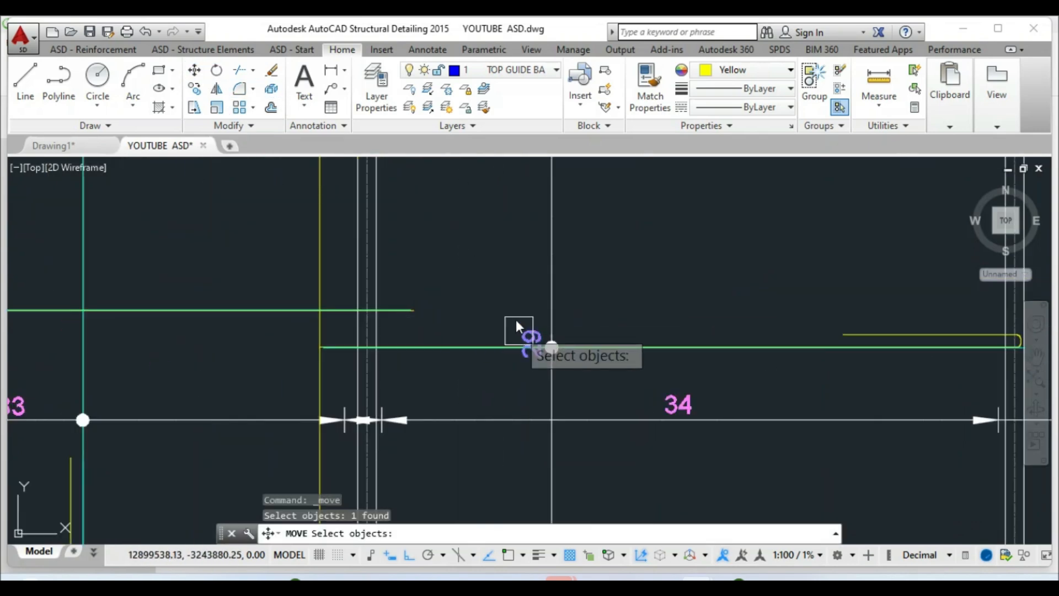
scroll(517, 325, down, 3)
scroll(127, 322, up, 3)
click(135, 326)
key(Return)
click(247, 392)
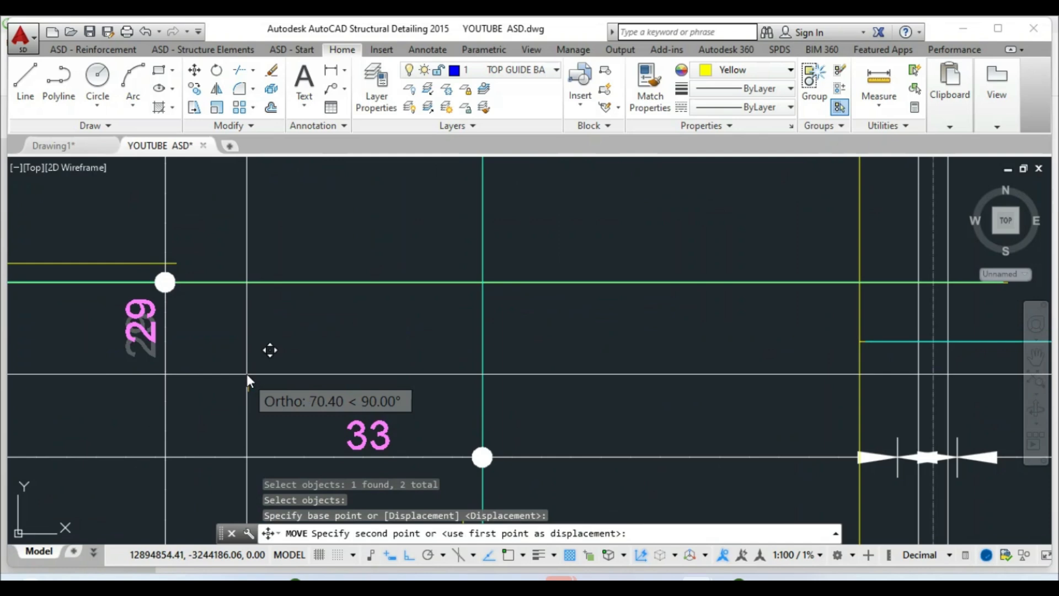
click(247, 375)
scroll(236, 358, down, 4)
key(Escape)
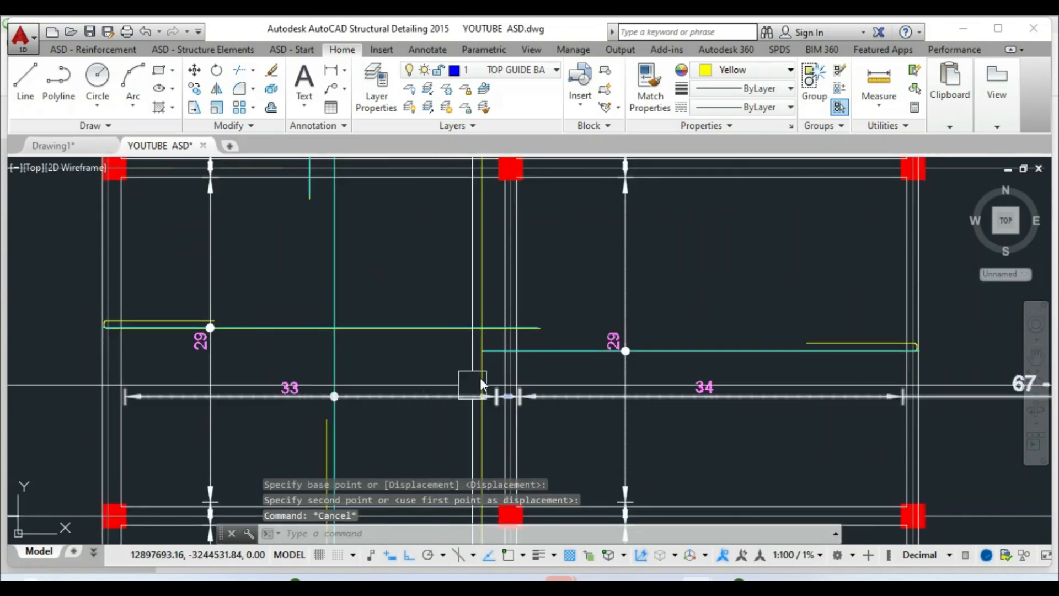
Start moving the right bay's 29 label again, then cancel the move
key(Return)
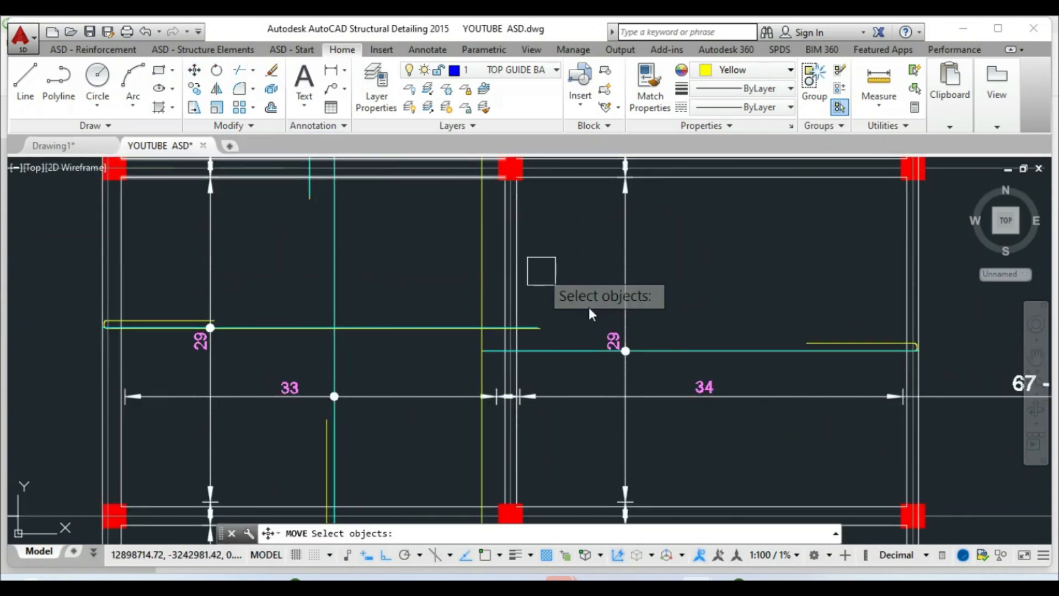
click(613, 345)
key(Return)
click(725, 342)
scroll(503, 356, down, 5)
key(Escape)
key(Escape)
key(Escape)
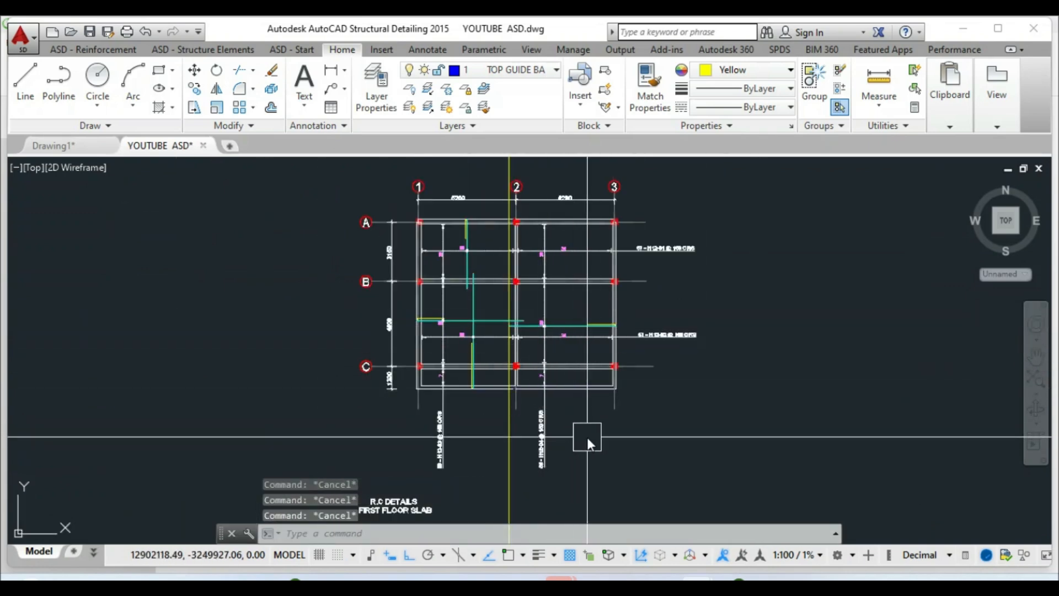
Crossing-select and delete the yellow vertical line along grid 2, then review the plan
scroll(586, 437, up, 5)
scroll(576, 438, down, 6)
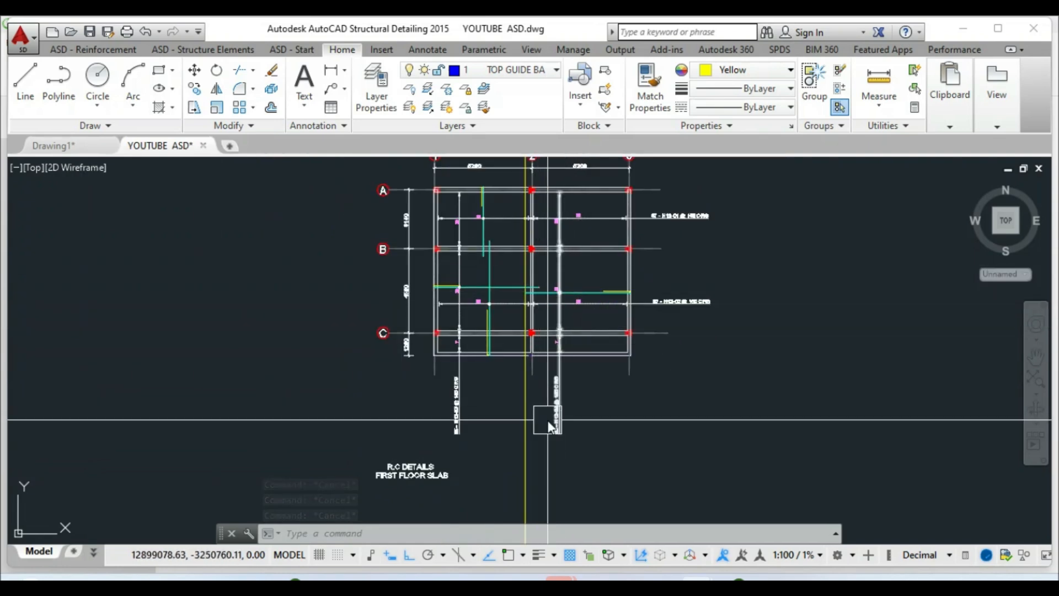
scroll(546, 420, down, 3)
click(573, 482)
click(513, 480)
key(Delete)
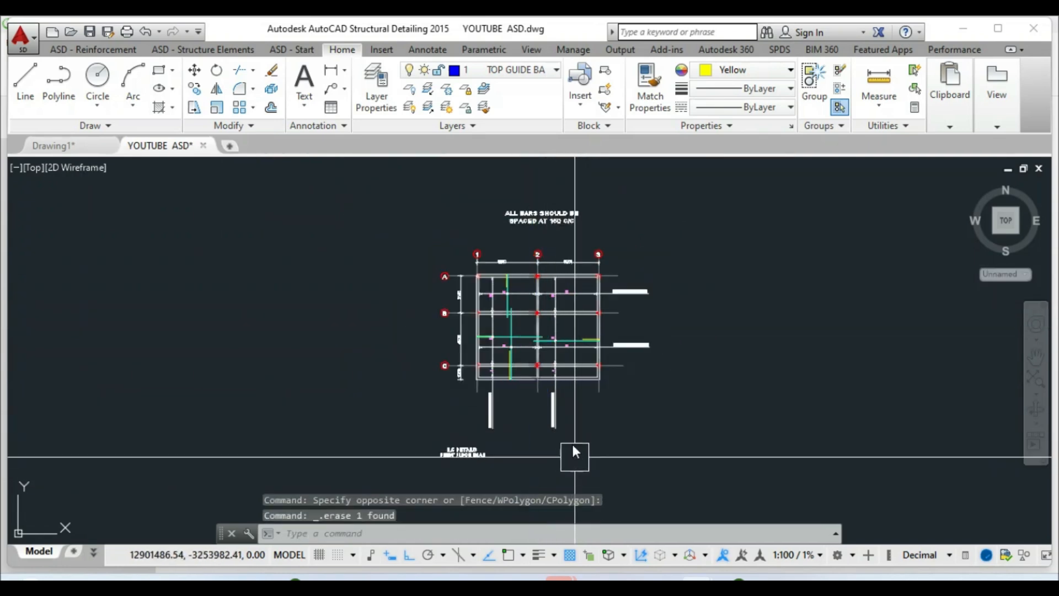
scroll(560, 294, up, 6)
scroll(568, 259, down, 2)
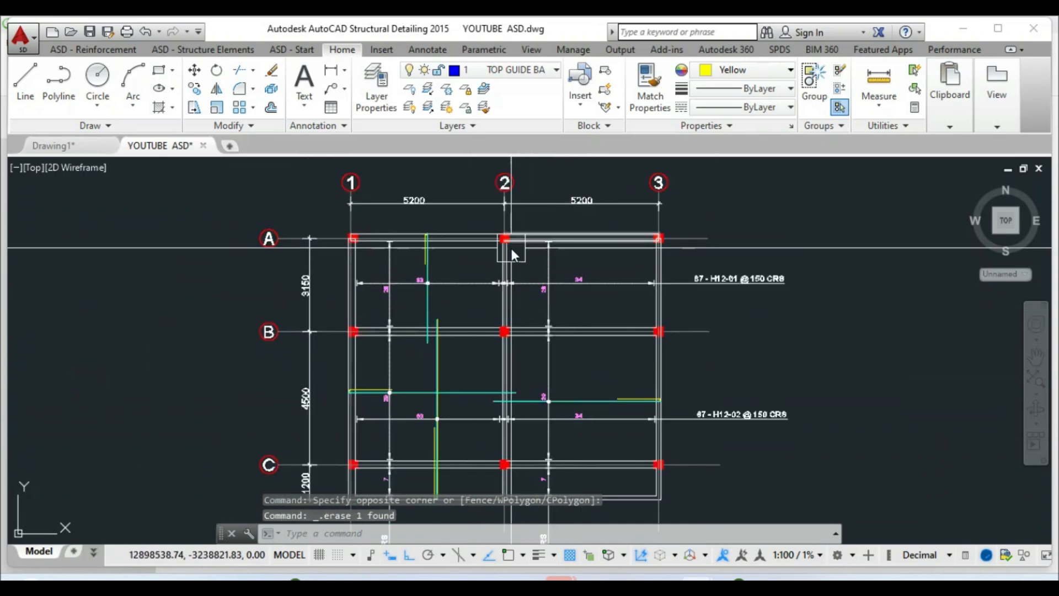
scroll(503, 229, down, 2)
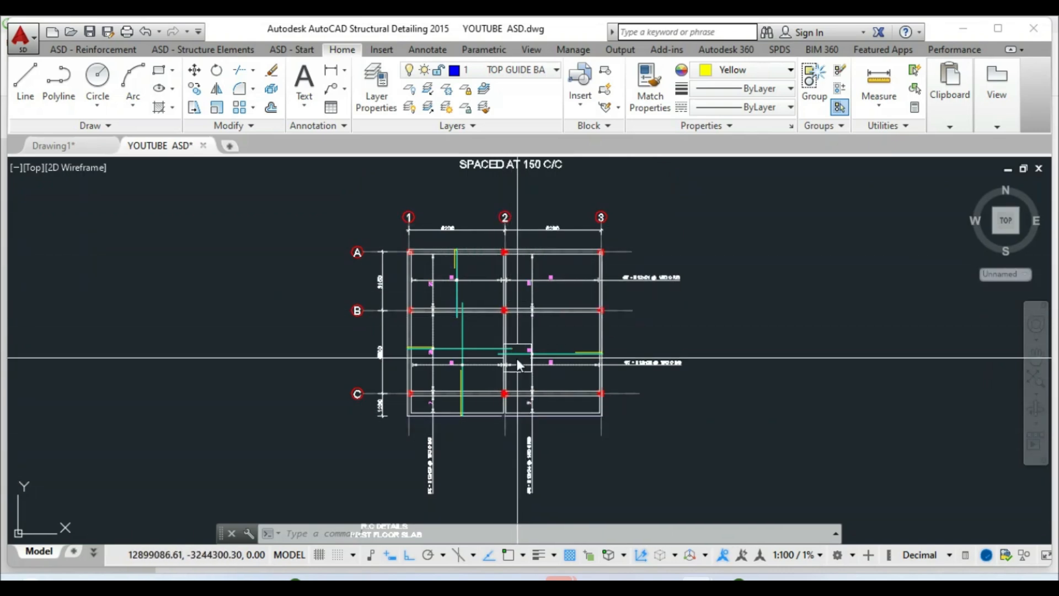
scroll(518, 364, up, 5)
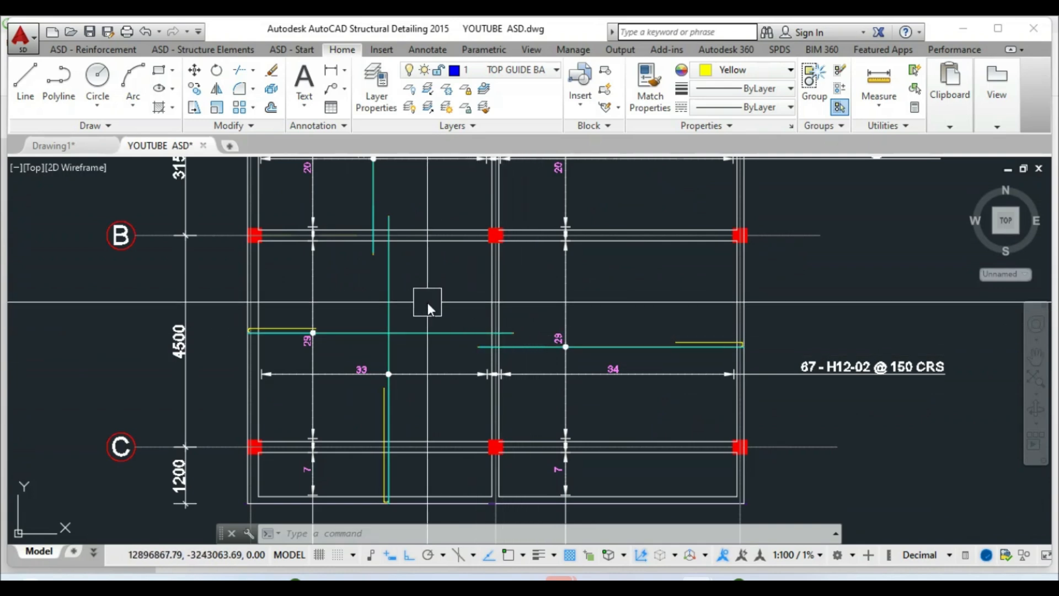
scroll(439, 359, down, 2)
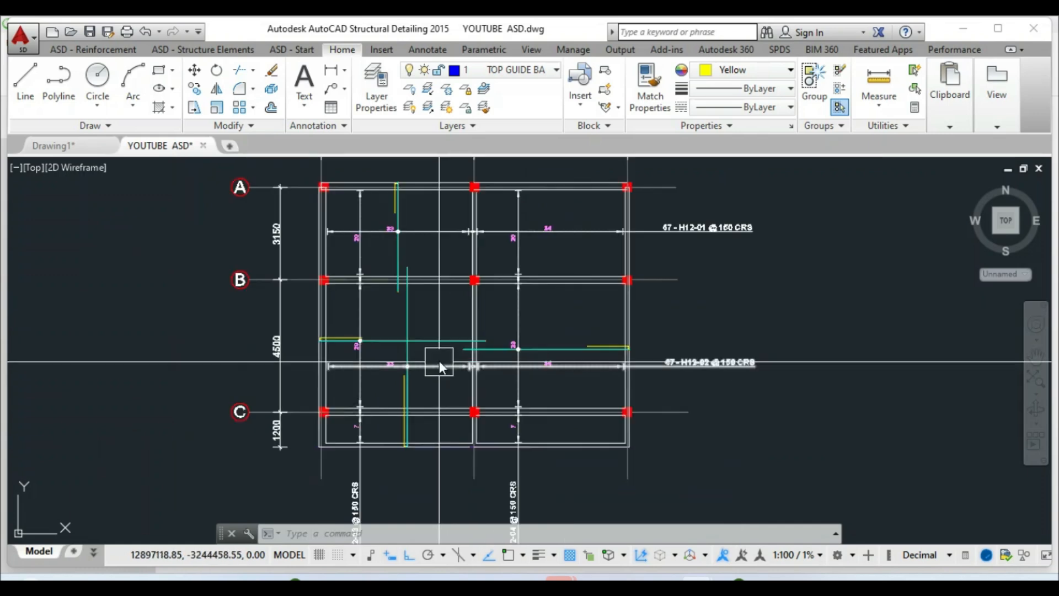
scroll(439, 360, down, 2)
scroll(455, 237, up, 2)
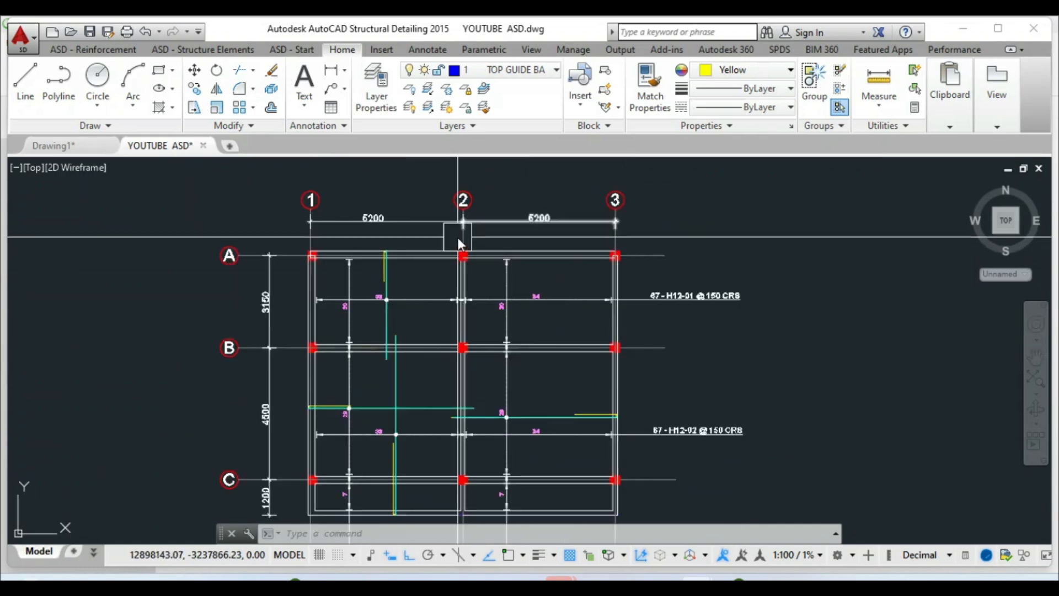
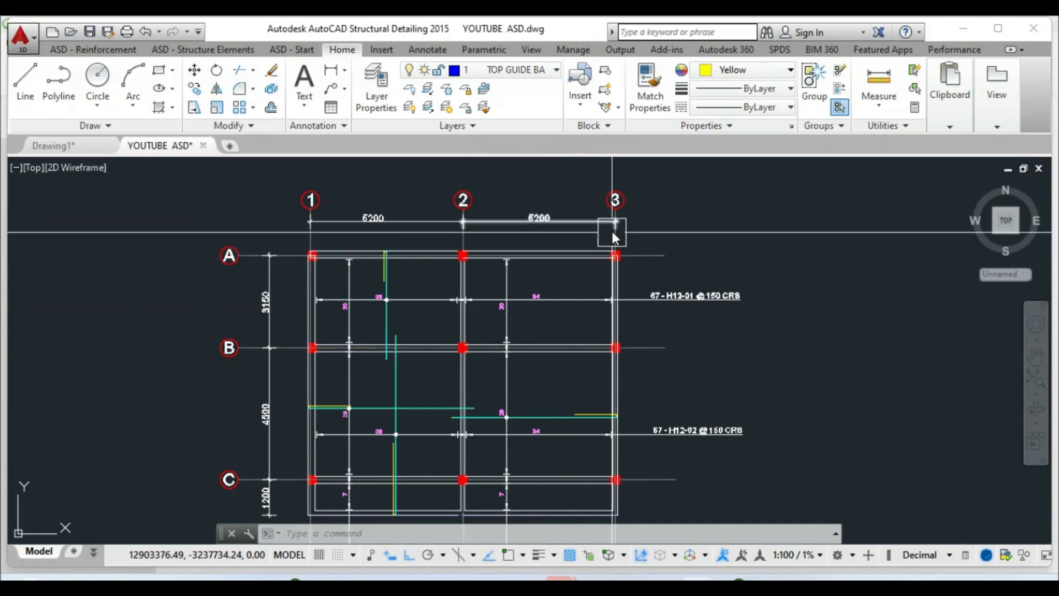
Draw two vertical construction lines (XL) at the column and beam edges near grid 2
scroll(509, 231, down, 2)
scroll(447, 343, up, 2)
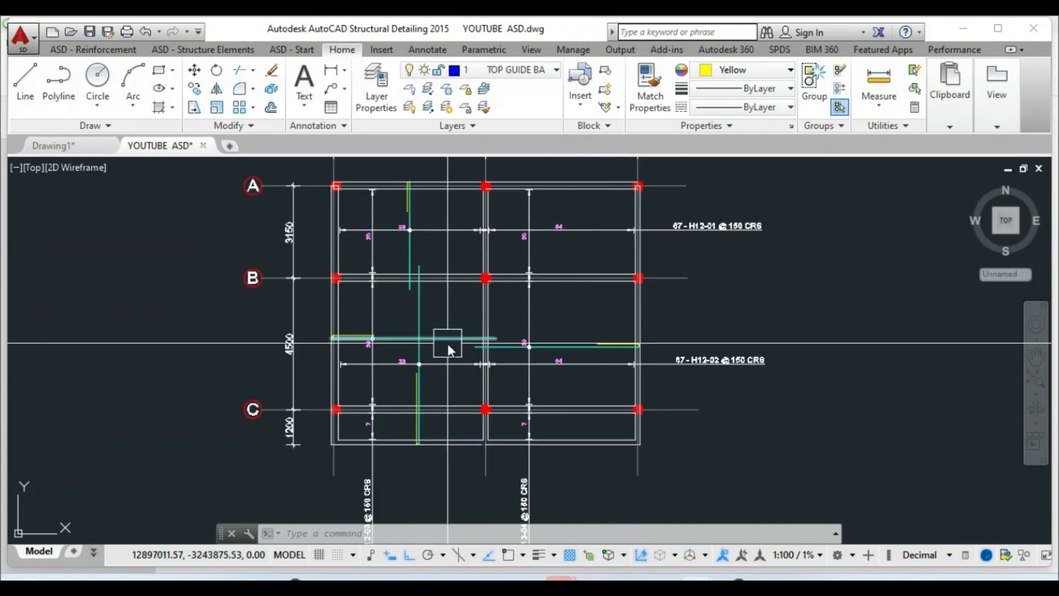
scroll(472, 191, up, 2)
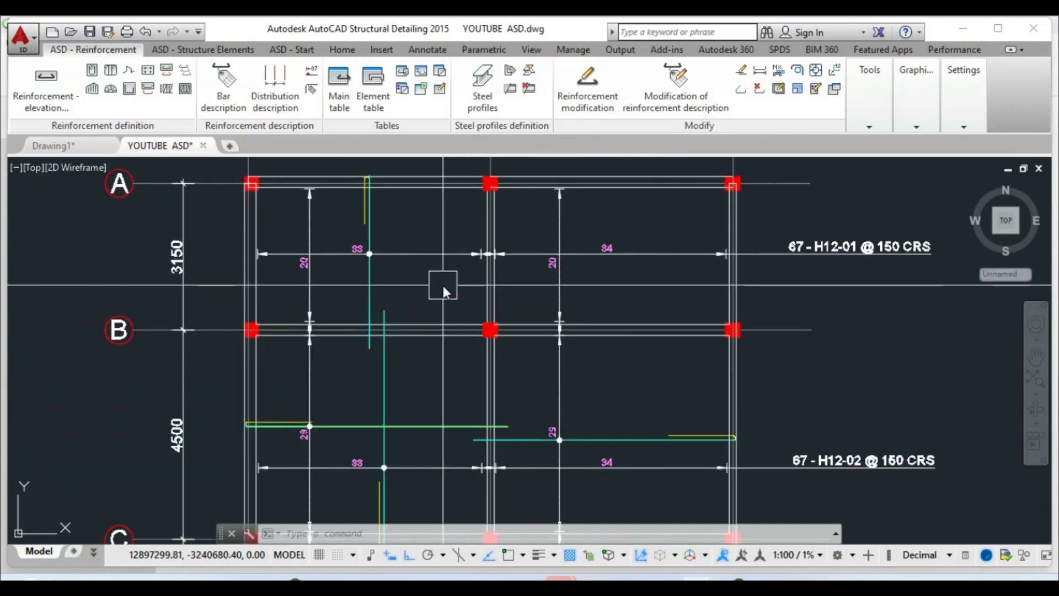
text(xl)
key(Return)
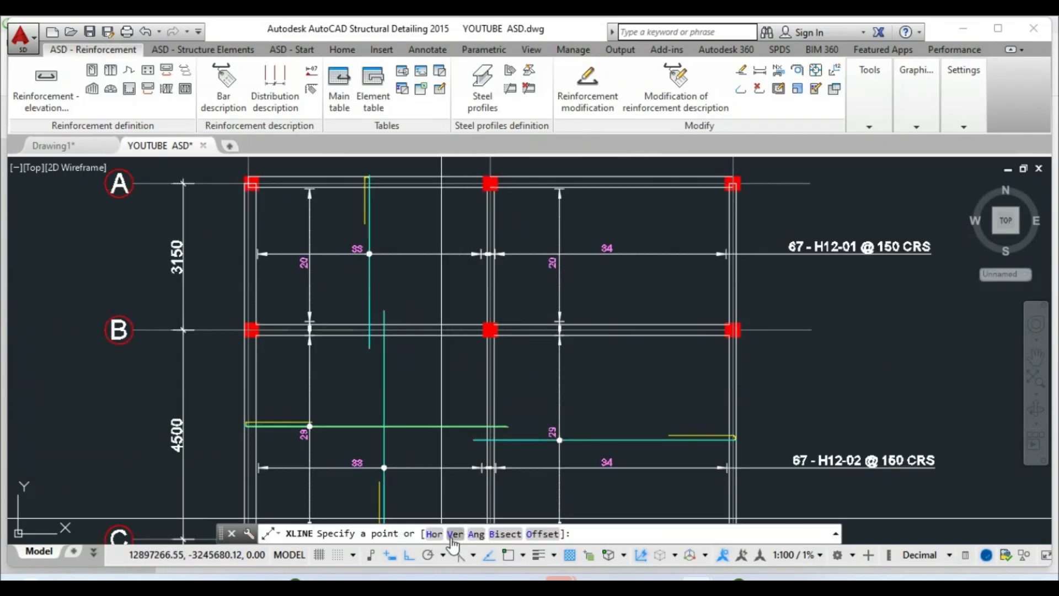
click(455, 534)
scroll(485, 223, up, 8)
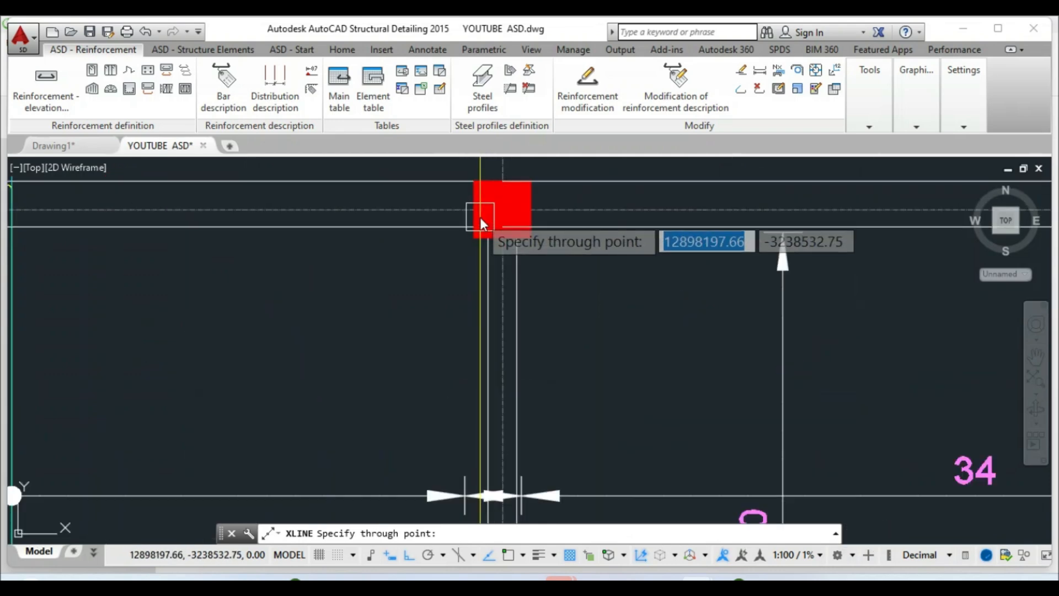
click(490, 253)
scroll(447, 290, down, 2)
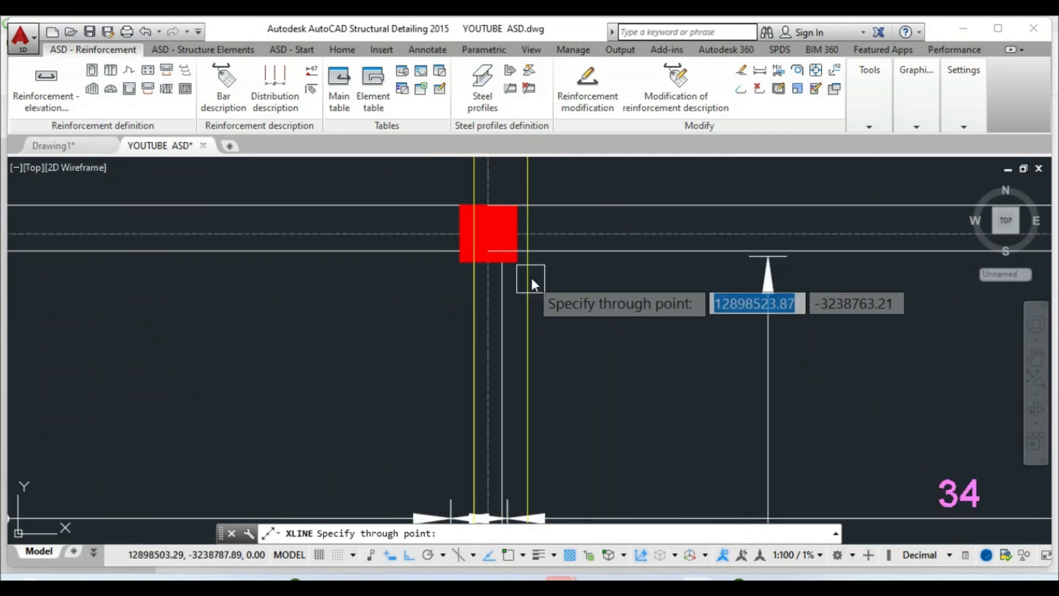
scroll(531, 274, up, 4)
click(454, 242)
scroll(541, 264, down, 9)
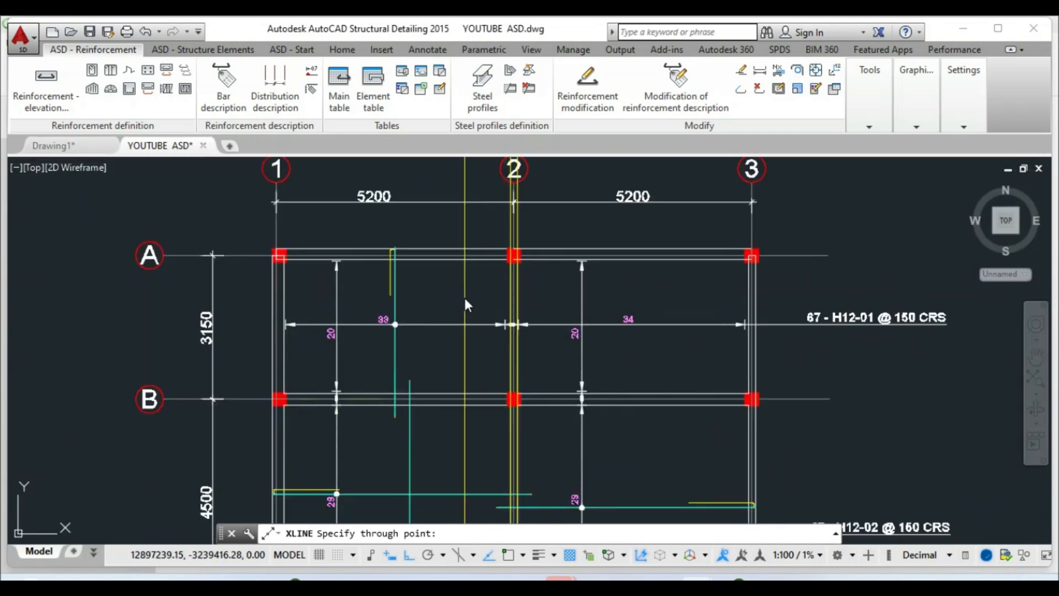
key(Escape)
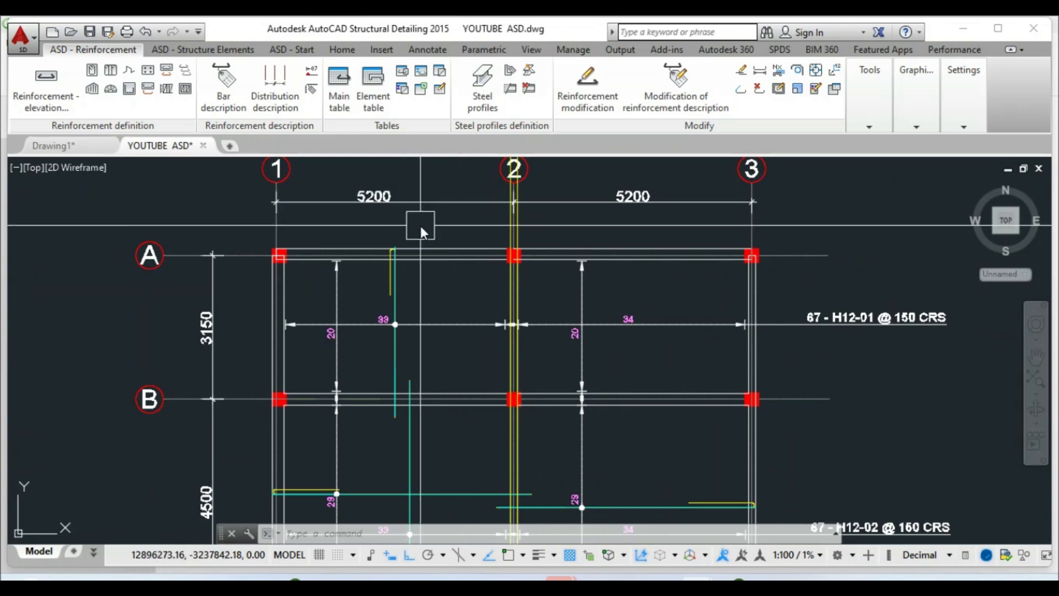
Offset grid line 2 by 1300 to both its left and right sides
click(339, 51)
click(269, 109)
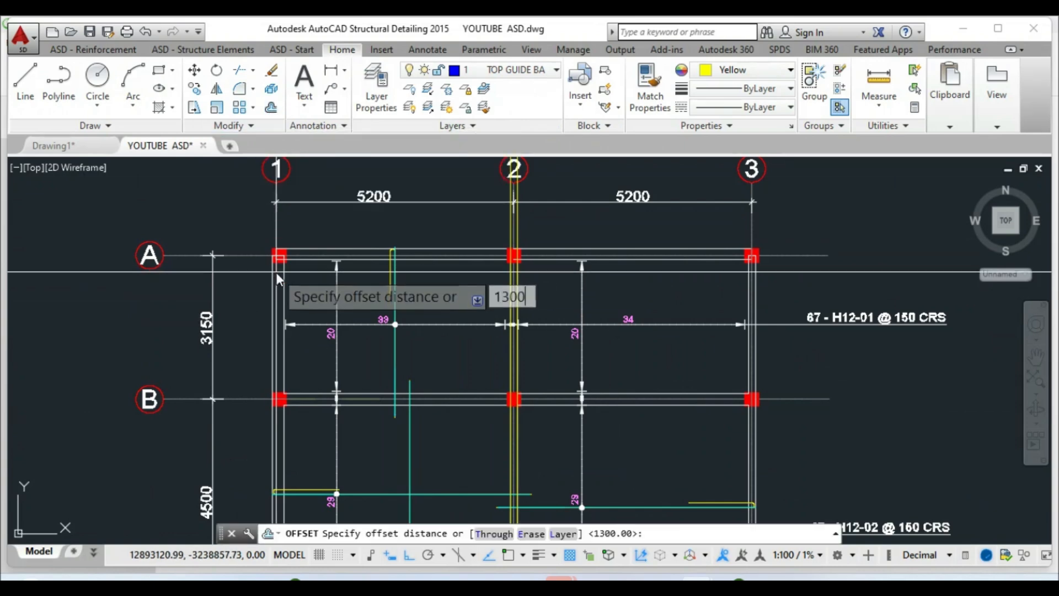
text(1300)
key(Return)
click(513, 297)
click(474, 298)
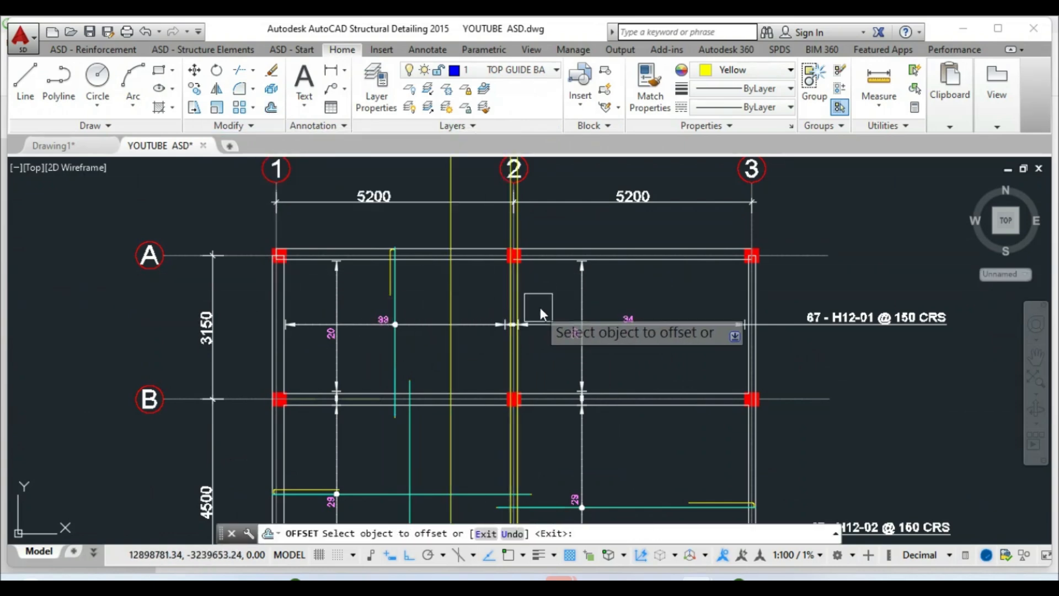
click(528, 290)
click(607, 307)
scroll(505, 217, down, 2)
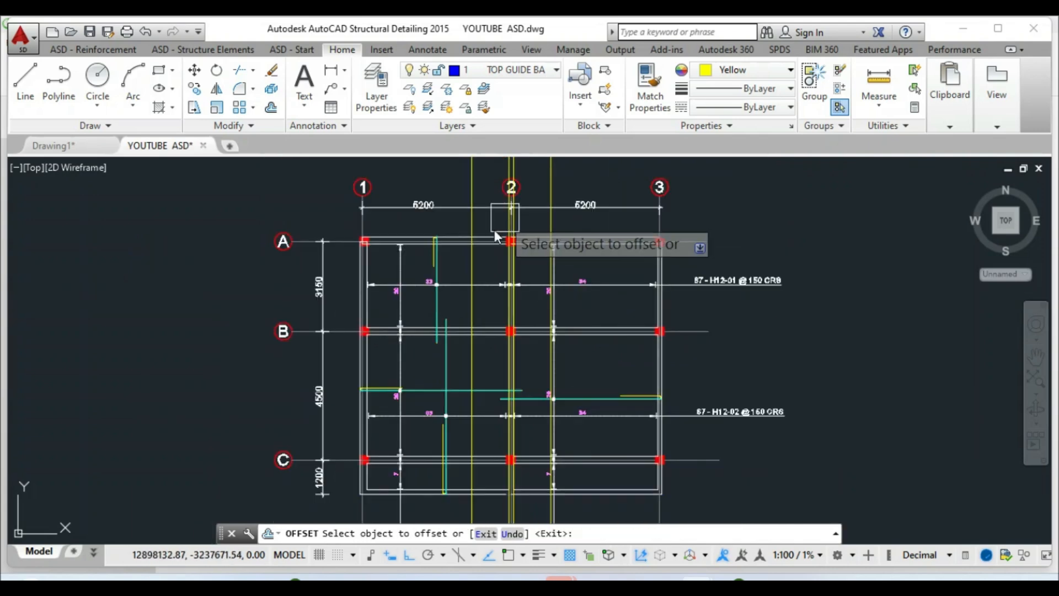
key(Escape)
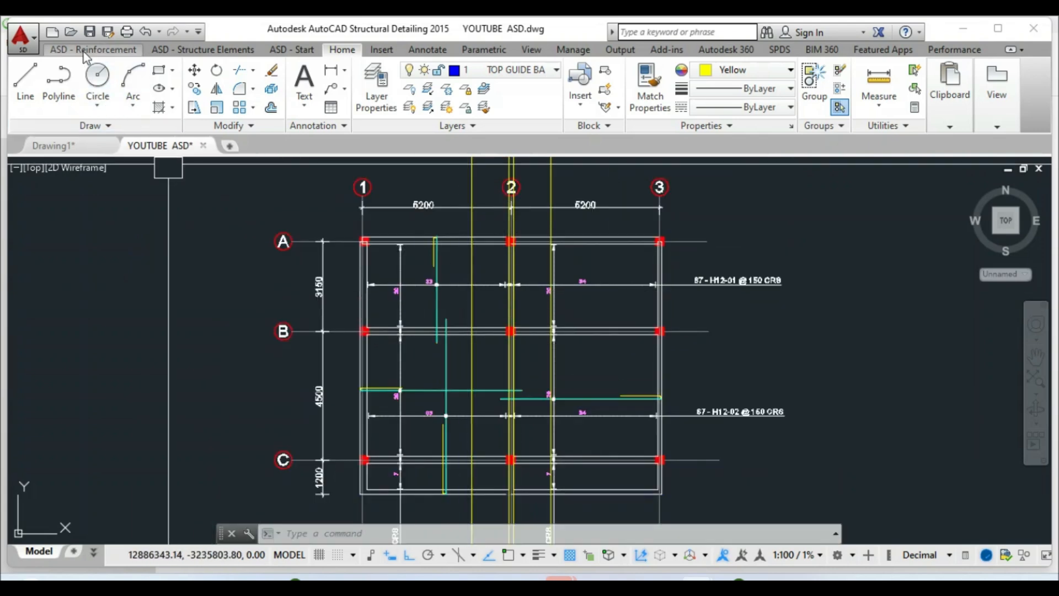
click(85, 53)
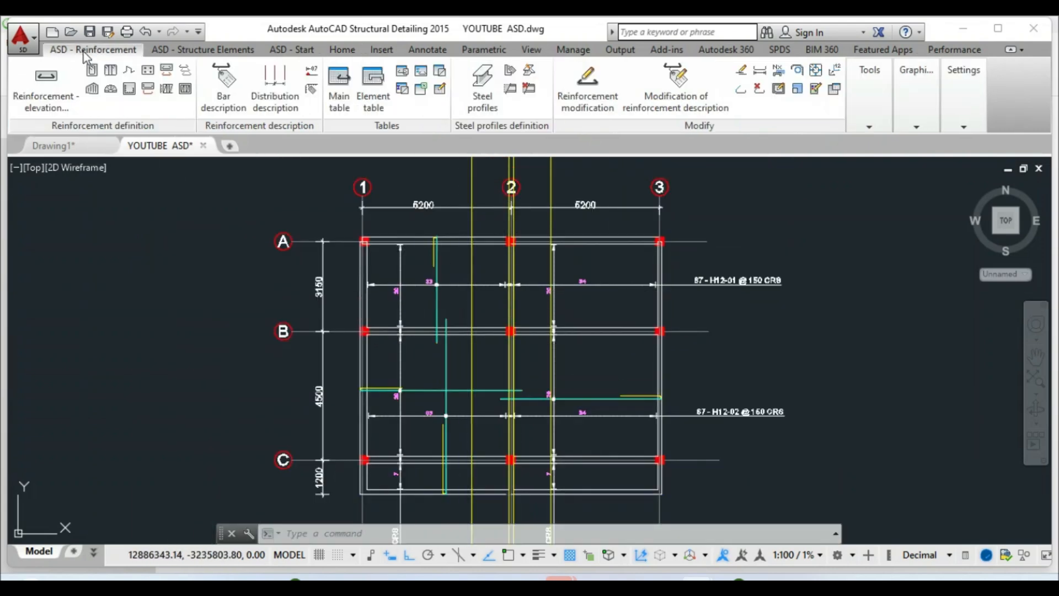
Define a diagonal surface-bar region from near grid A to the slab's bottom edge
click(91, 90)
click(288, 105)
scroll(516, 244, up, 2)
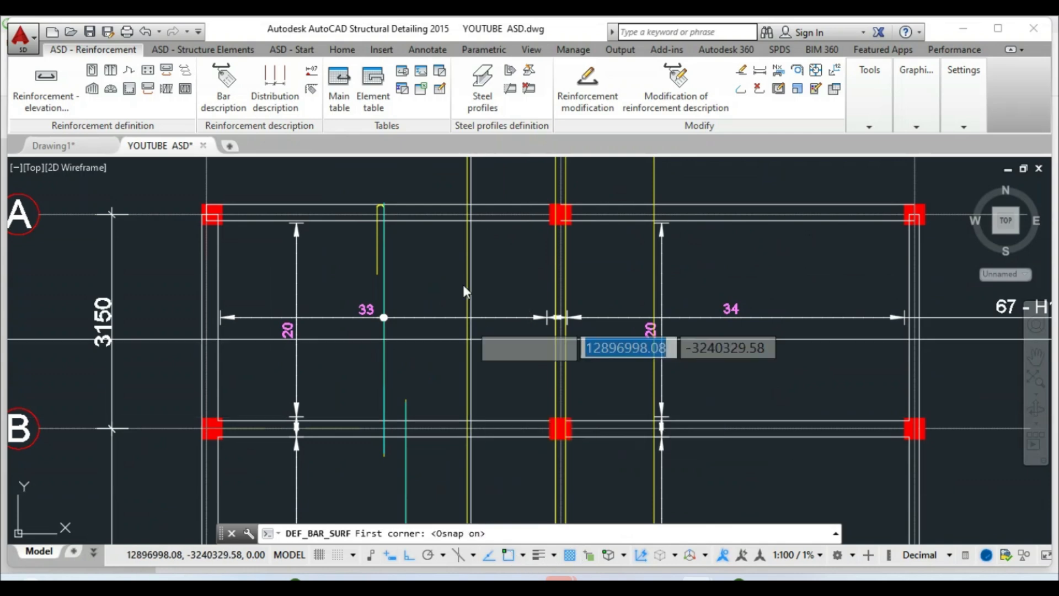
scroll(466, 222, up, 2)
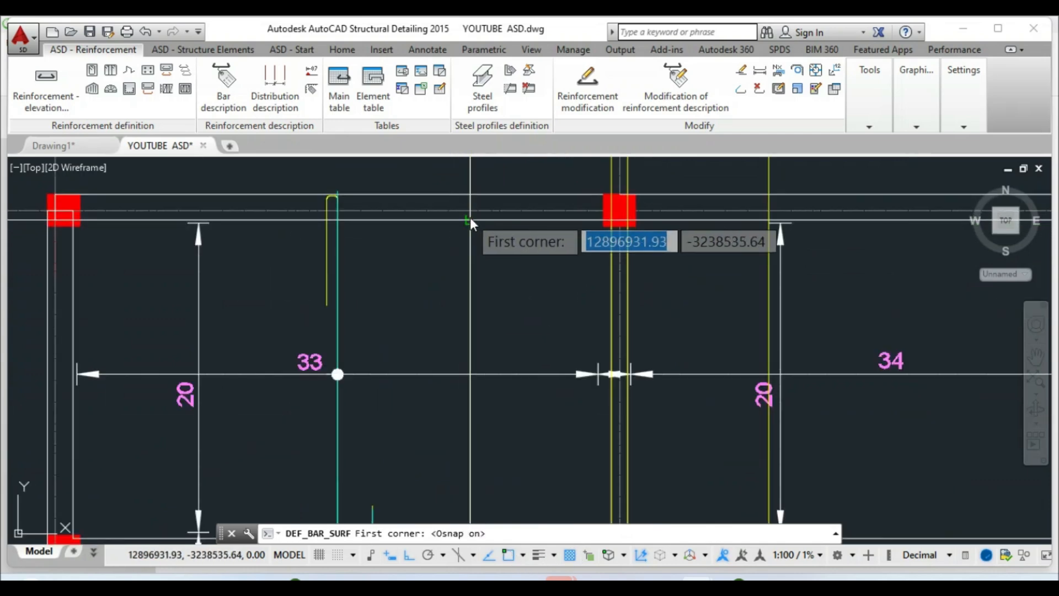
click(470, 220)
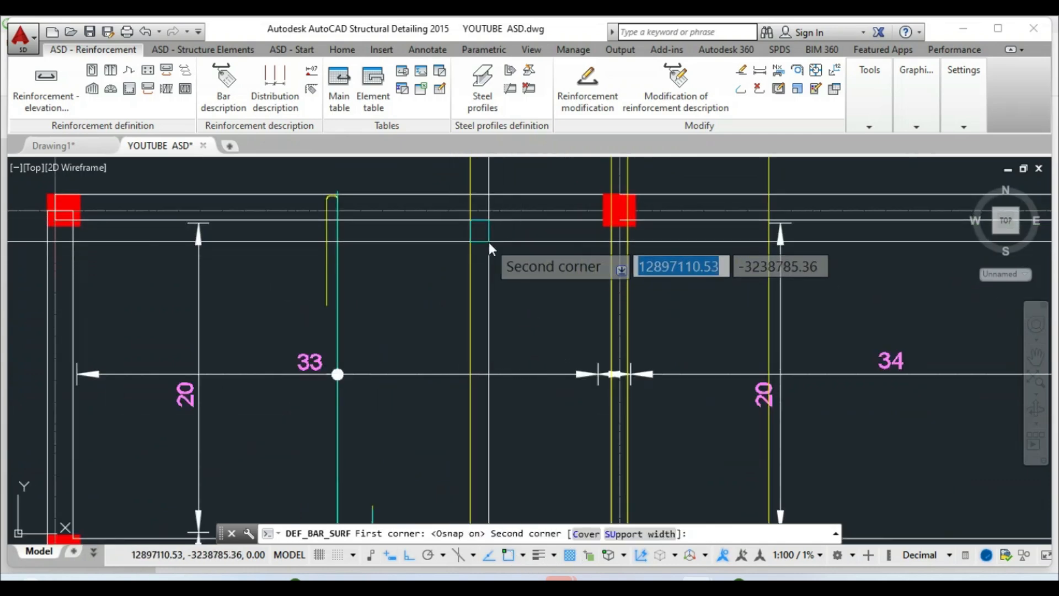
scroll(496, 234, down, 4)
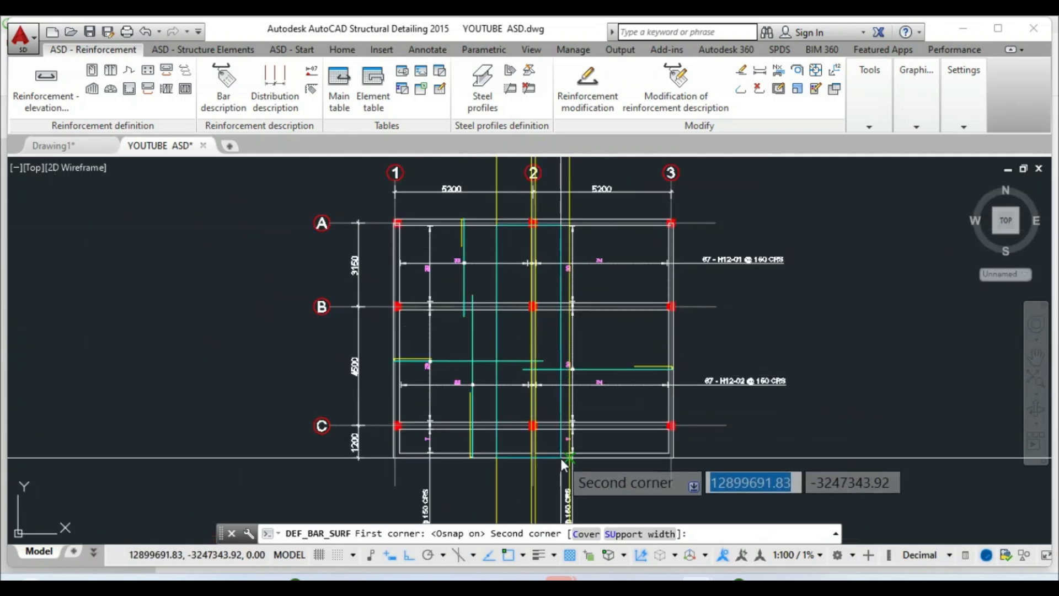
scroll(560, 458, up, 6)
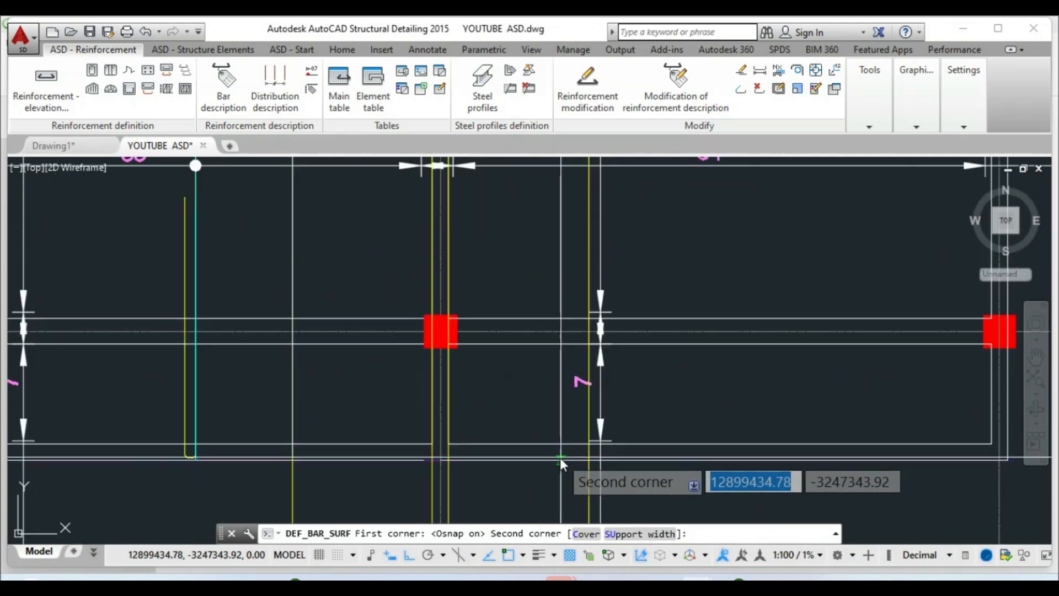
click(590, 447)
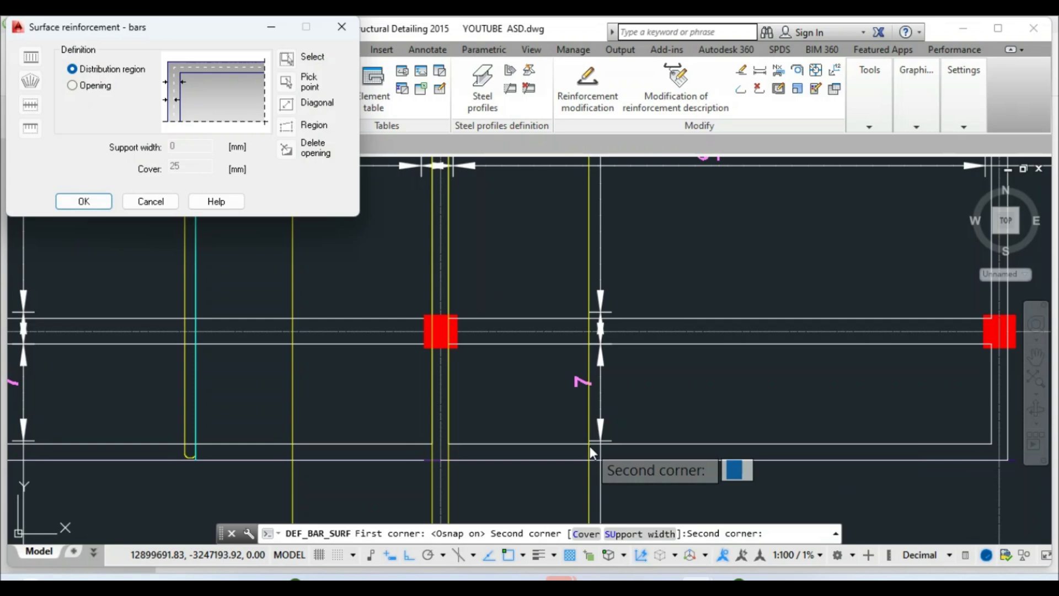
click(83, 201)
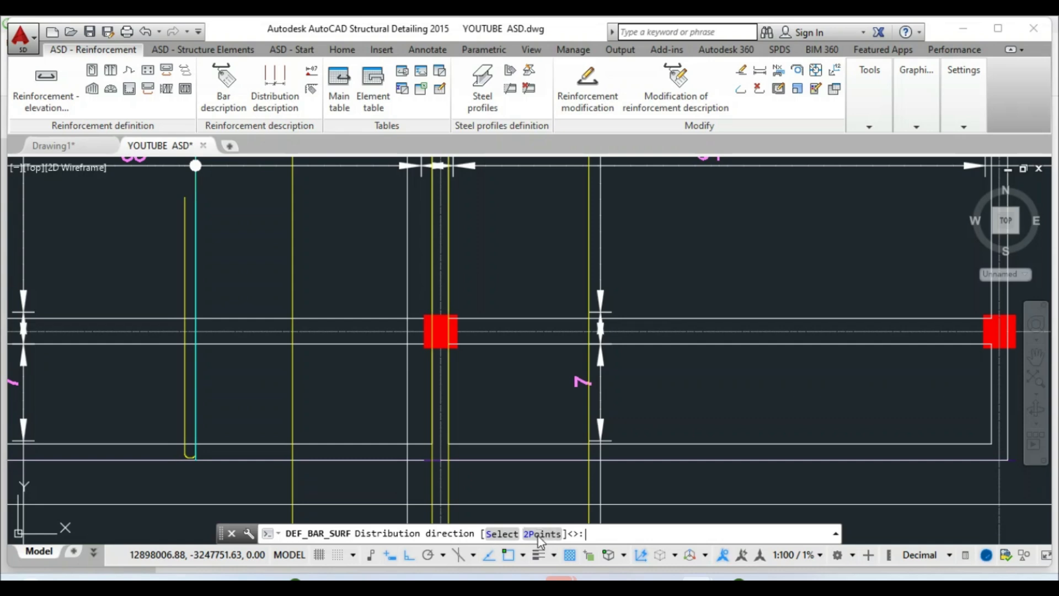
Pick a top-to-bottom distribution direction and accept the default zone division
scroll(487, 473, down, 6)
scroll(452, 317, up, 8)
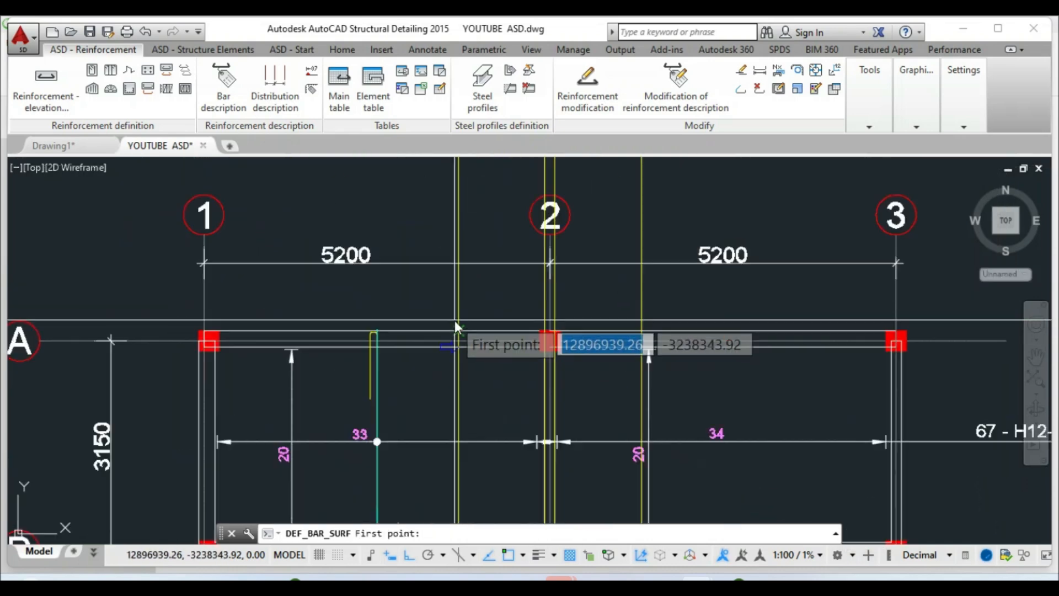
click(459, 360)
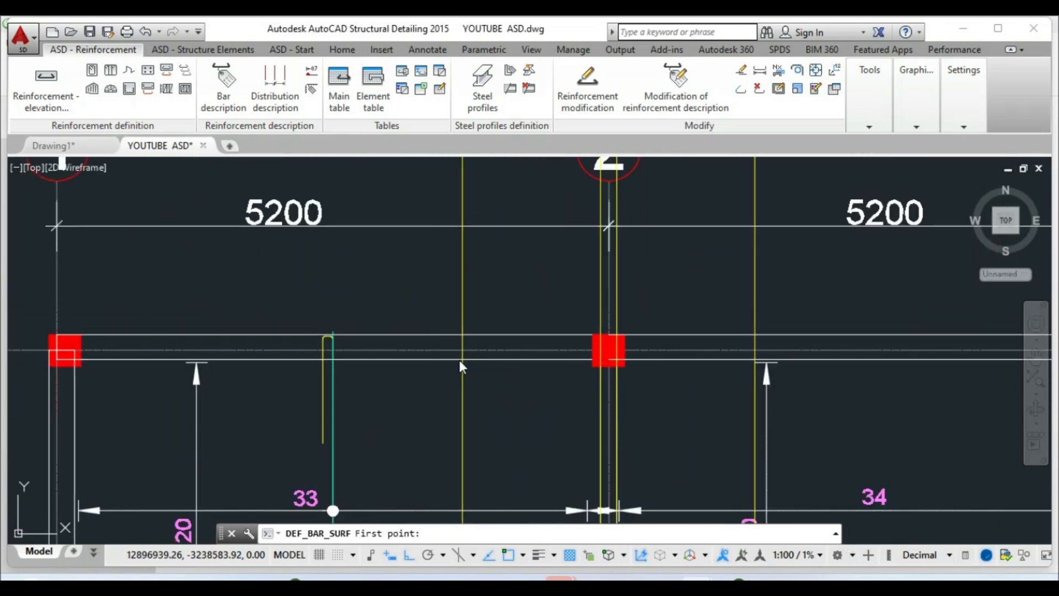
scroll(437, 273, down, 6)
scroll(439, 361, down, 5)
scroll(446, 357, up, 10)
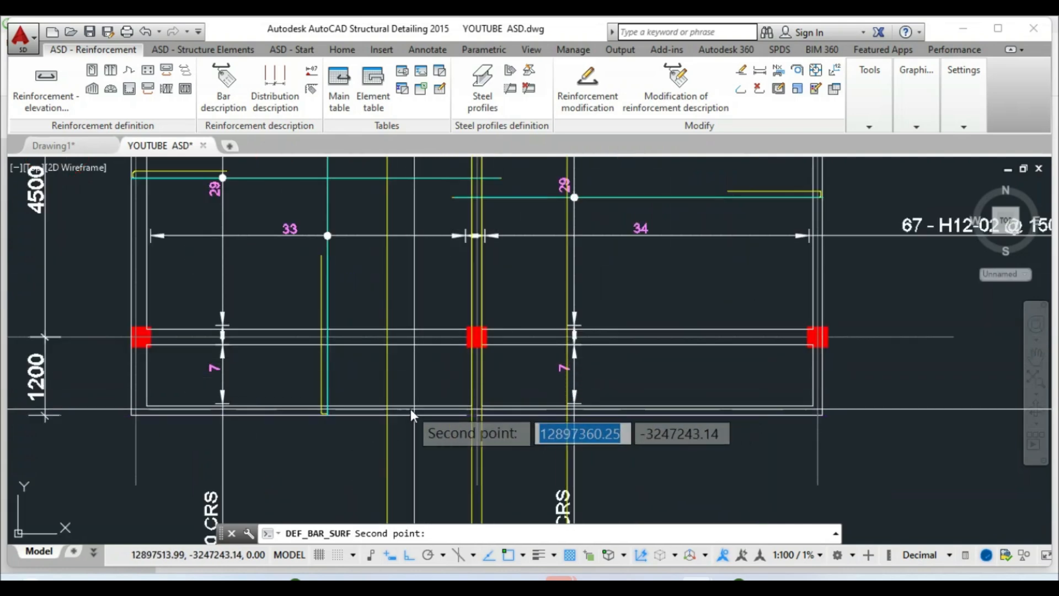
click(385, 407)
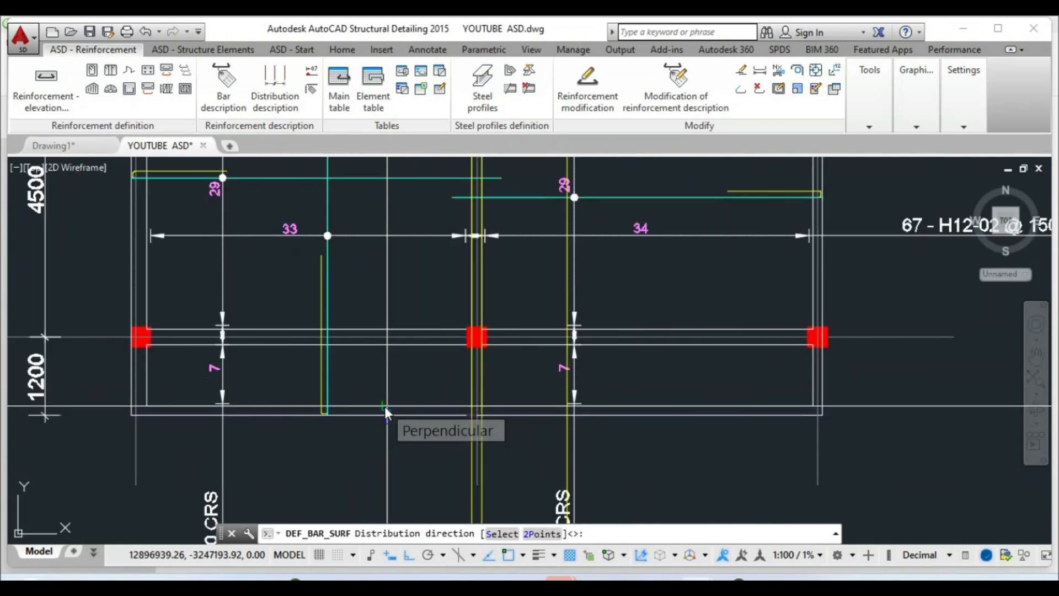
right_click(385, 406)
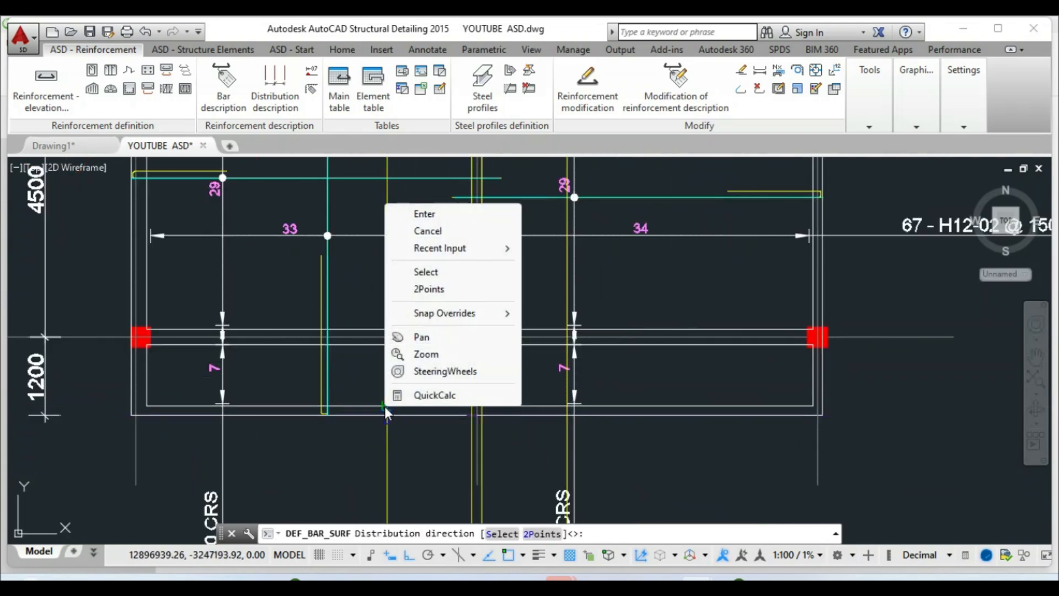
click(417, 215)
key(Return)
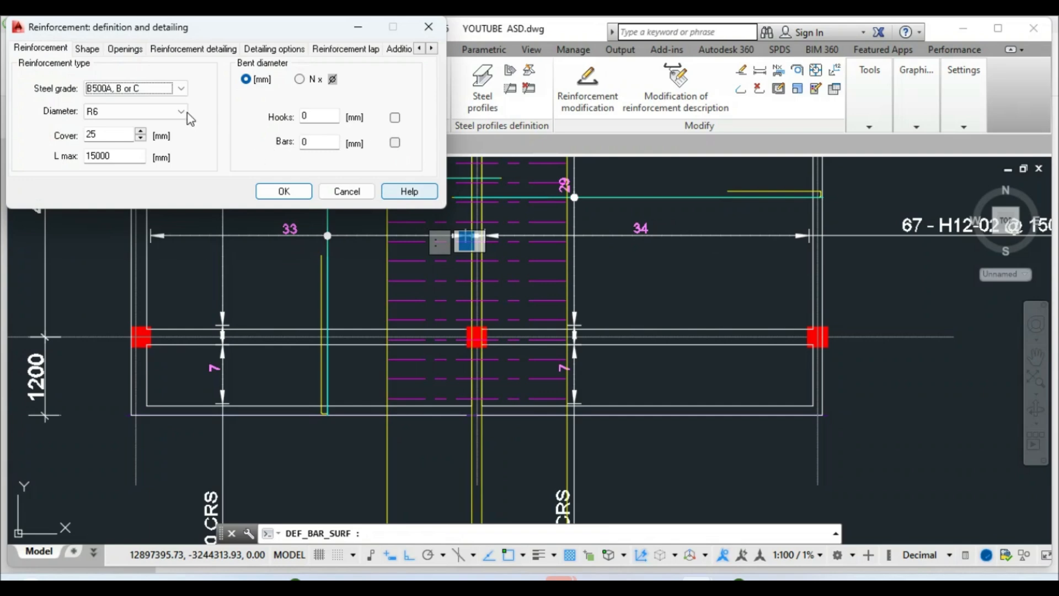
Set the surface bars to B500A steel grade and H12 diameter
click(180, 89)
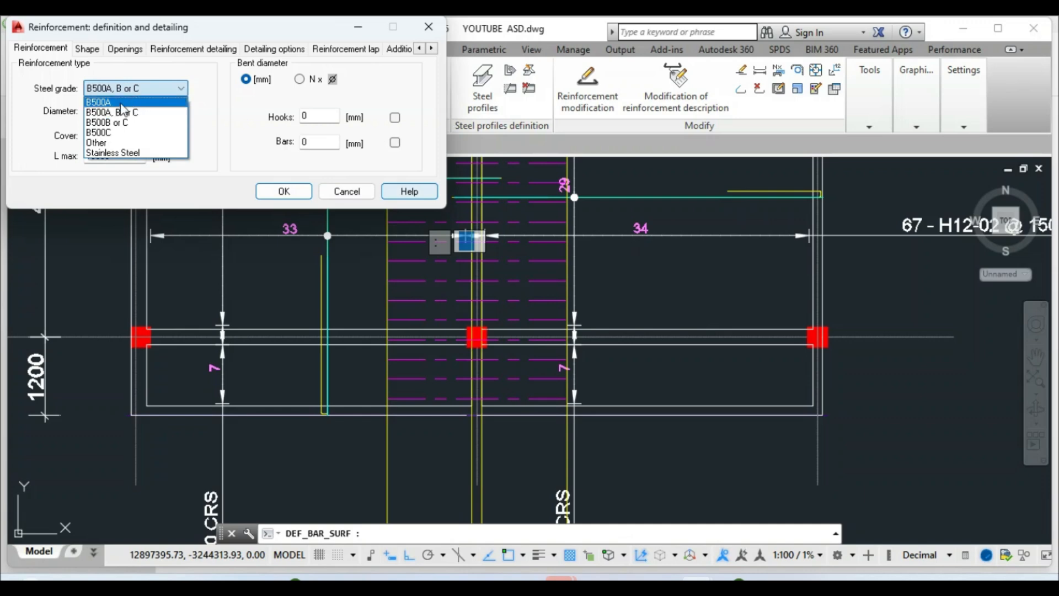
click(122, 102)
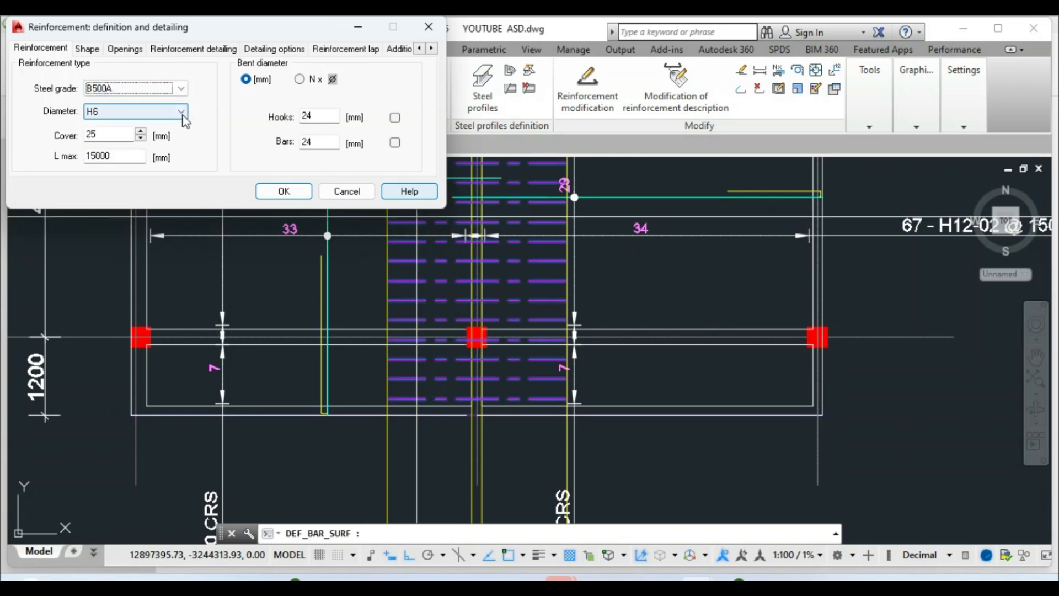
click(181, 112)
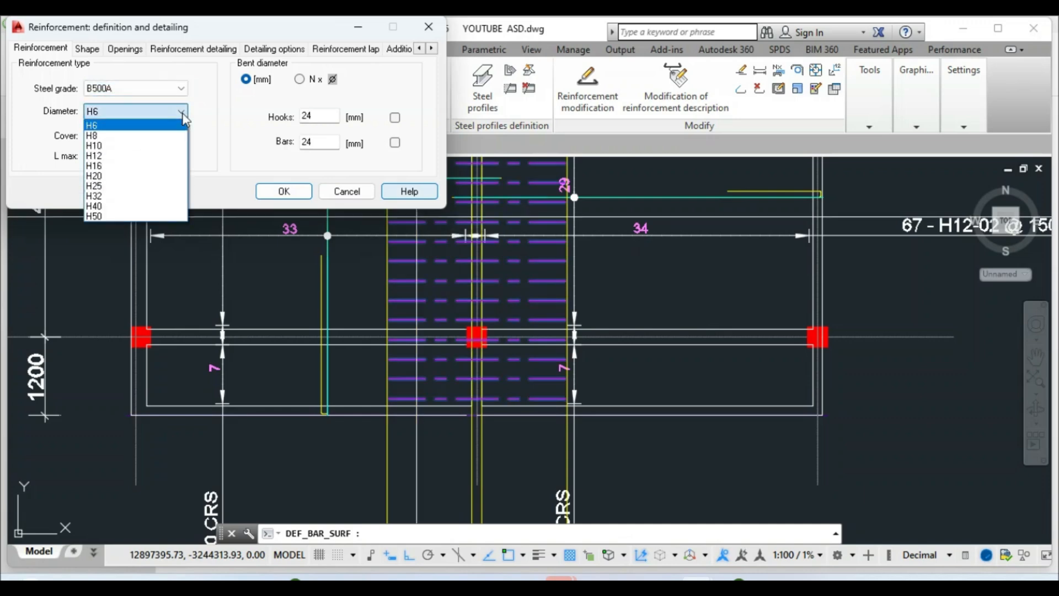
click(118, 156)
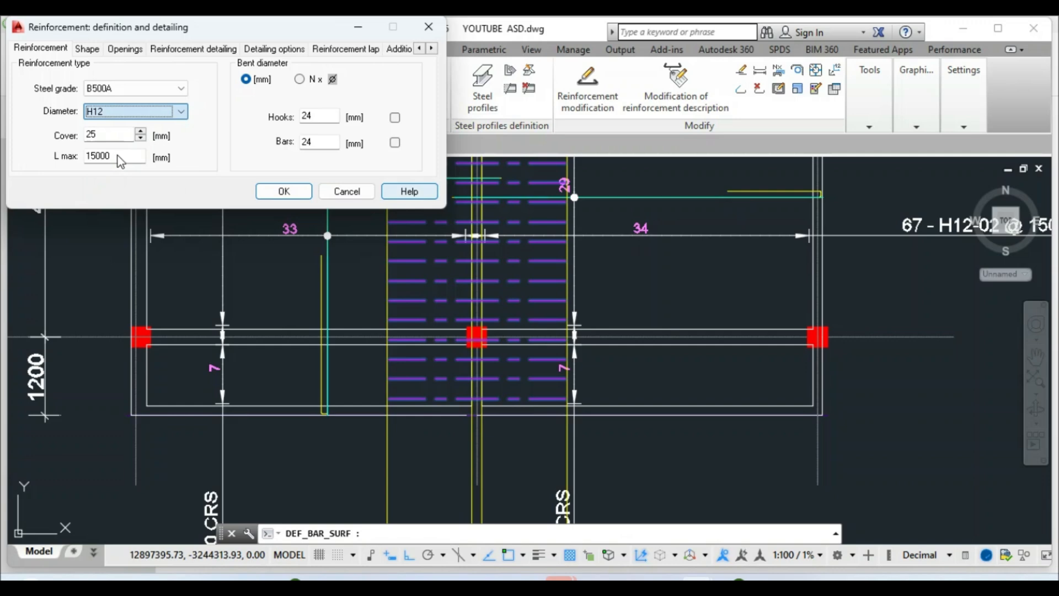
Apply 150 mm spacing with 30 mm end offsets (57 bars) and place the distribution
click(188, 50)
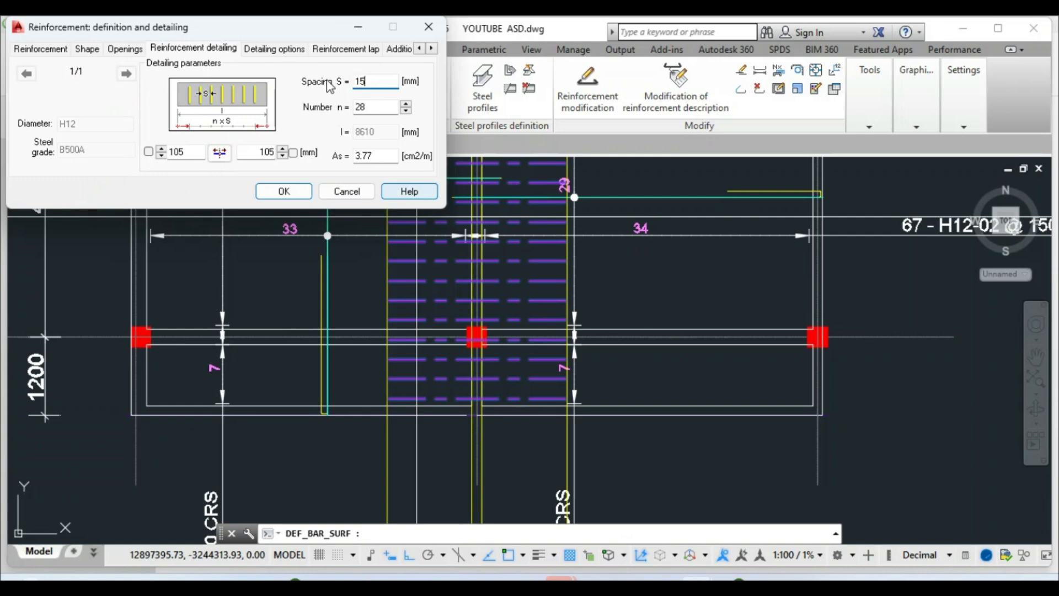
click(366, 108)
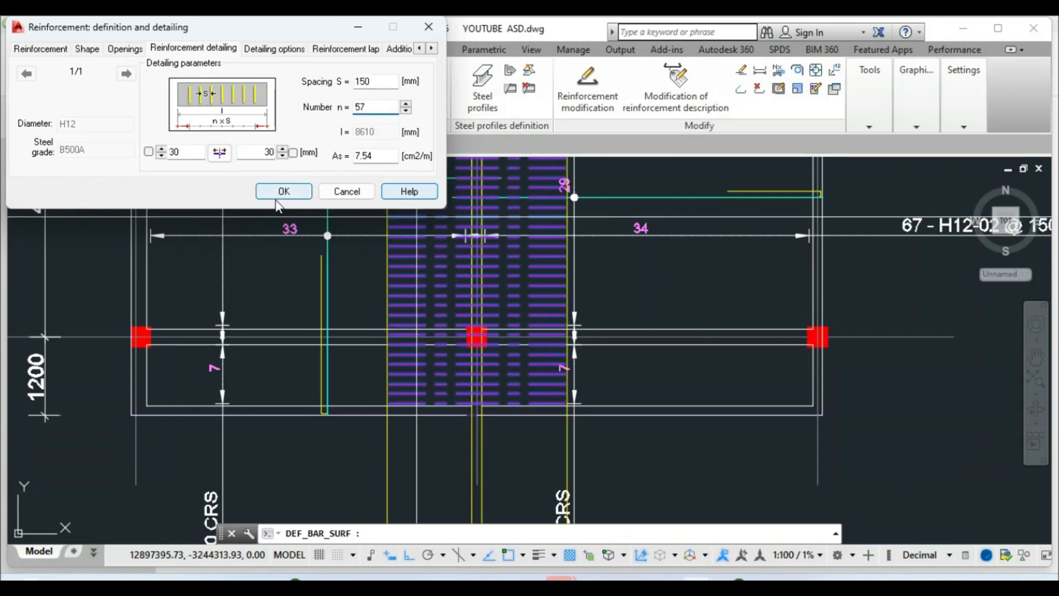
click(290, 194)
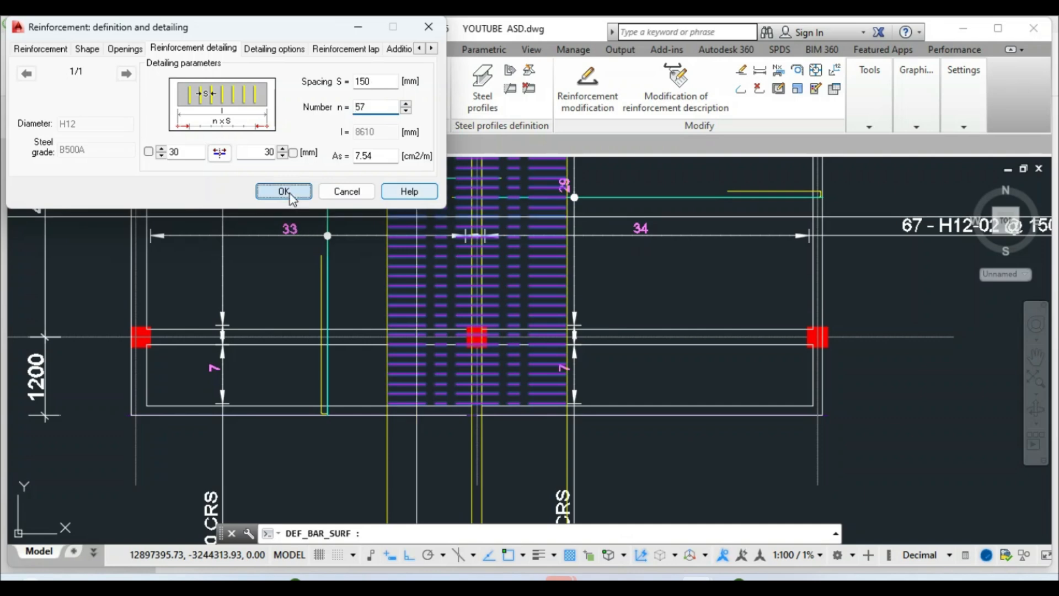
click(411, 381)
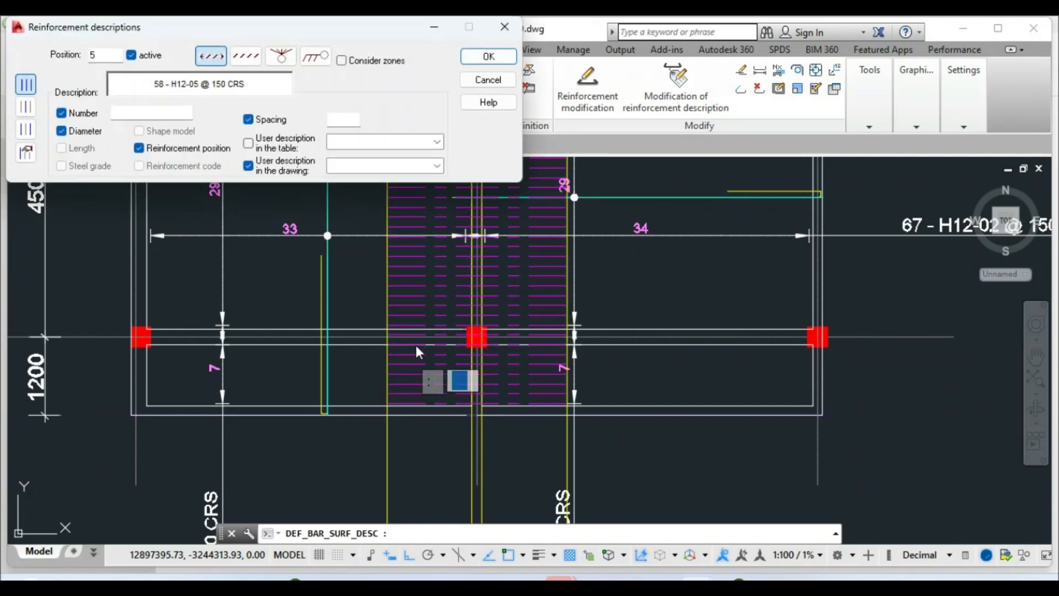
Place the distribution line across the bars and the H12-05 @ 150 CRS label below the slab
click(484, 62)
scroll(380, 353, down, 3)
scroll(387, 298, up, 3)
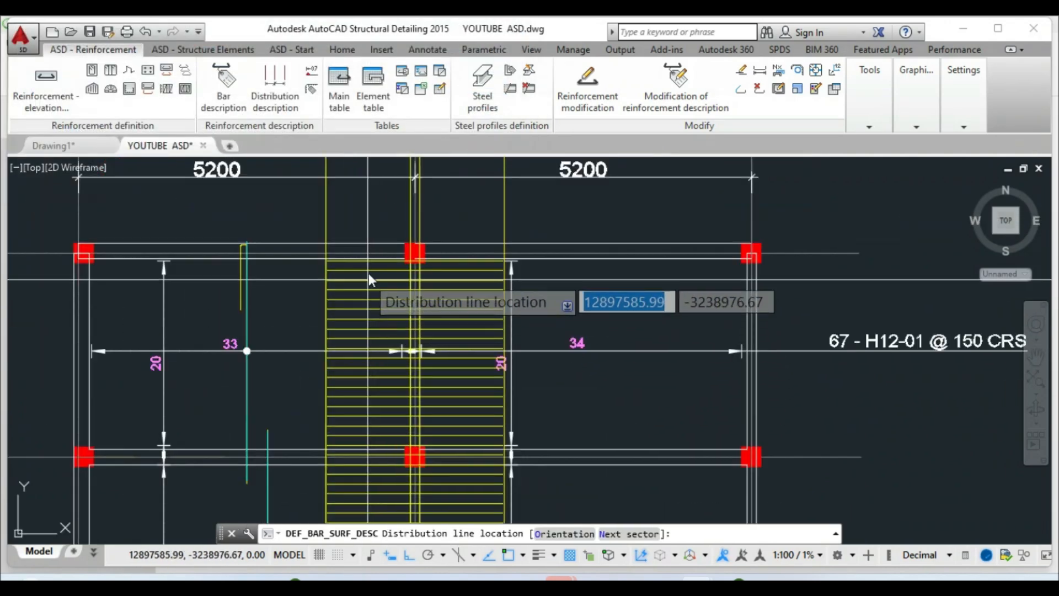
click(367, 259)
scroll(365, 251, down, 4)
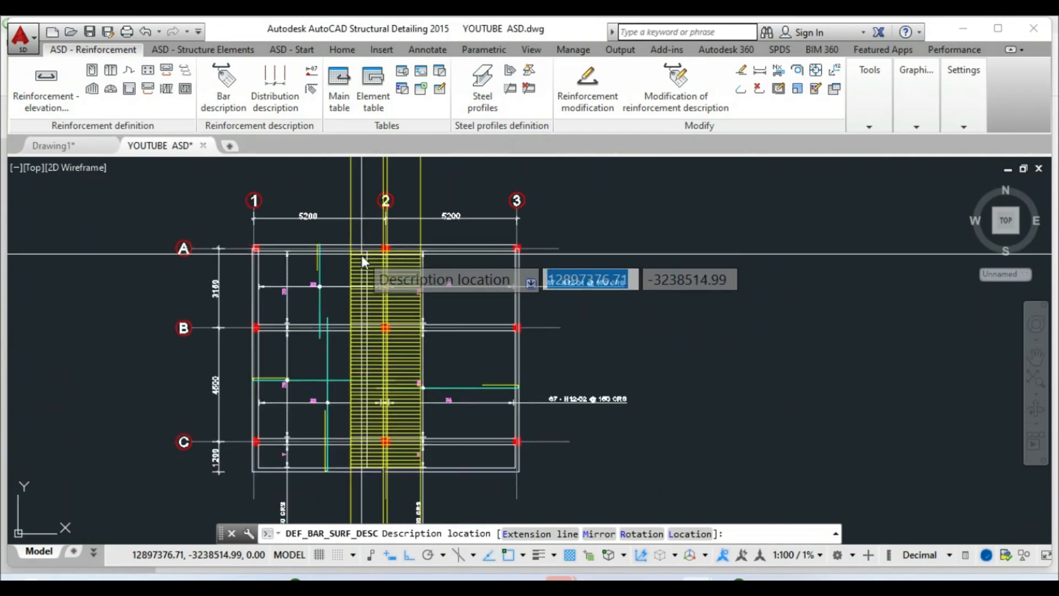
scroll(361, 259, down, 4)
scroll(356, 406, up, 4)
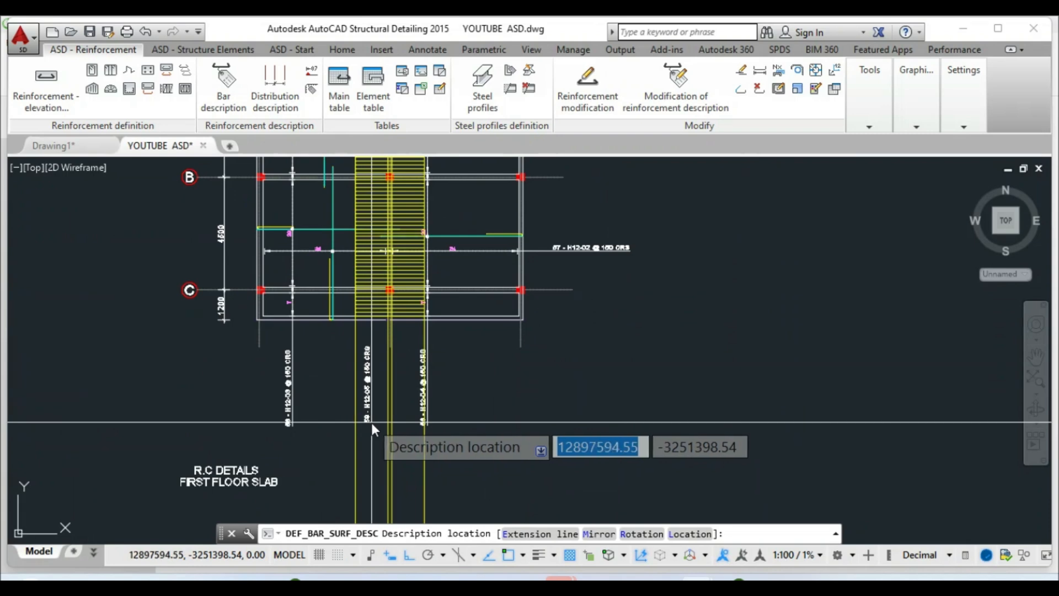
right_click(372, 422)
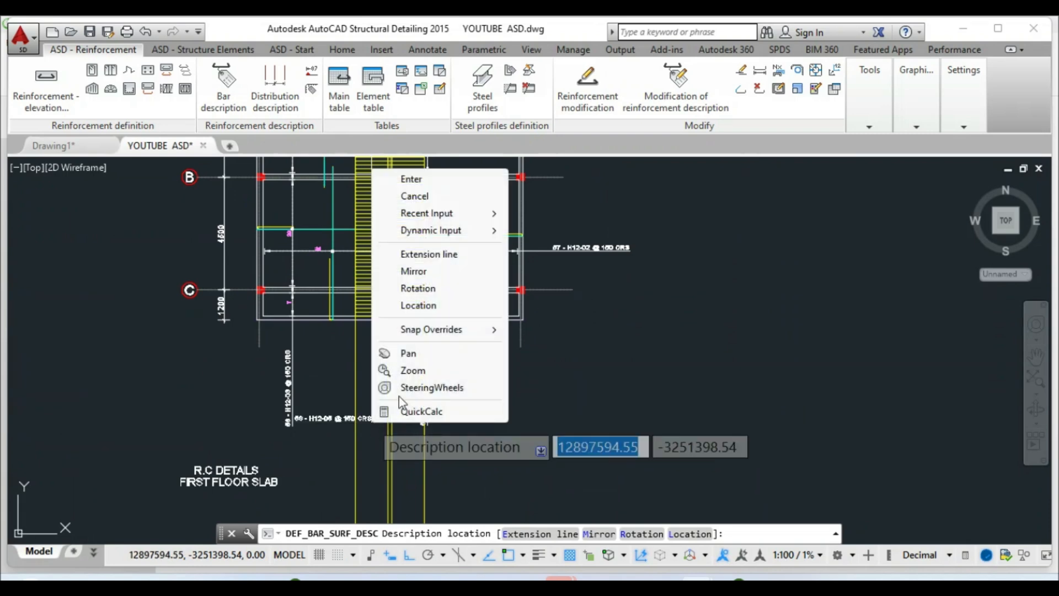
click(406, 183)
scroll(383, 243, down, 2)
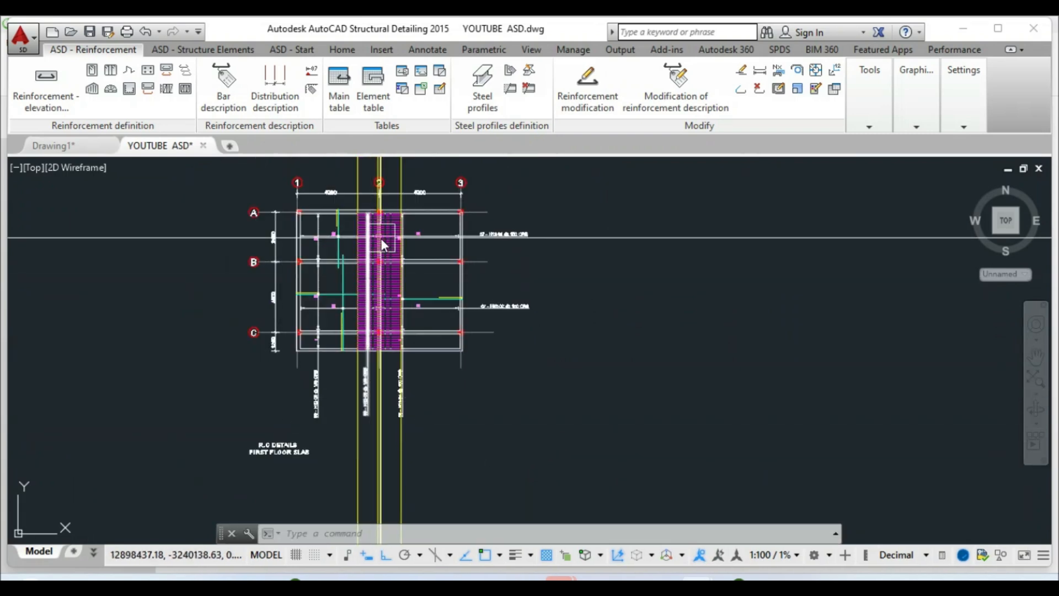
scroll(382, 240, up, 5)
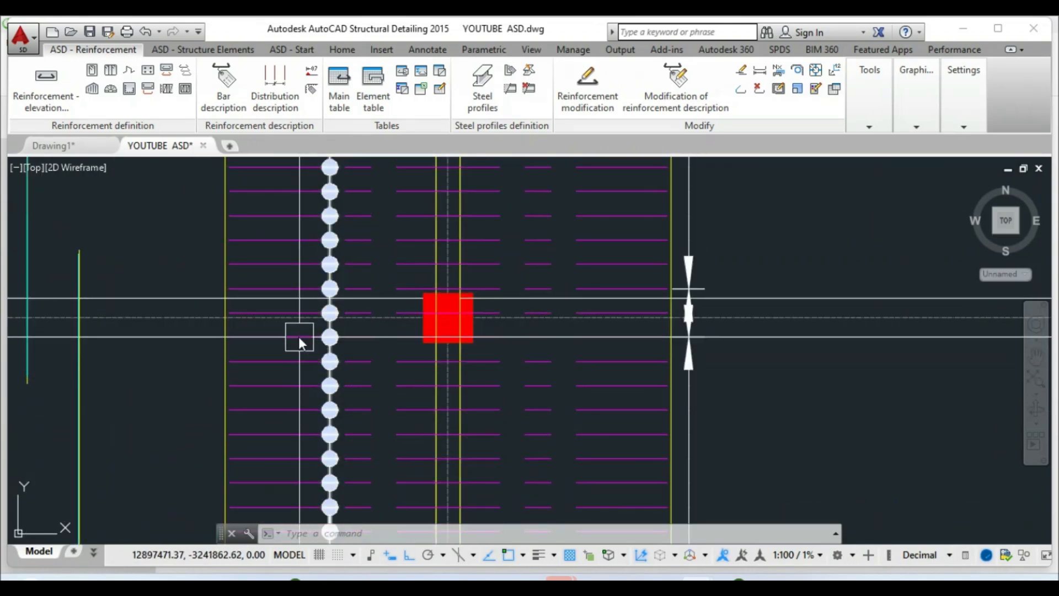
scroll(298, 337, down, 4)
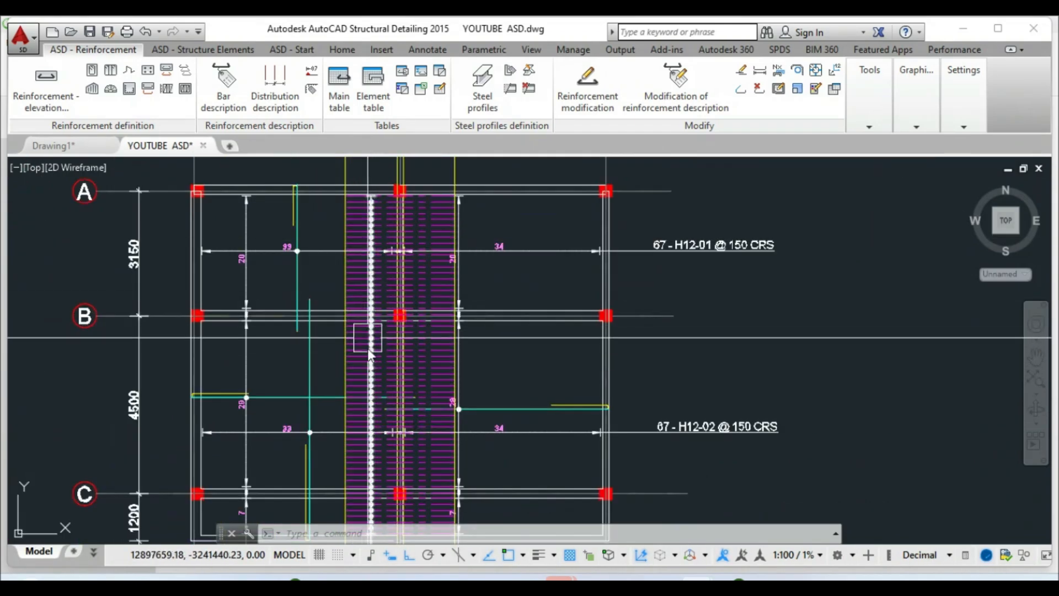
scroll(361, 340, up, 5)
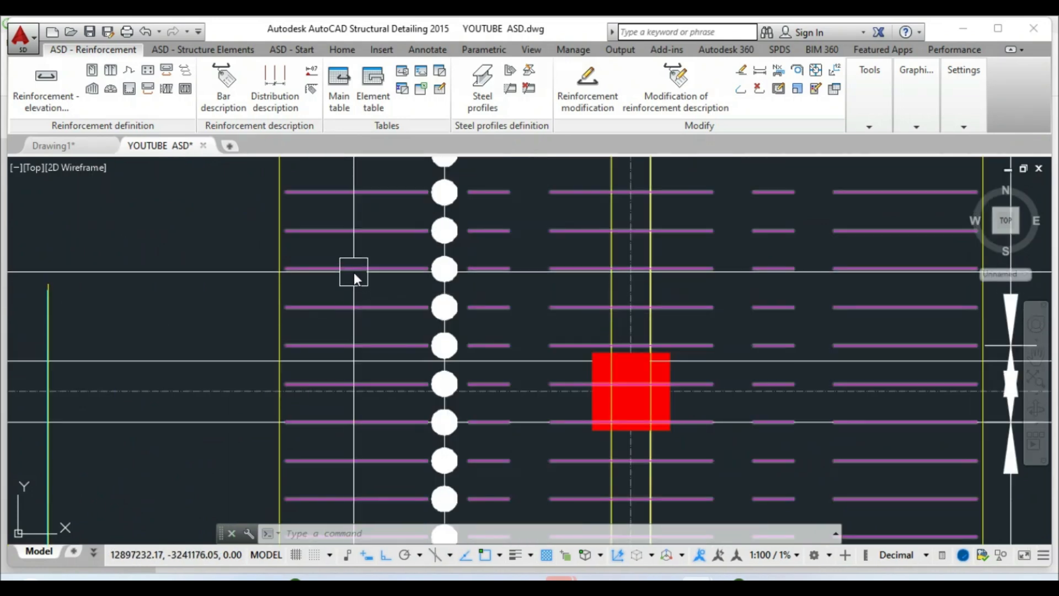
right_click(353, 272)
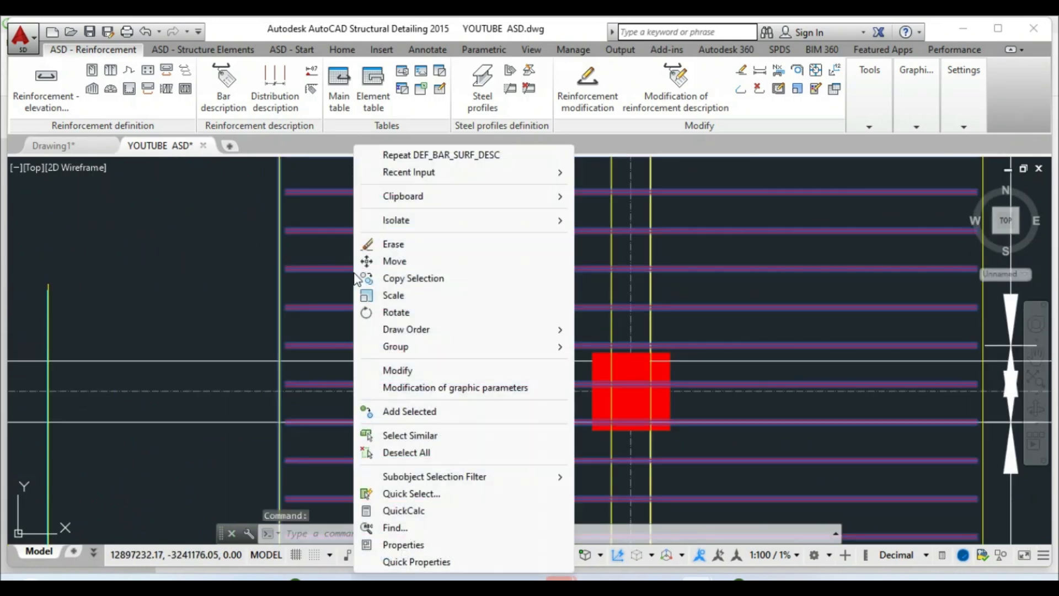
click(388, 369)
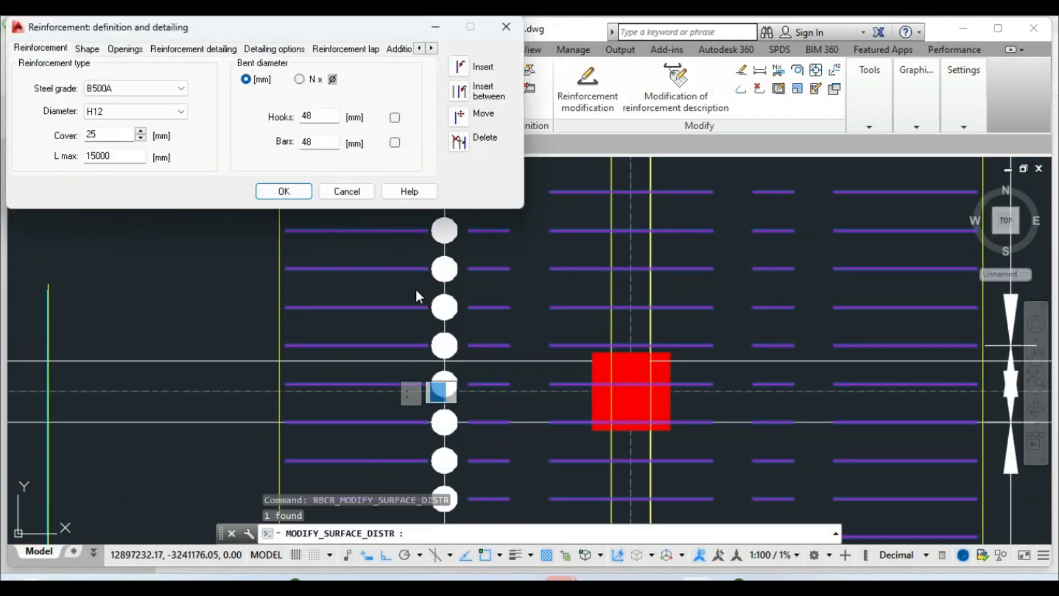
click(458, 141)
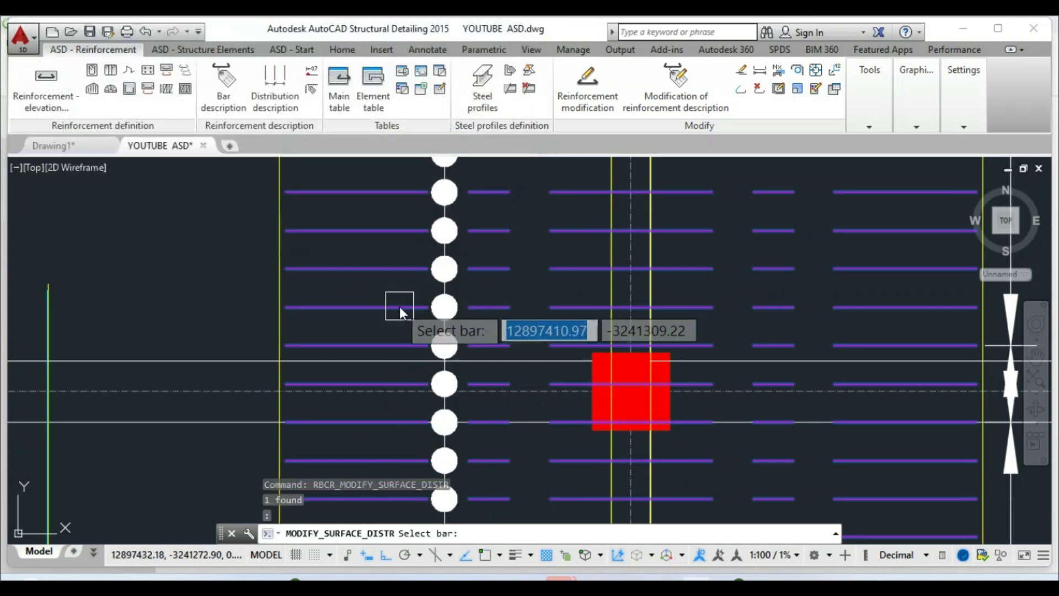
click(345, 380)
scroll(364, 287, down, 5)
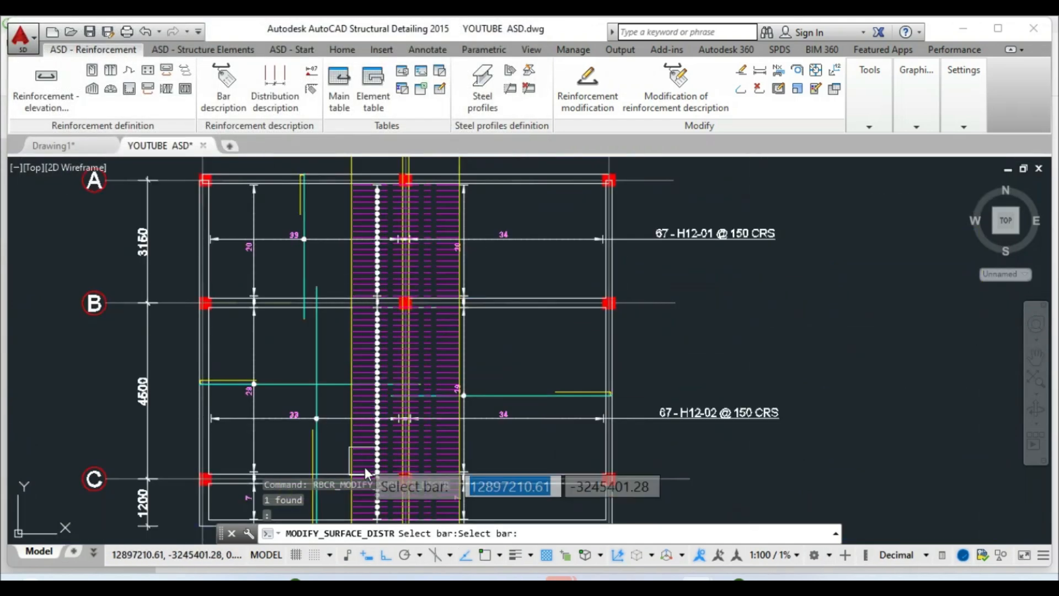
scroll(377, 332, down, 2)
scroll(381, 331, up, 10)
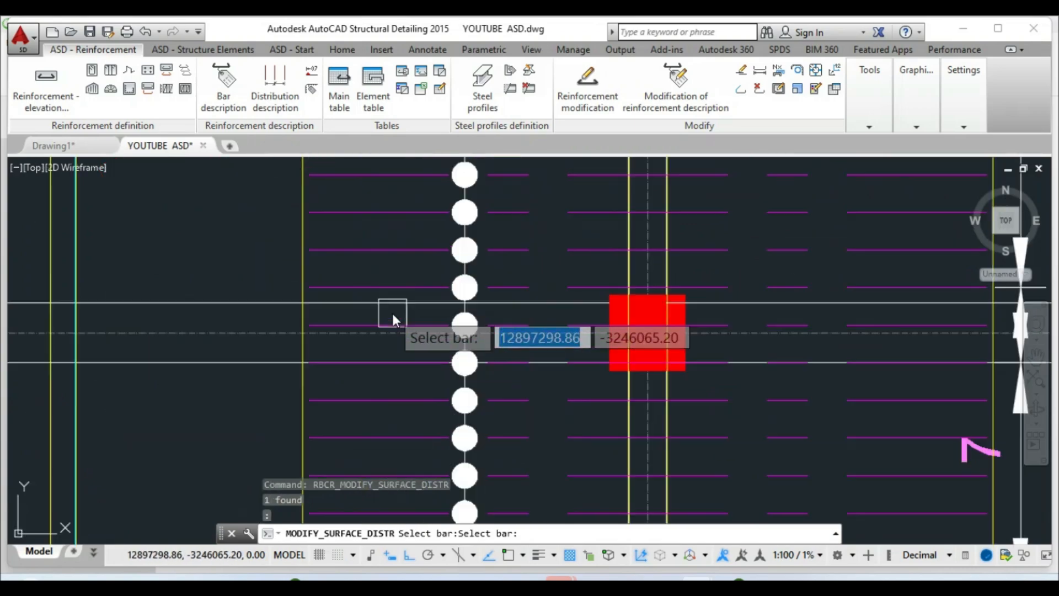
click(382, 362)
scroll(386, 380, down, 5)
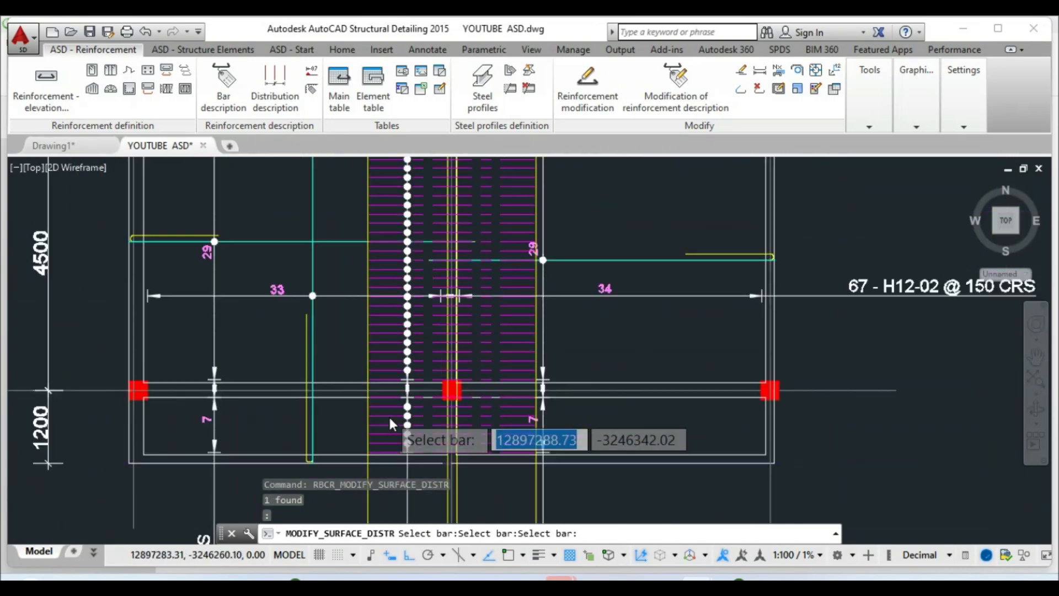
scroll(381, 347, down, 2)
scroll(395, 201, up, 4)
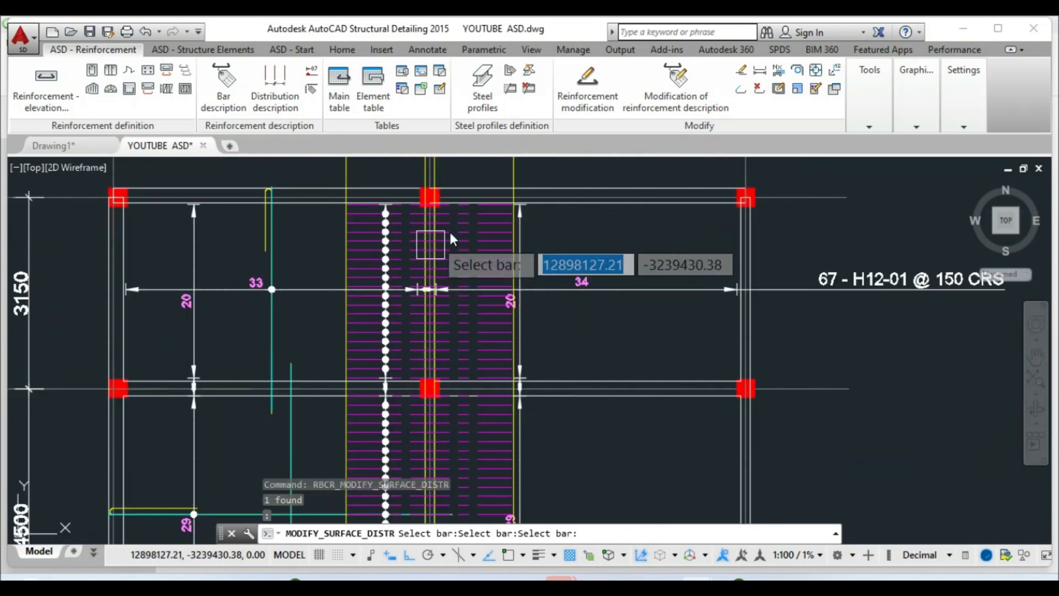
scroll(489, 228, down, 2)
click(416, 278)
key(Escape)
key(Escape)
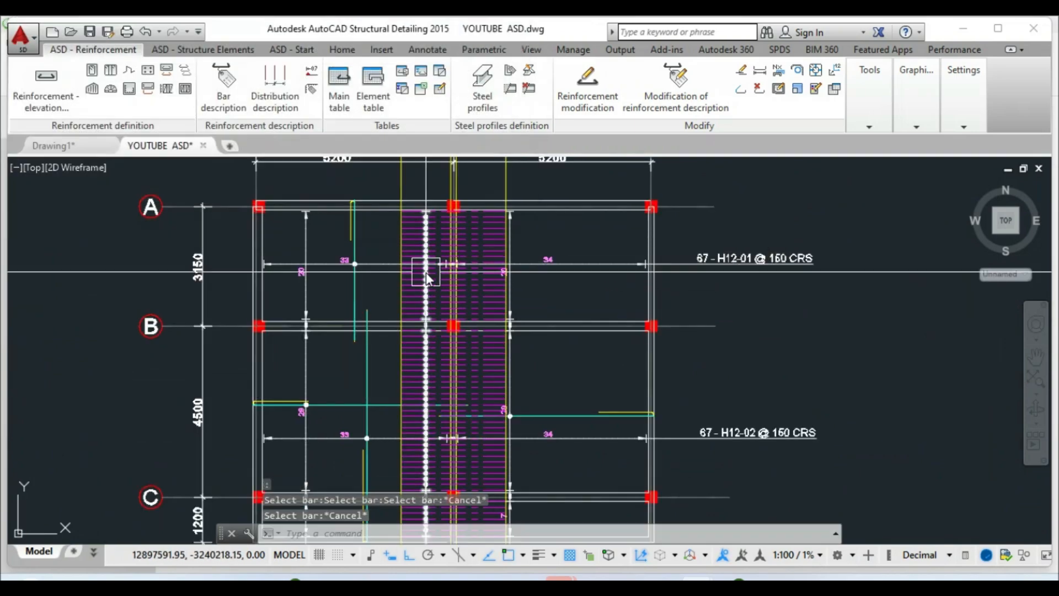
scroll(435, 291, up, 8)
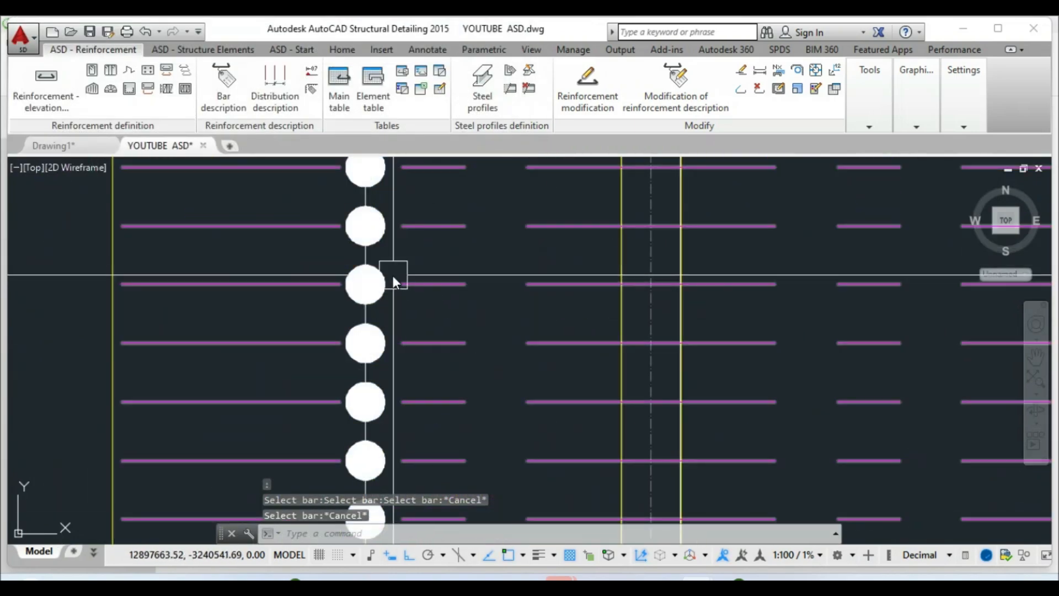
Enable grouping of spacings so the distribution line reads 19x150, 300 and 28x150
right_click(365, 251)
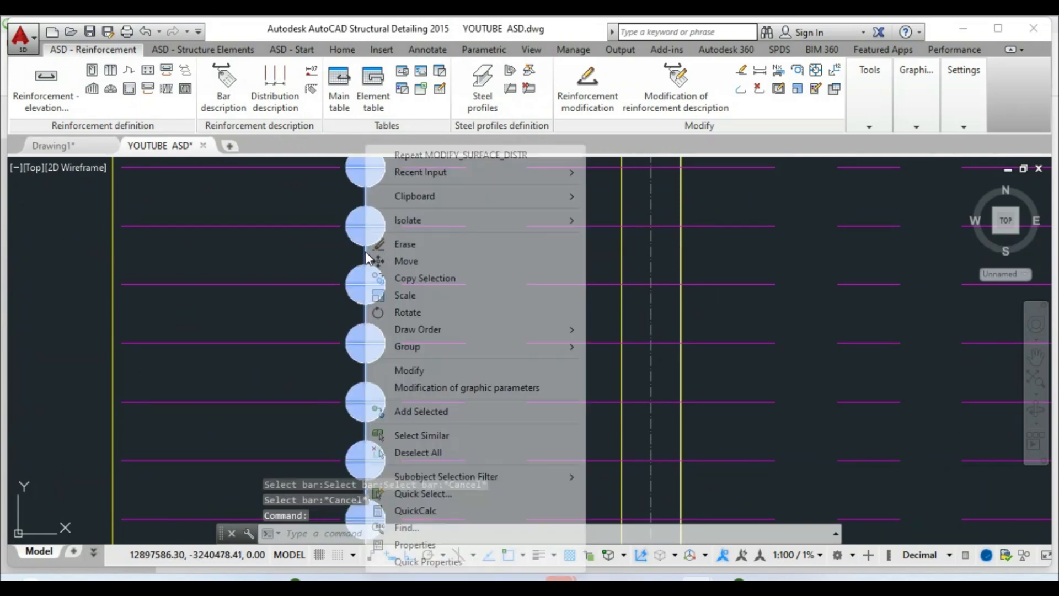
click(416, 370)
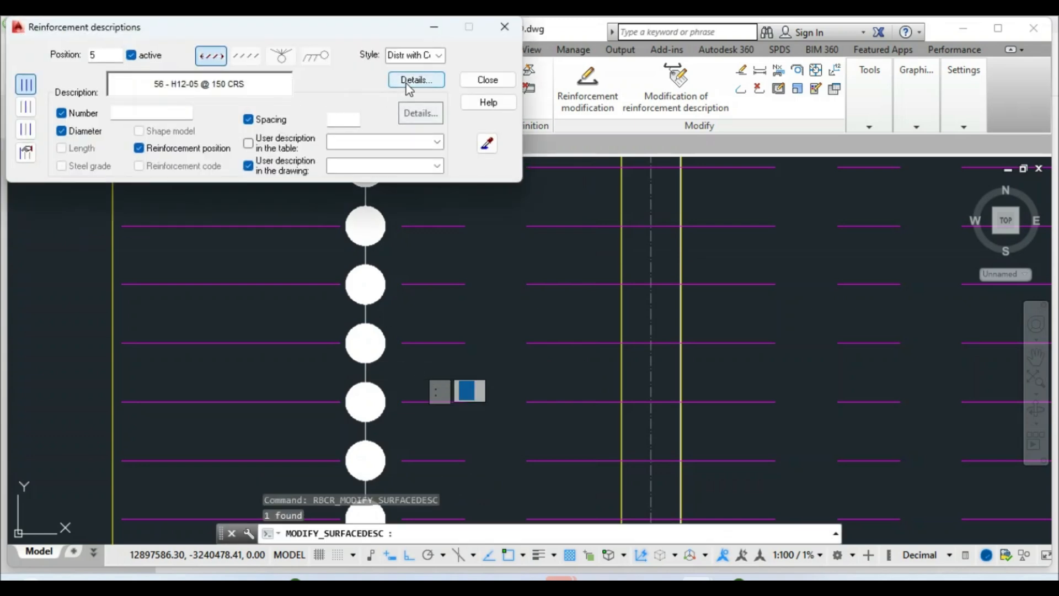
click(406, 82)
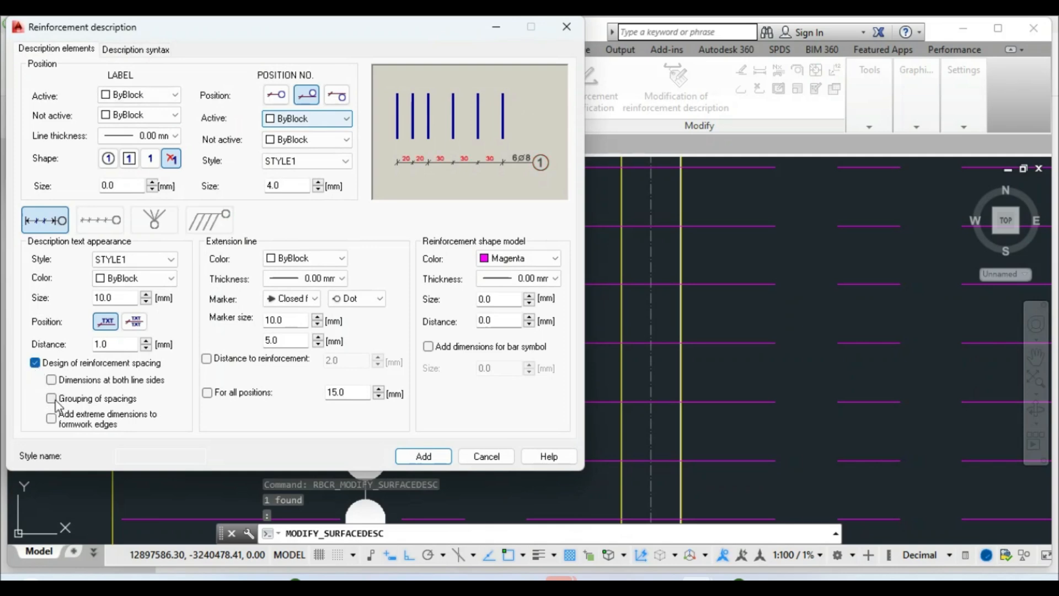
click(425, 461)
click(479, 81)
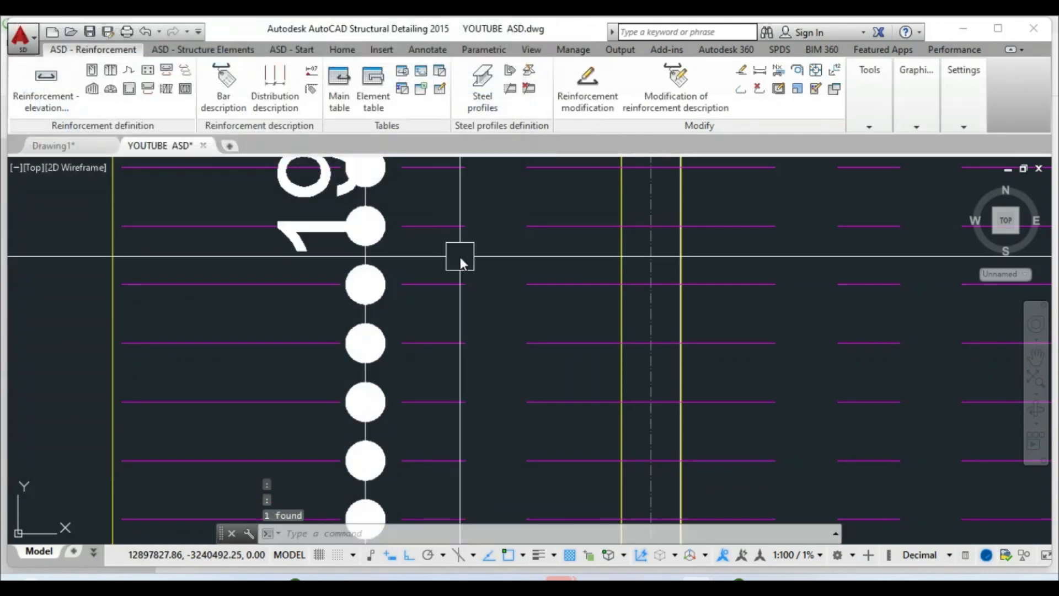
scroll(459, 257, down, 8)
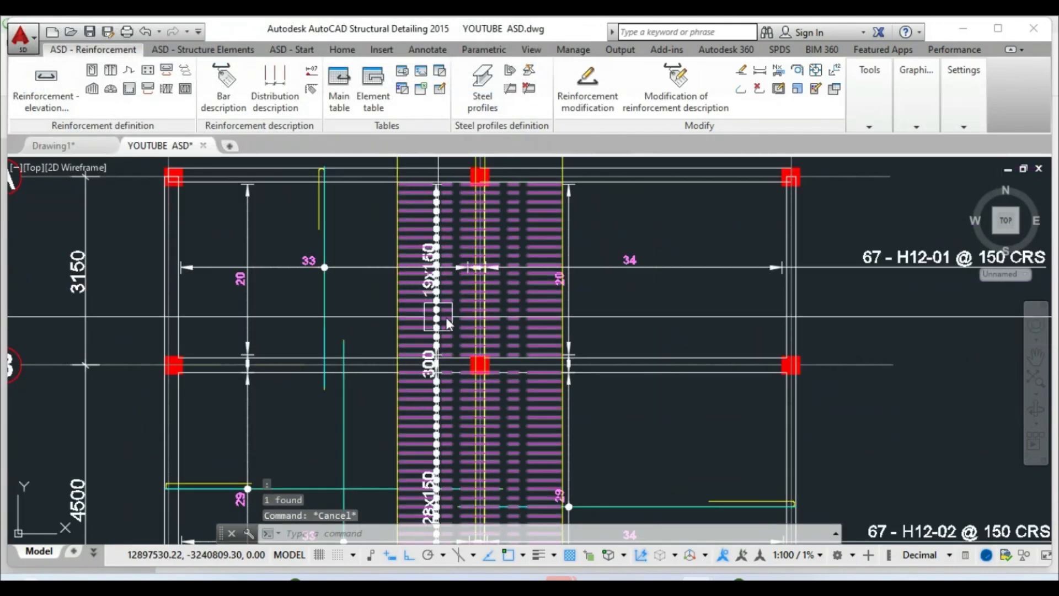
scroll(422, 292, up, 2)
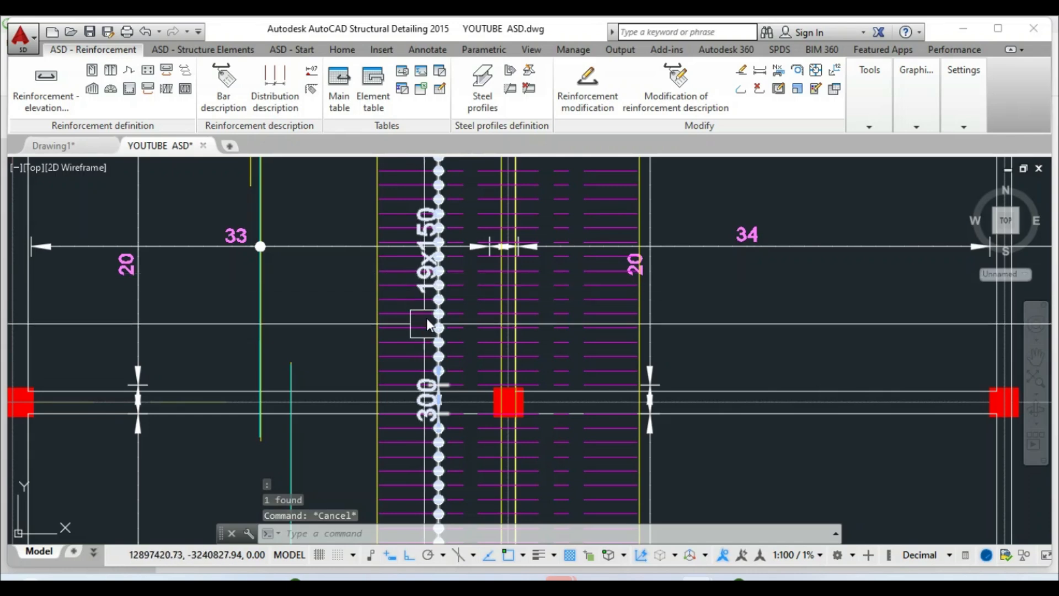
key(Escape)
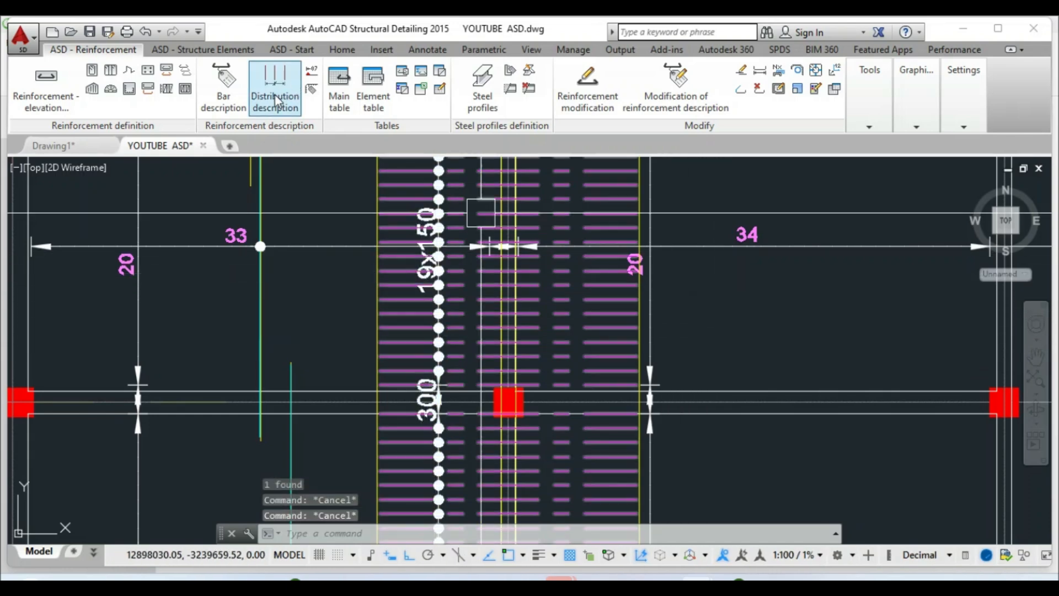
Start a copy and select the 20, 29 and 7 bar-number labels
click(342, 49)
click(194, 89)
scroll(460, 255, down, 4)
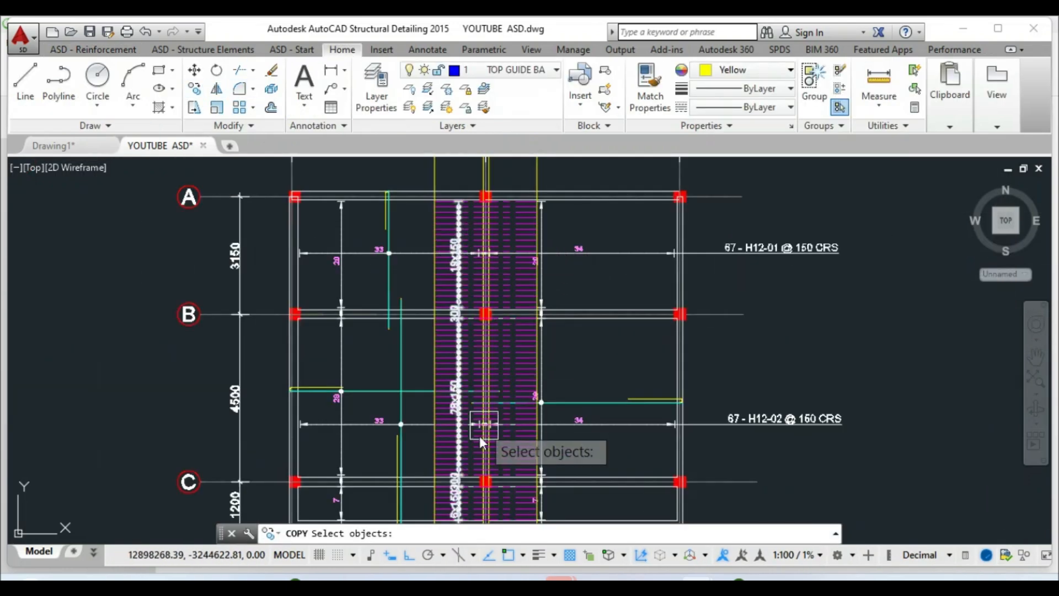
scroll(483, 427, up, 4)
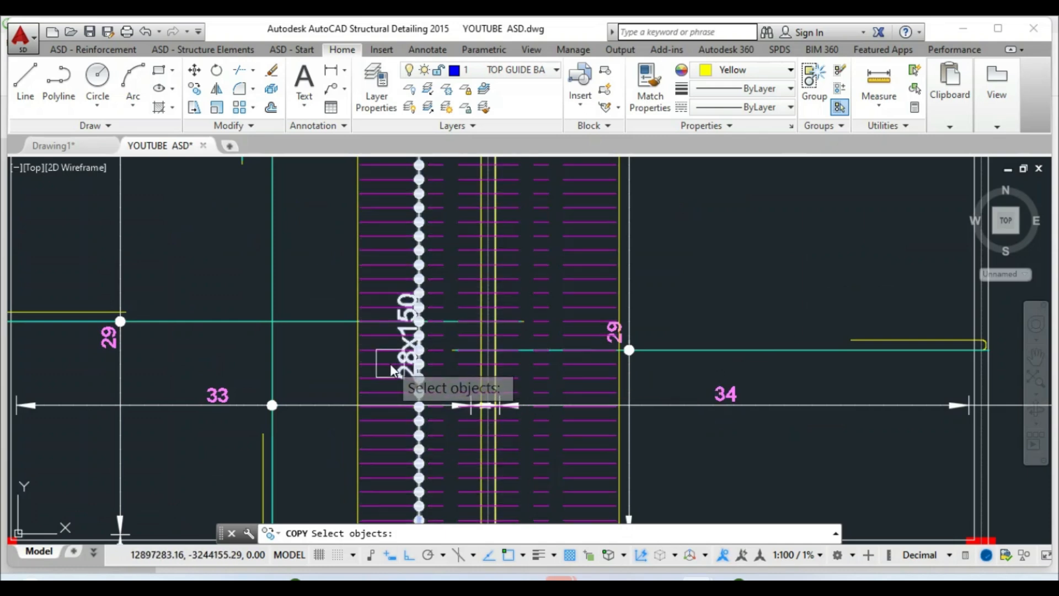
scroll(407, 383, down, 4)
scroll(420, 391, up, 5)
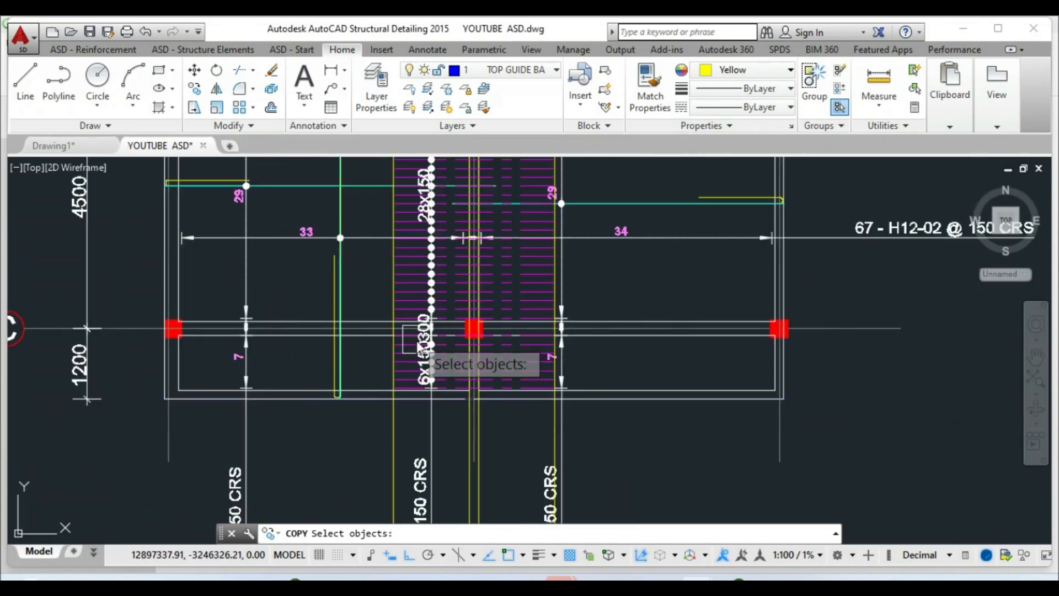
scroll(452, 412, down, 4)
scroll(490, 240, up, 7)
click(482, 248)
scroll(473, 229, down, 5)
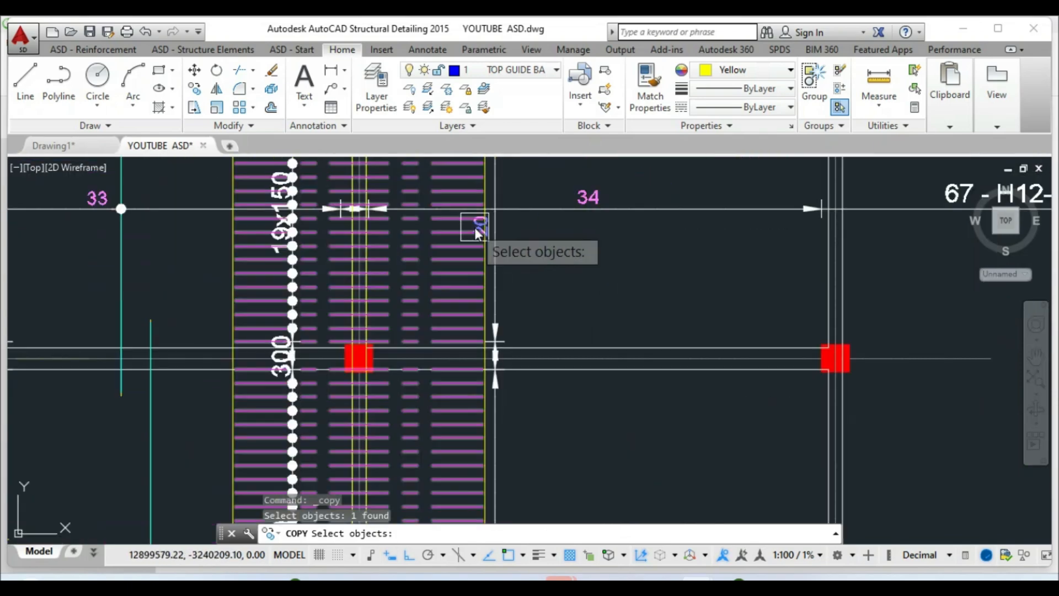
scroll(462, 264, up, 5)
click(406, 238)
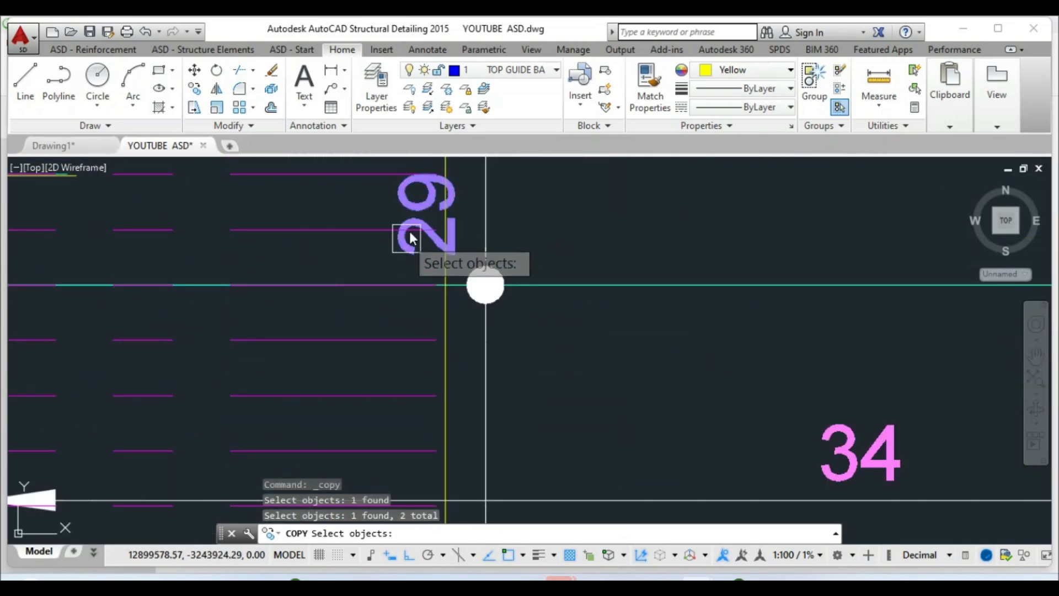
scroll(419, 251, down, 5)
scroll(429, 261, up, 3)
scroll(425, 298, up, 7)
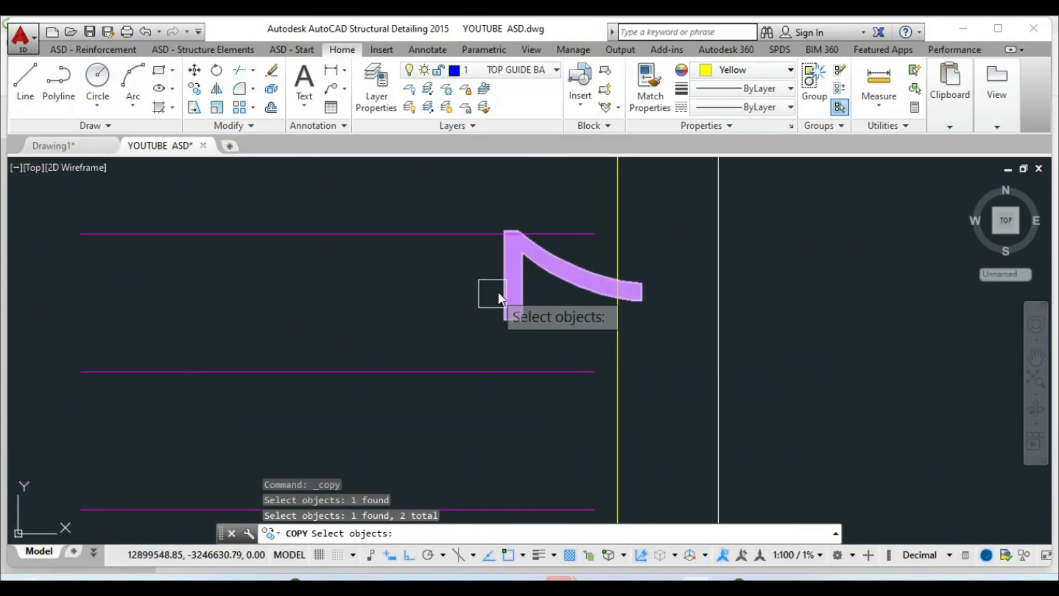
click(502, 295)
scroll(504, 367, down, 3)
key(Return)
Place the copied labels to the left of the split top-bar distribution
click(501, 389)
scroll(487, 377, down, 3)
scroll(386, 377, down, 4)
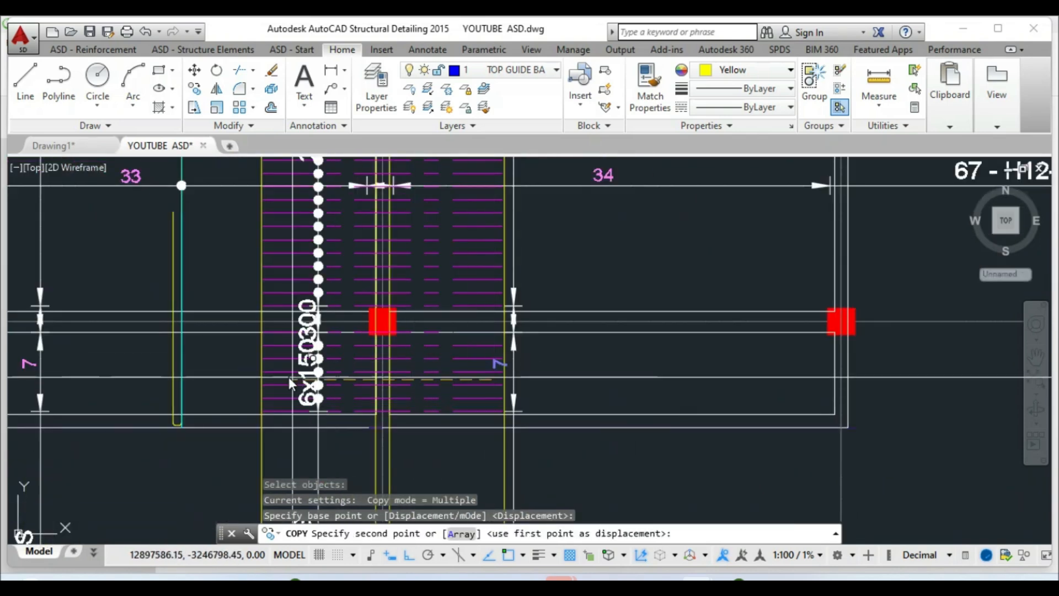
scroll(340, 373, up, 4)
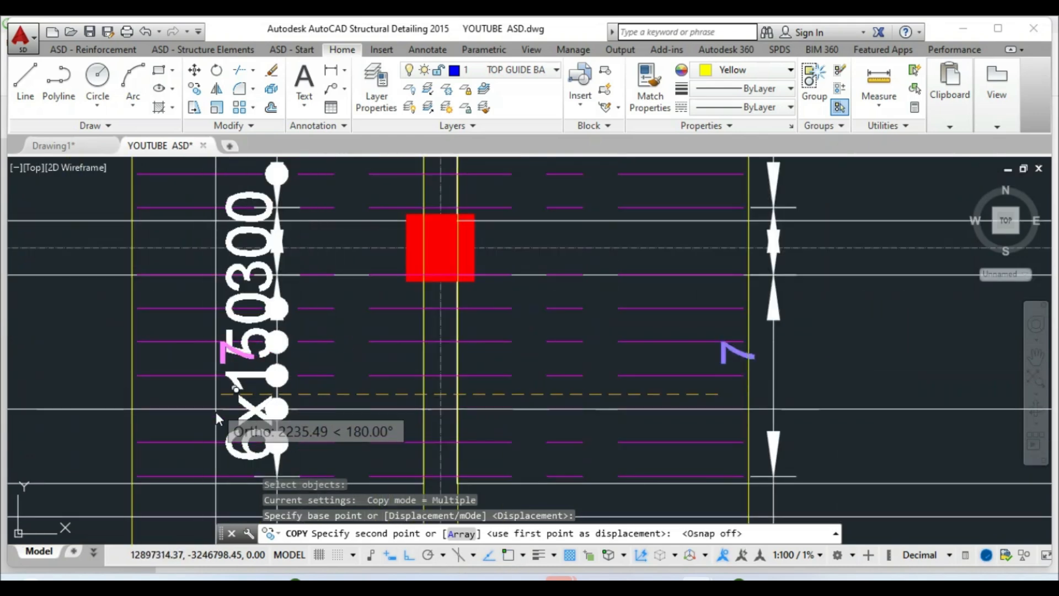
click(224, 393)
right_click(224, 392)
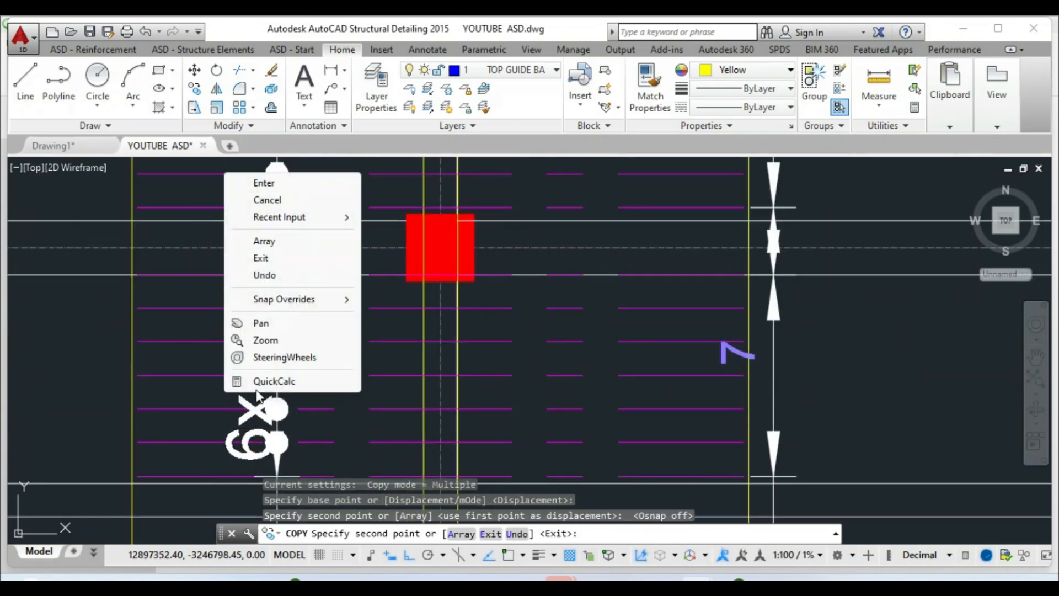
click(271, 199)
scroll(318, 402, down, 6)
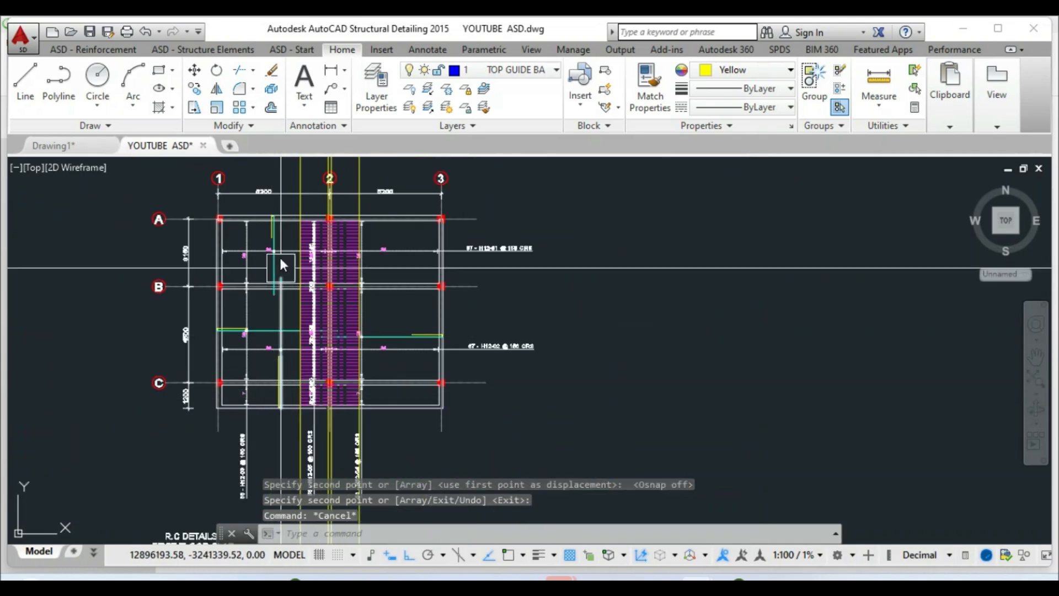
scroll(280, 260, up, 4)
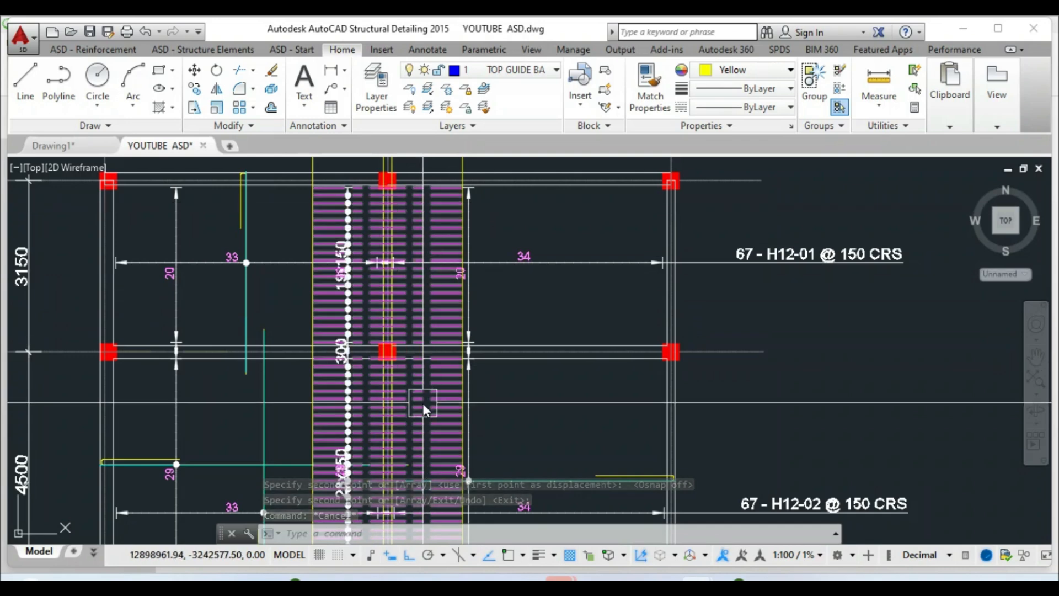
click(428, 297)
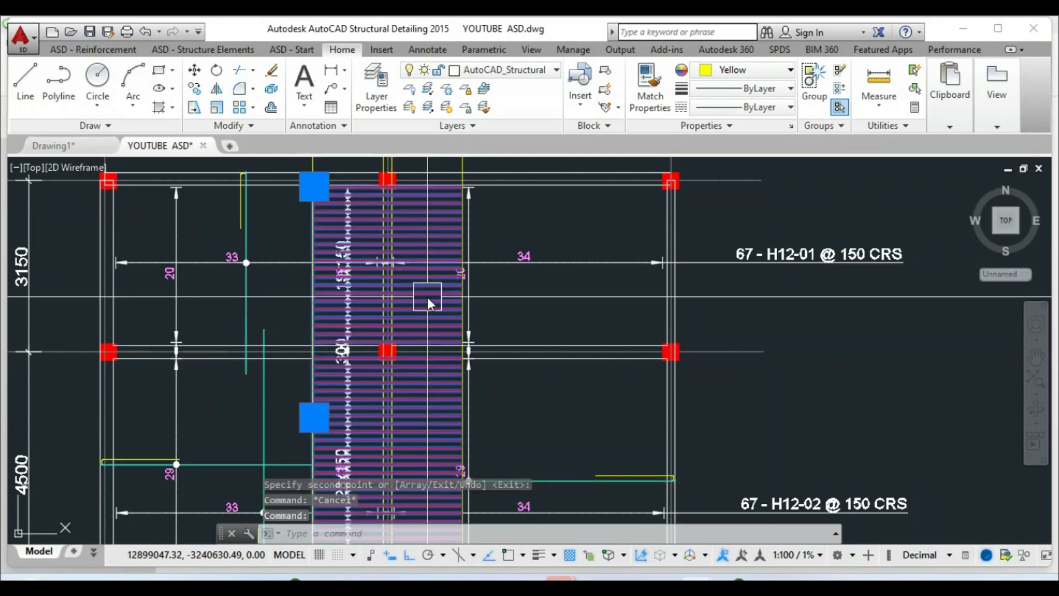
key(Escape)
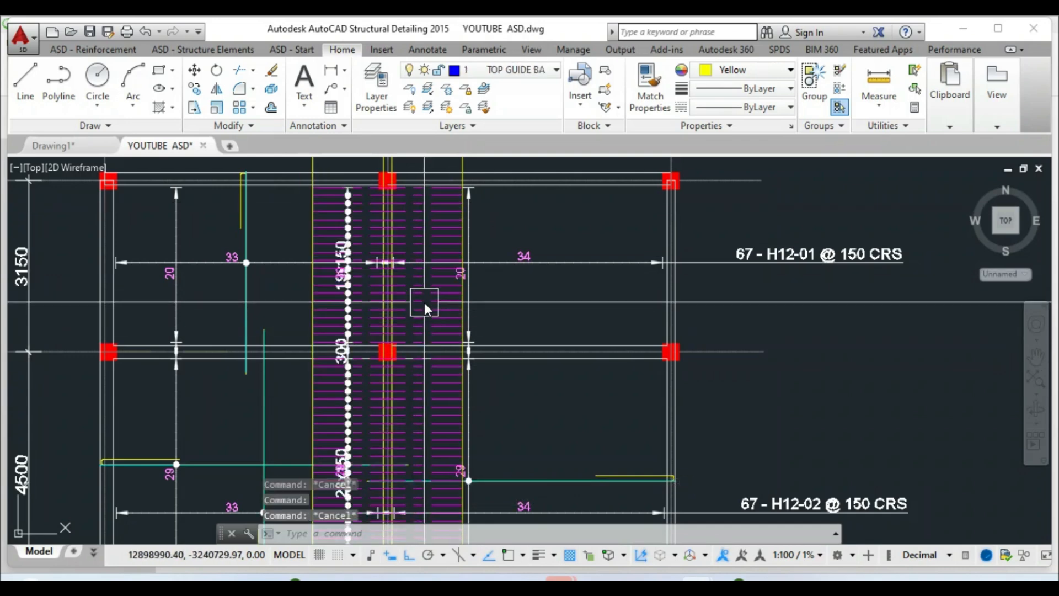
click(424, 302)
right_click(424, 302)
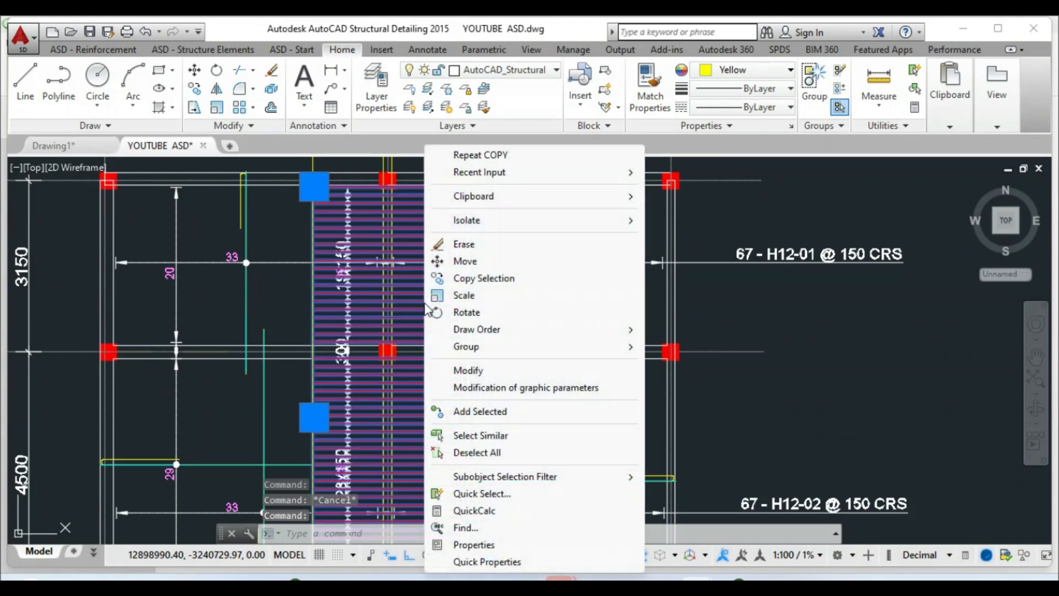
click(462, 371)
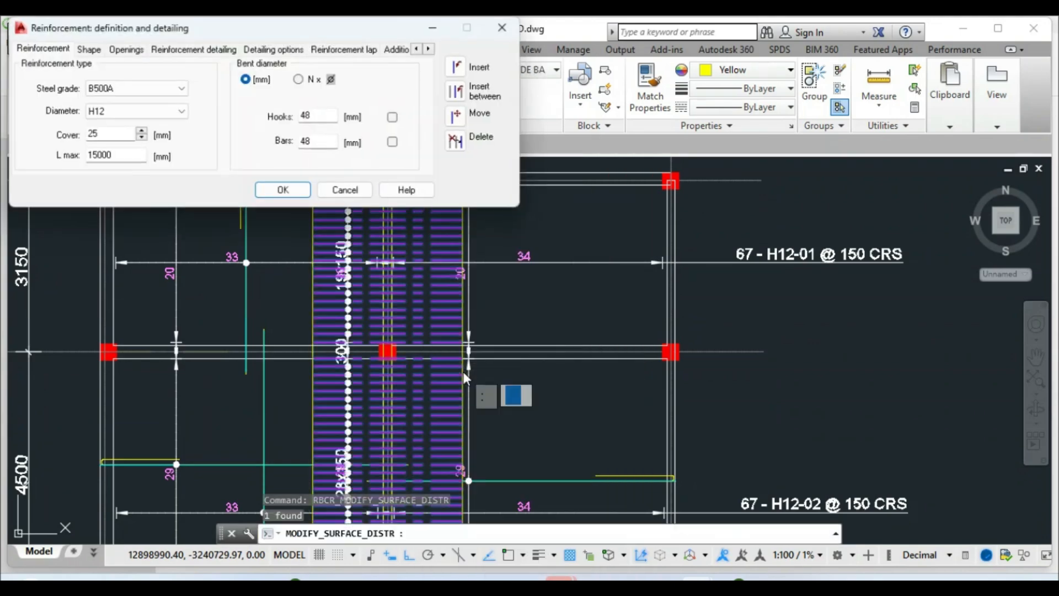
click(347, 191)
scroll(356, 171, down, 5)
scroll(353, 306, up, 5)
key(Escape)
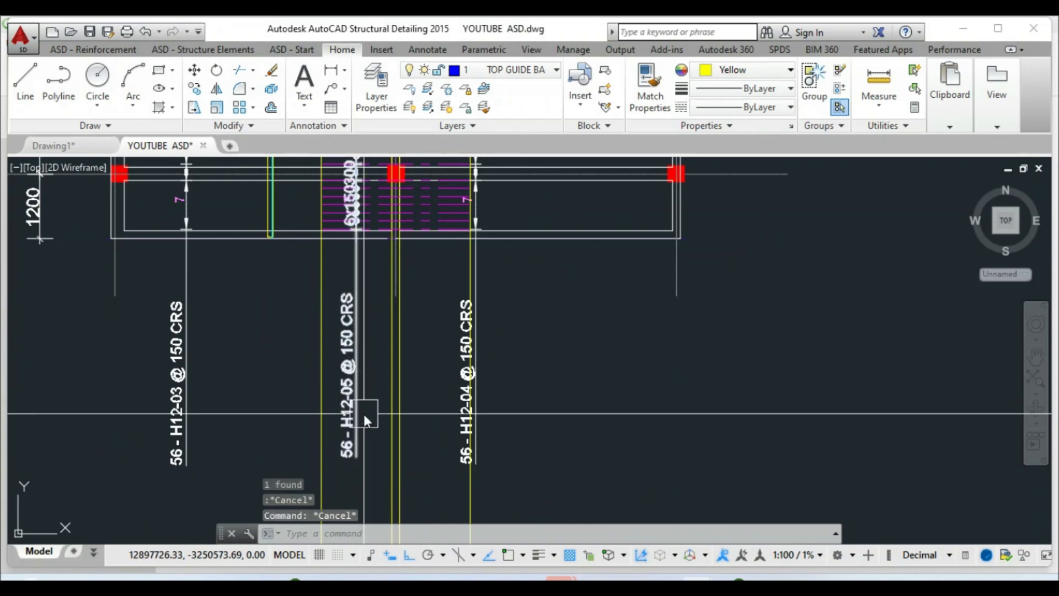
click(348, 345)
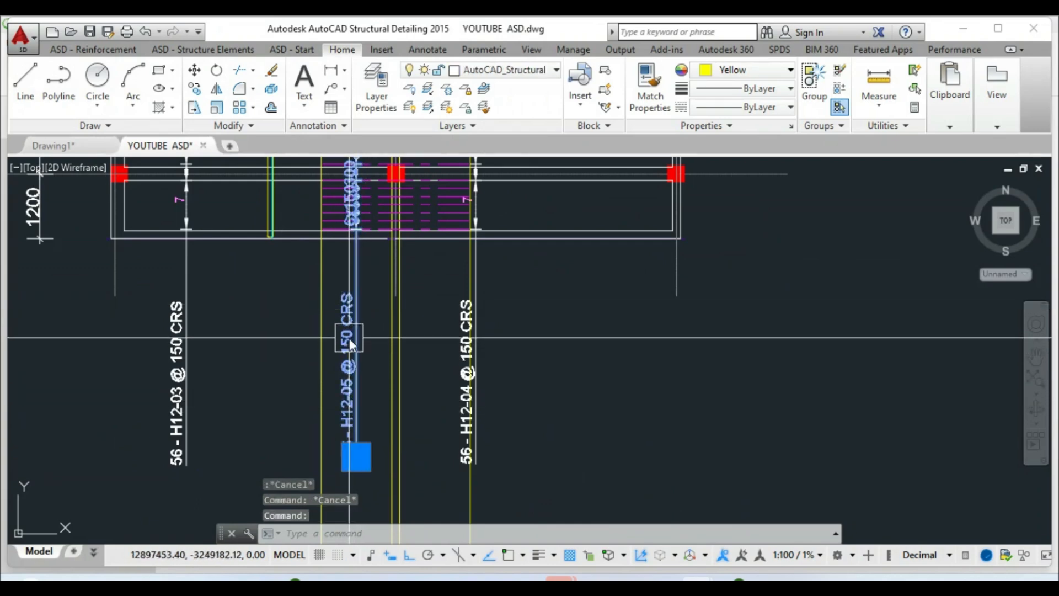
right_click(351, 335)
click(384, 370)
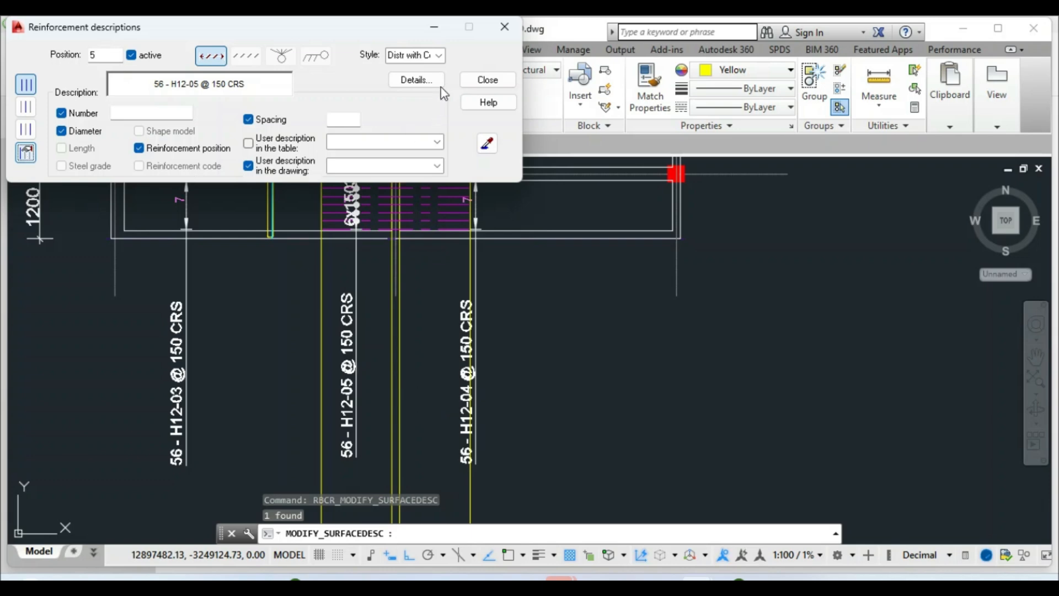
Show the H12-05 distribution as its first bar only and select the 57x150 label
click(488, 80)
scroll(397, 367, down, 3)
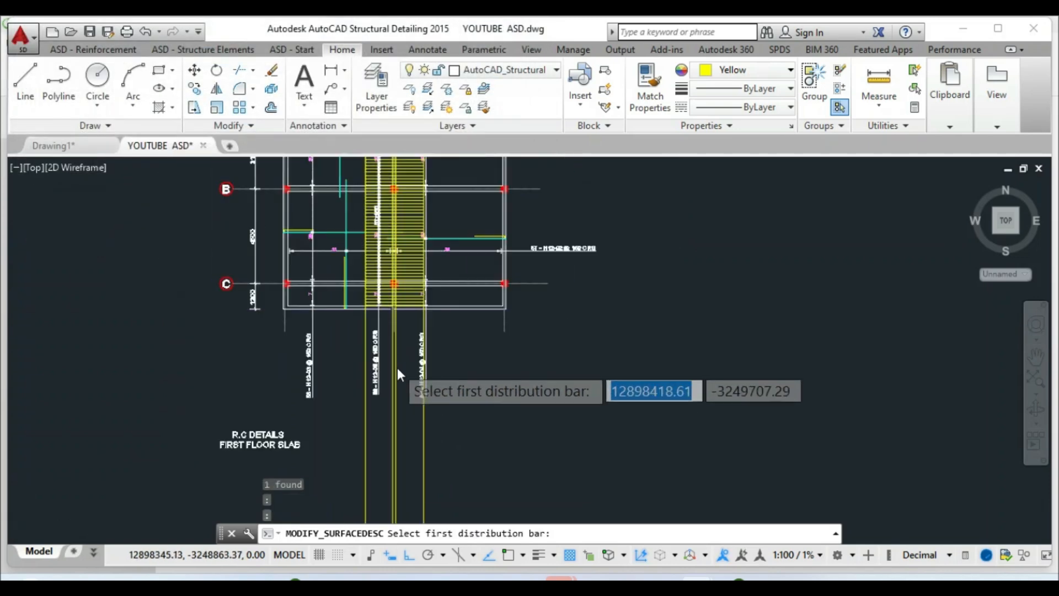
scroll(382, 255, up, 5)
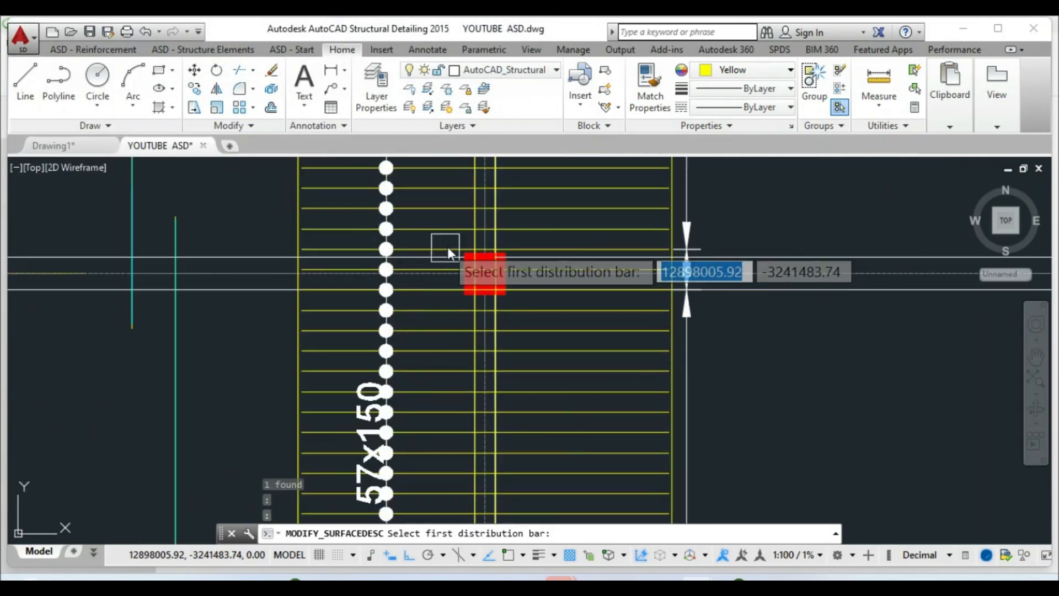
scroll(448, 247, down, 3)
scroll(429, 236, down, 2)
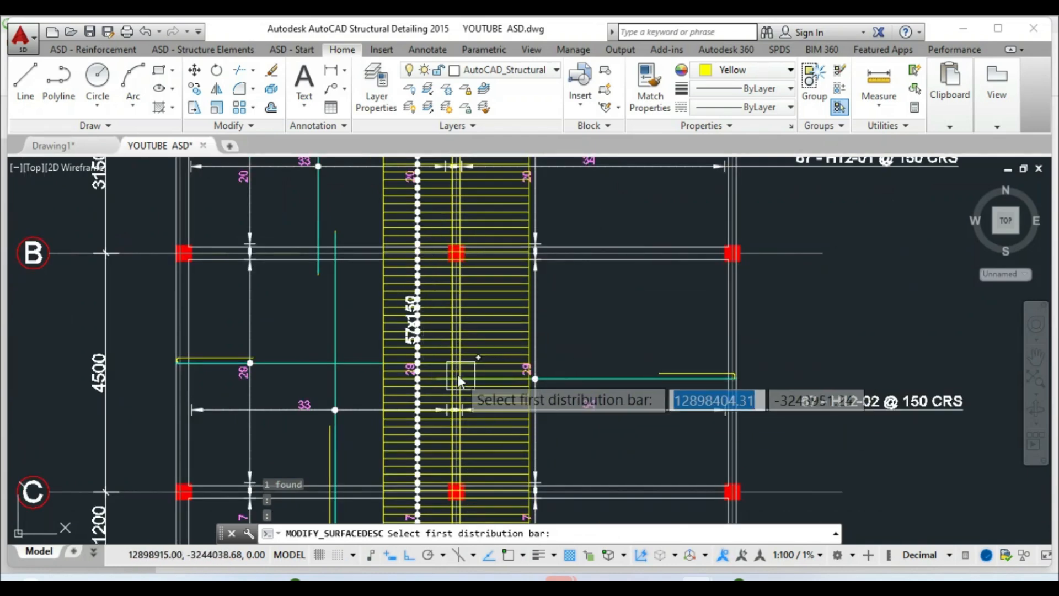
scroll(434, 346, up, 4)
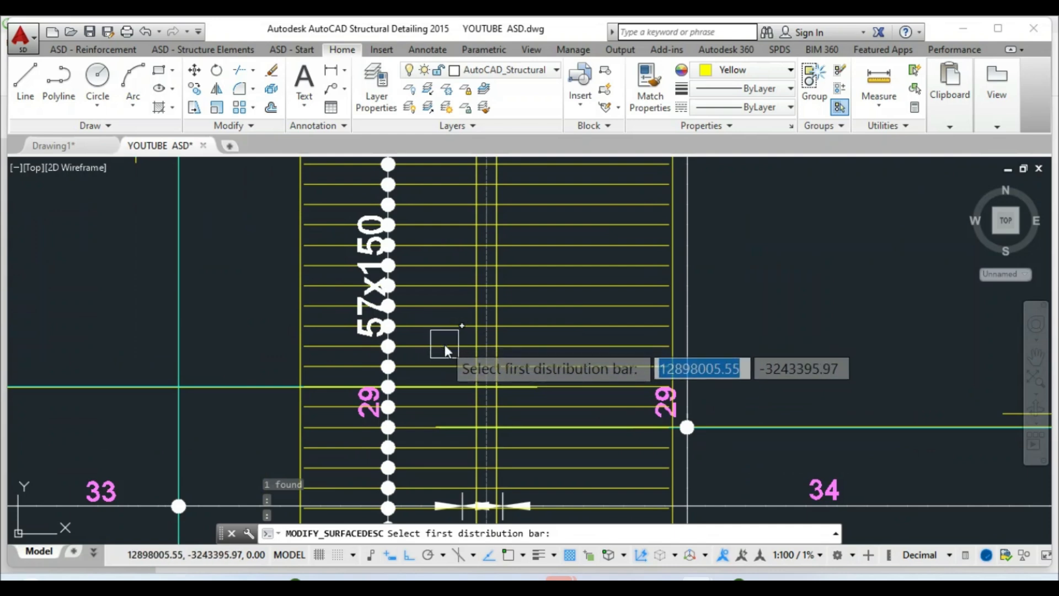
scroll(443, 349, up, 2)
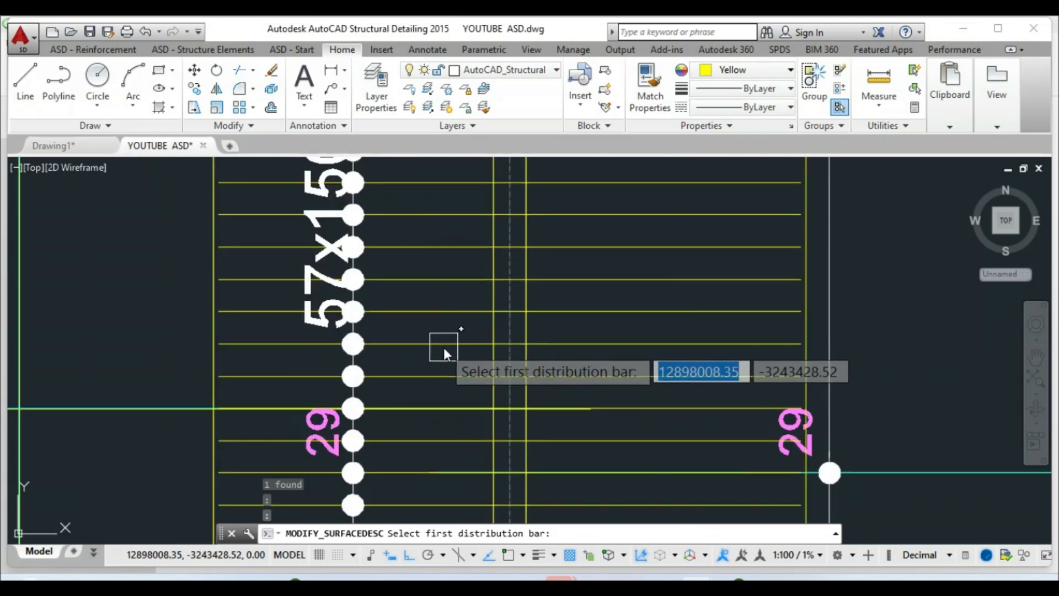
click(445, 346)
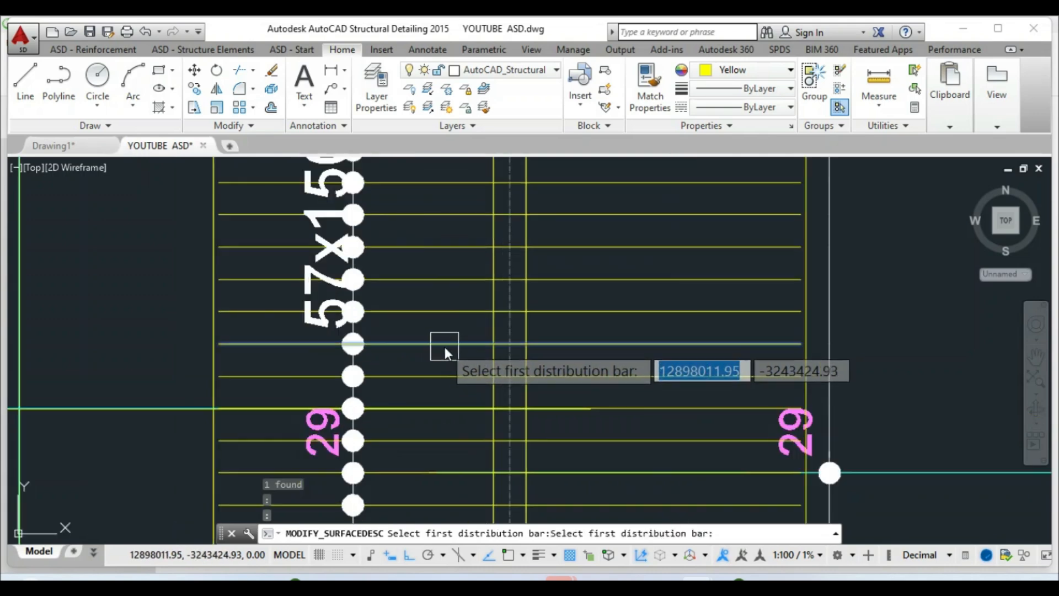
click(444, 346)
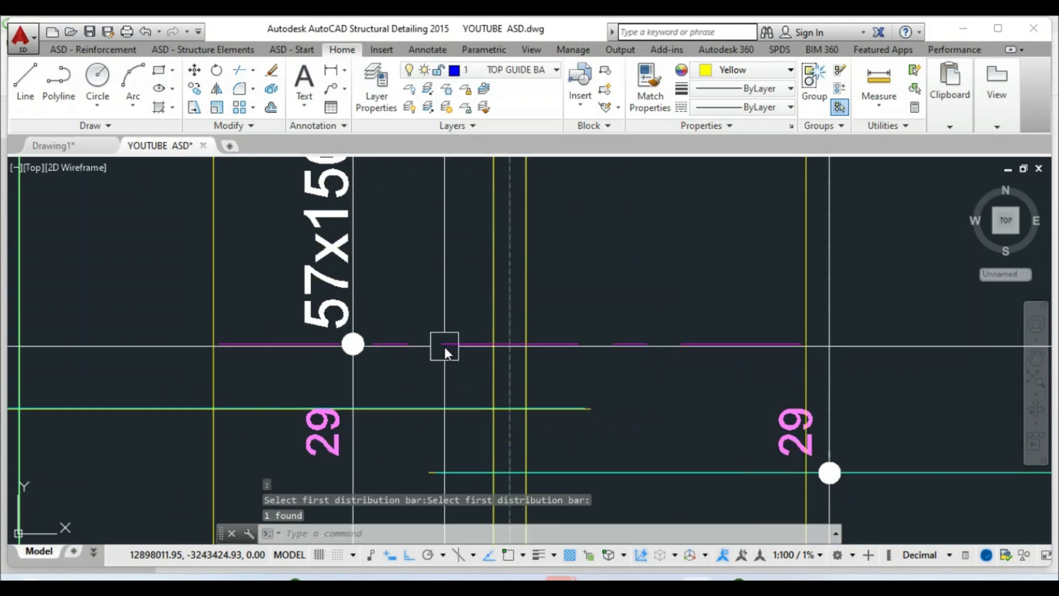
scroll(444, 346, down, 2)
scroll(320, 380, down, 3)
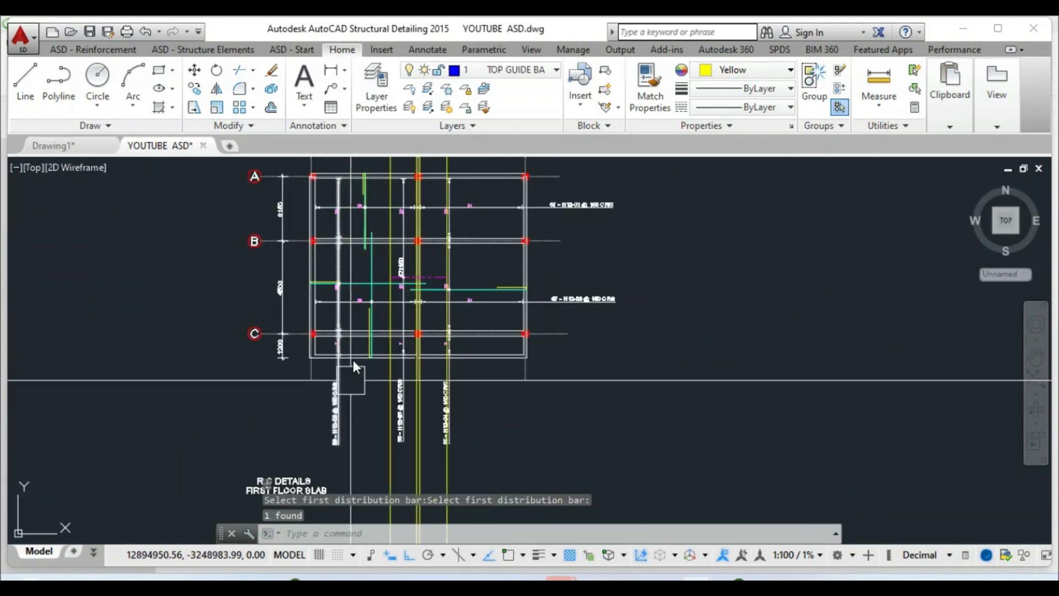
scroll(373, 231, up, 7)
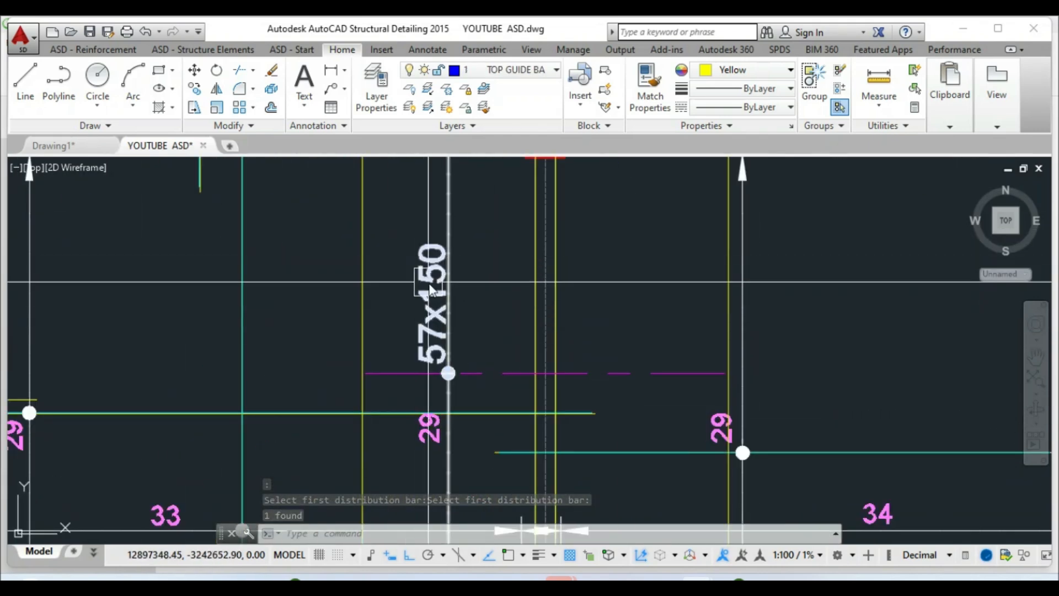
click(440, 221)
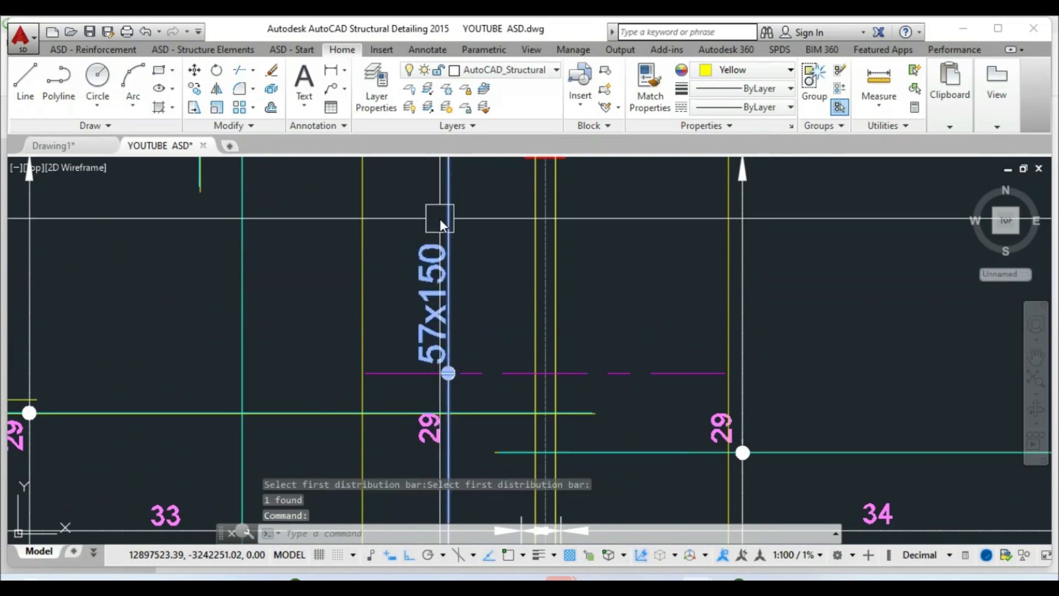
right_click(439, 219)
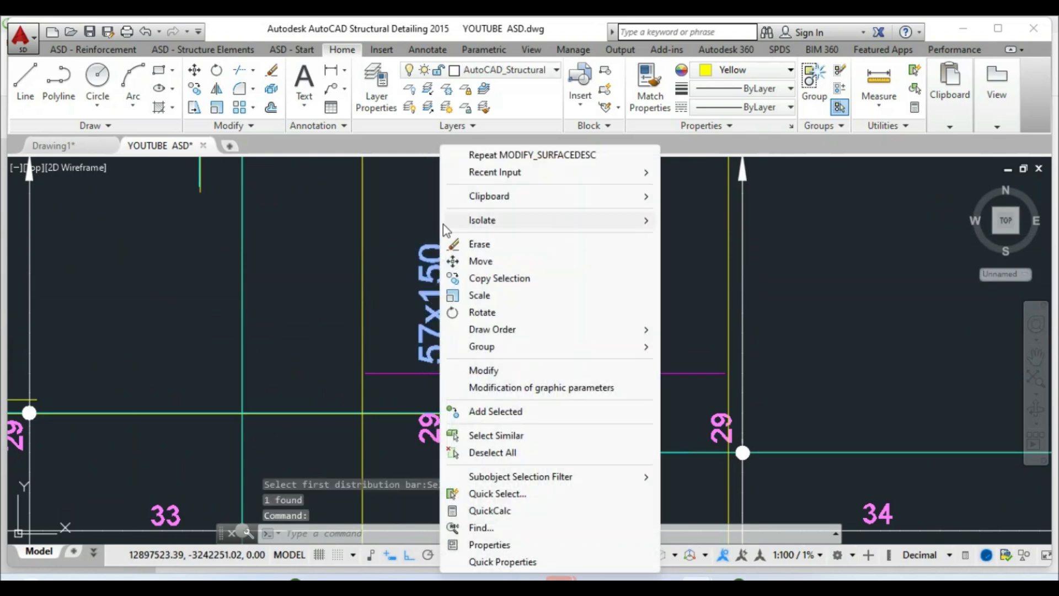
Reapply the detailed description settings for the H12-05 distribution
click(483, 371)
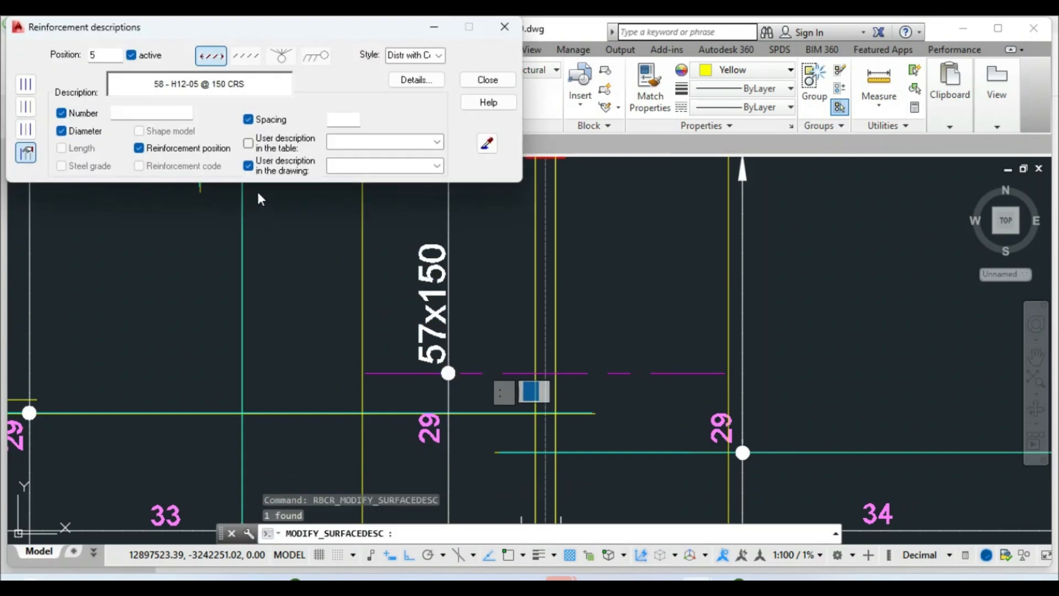
click(417, 81)
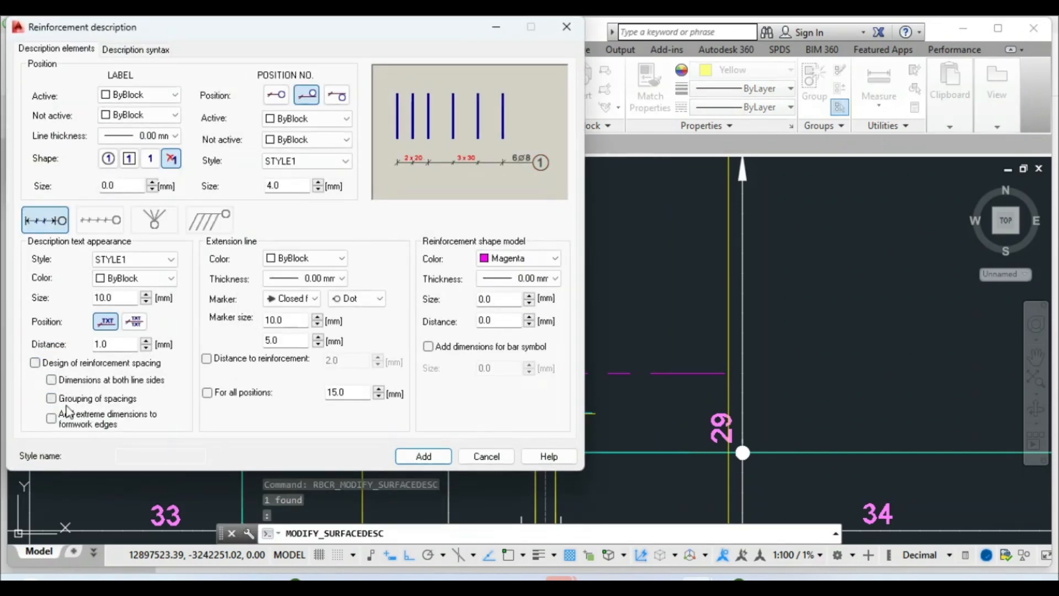
click(423, 456)
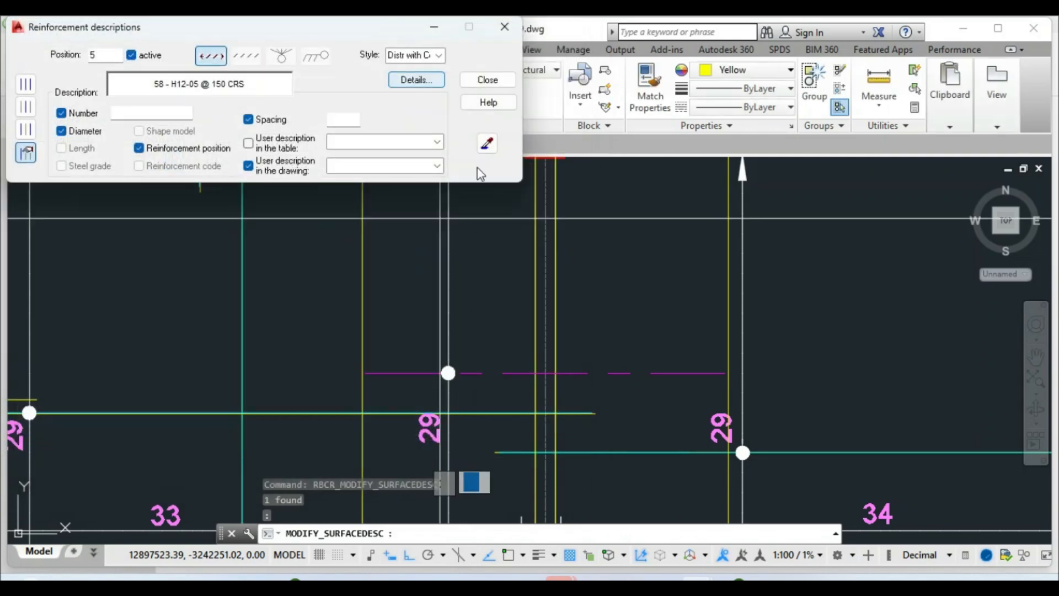
click(495, 88)
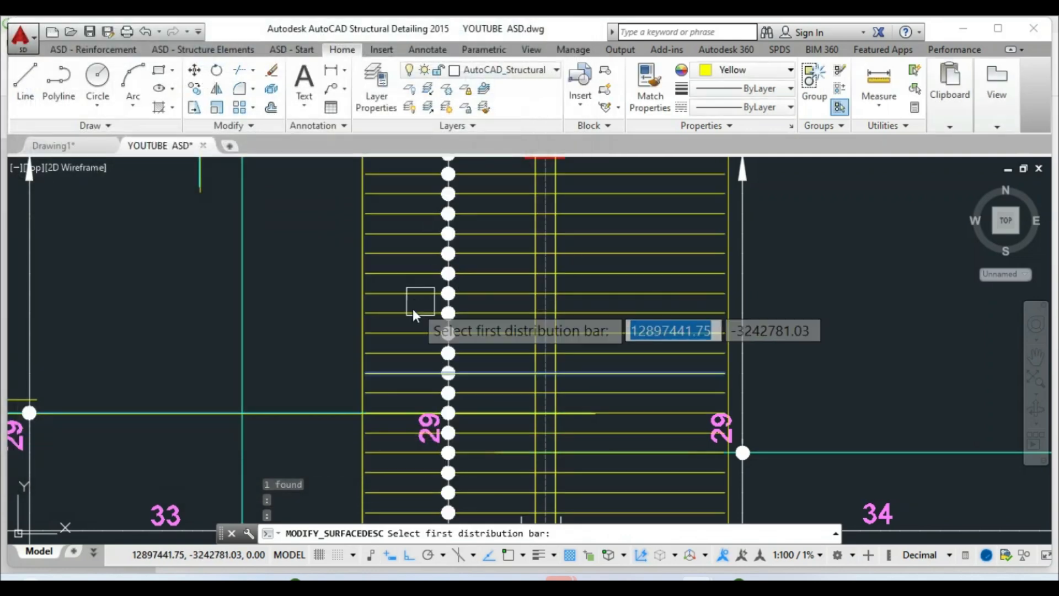
Crossing-select and delete the four long vertical yellow lines
scroll(419, 301, down, 5)
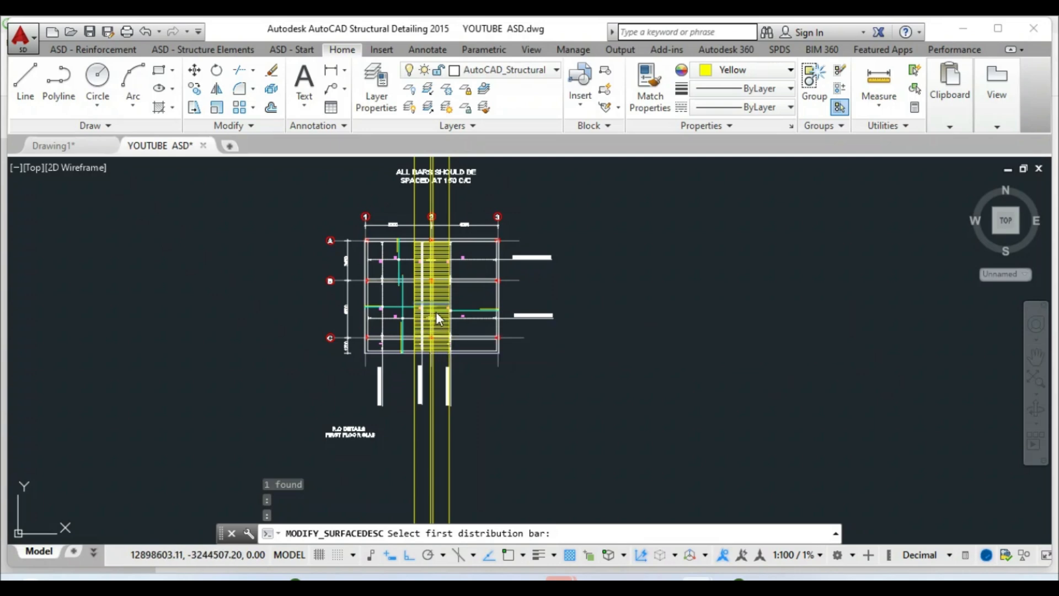
key(Escape)
key(Escape)
scroll(414, 448, up, 4)
click(563, 436)
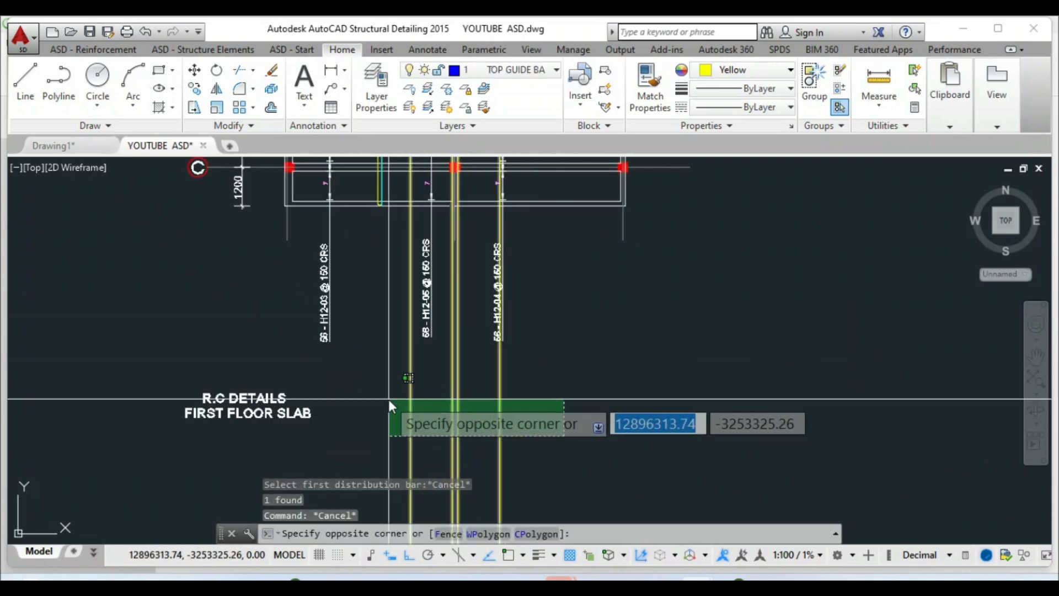
click(388, 398)
scroll(442, 444, down, 4)
key(Delete)
scroll(448, 292, up, 3)
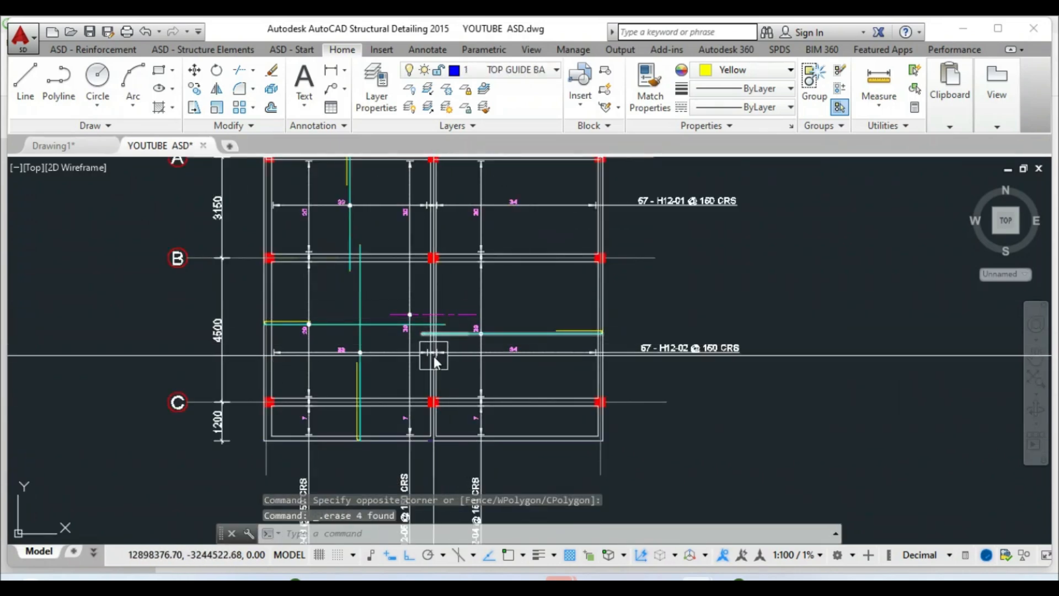
scroll(434, 356, down, 2)
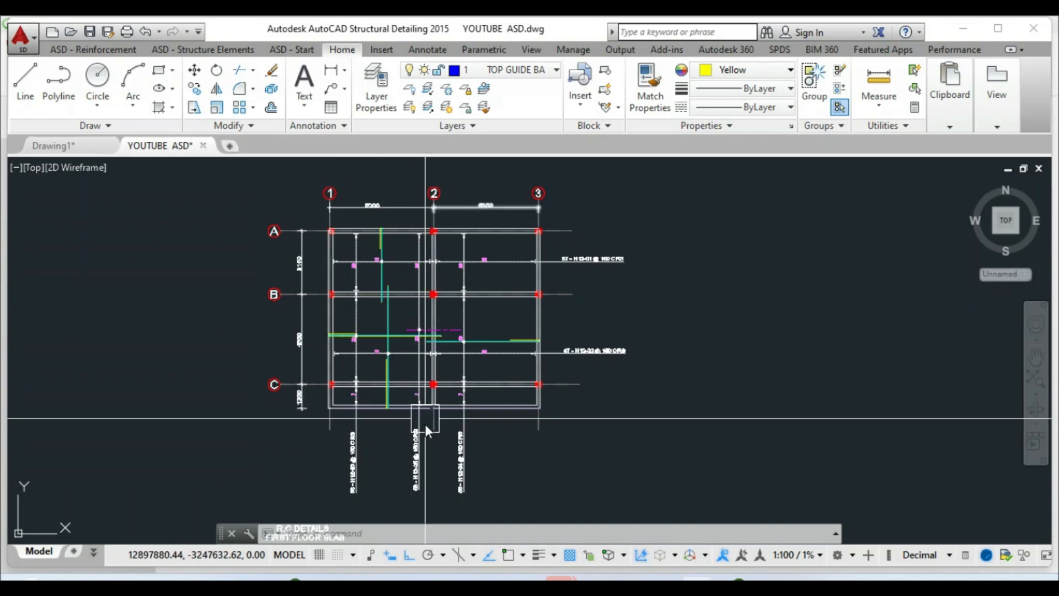
scroll(411, 331, up, 2)
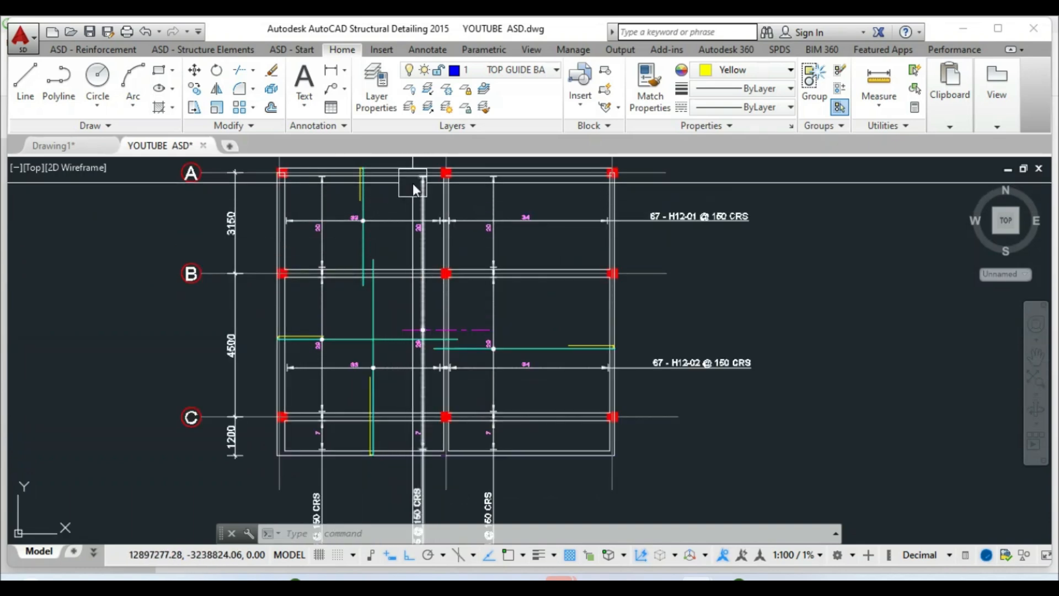
scroll(412, 185, up, 3)
scroll(429, 184, down, 5)
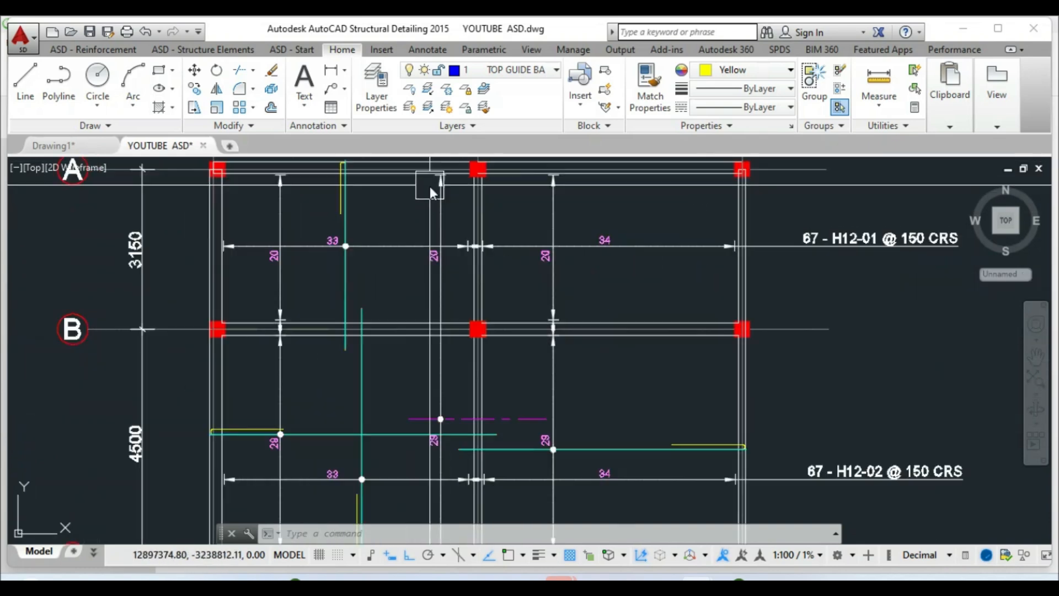
scroll(422, 367, up, 3)
scroll(422, 361, down, 2)
scroll(425, 361, up, 3)
scroll(424, 355, down, 3)
scroll(442, 370, down, 2)
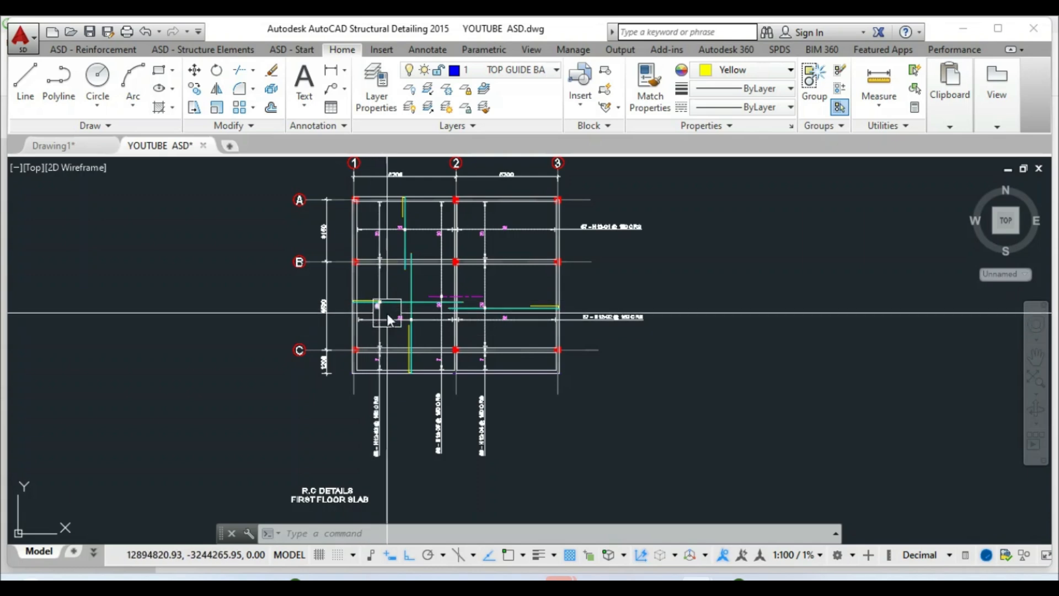
scroll(444, 241, up, 2)
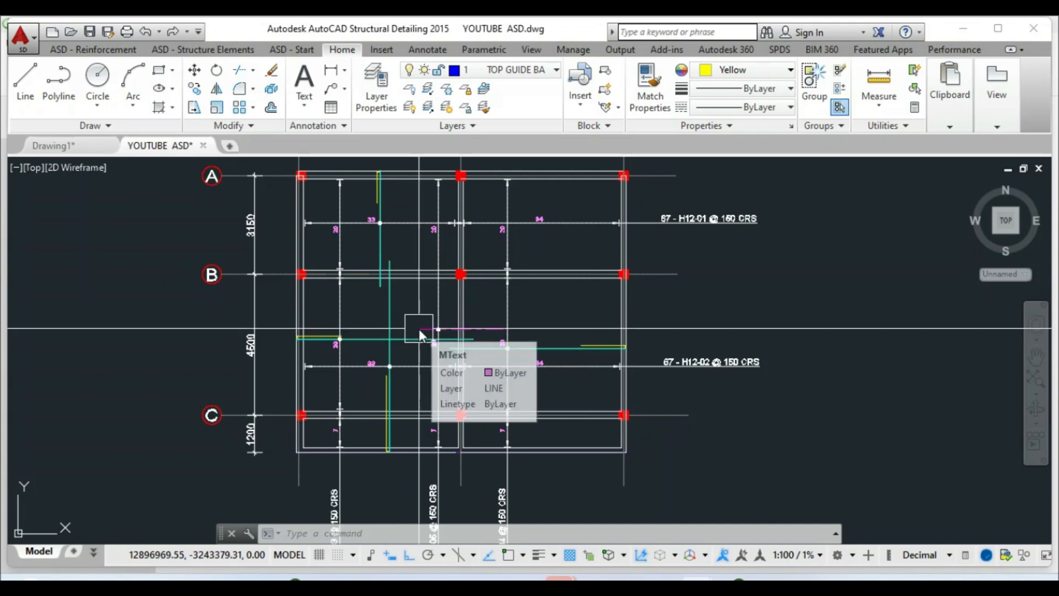
Draw two horizontal construction lines (XL) along the top and bottom edges of the grid-B column
text(XL)
key(Return)
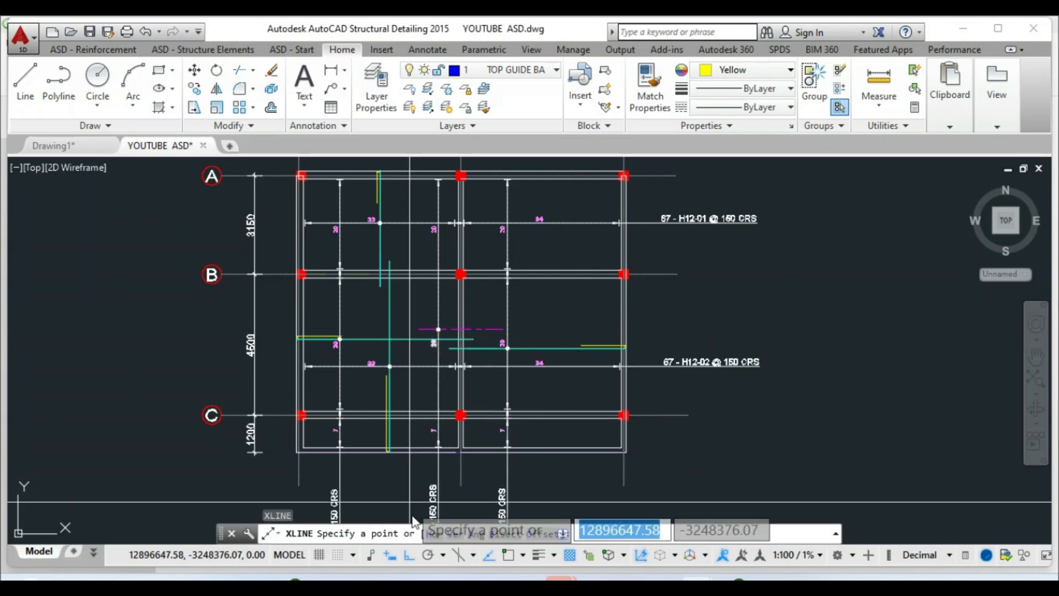
click(434, 533)
scroll(436, 258, up, 5)
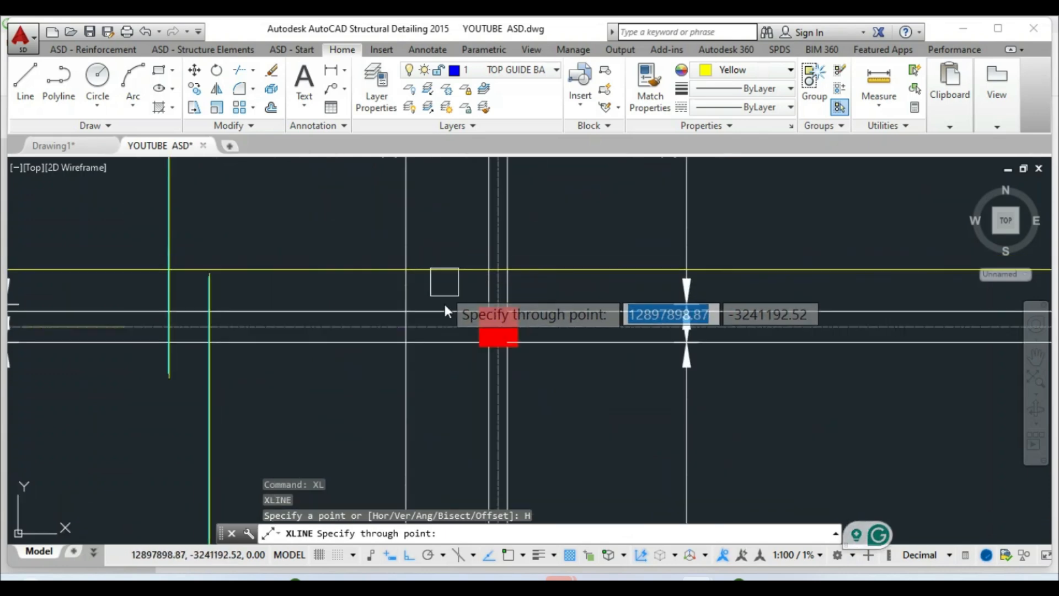
scroll(469, 311, up, 4)
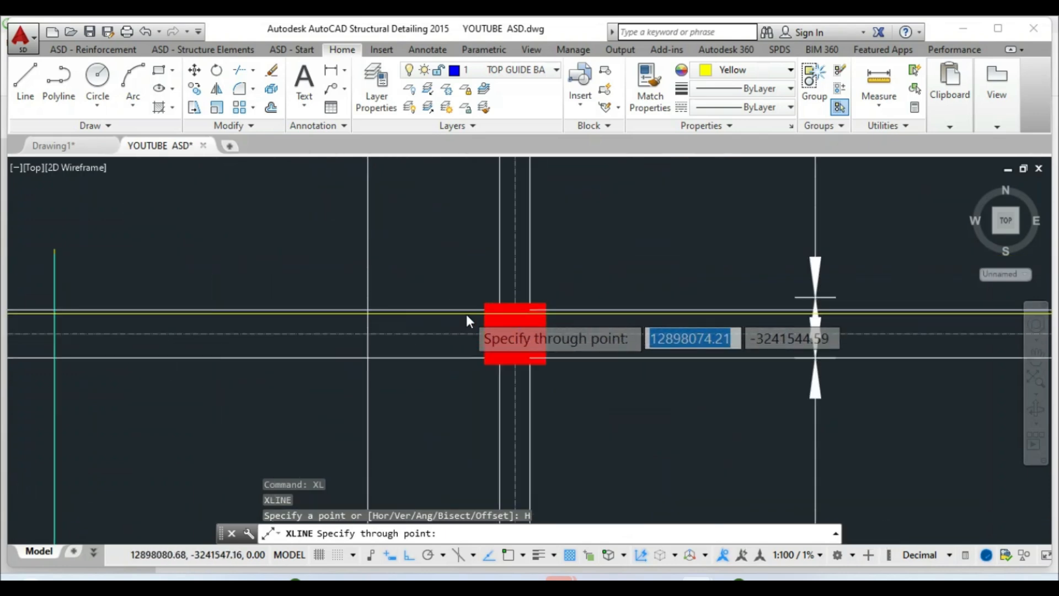
click(306, 306)
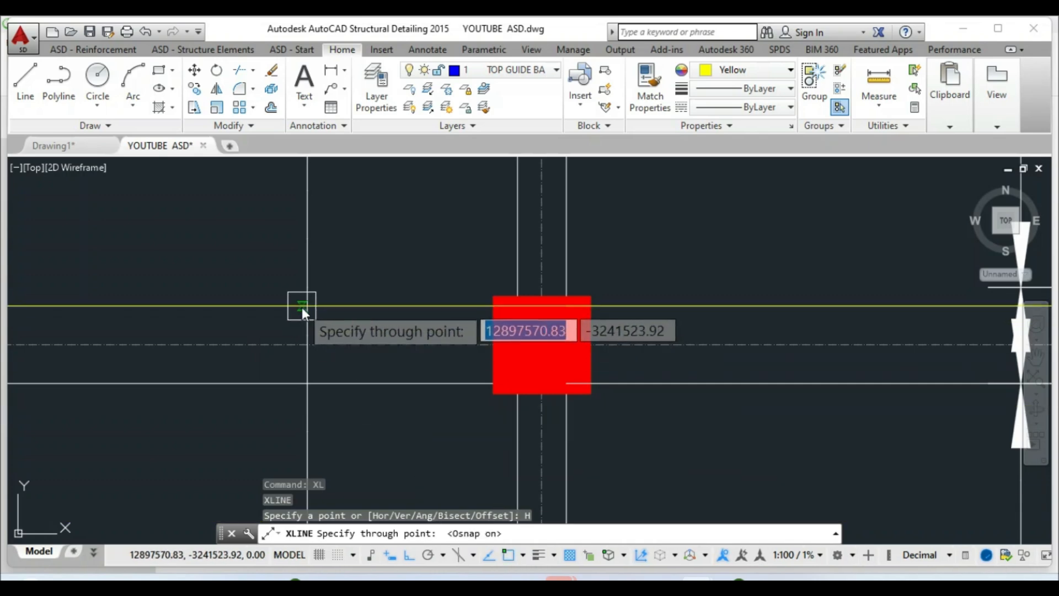
click(306, 306)
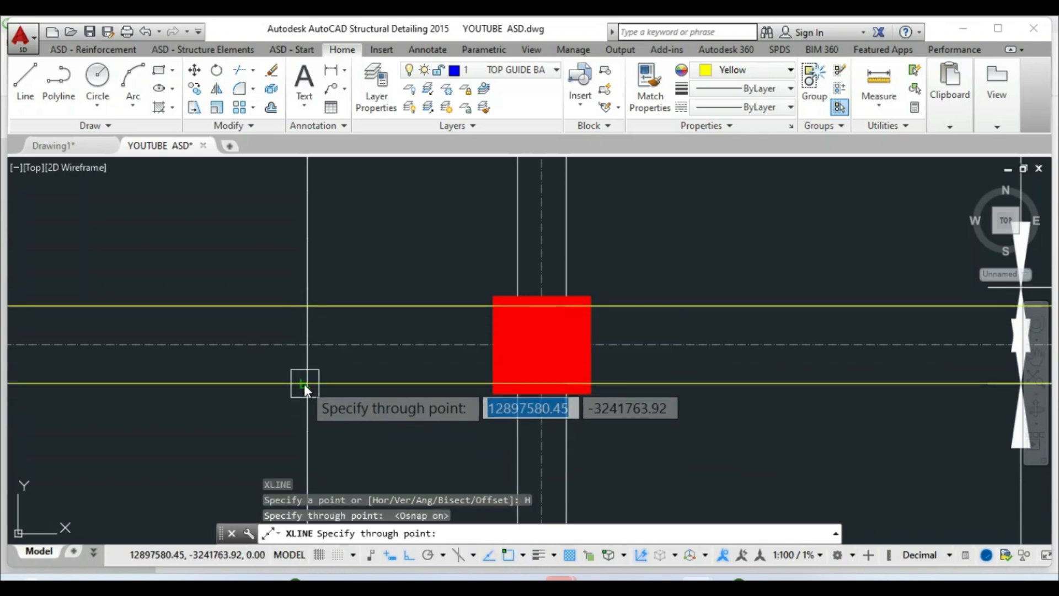
scroll(484, 336, down, 8)
key(Escape)
scroll(321, 313, up, 3)
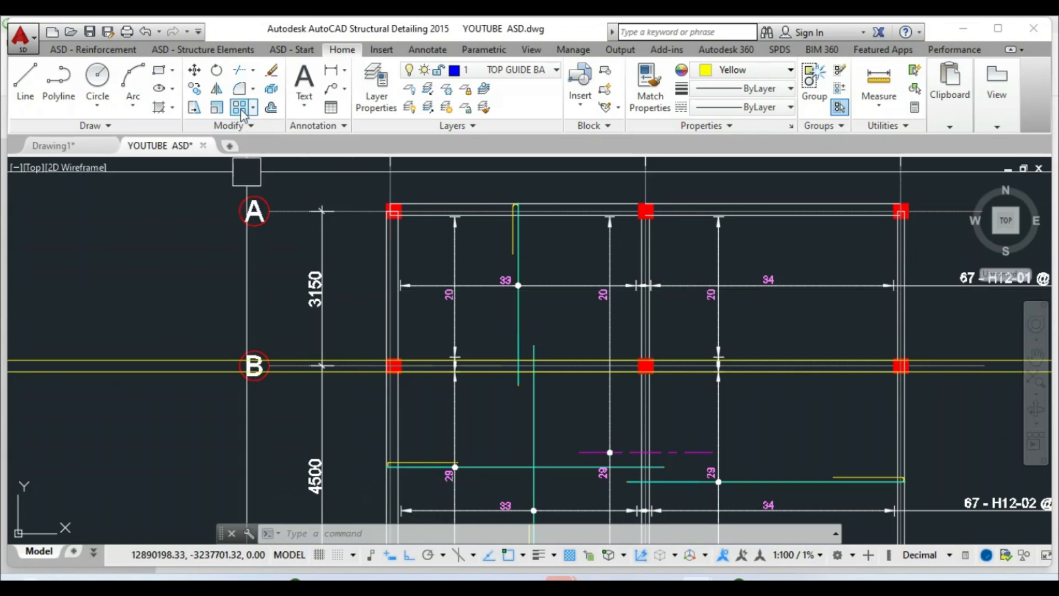
click(271, 108)
Offset grid line B upward by 800 to add a construction line
text(800)
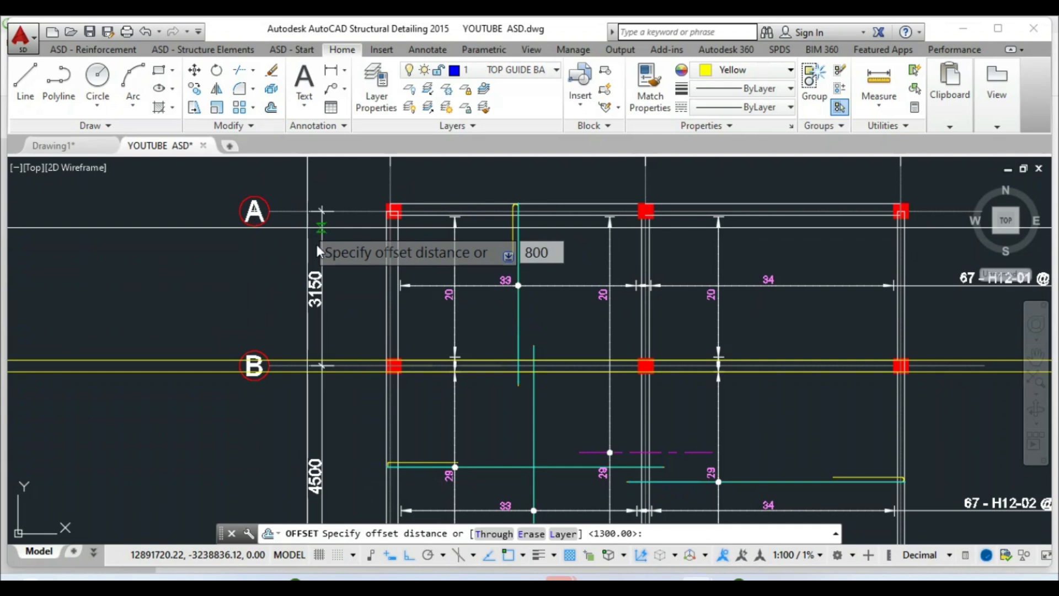
key(Return)
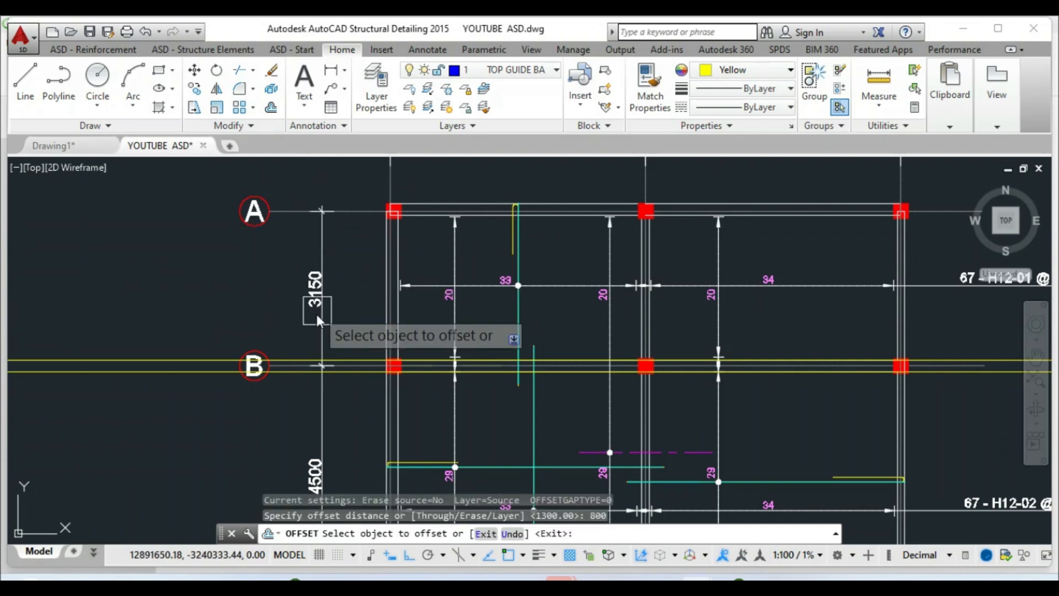
click(204, 359)
click(216, 294)
scroll(353, 314, down, 2)
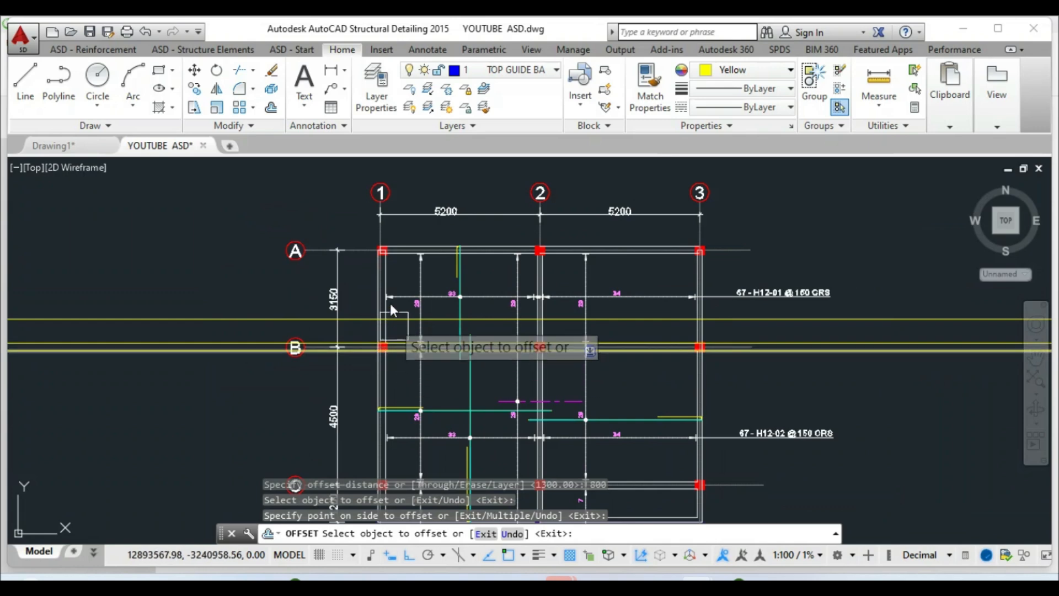
scroll(389, 309, down, 2)
scroll(339, 359, up, 2)
key(Escape)
scroll(340, 359, up, 2)
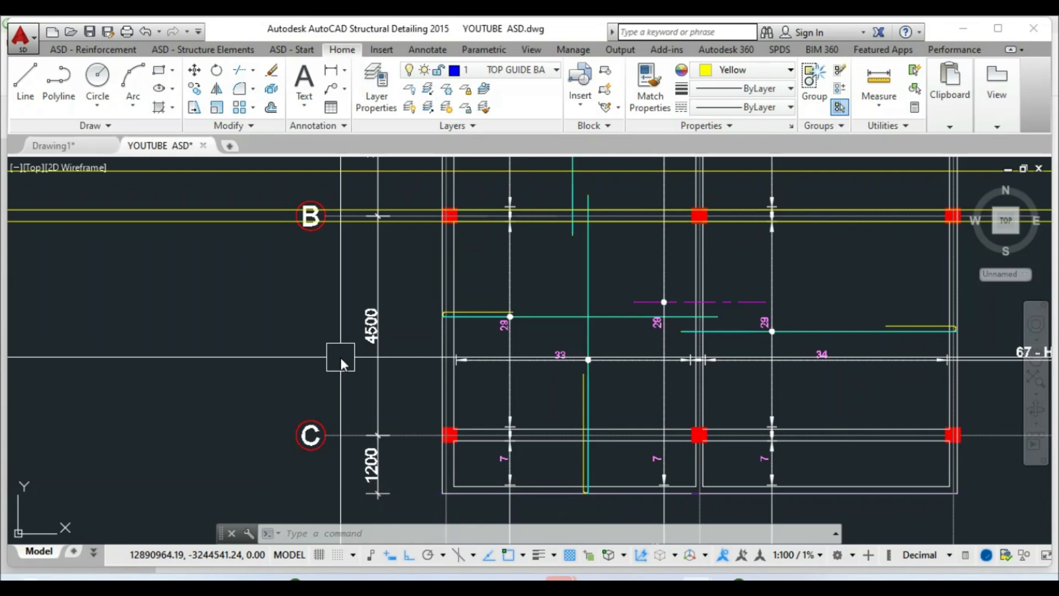
Offset the yellow construction line downward by 1125
click(270, 108)
text(1125)
key(Return)
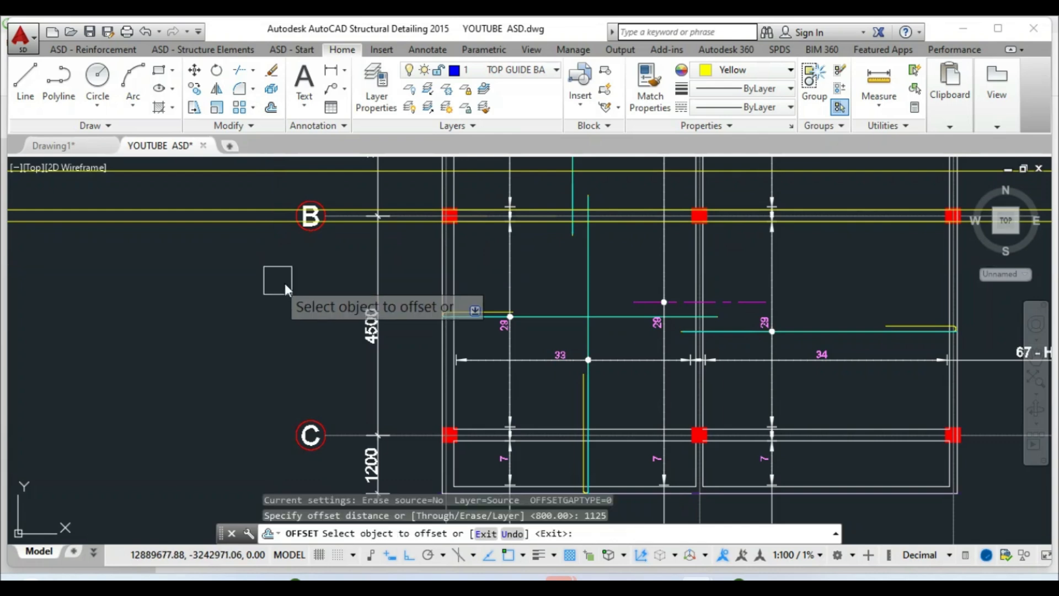
click(253, 230)
click(239, 323)
scroll(379, 362, down, 4)
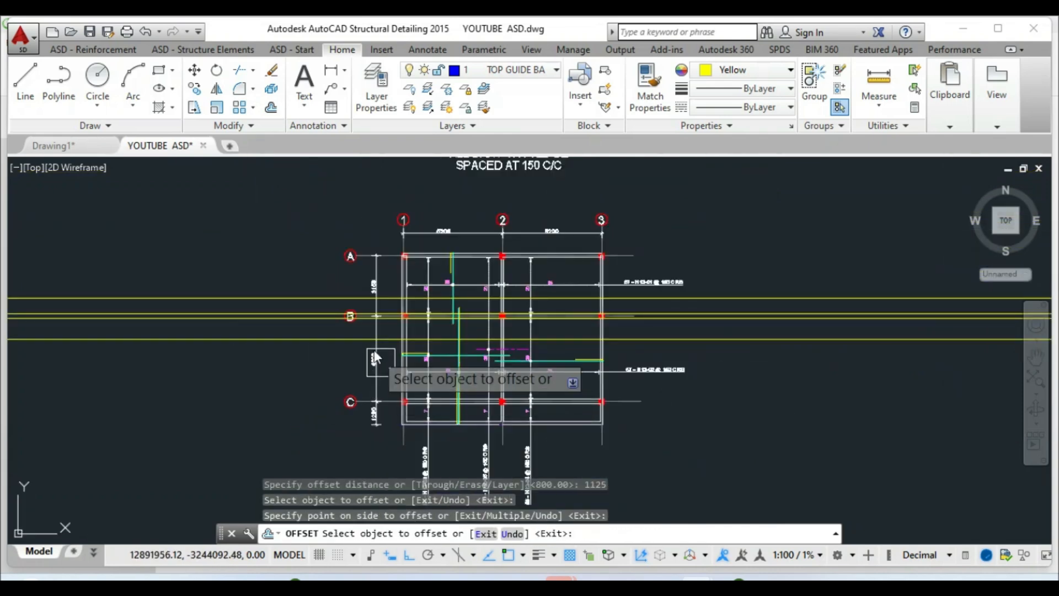
key(Escape)
scroll(473, 331, up, 2)
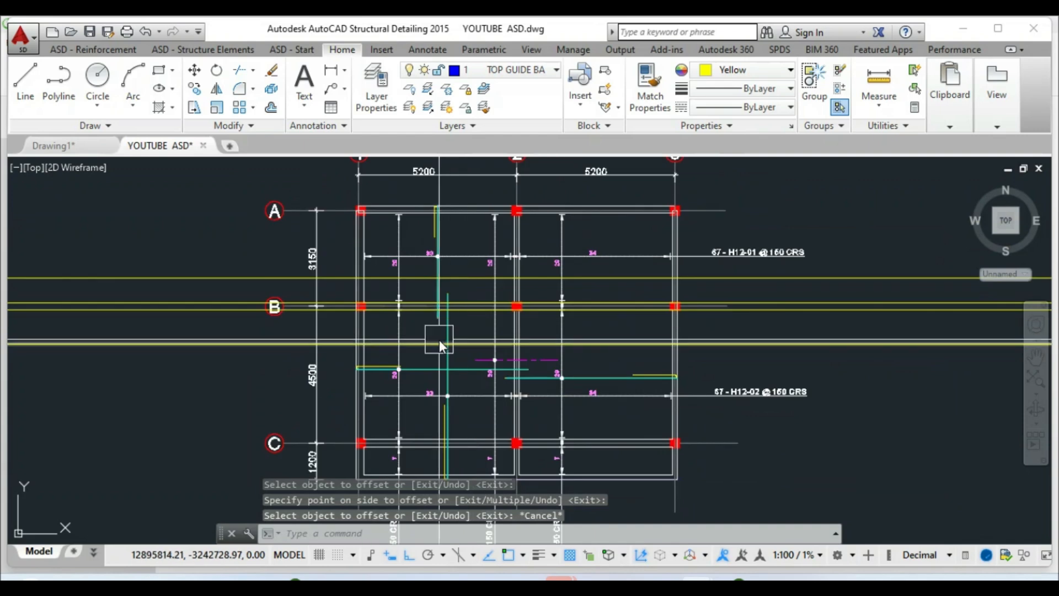
click(102, 50)
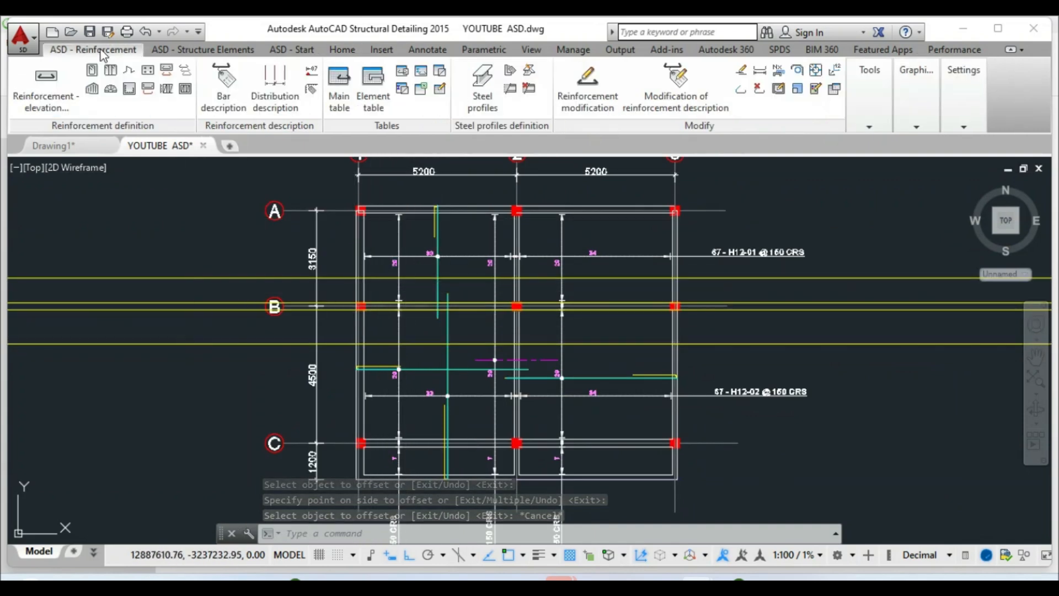
Outline a surface bar region from the slab's left edge to the right support
click(92, 89)
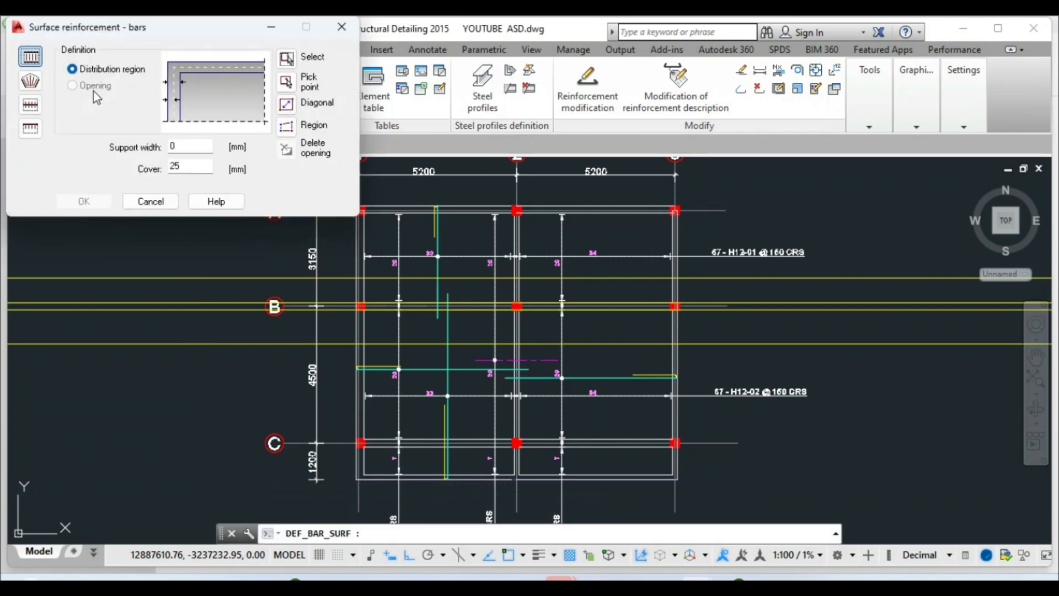
click(289, 106)
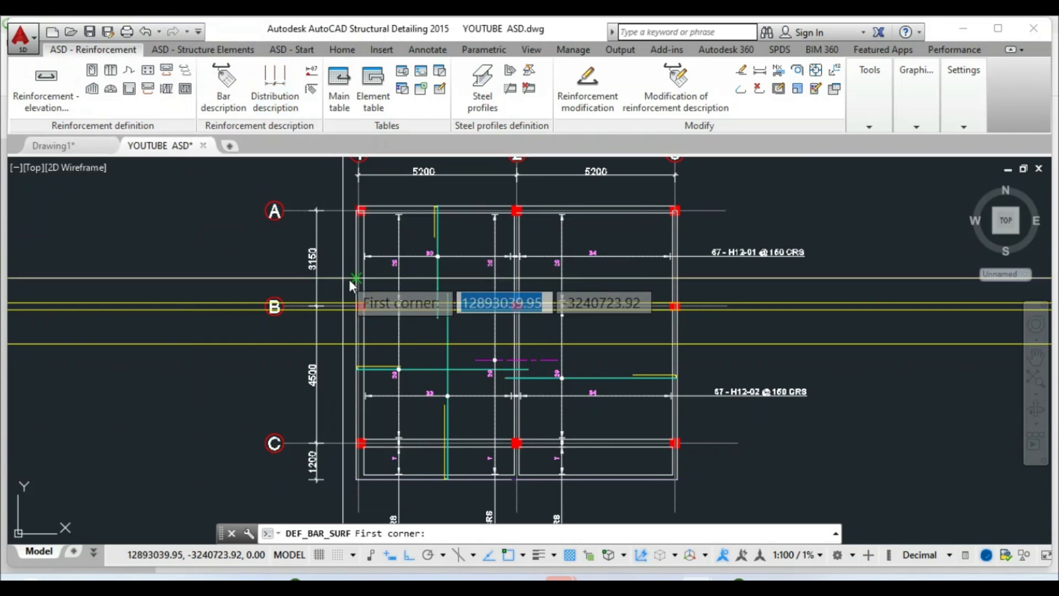
scroll(369, 290, up, 4)
click(356, 258)
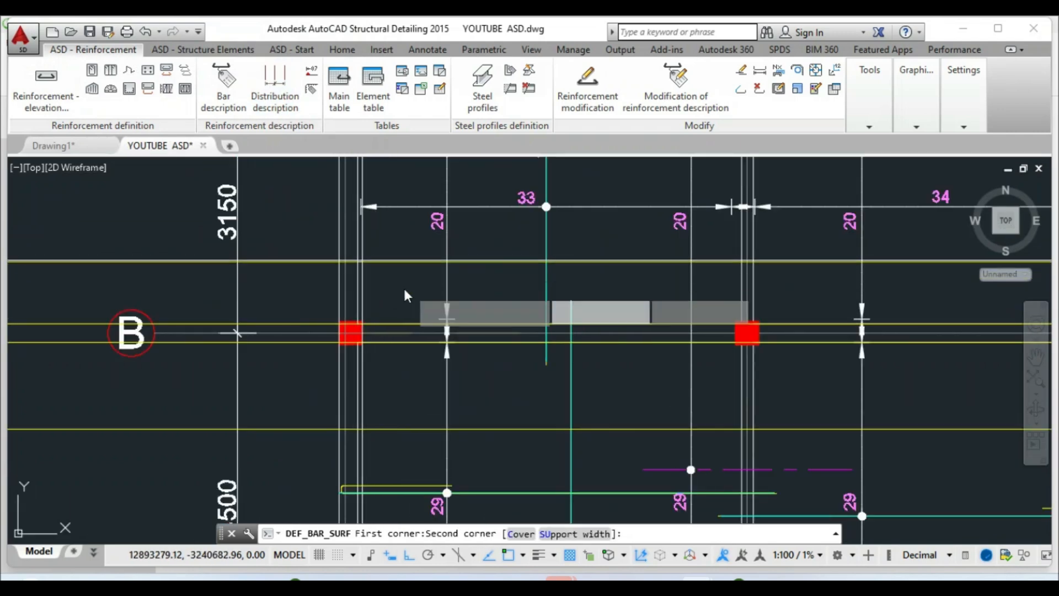
scroll(375, 282, down, 4)
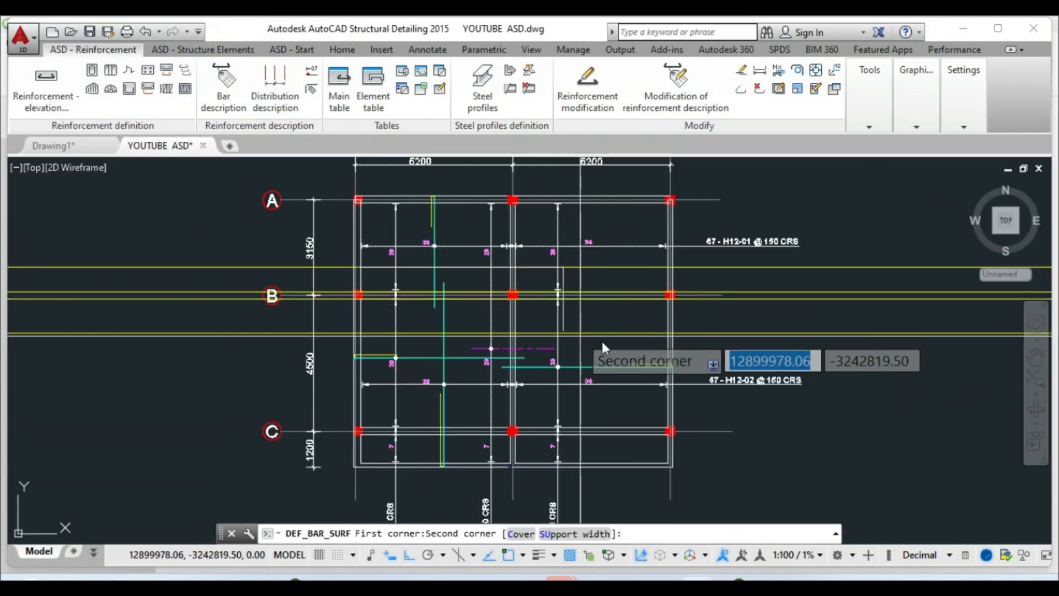
scroll(661, 334, up, 4)
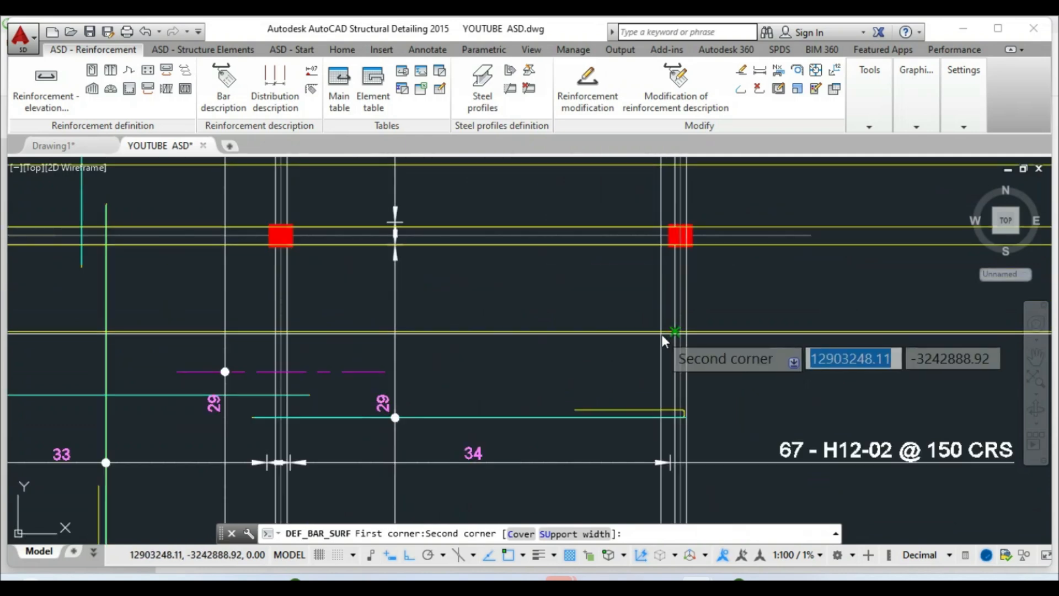
click(667, 332)
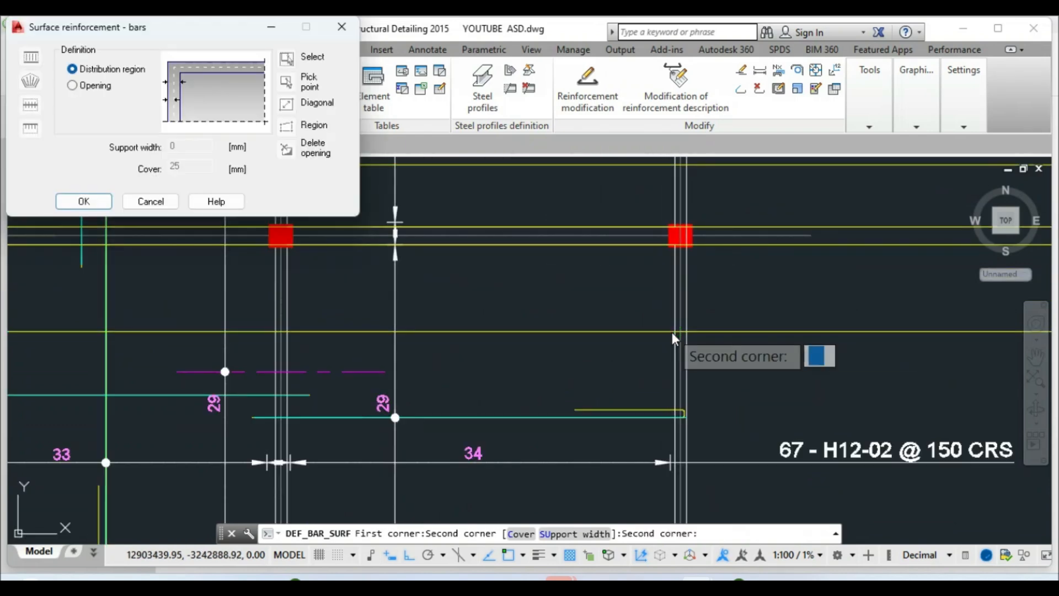
click(84, 202)
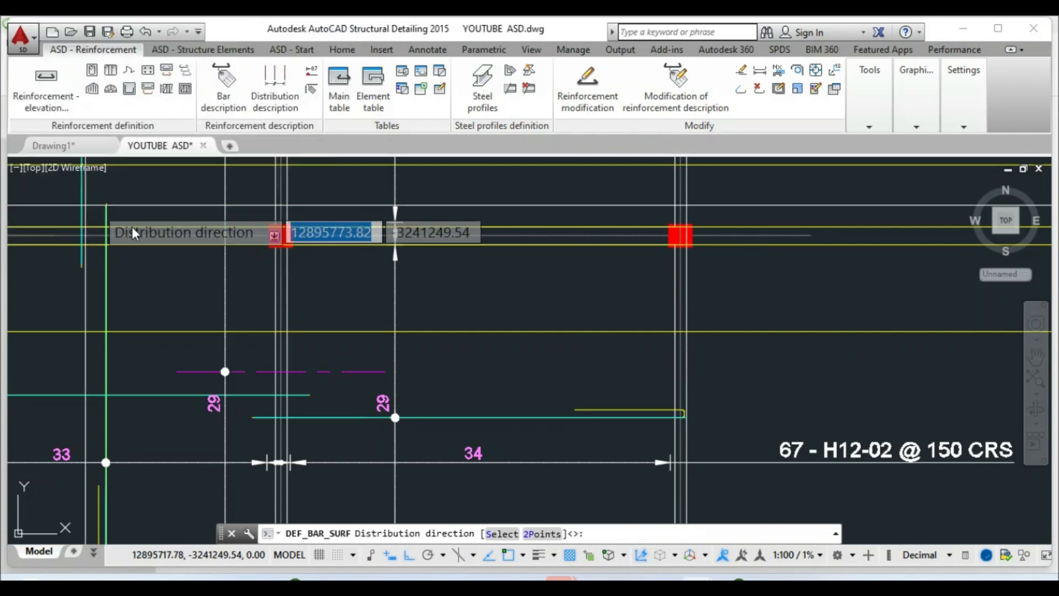
Define the R6 bar direction by two points along grid B and accept the default direction
click(539, 535)
scroll(523, 442, down, 5)
scroll(279, 375, up, 5)
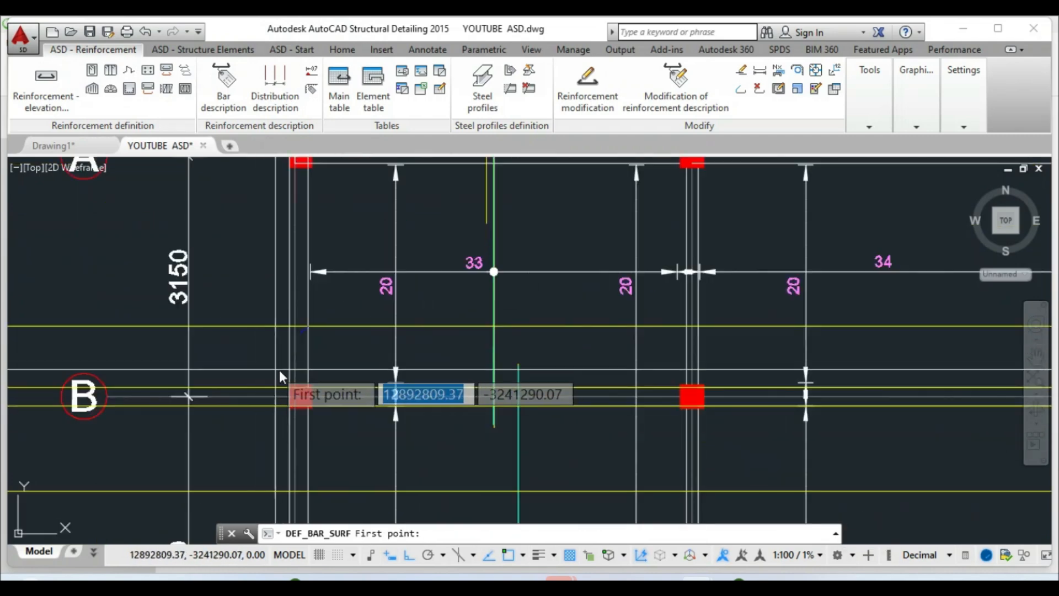
click(308, 326)
scroll(490, 349, down, 5)
scroll(399, 346, up, 4)
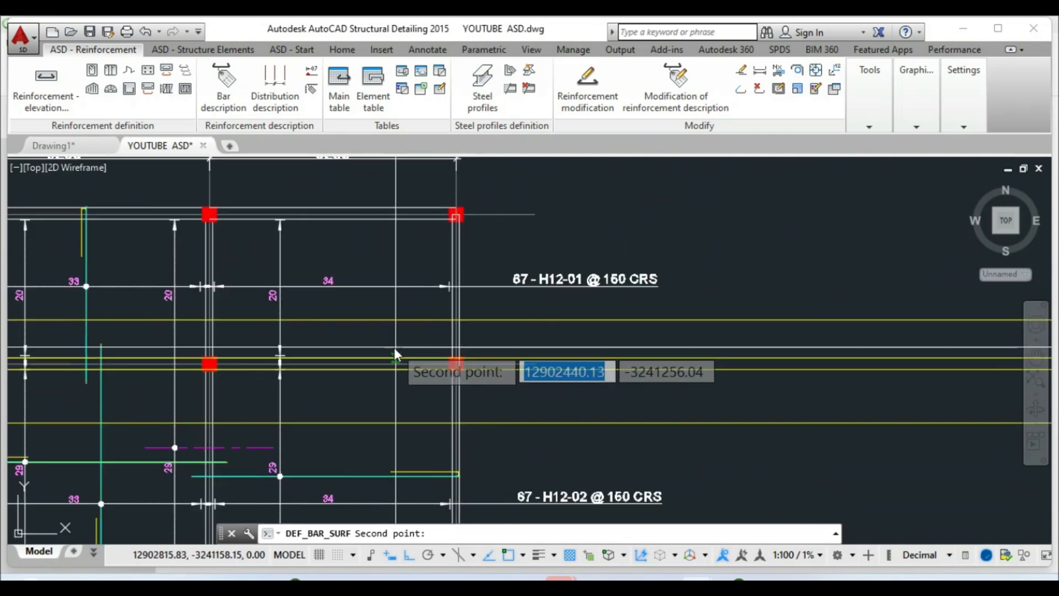
click(450, 319)
right_click(450, 318)
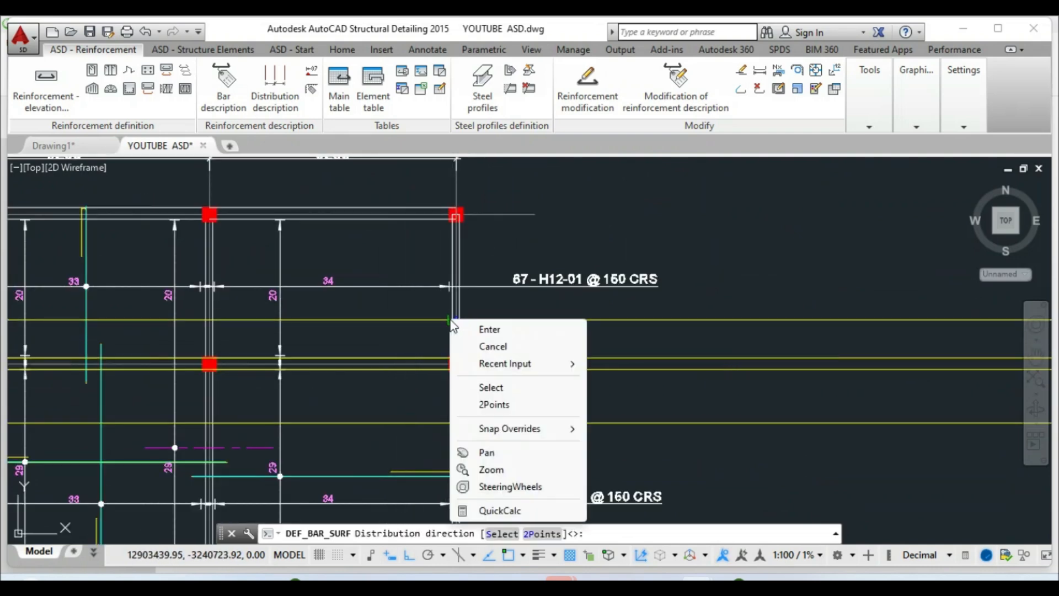
click(477, 329)
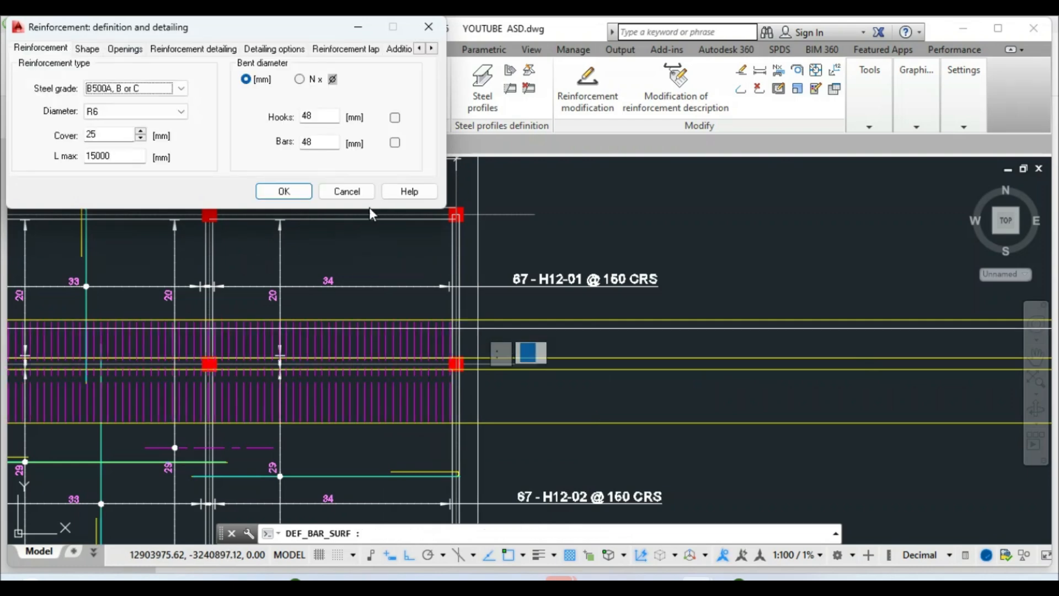
Accept the R6 bar detailing at 150 spacing and the default description settings
click(185, 52)
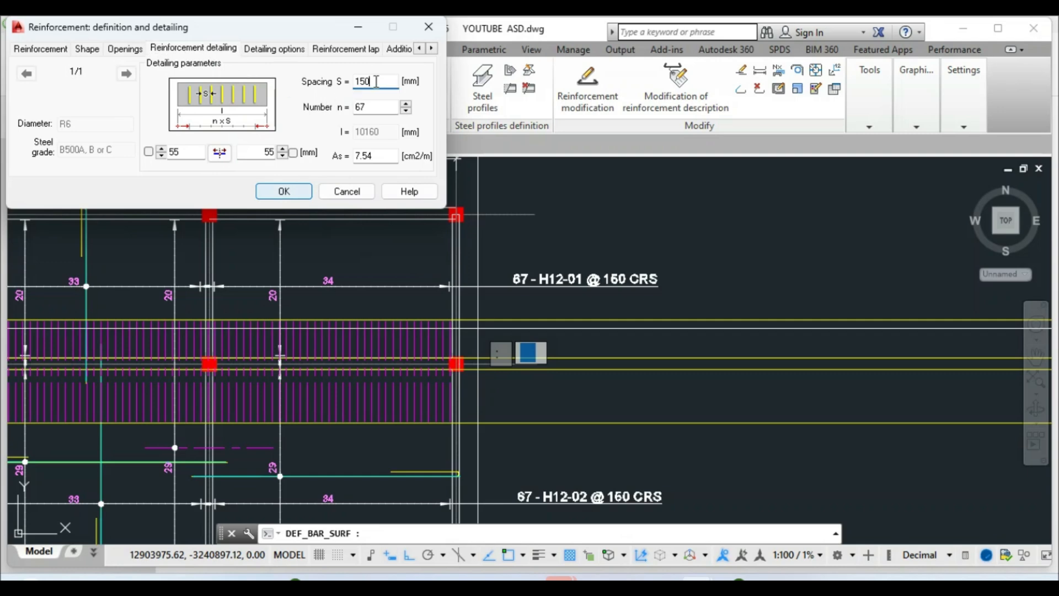
click(285, 191)
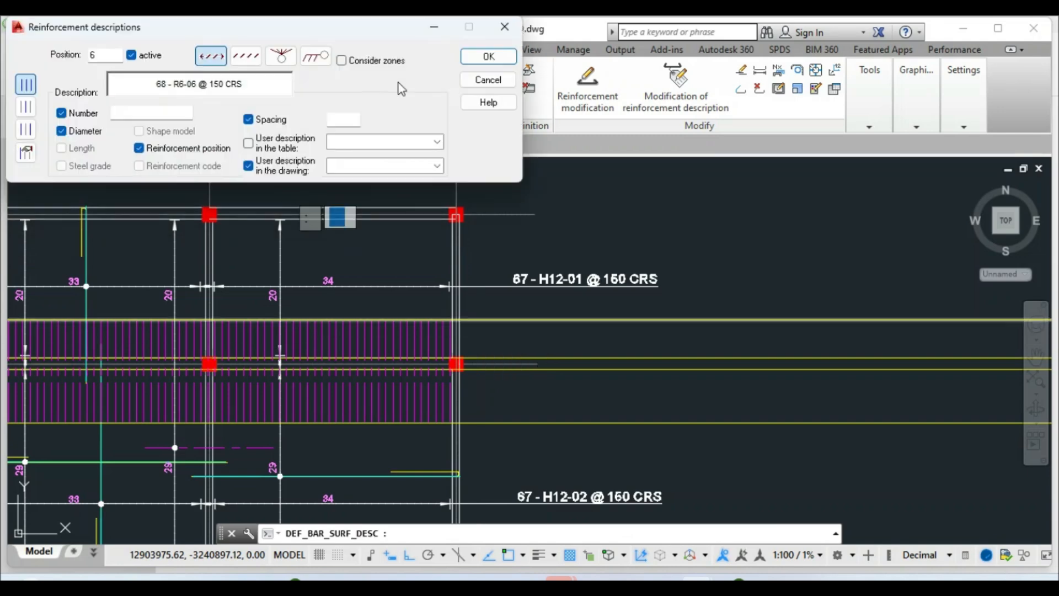
click(487, 56)
scroll(385, 221, down, 5)
scroll(277, 349, up, 6)
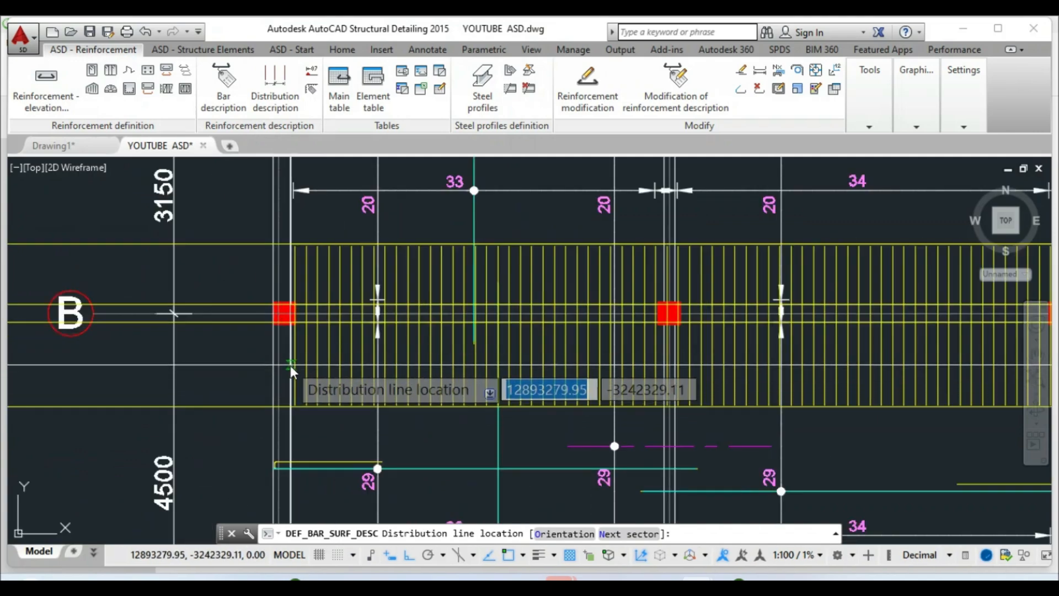
Place the distribution line below grid B and the label '68 - R6-06 @ 150 CRS'
click(290, 365)
scroll(299, 371, down, 4)
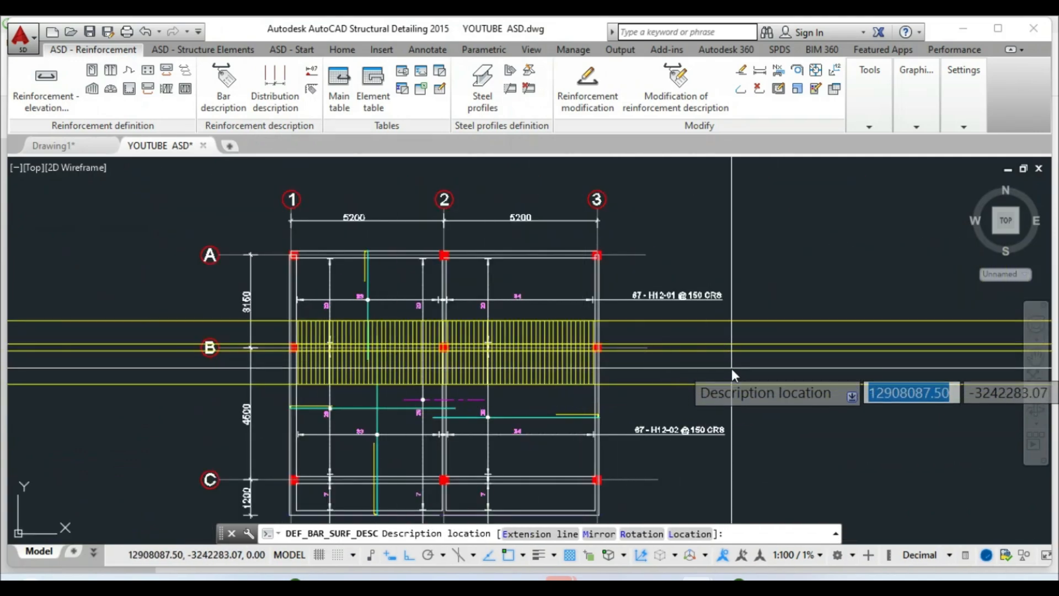
scroll(726, 368, up, 2)
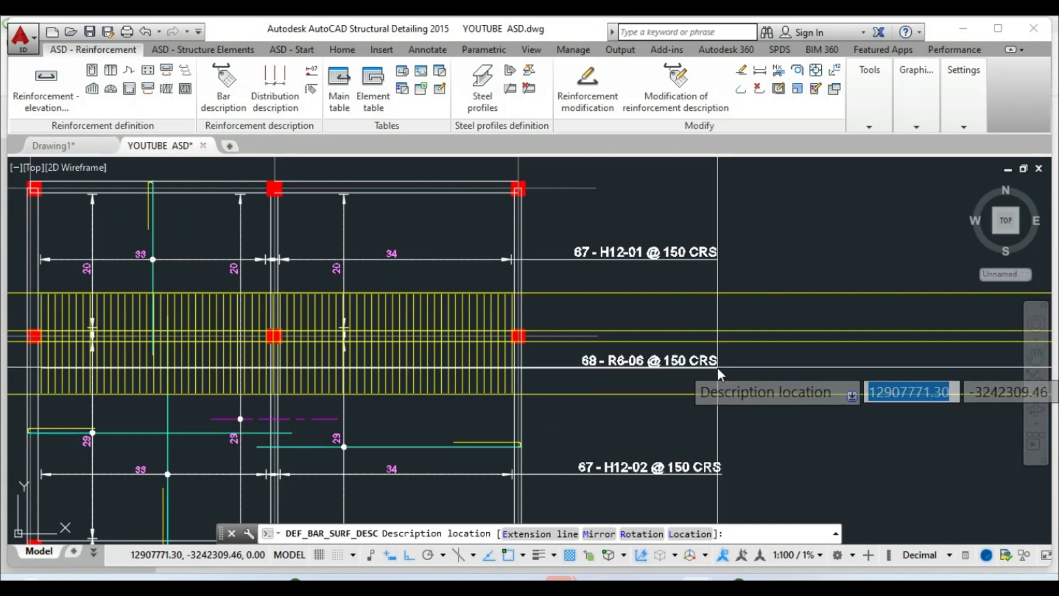
click(718, 367)
right_click(718, 367)
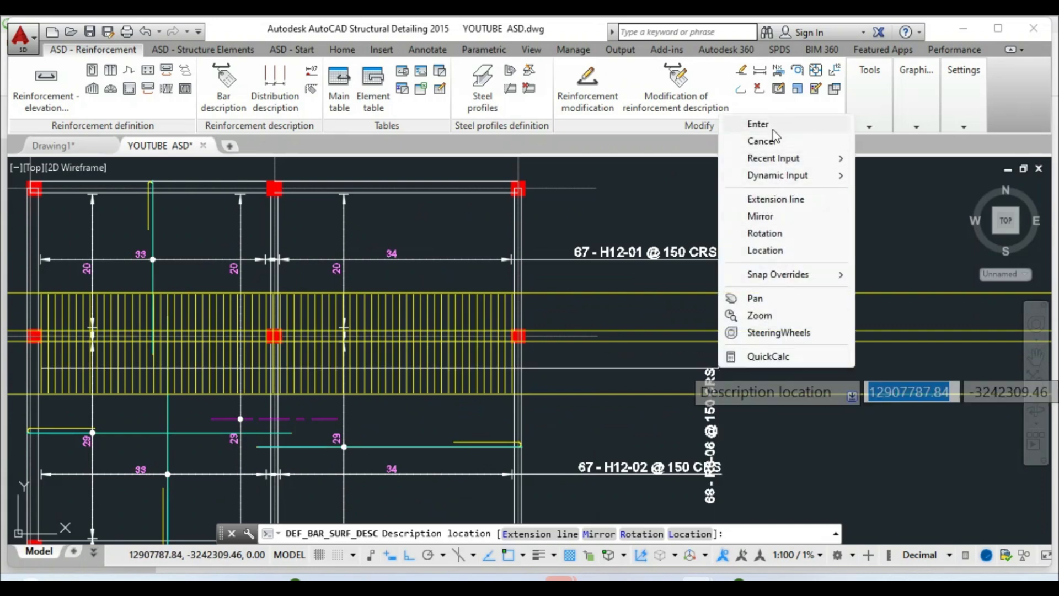
click(752, 121)
scroll(682, 360, down, 2)
scroll(445, 365, up, 4)
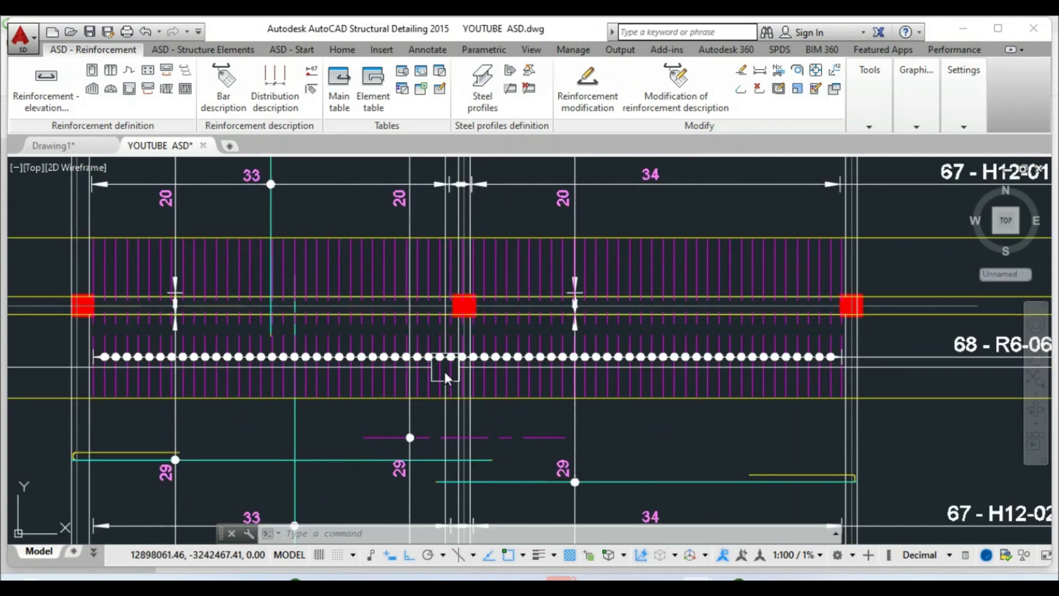
scroll(508, 385, down, 2)
scroll(352, 312, up, 2)
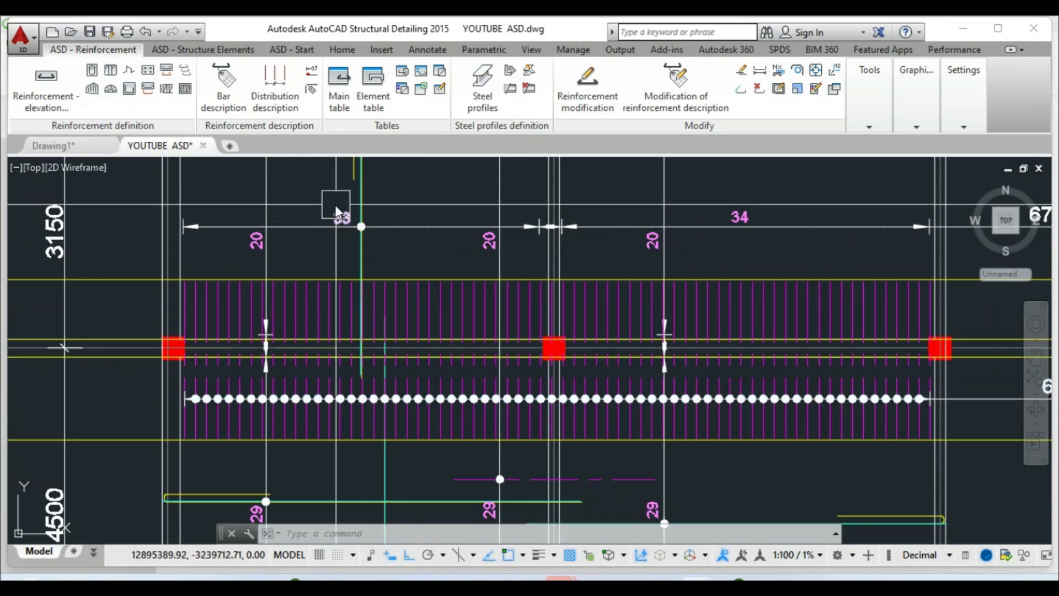
scroll(554, 359, up, 6)
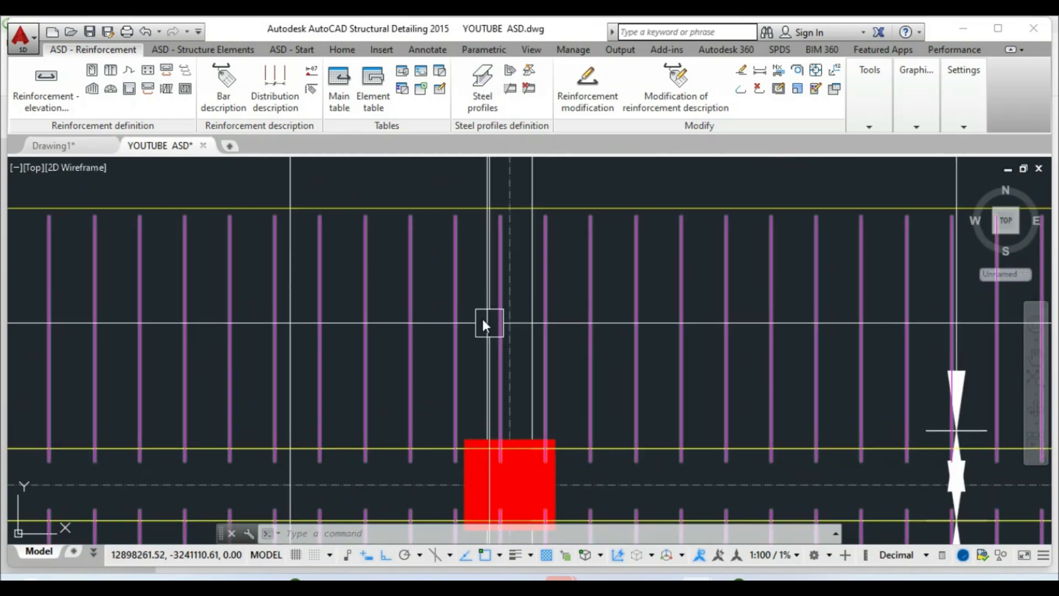
scroll(482, 319, down, 2)
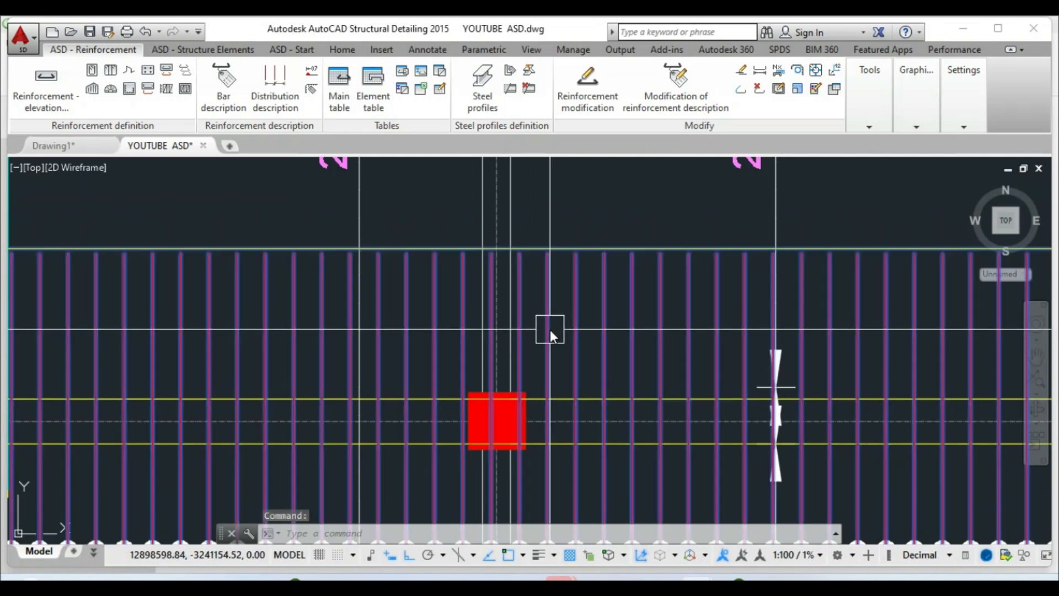
right_click(550, 330)
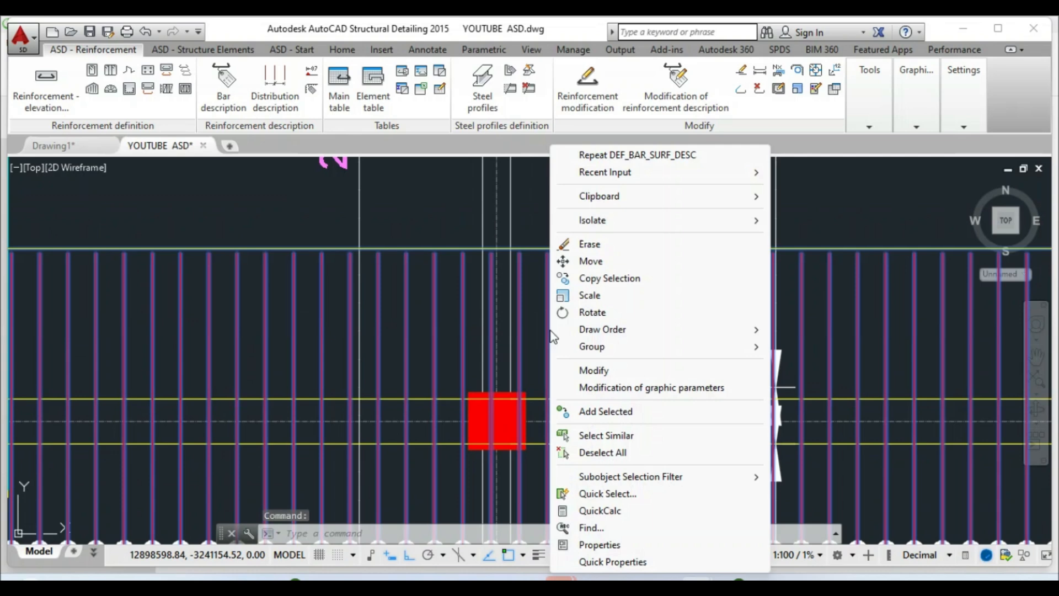
click(579, 366)
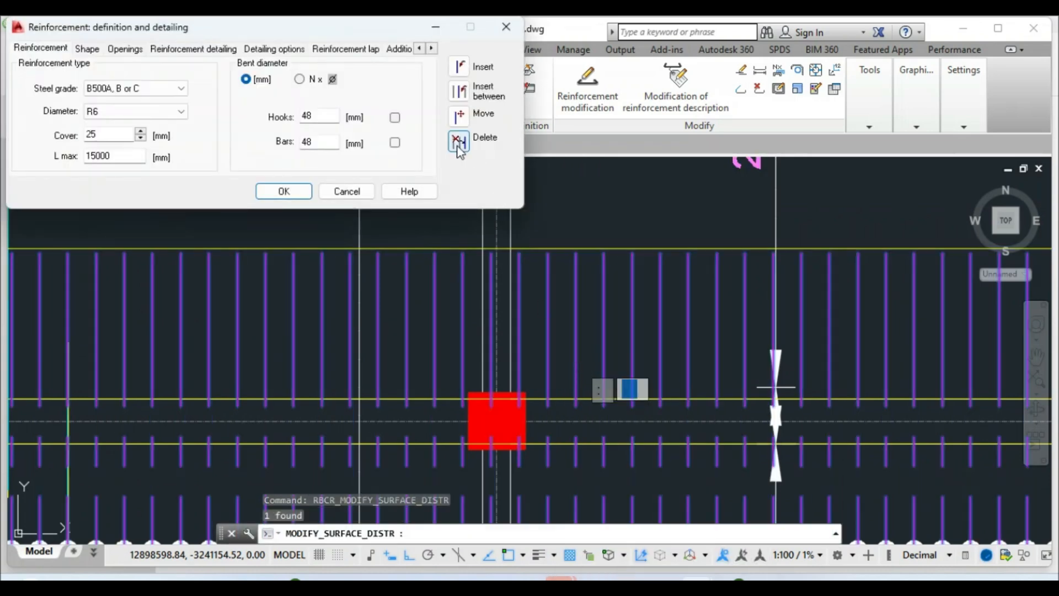
click(458, 143)
scroll(477, 259, up, 5)
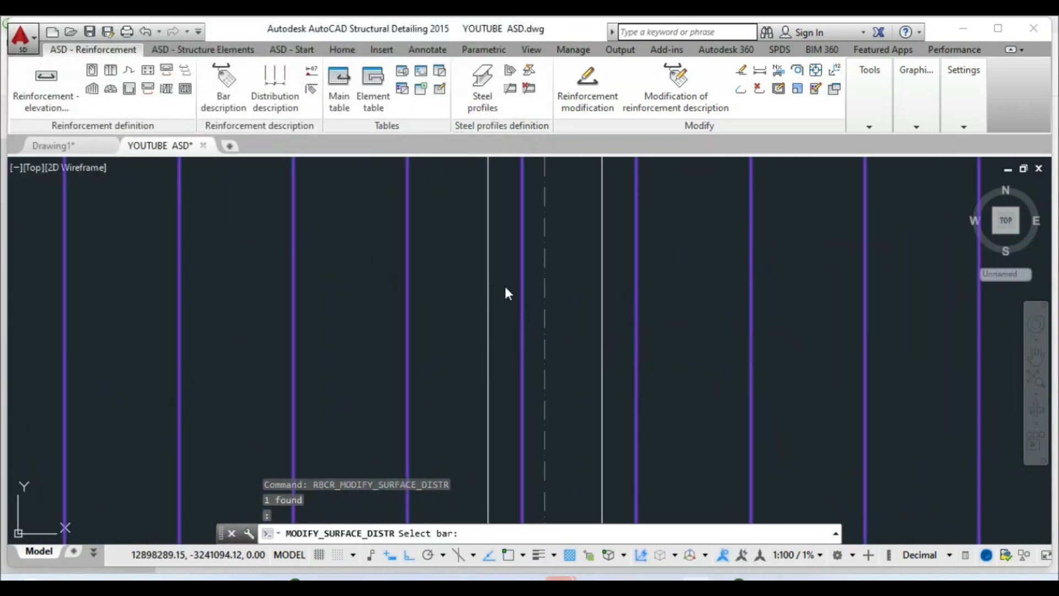
scroll(504, 291, down, 5)
key(Escape)
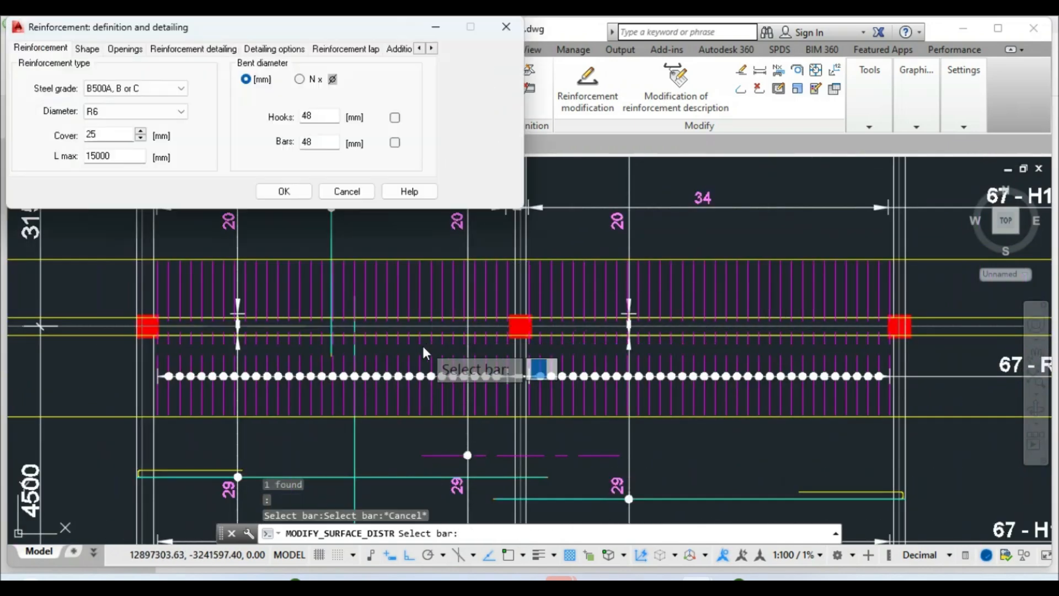
key(Escape)
scroll(450, 339, down, 5)
scroll(406, 286, up, 4)
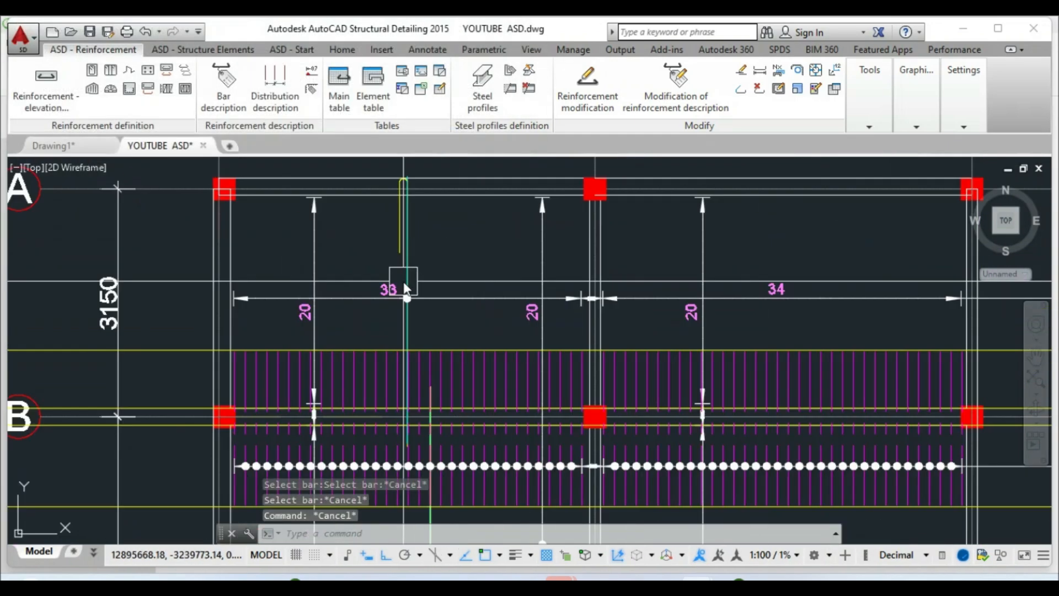
scroll(418, 310, down, 2)
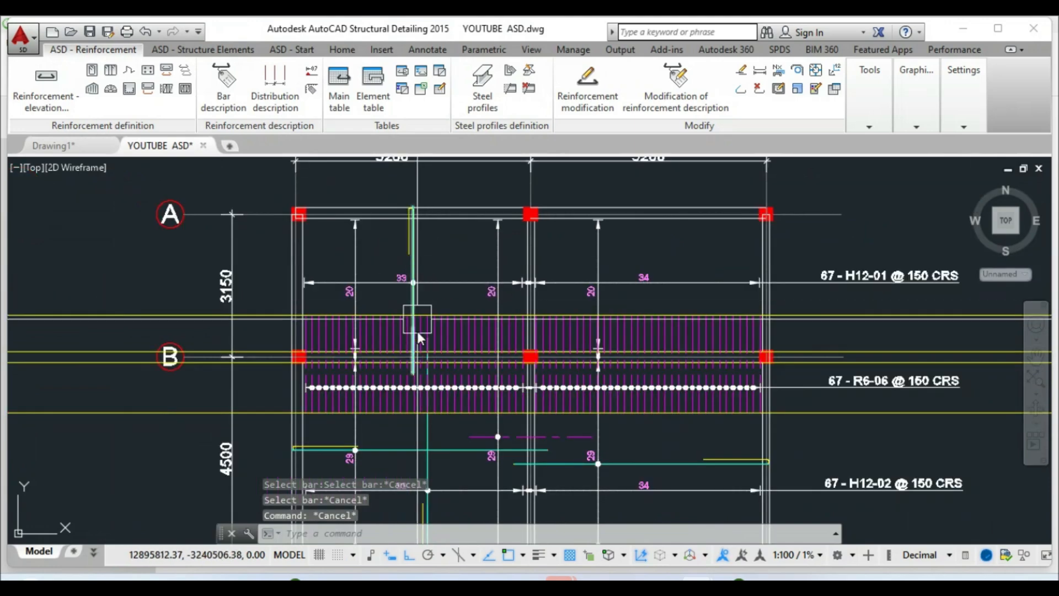
scroll(559, 396, up, 8)
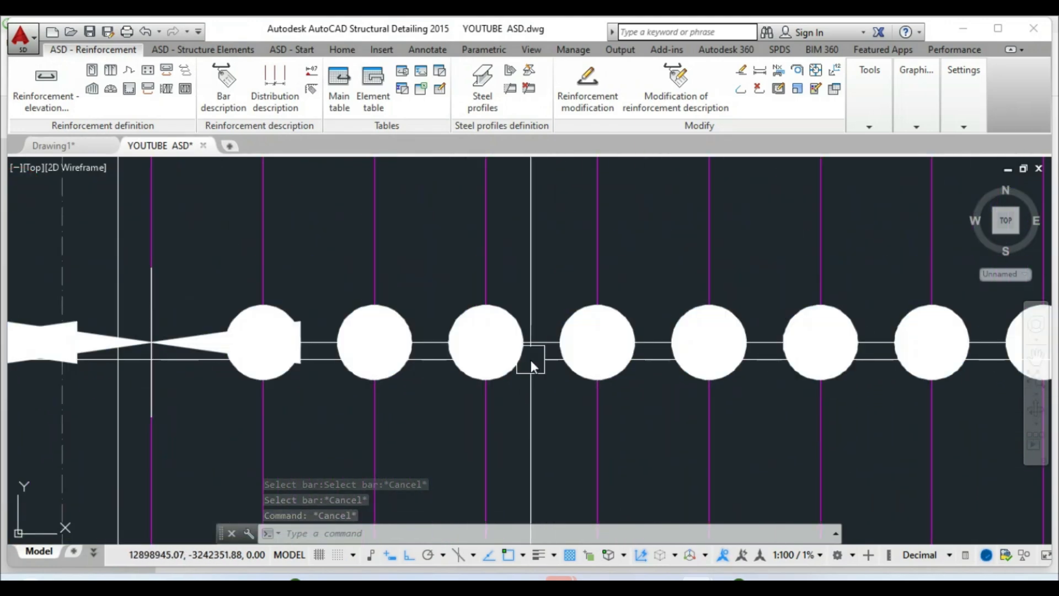
click(536, 350)
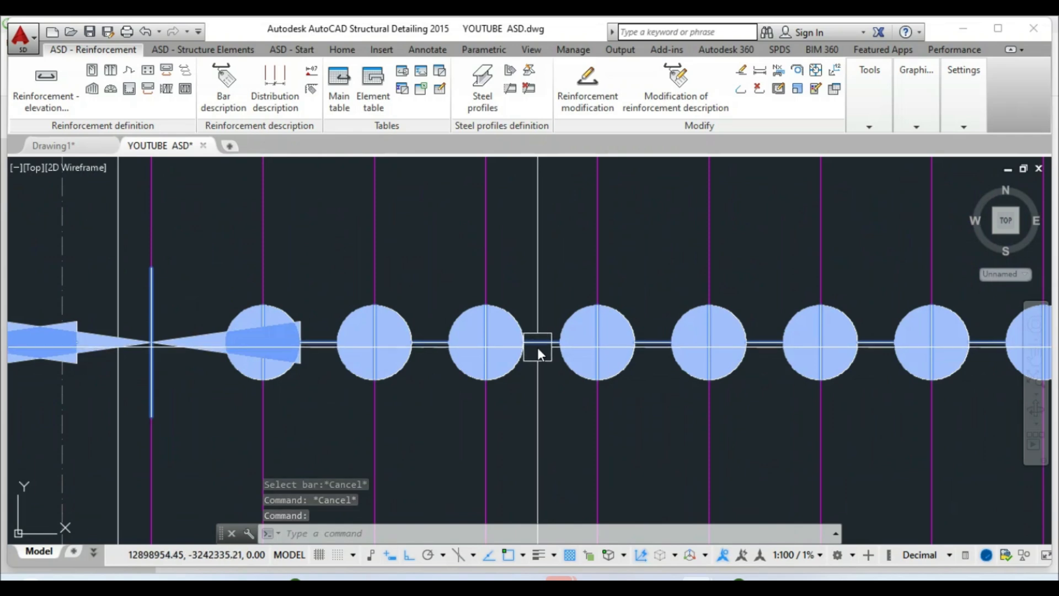
Change the grid-B R6 distribution description to show spacing groups 32x150, 300 and 33x150
right_click(538, 352)
click(570, 370)
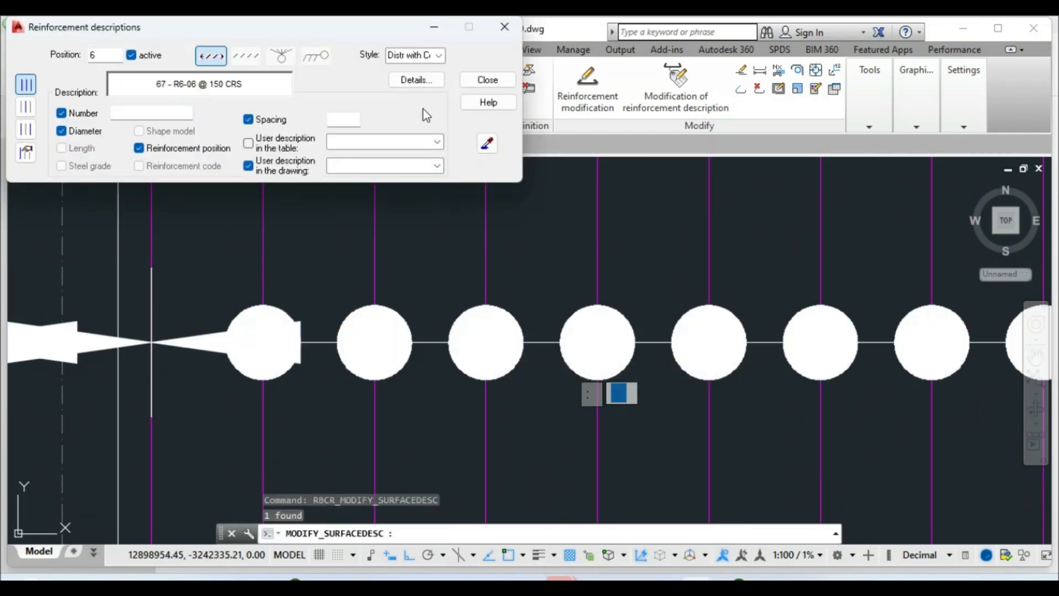
click(421, 83)
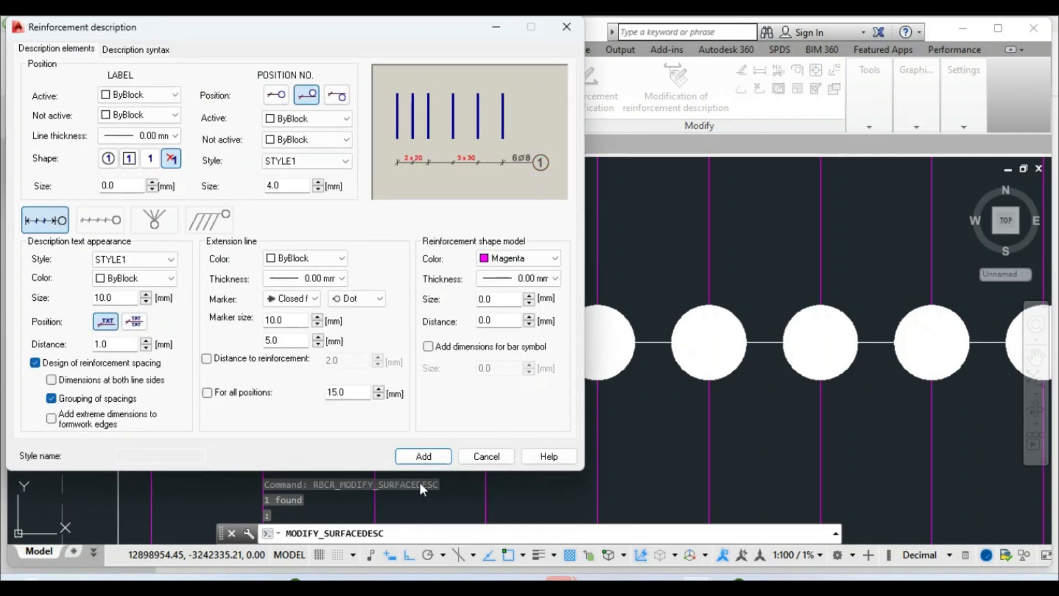
click(423, 456)
key(Escape)
scroll(521, 393, down, 5)
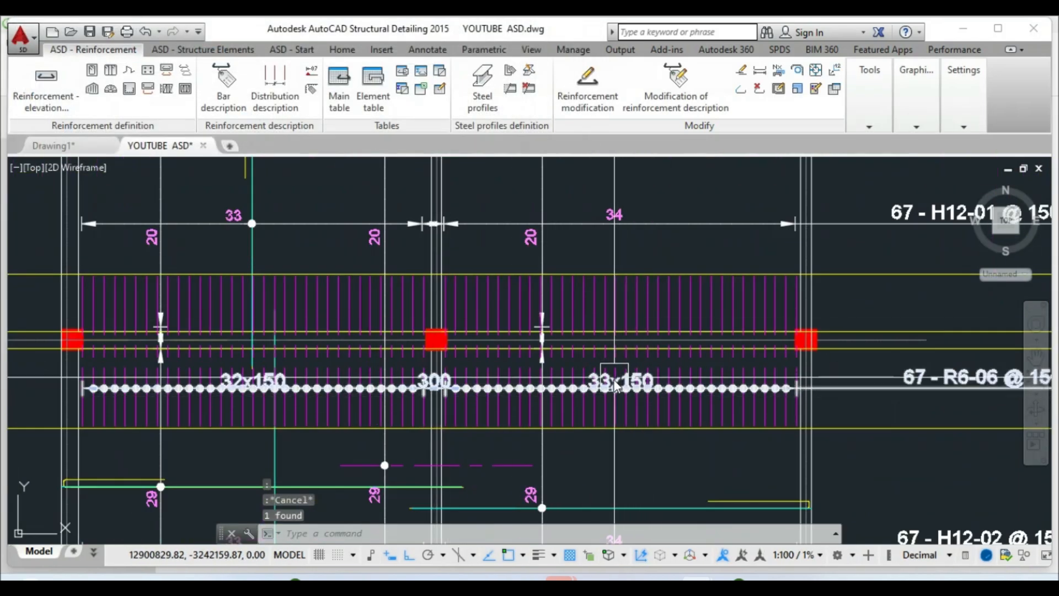
scroll(611, 400, up, 2)
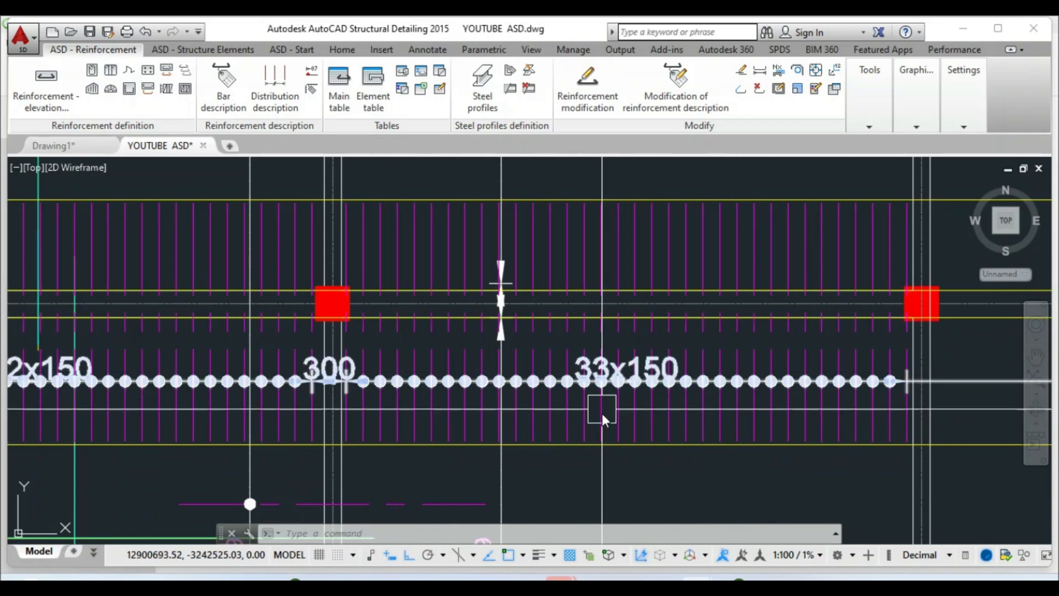
scroll(574, 426, down, 2)
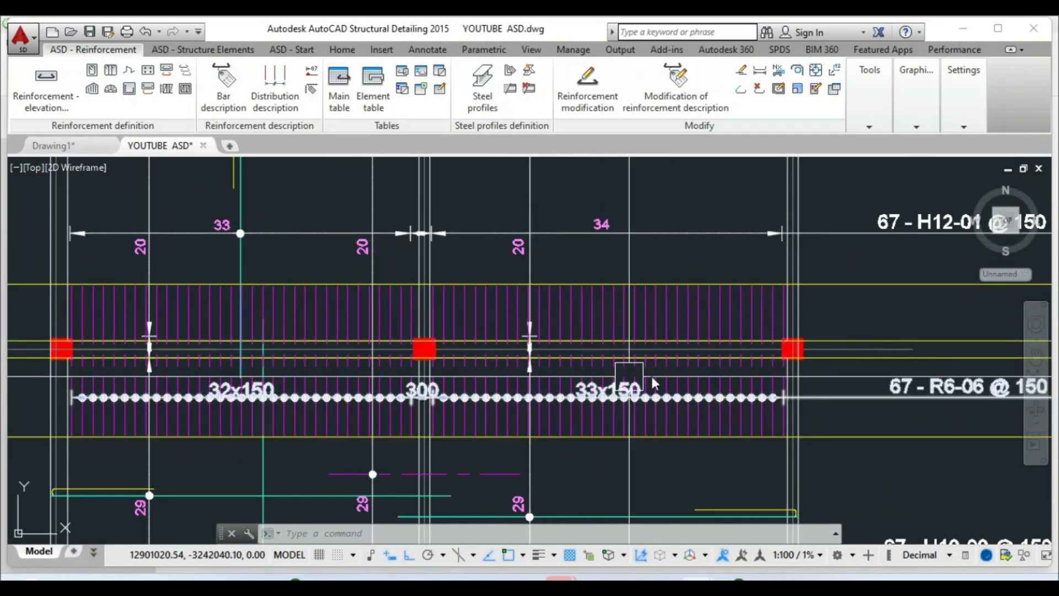
scroll(619, 373, down, 2)
scroll(380, 402, up, 2)
scroll(371, 402, down, 1)
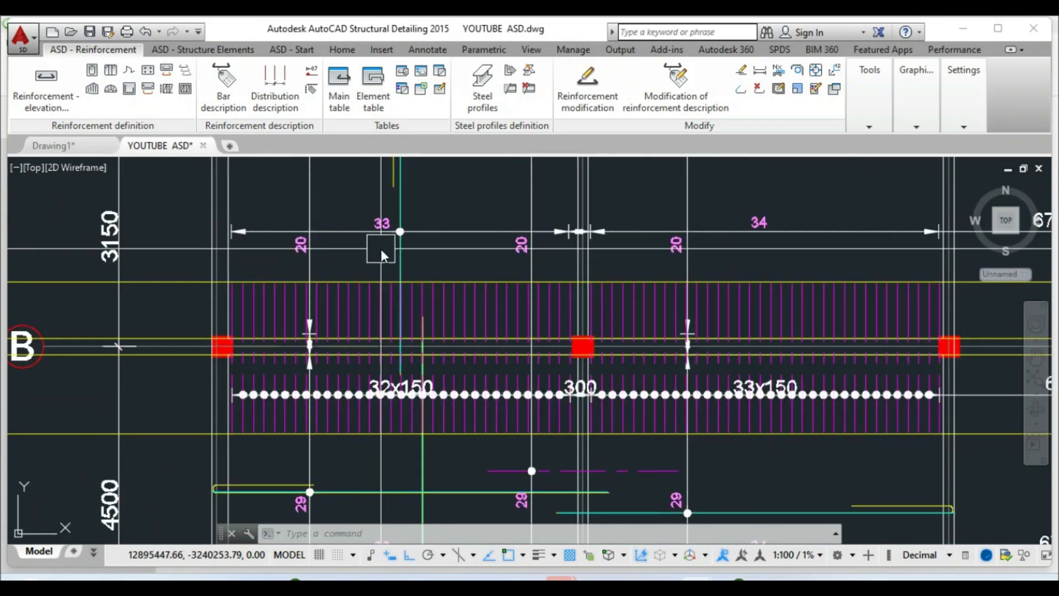
key(Escape)
Copy the bar-number label 34 onto the R6-06 distribution line with Osnap off
click(341, 50)
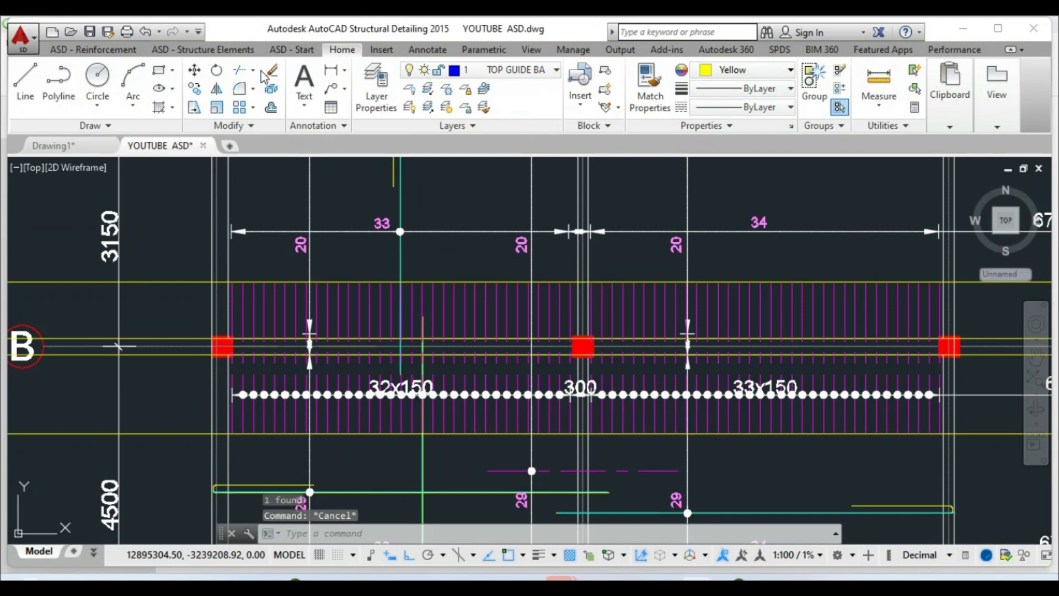
click(194, 90)
click(364, 212)
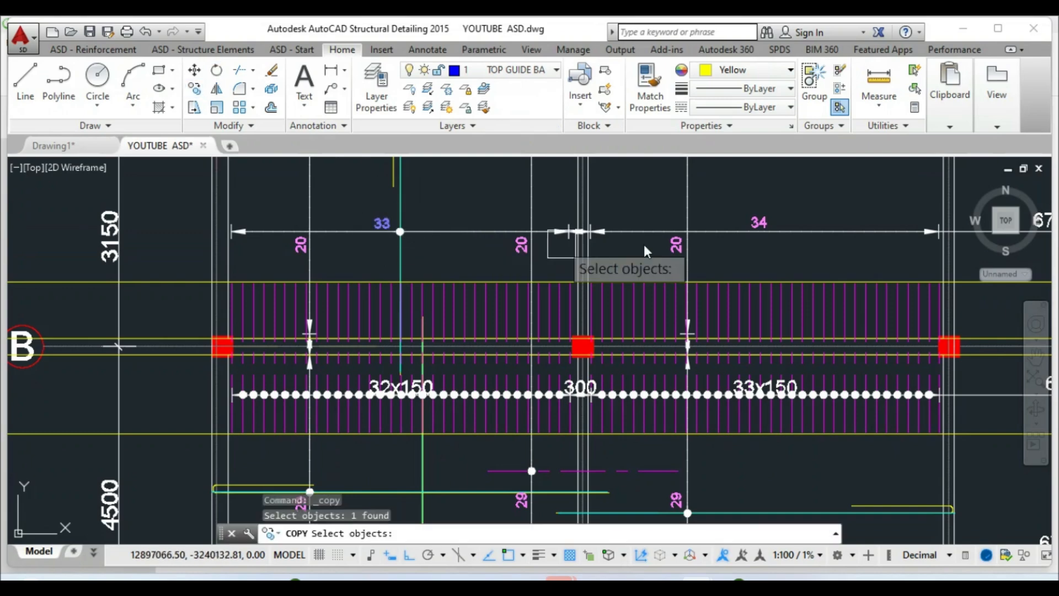
click(766, 214)
scroll(755, 248, up, 2)
key(Return)
click(732, 237)
scroll(726, 223, down, 3)
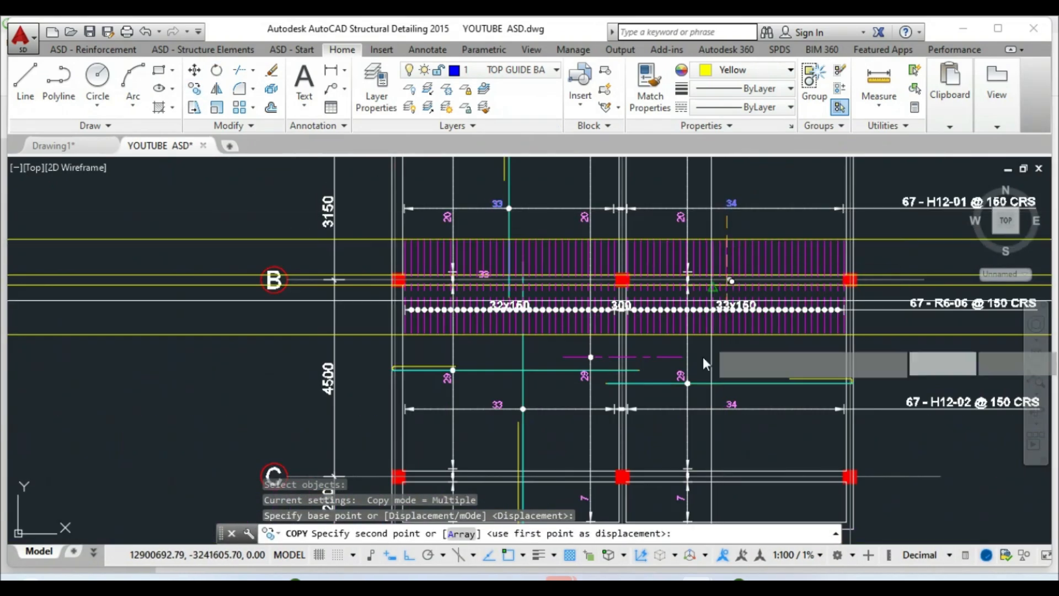
click(506, 554)
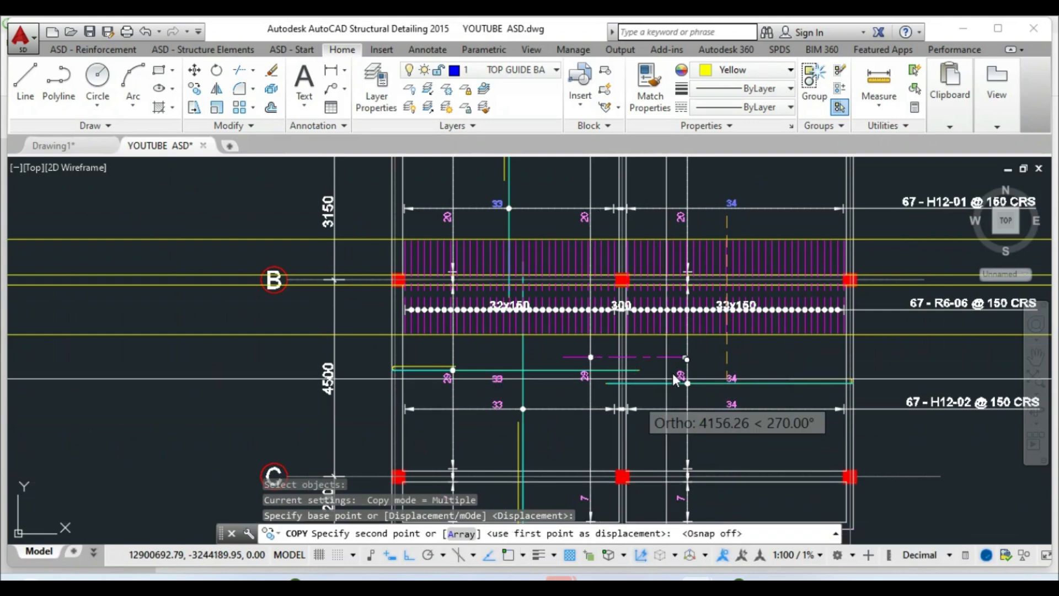
scroll(656, 414, up, 5)
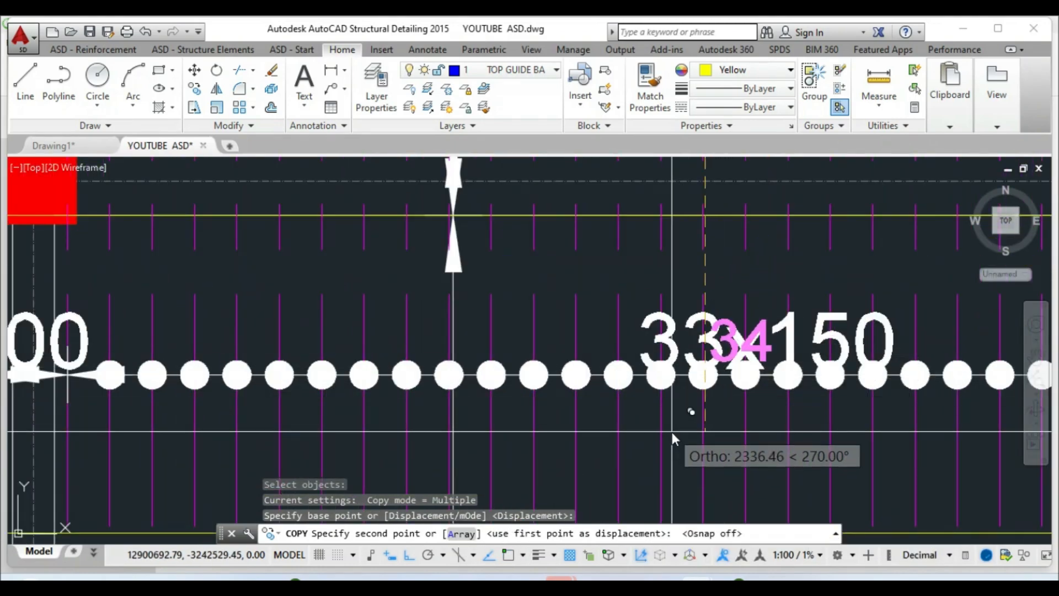
click(675, 428)
right_click(676, 428)
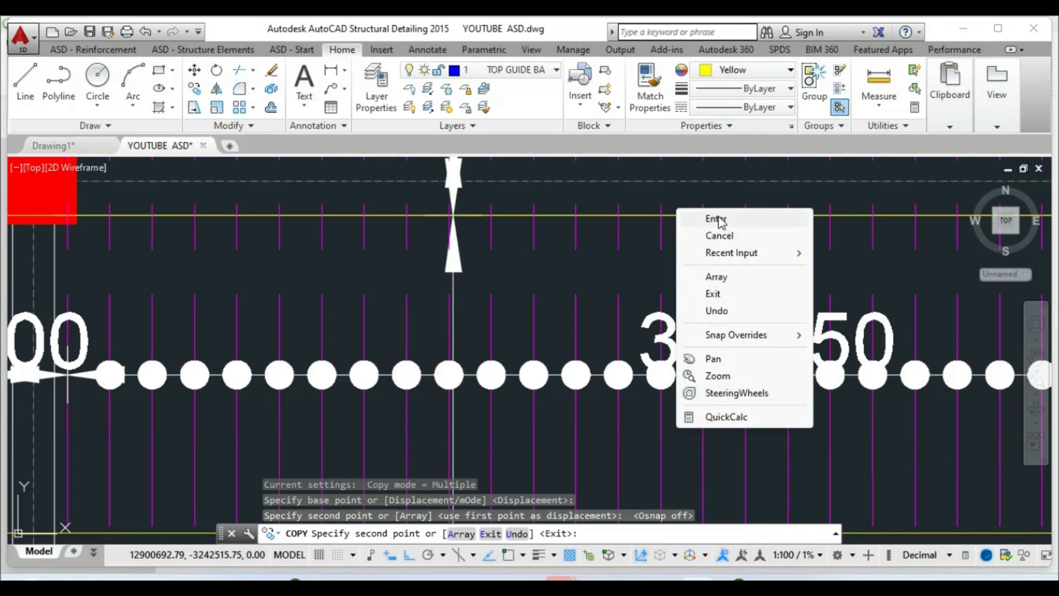
click(718, 236)
Select the R6-06 distribution line and bring up its context actions
scroll(539, 338, down, 5)
scroll(722, 325, up, 5)
click(717, 322)
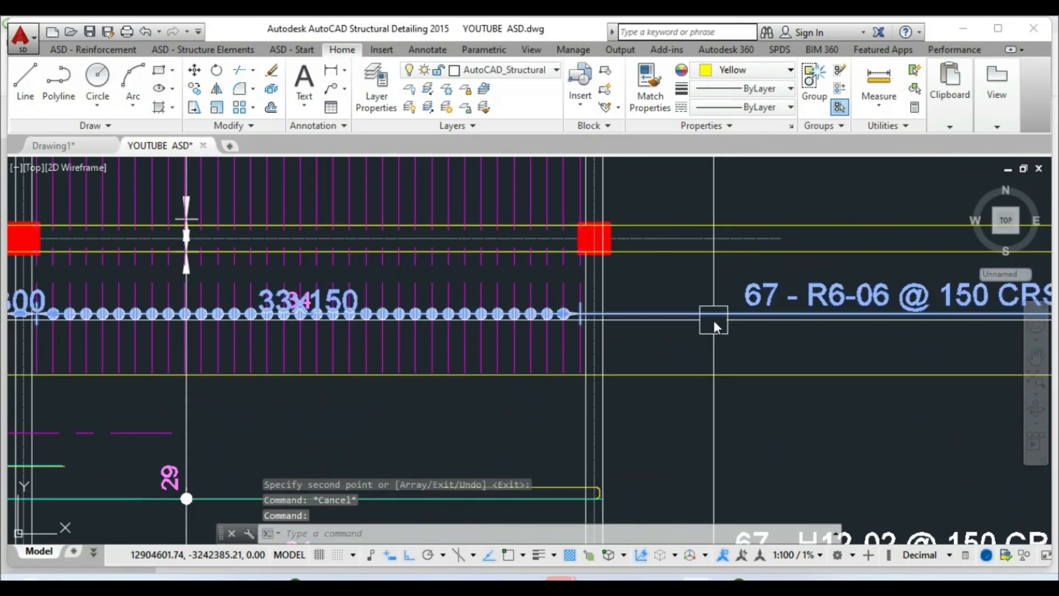
right_click(714, 319)
Switch the R6-06 distribution's description to the bar-number description type
click(756, 370)
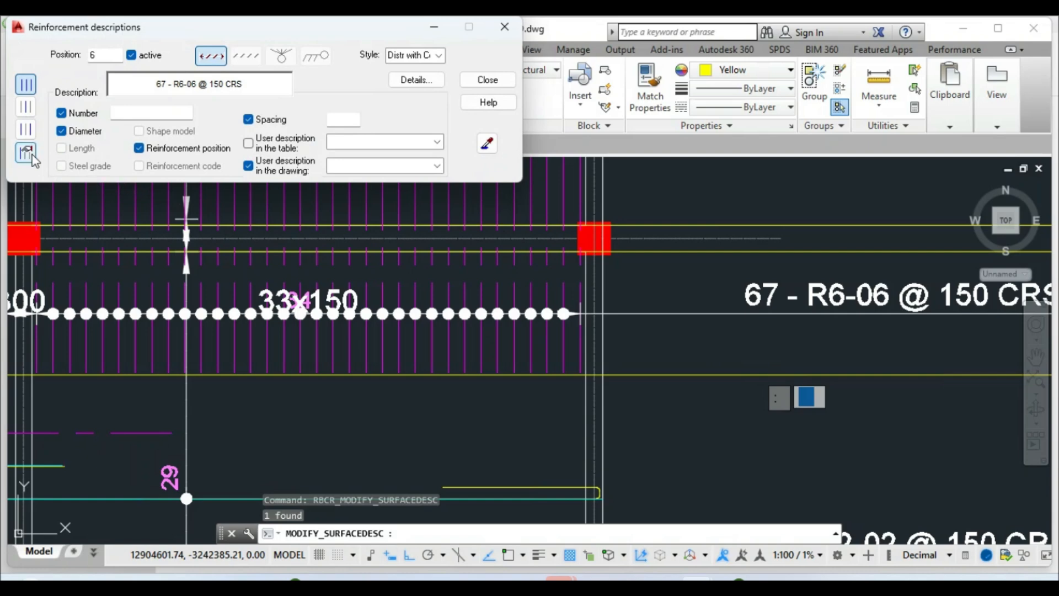
click(415, 80)
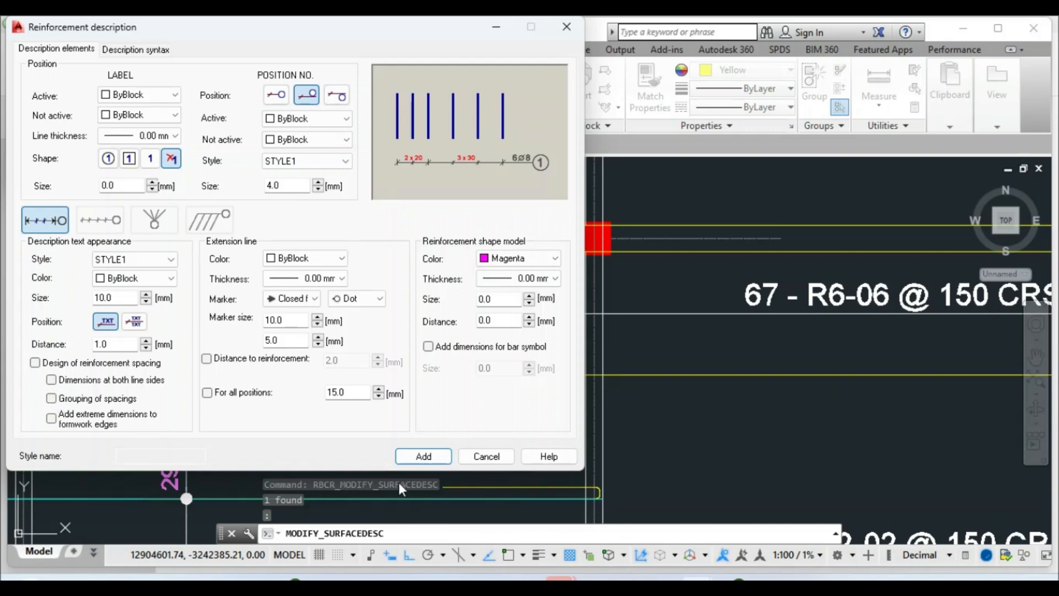
click(425, 458)
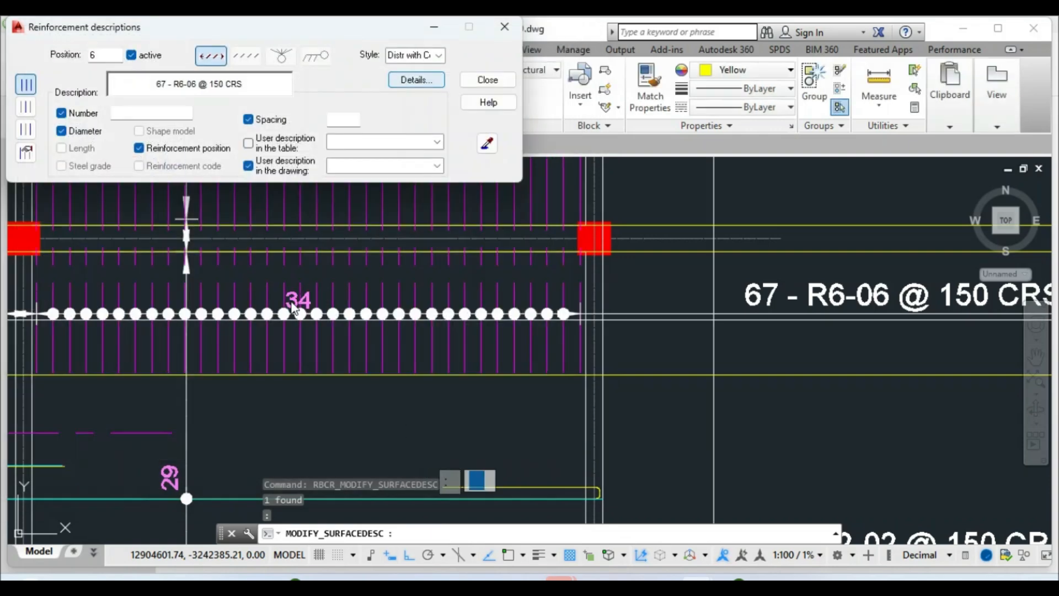
click(27, 156)
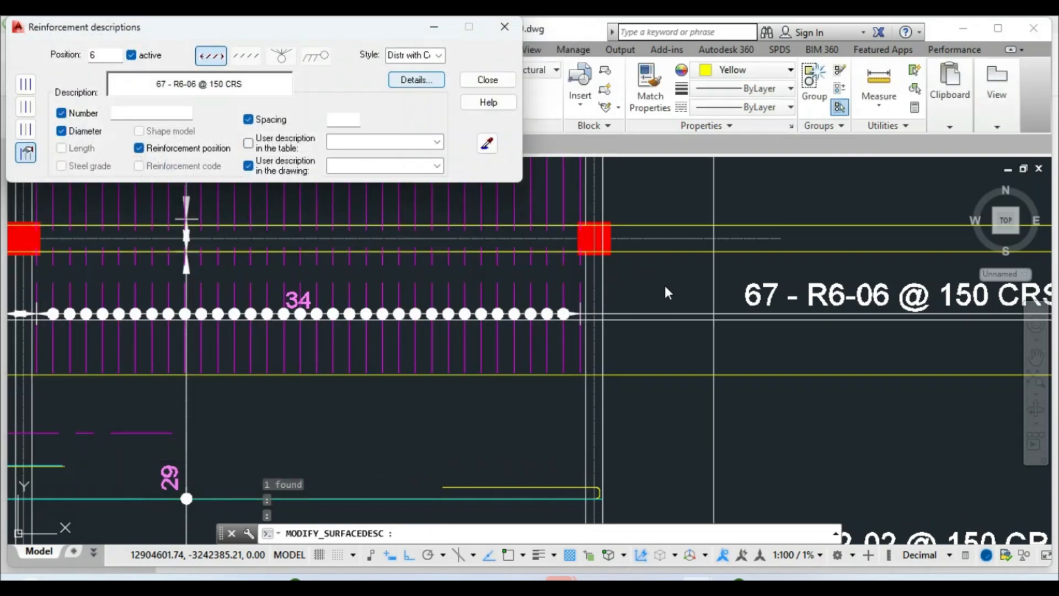
click(487, 80)
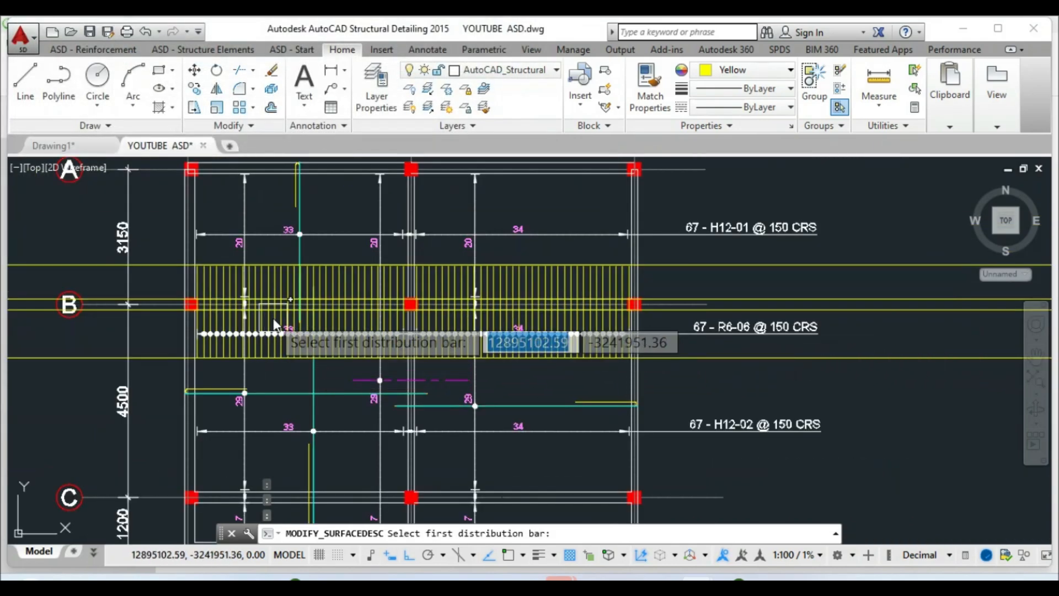
Pick the R6-06 distribution bar for the description, then cancel the command
scroll(276, 319, up, 4)
scroll(301, 255, up, 4)
click(300, 238)
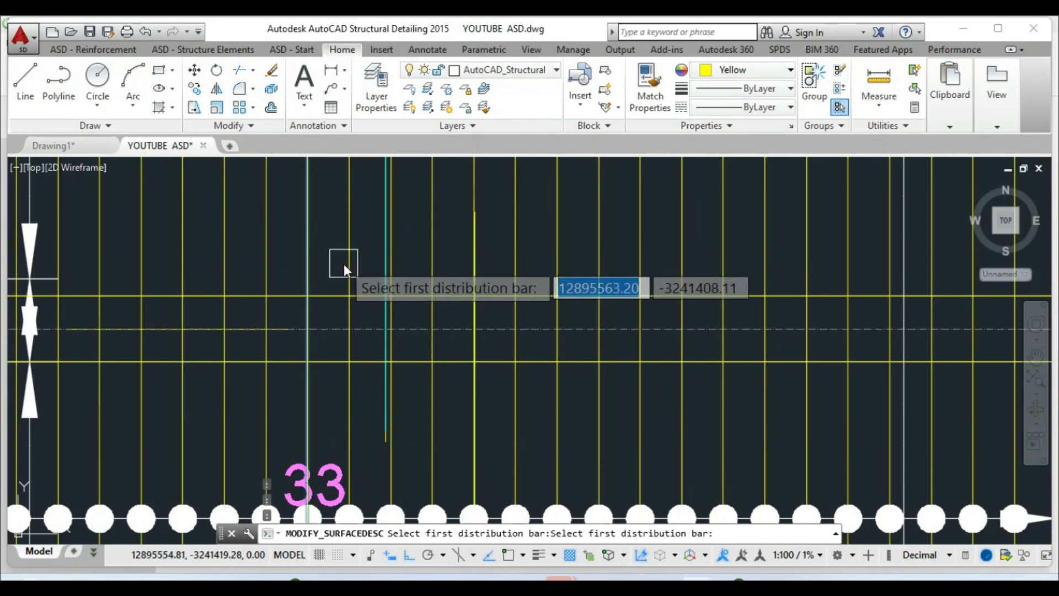
scroll(342, 265, down, 4)
click(342, 266)
scroll(342, 266, down, 5)
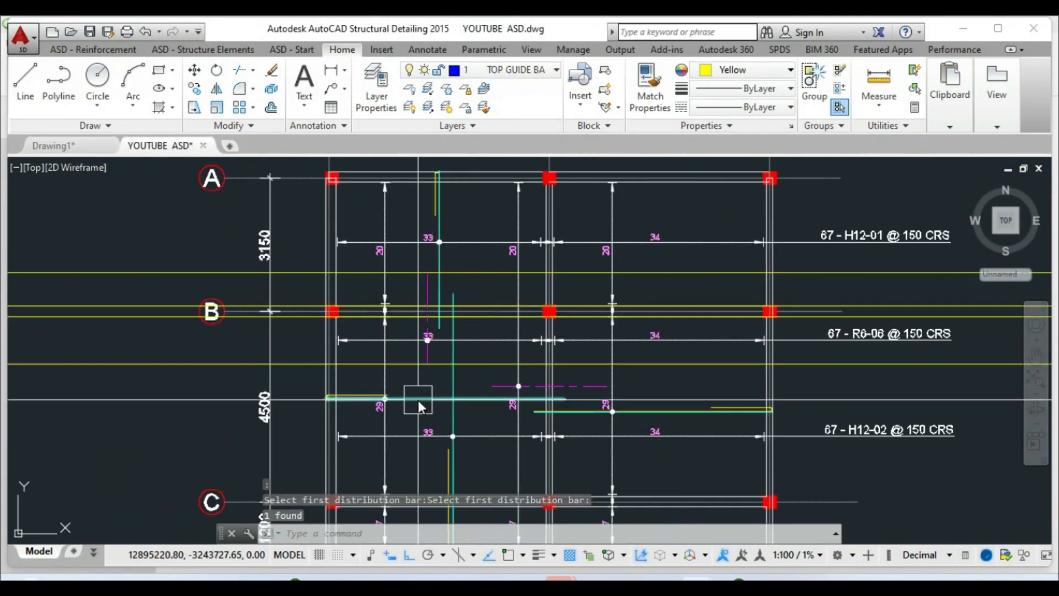
key(Escape)
scroll(429, 364, up, 2)
key(Escape)
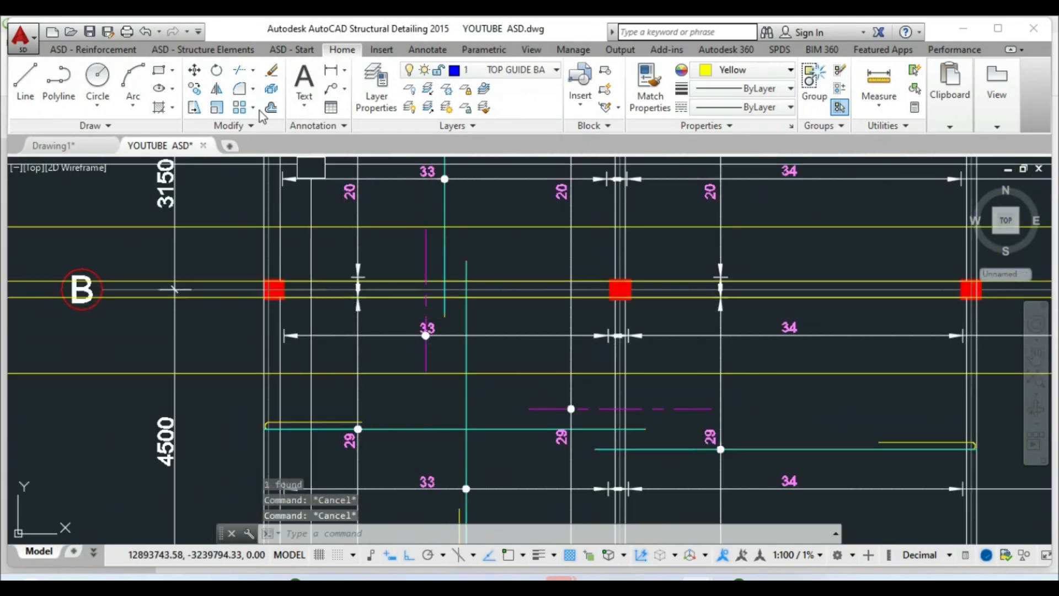
Start moving the 33 bar-number label, then cancel the move
click(194, 69)
scroll(421, 329, up, 2)
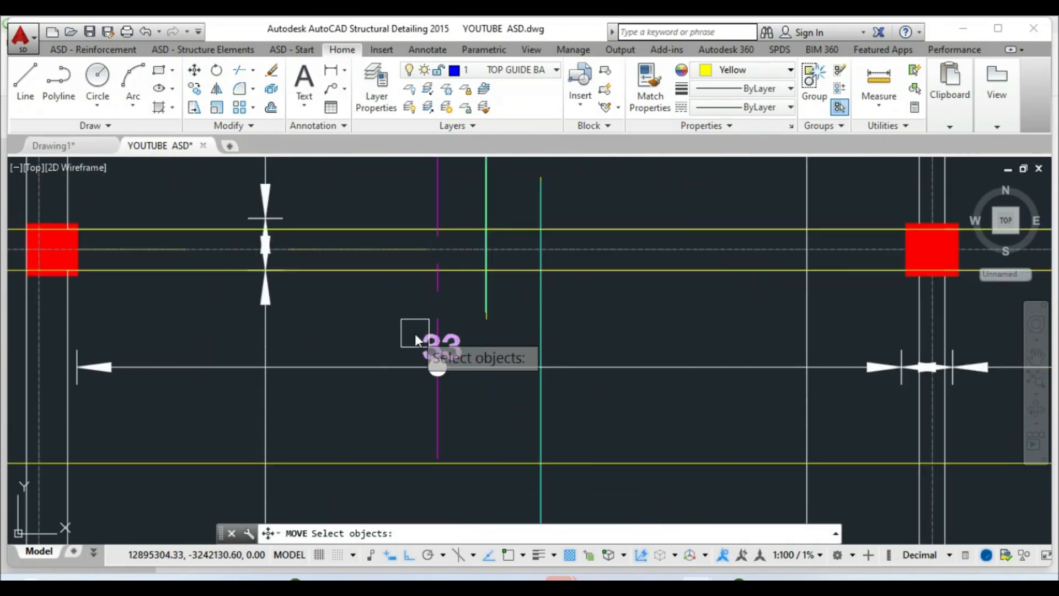
scroll(419, 342, down, 2)
scroll(406, 190, up, 2)
click(430, 181)
scroll(417, 248, up, 2)
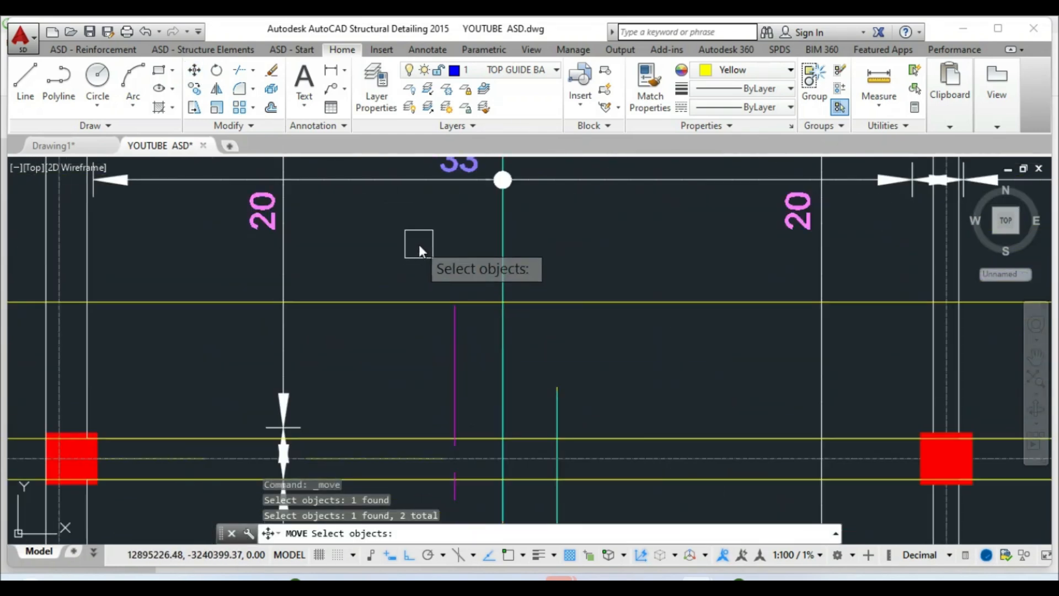
key(Return)
click(414, 243)
scroll(386, 240, down, 3)
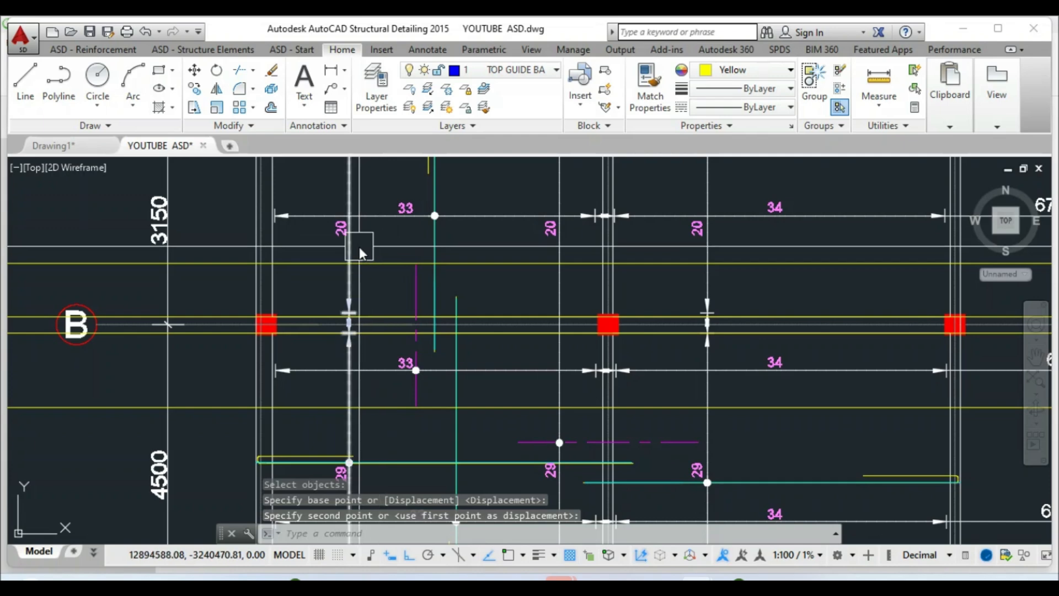
key(Escape)
scroll(411, 318, down, 4)
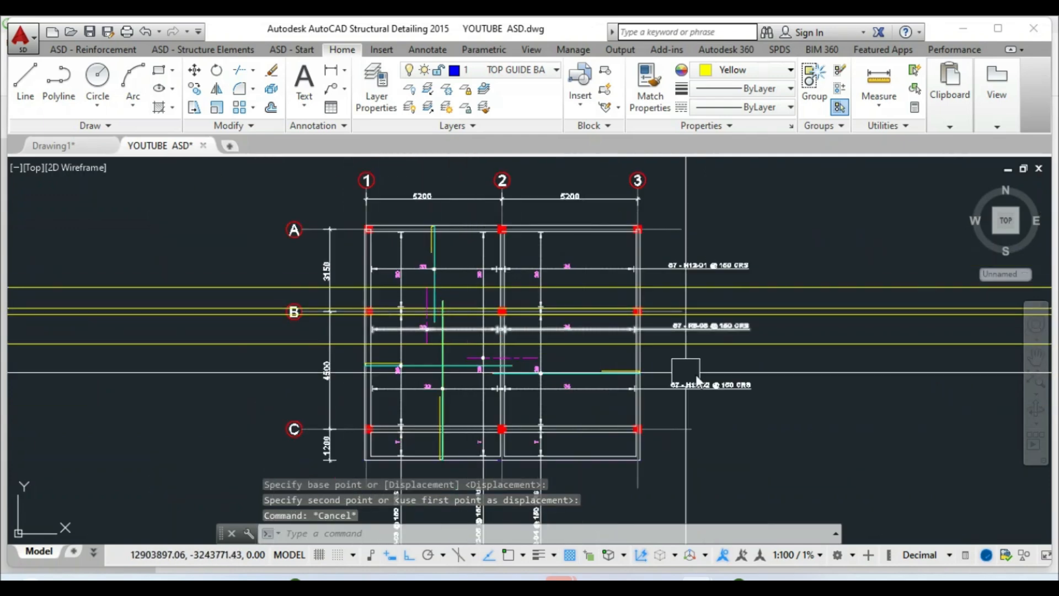
Erase the four yellow guide lines with a crossing selection
click(856, 385)
click(833, 252)
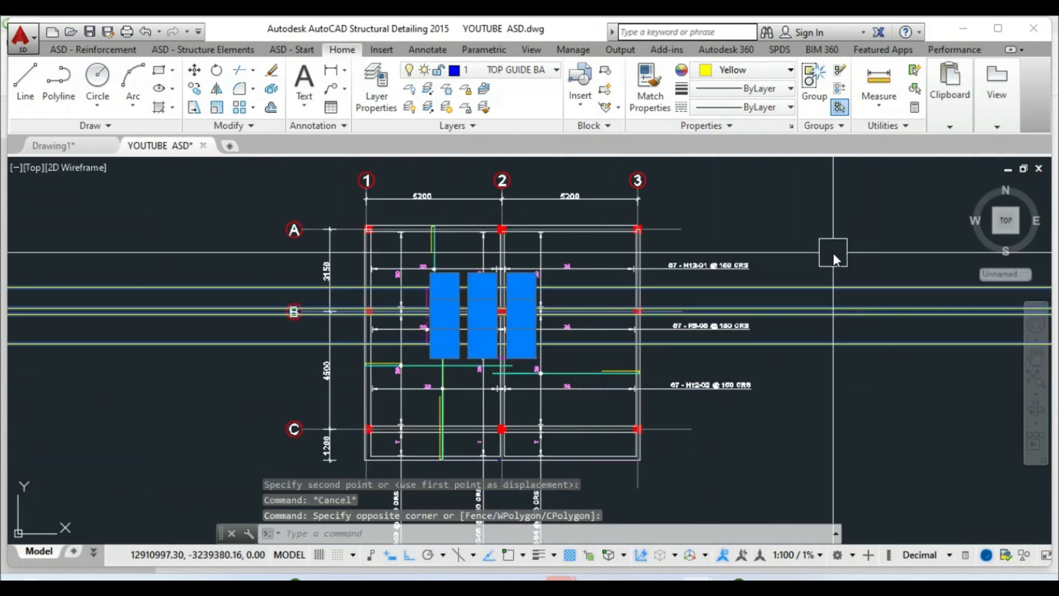
key(Delete)
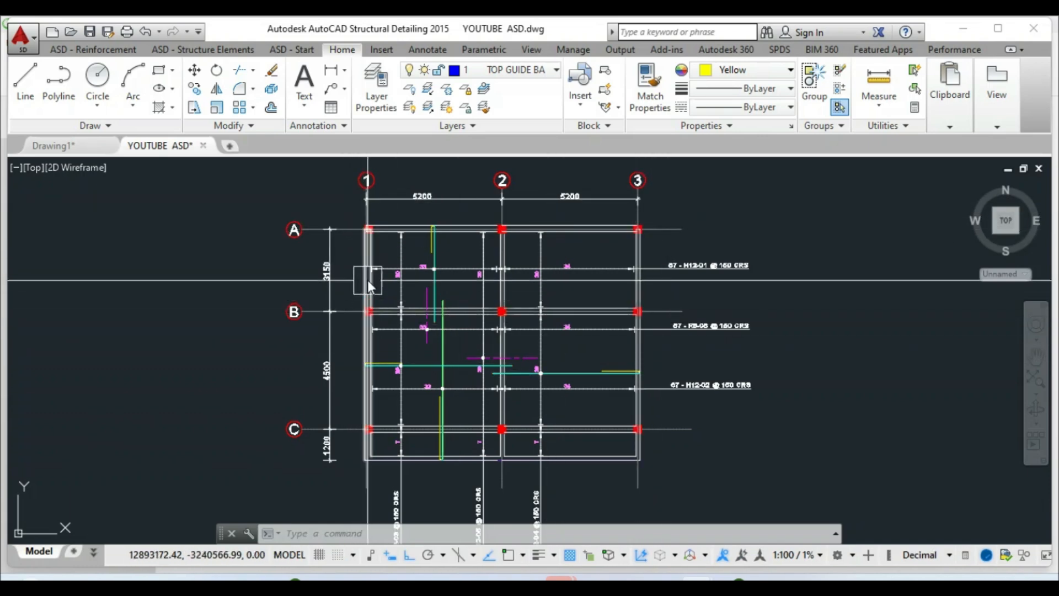
scroll(368, 279, up, 4)
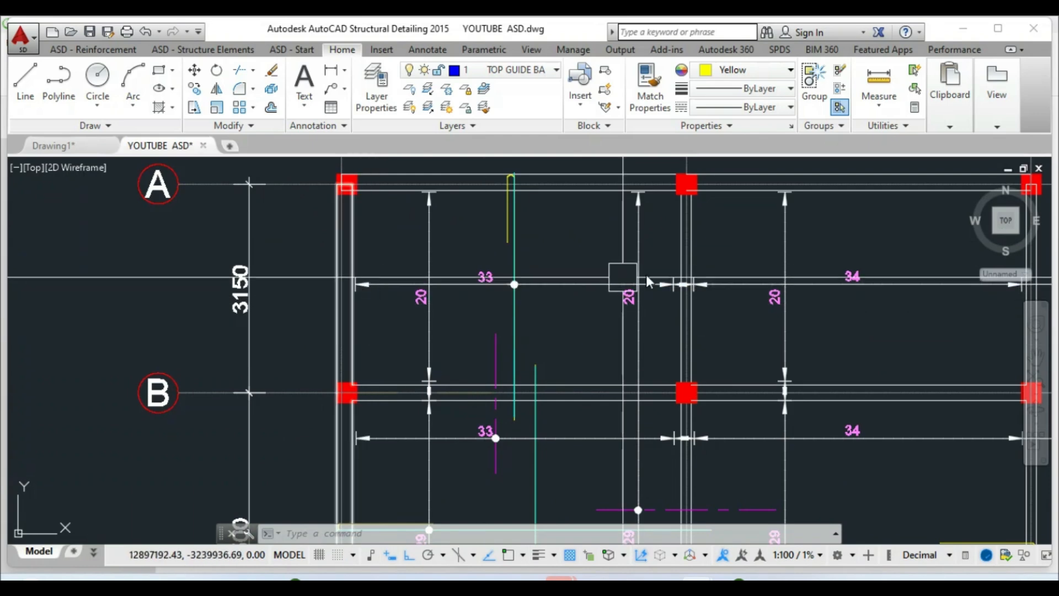
scroll(422, 278, down, 2)
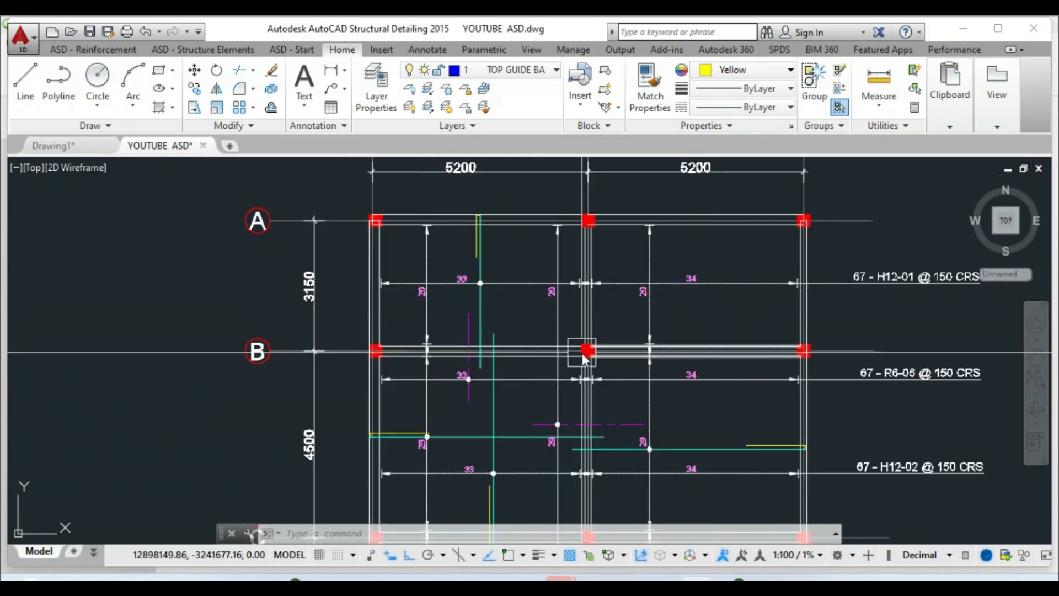
scroll(459, 261, up, 2)
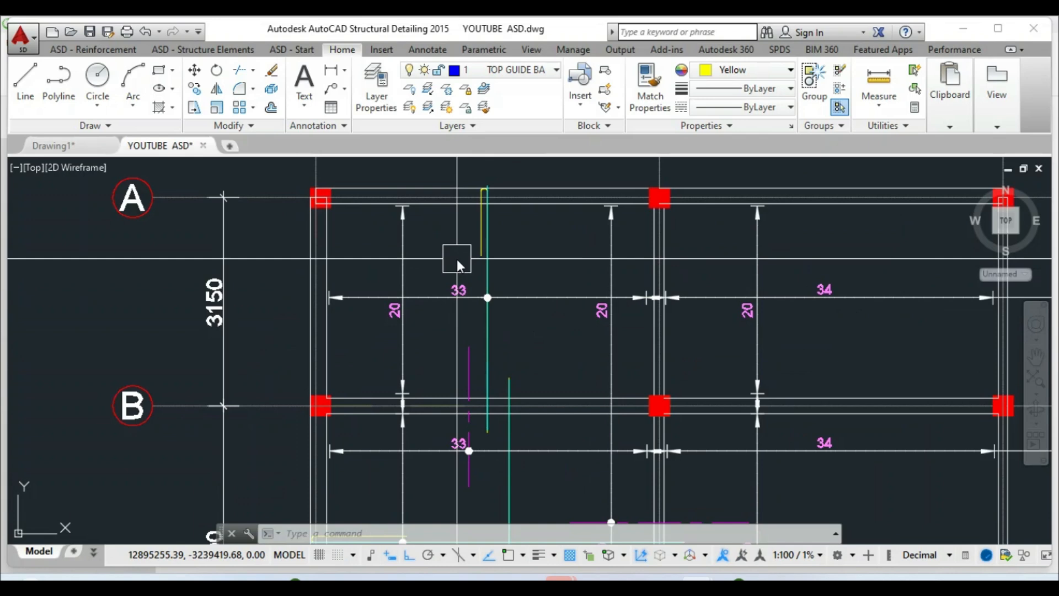
Draw horizontal construction lines (XLINE) at the gridlines between A and B
text(xl)
key(Return)
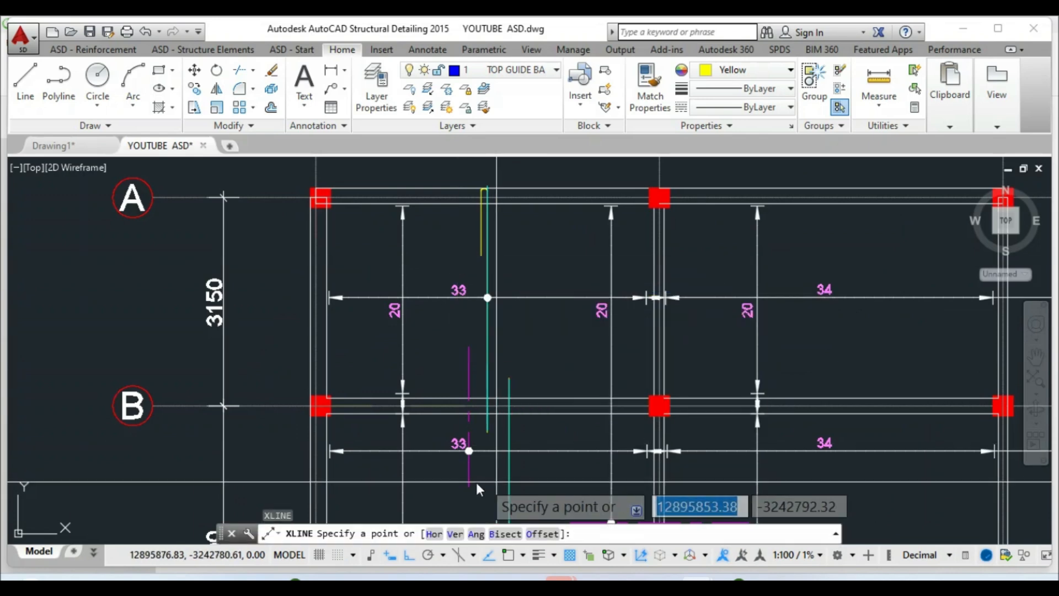
click(435, 533)
scroll(471, 257, up, 2)
click(452, 272)
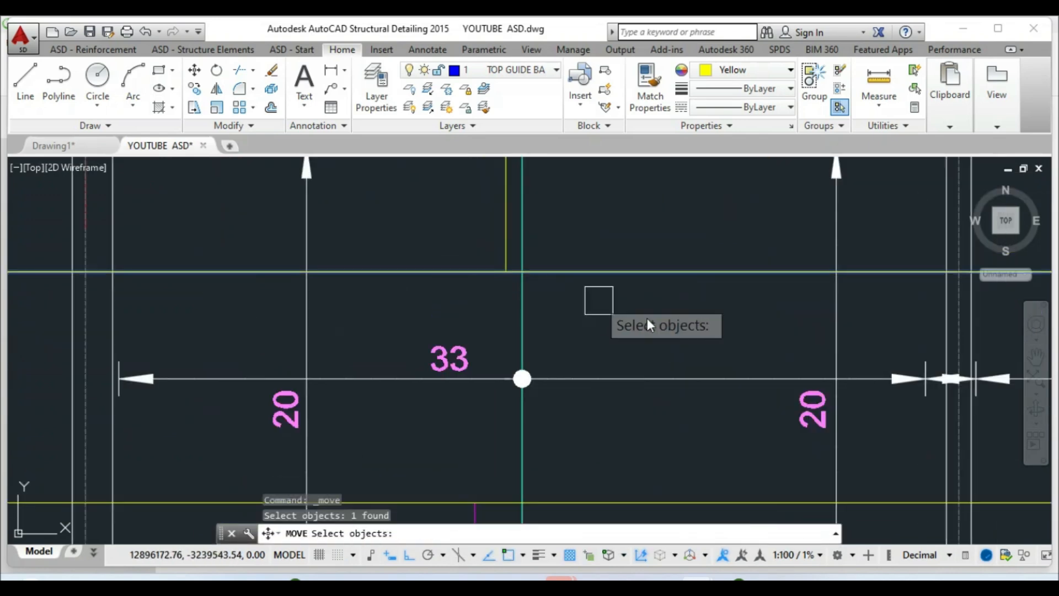
Move the first horizontal guide line by 300
key(Return)
click(664, 341)
text(300)
key(Return)
scroll(511, 264, down, 4)
key(Escape)
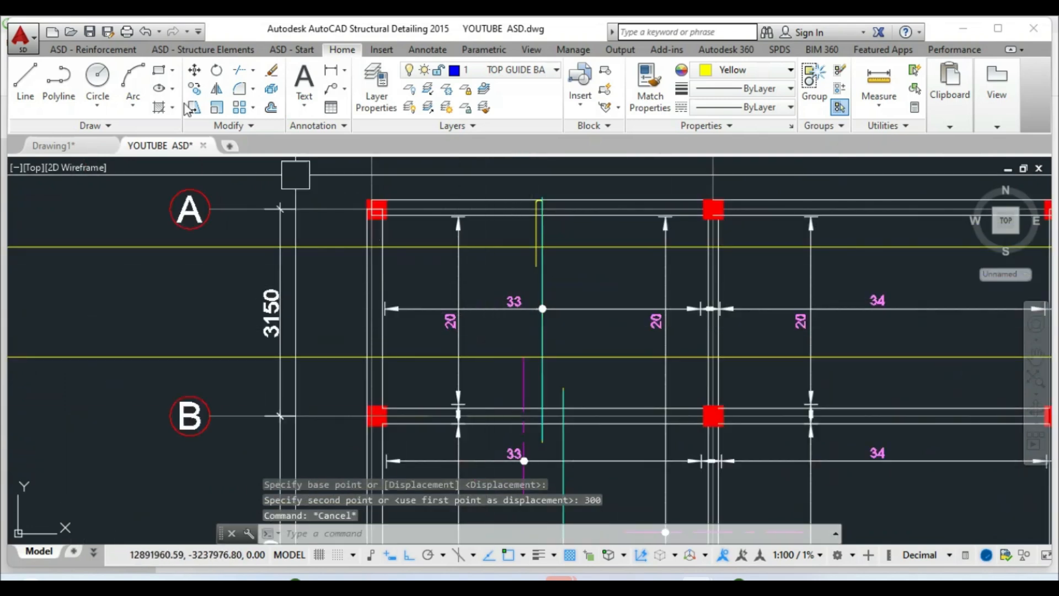
Move the second horizontal guide line by 300
click(194, 70)
scroll(481, 398, up, 2)
click(500, 335)
key(Return)
click(488, 355)
text(300)
key(Return)
scroll(461, 373, down, 5)
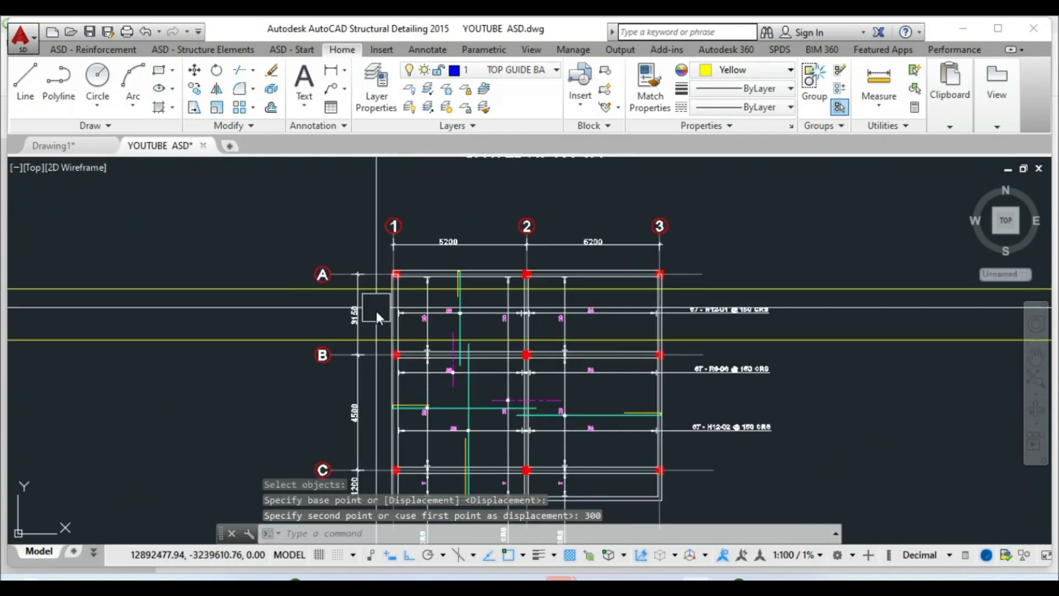
key(Escape)
scroll(436, 323, up, 2)
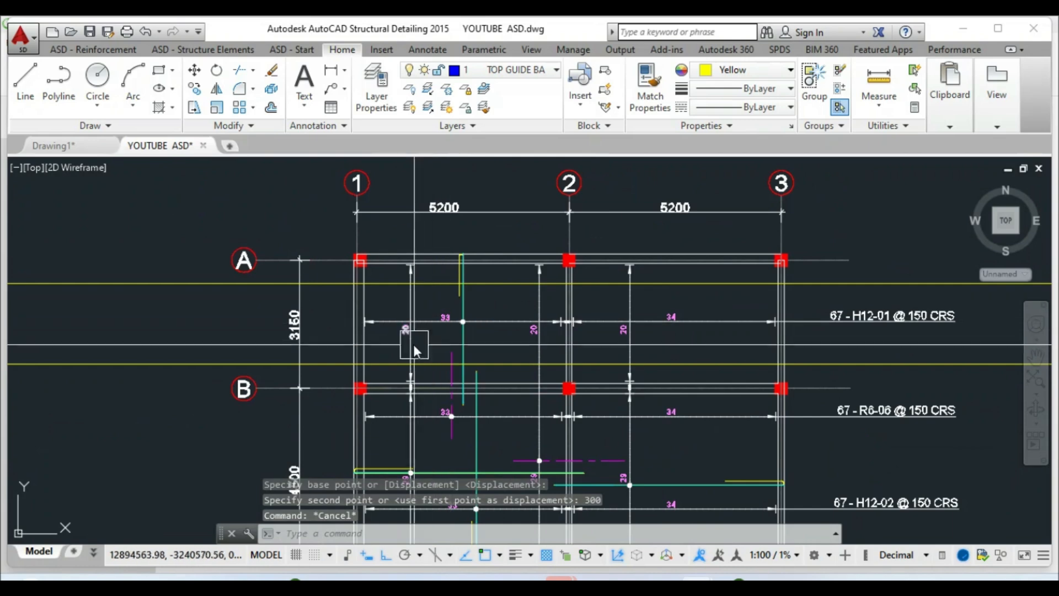
click(94, 51)
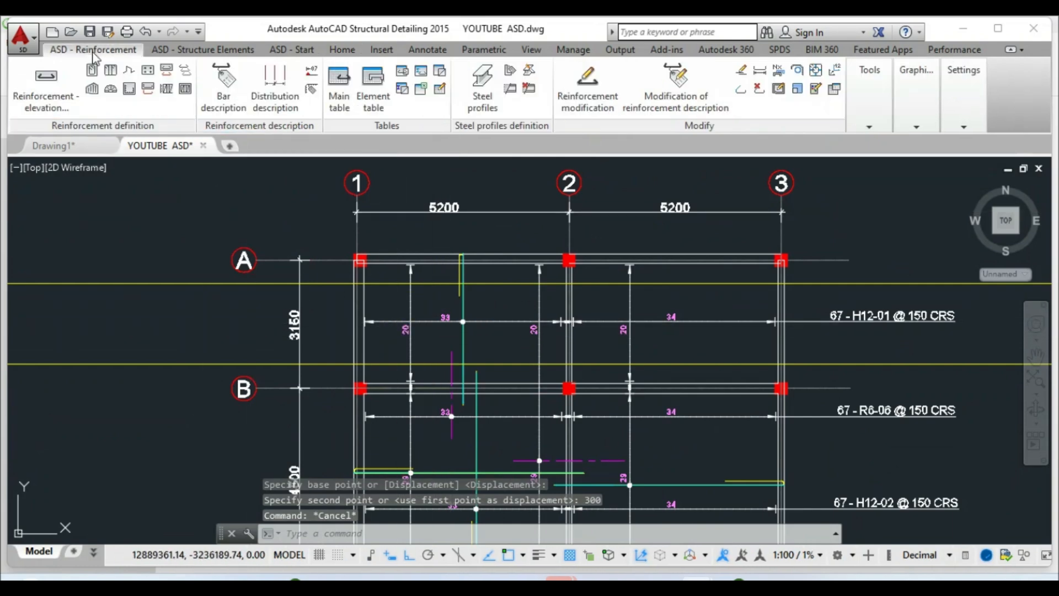
Define the surface bar region by two corners, from near grid 1 to intersection B3
click(93, 96)
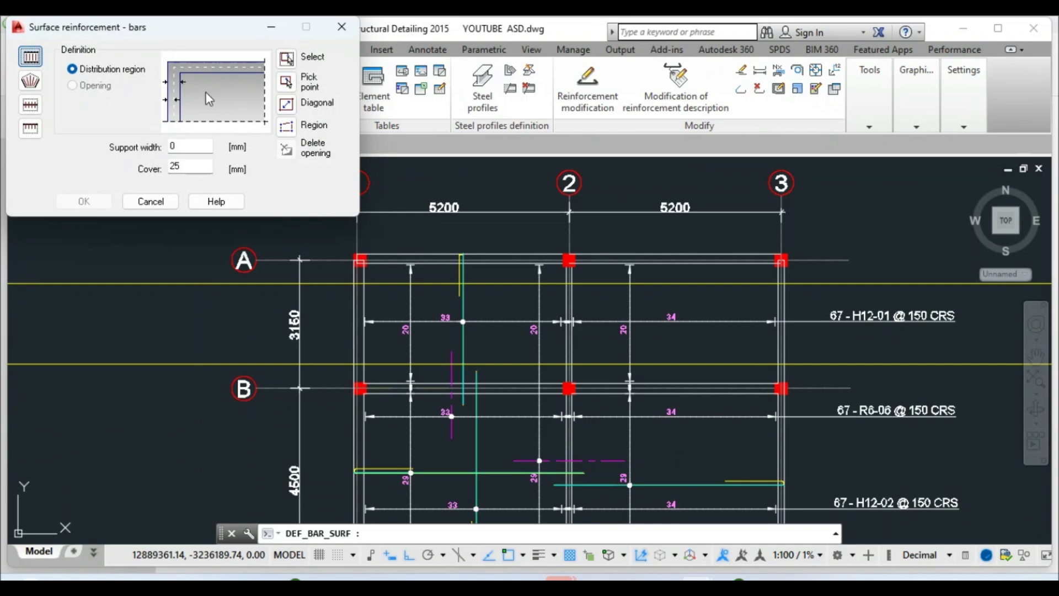
click(286, 106)
scroll(370, 309, up, 4)
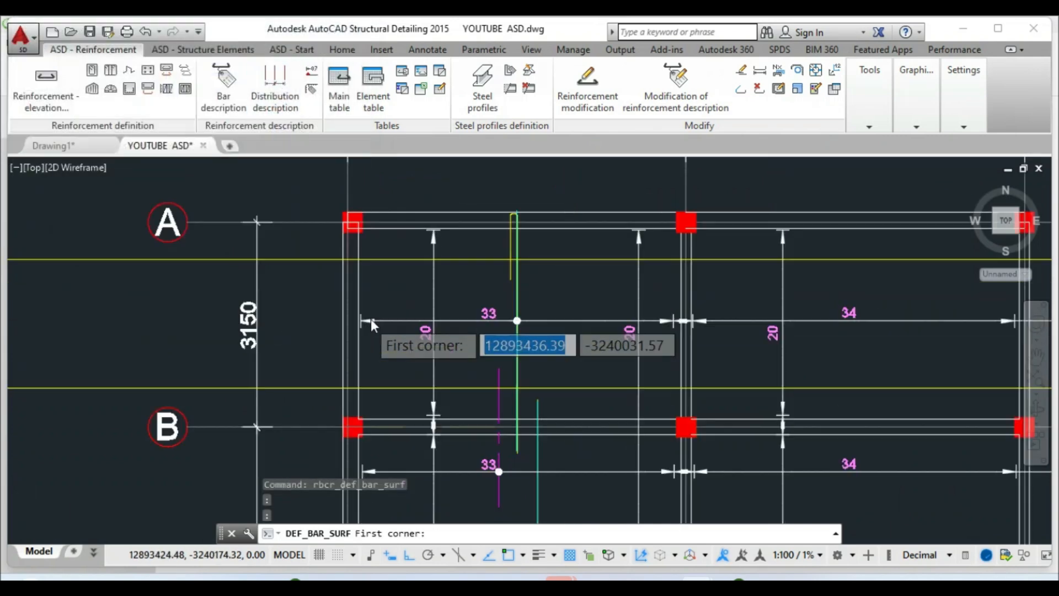
click(352, 224)
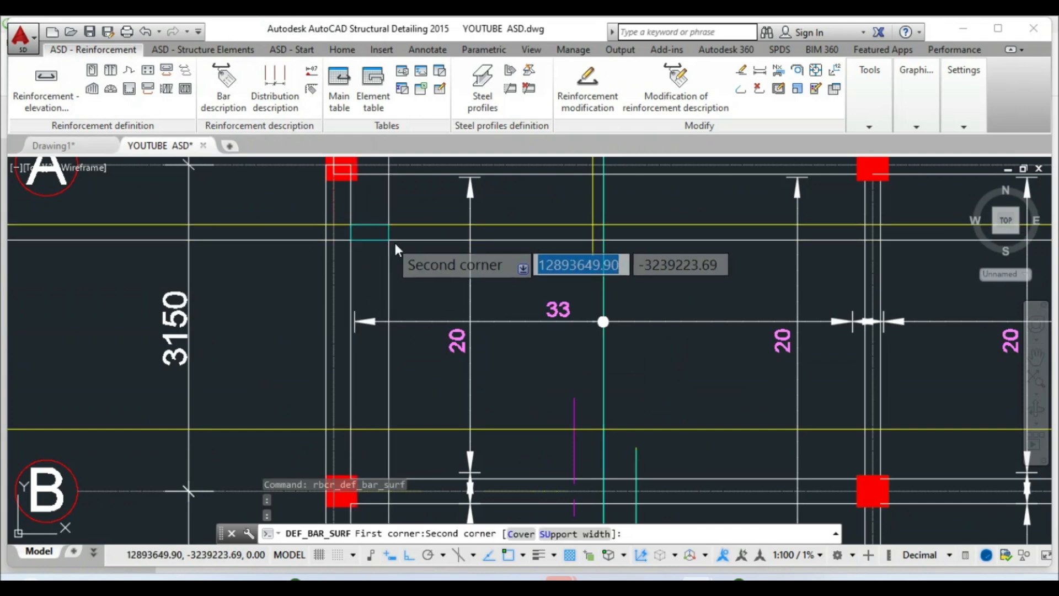
scroll(394, 243, down, 4)
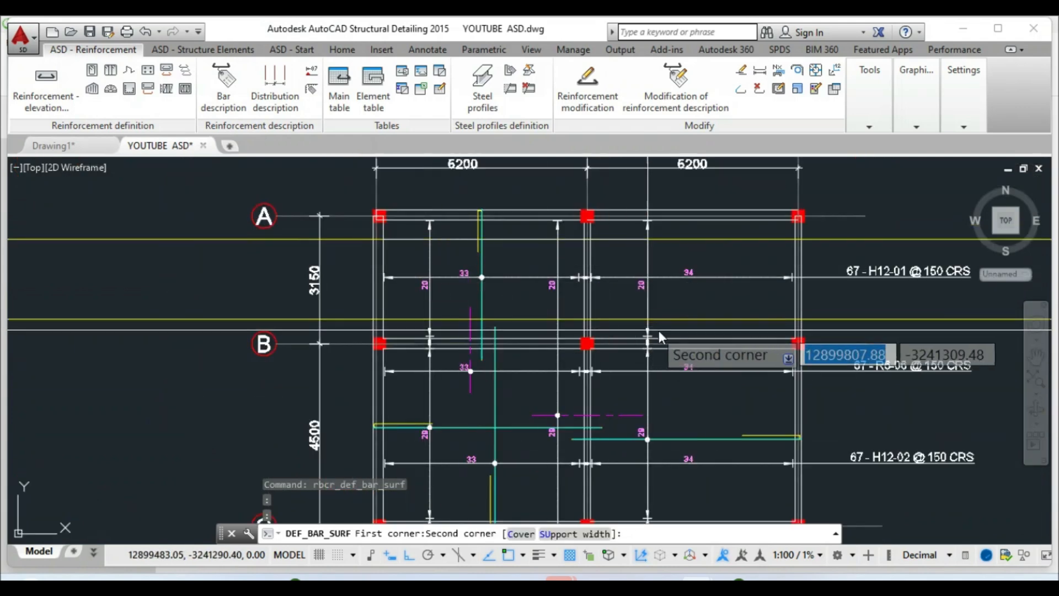
click(794, 319)
click(84, 201)
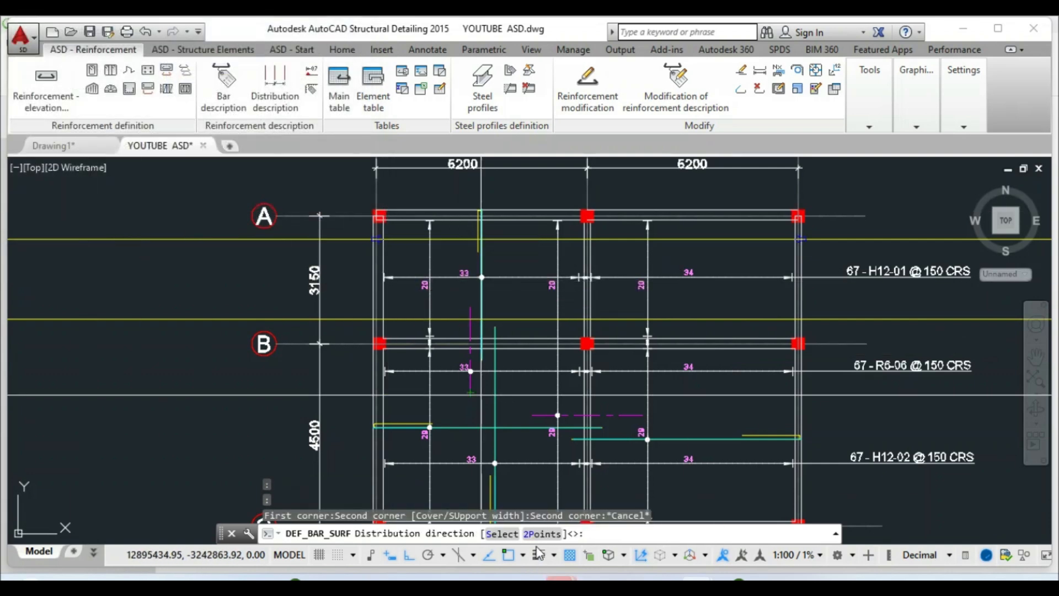
Set the bar direction along grid A using two points near A1 and A3
click(537, 535)
scroll(436, 263, up, 4)
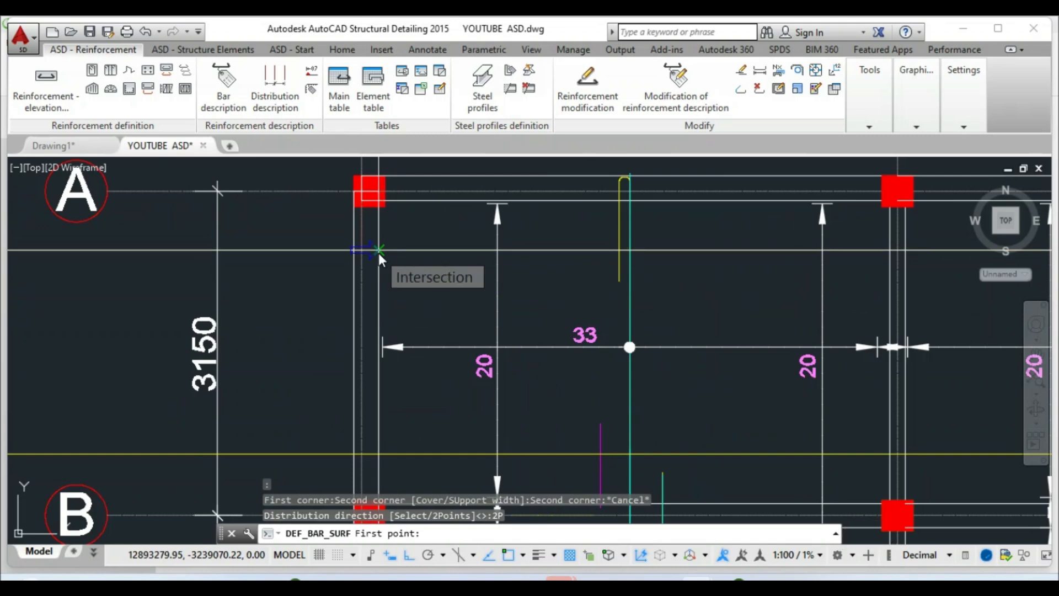
click(378, 252)
scroll(381, 274, down, 5)
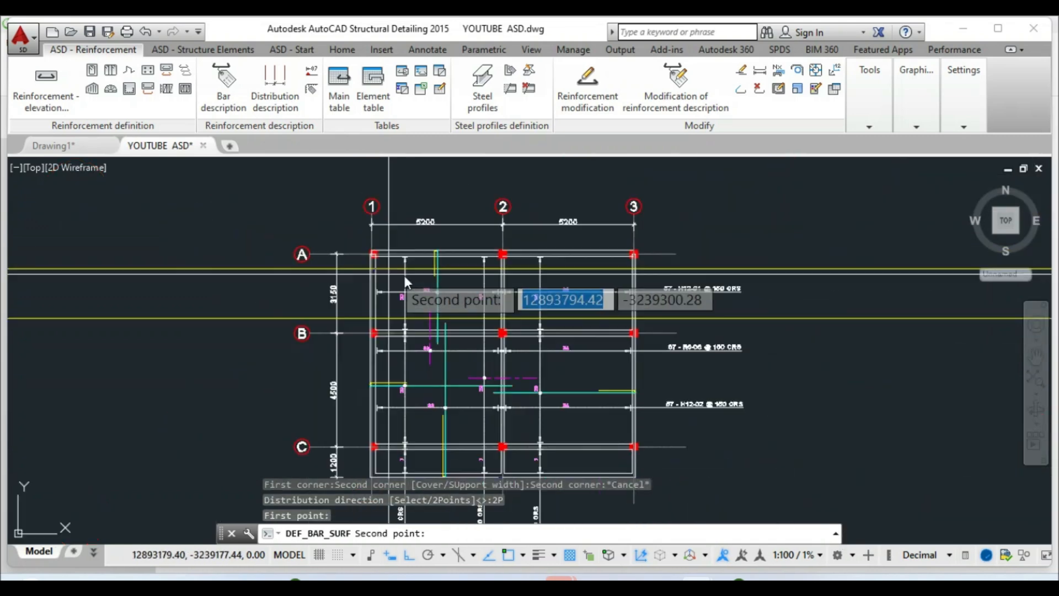
scroll(622, 263, up, 8)
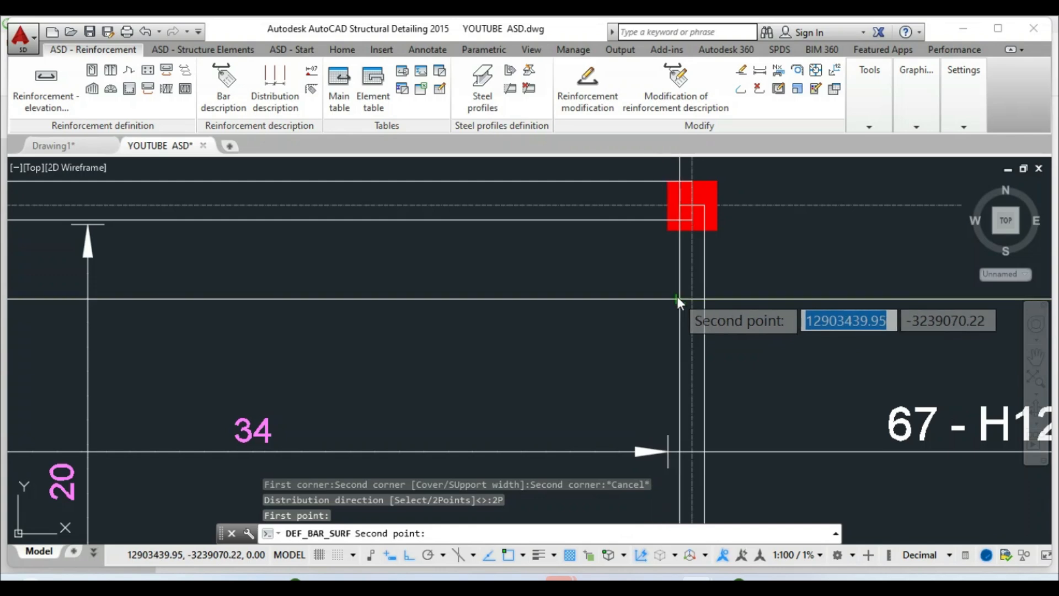
click(679, 300)
right_click(680, 300)
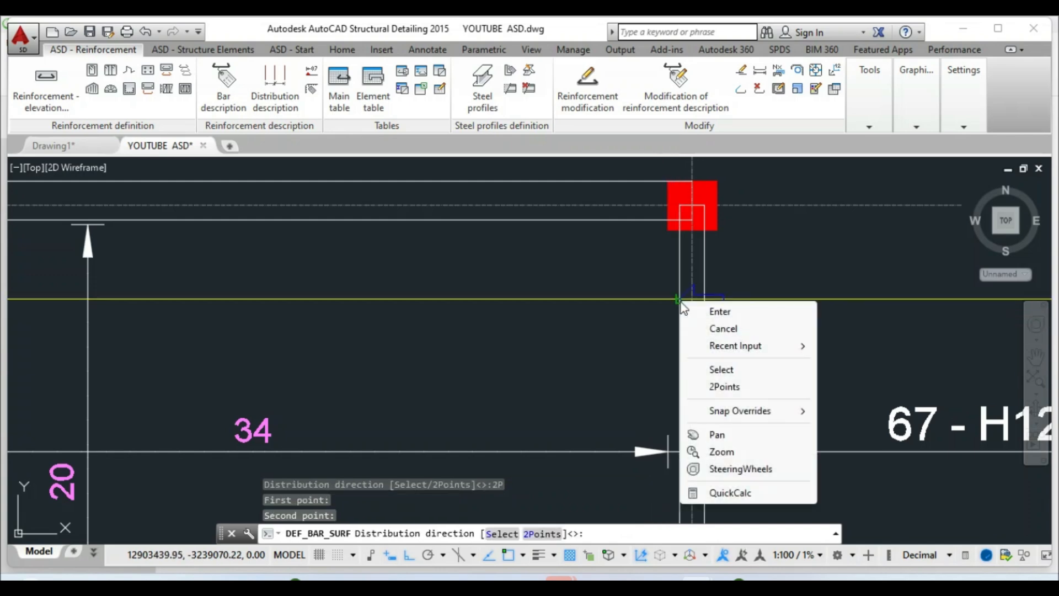
click(696, 312)
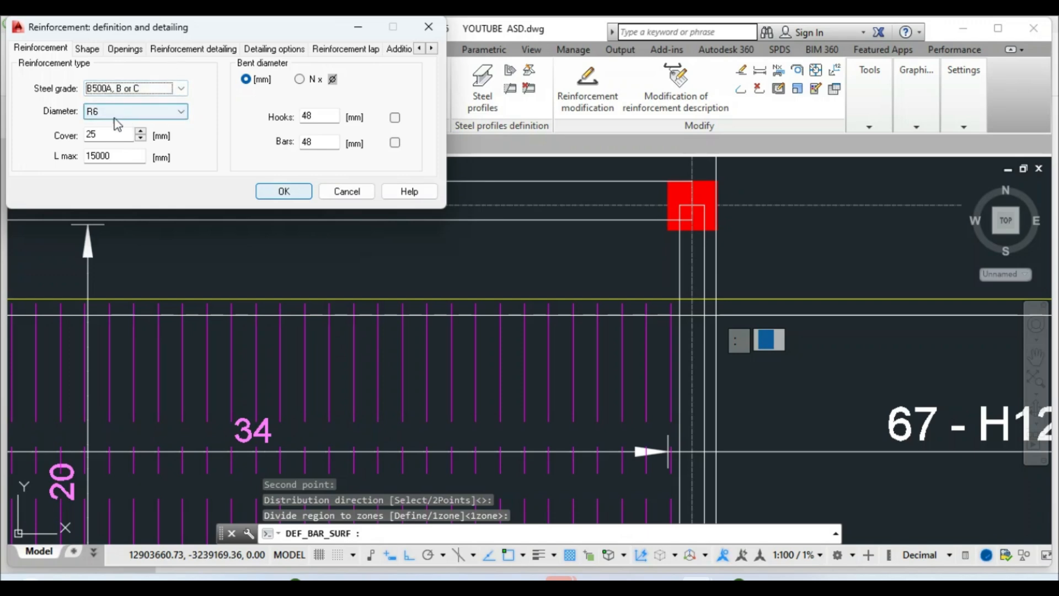
Set steel grade B500A and diameter H12, check 150 spacing with 67 bars, and confirm
click(181, 90)
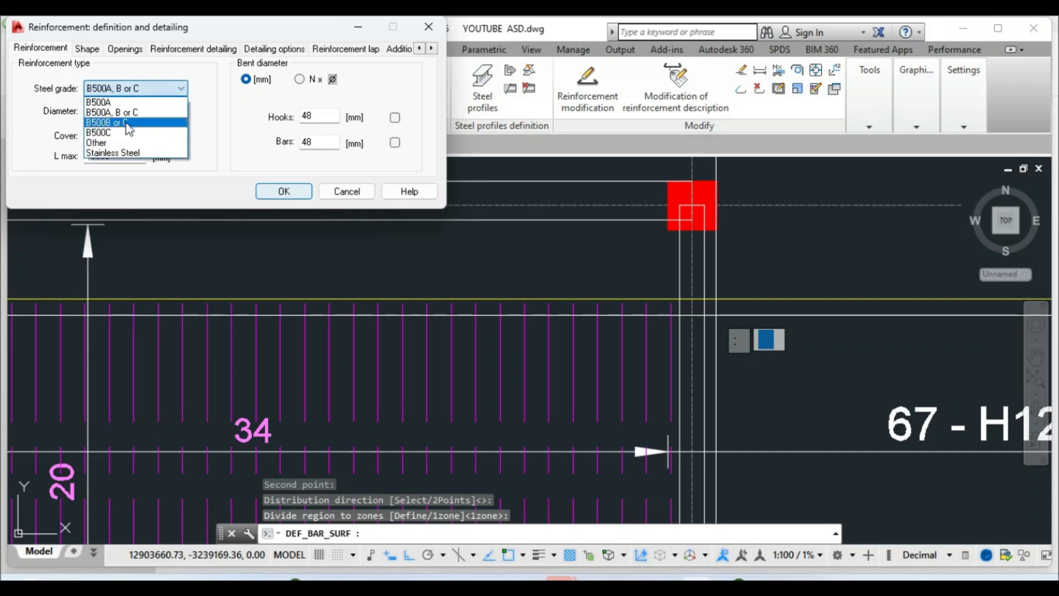
click(128, 122)
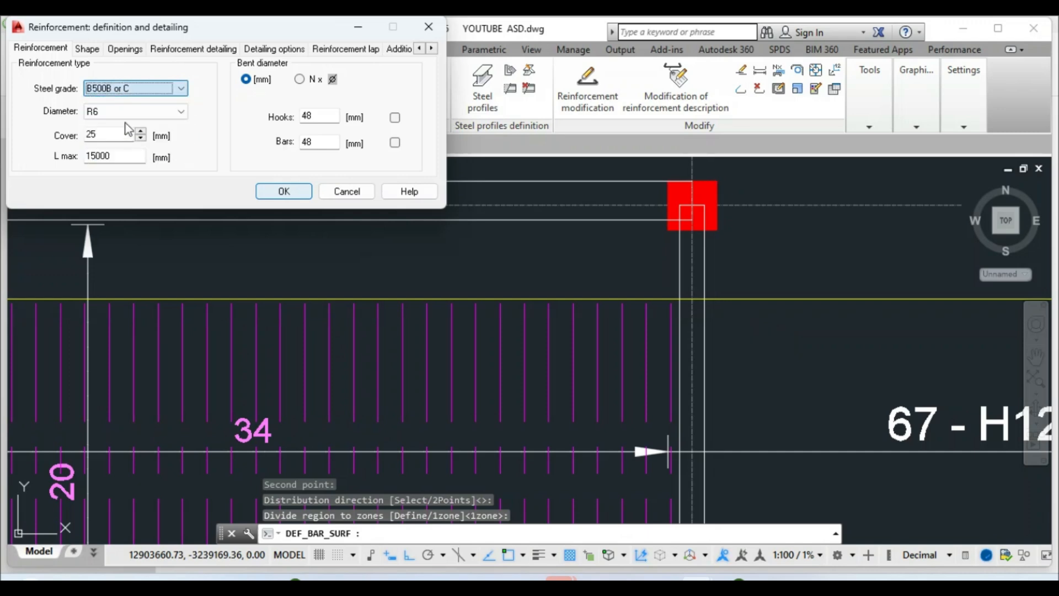
click(181, 89)
click(97, 103)
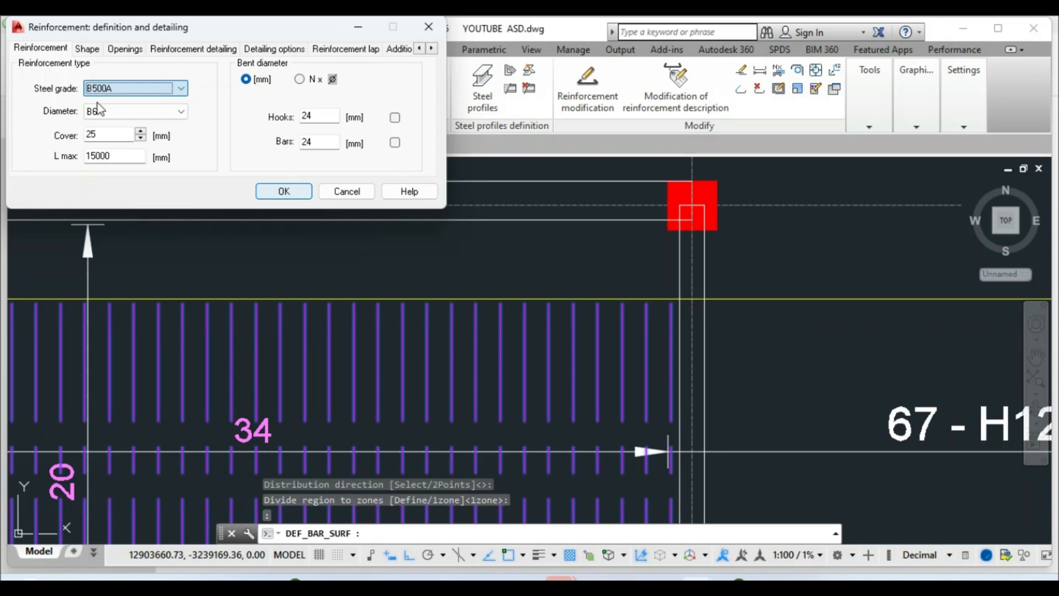
click(183, 116)
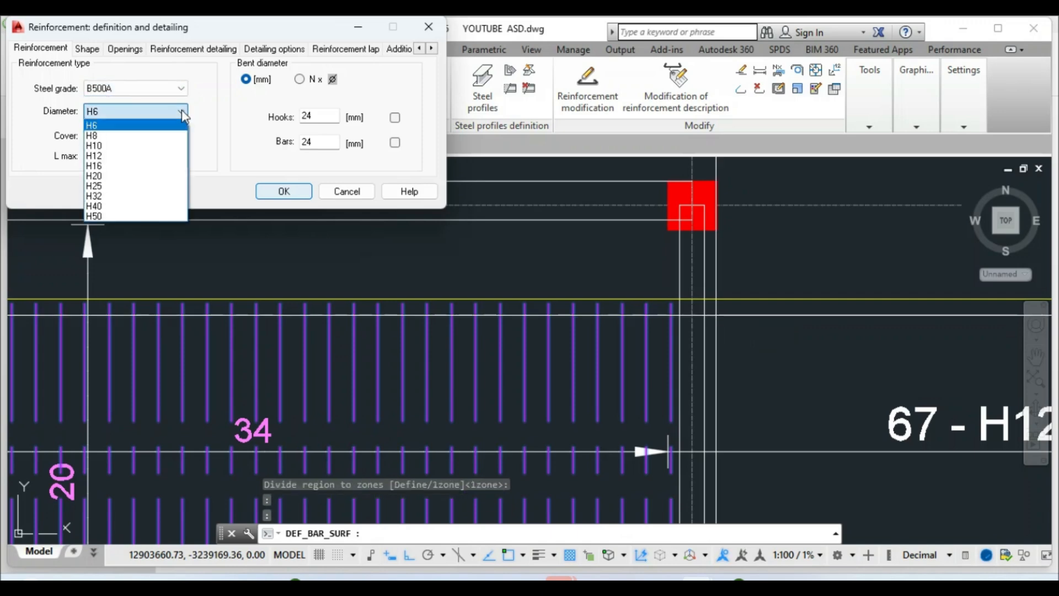
click(107, 159)
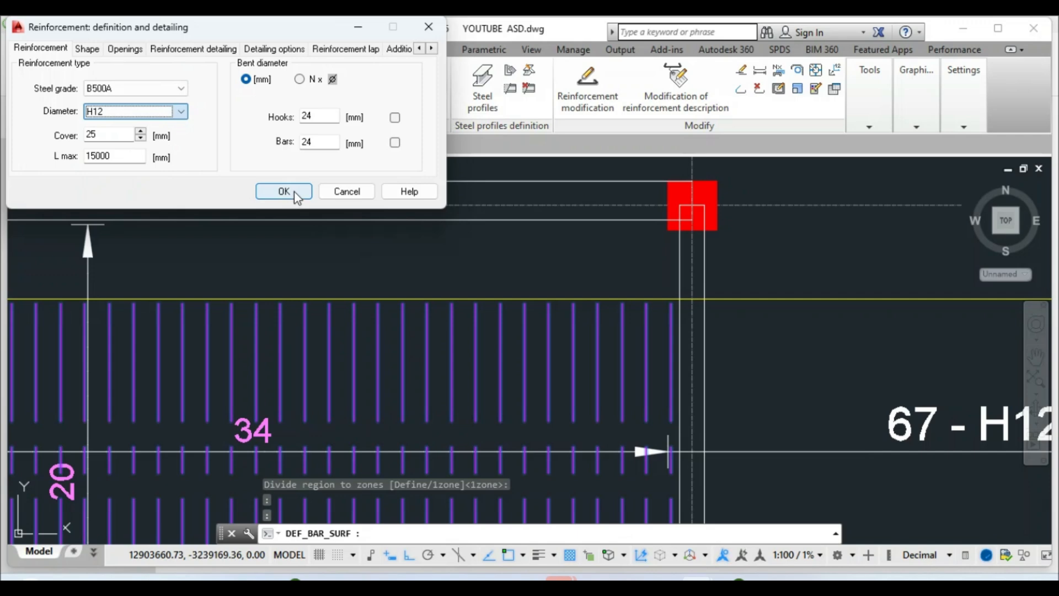
click(186, 49)
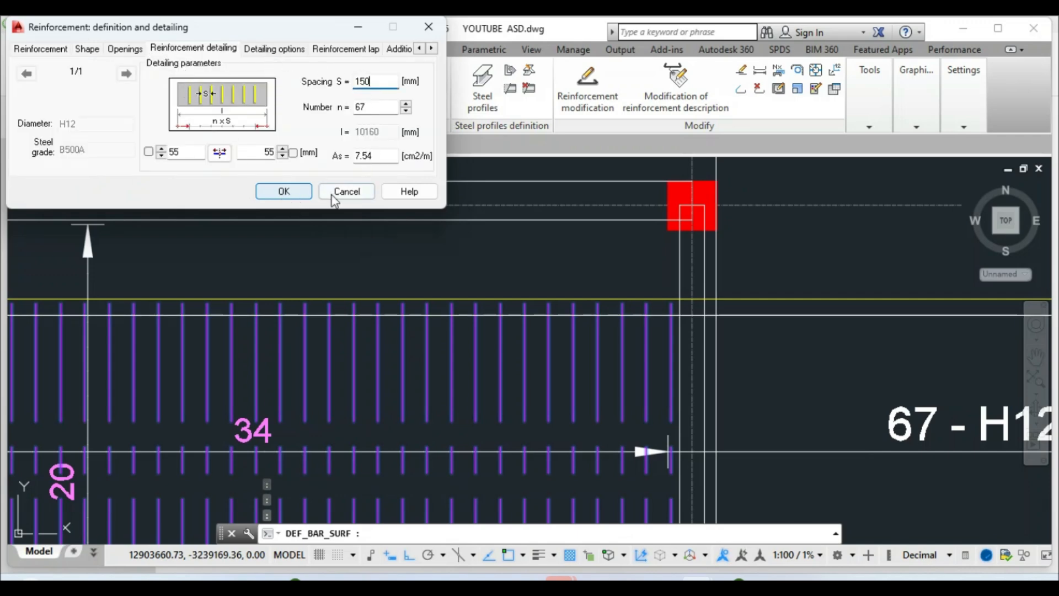
click(283, 192)
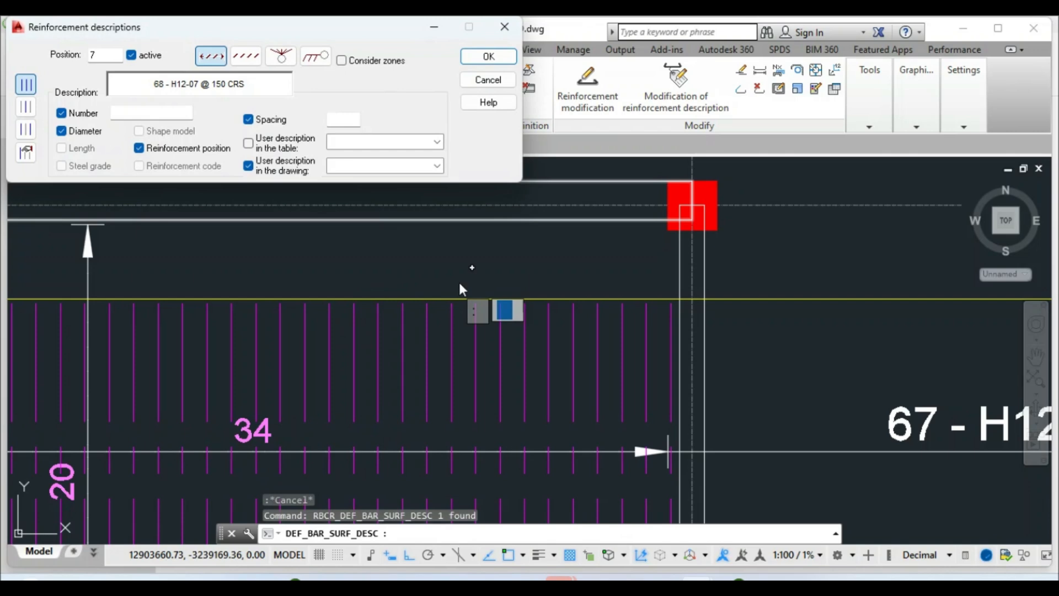
Accept the bar description settings and place the distribution line across bay A–B
click(488, 56)
scroll(431, 413, down, 4)
scroll(368, 413, up, 2)
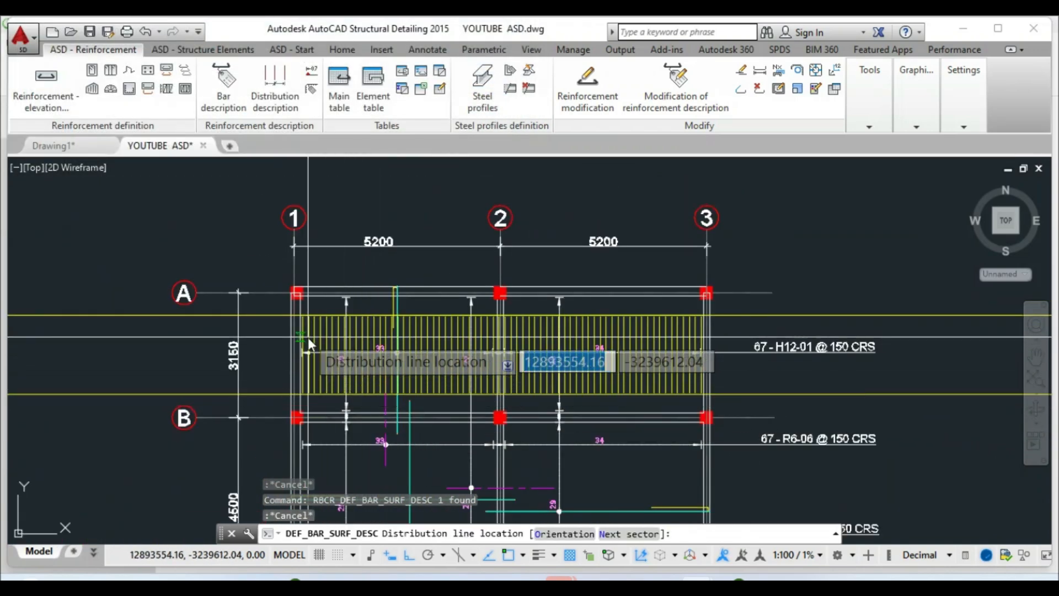
scroll(308, 336, up, 4)
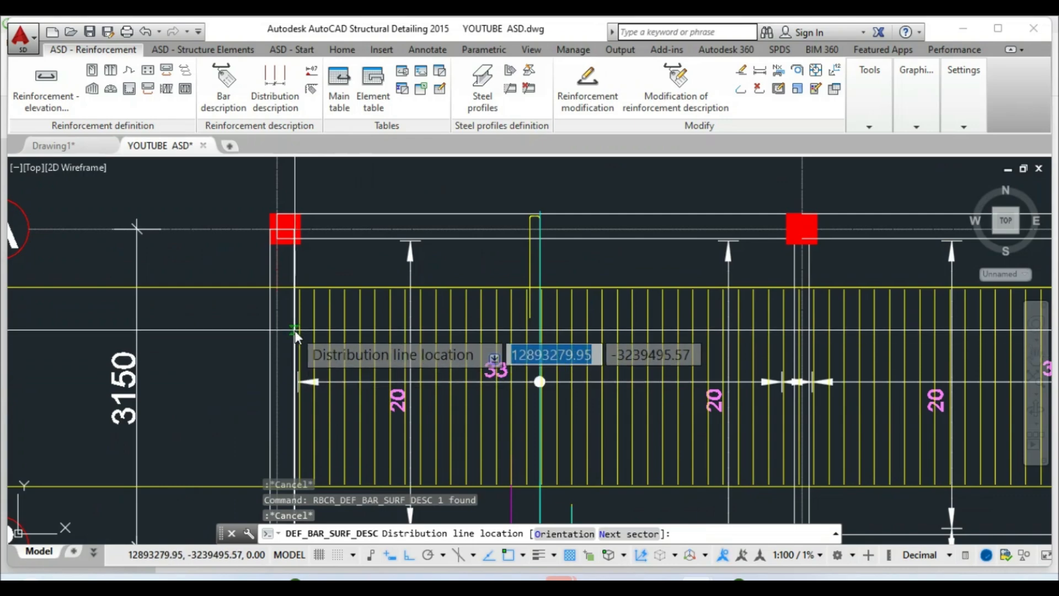
click(294, 330)
Place the label '68 - H12-07 @ 150 CRS' to the right of gridline 3
scroll(325, 343, down, 5)
scroll(647, 325, up, 4)
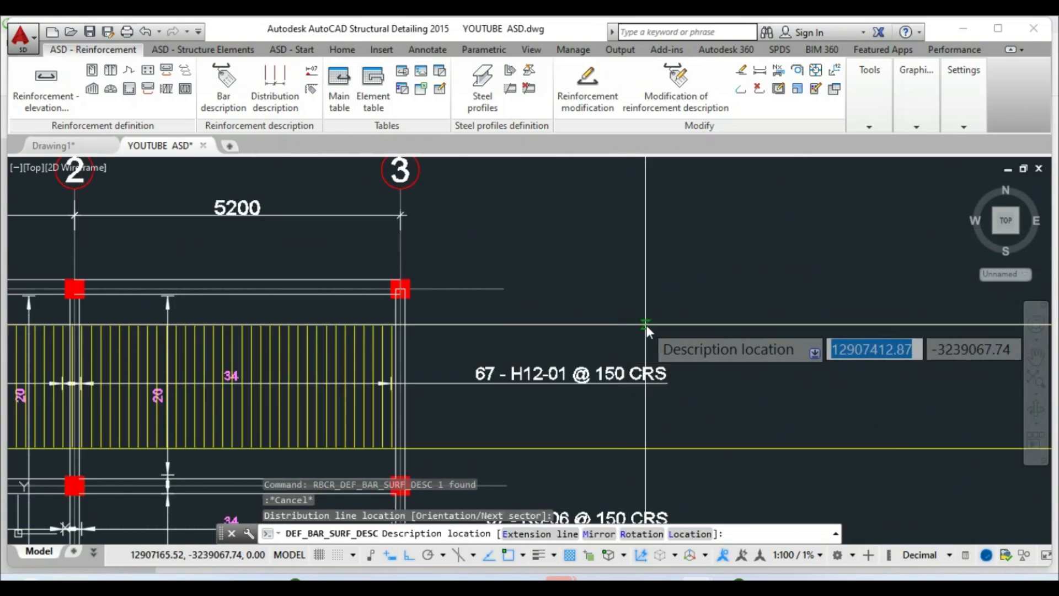
click(667, 352)
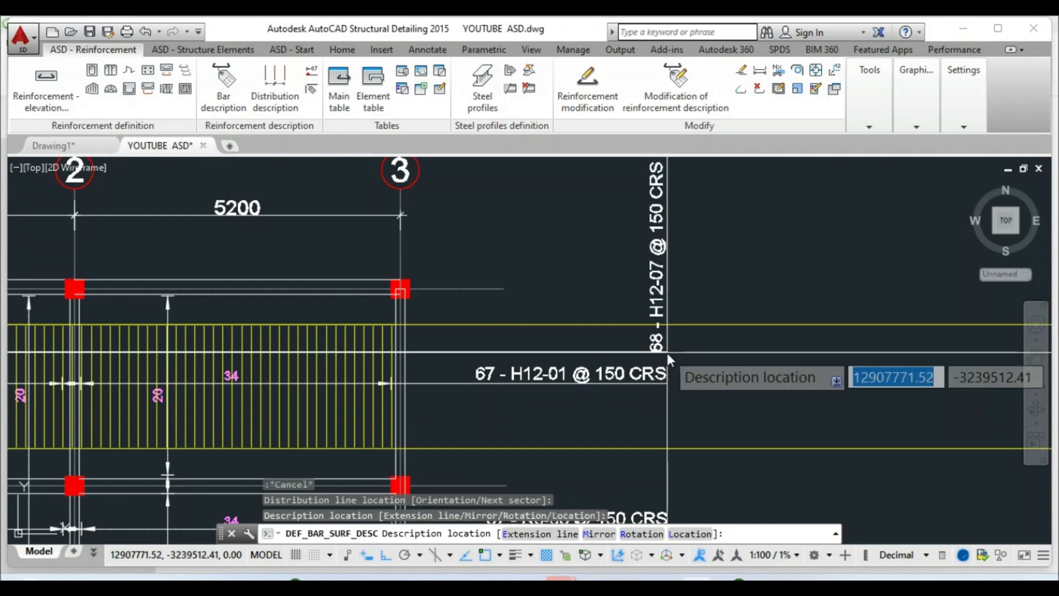
right_click(666, 352)
click(717, 110)
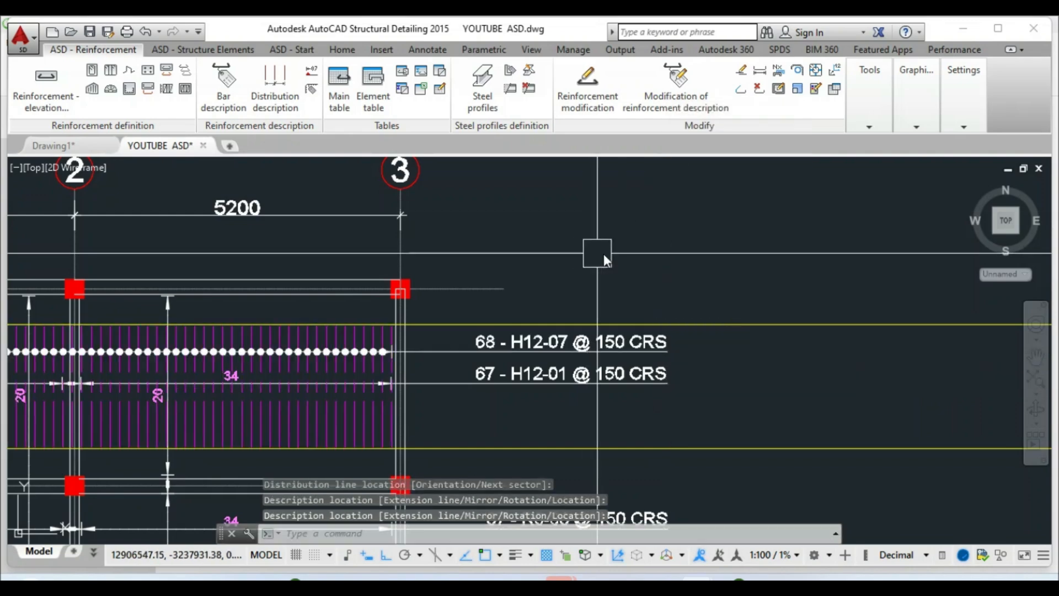
scroll(353, 361, down, 5)
scroll(213, 348, up, 7)
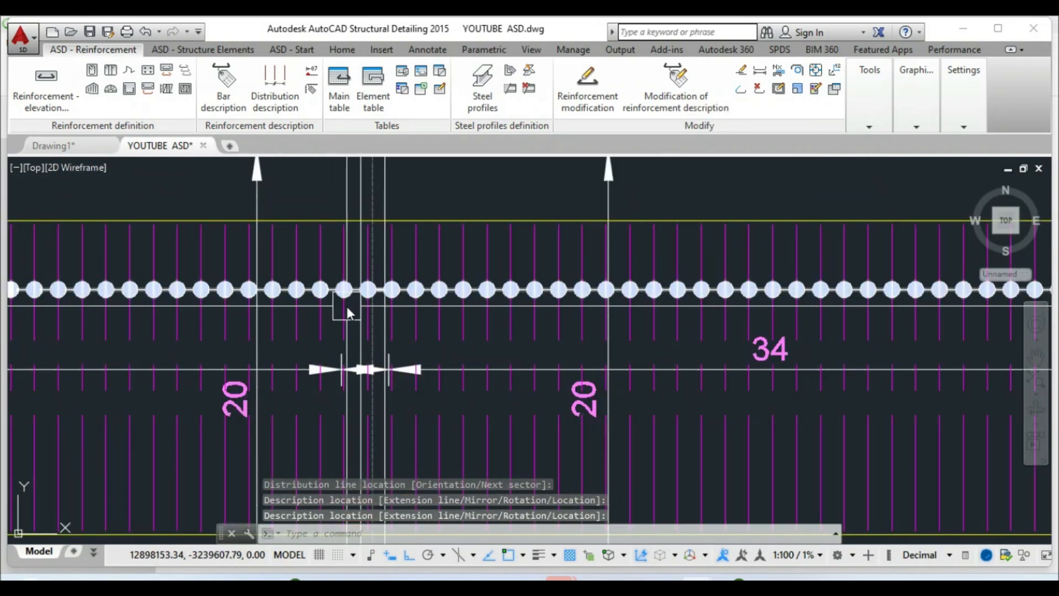
scroll(350, 254, up, 2)
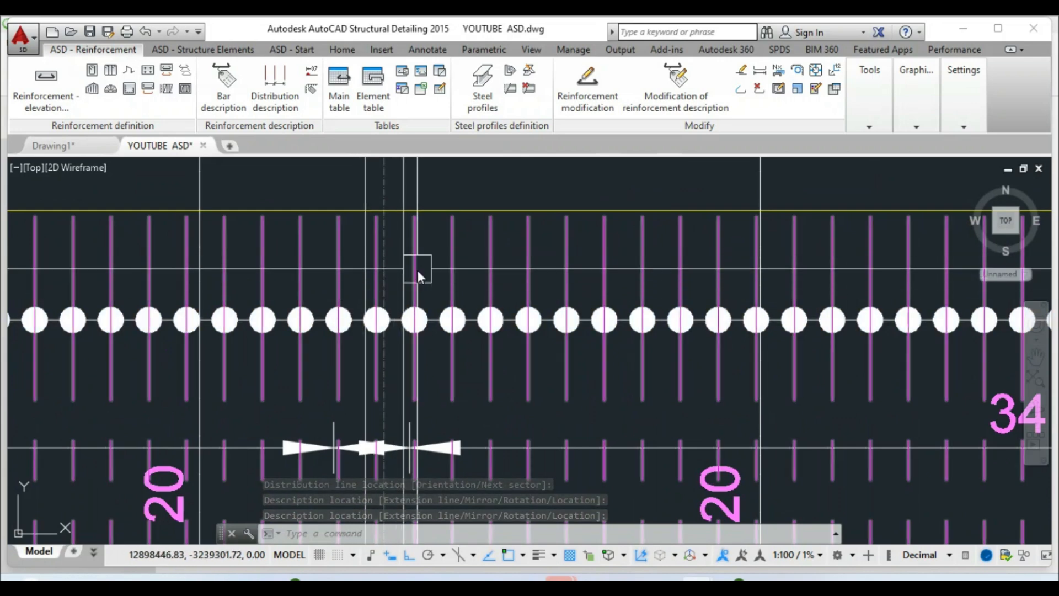
click(449, 271)
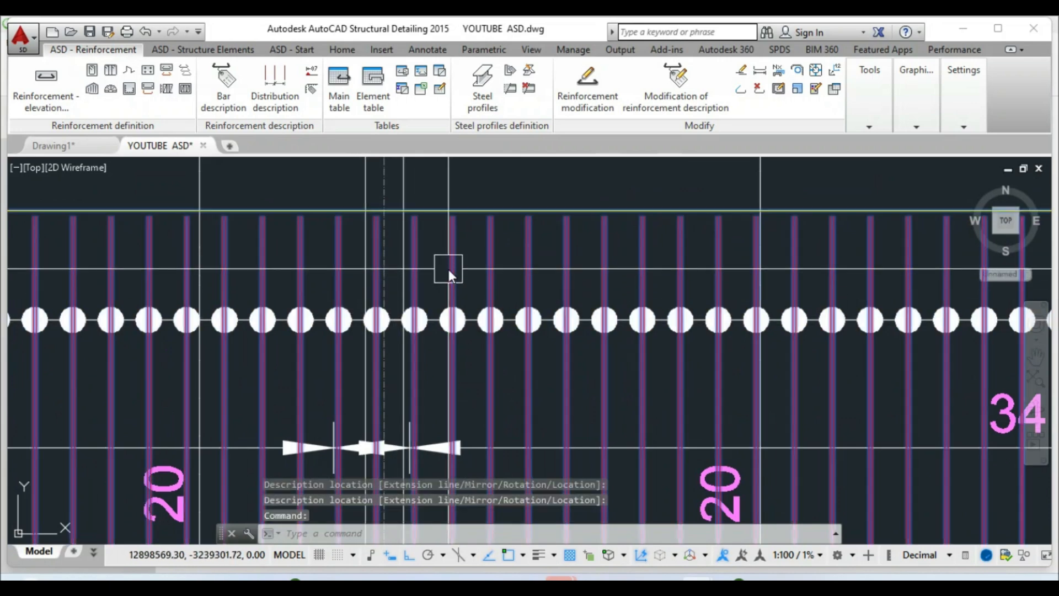
Modify the H12-07 distribution so its label reads '67 - H12-07 @ 150 CRS', then end the command
right_click(448, 267)
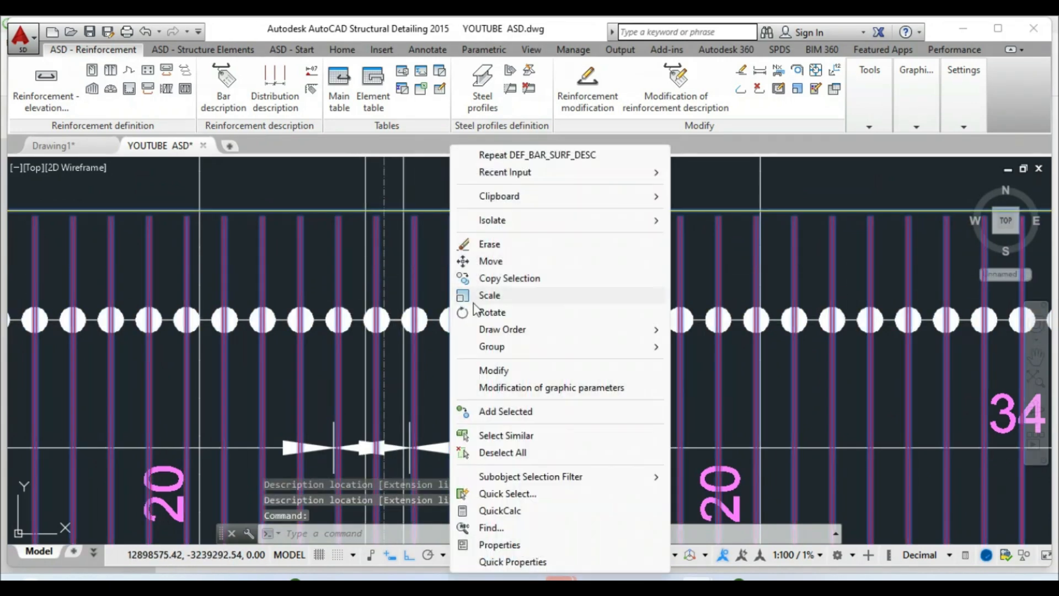
click(484, 371)
click(456, 144)
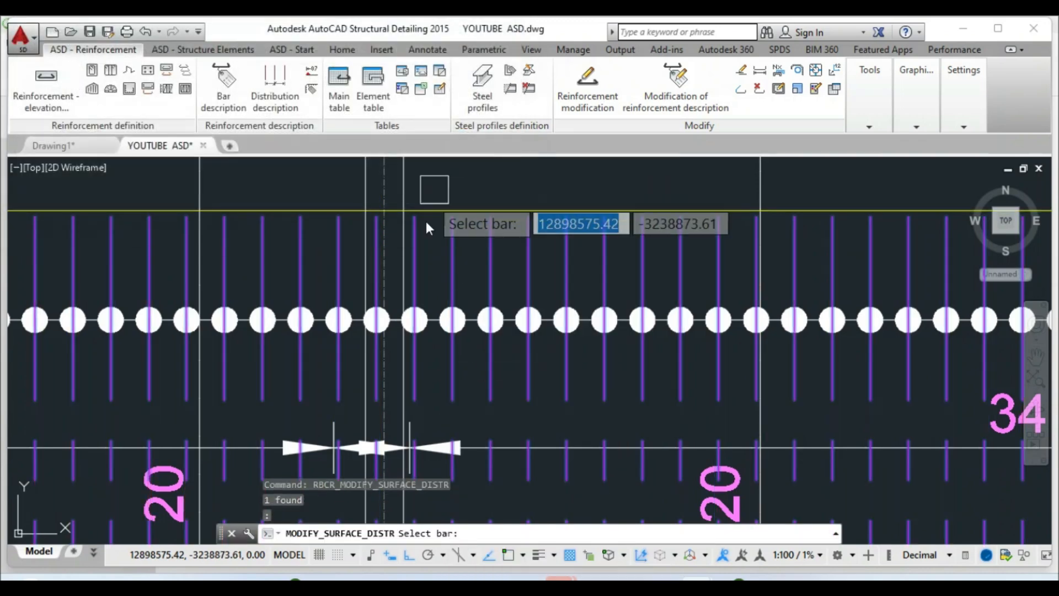
scroll(377, 260, up, 4)
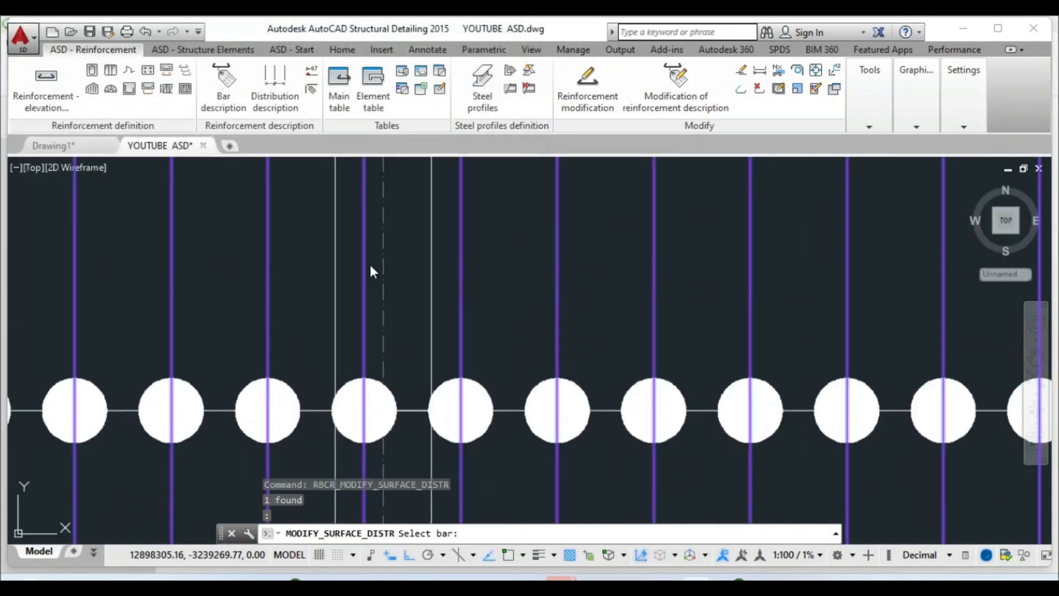
scroll(369, 263, down, 6)
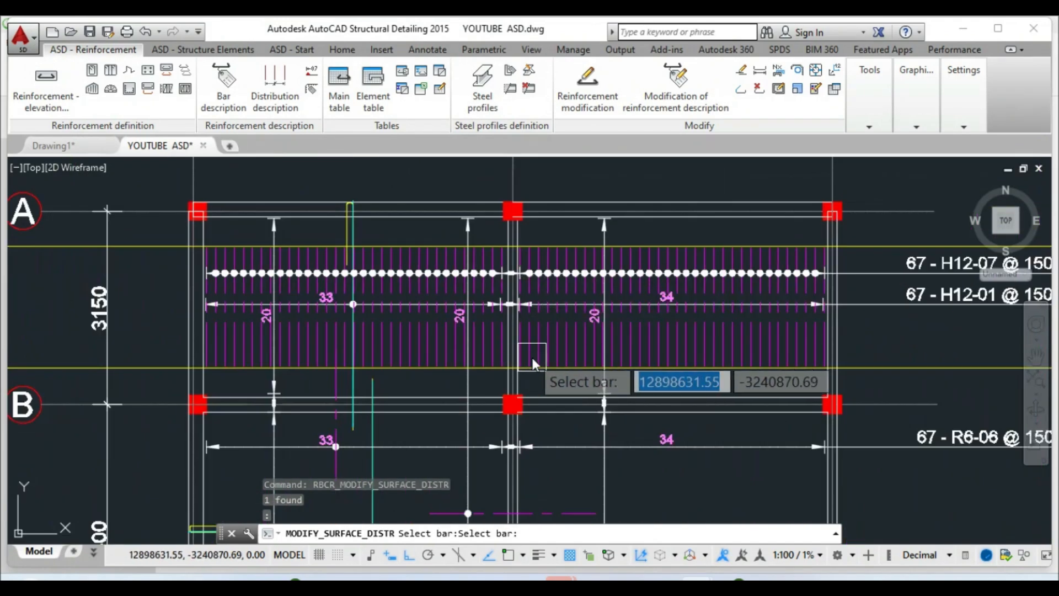
key(Escape)
key(Escape)
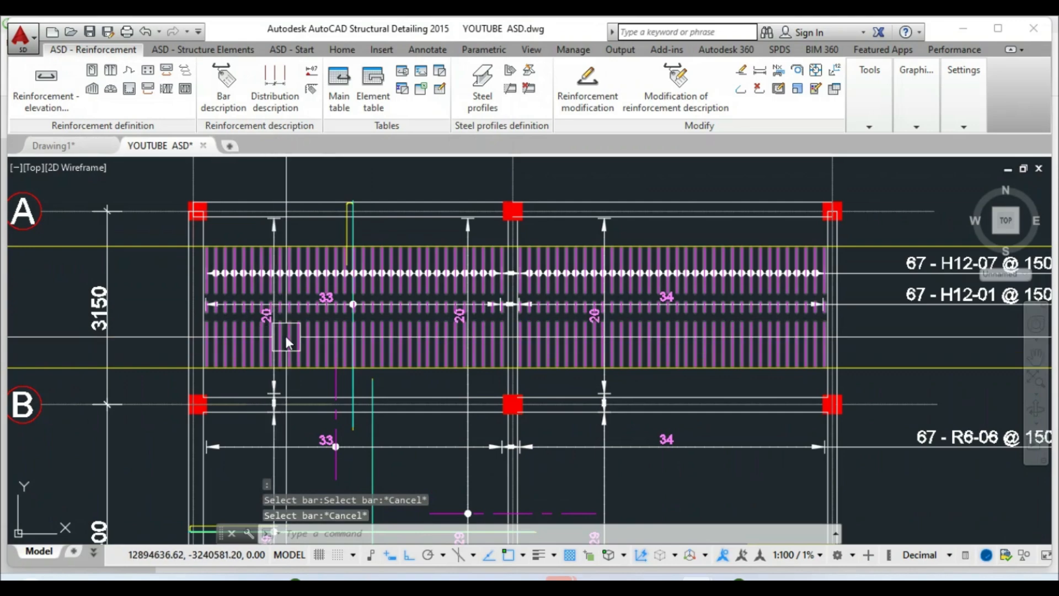
scroll(423, 344, down, 2)
key(Escape)
key(Escape)
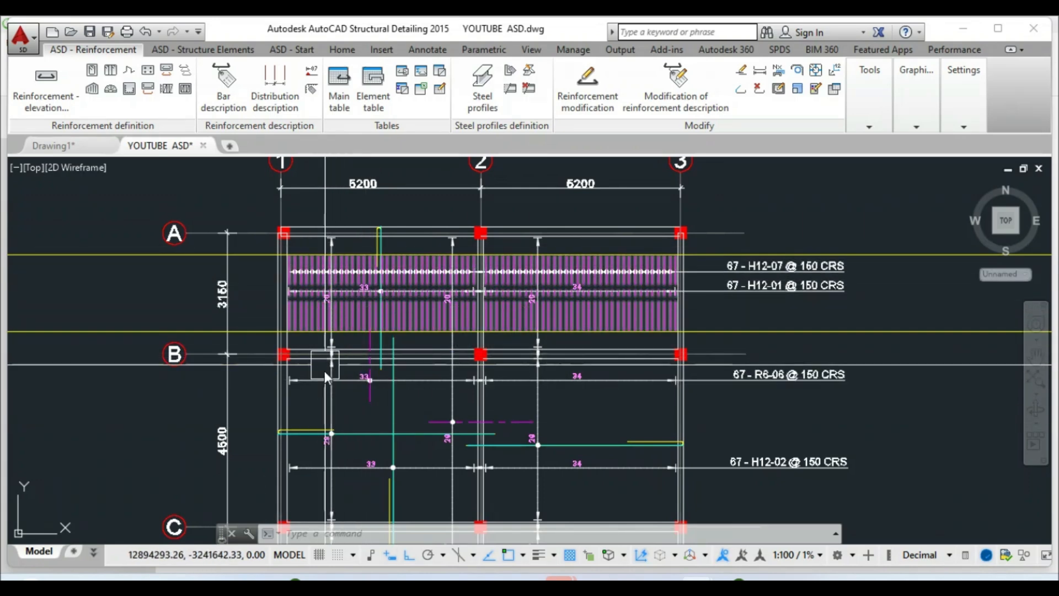
scroll(307, 447, up, 3)
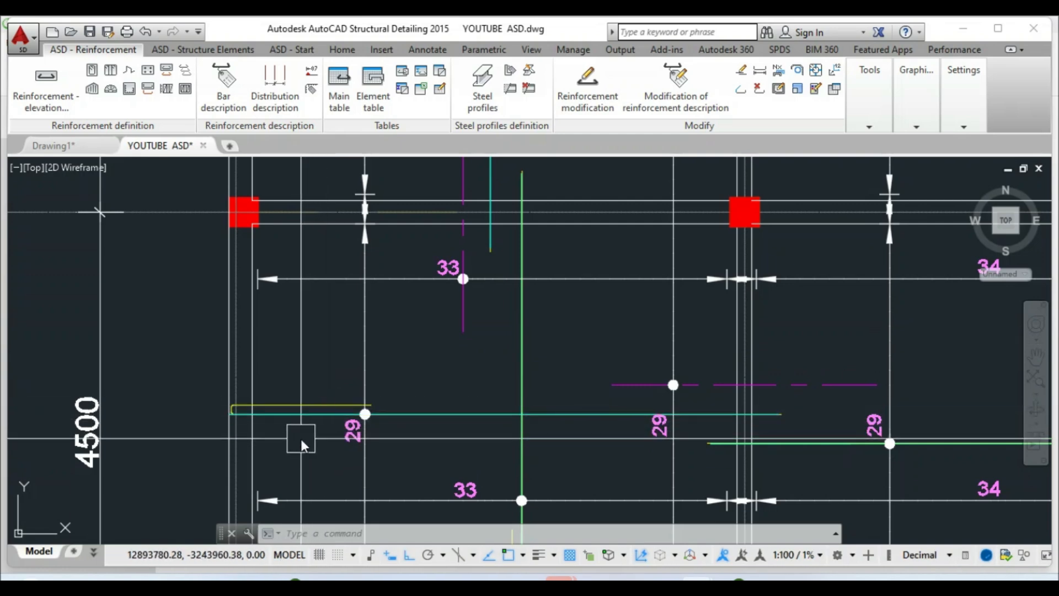
Select and then deselect the cyan bar in the lower bay
click(315, 406)
scroll(358, 379, down, 3)
key(Escape)
key(Escape)
scroll(340, 307, down, 3)
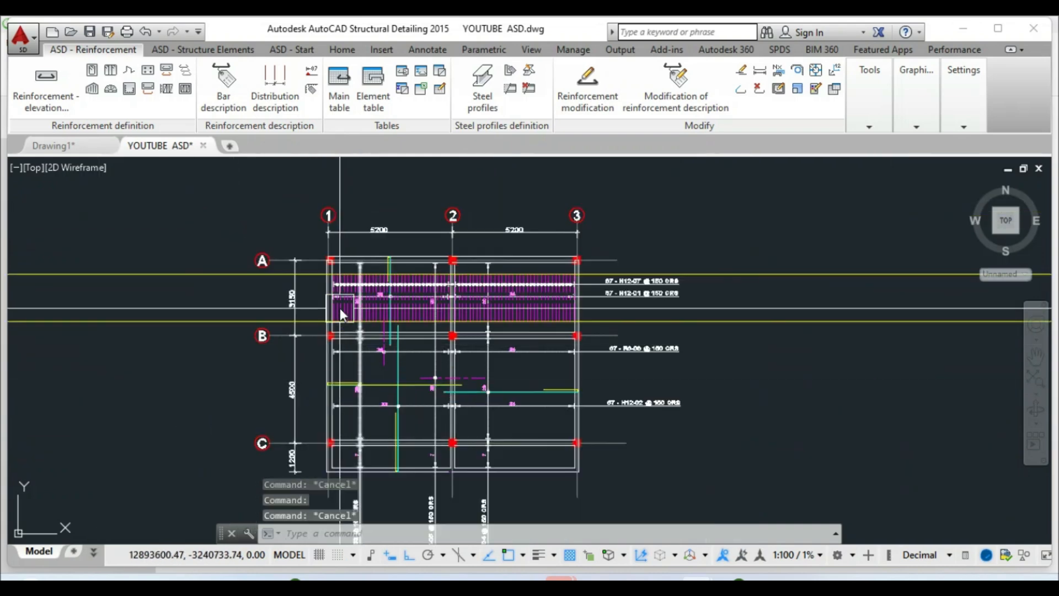
scroll(298, 349, up, 5)
scroll(298, 339, down, 2)
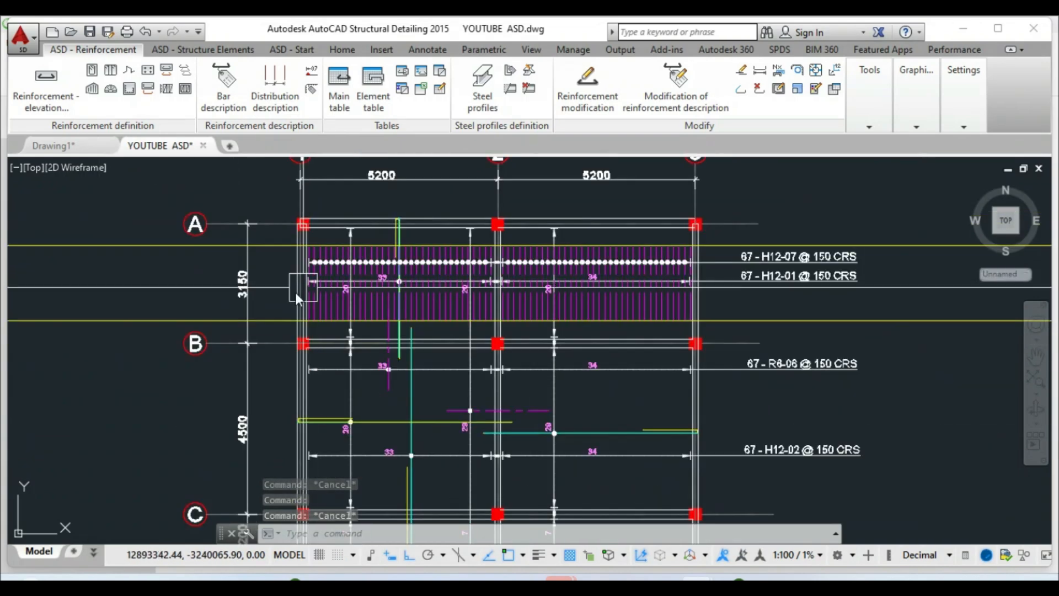
Draw three vertical construction lines (XL, Ver) across the H12-07 bar band between grids A and B
text(x)
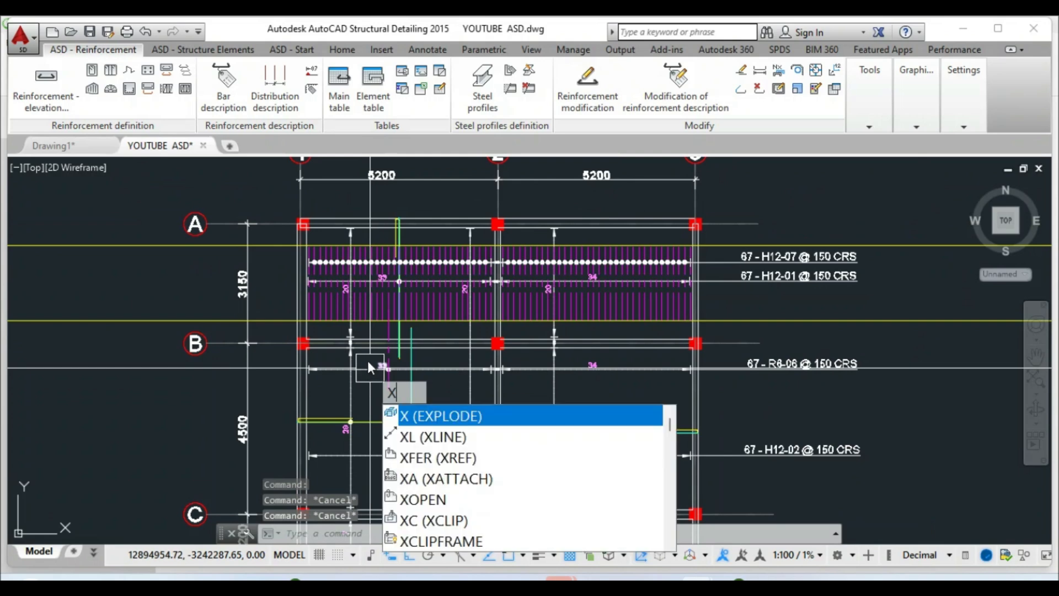
click(397, 430)
click(453, 534)
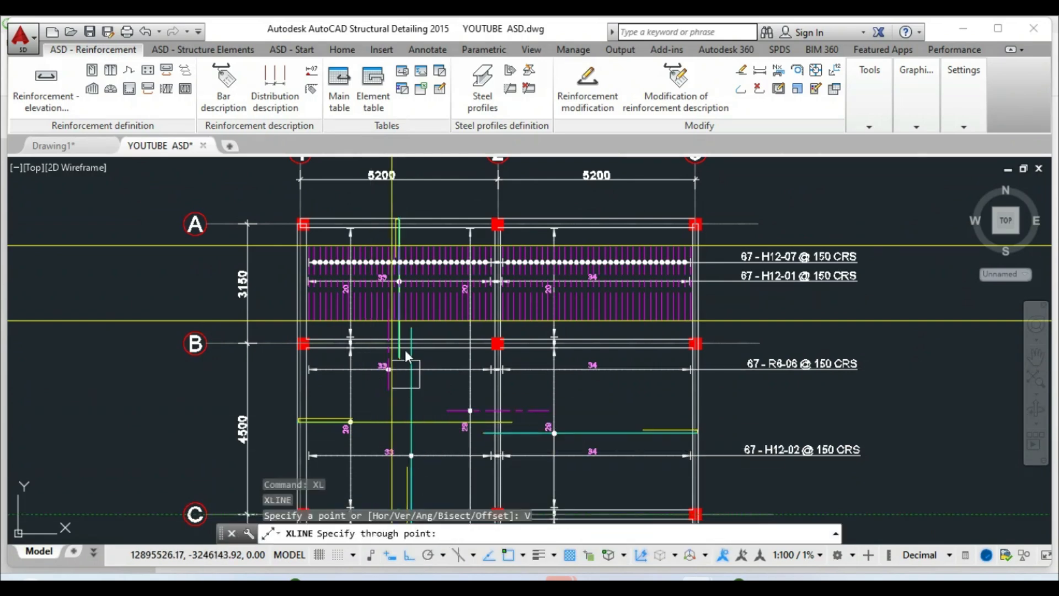
scroll(350, 418, up, 5)
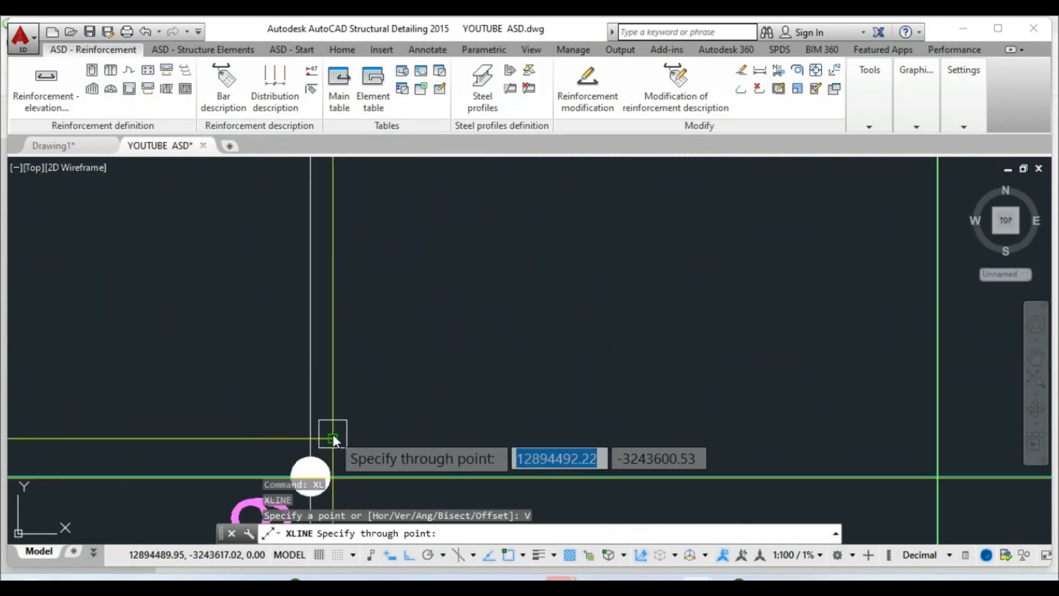
scroll(348, 373, down, 5)
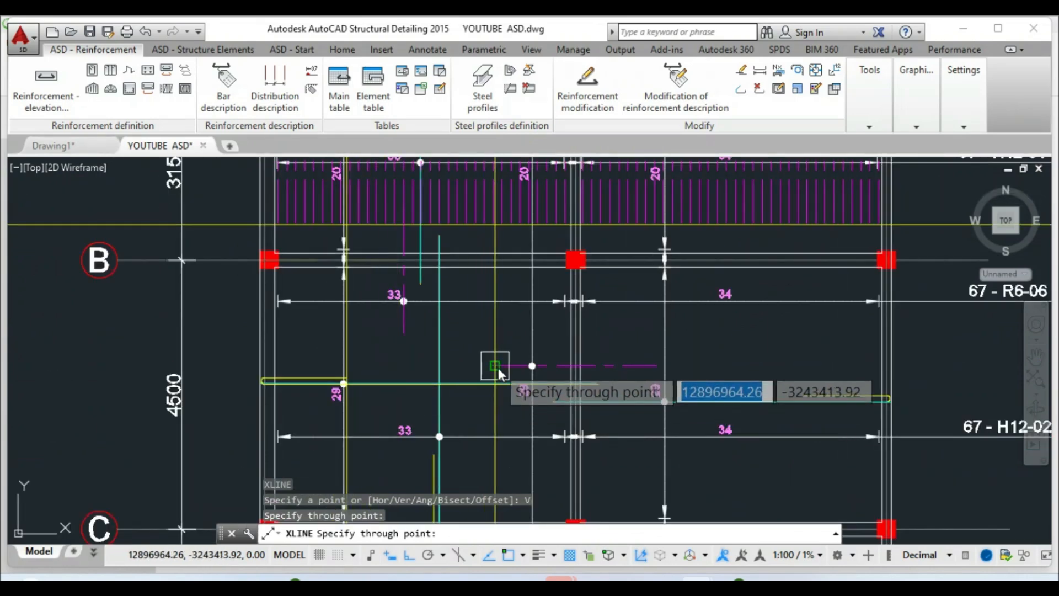
click(496, 368)
click(654, 366)
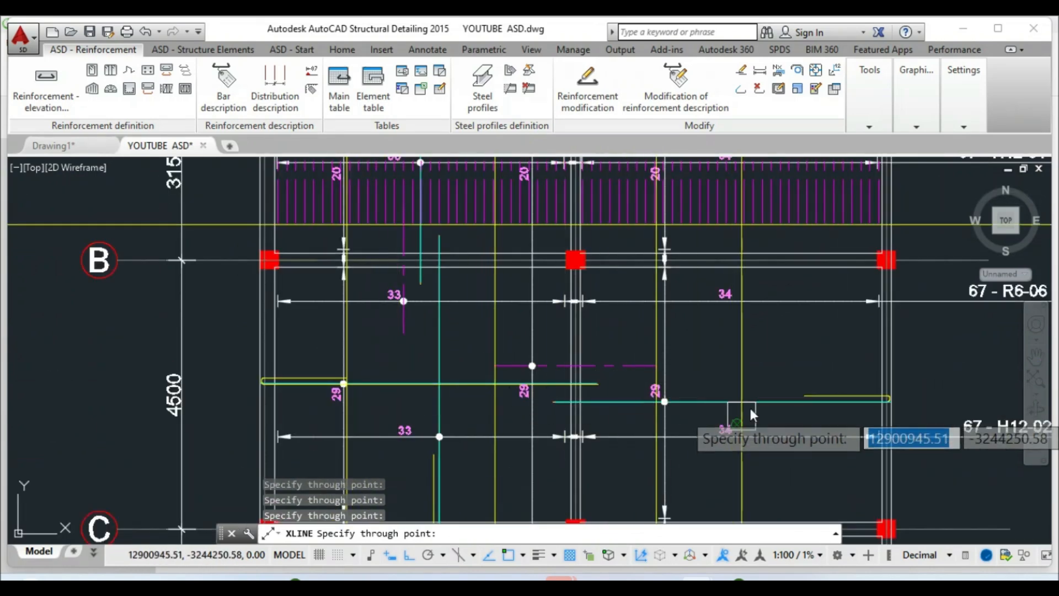
click(802, 392)
scroll(574, 419, down, 5)
key(Escape)
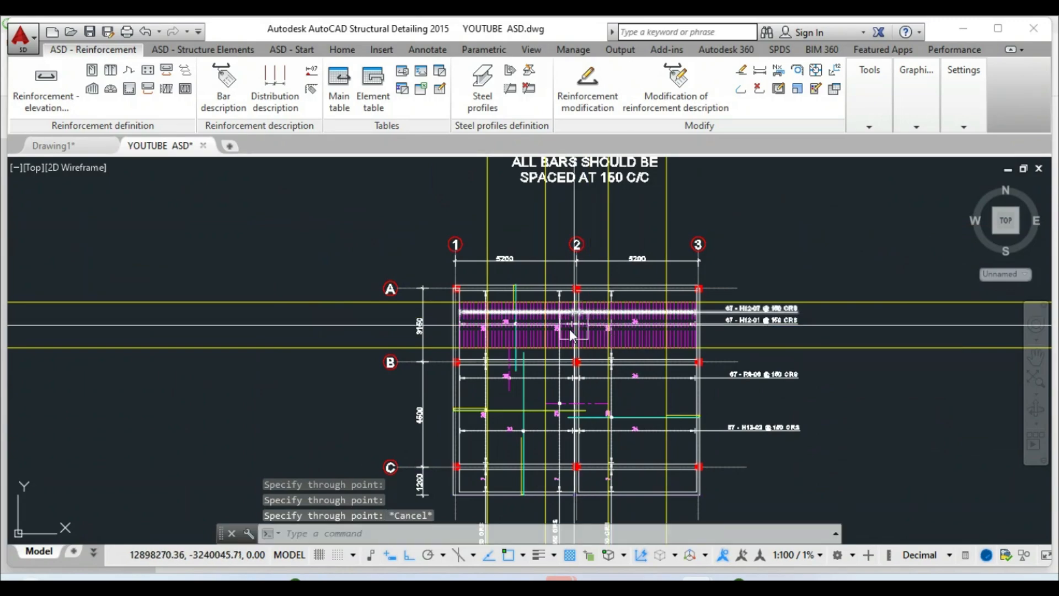
scroll(568, 327, up, 4)
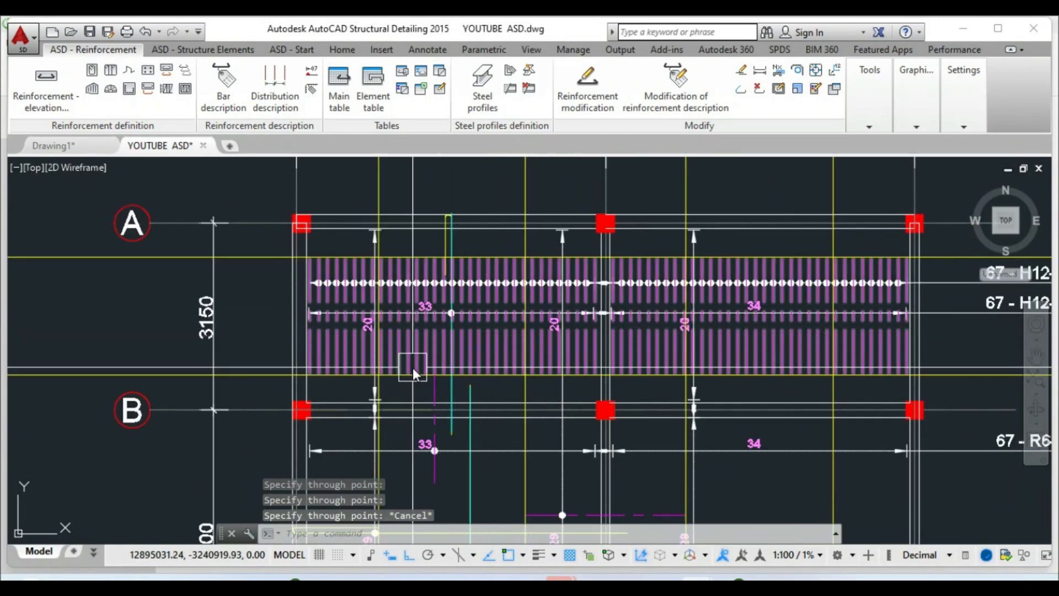
scroll(407, 369, up, 5)
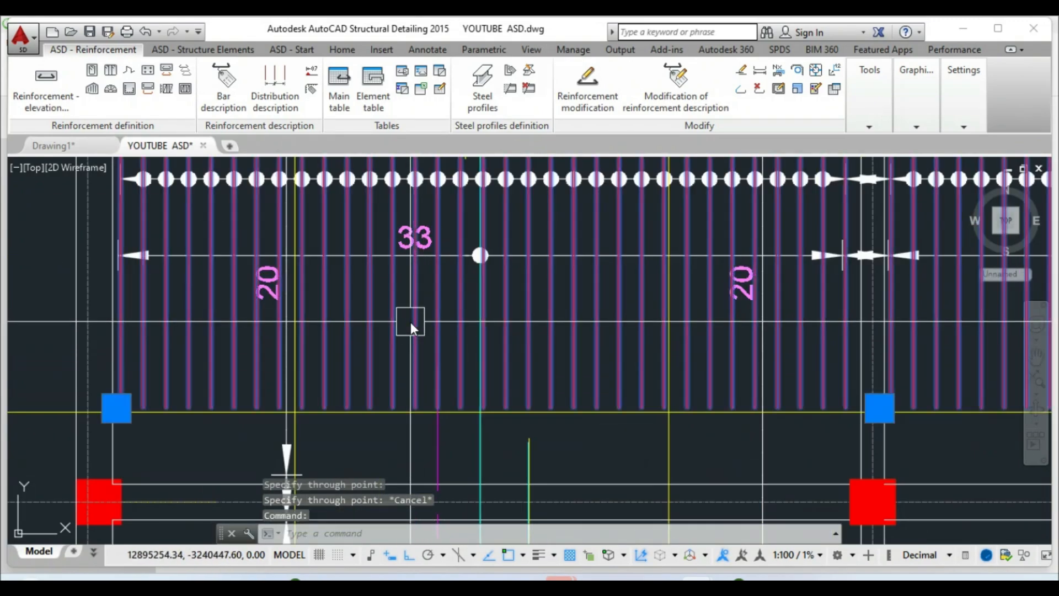
right_click(410, 322)
Delete bars between the xlines from the H12-07 distribution, leaving gaps and a 35 - H12-07 label
click(443, 370)
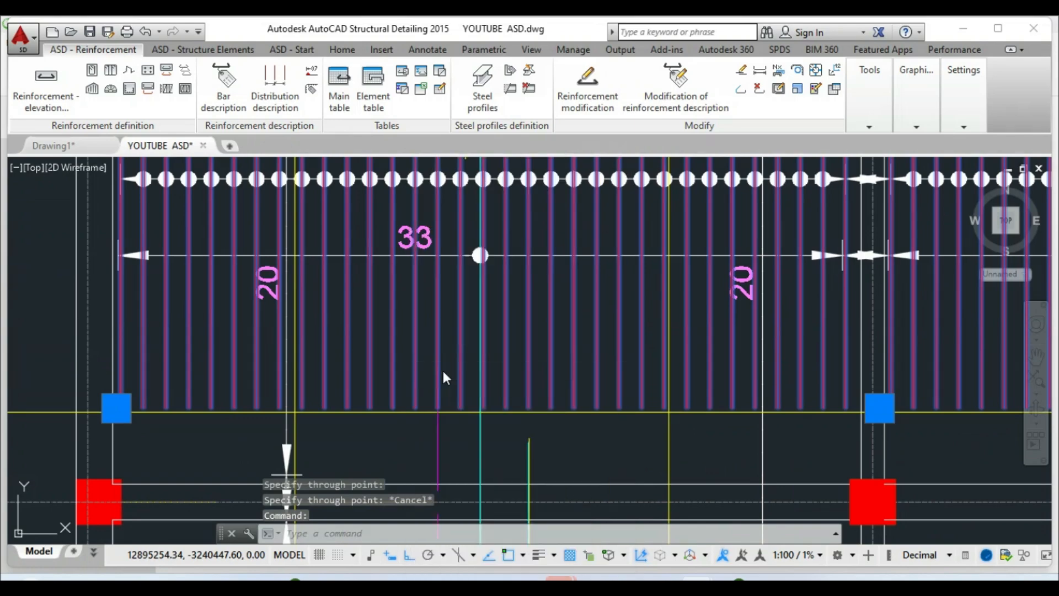
click(459, 142)
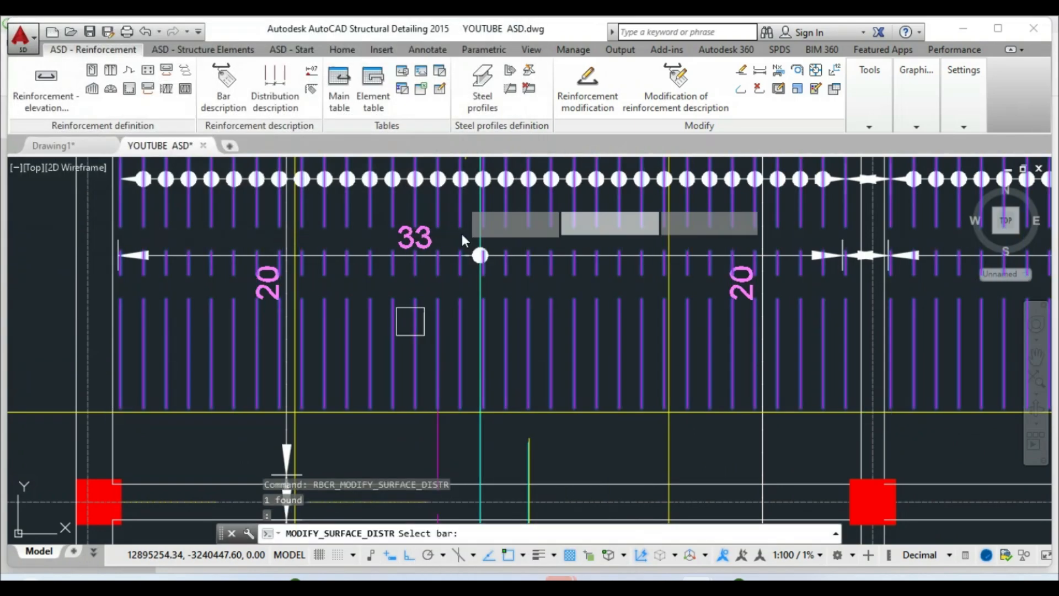
scroll(461, 331, down, 5)
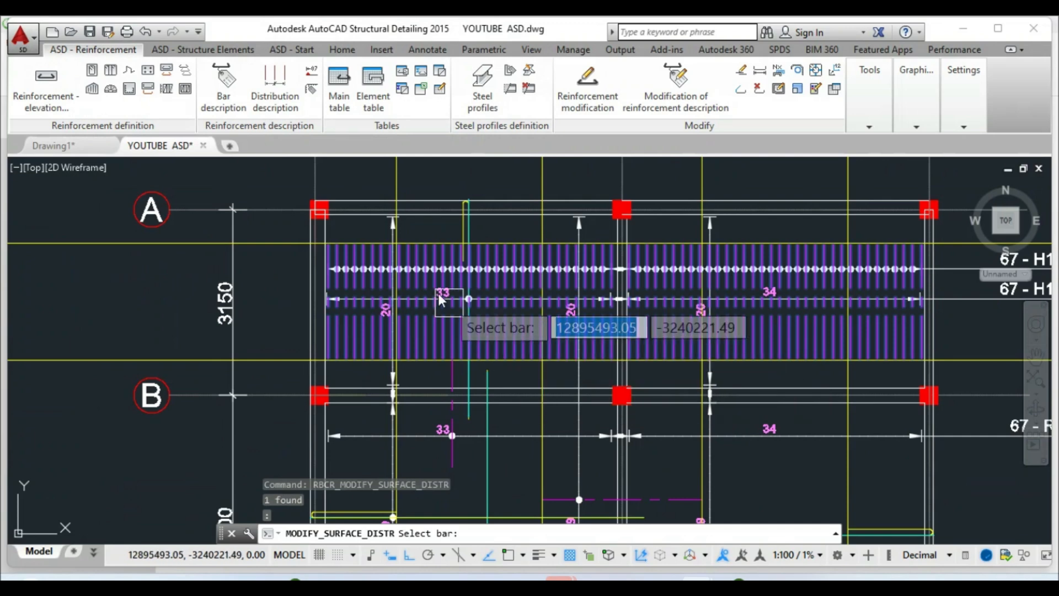
scroll(376, 232, up, 2)
scroll(650, 262, down, 1)
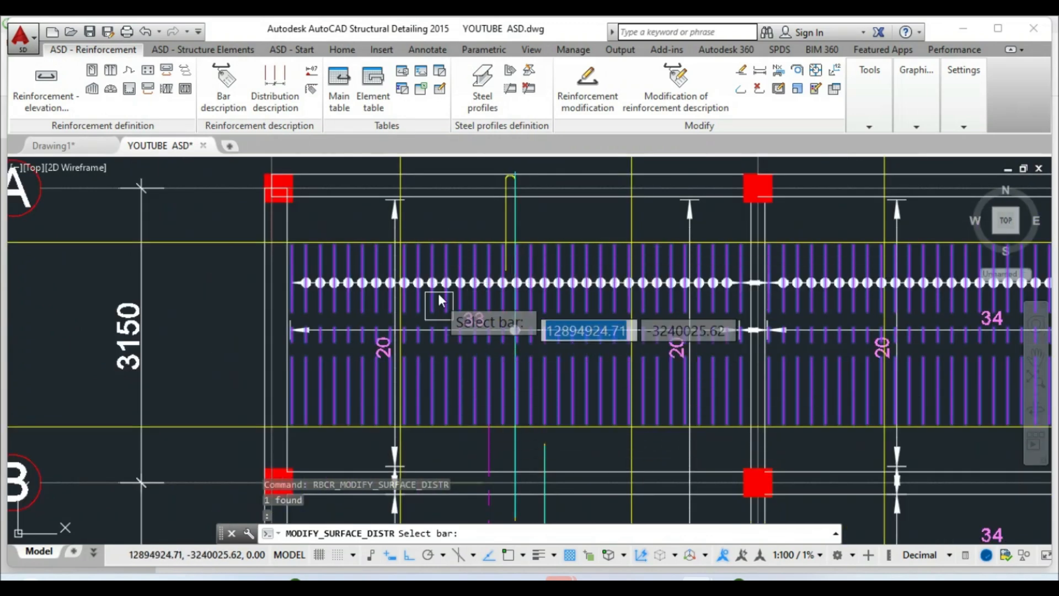
scroll(405, 262, up, 4)
click(390, 257)
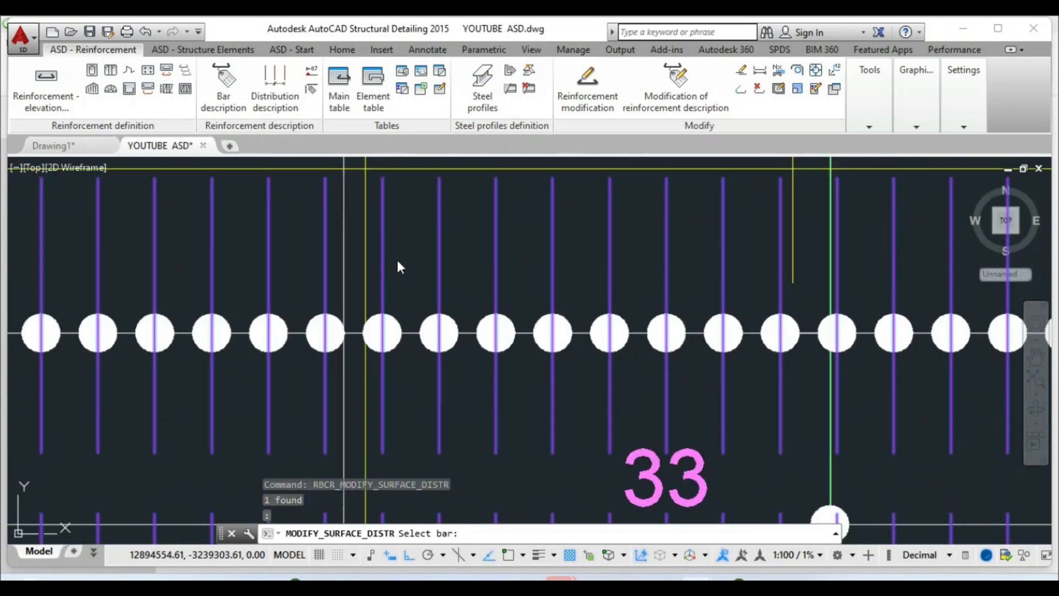
scroll(436, 274, down, 4)
scroll(650, 264, down, 6)
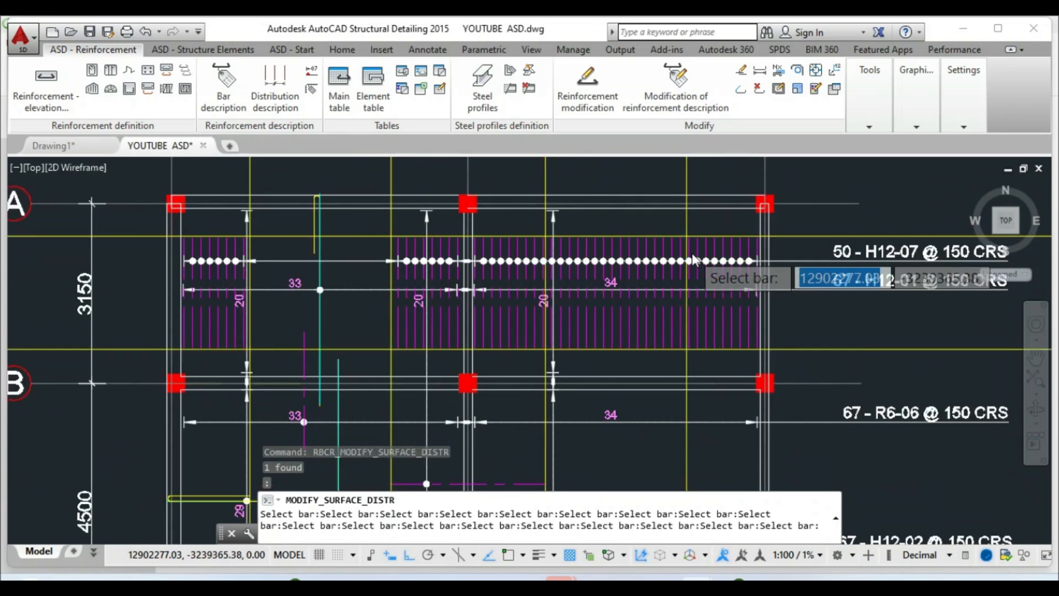
scroll(694, 259, up, 4)
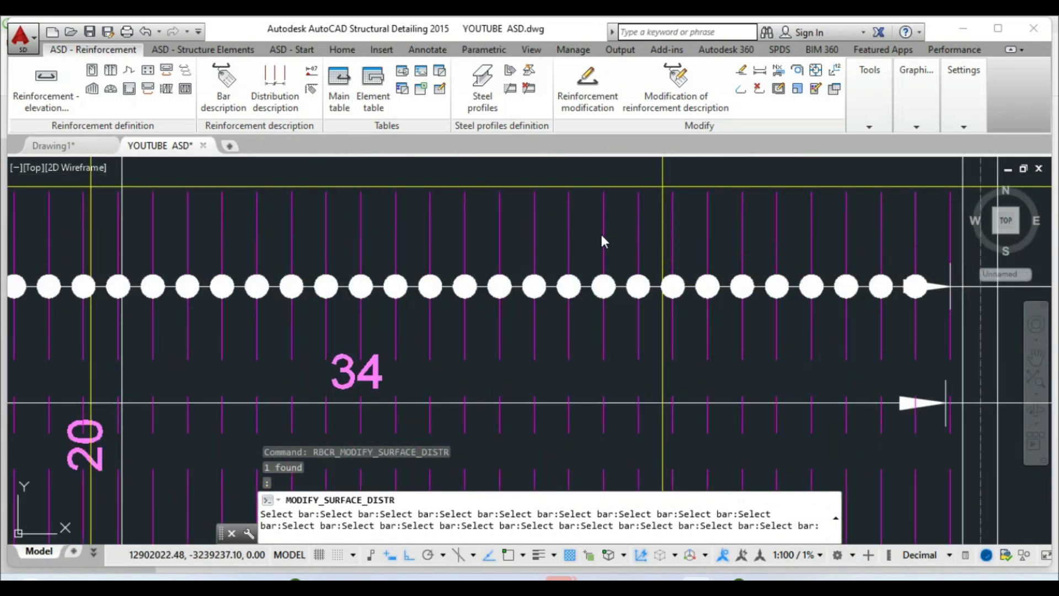
scroll(499, 286, down, 2)
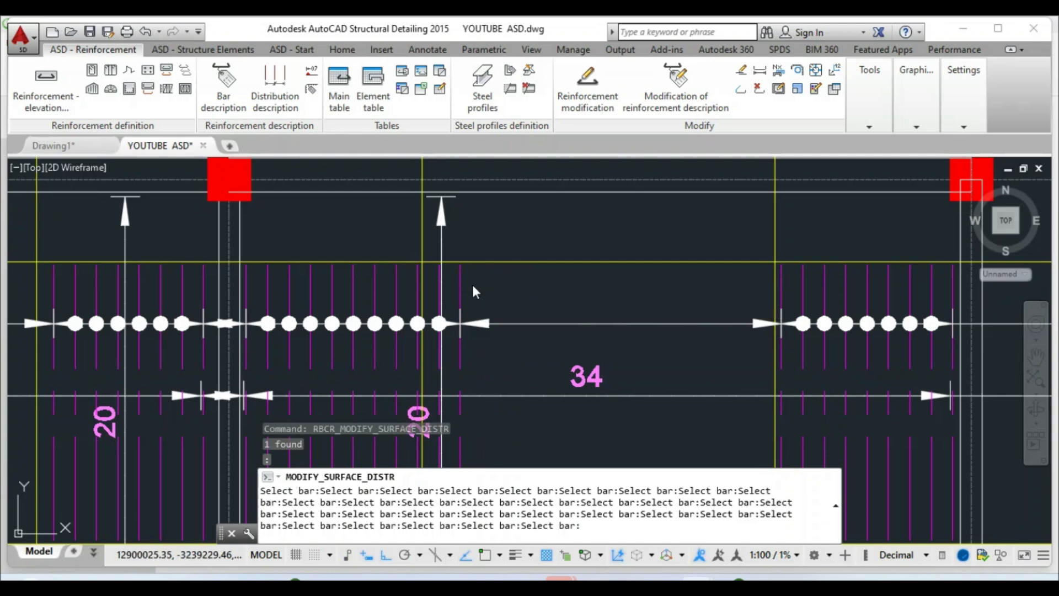
scroll(496, 281, down, 5)
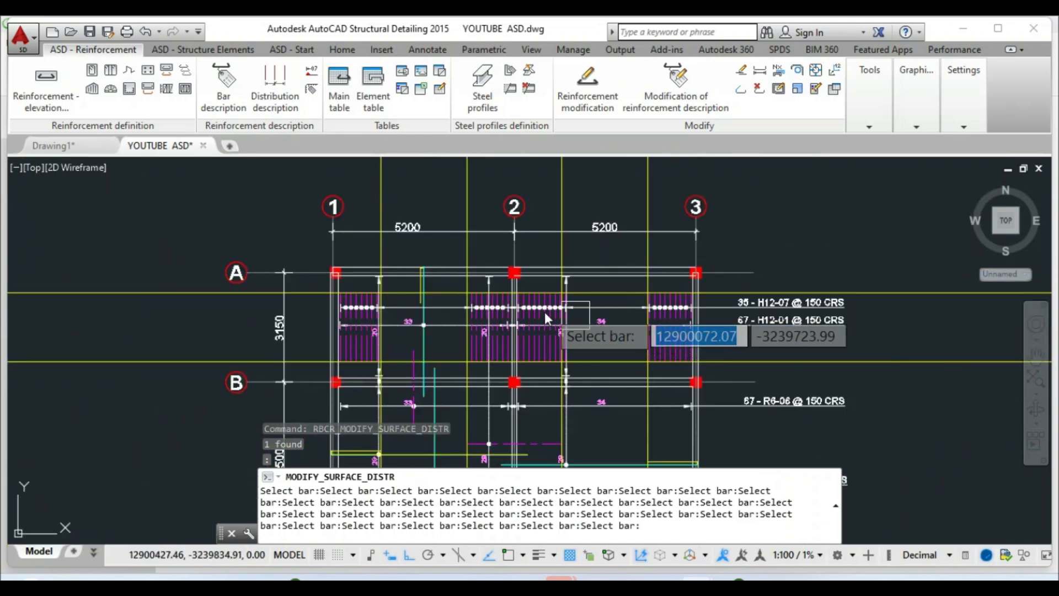
click(573, 351)
key(Escape)
scroll(578, 323, up, 4)
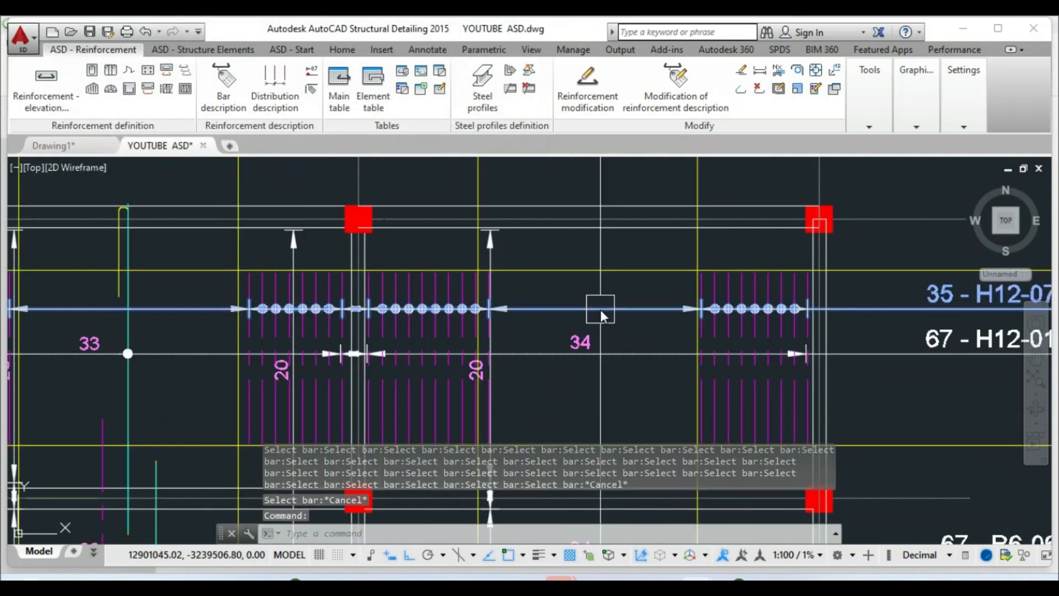
right_click(600, 309)
Add grouped spacing dimensions (7x150, 300, 9x150, 2700, 2400, 8x150) to the H12-07 description
click(640, 370)
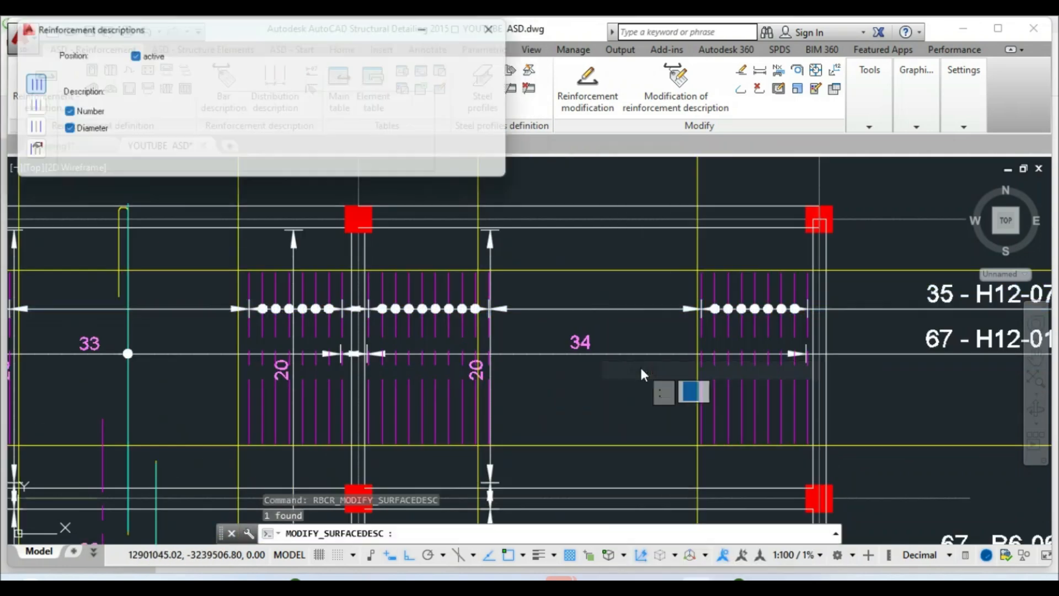
click(414, 80)
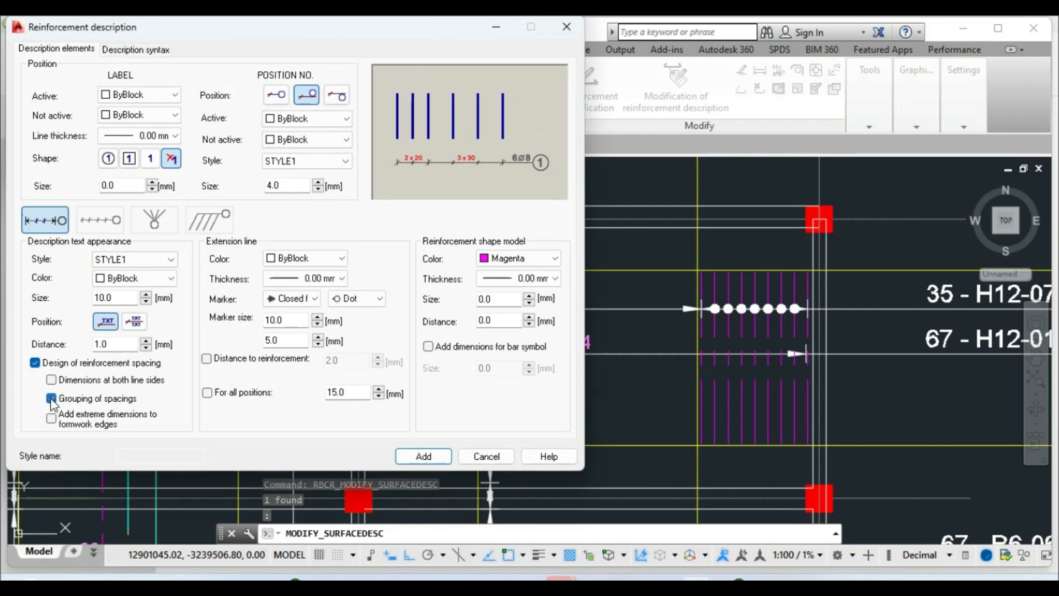
click(425, 462)
key(Escape)
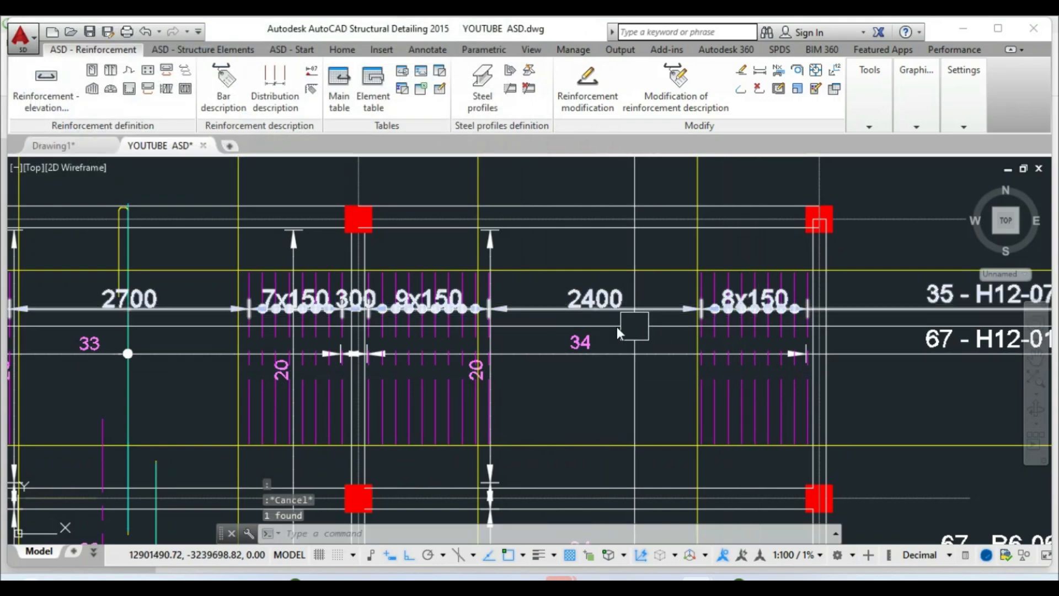
scroll(436, 330, up, 3)
scroll(605, 316, down, 4)
scroll(490, 331, up, 2)
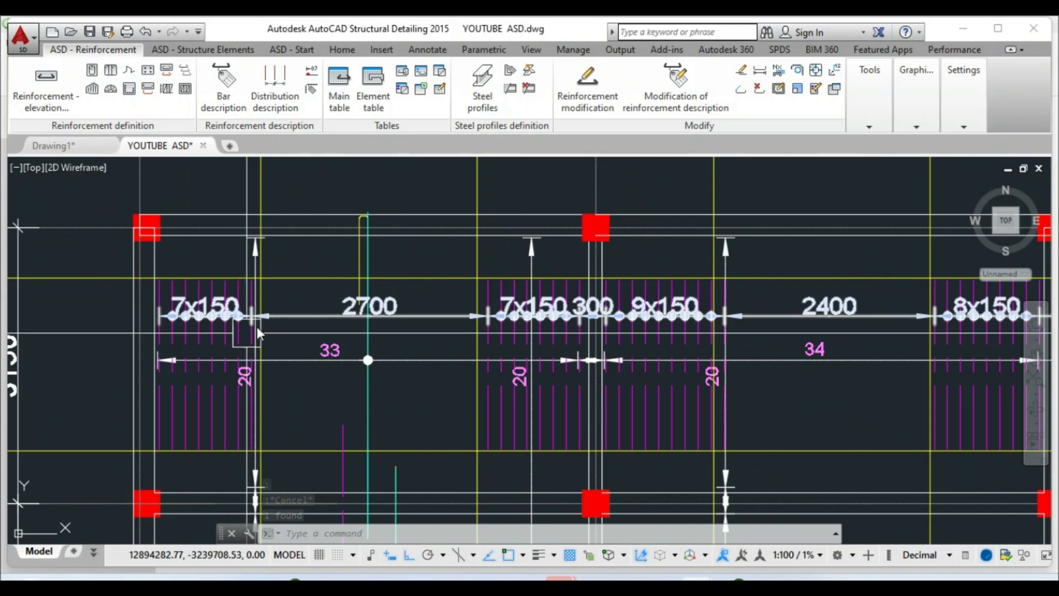
key(Escape)
Copy the 33 bar-number label over the 7x150 bar group and change its text to 8
click(338, 50)
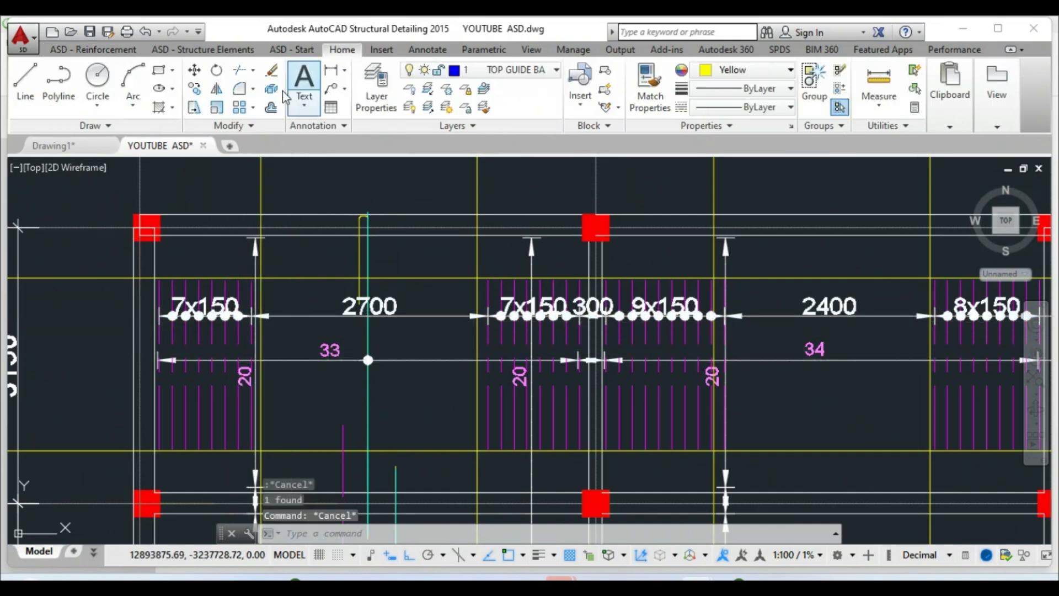
click(199, 92)
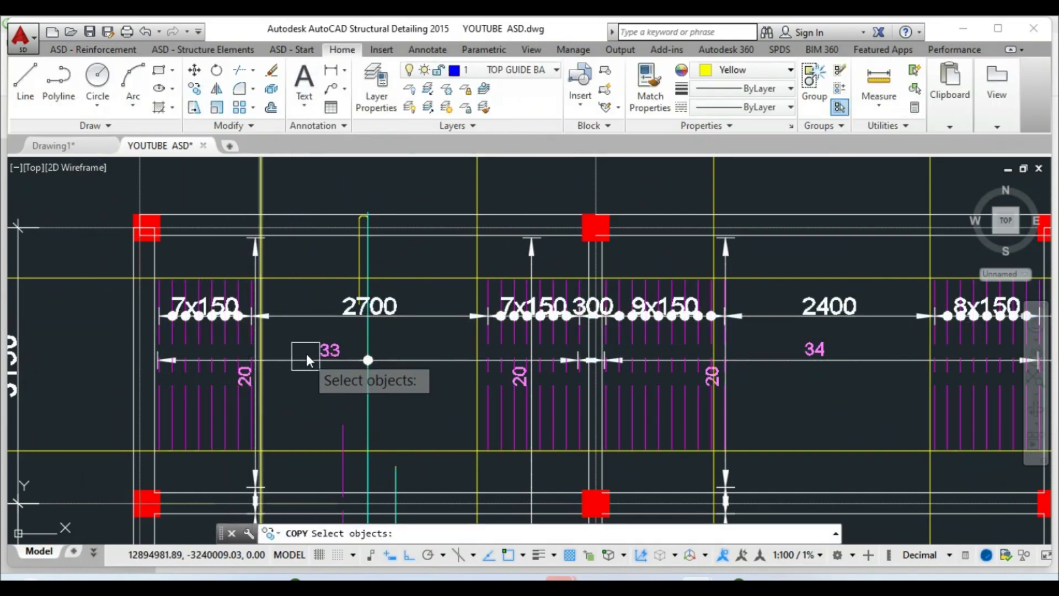
click(326, 347)
key(Return)
click(330, 343)
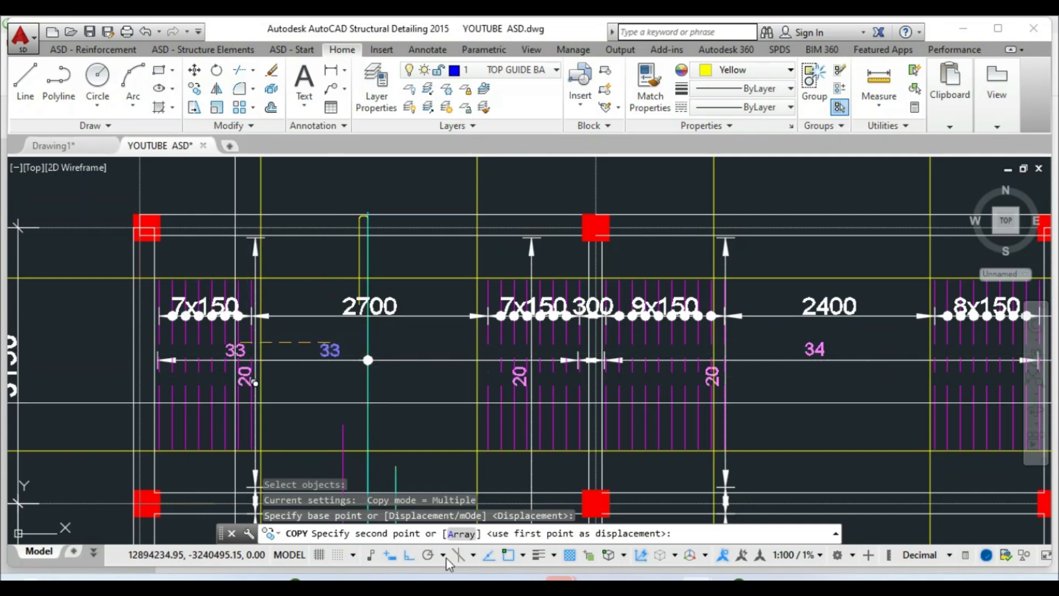
scroll(204, 302, up, 4)
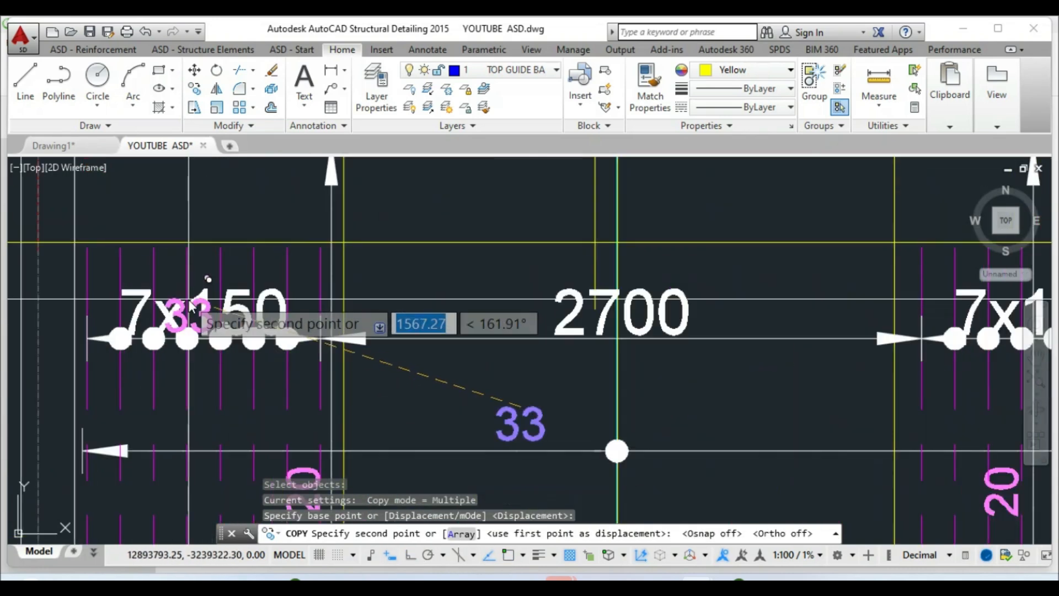
key(F8)
click(191, 303)
key(Escape)
double_click(190, 303)
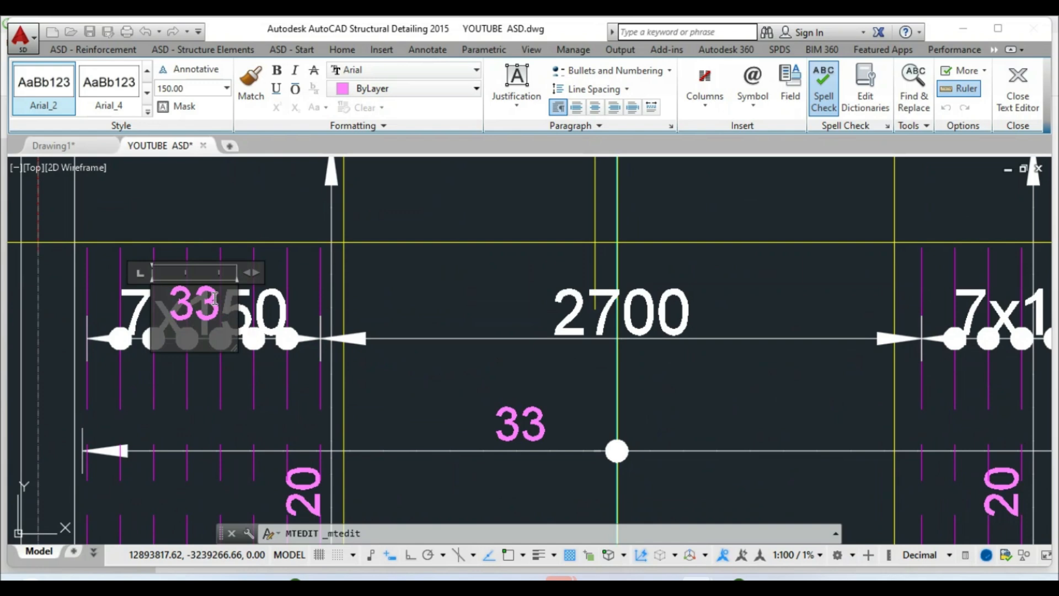
text(8)
click(397, 288)
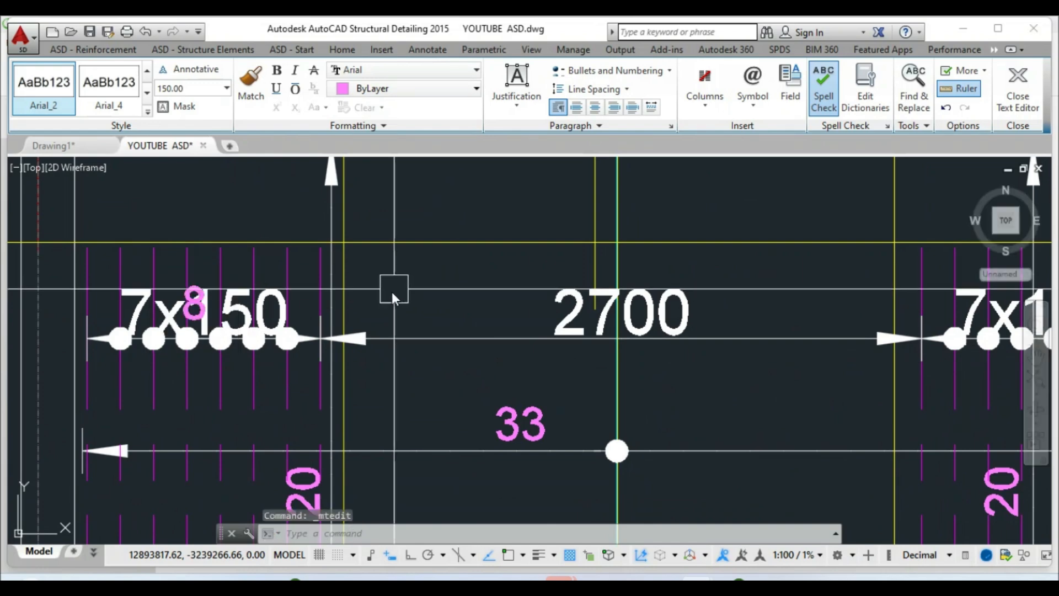
Copy the 8 label onto the 7x150 and 9x150 dimension lines
click(194, 90)
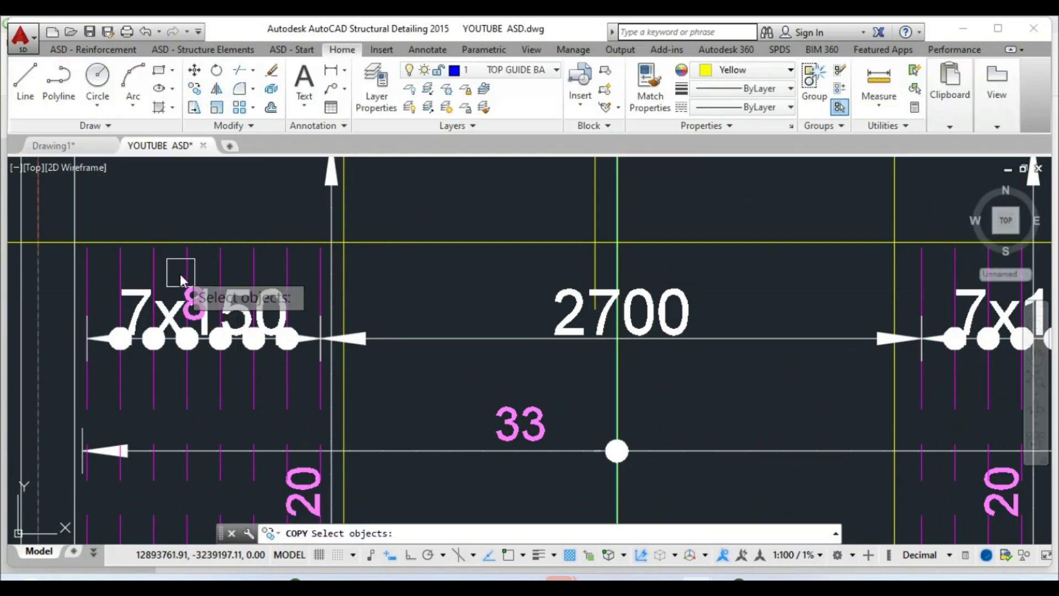
key(Return)
click(193, 308)
scroll(590, 331, down, 4)
scroll(539, 307, up, 5)
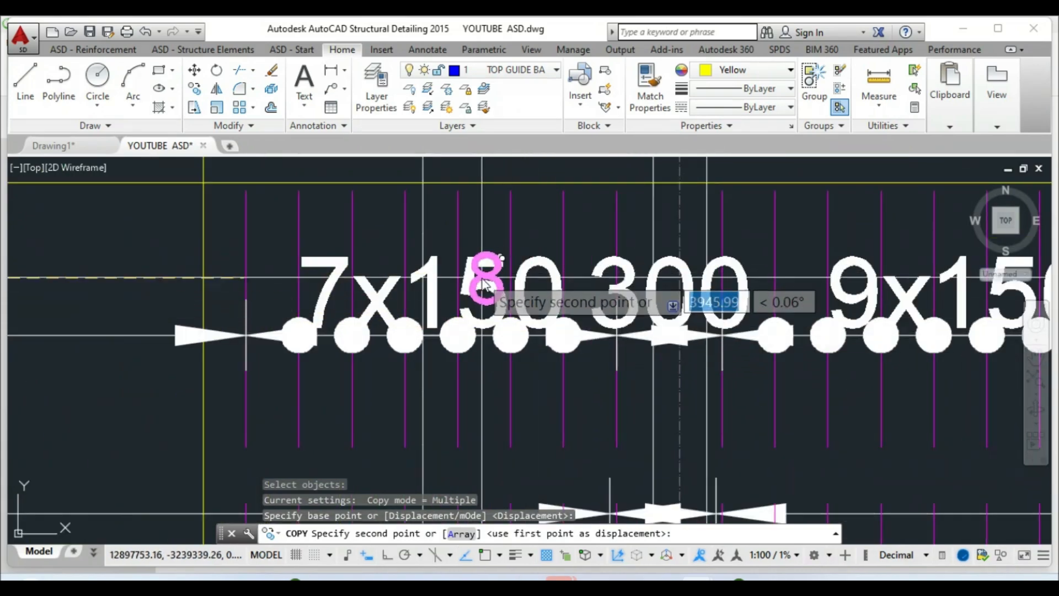
click(483, 284)
scroll(474, 293, down, 2)
scroll(634, 358, down, 2)
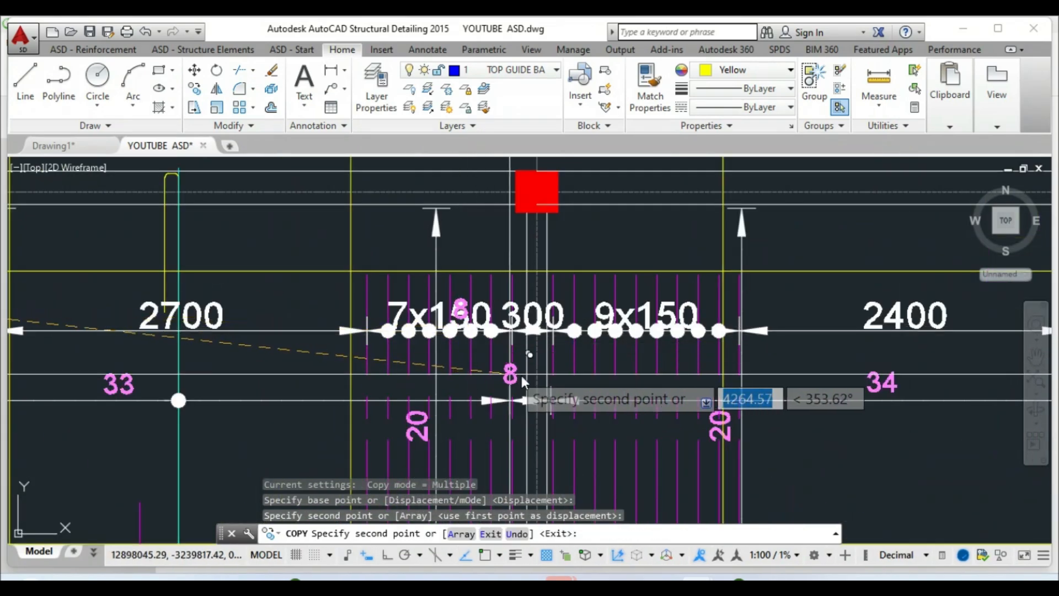
scroll(744, 280, up, 2)
click(548, 338)
key(Escape)
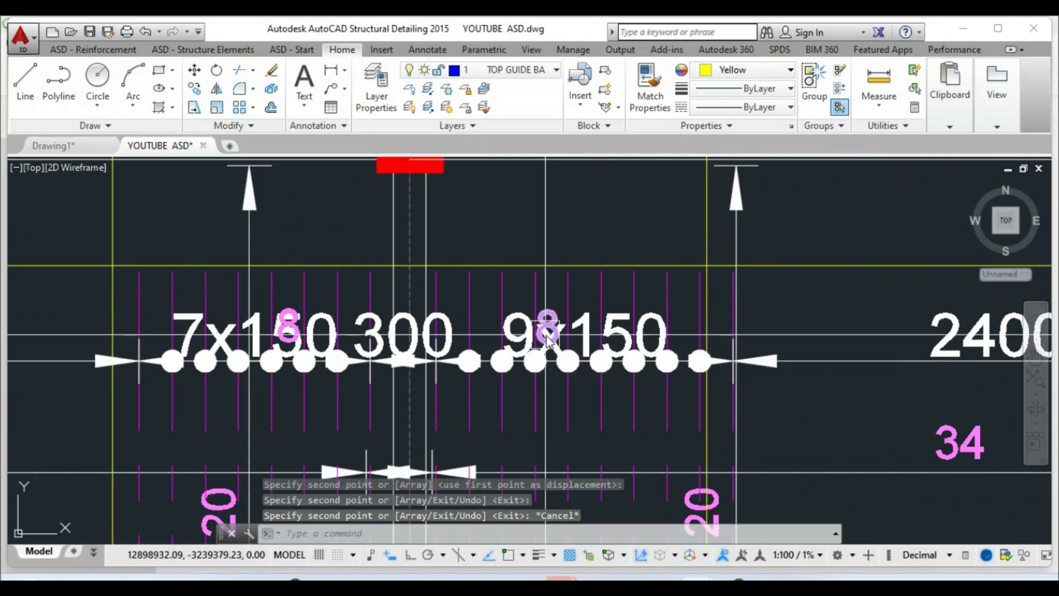
Select the bar distribution between the two 20 labels
scroll(354, 340, down, 2)
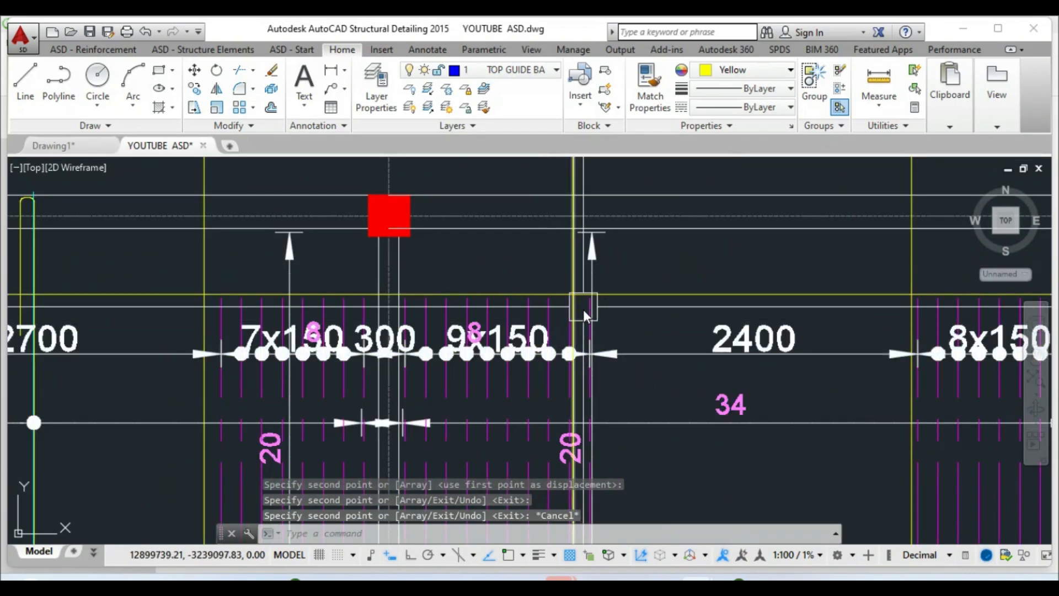
scroll(583, 300, up, 3)
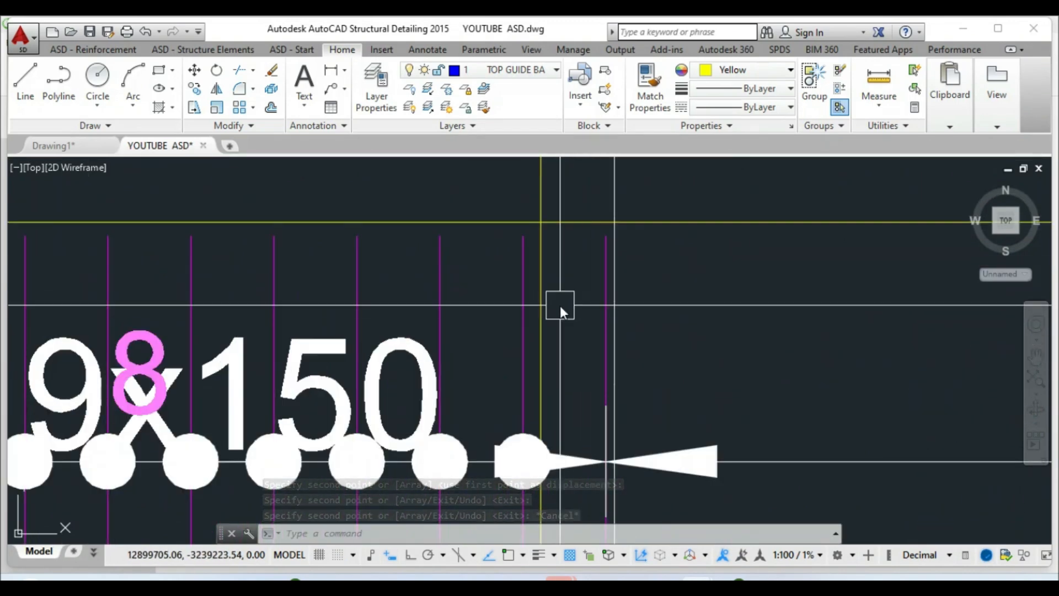
scroll(538, 323, down, 4)
scroll(516, 284, down, 5)
scroll(515, 279, down, 4)
scroll(531, 309, up, 6)
key(Escape)
scroll(515, 353, down, 4)
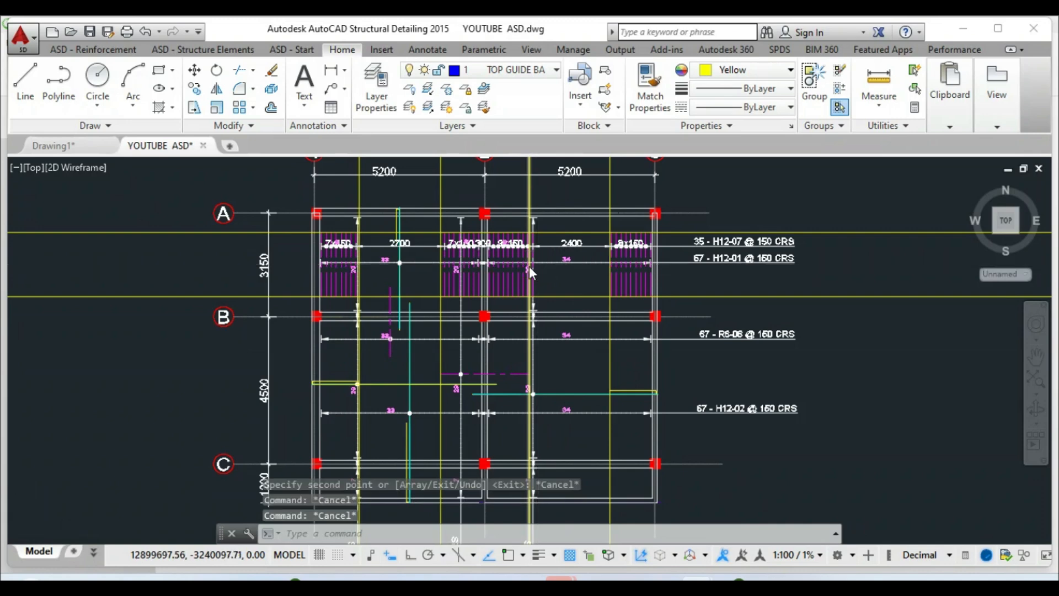
scroll(529, 265, up, 8)
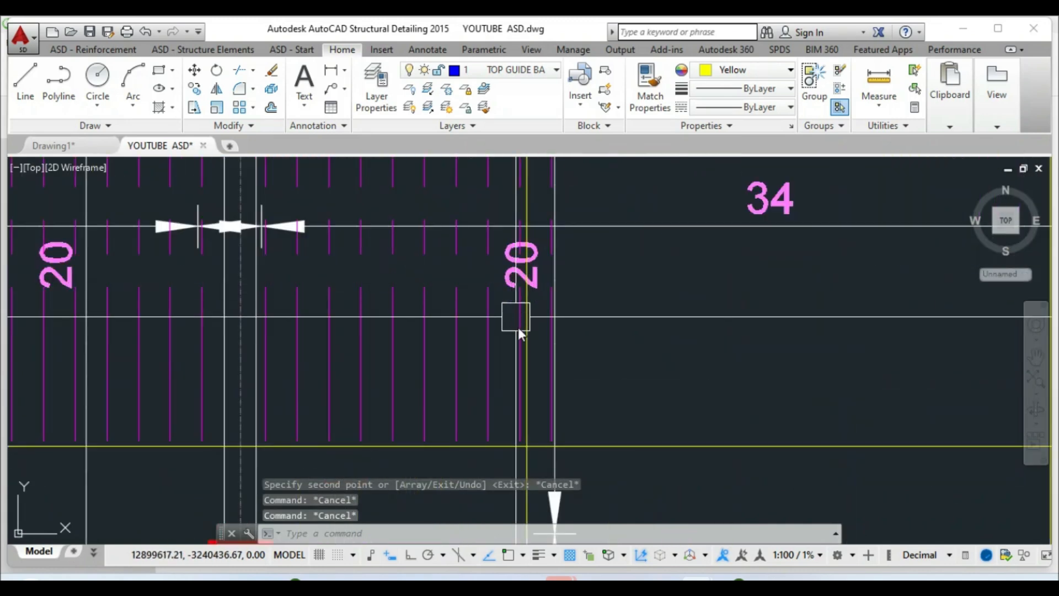
click(399, 344)
Start removing a bar from the selected distribution's reinforcement definition, then cancel it
right_click(391, 349)
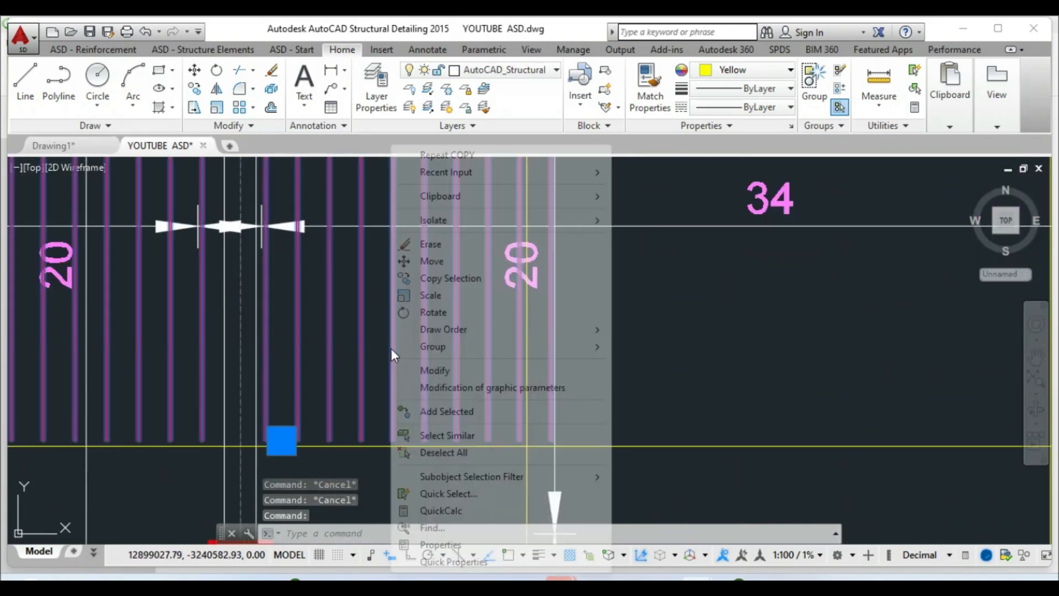
click(428, 370)
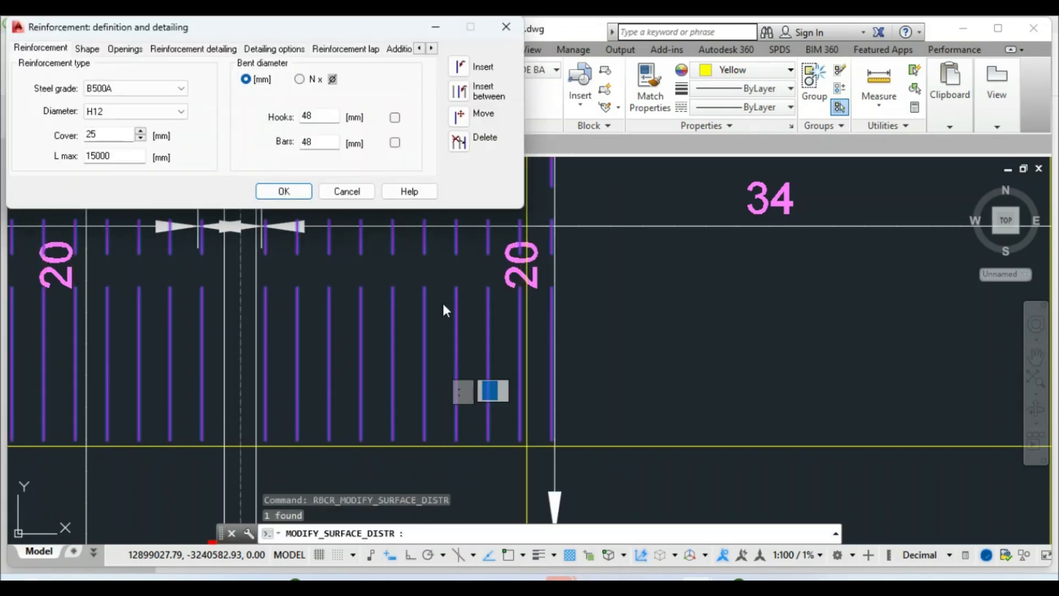
click(457, 142)
scroll(537, 358, up, 5)
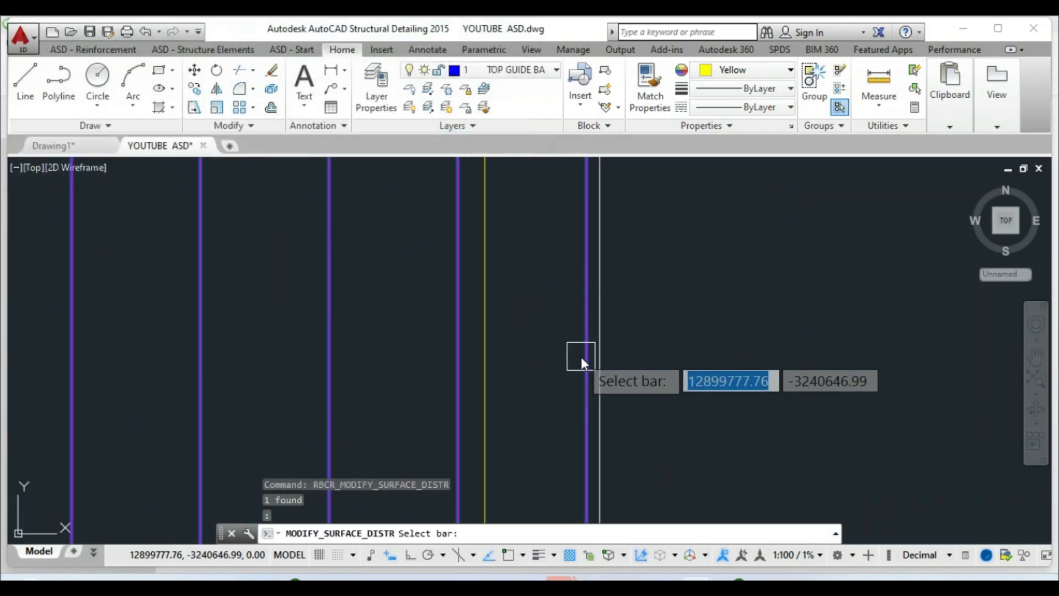
click(541, 384)
scroll(547, 367, down, 5)
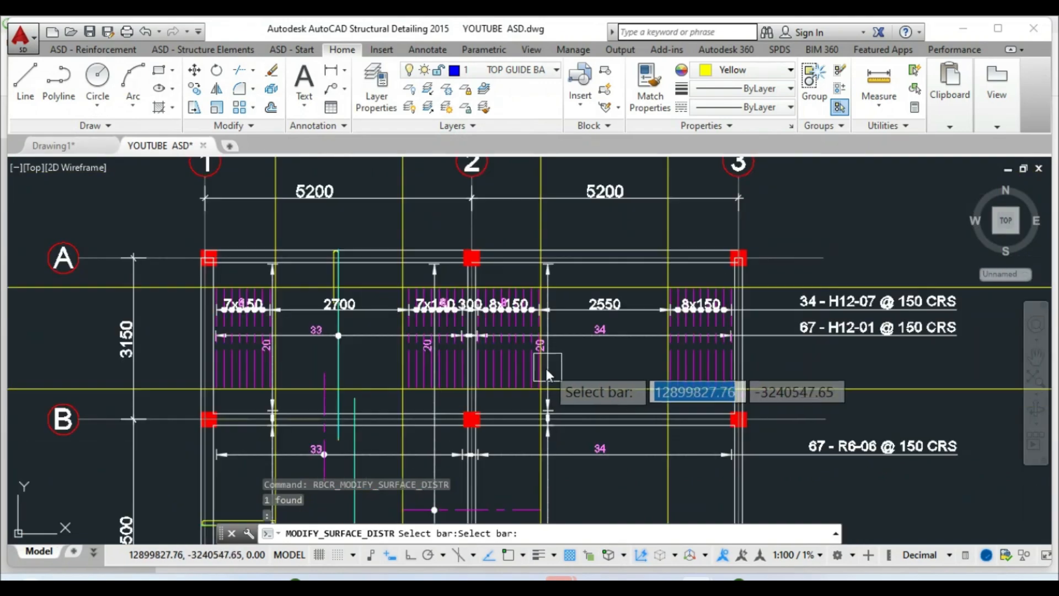
key(Escape)
scroll(503, 324, up, 5)
key(Escape)
scroll(507, 231, up, 5)
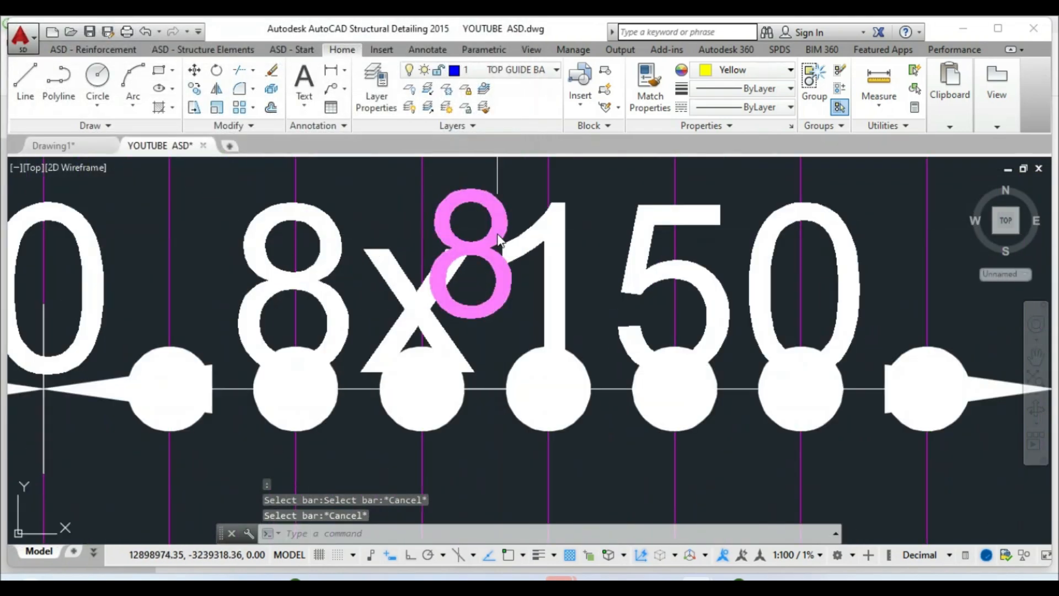
Change the copied pink 8 bar label to 9
click(496, 235)
double_click(495, 245)
double_click(499, 247)
scroll(497, 248, down, 4)
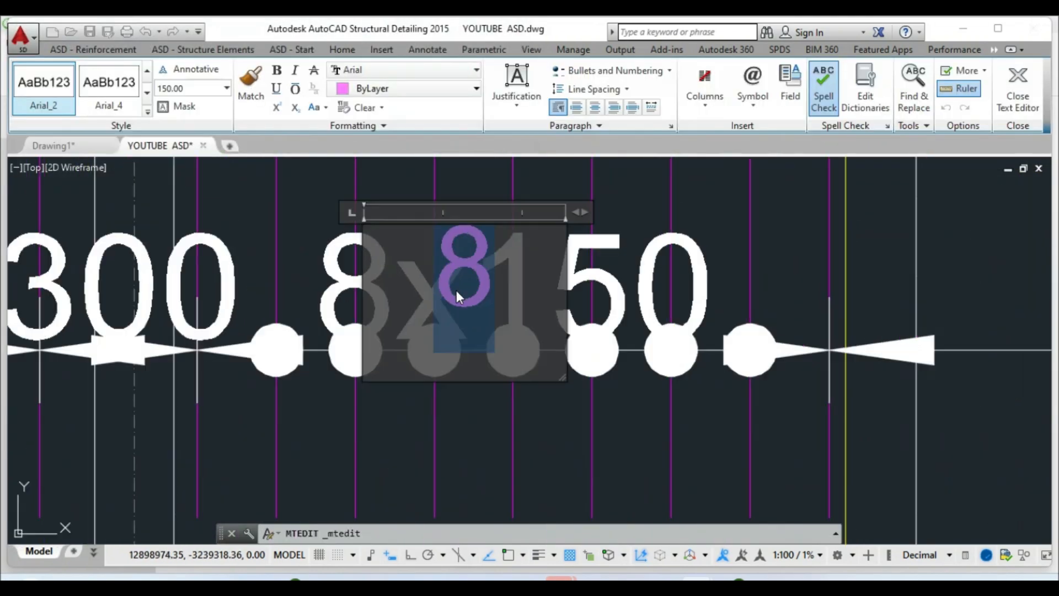
text(9)
click(615, 244)
scroll(442, 342, down, 3)
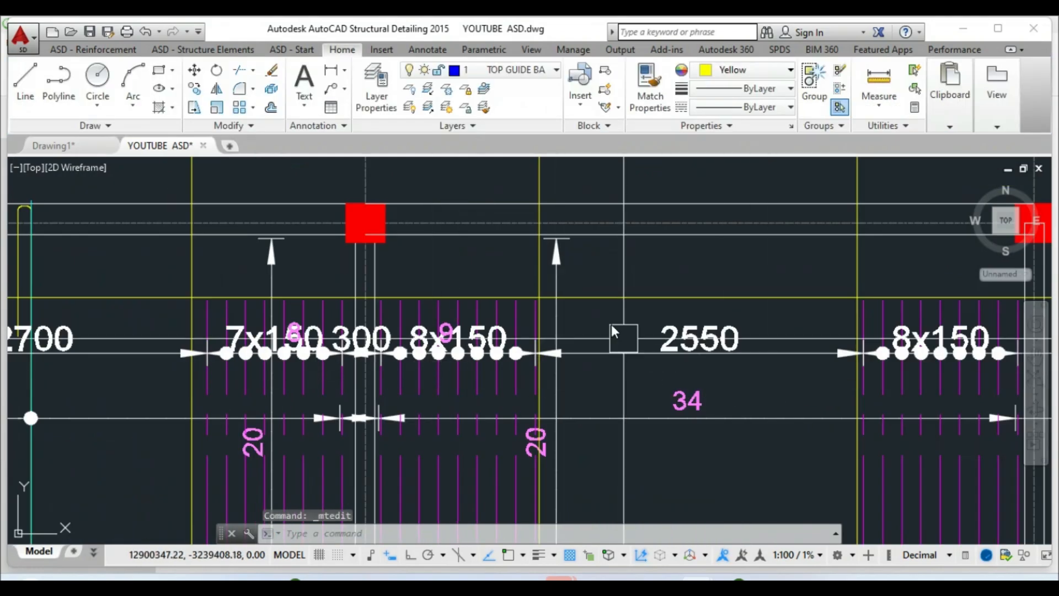
Copy the 9 label onto the right 8x150 distribution
click(196, 91)
click(446, 334)
right_click(446, 335)
click(447, 334)
scroll(448, 335, down, 5)
scroll(574, 358, up, 8)
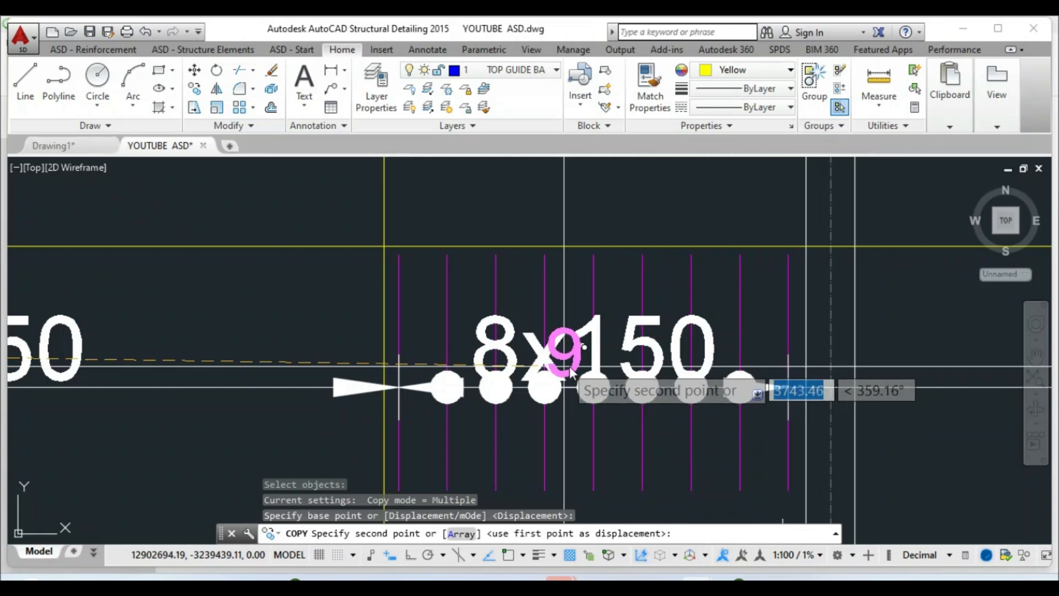
click(581, 372)
right_click(593, 377)
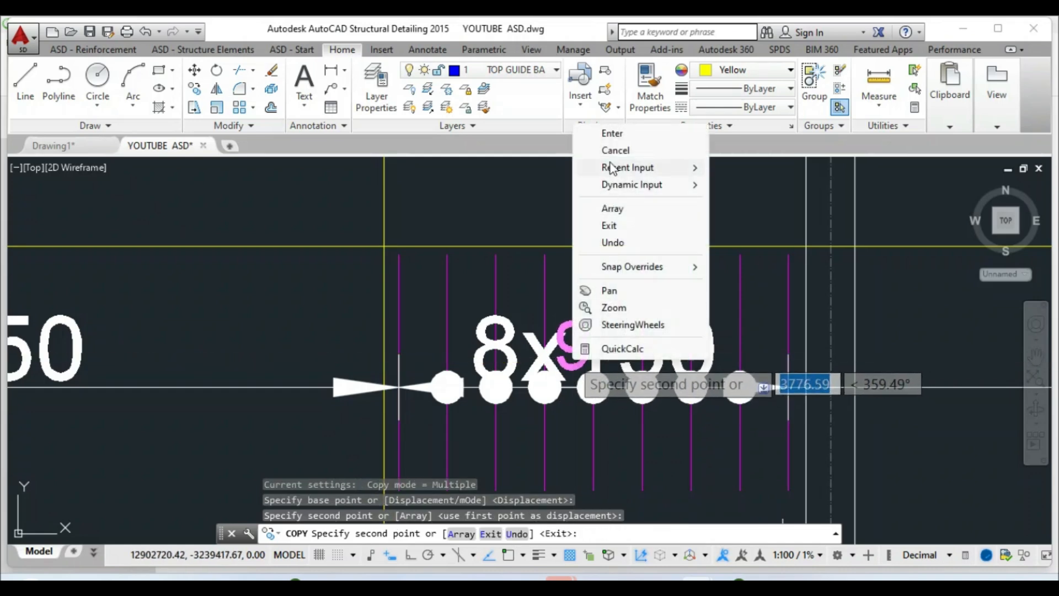
click(612, 134)
scroll(550, 293, down, 5)
key(Escape)
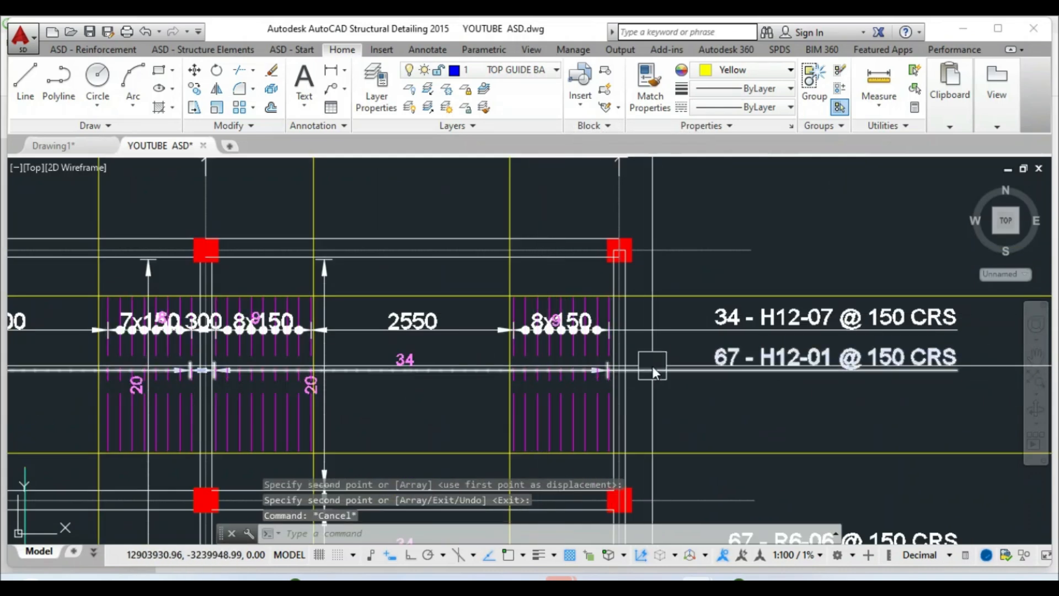
Switch the top distribution dimension's description to the fourth layout style
scroll(712, 353, up, 4)
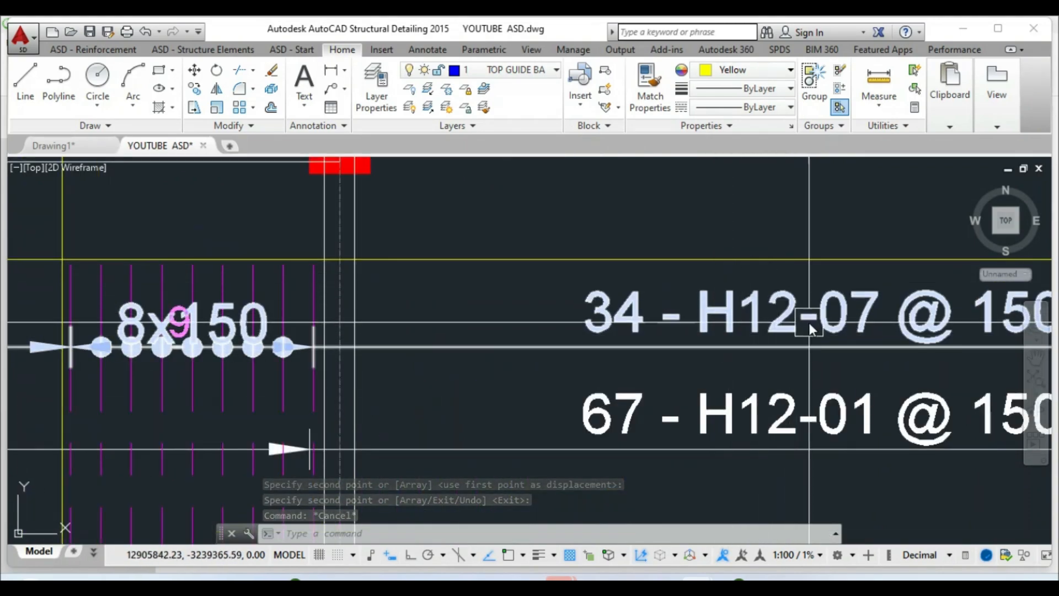
scroll(786, 313, down, 2)
scroll(786, 312, down, 2)
key(Escape)
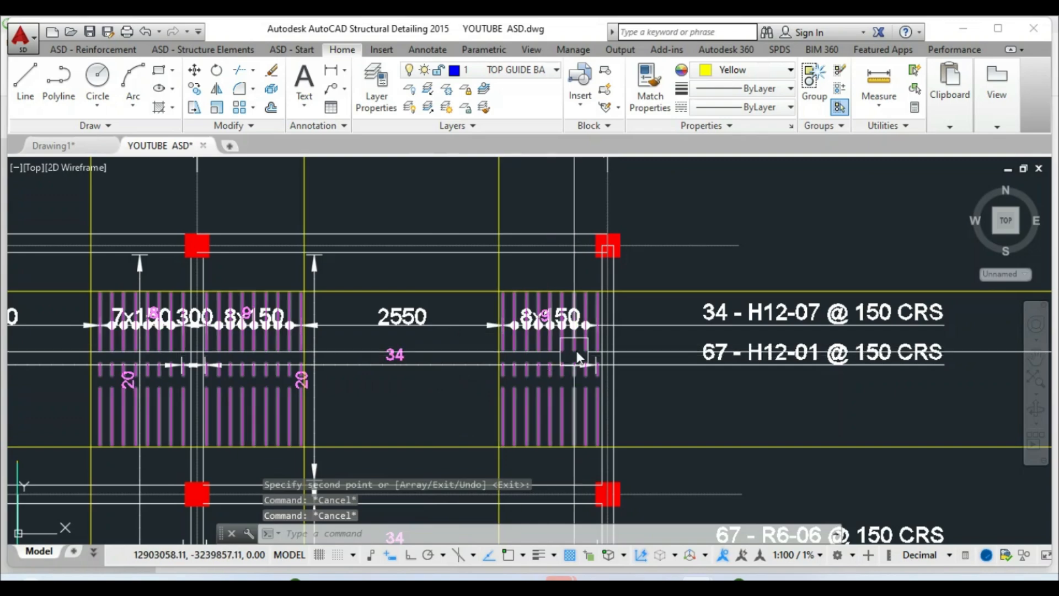
scroll(650, 313, down, 4)
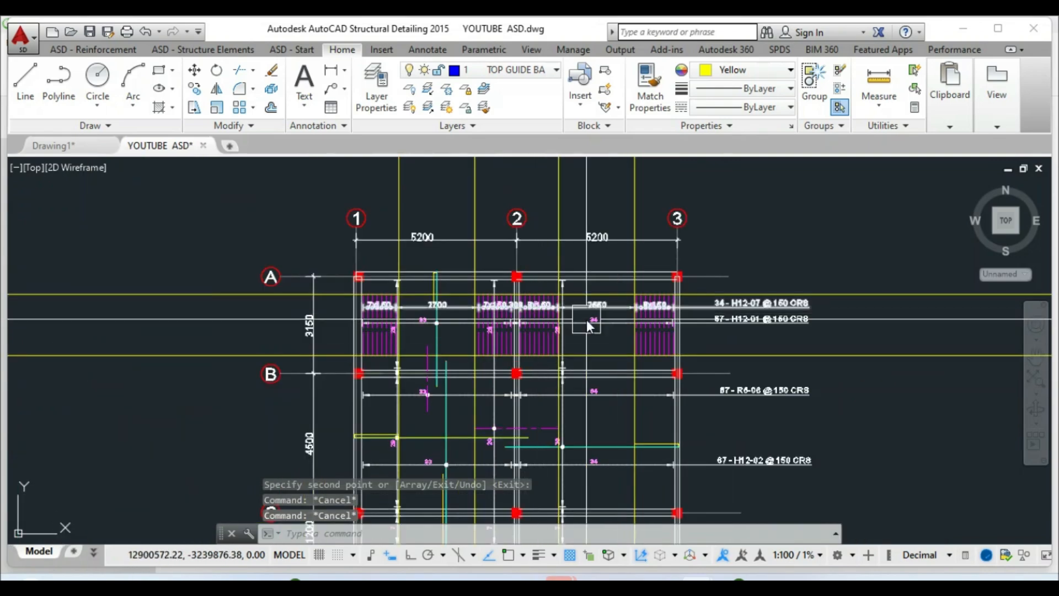
scroll(636, 310, up, 4)
click(552, 302)
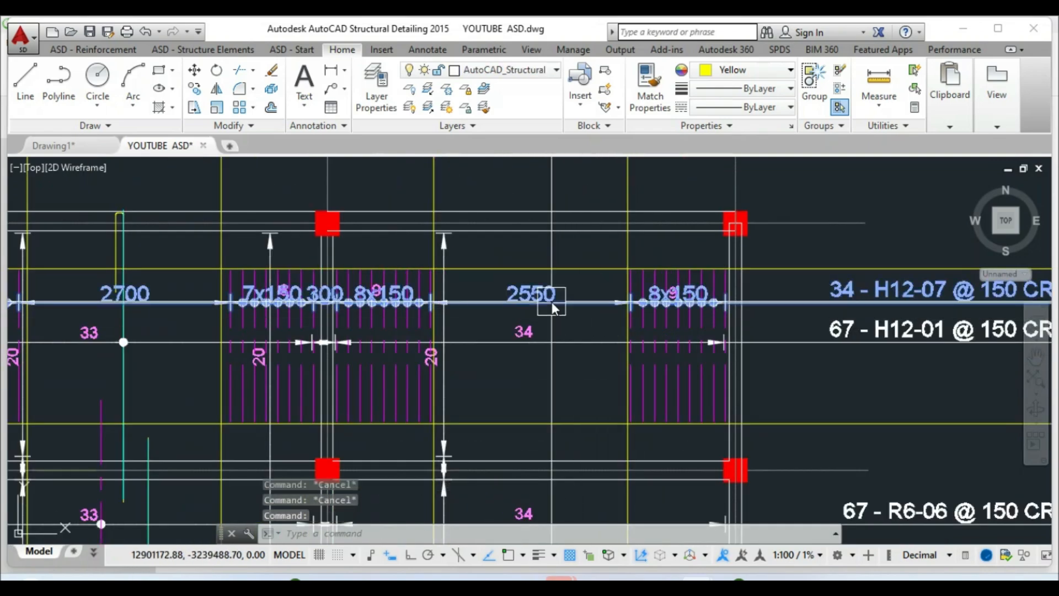
right_click(551, 302)
click(596, 370)
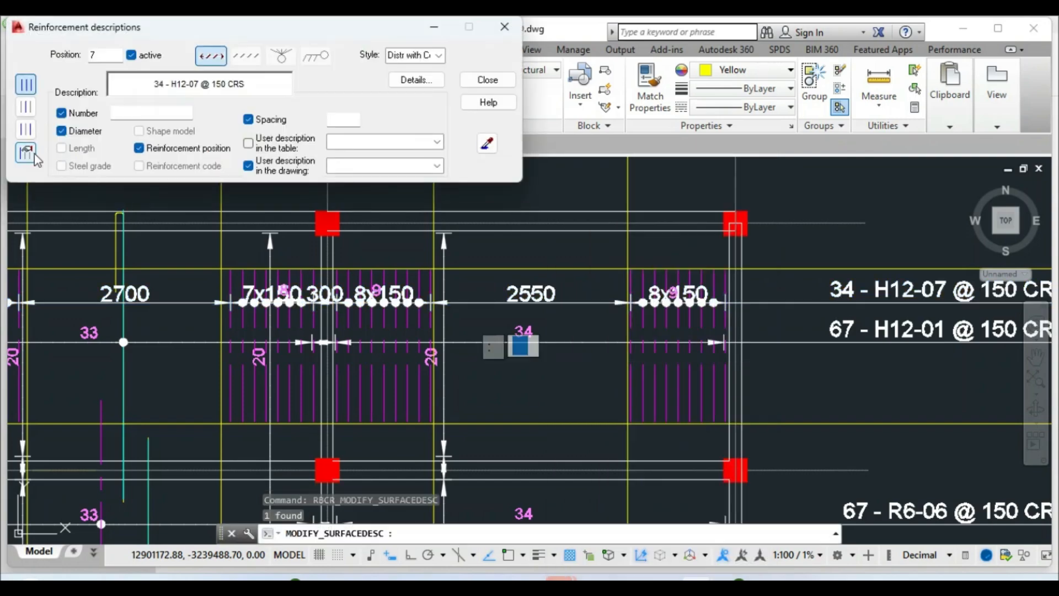
click(26, 154)
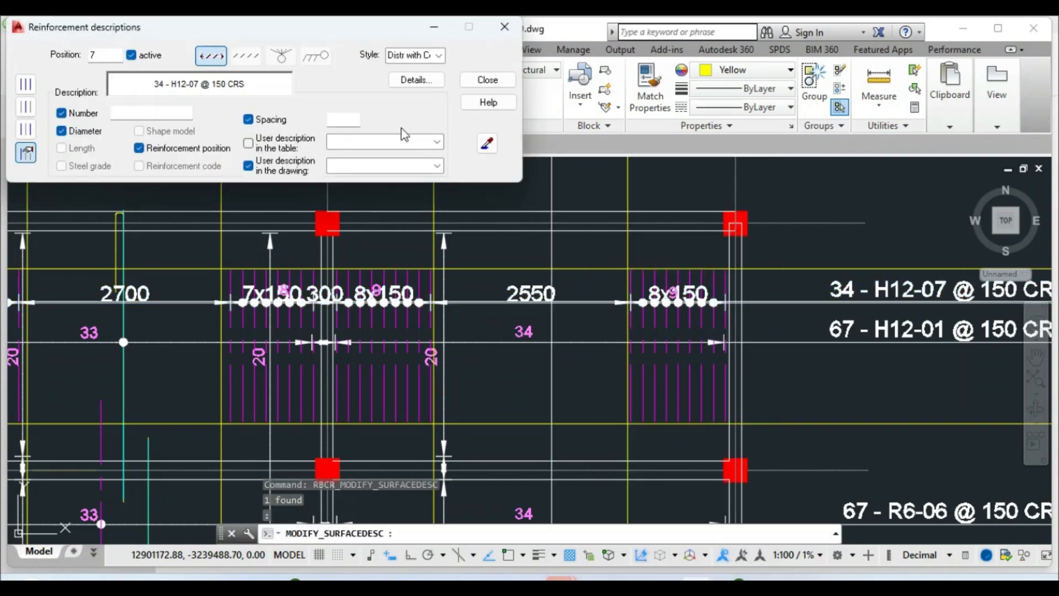
click(487, 83)
Pick the first distribution bar in the left span, then cancel the command
scroll(392, 316, up, 5)
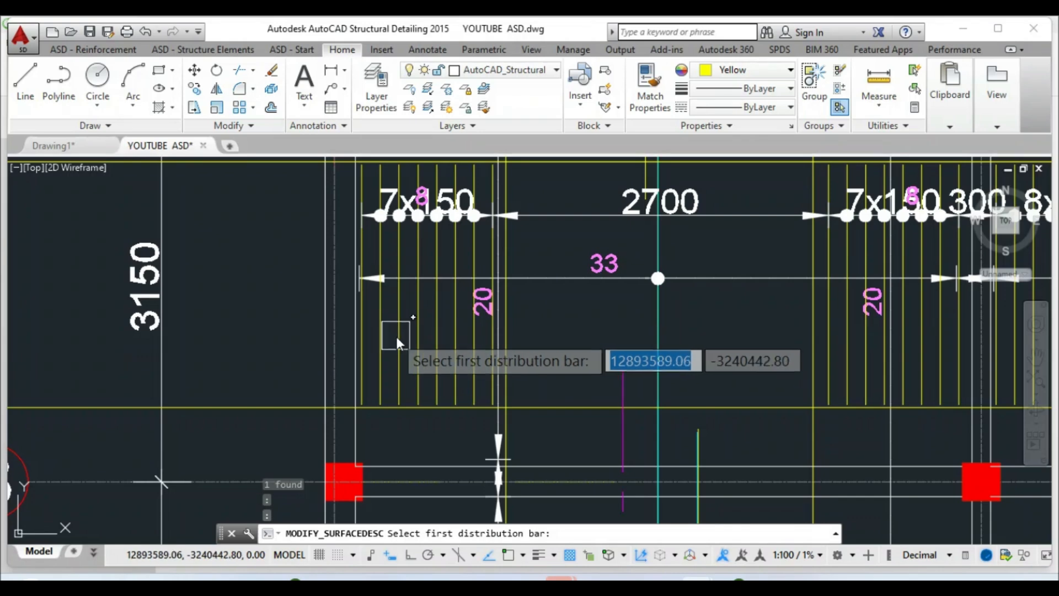
scroll(401, 339, up, 2)
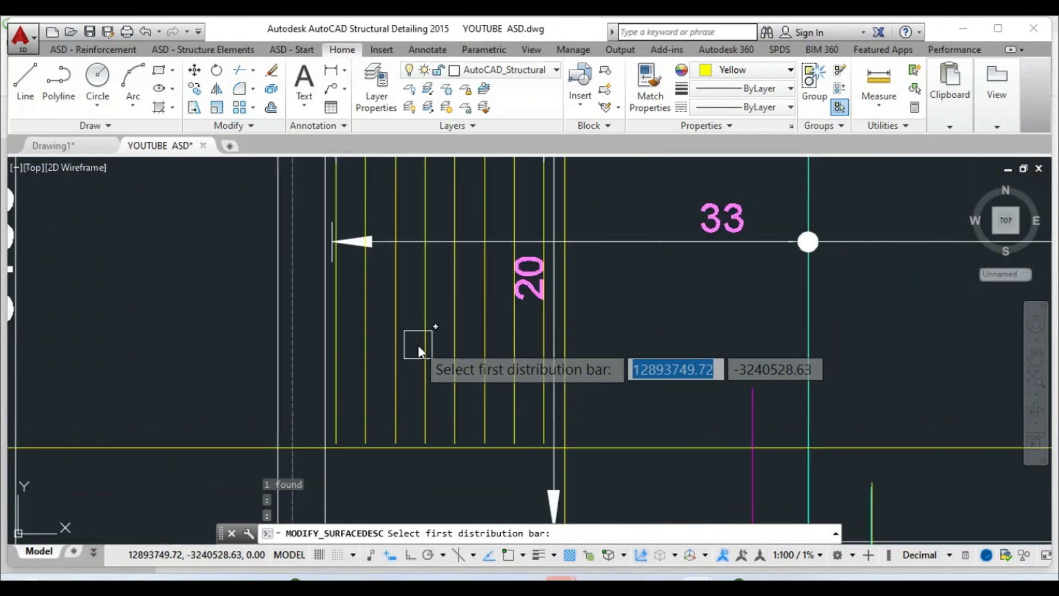
click(418, 345)
scroll(407, 335, down, 4)
key(Return)
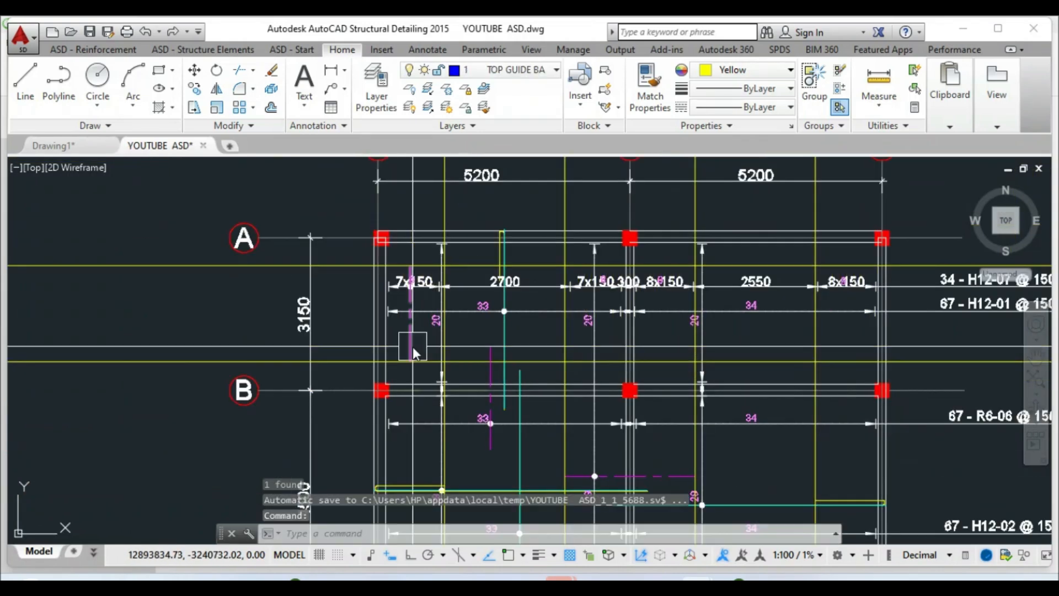
key(Escape)
scroll(488, 287, up, 4)
Add an adjusted detailed description style to the left distribution dimension string, then cancel the pending pick
click(465, 289)
right_click(473, 298)
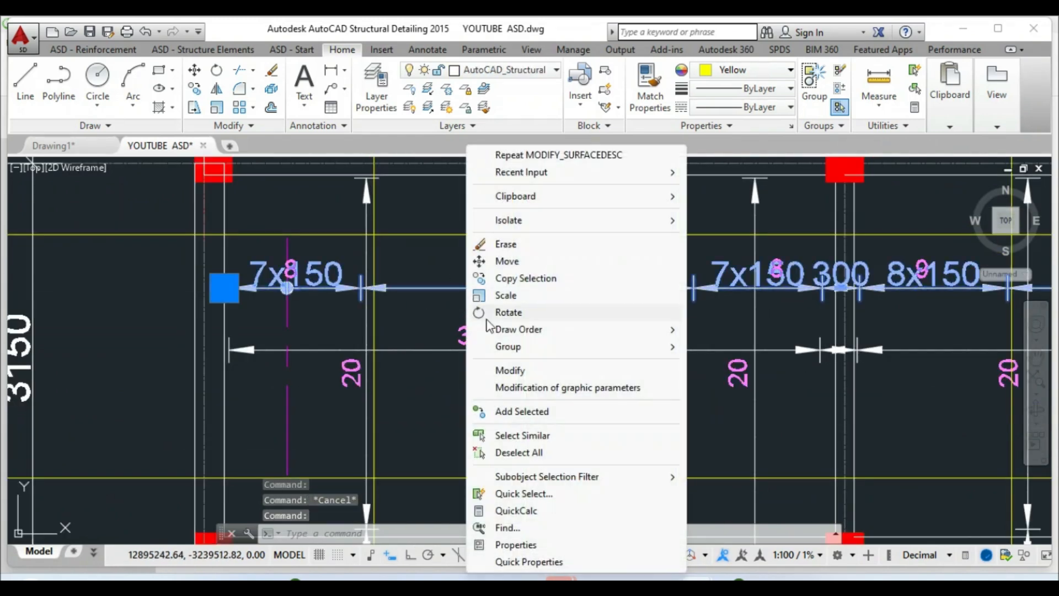
click(499, 370)
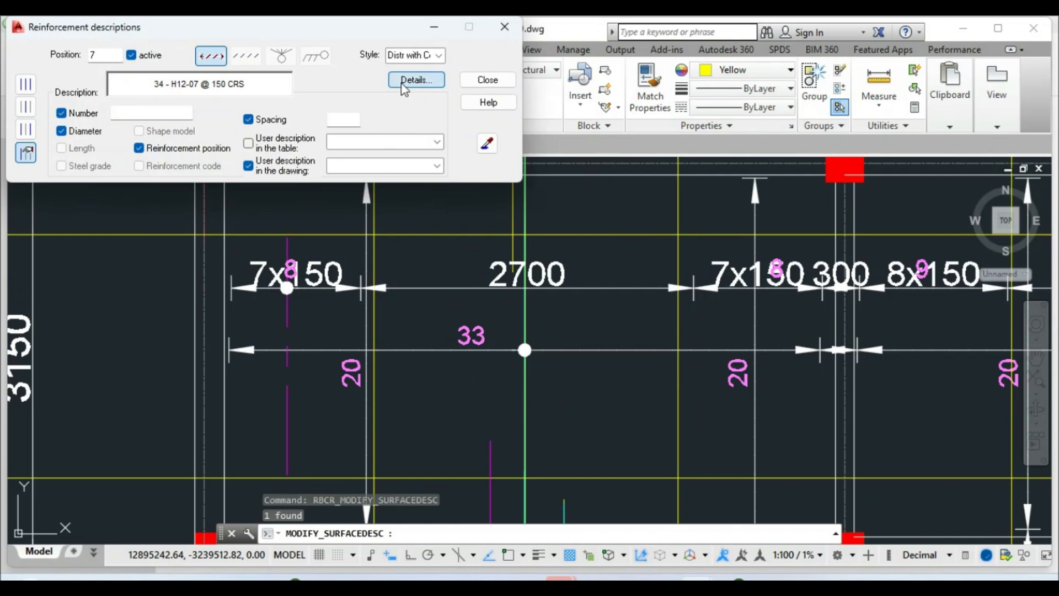
click(402, 84)
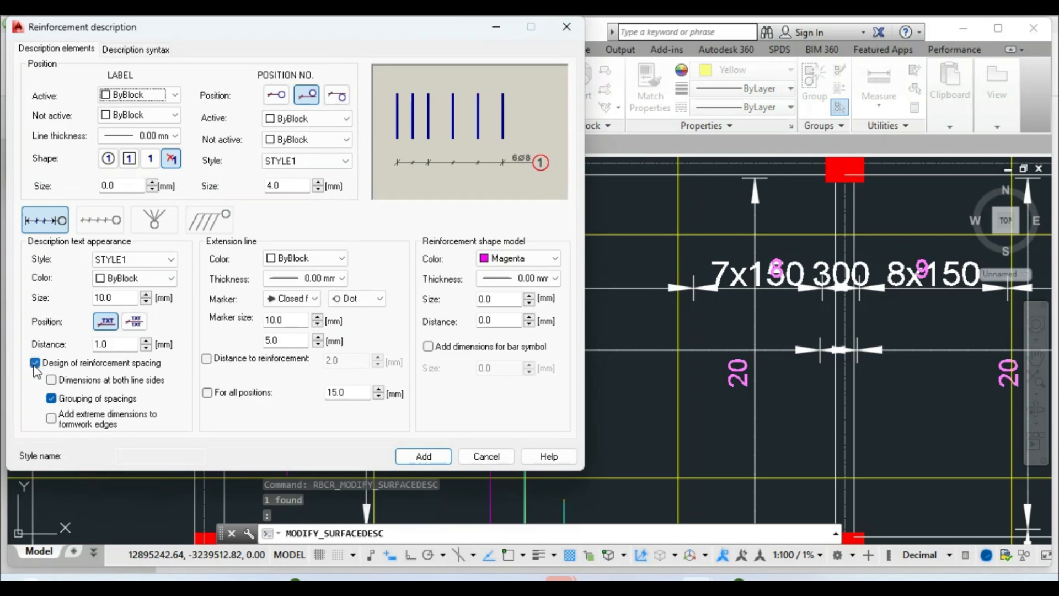
click(423, 456)
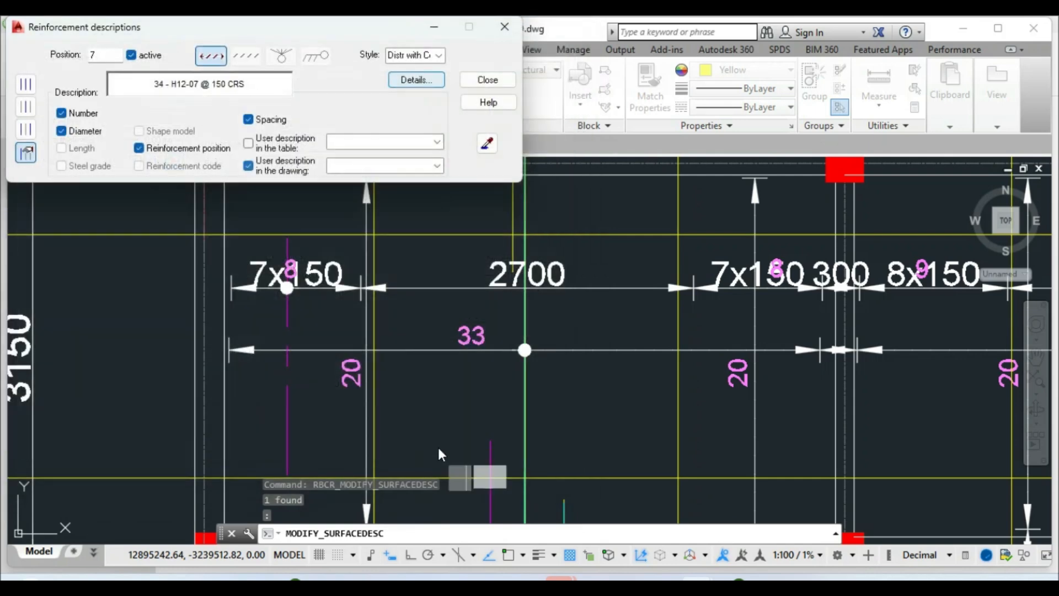
key(Escape)
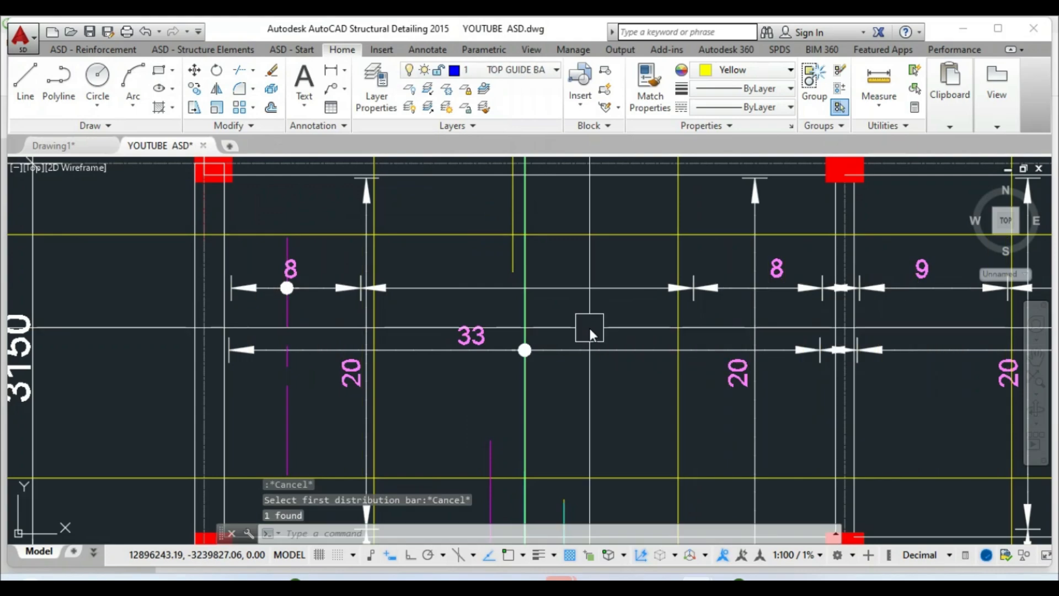
scroll(514, 333, down, 5)
scroll(396, 300, down, 4)
Erase the two old horizontal construction lines
click(788, 403)
click(749, 242)
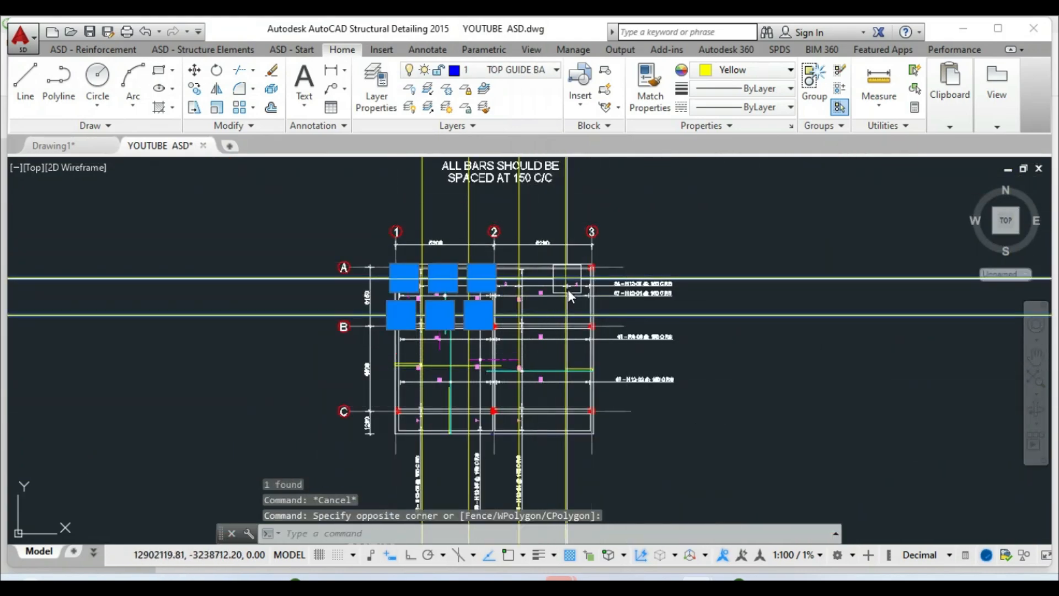
key(Escape)
scroll(456, 348, up, 2)
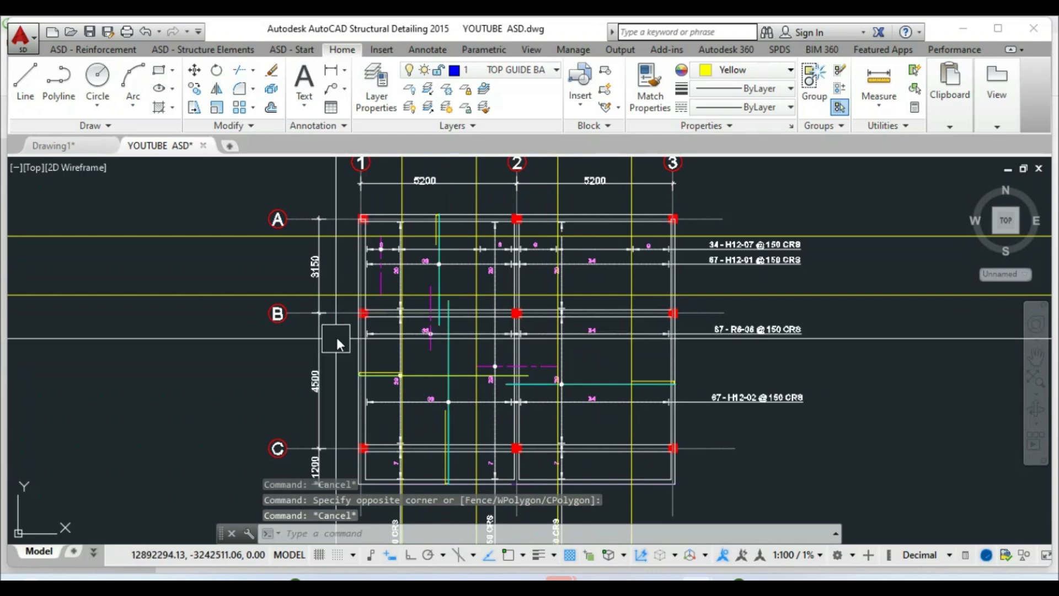
scroll(403, 314, down, 2)
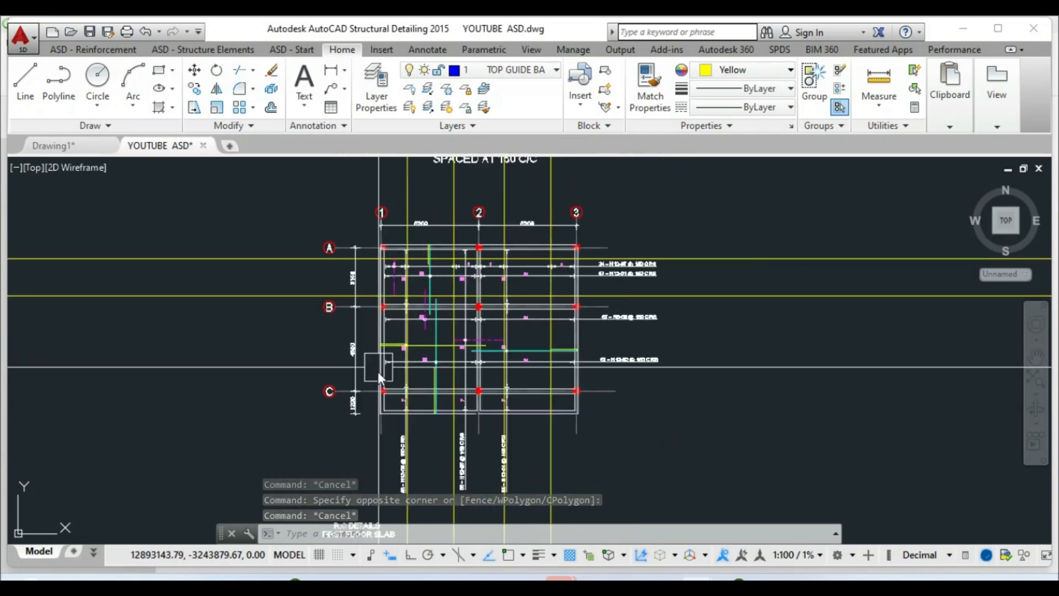
scroll(378, 372, up, 2)
scroll(399, 305, up, 2)
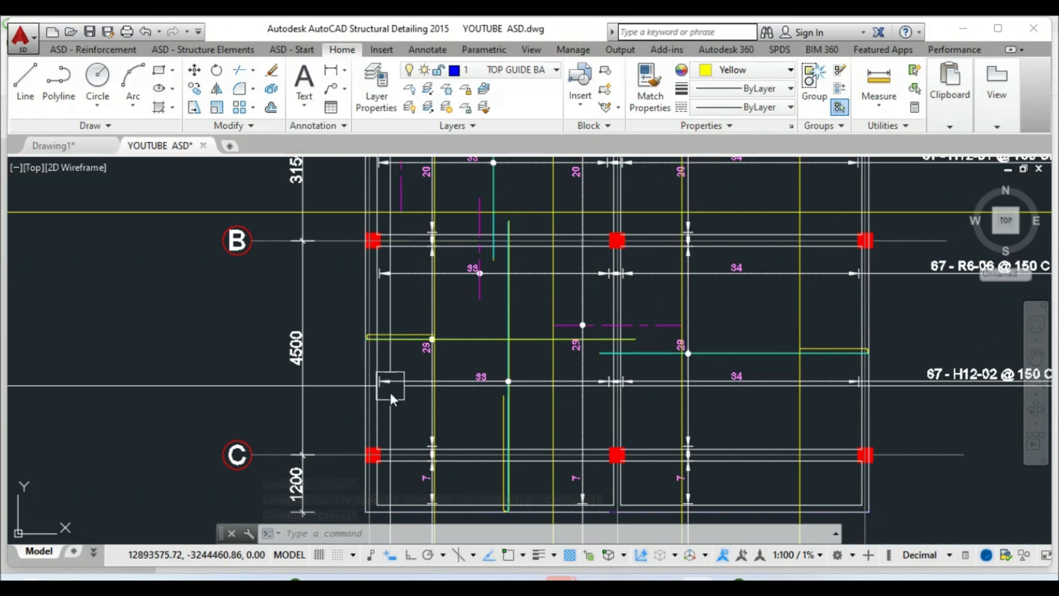
key(Escape)
key(Escape)
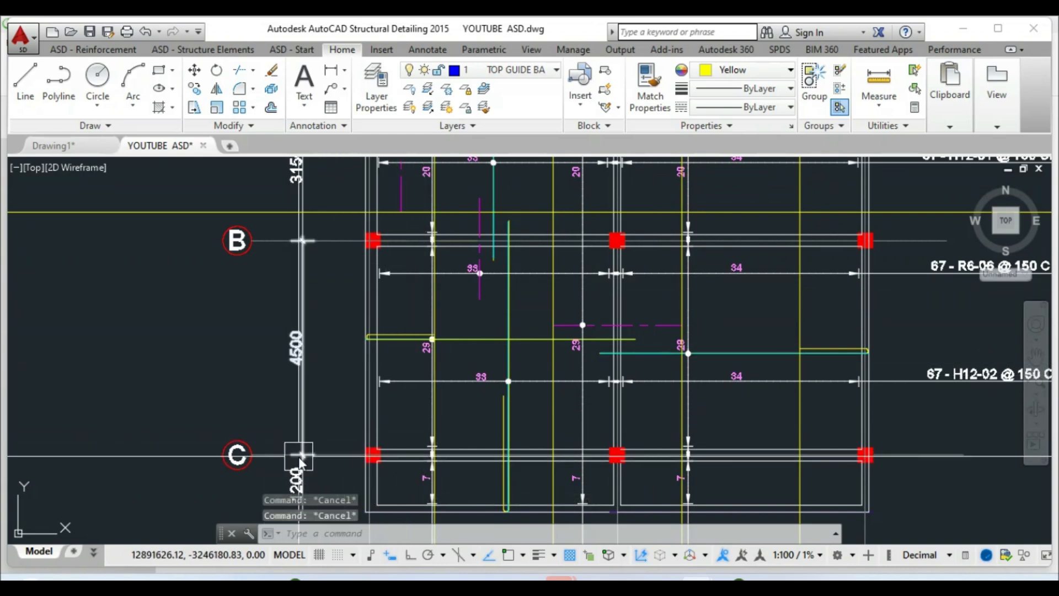
scroll(299, 456, down, 4)
click(707, 283)
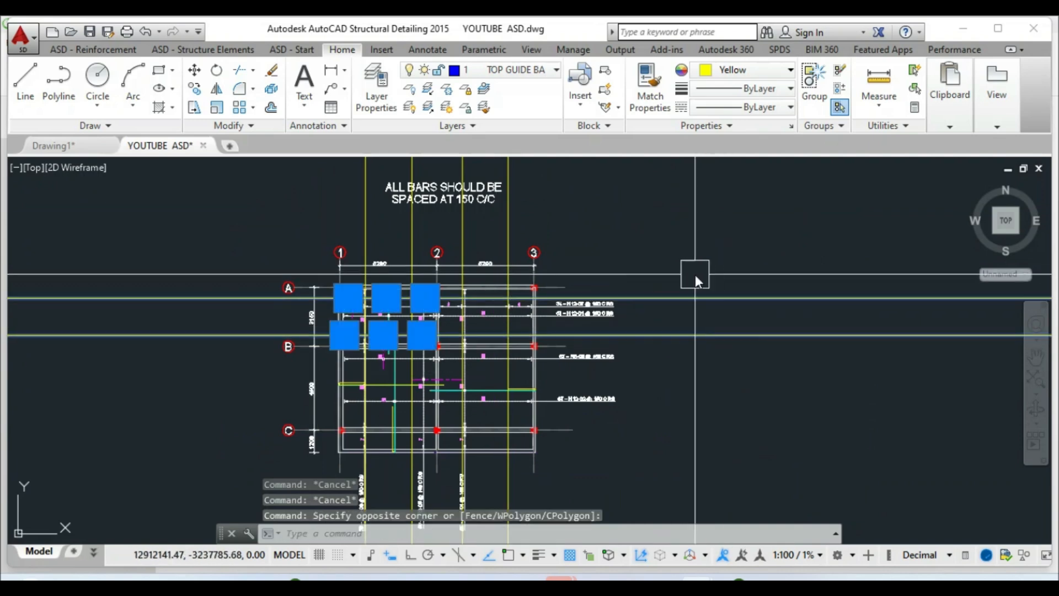
key(Delete)
scroll(677, 274, down, 2)
scroll(502, 338, up, 4)
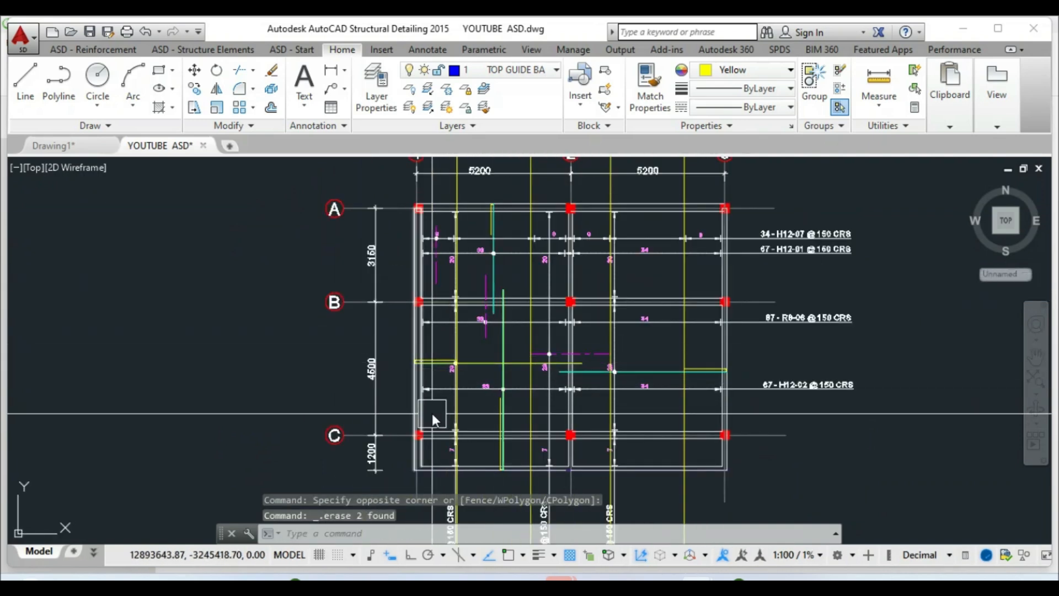
scroll(429, 377, up, 2)
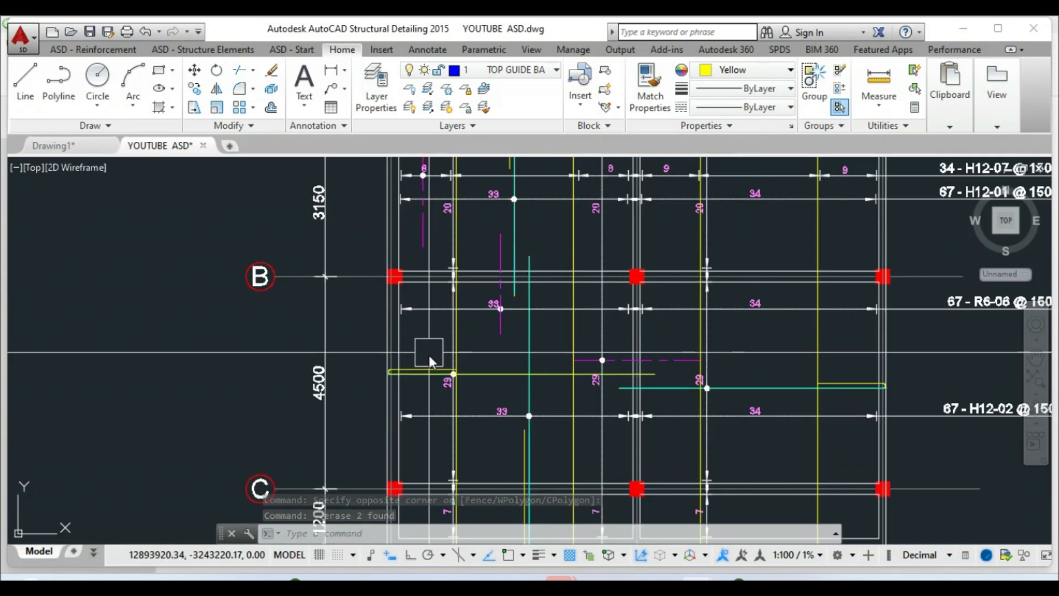
Draw a horizontal XLINE through the bar end with object snap turned on
text(L)
key(Return)
text(H)
key(Return)
scroll(474, 342, up, 2)
scroll(496, 336, up, 2)
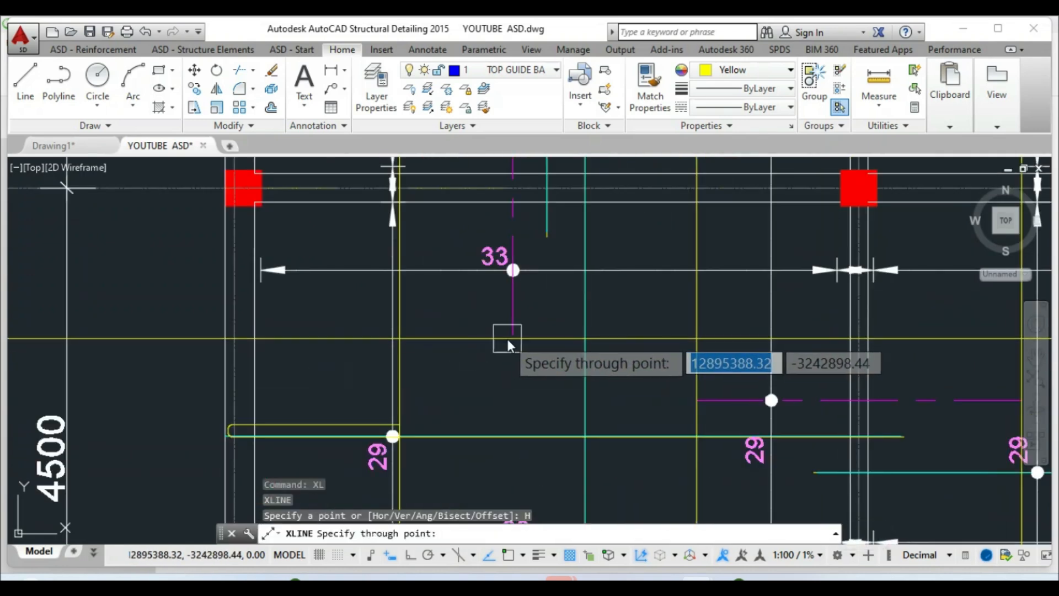
click(508, 555)
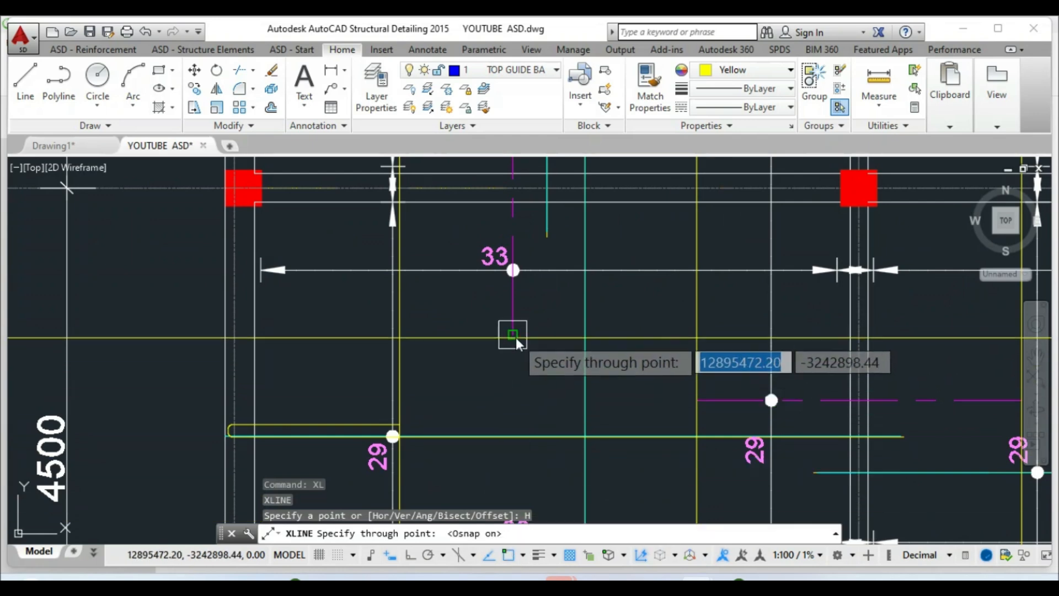
scroll(515, 336, down, 3)
scroll(489, 286, up, 3)
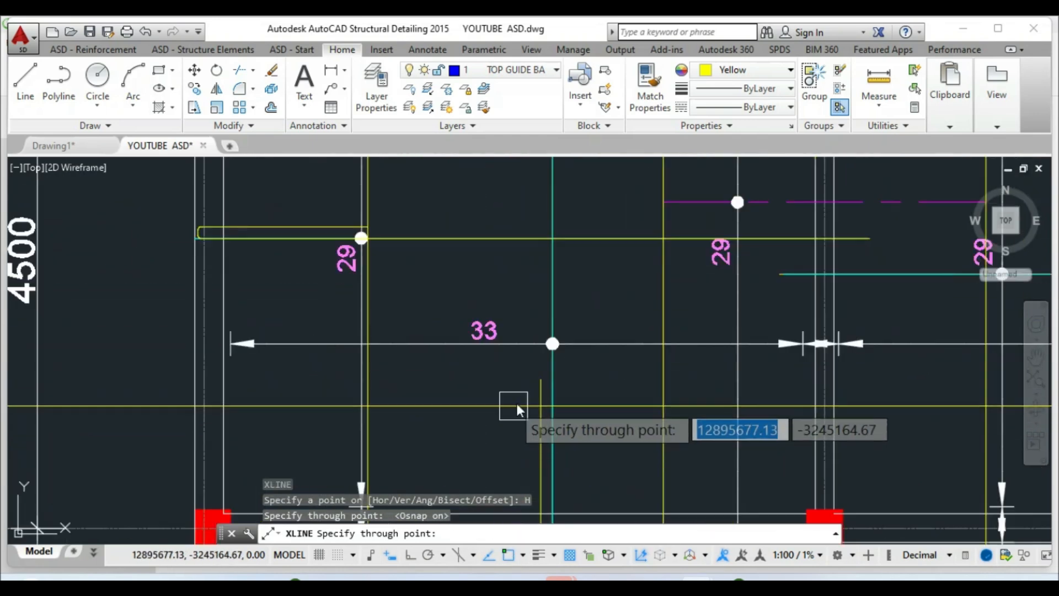
click(538, 382)
scroll(496, 414, down, 3)
key(Escape)
scroll(509, 298, up, 3)
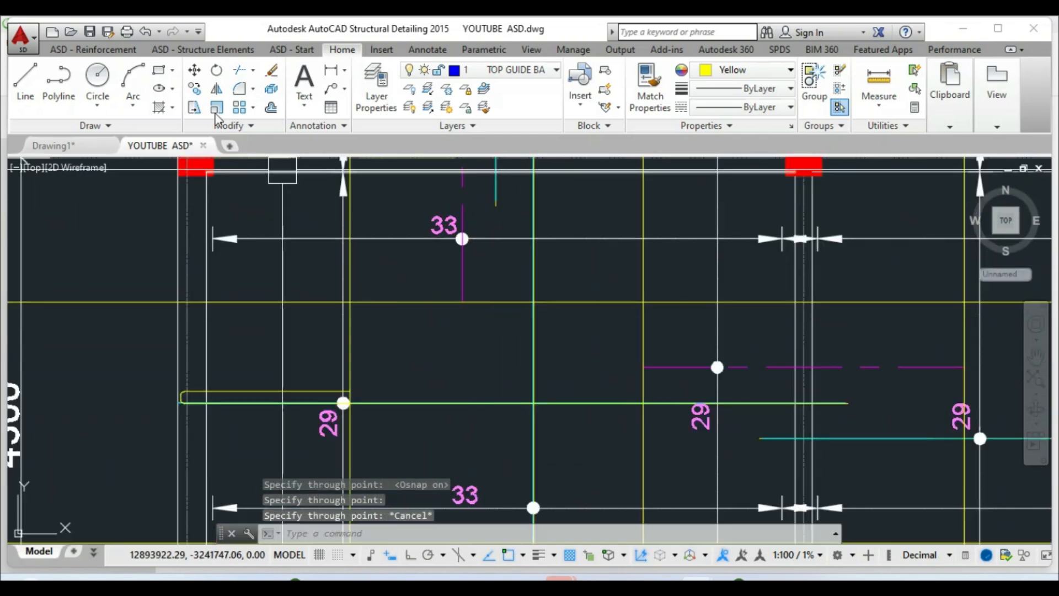
Move both horizontal construction lines 300 mm into bay B–C
click(194, 71)
scroll(380, 231, up, 2)
click(432, 399)
click(434, 398)
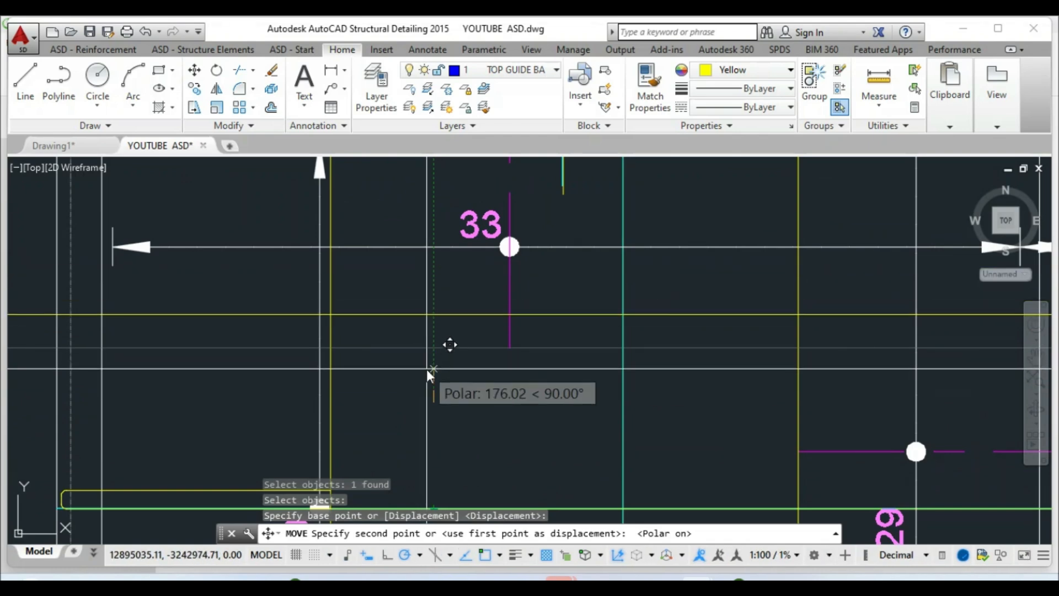
text(300)
key(Return)
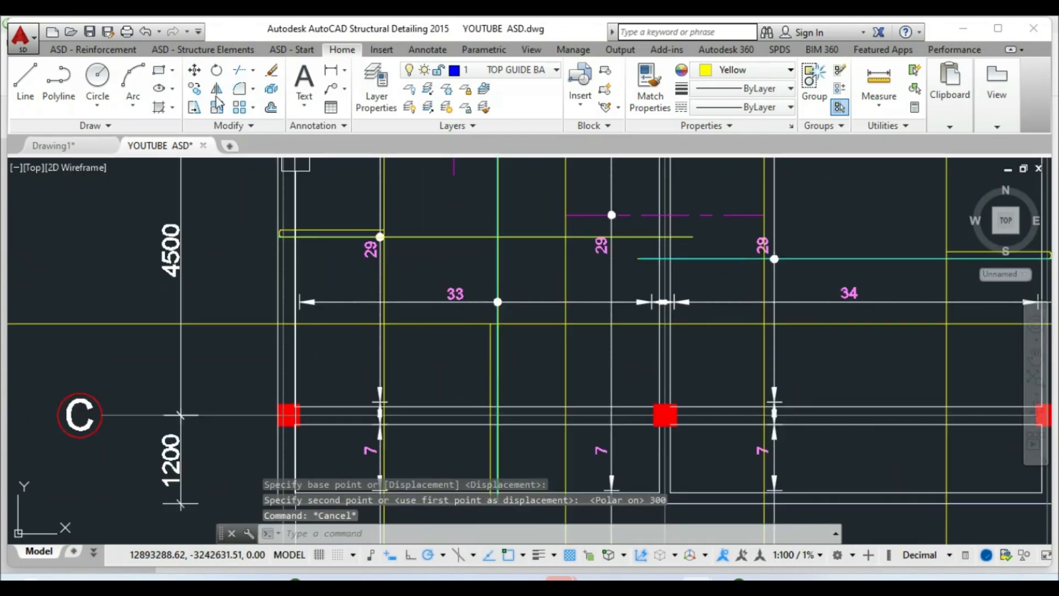
click(194, 69)
scroll(411, 393, up, 2)
click(475, 285)
key(Return)
click(469, 335)
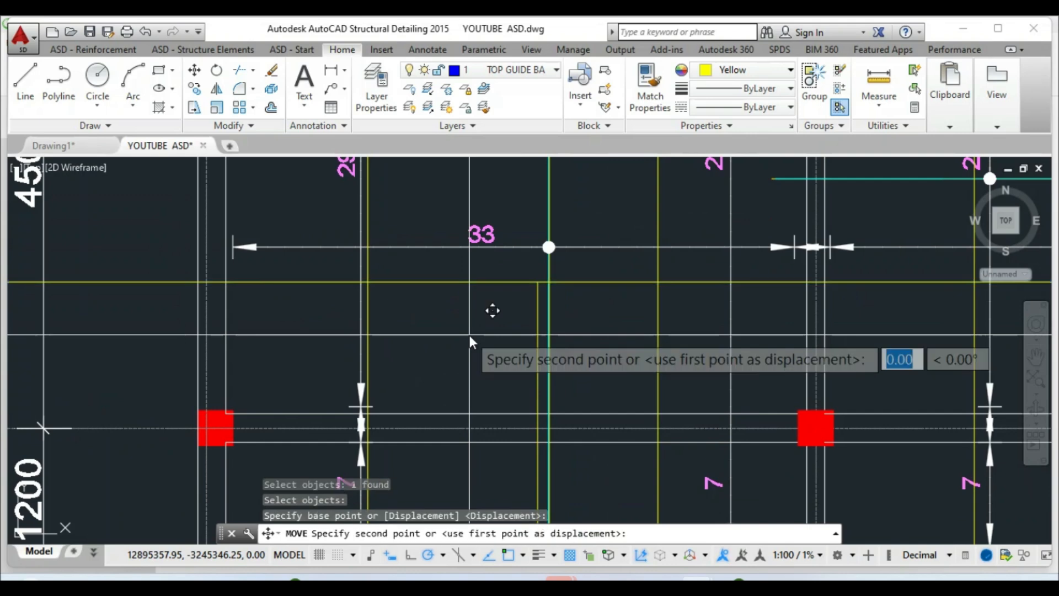
text(300)
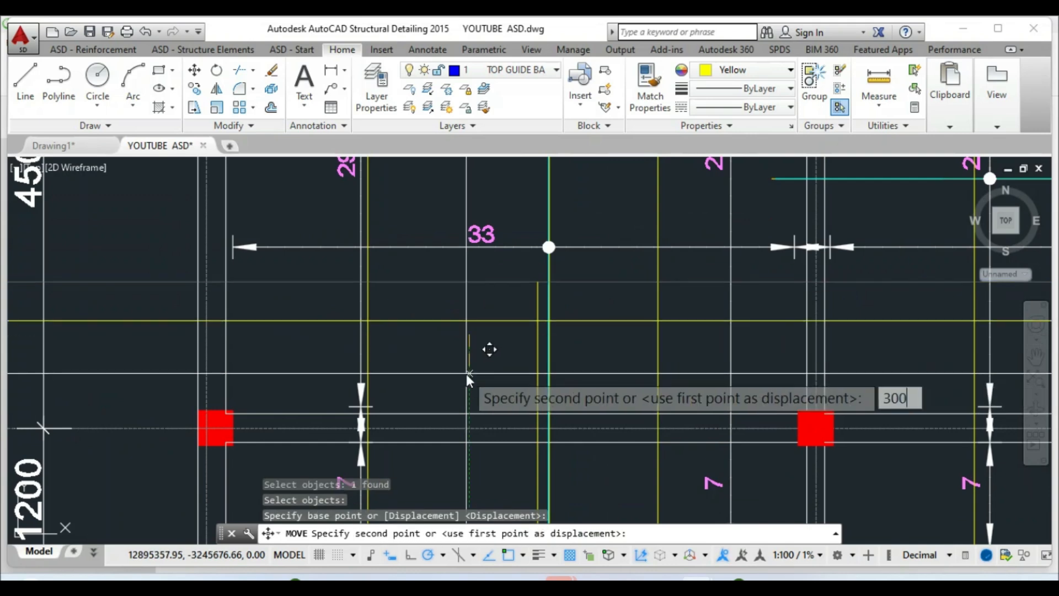
key(Return)
scroll(441, 356, down, 5)
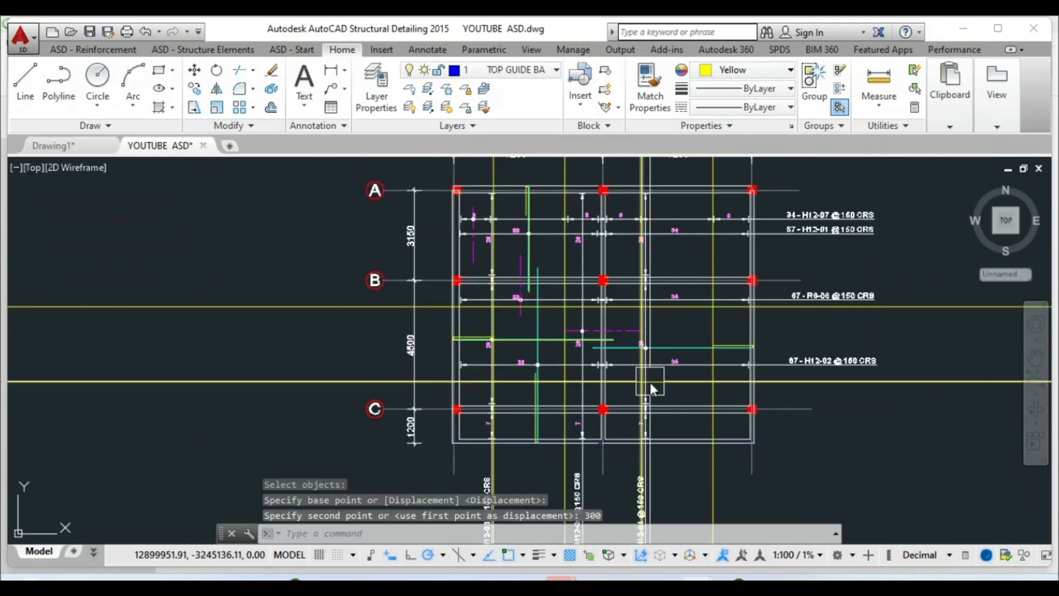
scroll(513, 351, up, 2)
Define a surface bar region by two diagonal corners between the offset guide lines
click(91, 50)
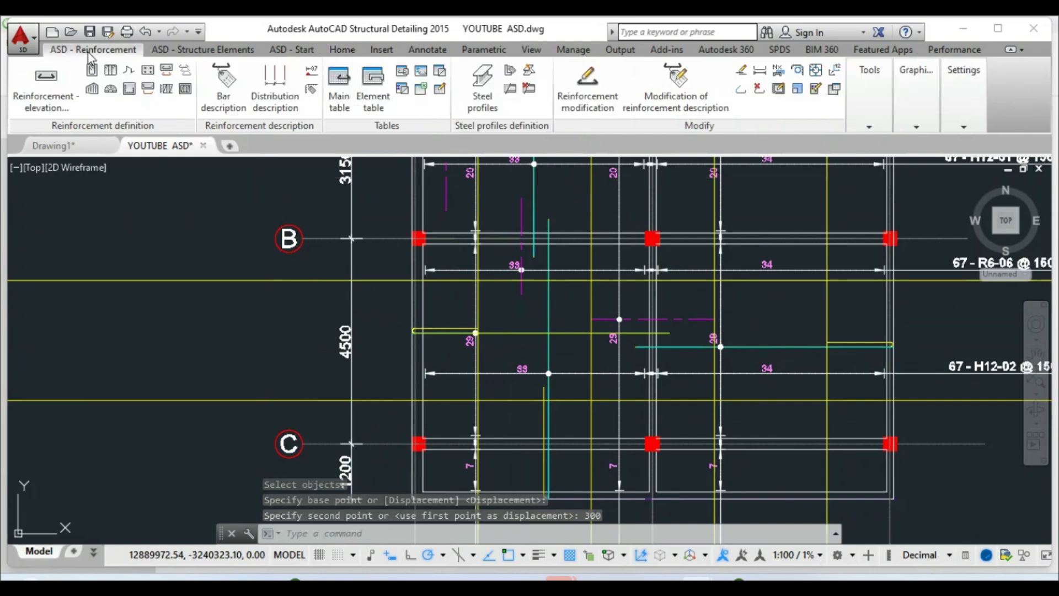
click(91, 89)
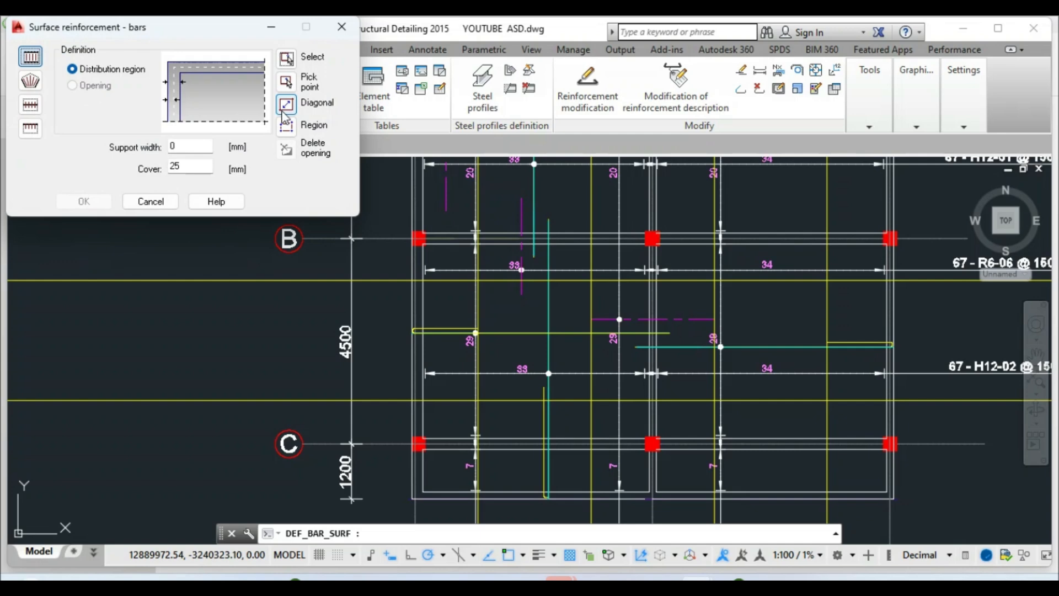
click(286, 105)
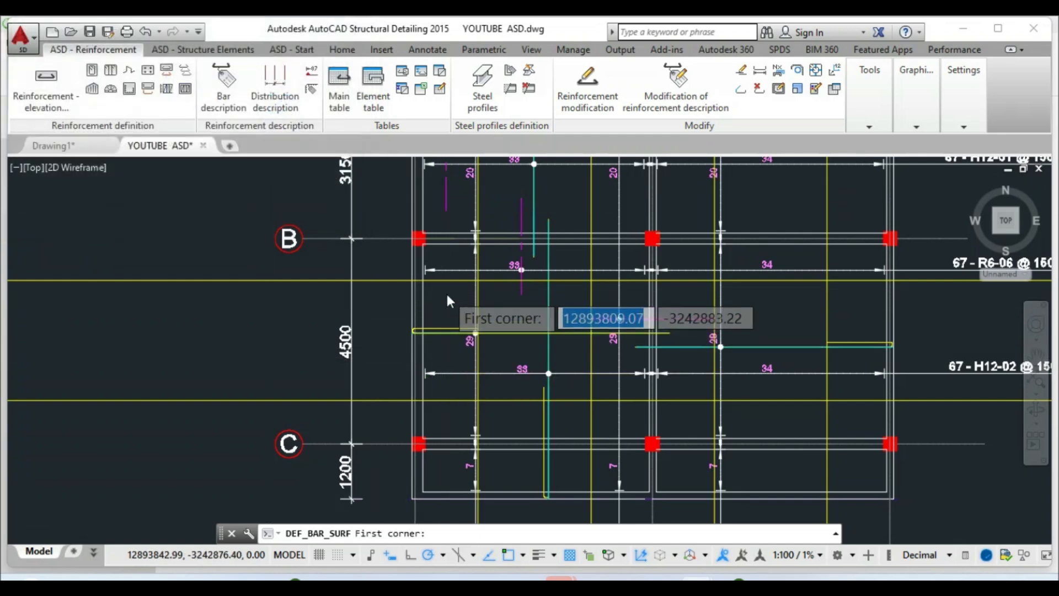
scroll(400, 276, up, 4)
click(379, 259)
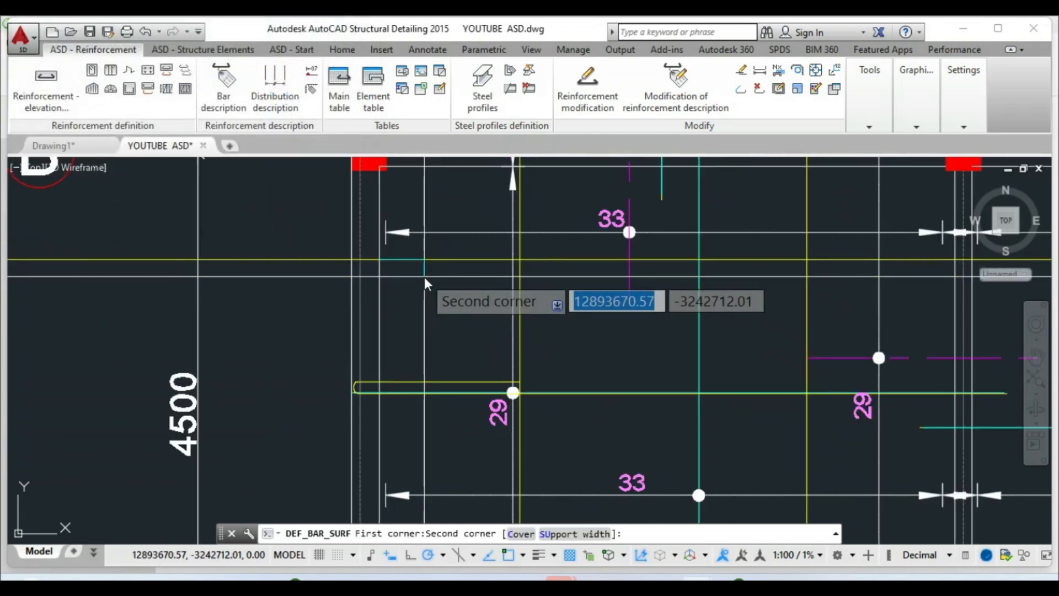
scroll(397, 262, down, 3)
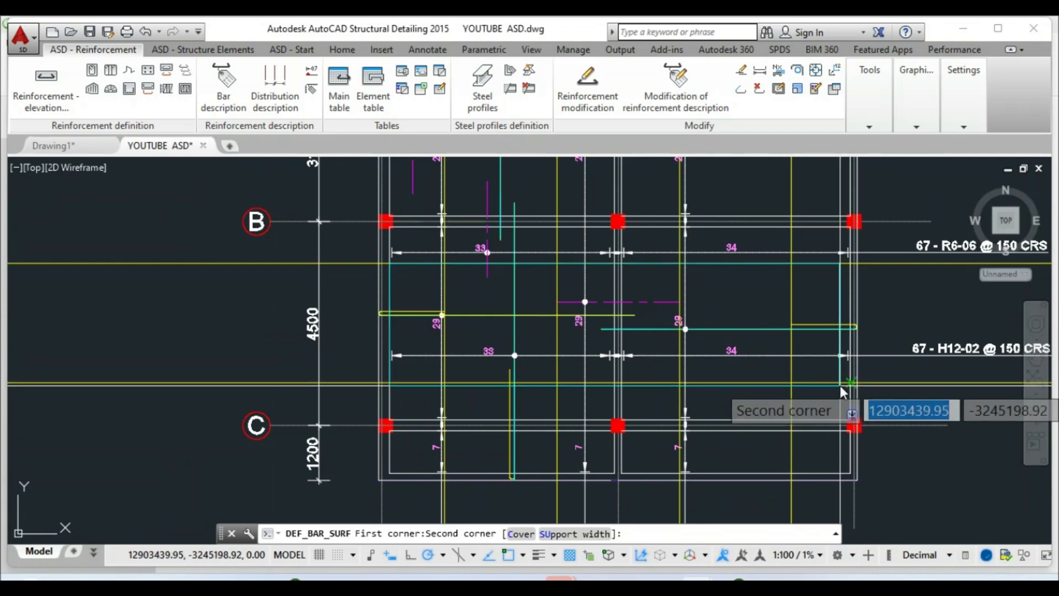
scroll(845, 383, up, 4)
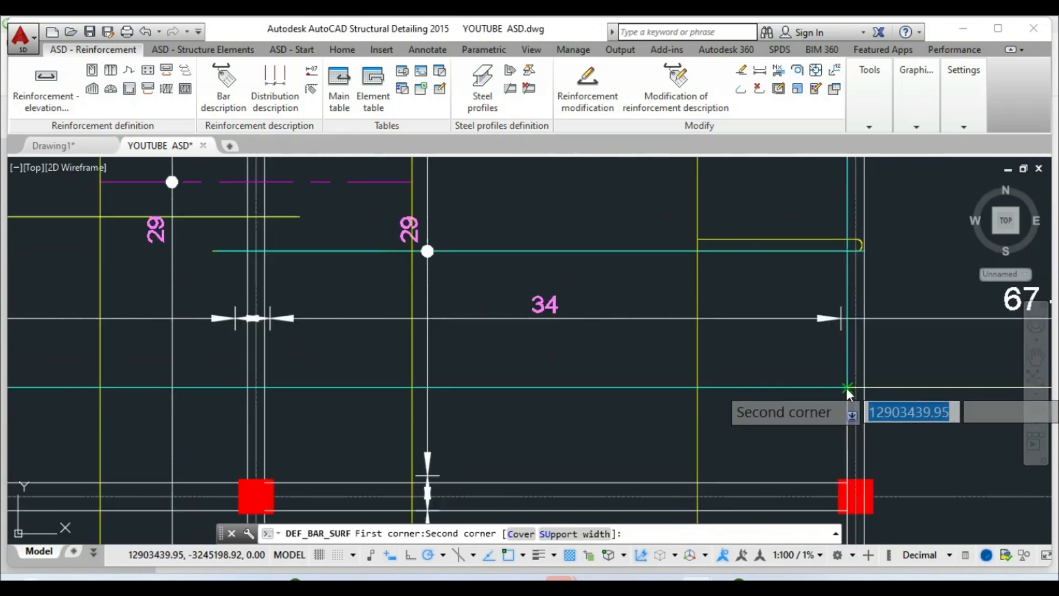
click(847, 391)
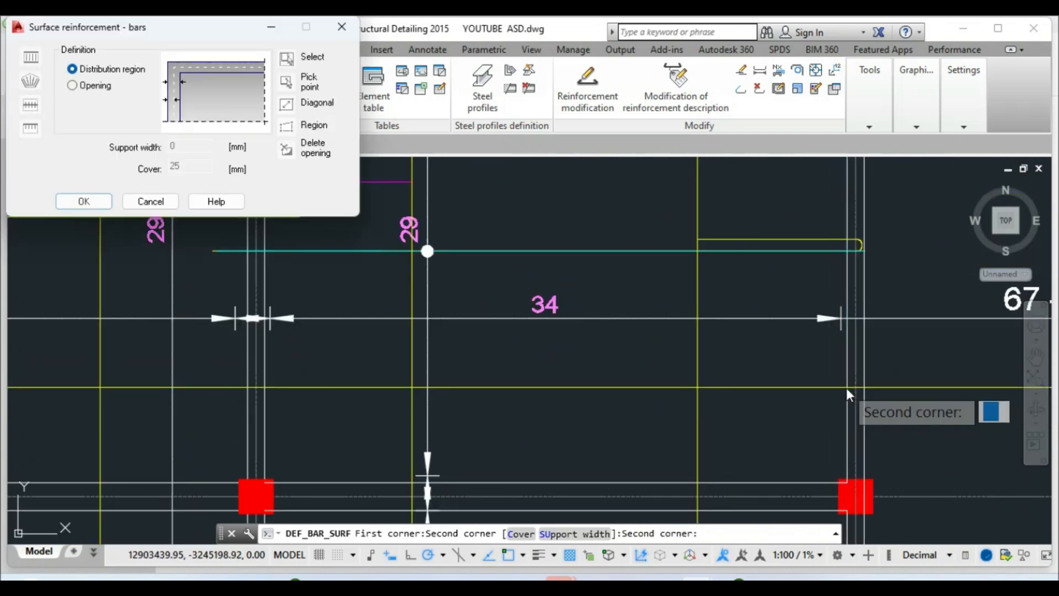
click(84, 202)
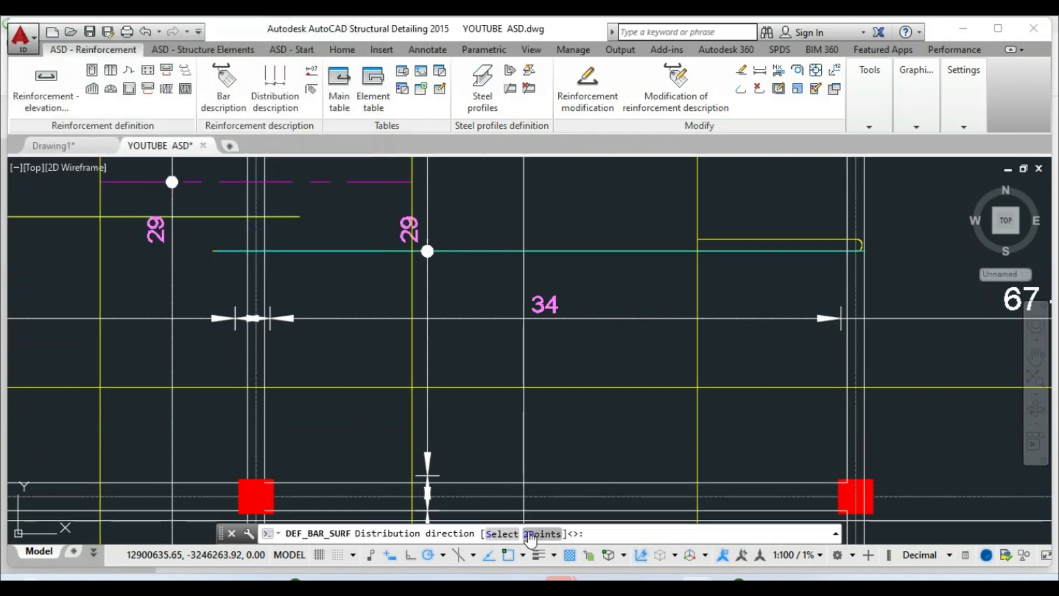
Set the bar direction by two points and keep the region as one zone
click(533, 533)
scroll(604, 384, down, 3)
scroll(463, 352, down, 2)
scroll(371, 312, up, 8)
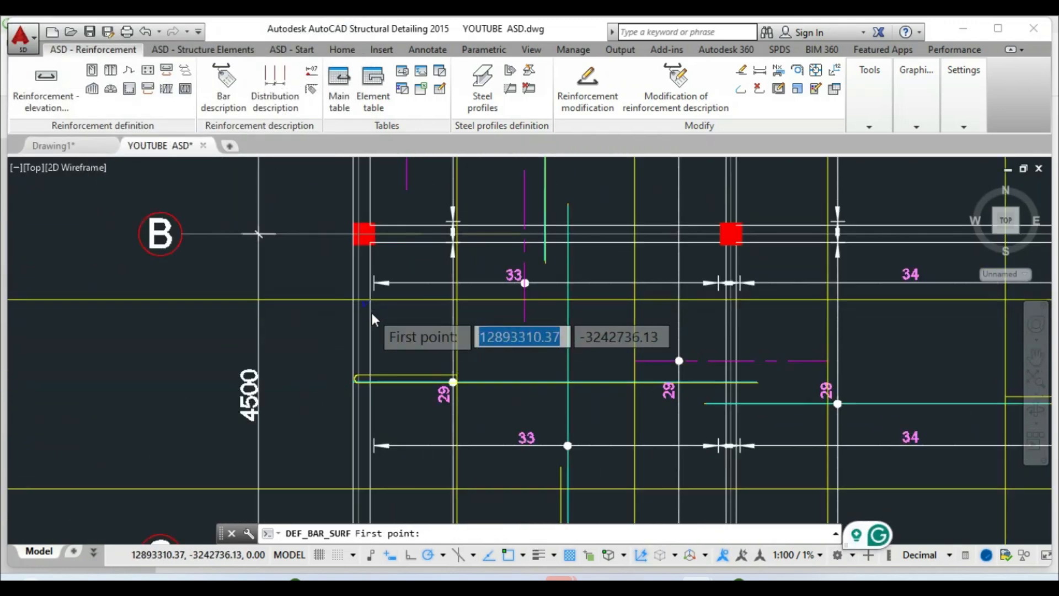
click(359, 262)
scroll(353, 273, down, 4)
scroll(606, 332, down, 5)
scroll(606, 320, up, 10)
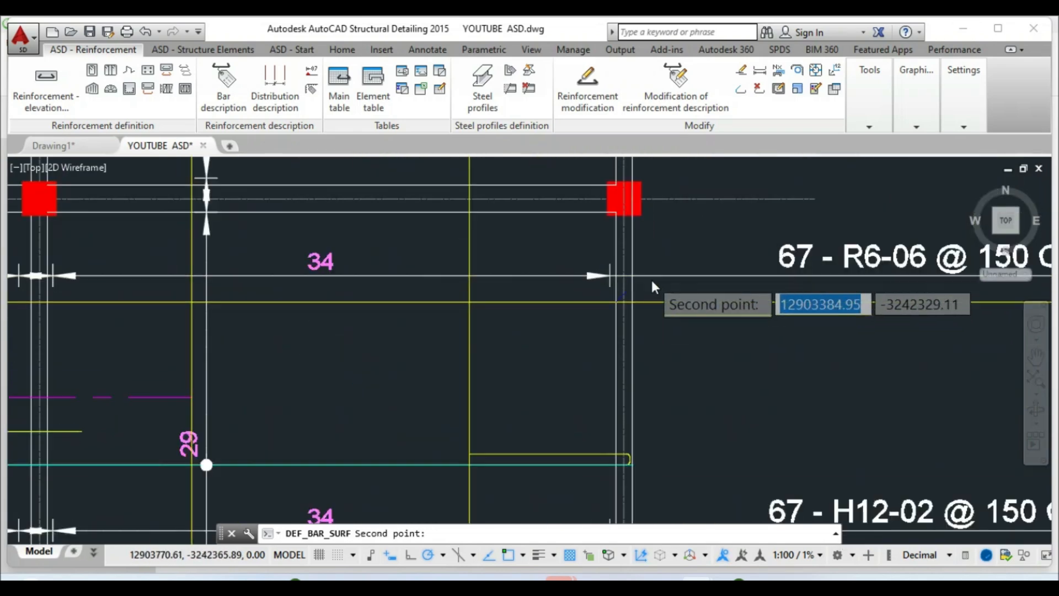
click(592, 320)
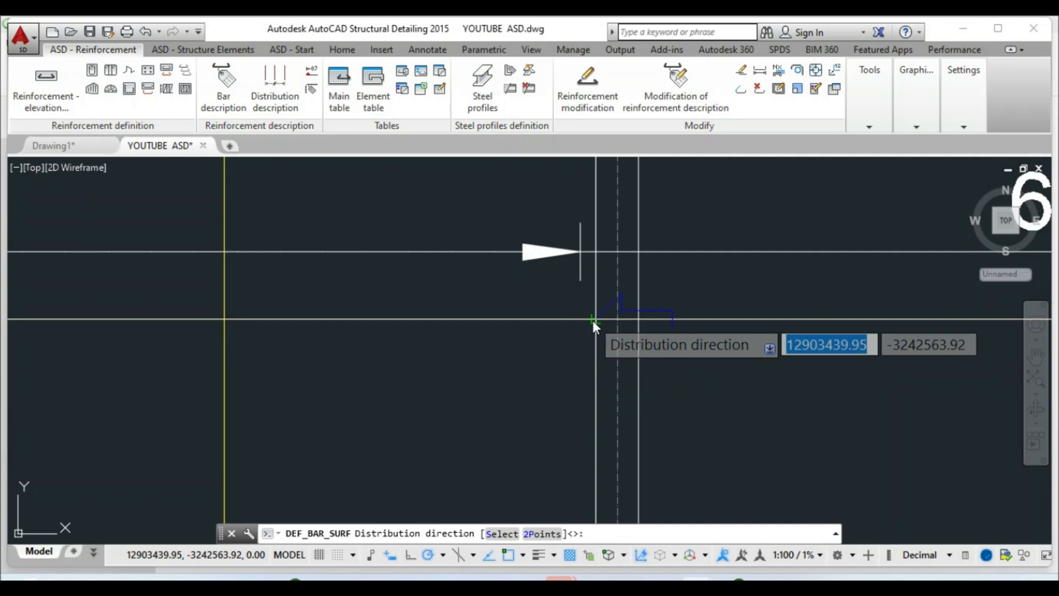
right_click(593, 319)
click(629, 330)
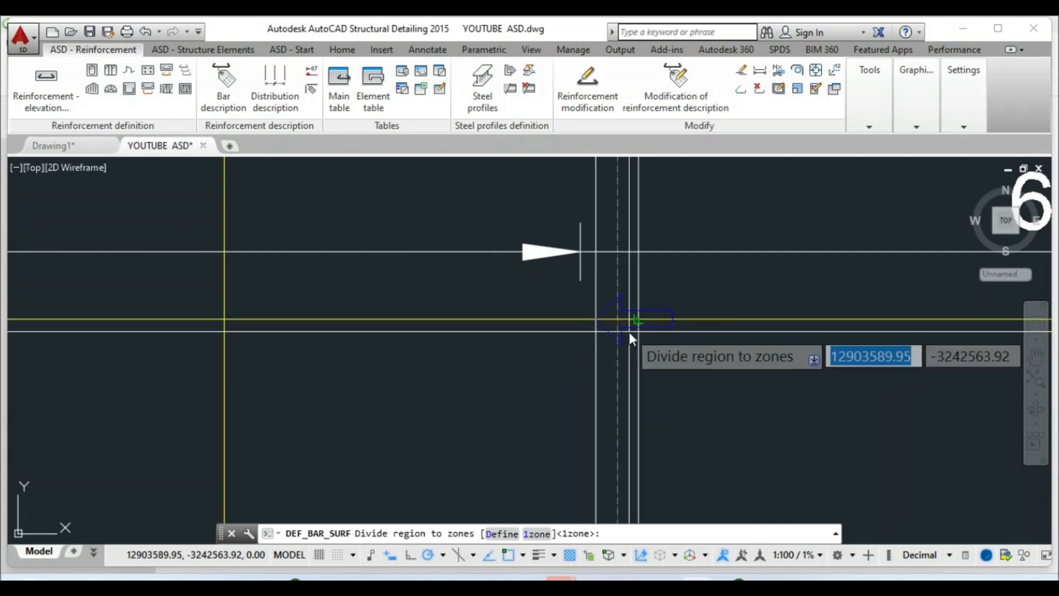
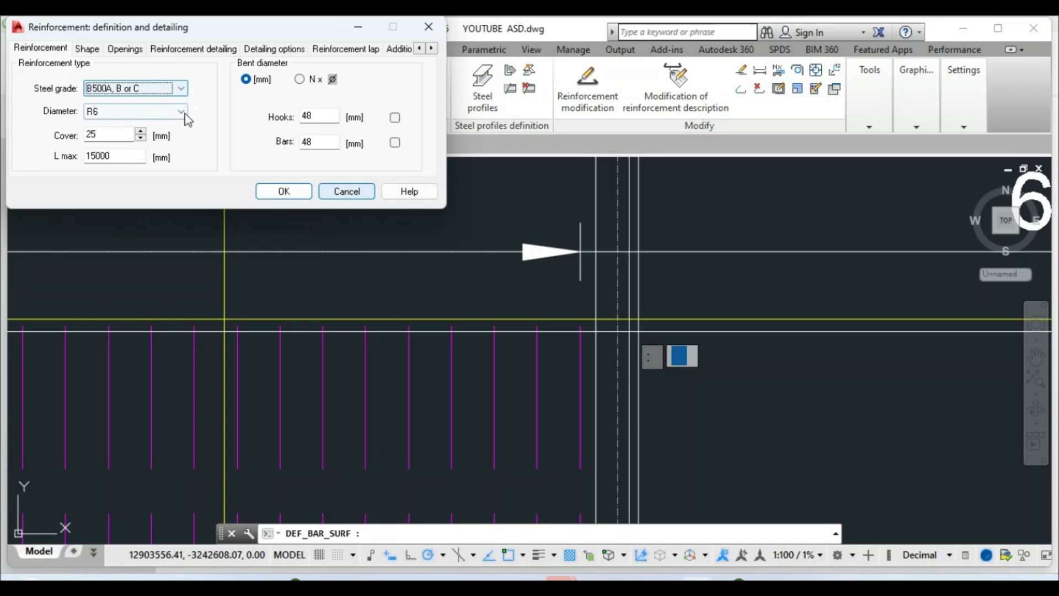
Set steel grade B500A and diameter H12, confirming 150 mm spacing with 67 bars
click(182, 89)
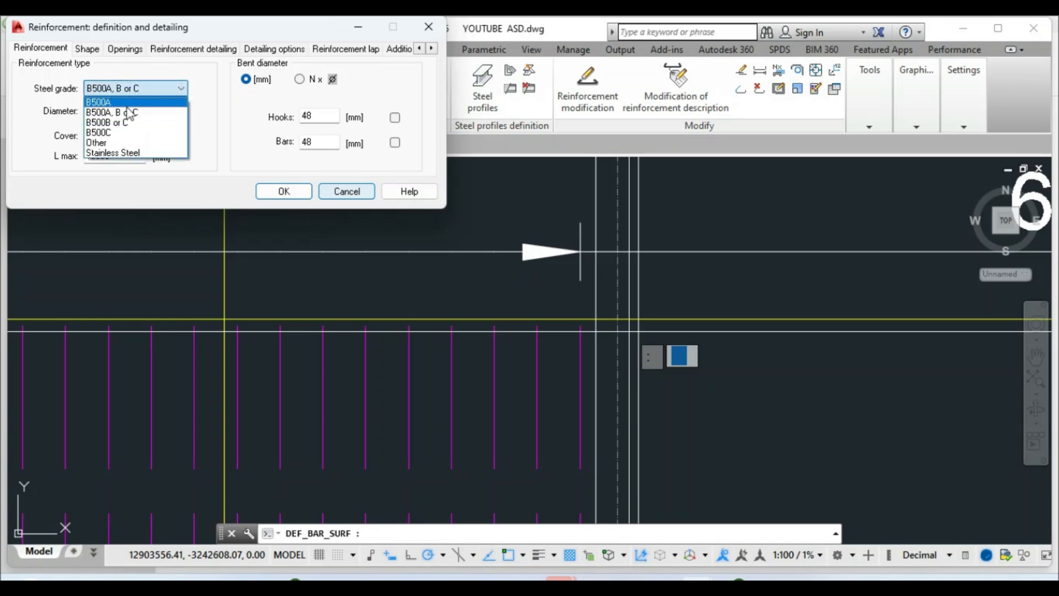
click(183, 117)
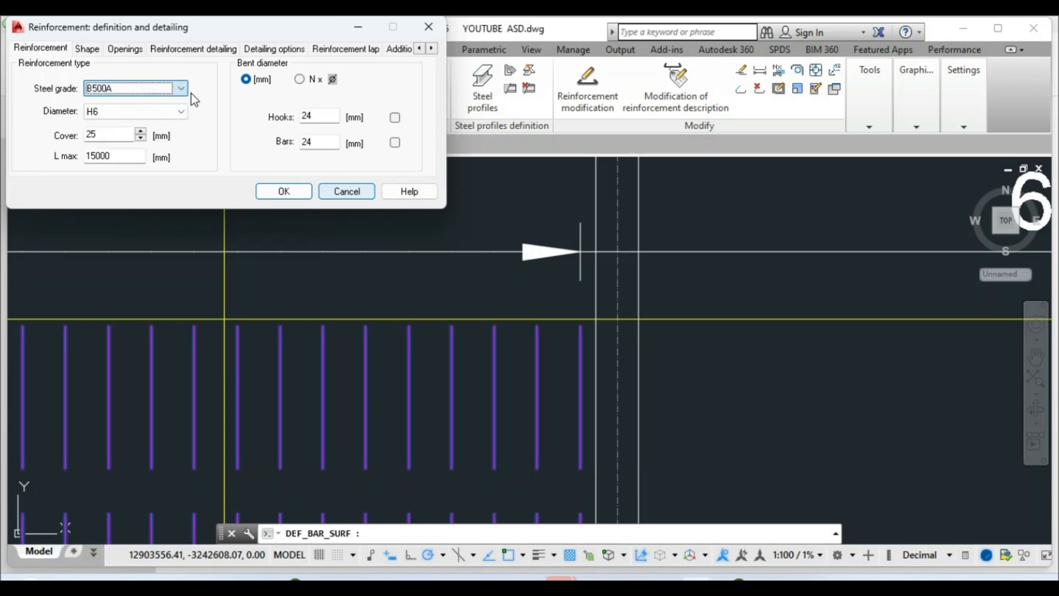
click(182, 111)
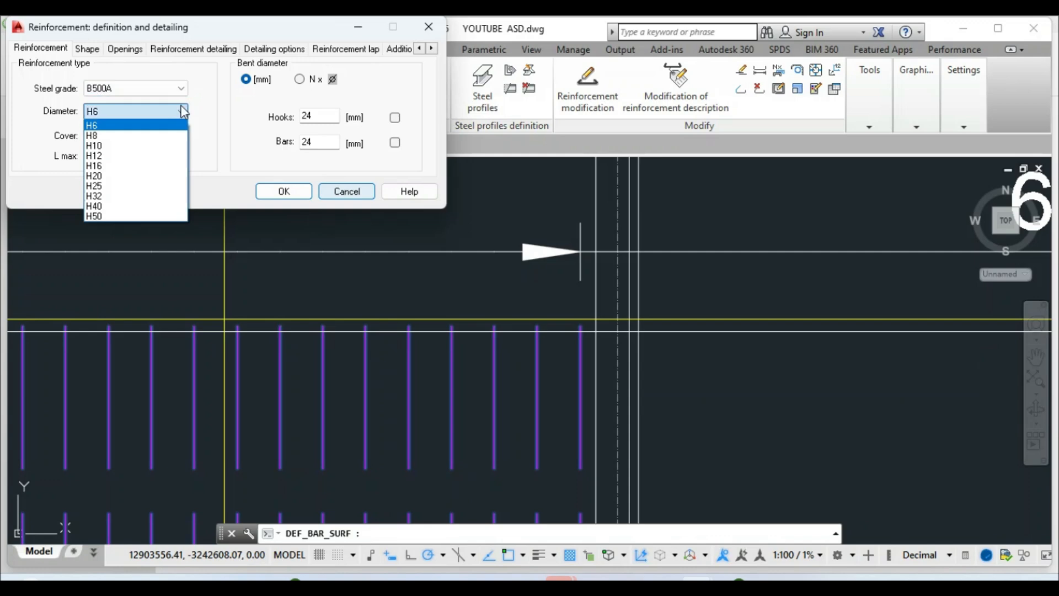
click(106, 156)
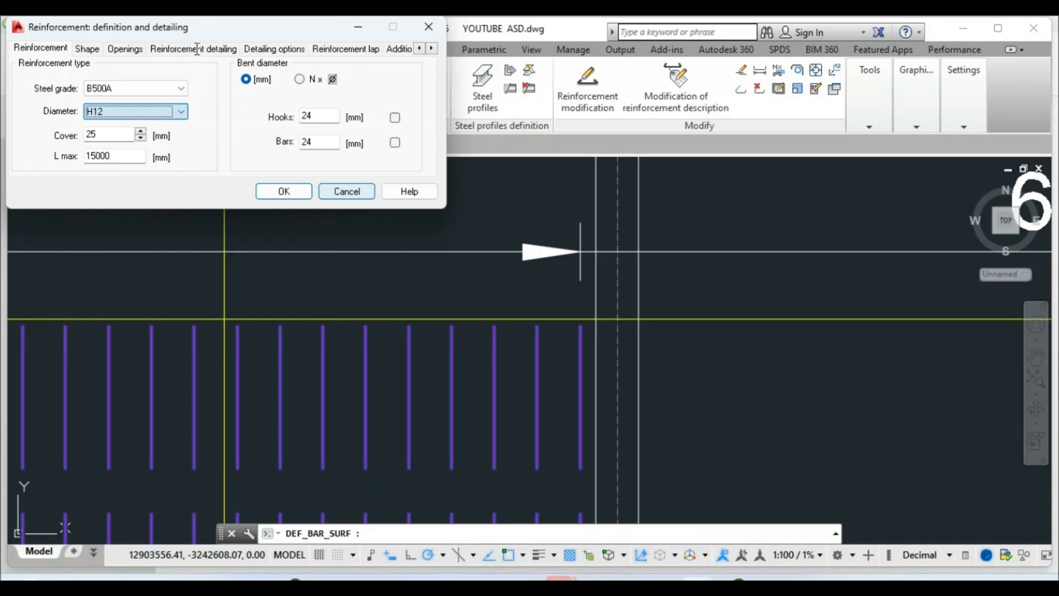
click(214, 50)
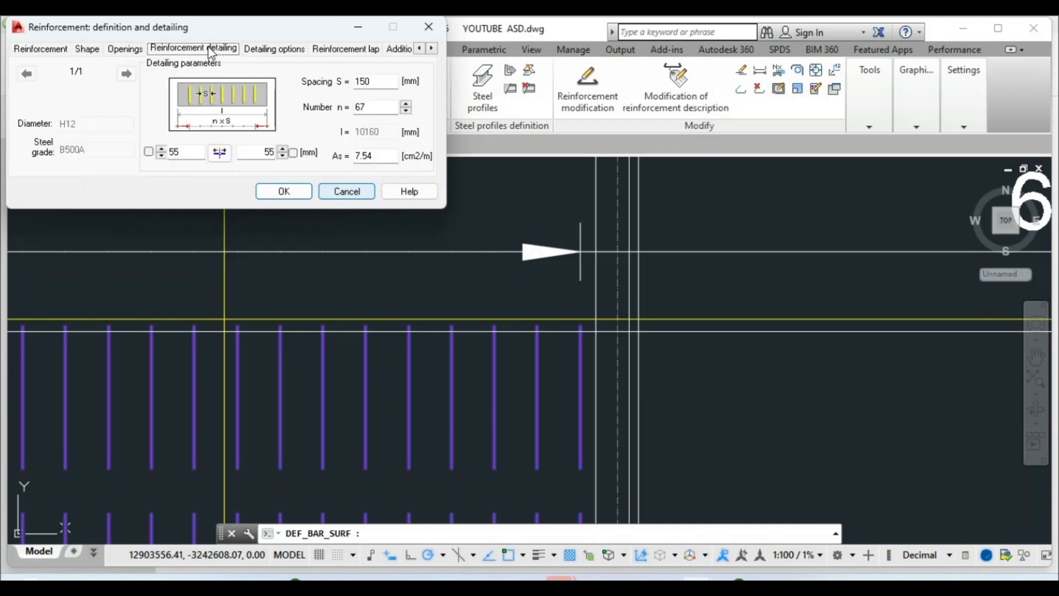
click(283, 192)
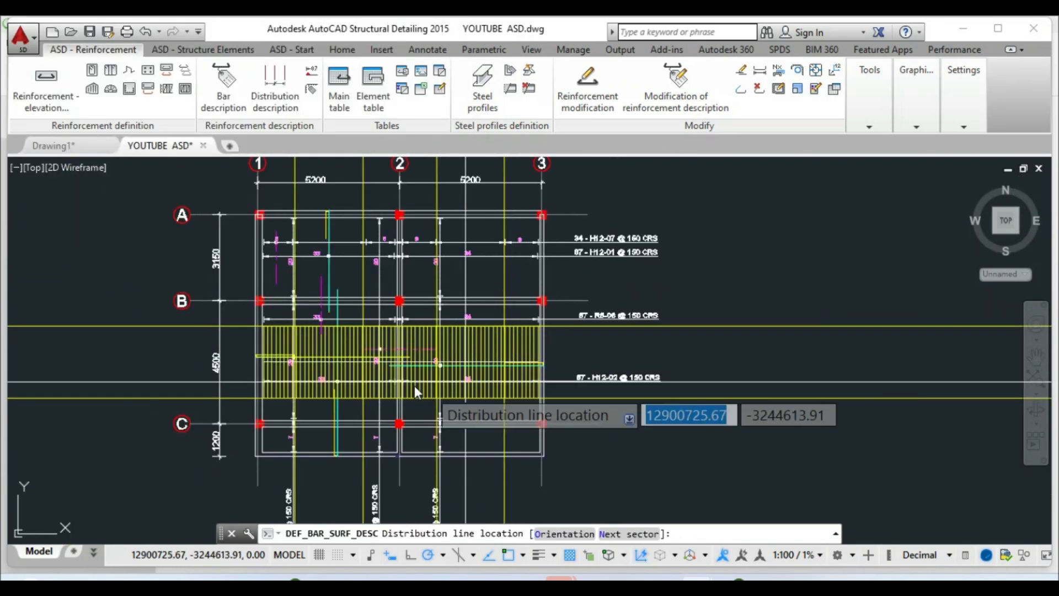
Fix where the new H12 distribution line runs across the slab
scroll(264, 363, up, 4)
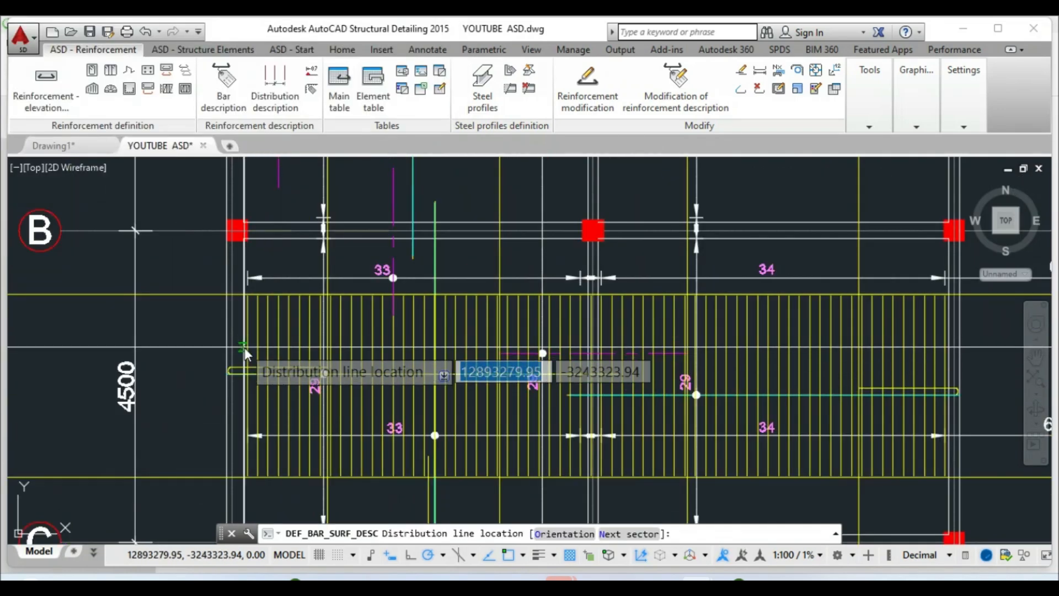
click(242, 363)
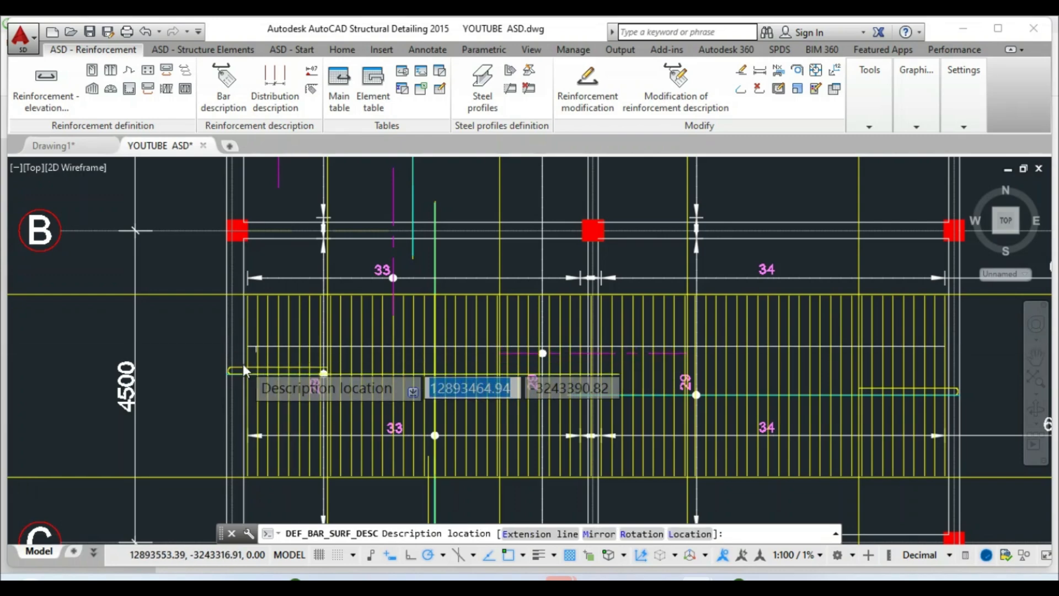
scroll(537, 349, down, 4)
scroll(629, 352, up, 2)
scroll(628, 353, up, 2)
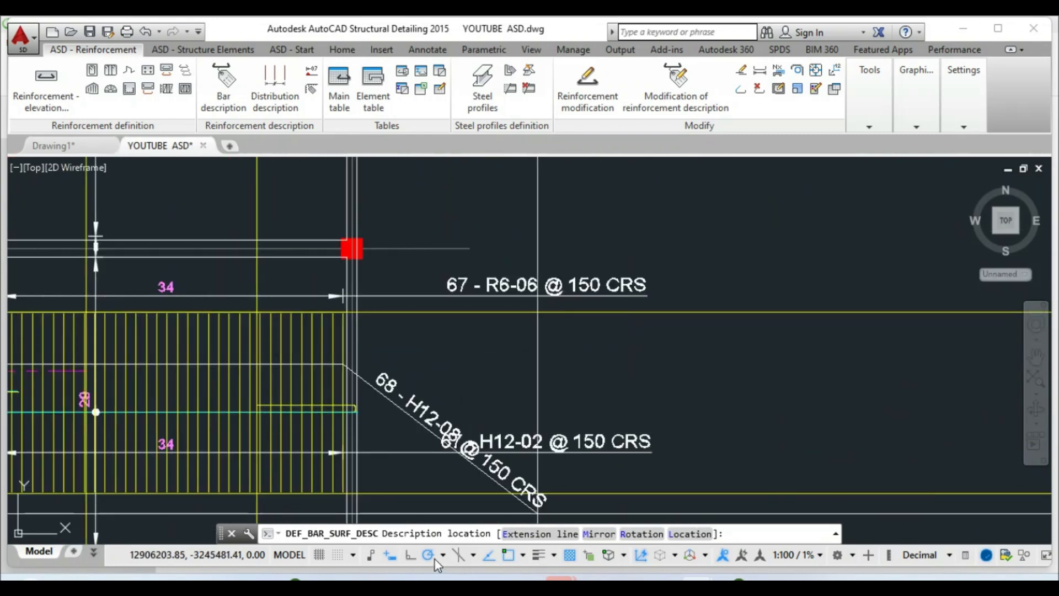
Place the horizontal '68 - H12-08 @ 150 CRS' label between the R6-06 and H12-02 labels
click(409, 555)
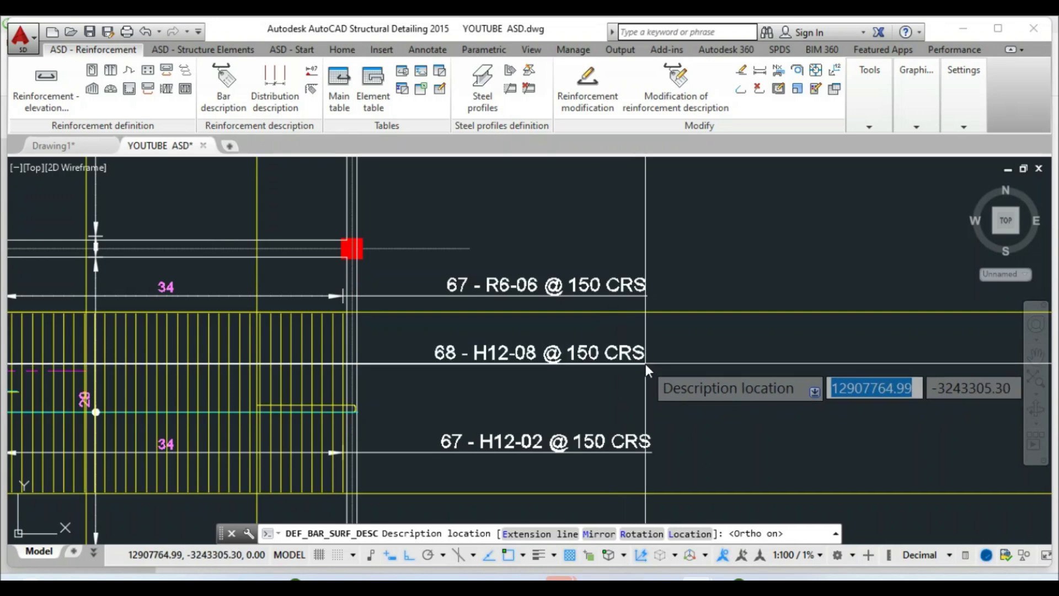
right_click(646, 363)
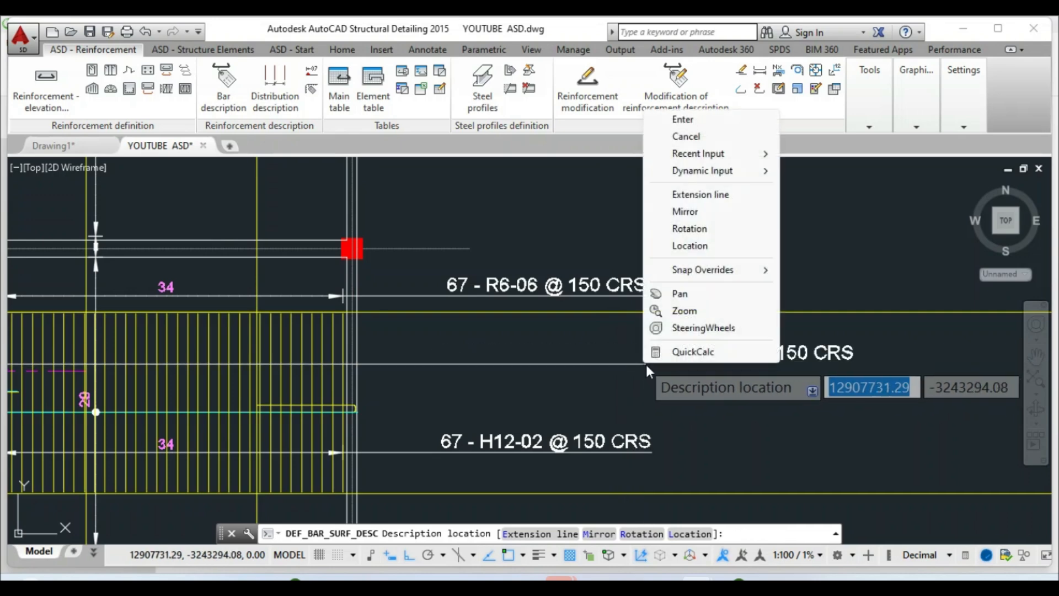
click(684, 136)
scroll(761, 315, down, 3)
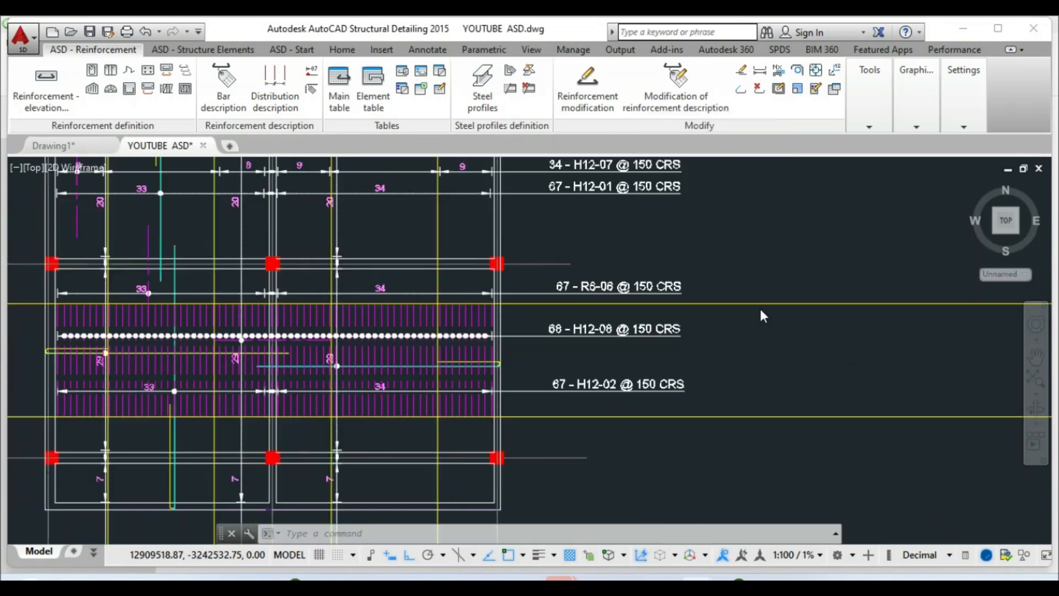
scroll(472, 355, down, 3)
scroll(442, 323, up, 6)
scroll(442, 323, up, 6)
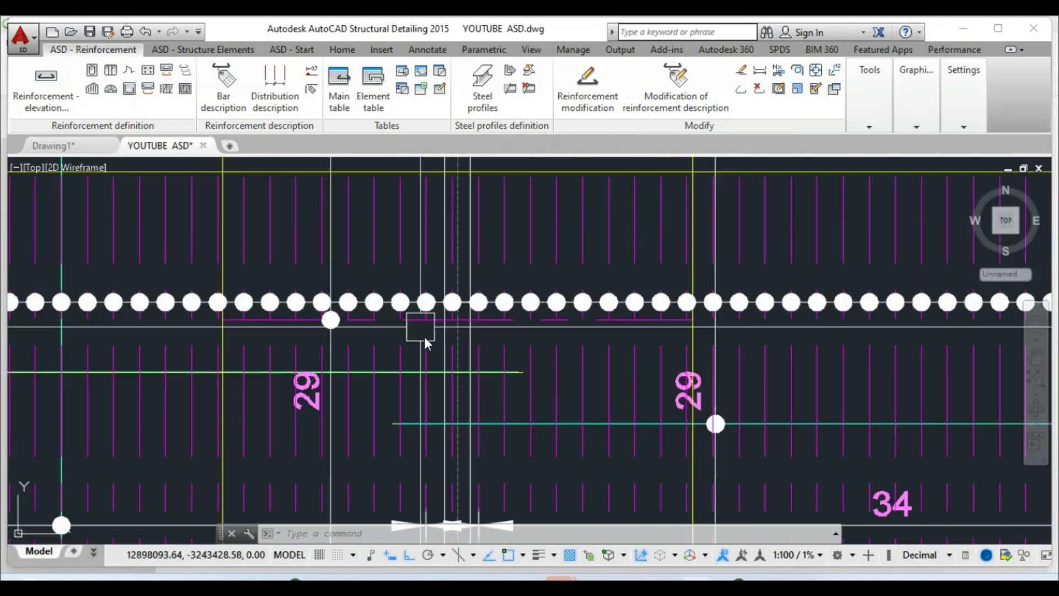
Start deleting bars from the new H12 distribution through its Modify option
click(478, 285)
right_click(478, 285)
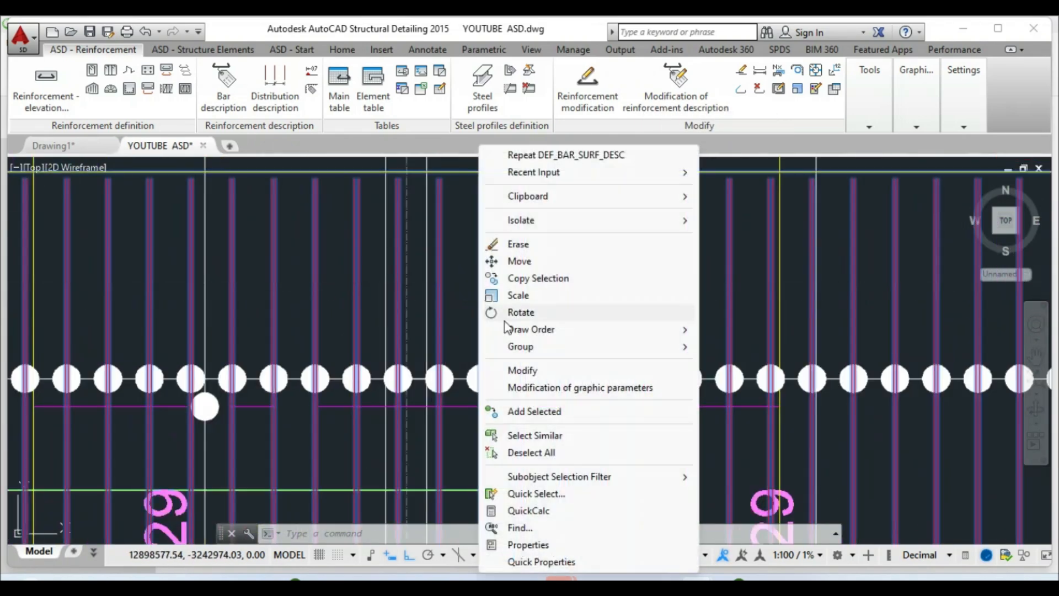
click(513, 368)
click(461, 142)
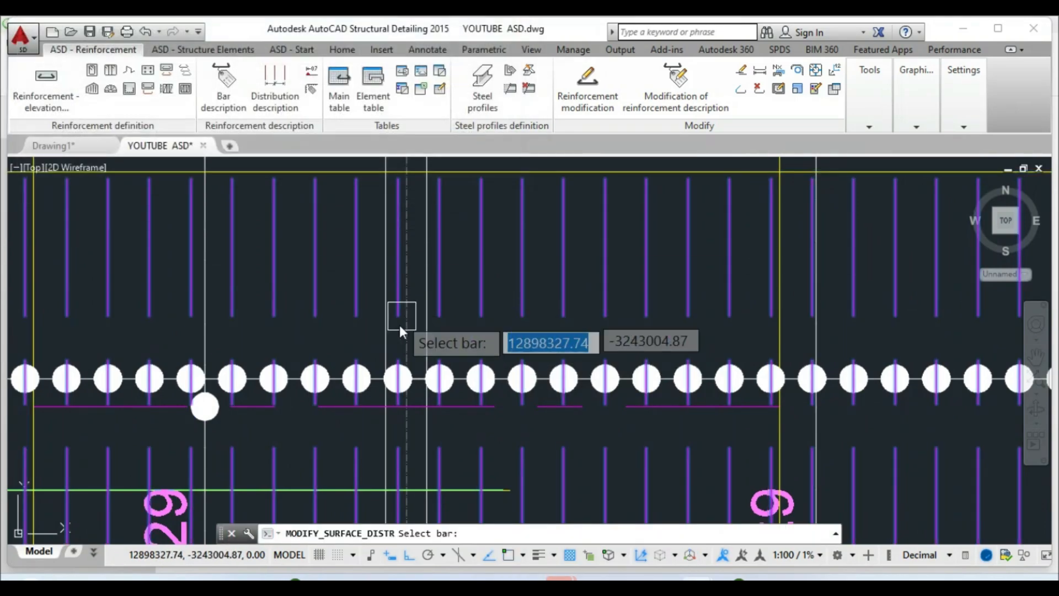
Remove several bars near the left of the distribution, leaving a gap, and save the drawing
scroll(344, 328, down, 3)
scroll(342, 329, up, 2)
scroll(342, 325, up, 2)
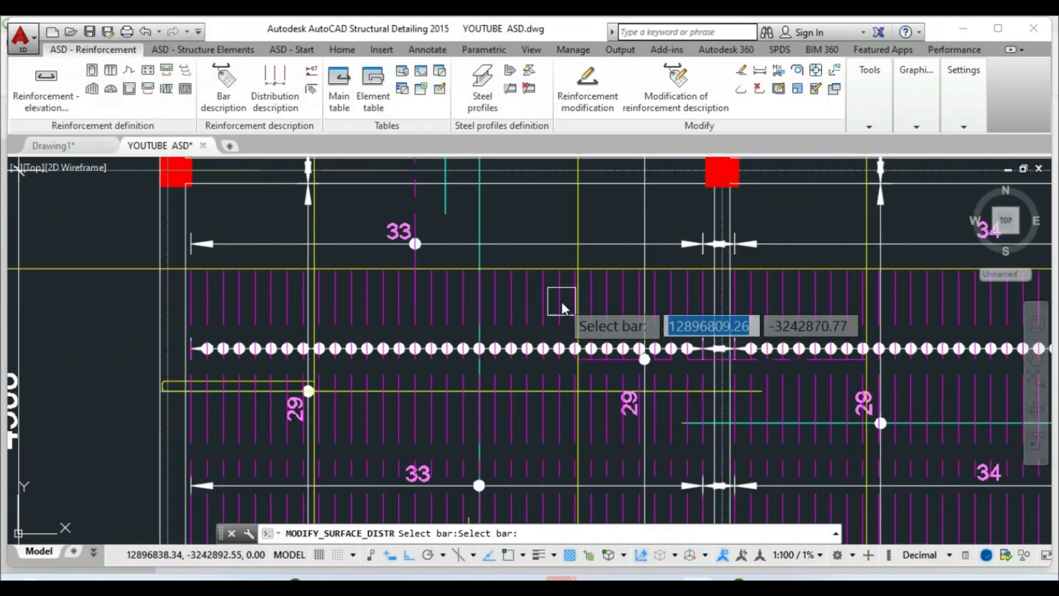
scroll(428, 329, down, 3)
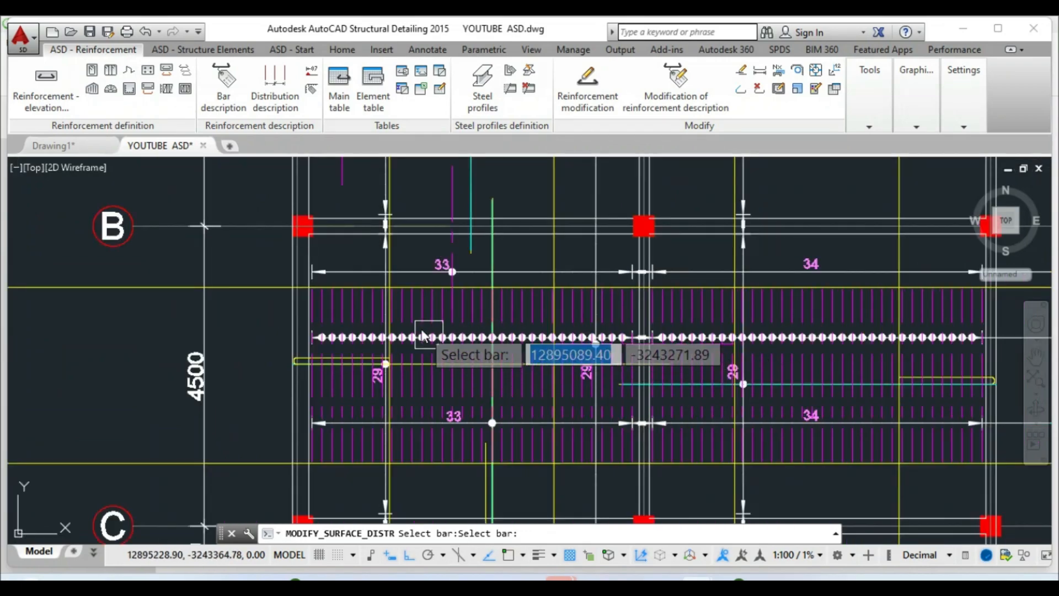
scroll(392, 315, up, 5)
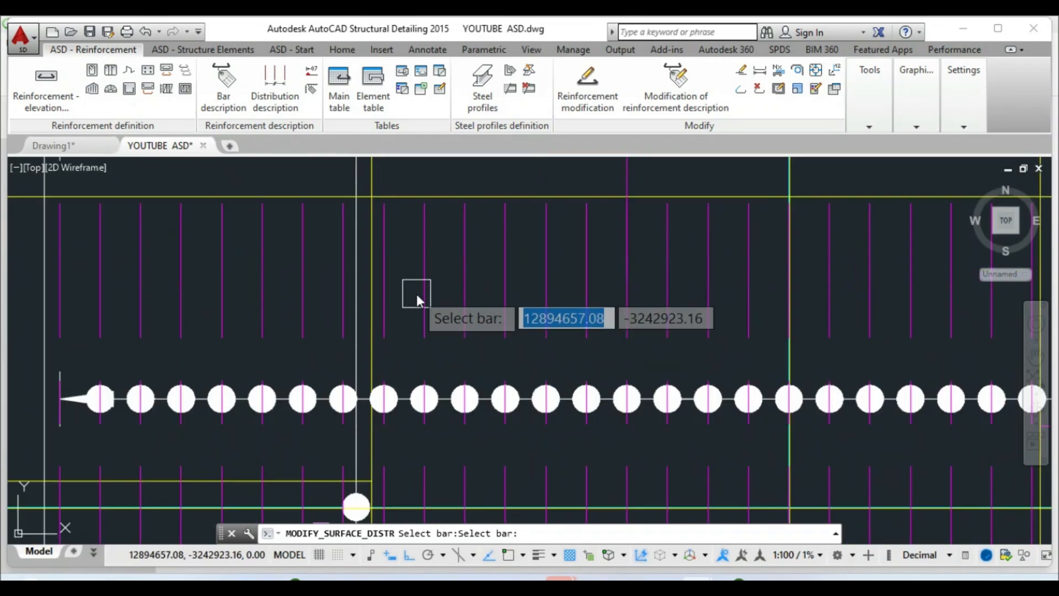
scroll(423, 282, down, 4)
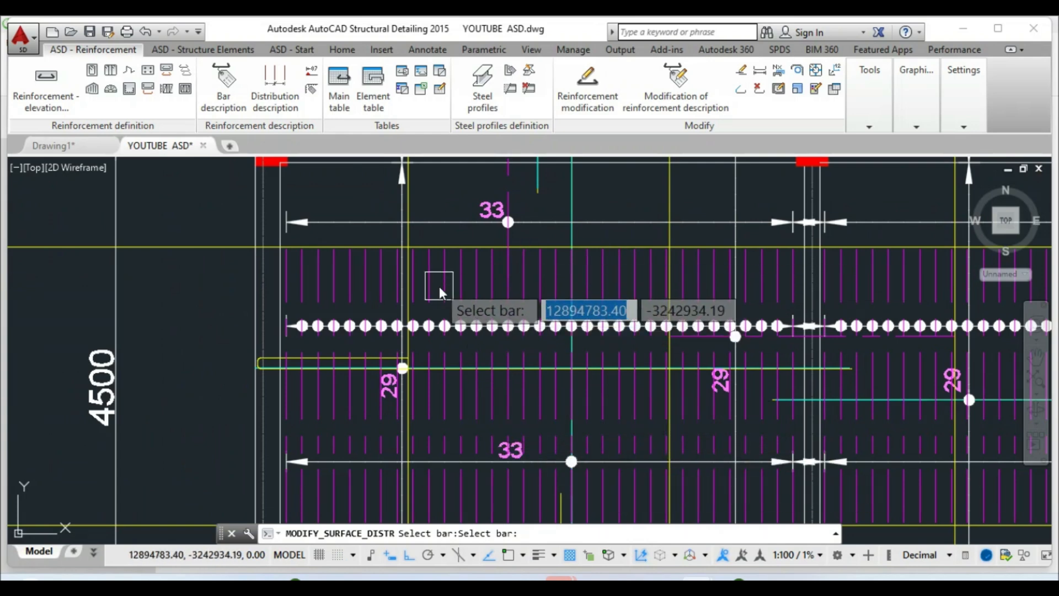
scroll(425, 285, up, 3)
scroll(395, 292, down, 2)
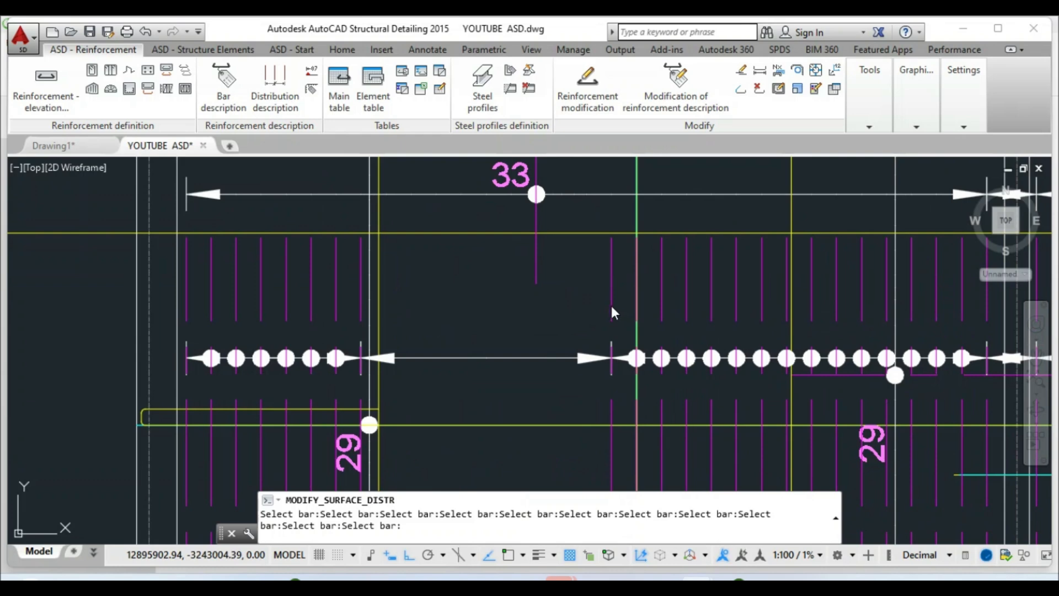
scroll(562, 301, down, 6)
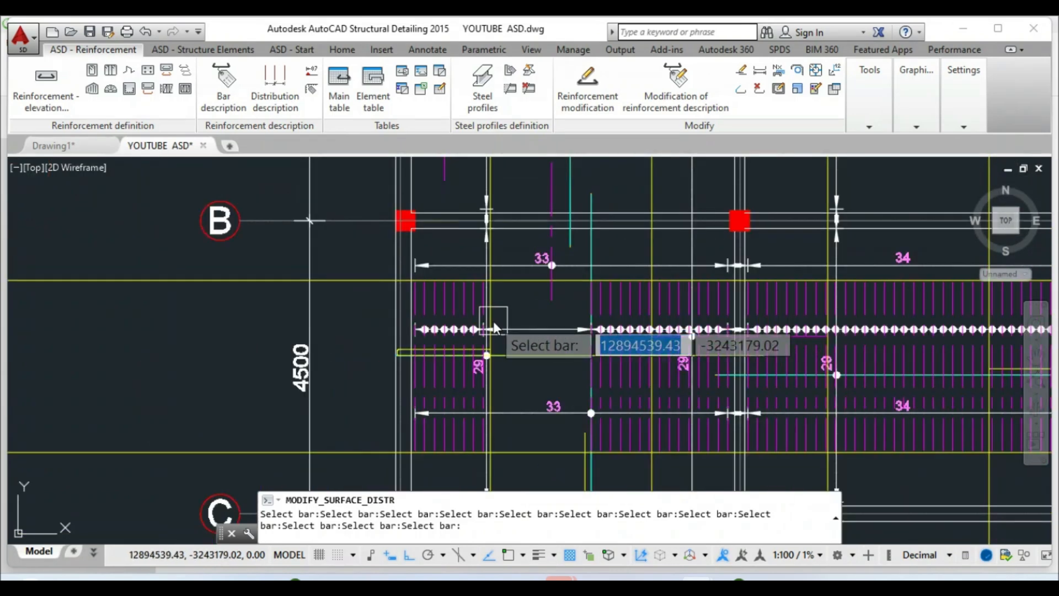
click(496, 329)
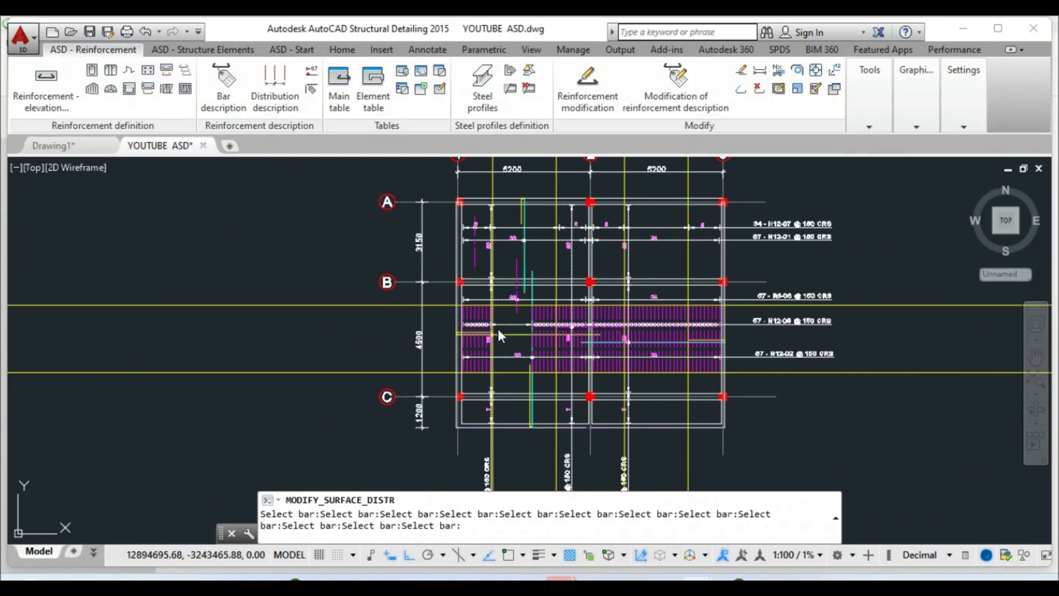
key(Return)
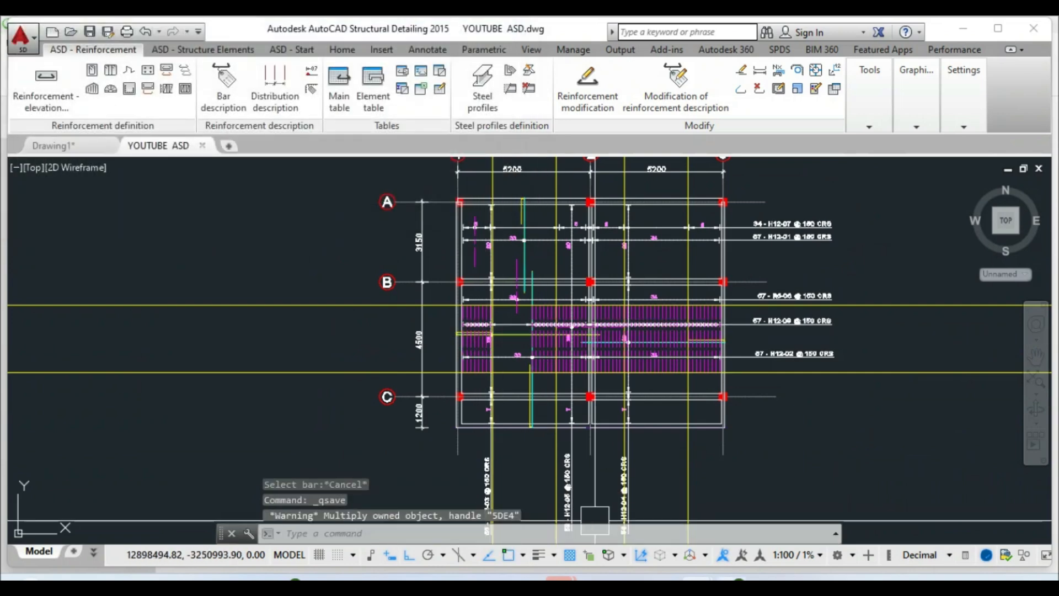